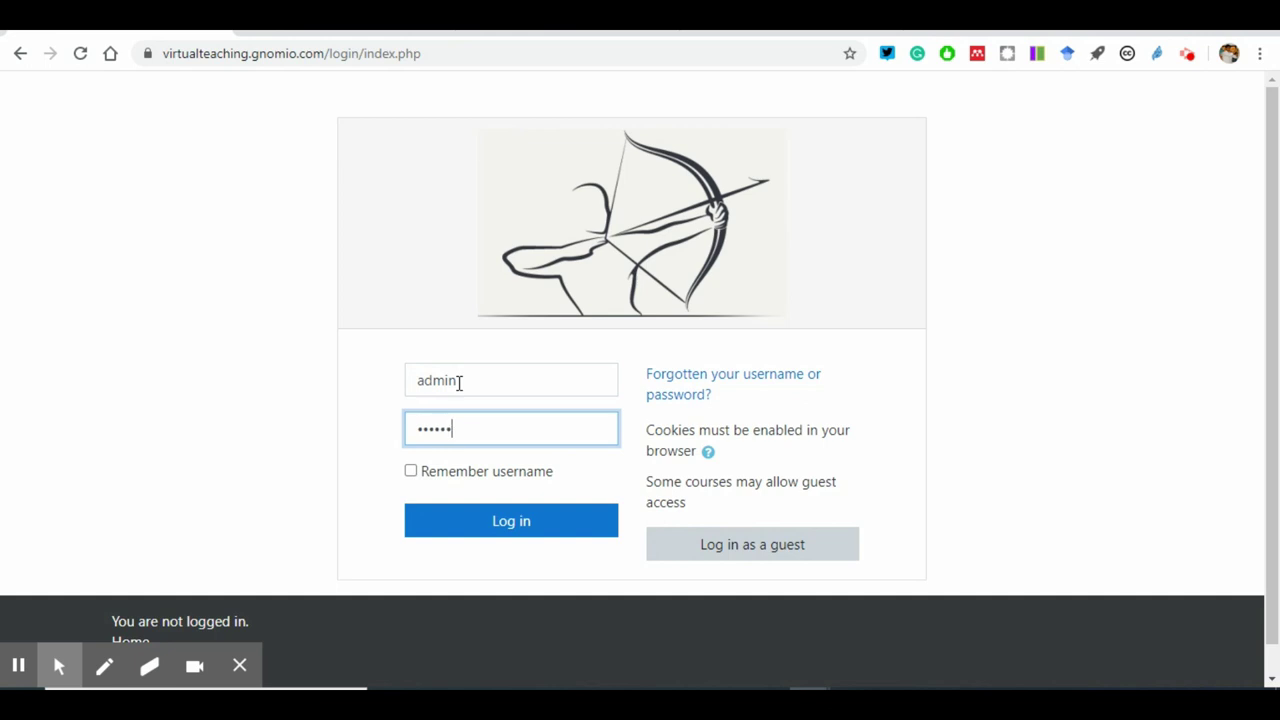
# Step: Enter the account password for the admin user and log in to the site
pyautogui.write('•••••')
pyautogui.press('Return')
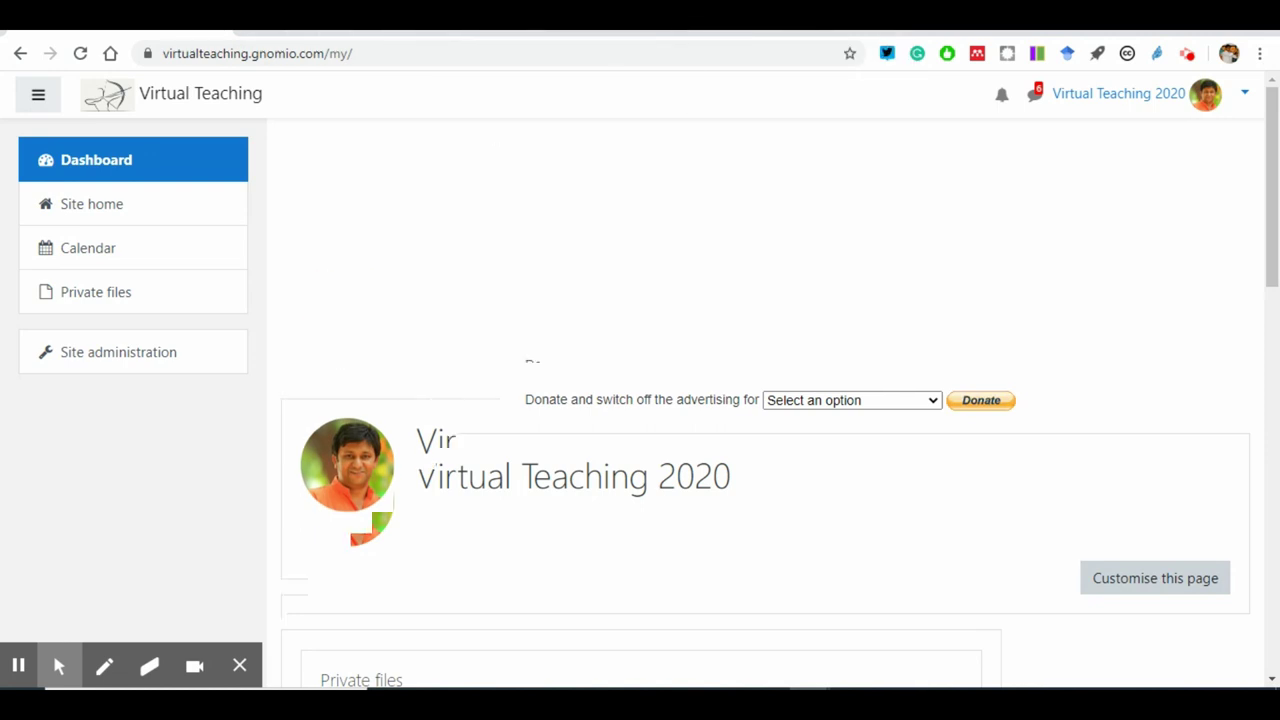
# Step: Go to the site home and open the course E-content Development and Online Pedagogy
pyautogui.click(86, 218)
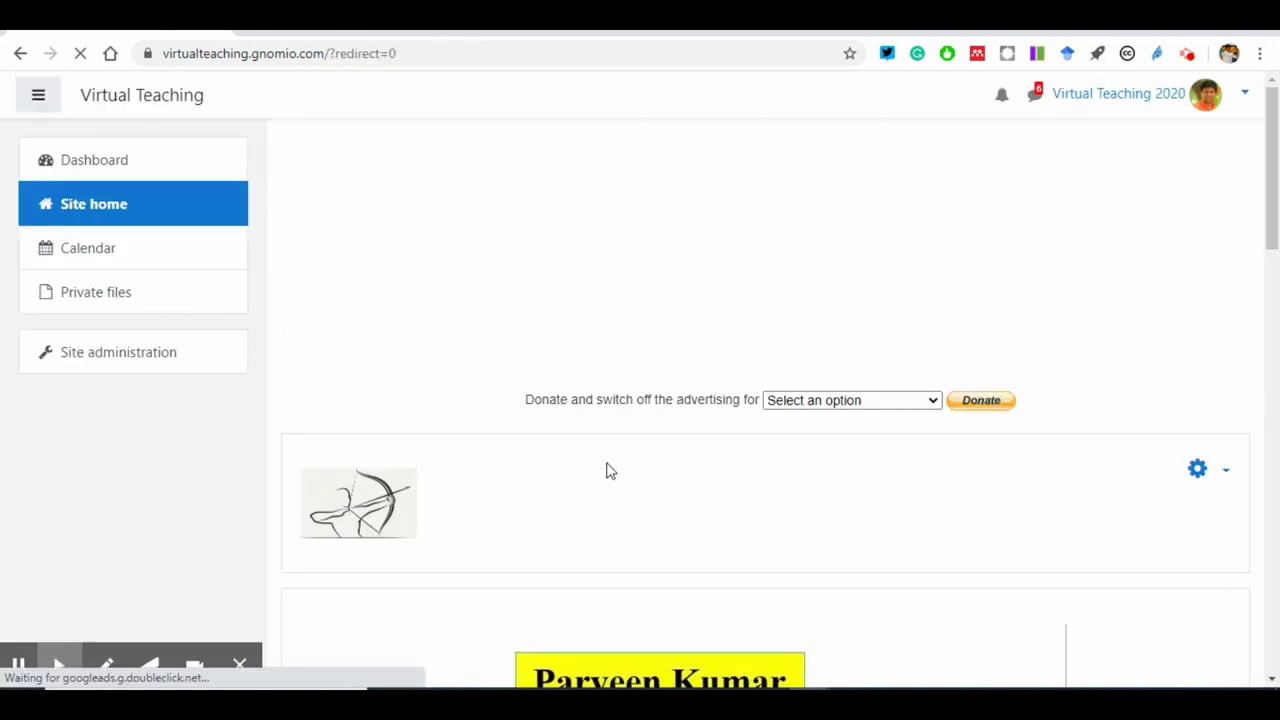
pyautogui.scroll(-5, 609, 528)
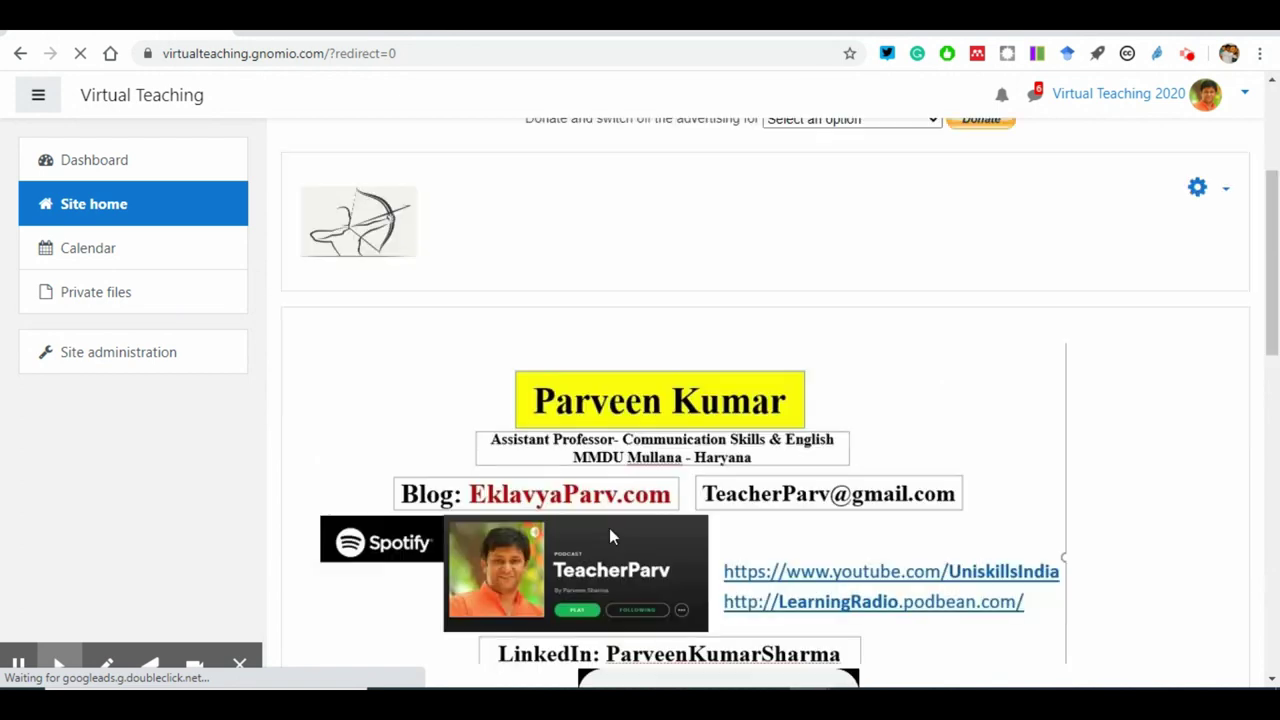
pyautogui.scroll(-2, 414, 508)
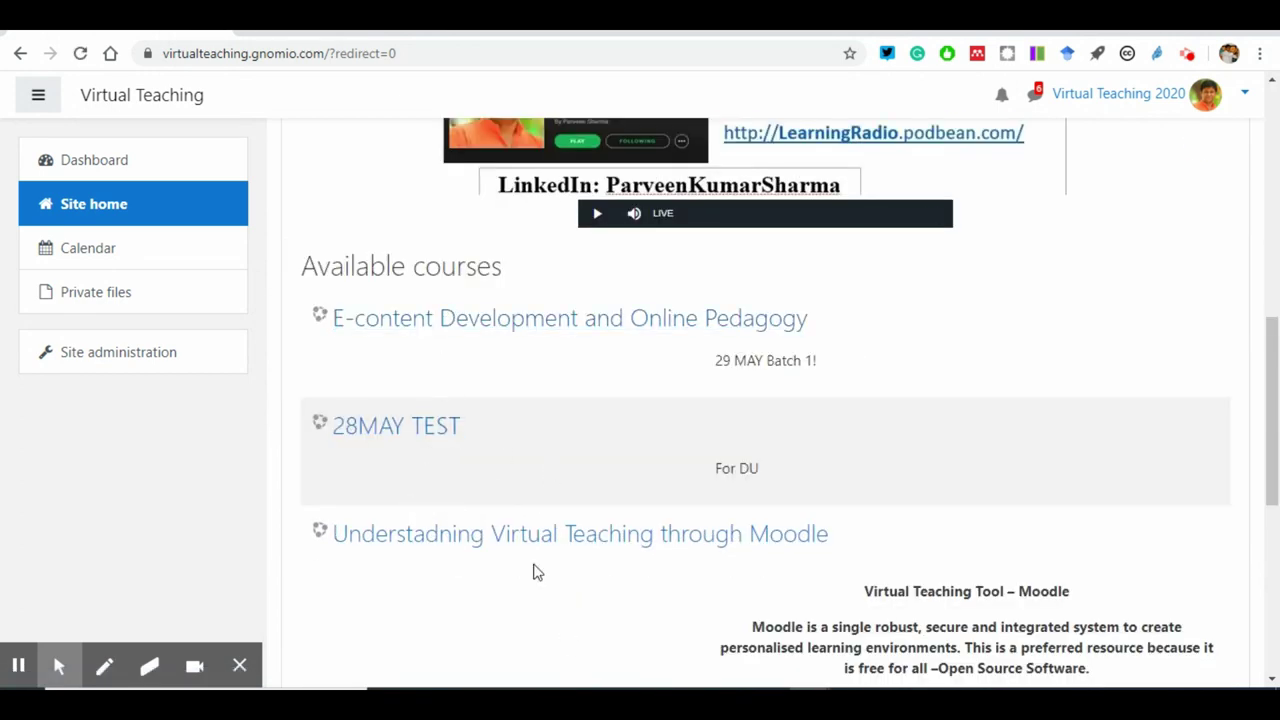
pyautogui.click(466, 322)
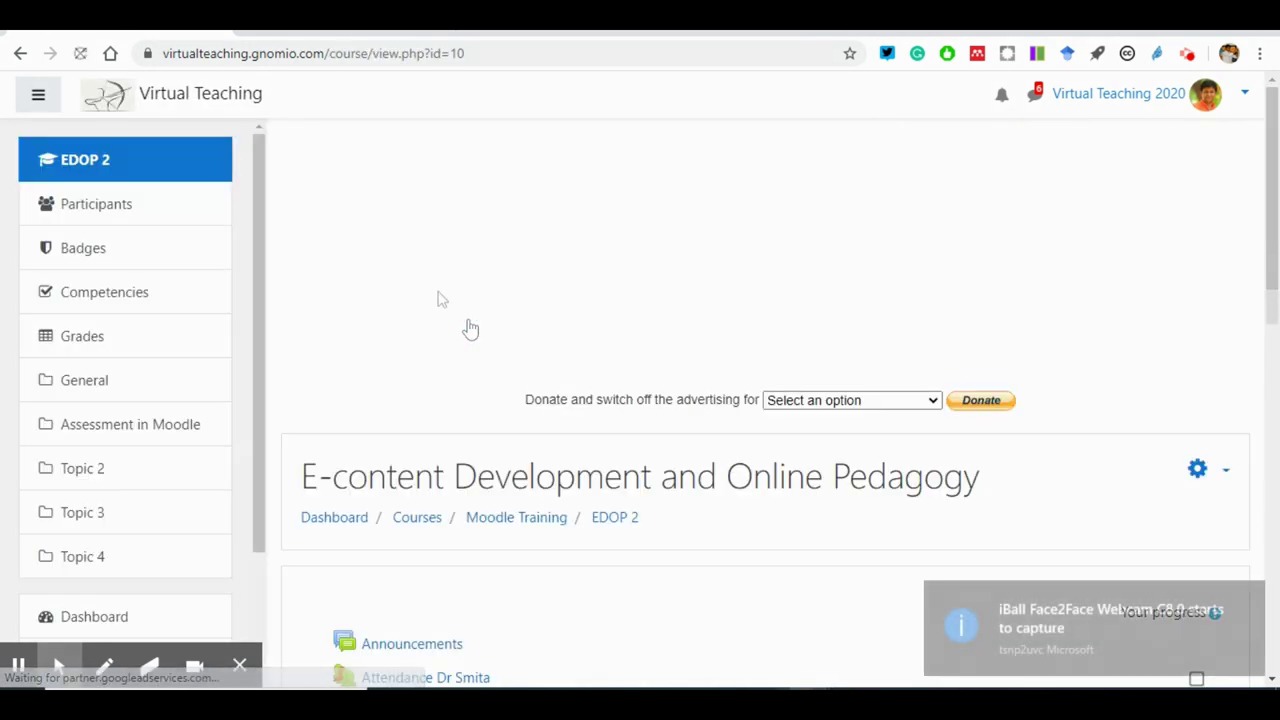
# Step: Turn editing on for the E-content Development and Online Pedagogy course
pyautogui.scroll(-1, 480, 380)
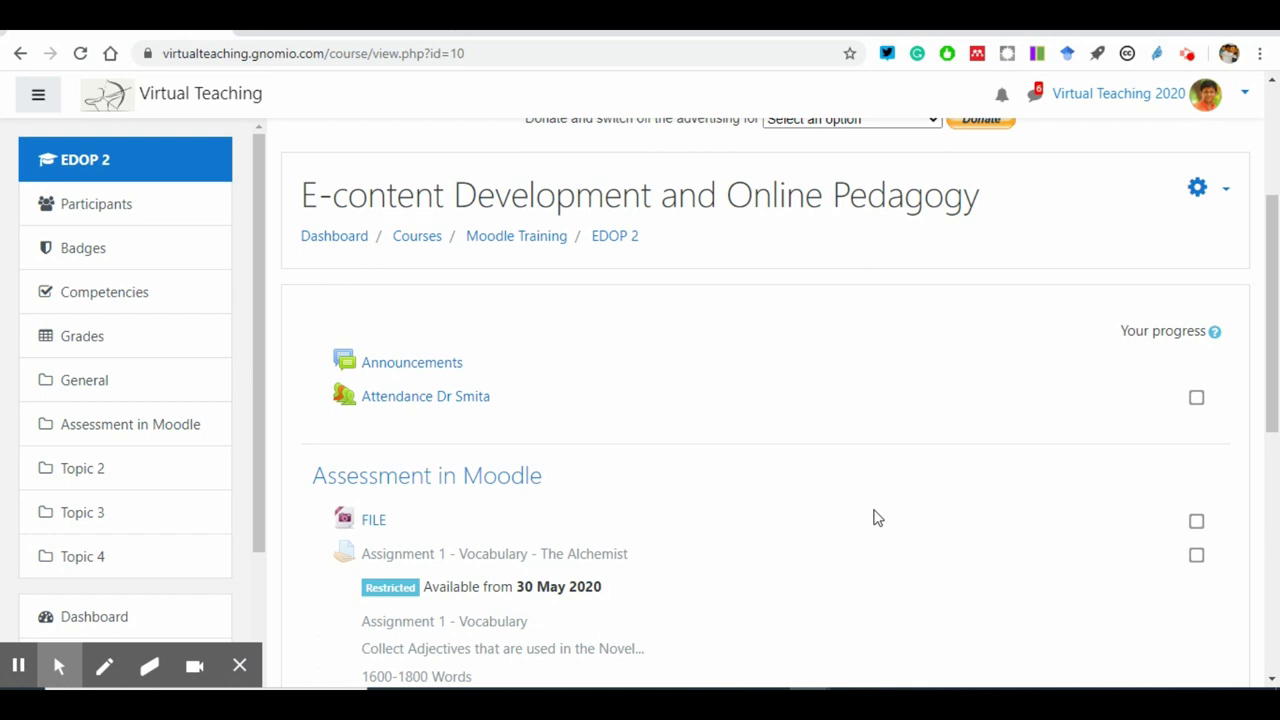
pyautogui.click(1226, 194)
pyautogui.click(1150, 258)
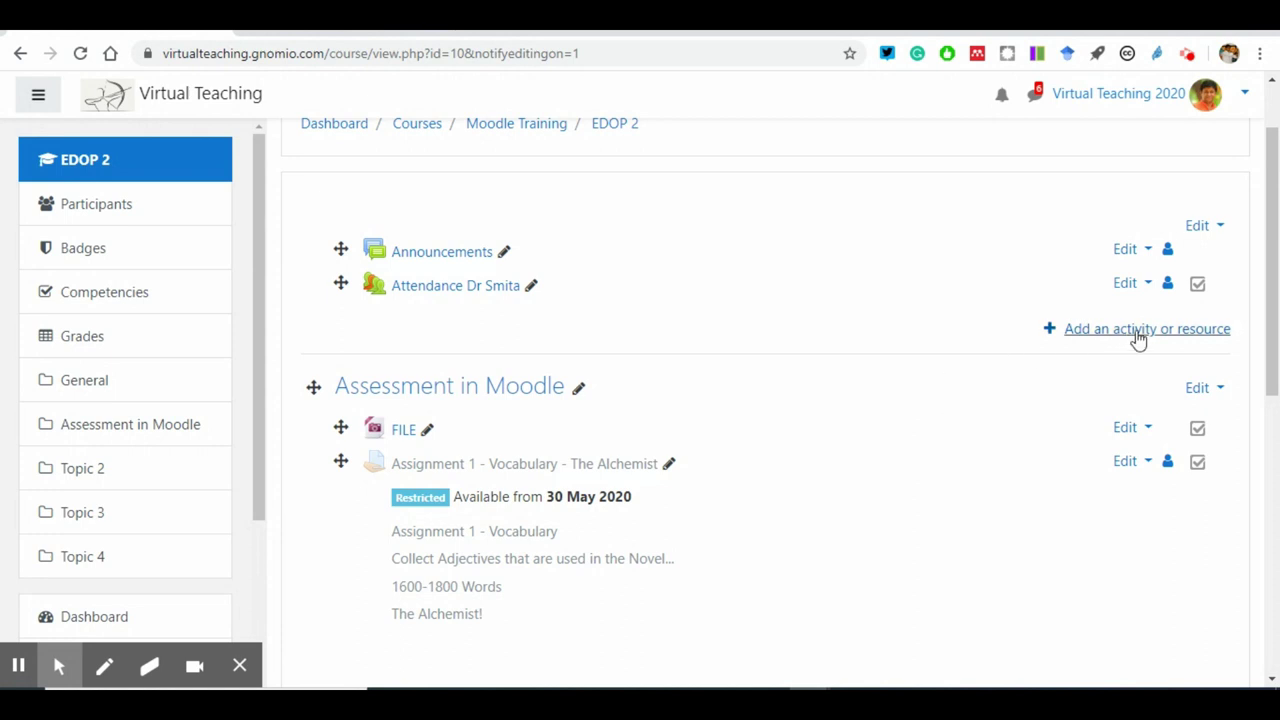
# Step: Rename the course section Topic 2 as Quiz
pyautogui.scroll(-2, 480, 535)
pyautogui.scroll(-4, 500, 530)
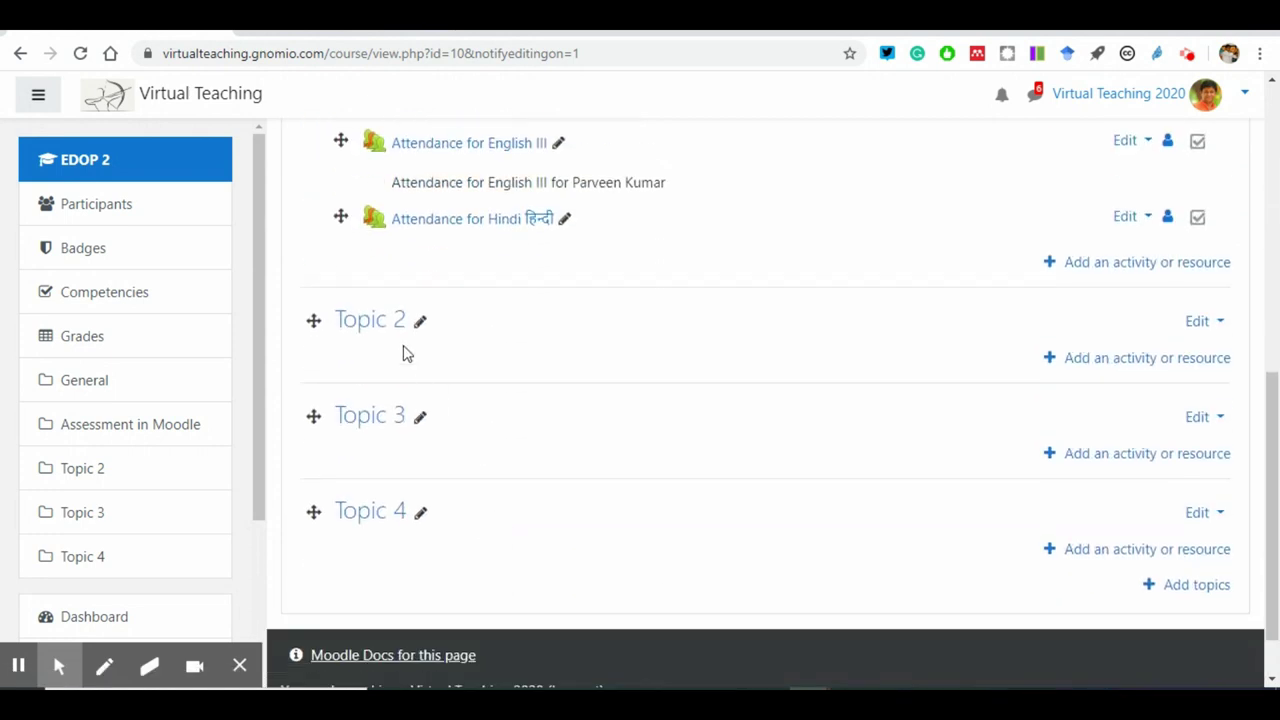
pyautogui.click(421, 323)
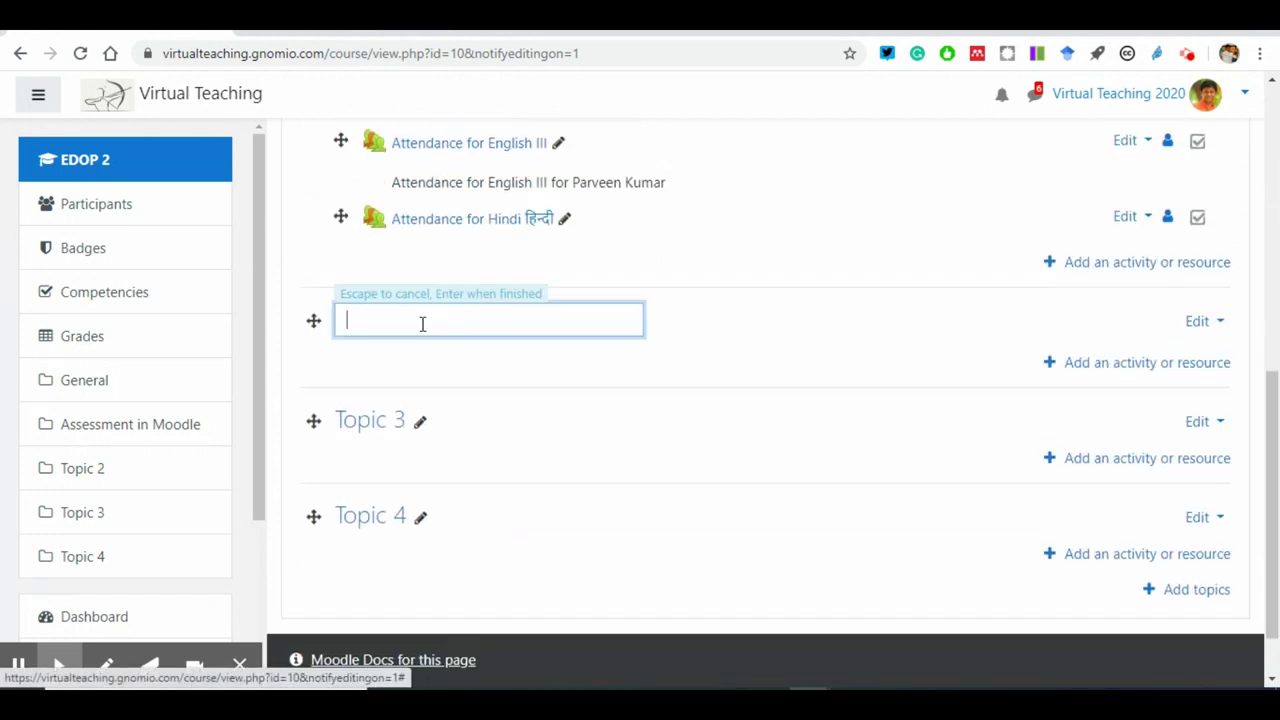
pyautogui.write('Quiz')
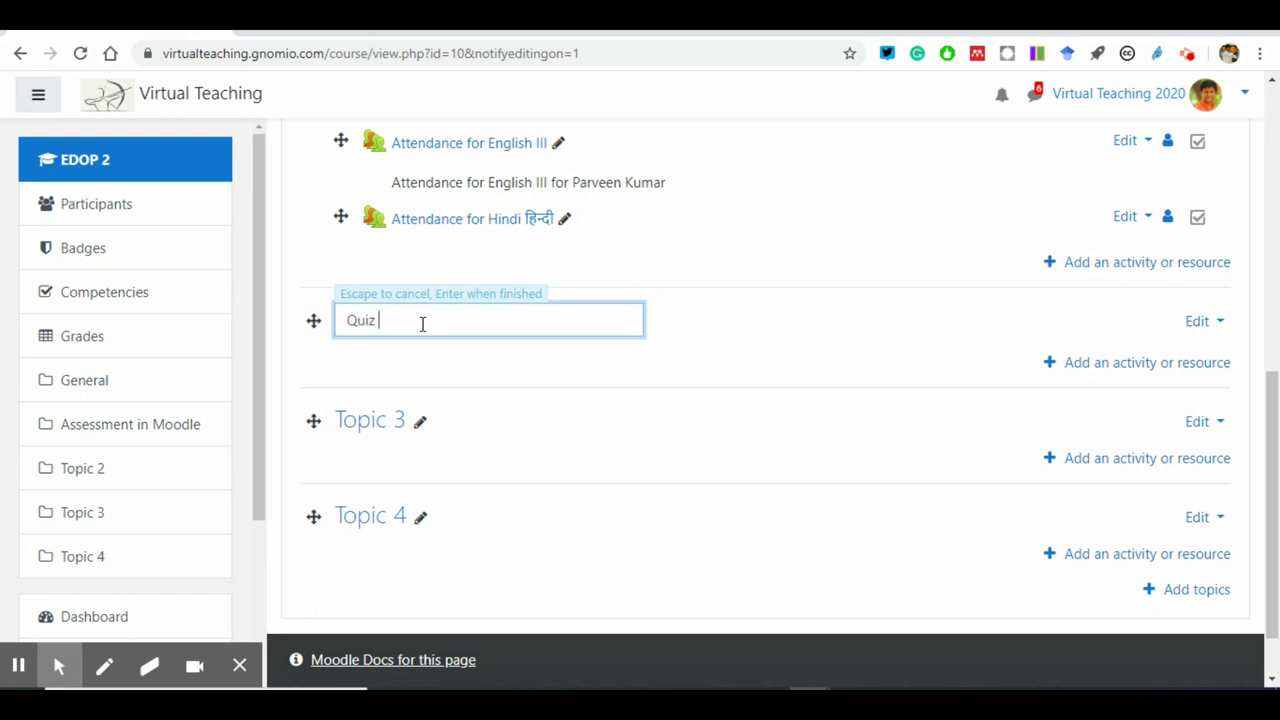
pyautogui.press('Return')
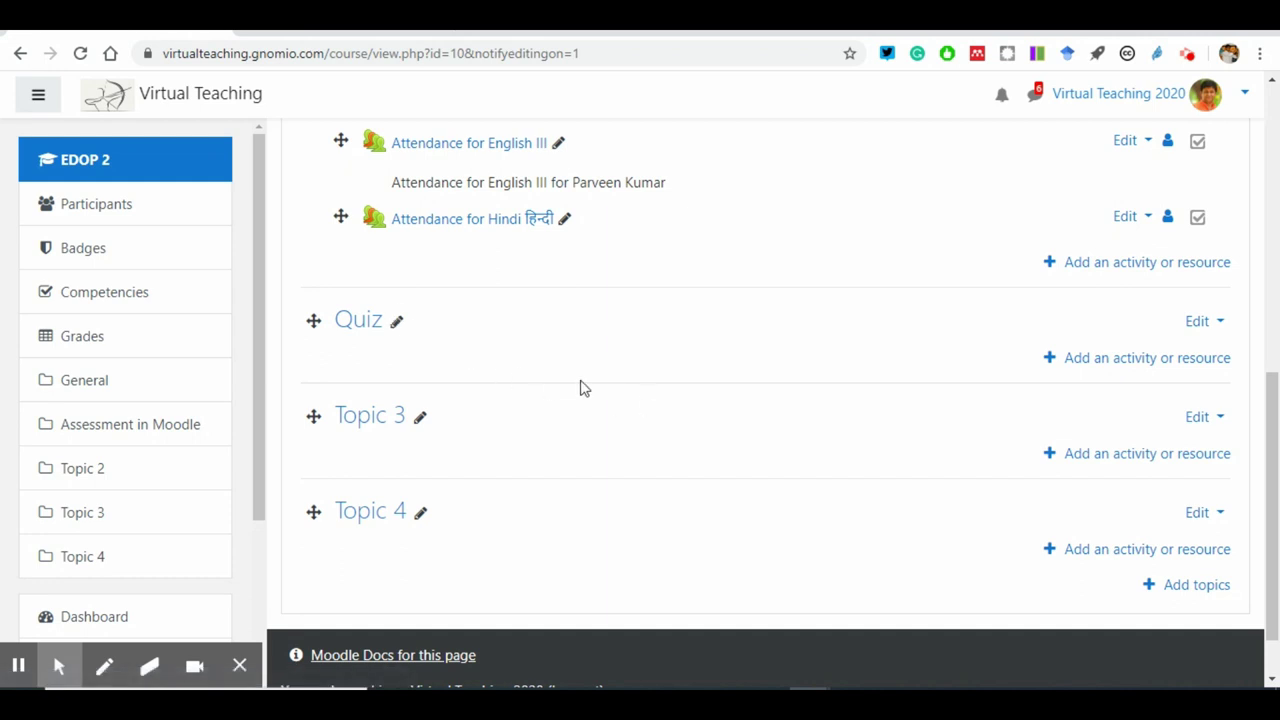
# Step: Start adding an activity to the Quiz section and select the Quiz activity type
pyautogui.click(1101, 362)
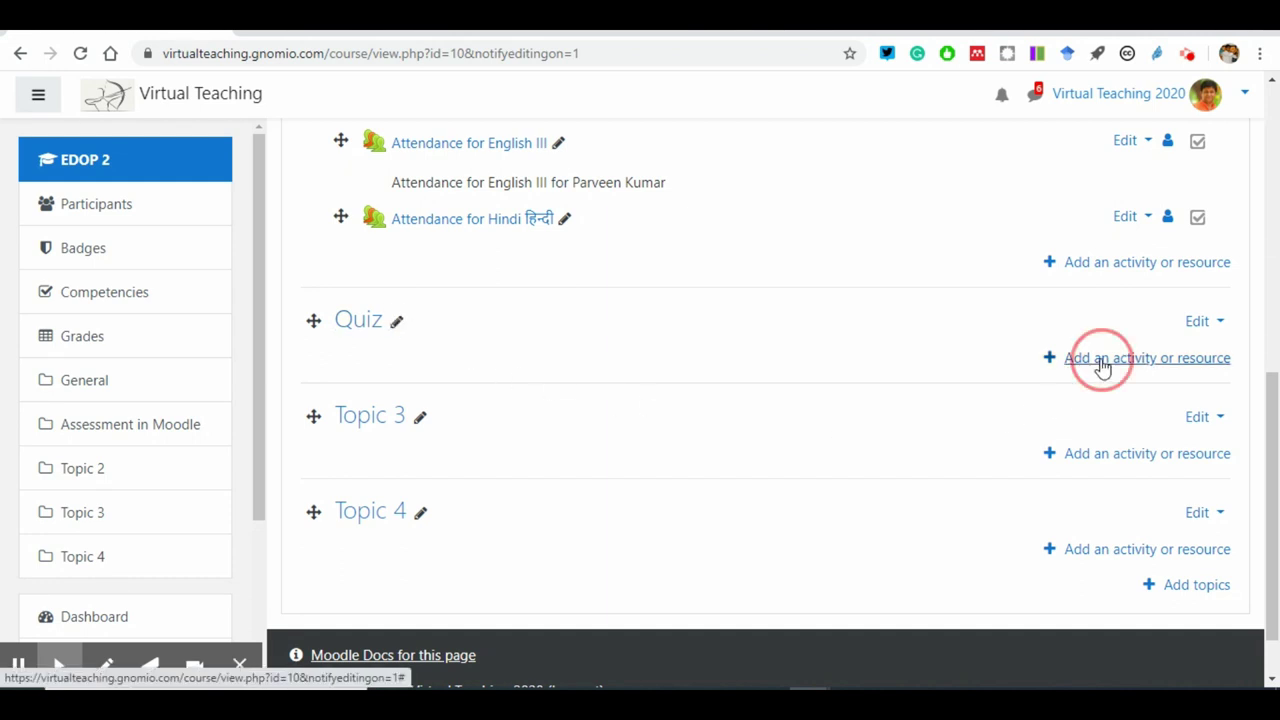
pyautogui.moveTo(604, 205); pyautogui.dragTo(591, 423)
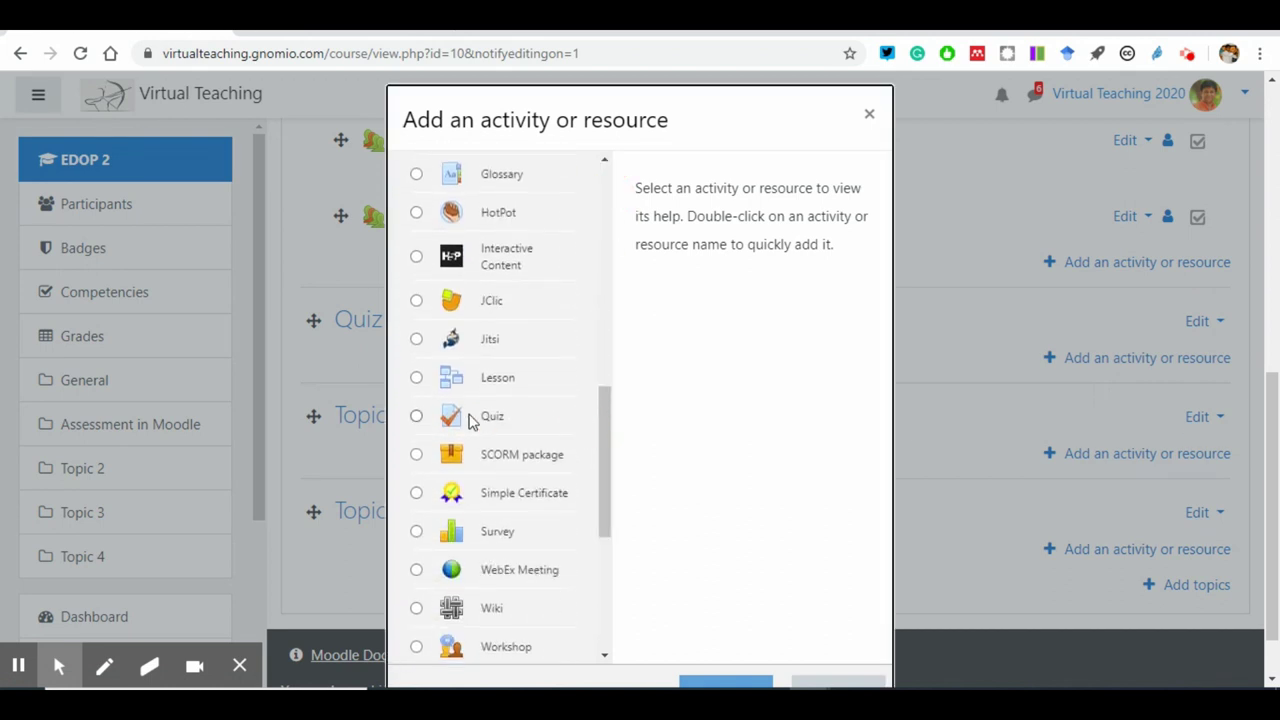
pyautogui.click(460, 424)
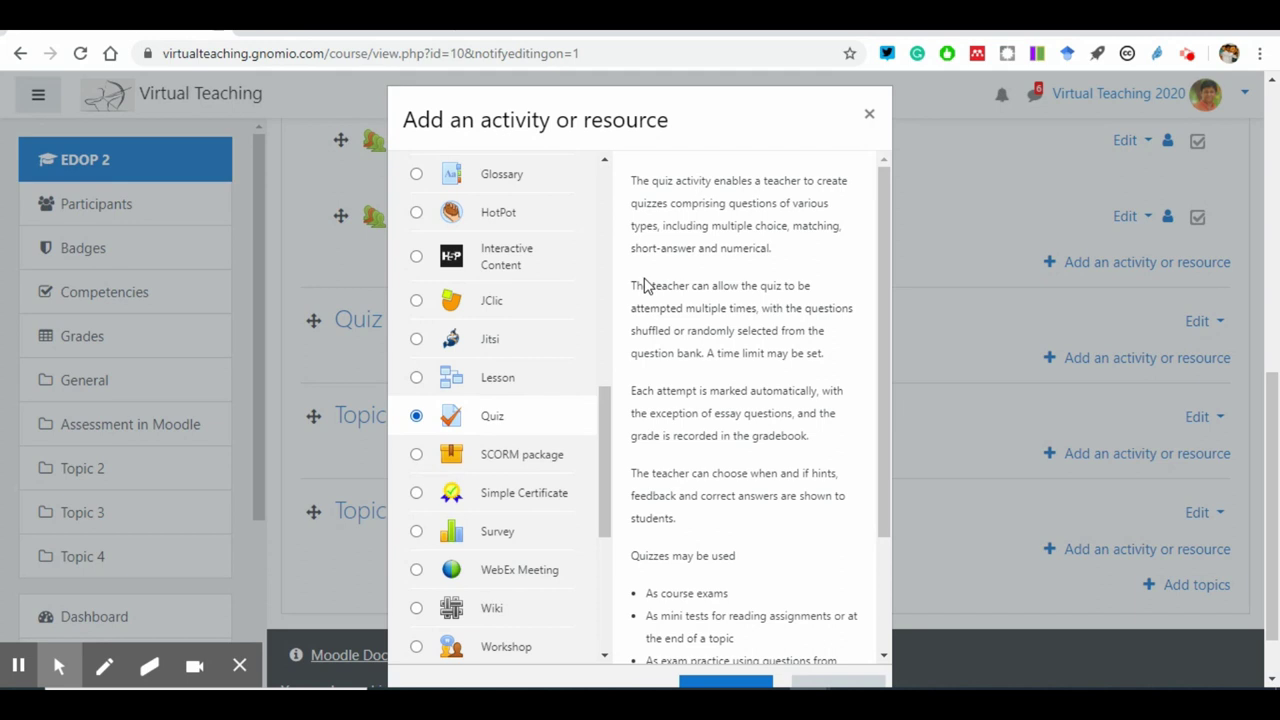
# Step: Read through the Quiz activity's description, covering question types, attempts, marking, feedback and suggested uses
pyautogui.moveTo(799, 127); pyautogui.dragTo(780, 104)
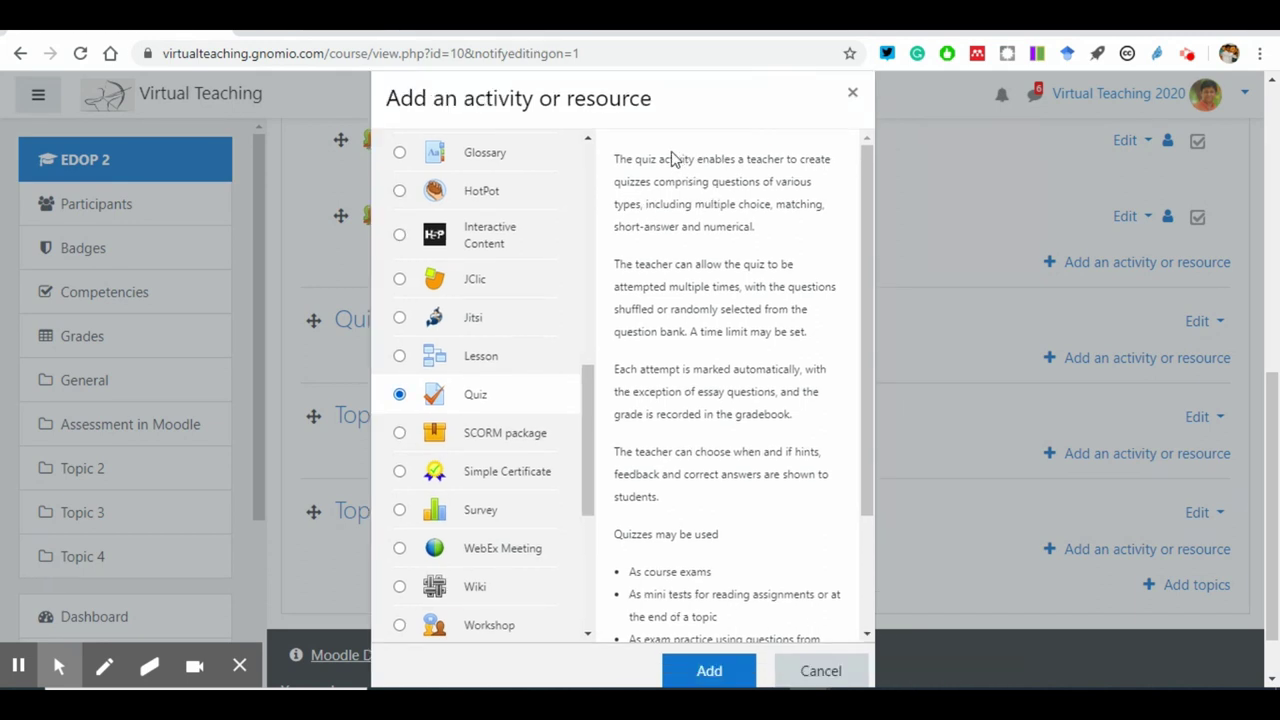
pyautogui.moveTo(613, 158); pyautogui.dragTo(846, 508)
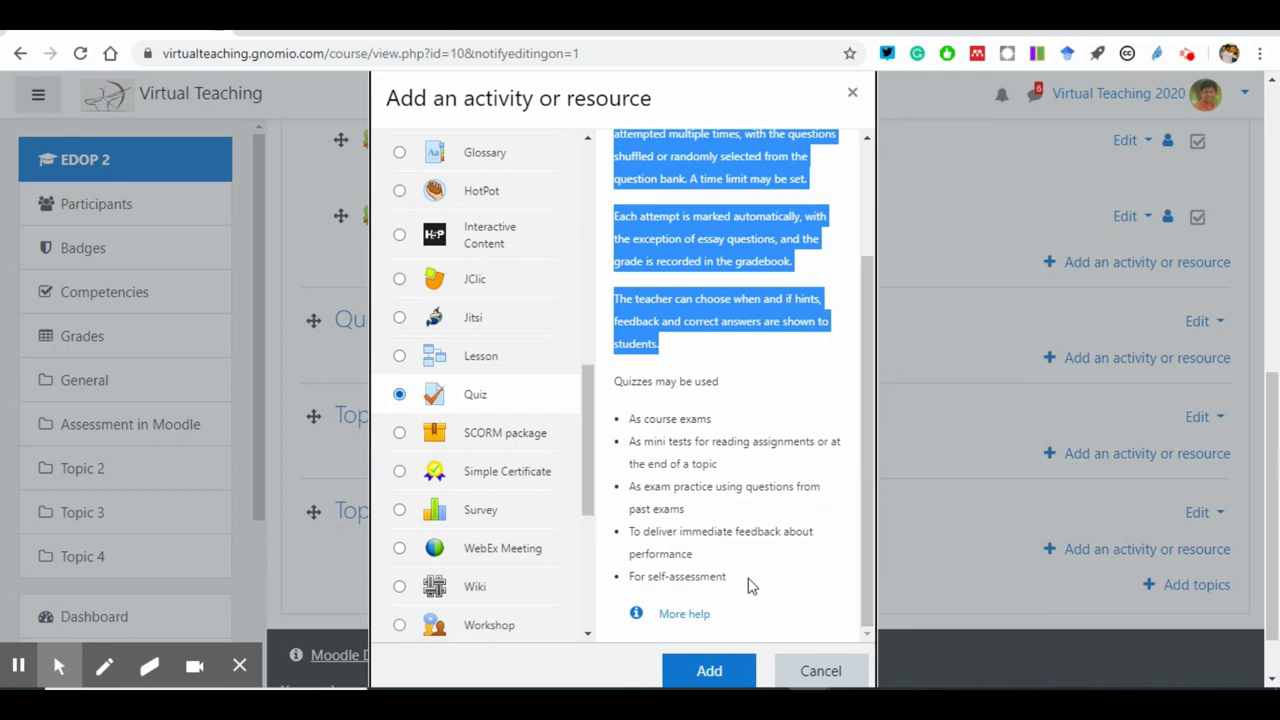
pyautogui.scroll(2, 724, 391)
pyautogui.click(703, 355)
pyautogui.scroll(1, 693, 311)
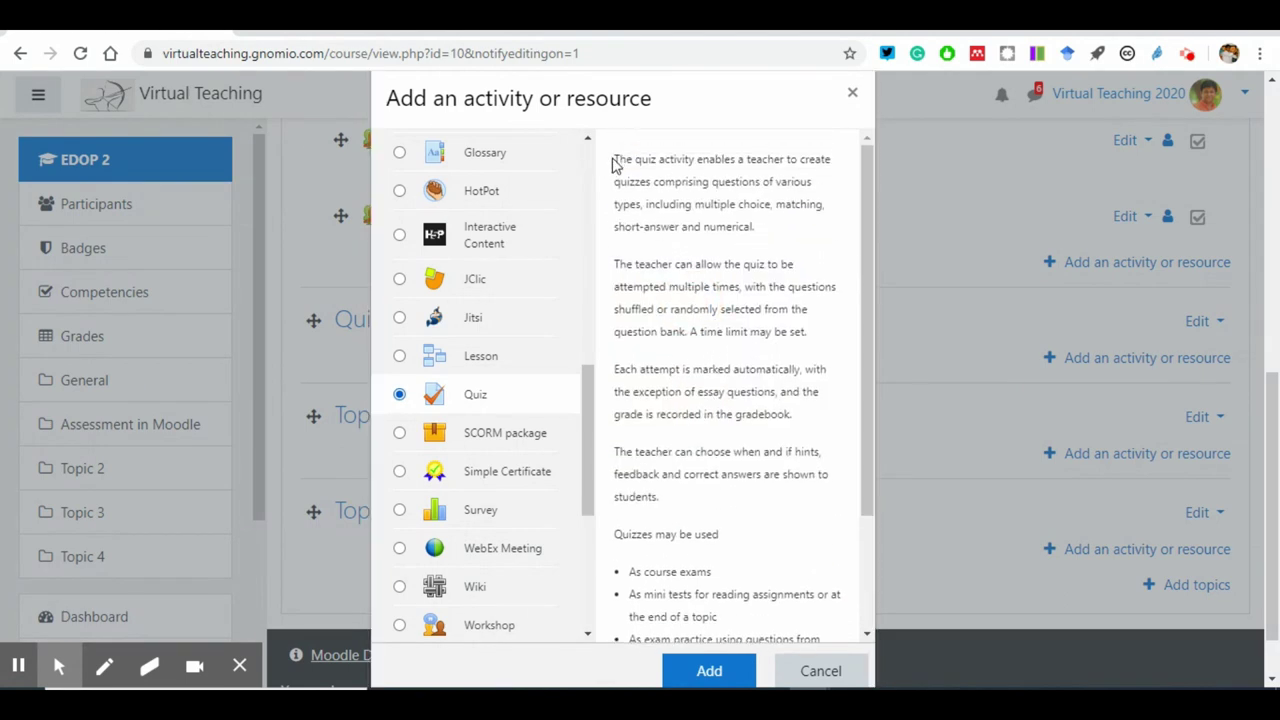
pyautogui.moveTo(613, 163); pyautogui.dragTo(686, 396)
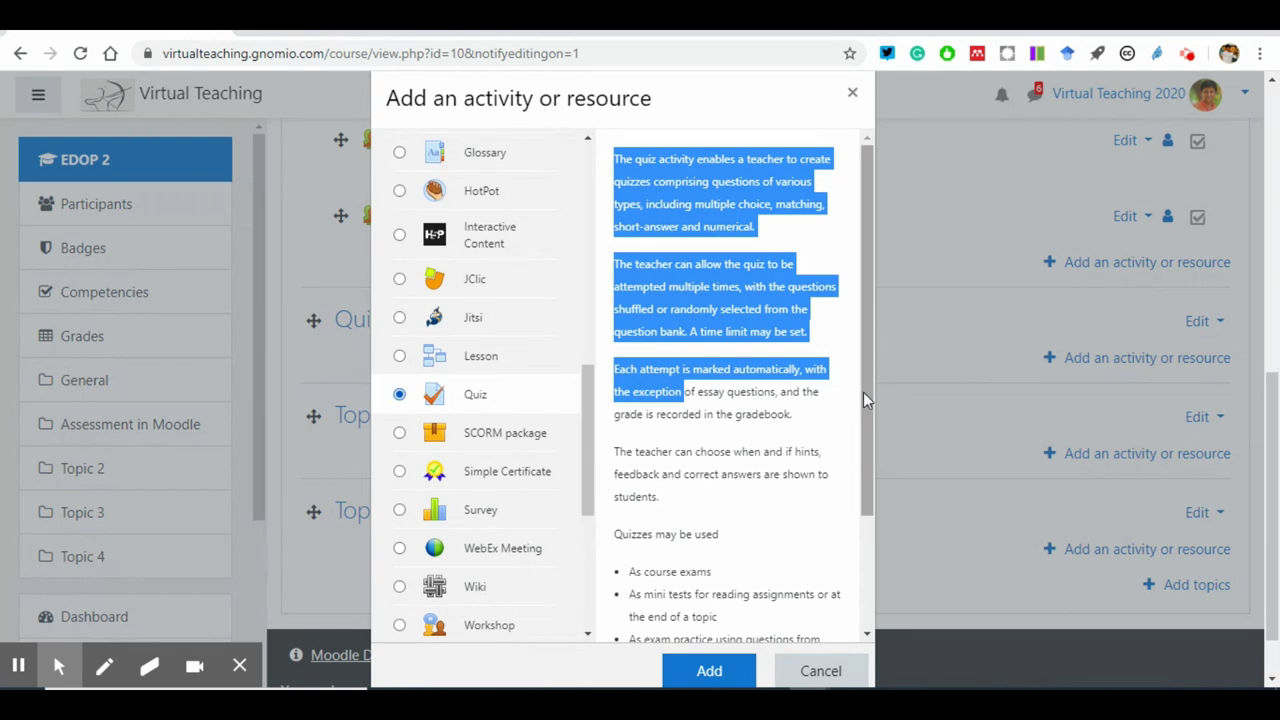
pyautogui.click(797, 414)
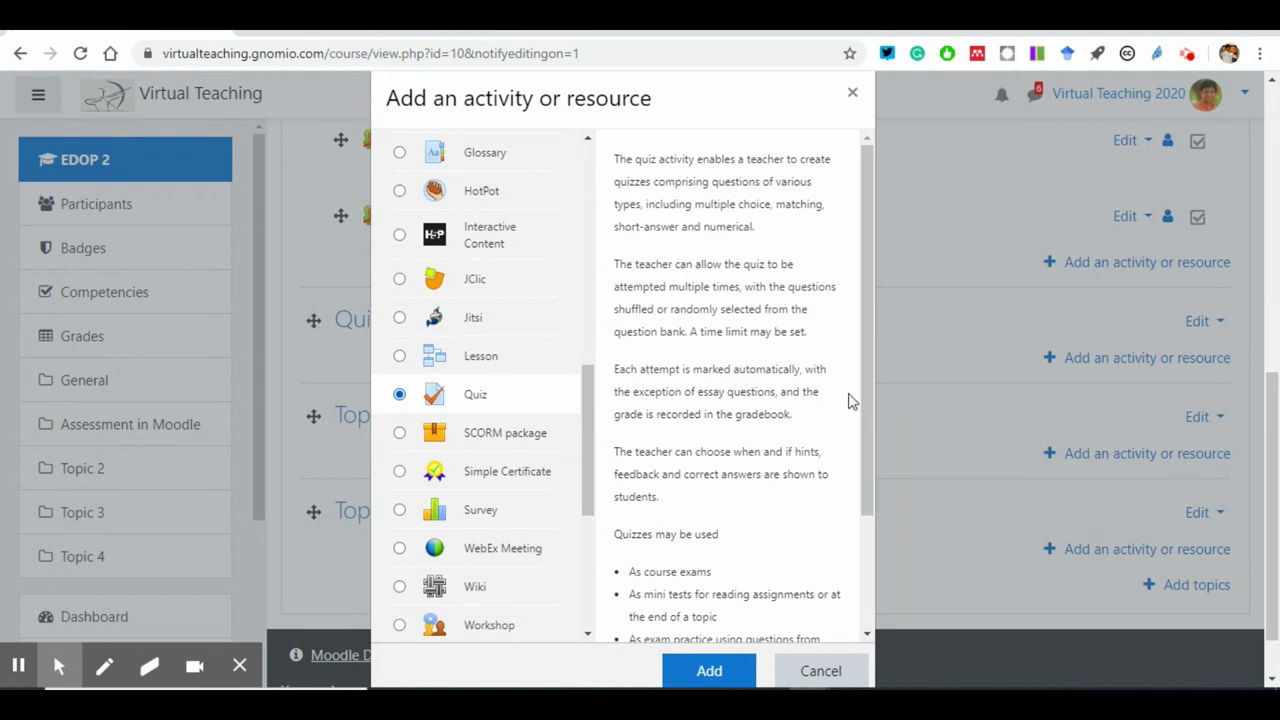
pyautogui.scroll(2, 780, 410)
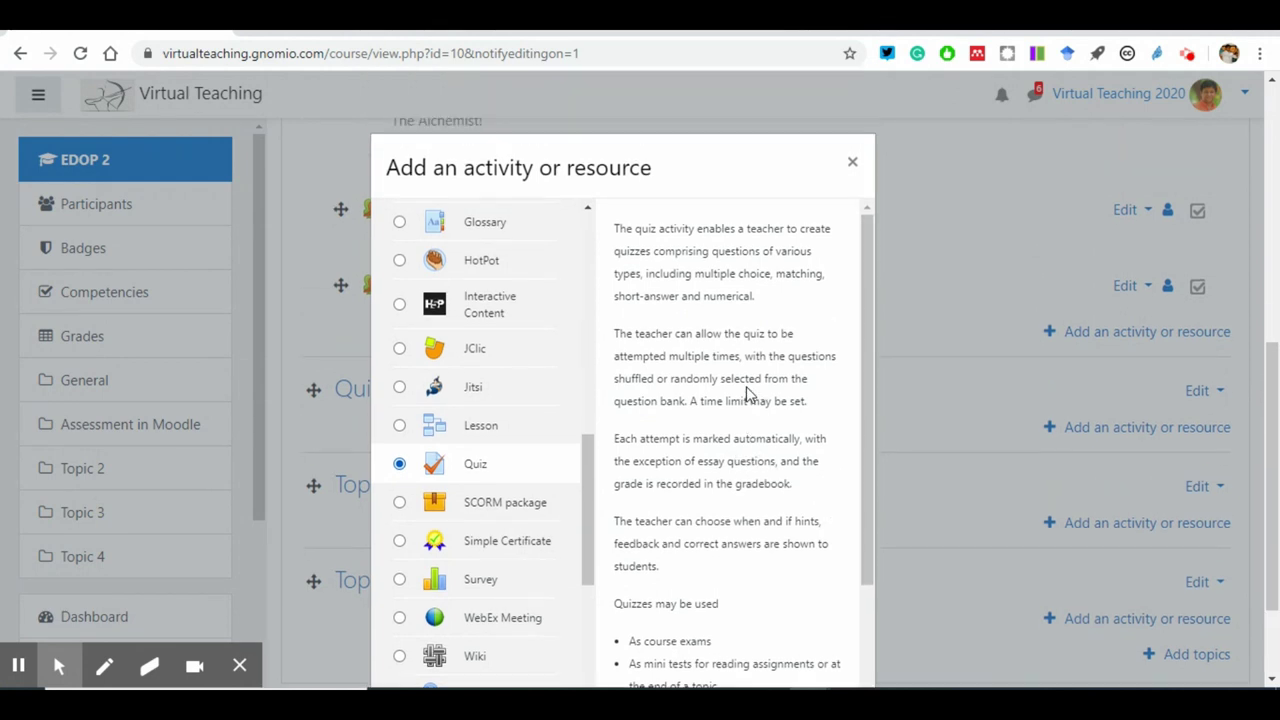
pyautogui.scroll(-1, 690, 340)
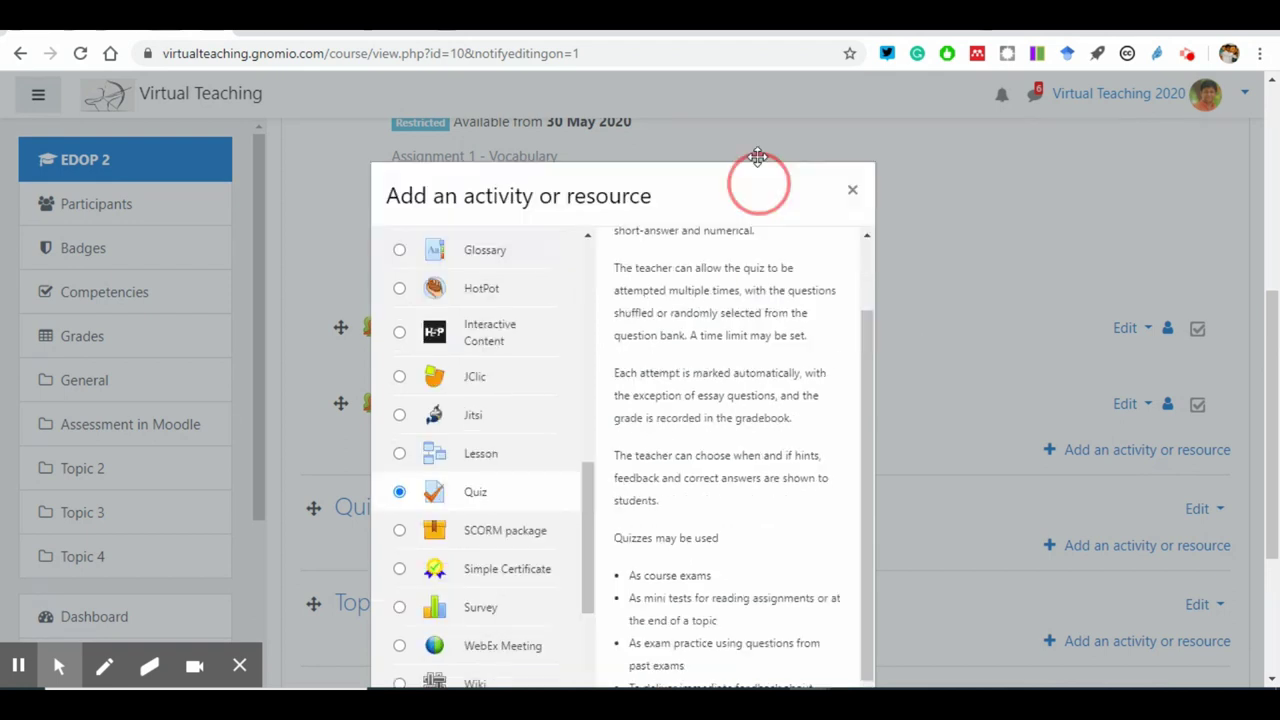
pyautogui.scroll(1, 740, 350)
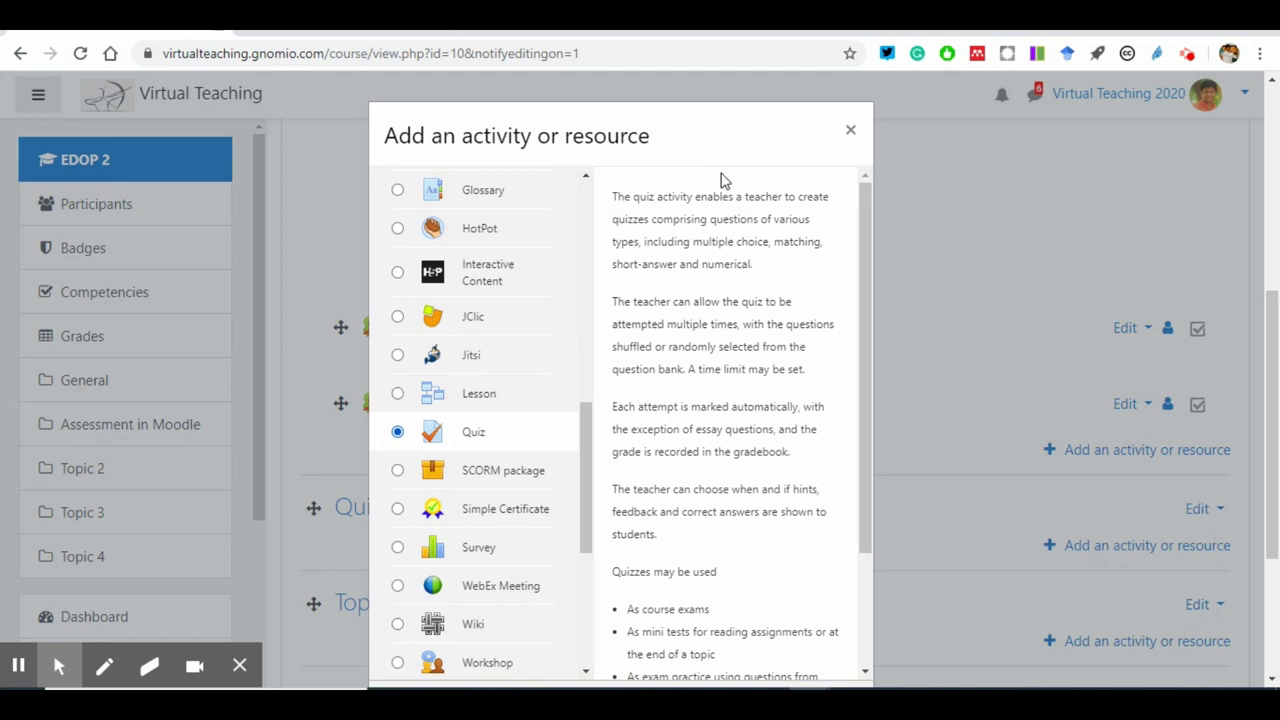
pyautogui.moveTo(691, 134); pyautogui.dragTo(697, 96)
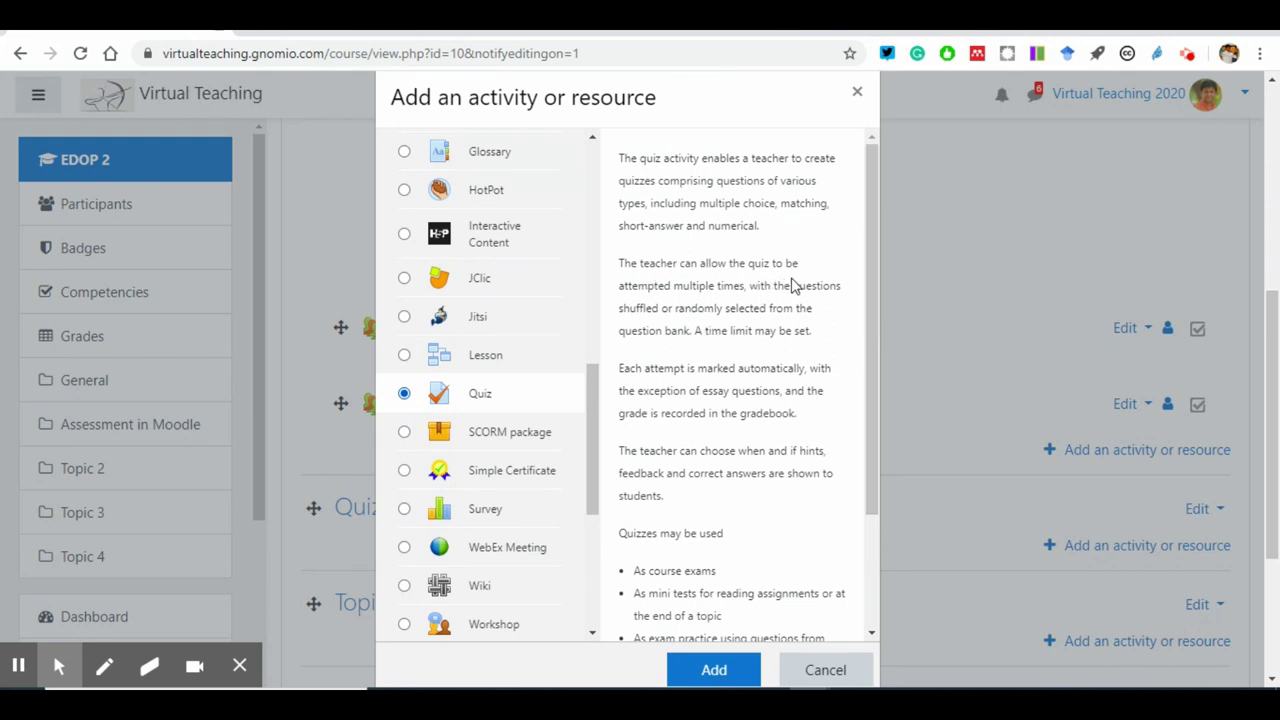
# Step: Examine the description's passages on attempting the quiz multiple times and on shuffled or randomly selected questions from the question bank
pyautogui.moveTo(746, 288); pyautogui.dragTo(673, 288)
pyautogui.click(706, 318)
pyautogui.moveTo(746, 289); pyautogui.dragTo(673, 288)
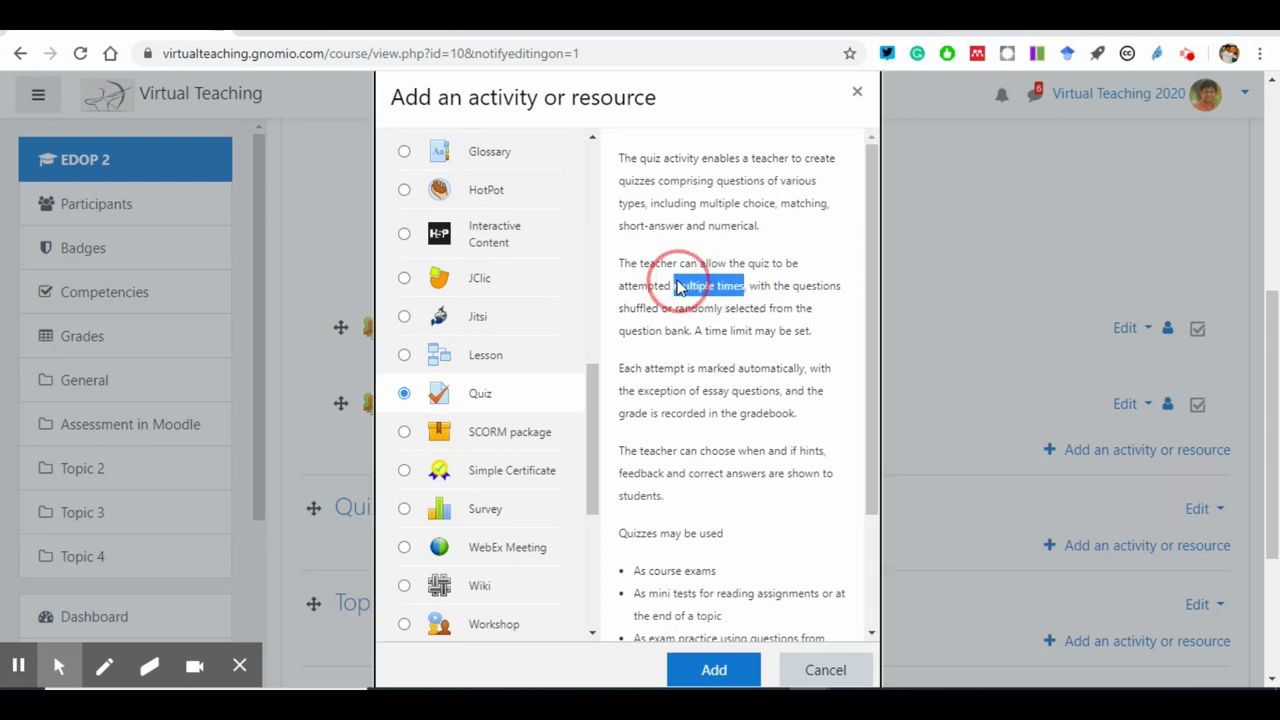
pyautogui.click(785, 292)
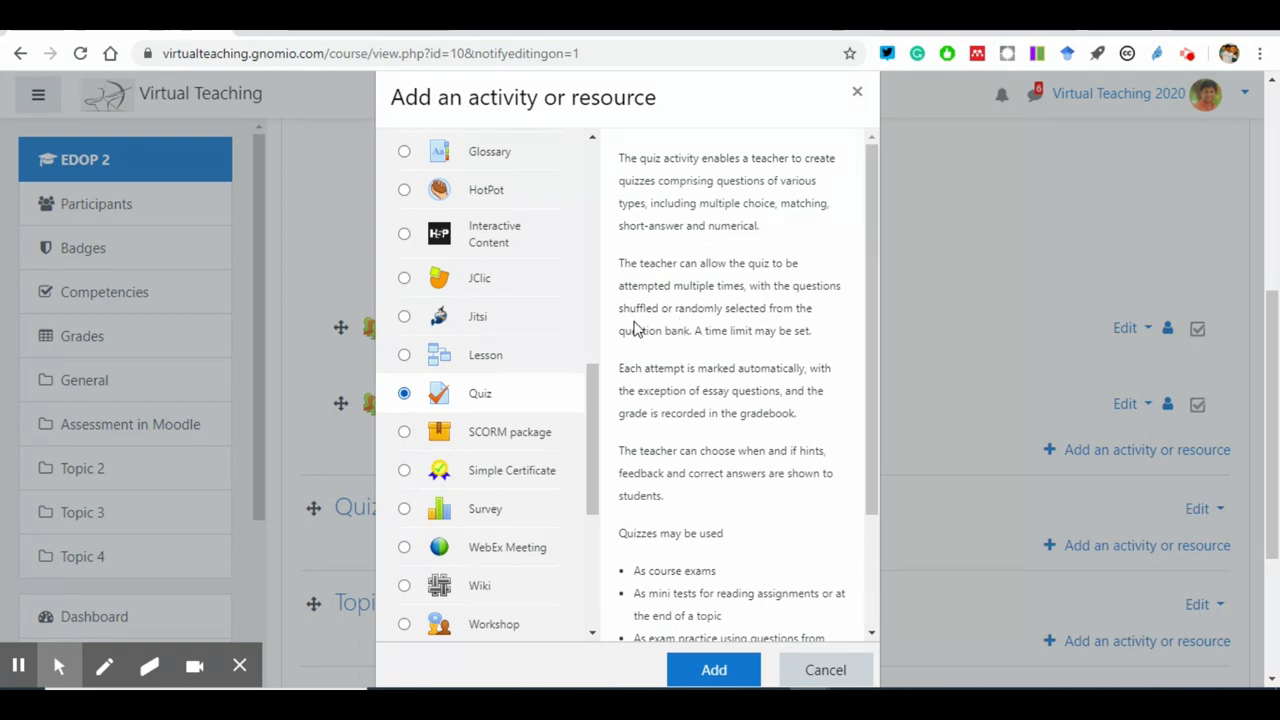
pyautogui.moveTo(620, 310); pyautogui.dragTo(636, 310)
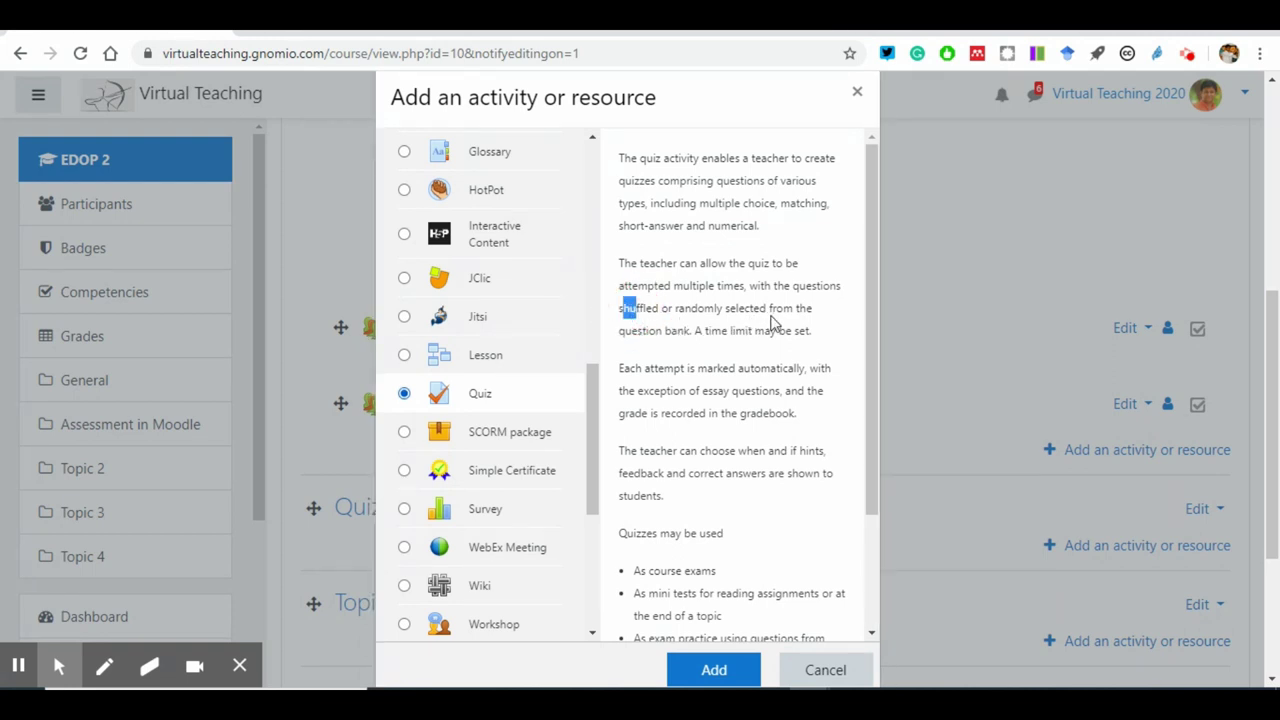
pyautogui.moveTo(692, 332); pyautogui.dragTo(614, 310)
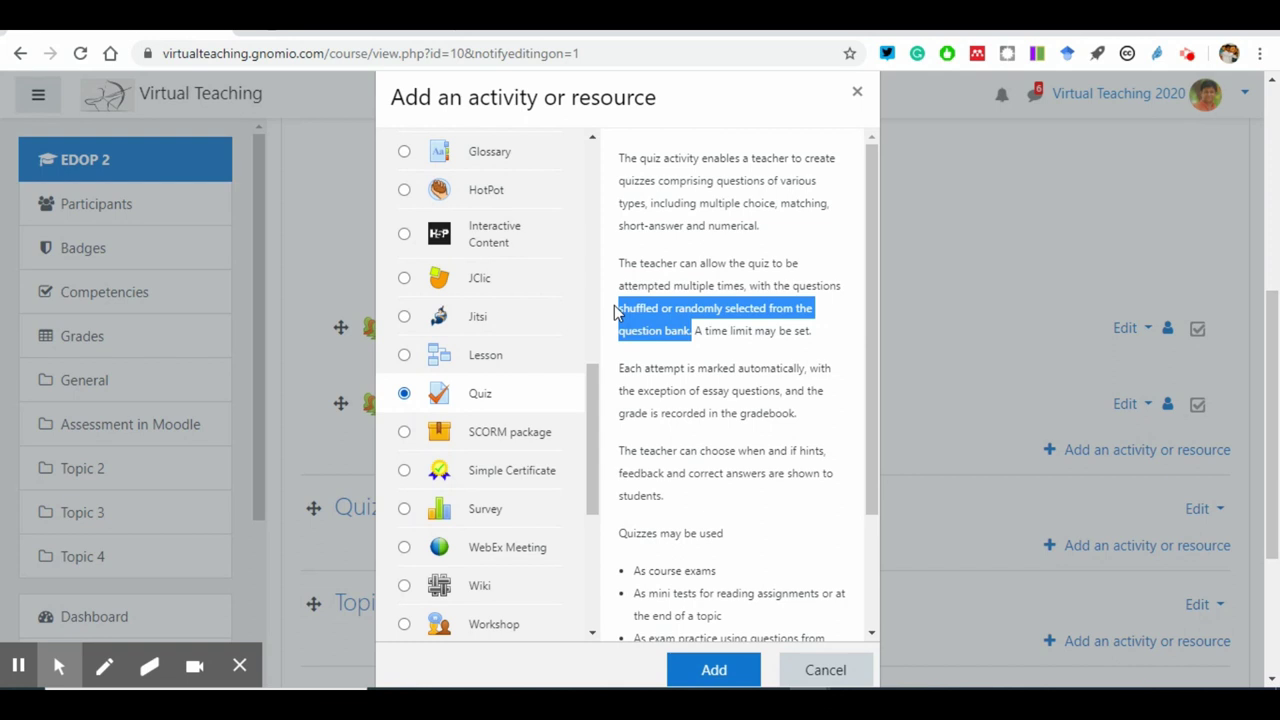
# Step: Go back from the new quiz form to the course page and select the Quiz activity type again for the Quiz section
pyautogui.doubleClick(643, 312)
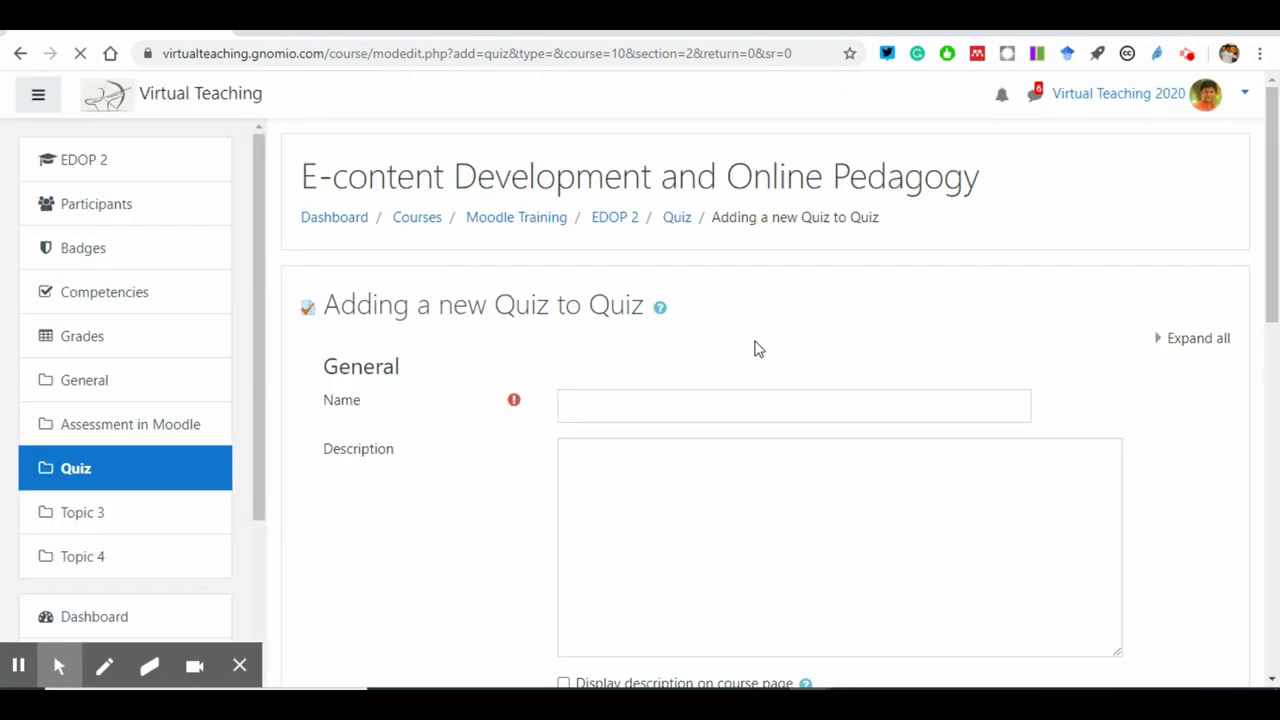
pyautogui.click(20, 56)
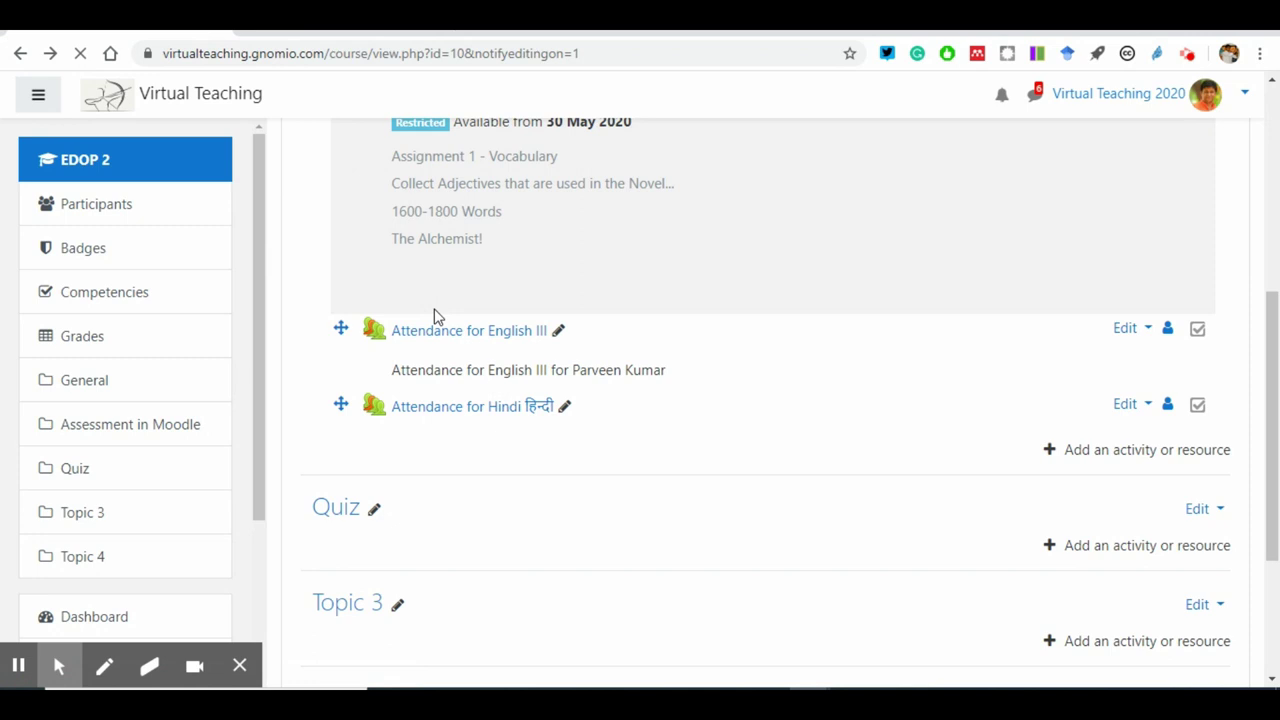
pyautogui.click(1095, 548)
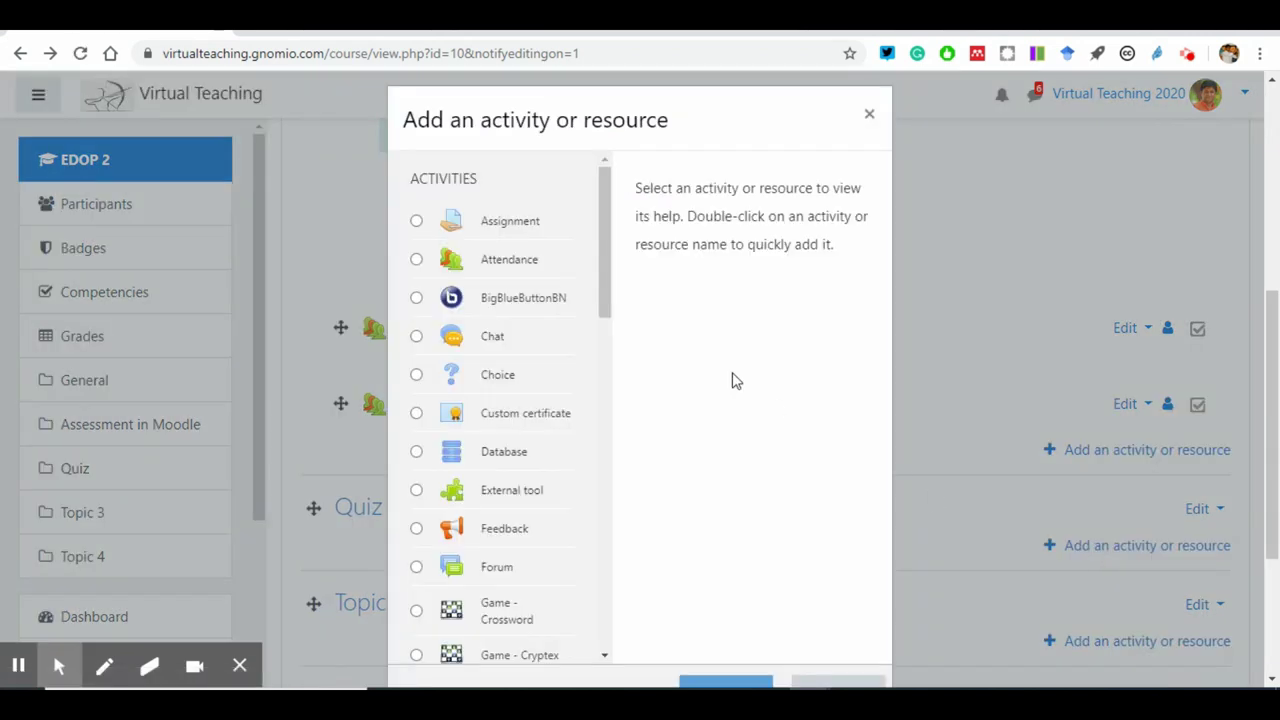
pyautogui.moveTo(603, 251); pyautogui.dragTo(614, 449)
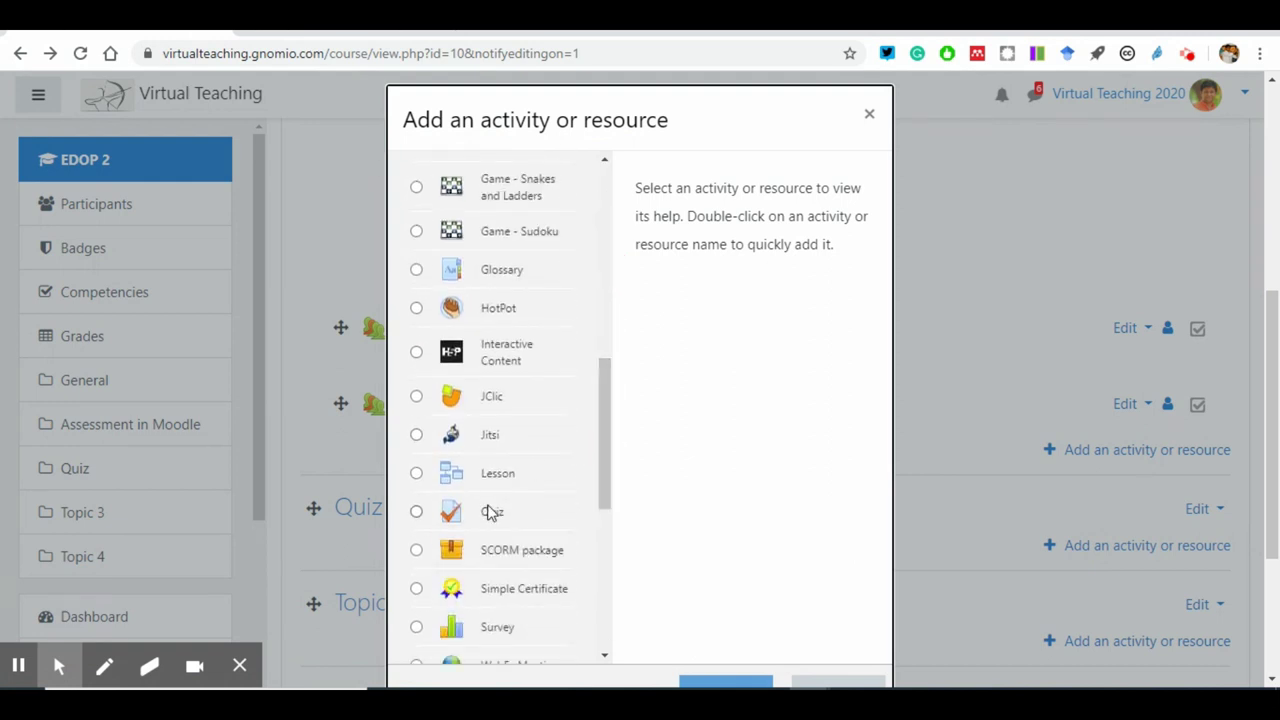
pyautogui.click(491, 513)
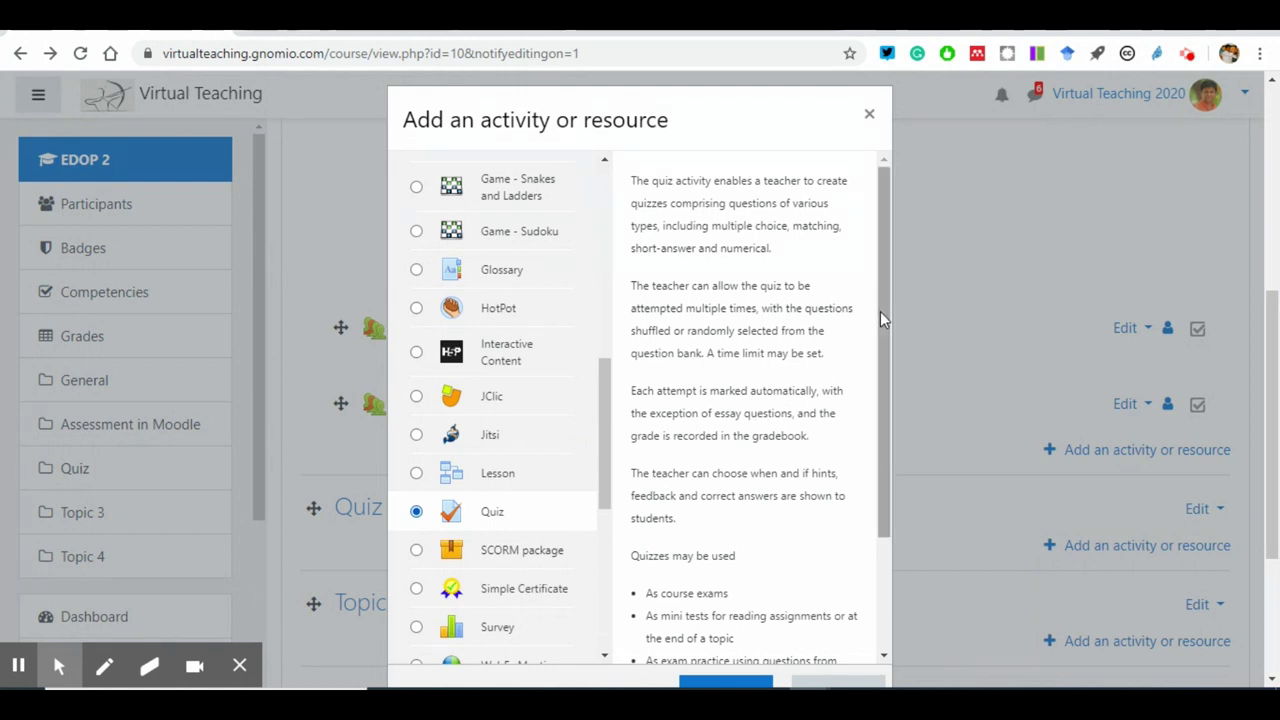
# Step: Examine the Quiz description's passages on the time limit, automatic marking and recording grades in the gradebook
pyautogui.scroll(-1, 880, 311)
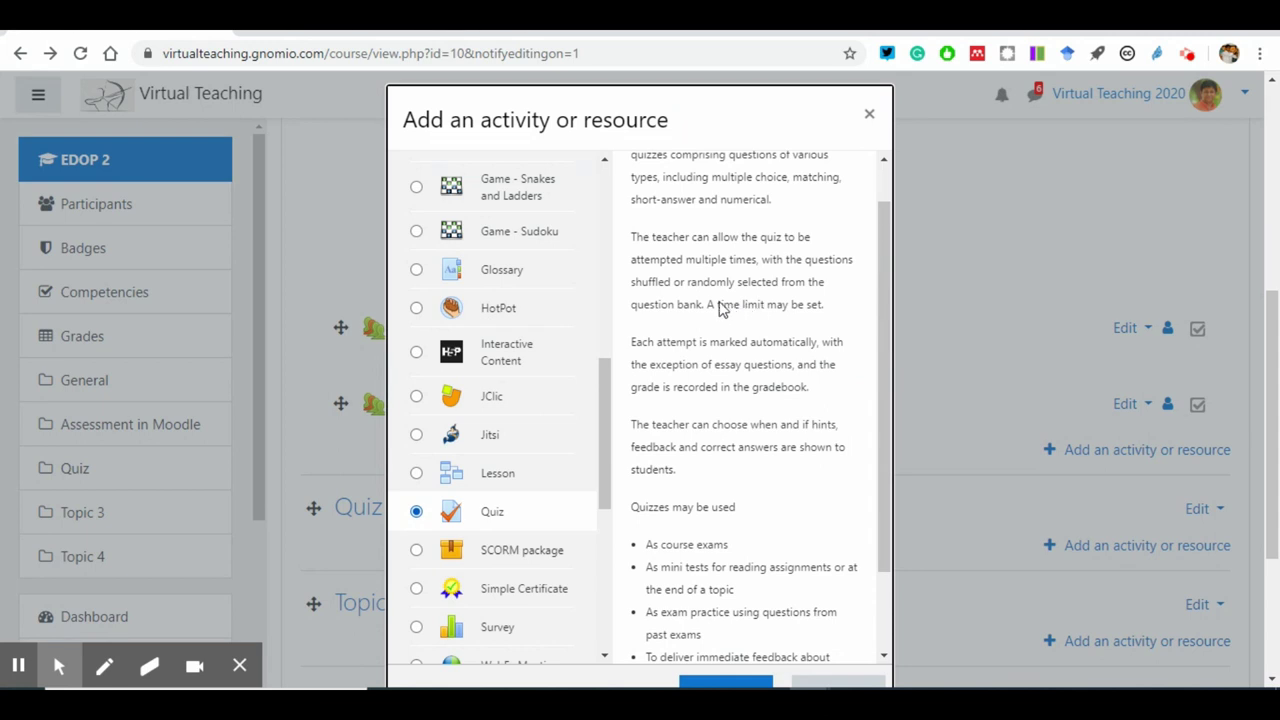
pyautogui.moveTo(717, 305); pyautogui.dragTo(763, 325)
pyautogui.click(706, 347)
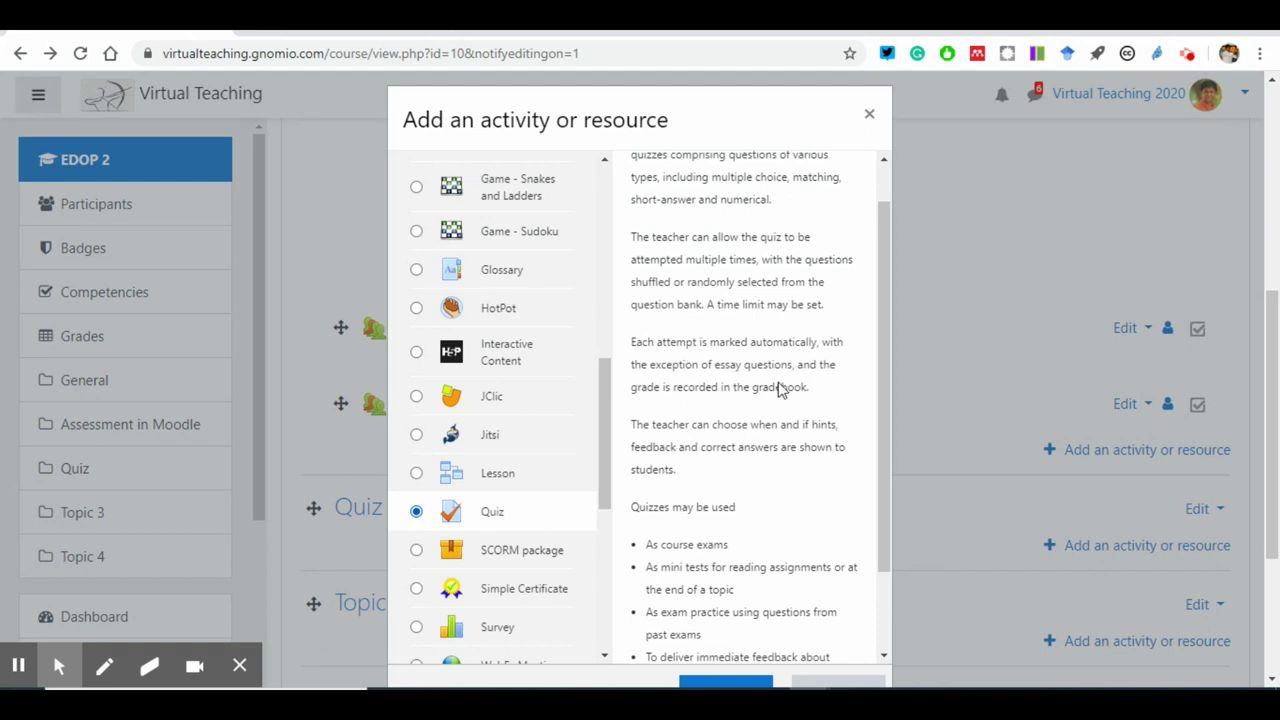
pyautogui.moveTo(812, 390); pyautogui.dragTo(636, 386)
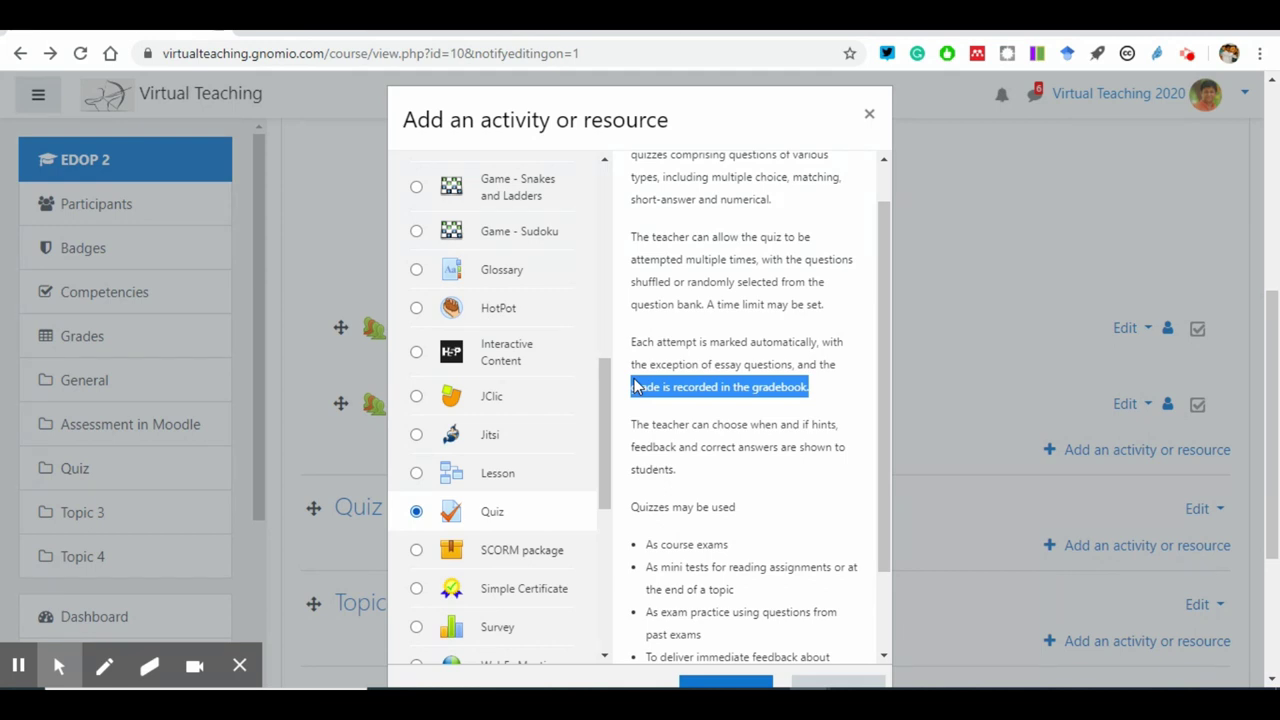
# Step: Examine the Quiz description's passages on hints, feedback and correct answers, and its list of suggested uses
pyautogui.click(762, 445)
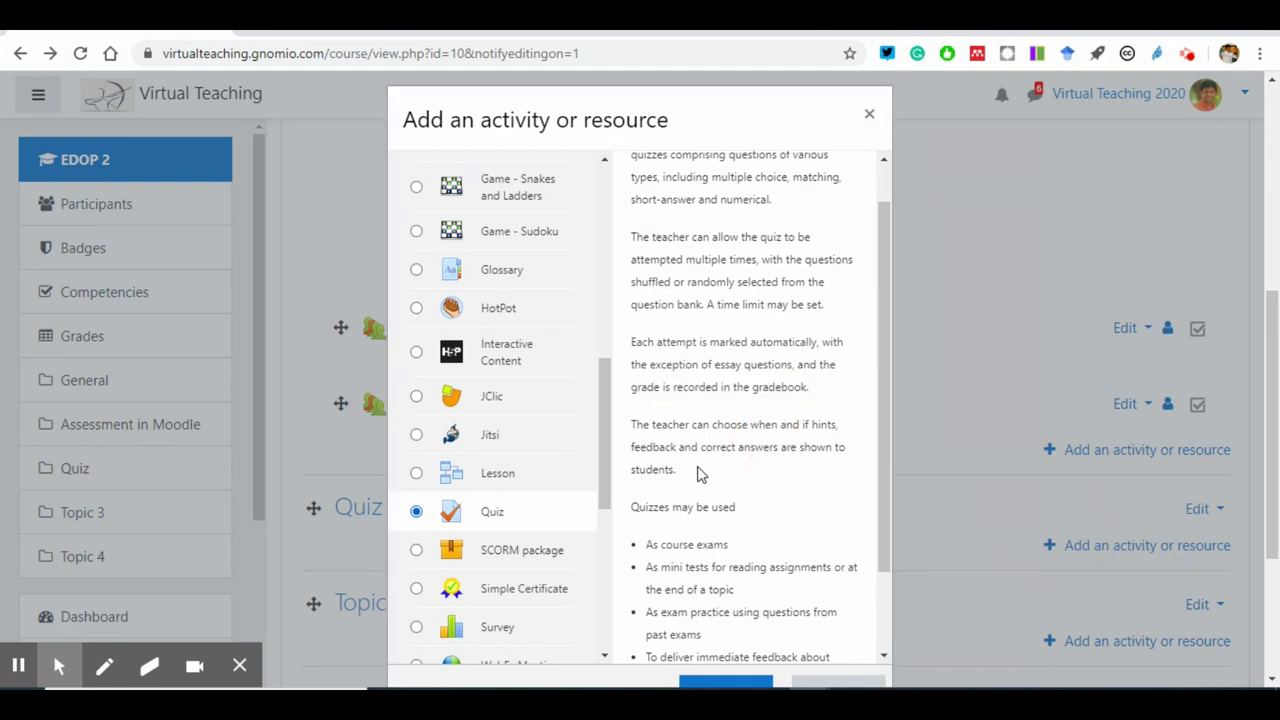
pyautogui.moveTo(686, 471); pyautogui.dragTo(632, 428)
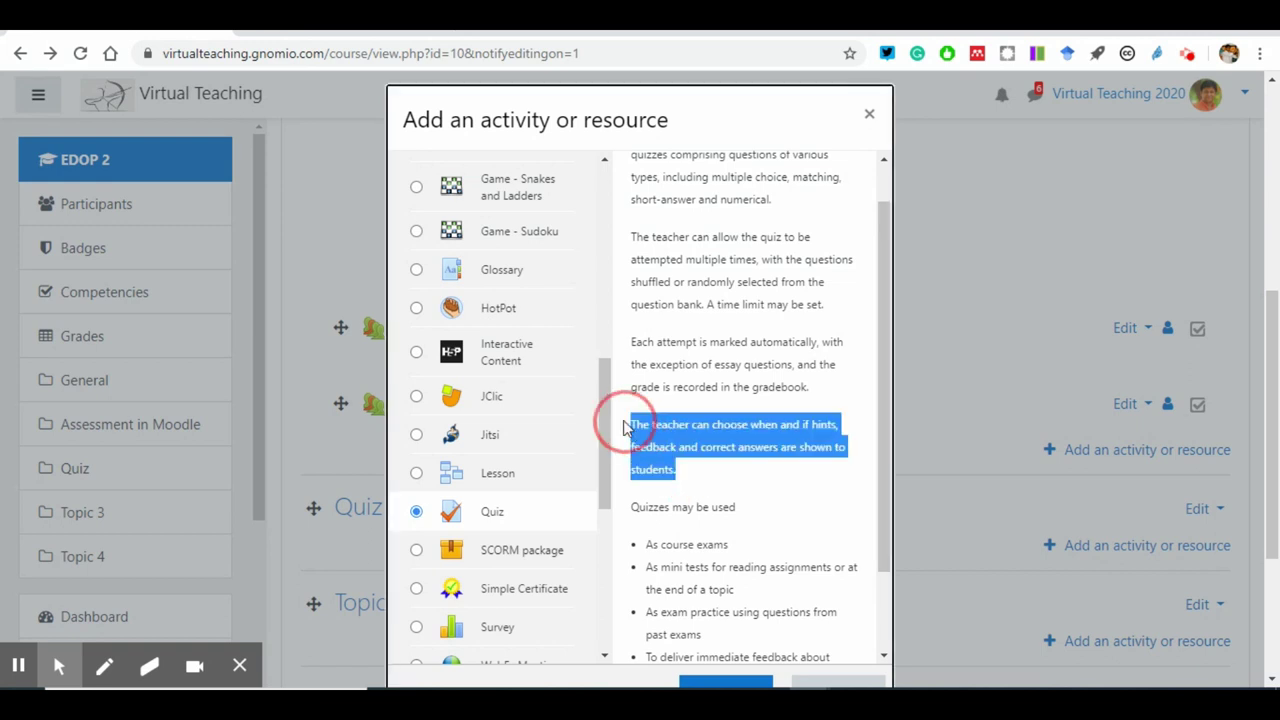
pyautogui.click(658, 474)
pyautogui.scroll(-2, 706, 434)
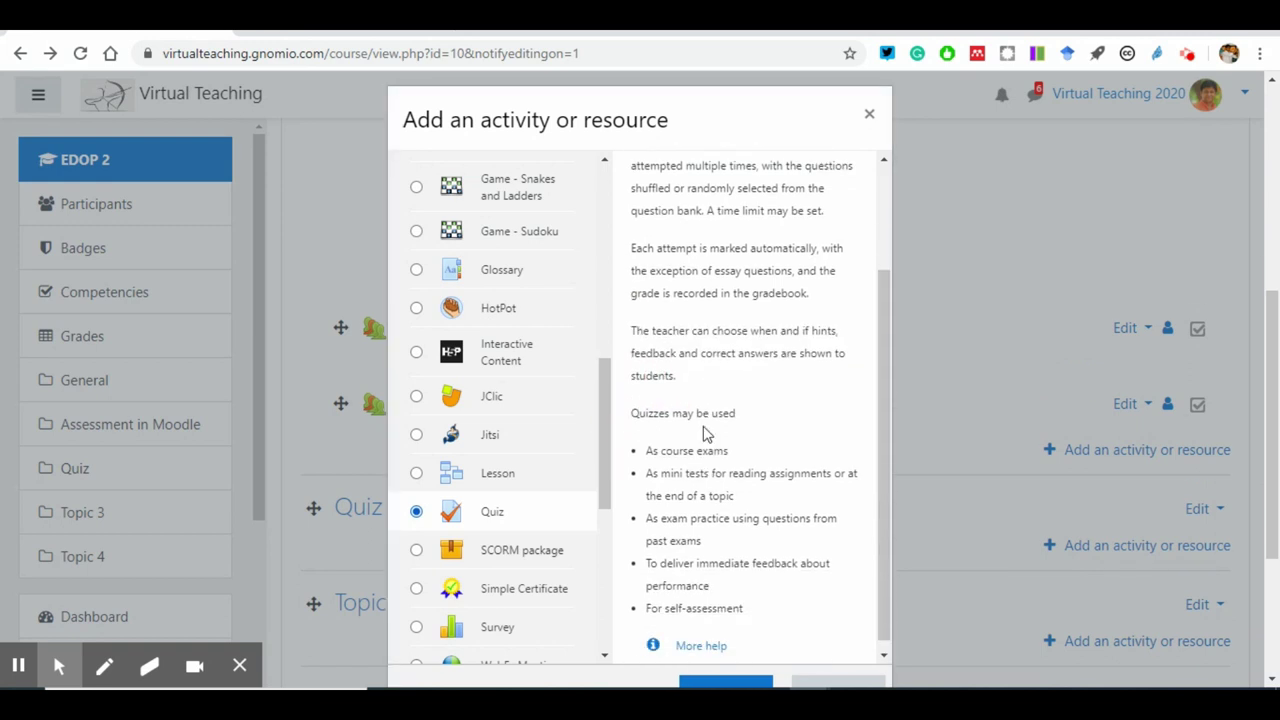
pyautogui.scroll(-2, 704, 432)
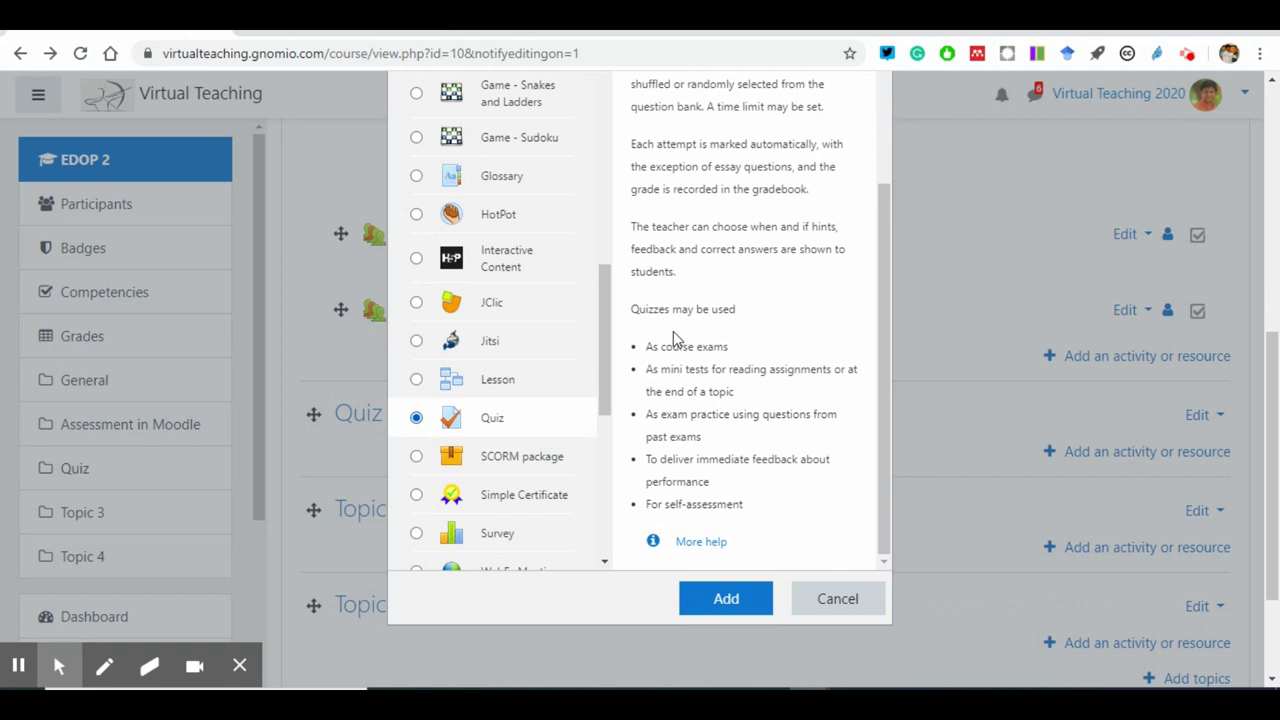
pyautogui.moveTo(673, 346); pyautogui.dragTo(724, 347)
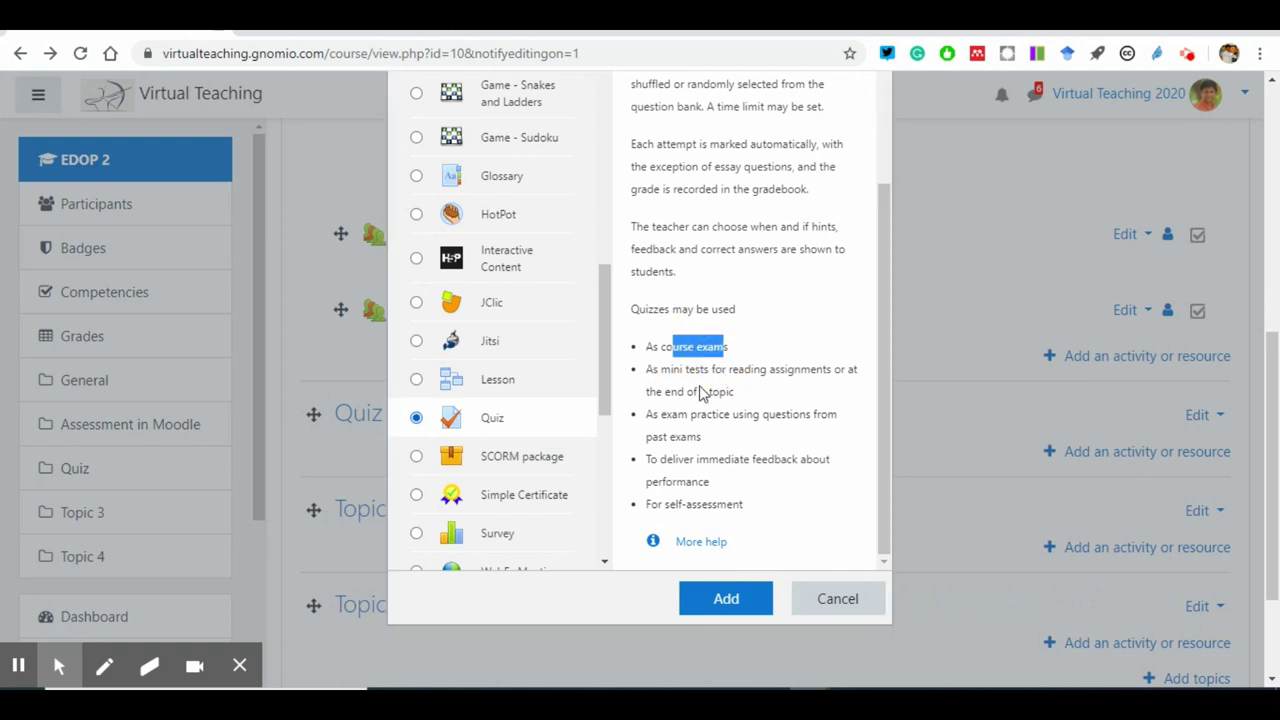
pyautogui.click(708, 391)
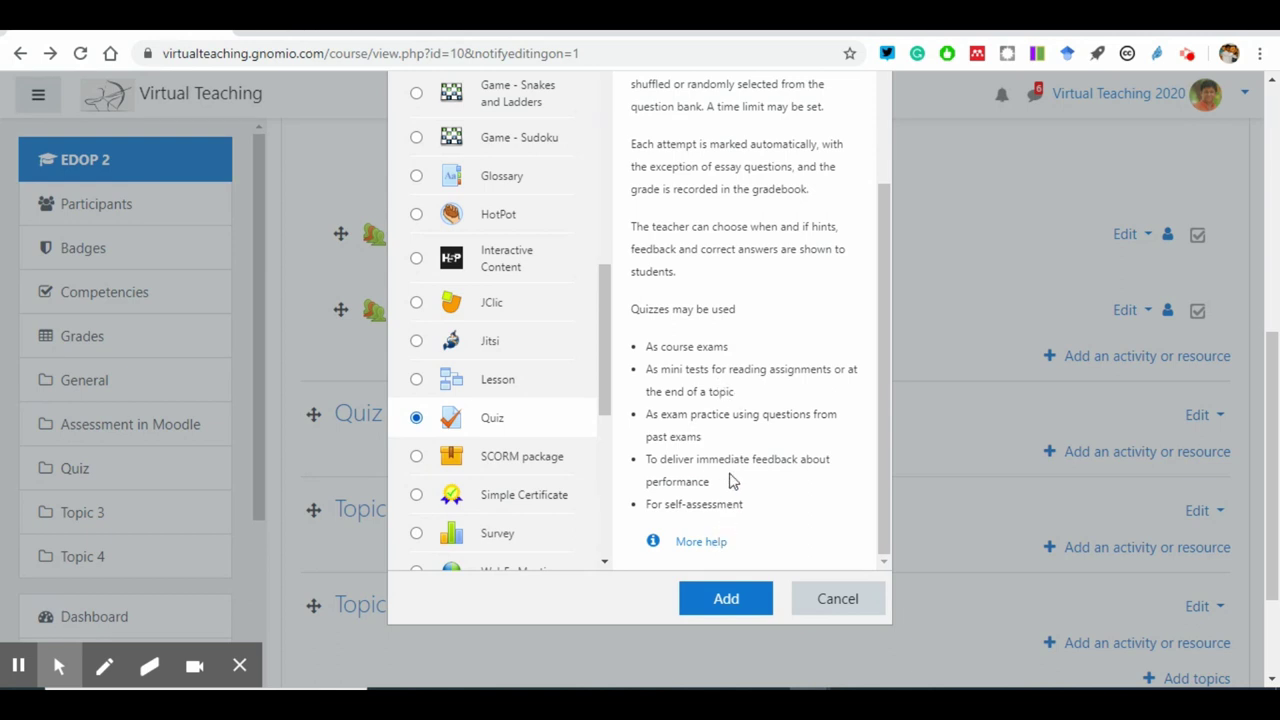
# Step: Add the Quiz activity to the Quiz section and look over the settings sections of its new form
pyautogui.click(722, 605)
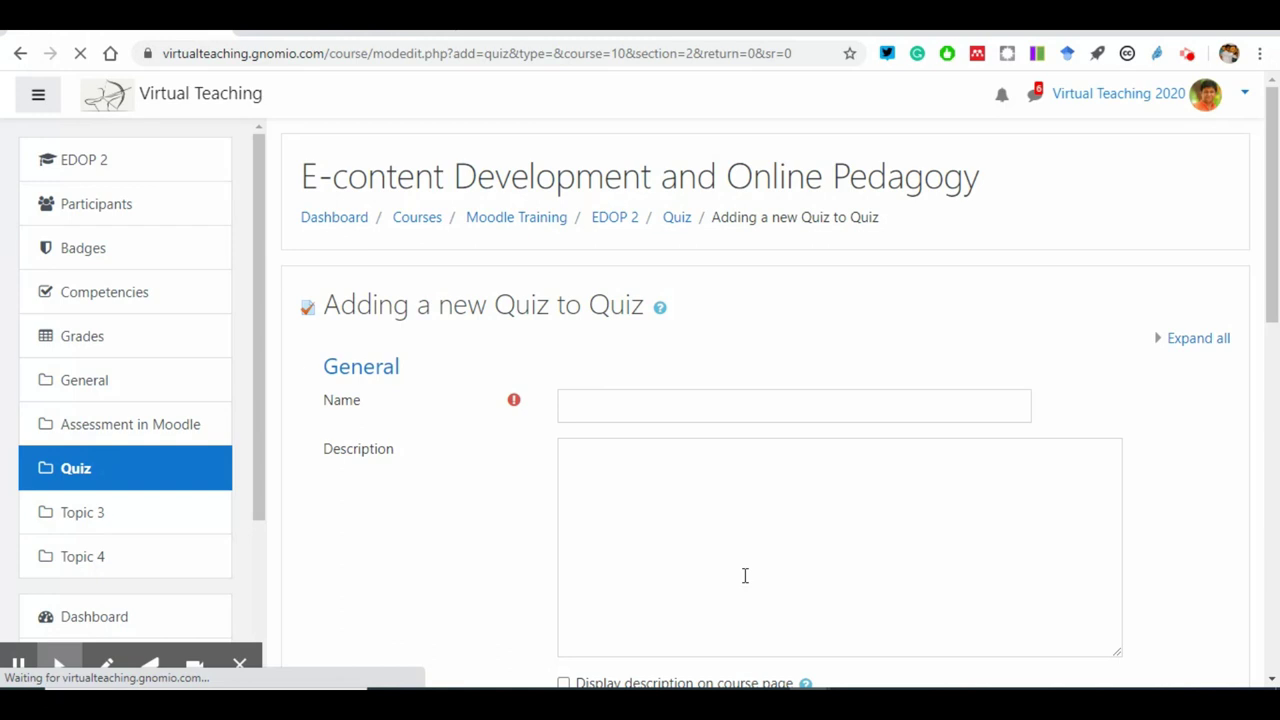
pyautogui.scroll(-5, 734, 560)
pyautogui.scroll(-1, 722, 553)
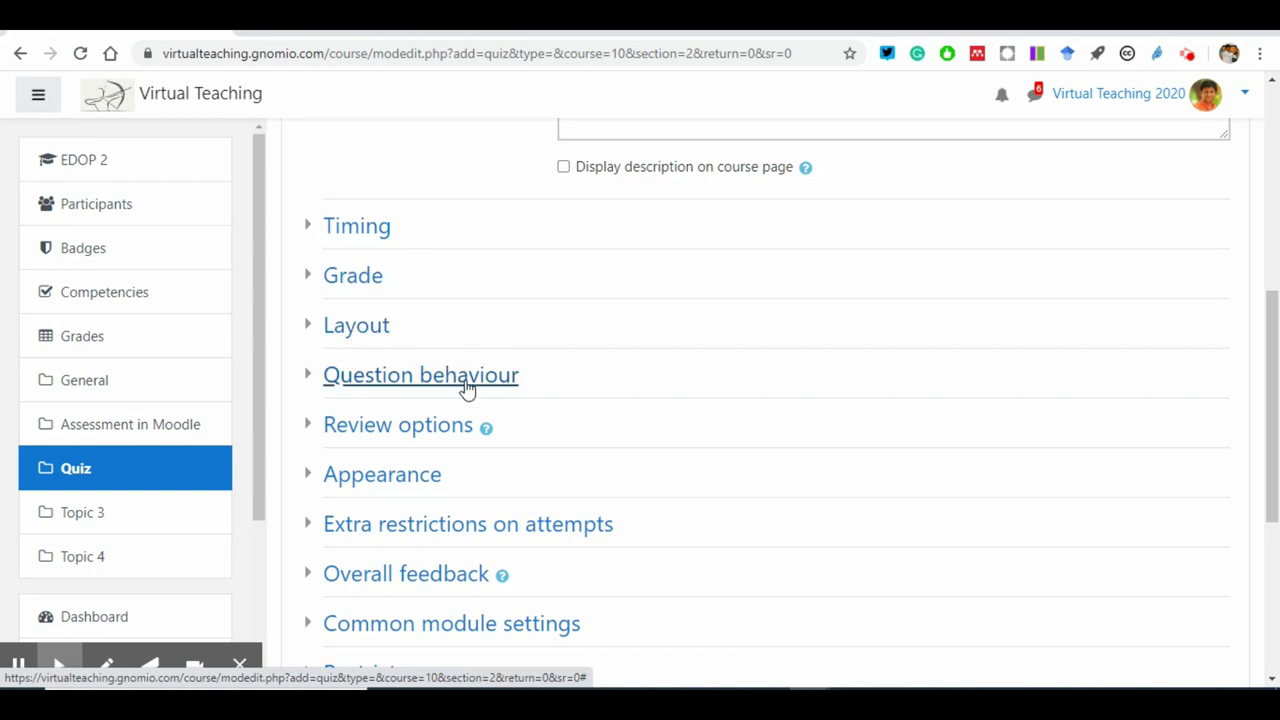
pyautogui.scroll(-4, 466, 388)
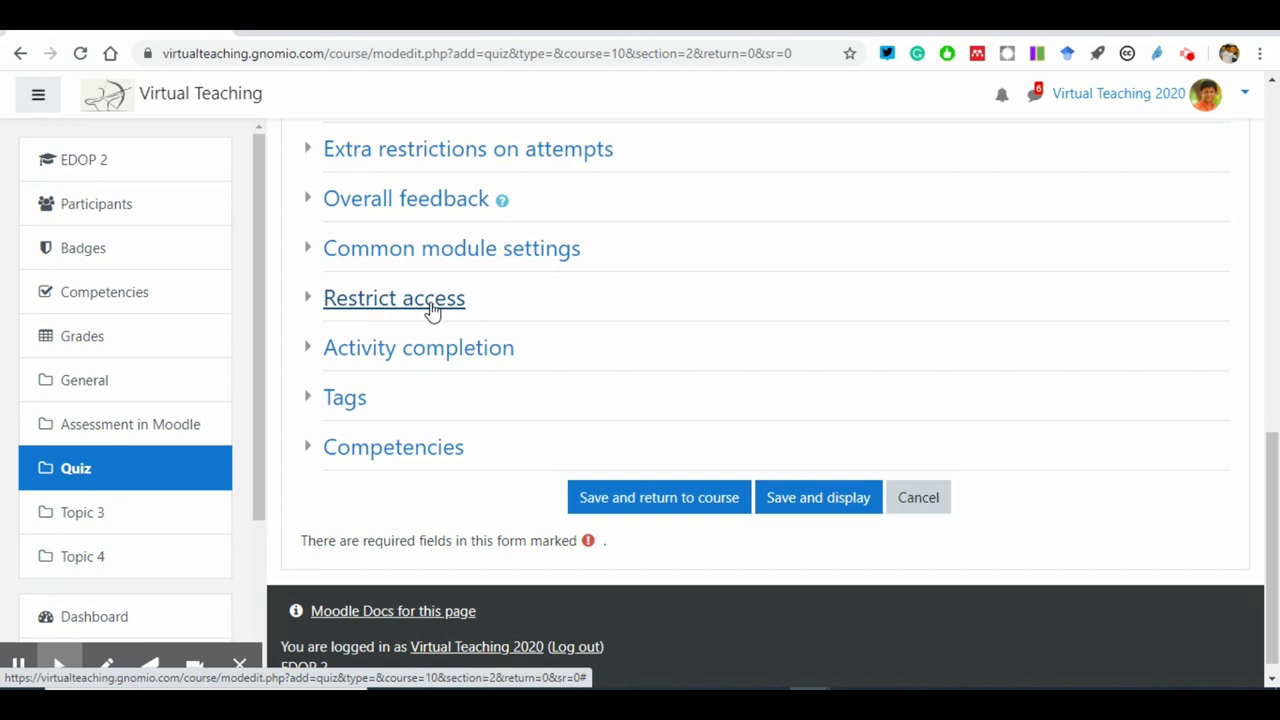
# Step: Examine the restriction types available under Restrict access and cancel without adding one
pyautogui.click(376, 304)
pyautogui.click(614, 410)
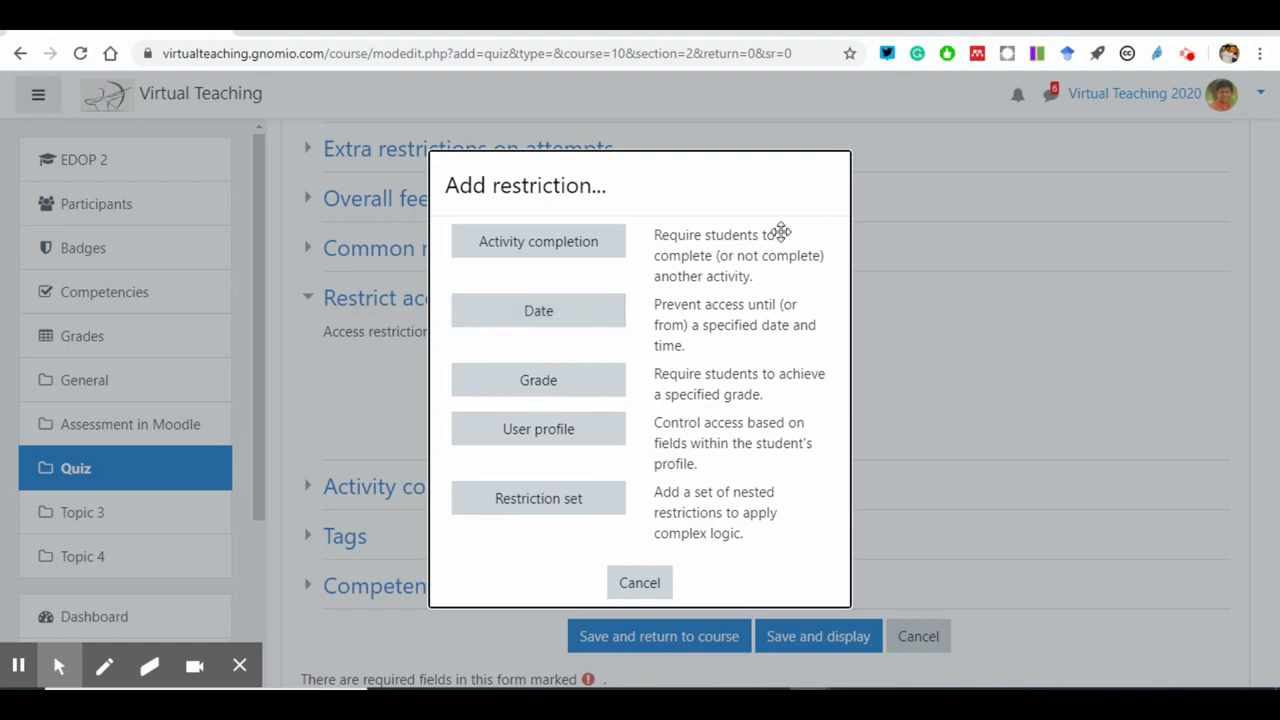
pyautogui.click(648, 583)
# Step: Name the quiz "General Quiz" and enter the description lines "Answer these 5 Questions" and "Referring to the Audio!"
pyautogui.scroll(15, 705, 455)
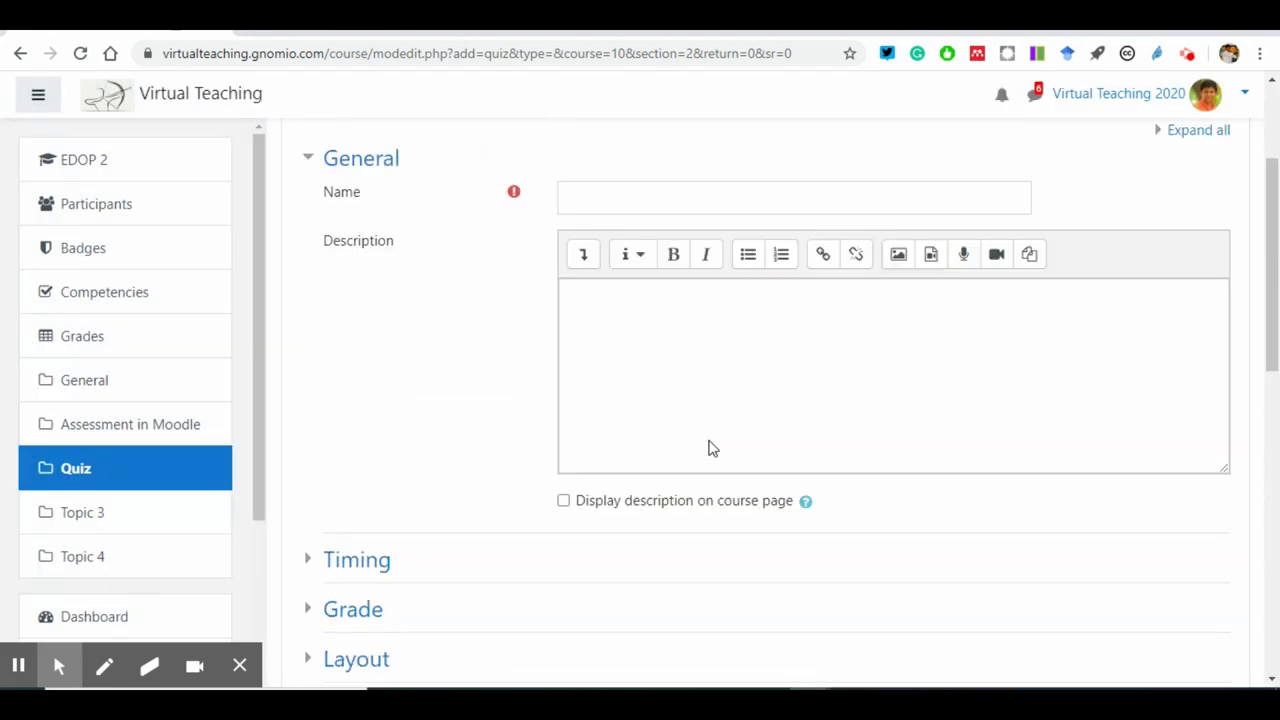
pyautogui.click(644, 412)
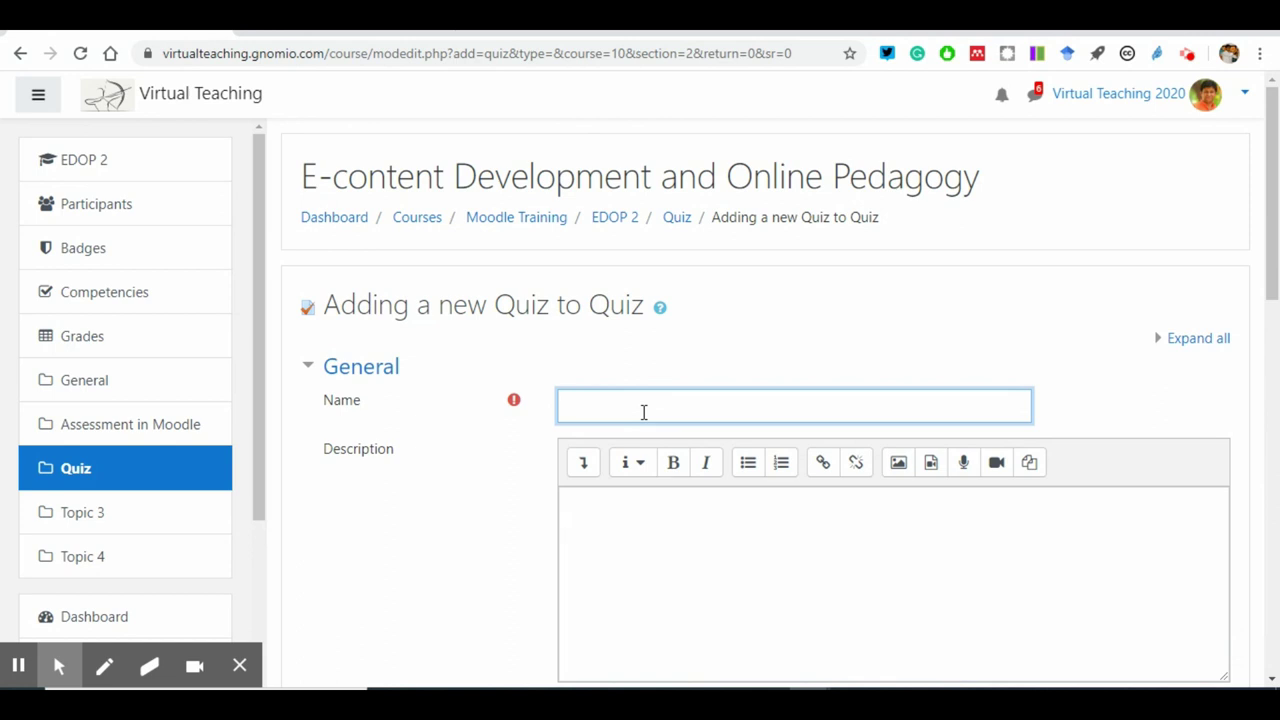
pyautogui.write('General Quiz')
pyautogui.click(606, 506)
pyautogui.write('Answer thes')
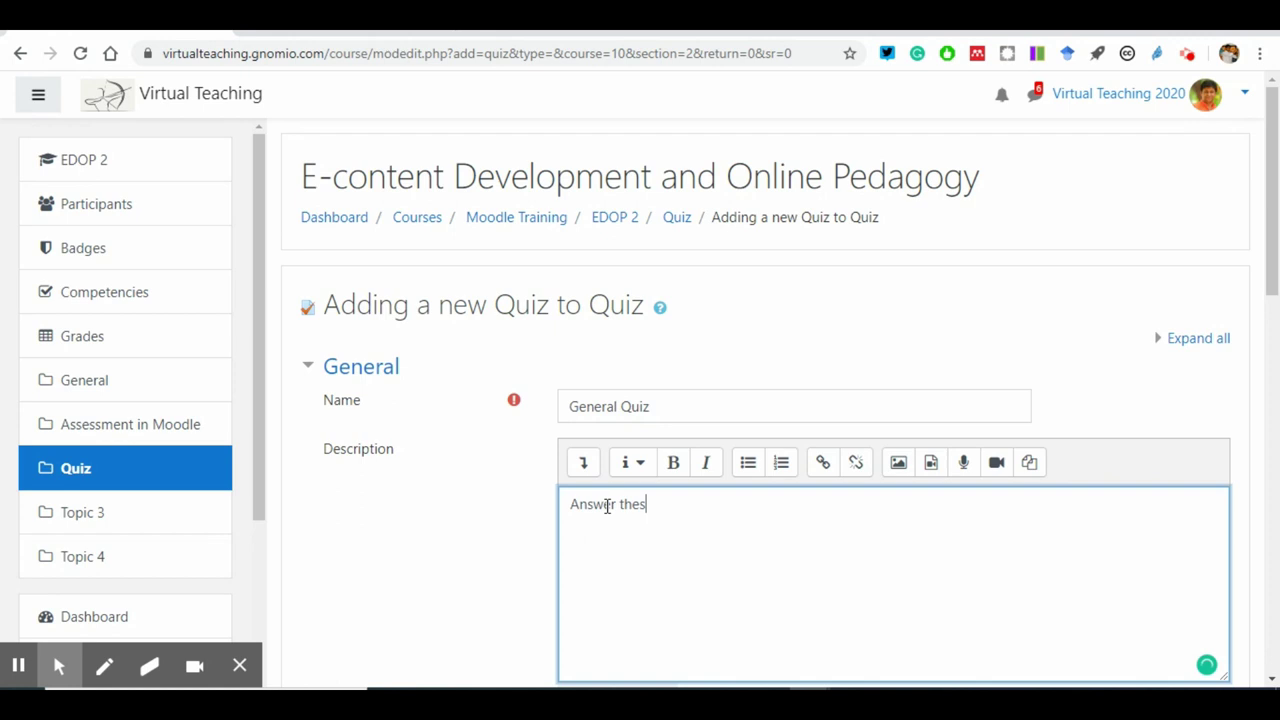
pyautogui.write('e 5 Questions')
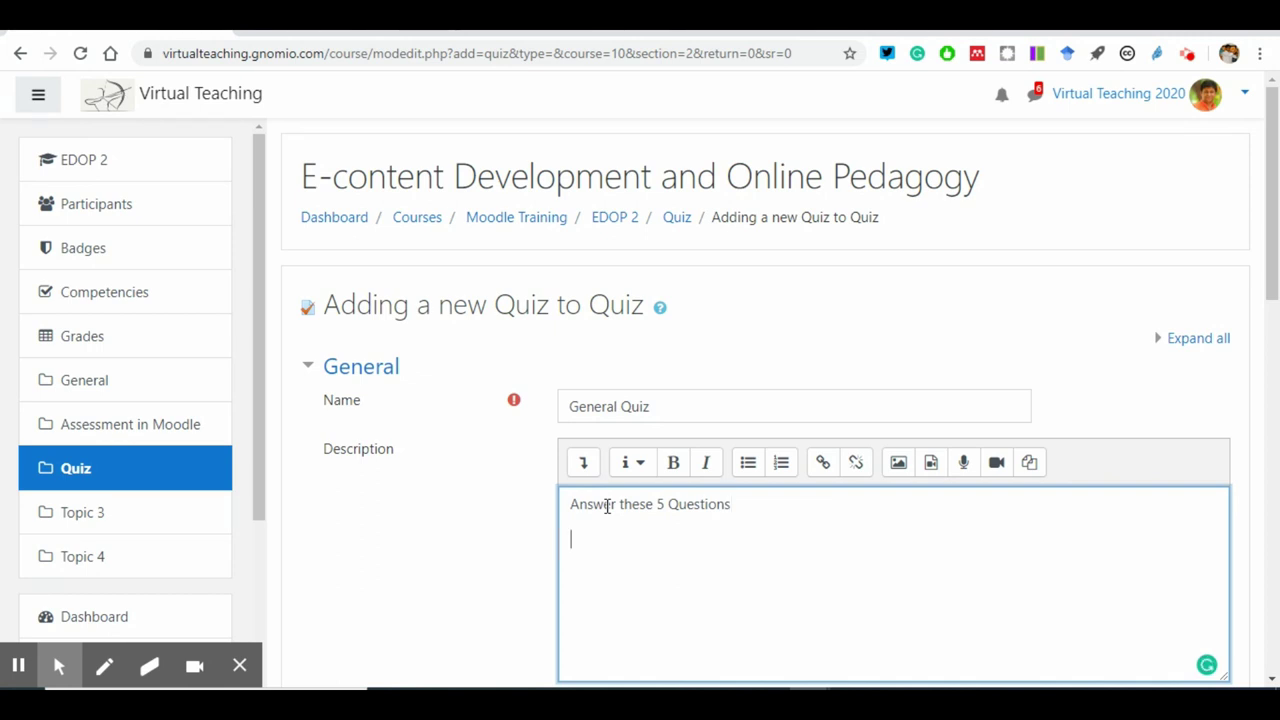
pyautogui.press('Return')
pyautogui.write('Referring to the Audio!')
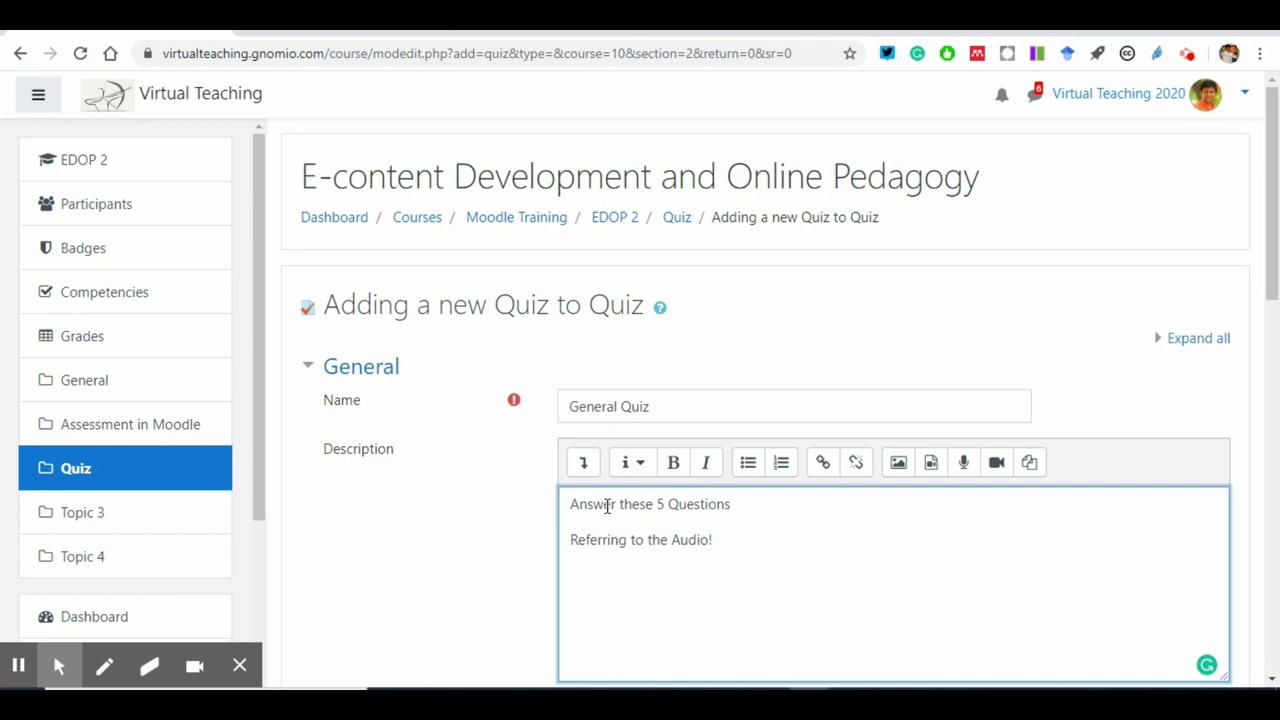
# Step: Open the audio recorder for the description and look through the questions of SAMPLE Quiz File in Notepad
pyautogui.click(963, 462)
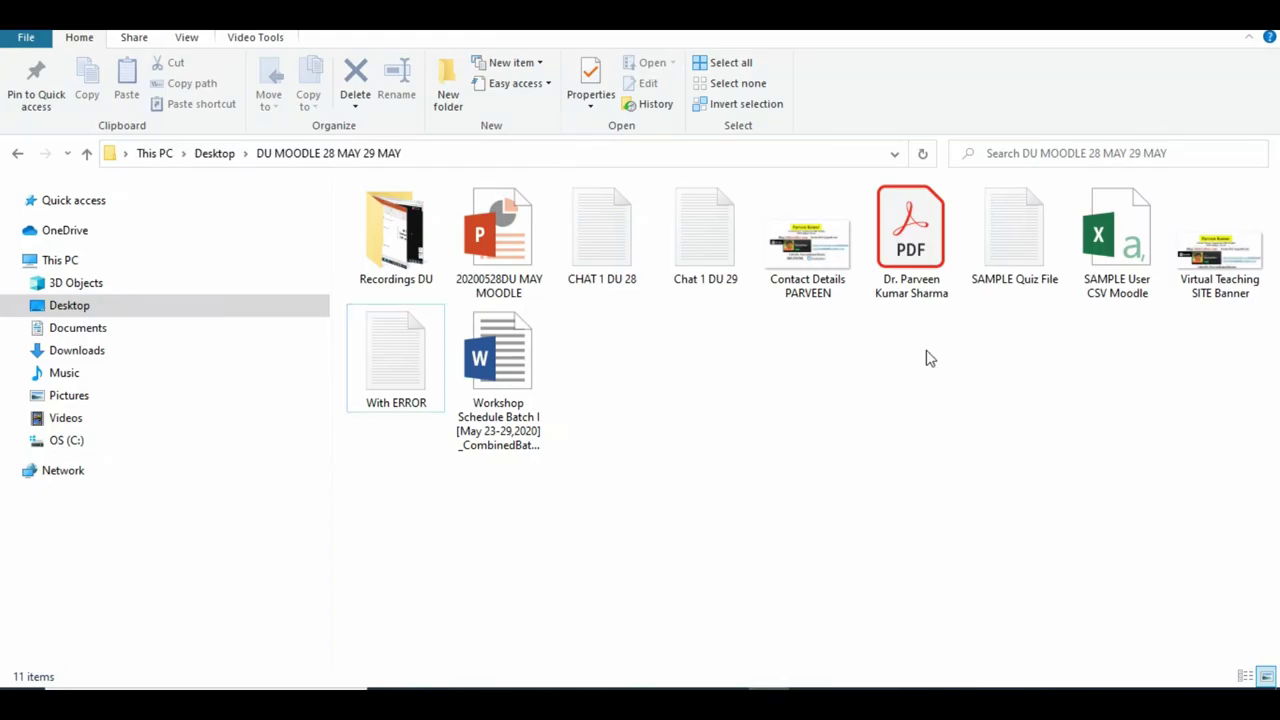
pyautogui.doubleClick(996, 256)
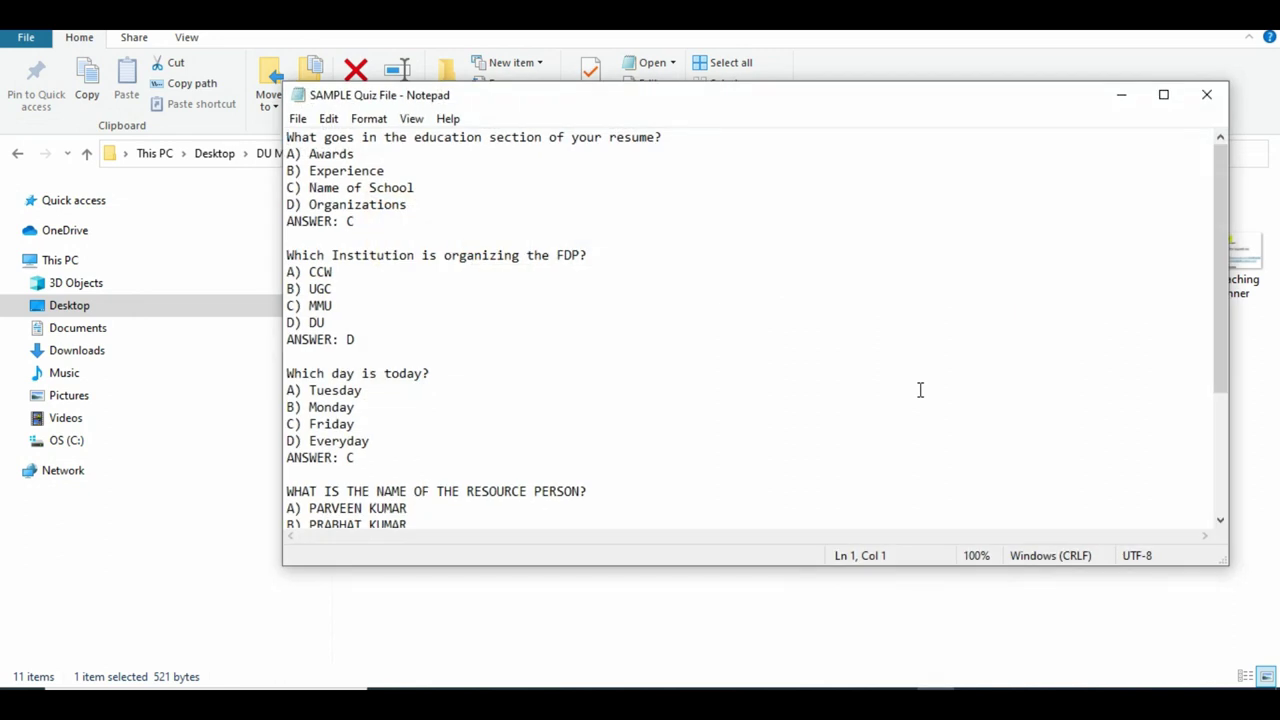
pyautogui.click(429, 152)
pyautogui.click(424, 291)
pyautogui.click(417, 428)
pyautogui.click(430, 489)
pyautogui.scroll(-3, 520, 495)
pyautogui.moveTo(820, 705)
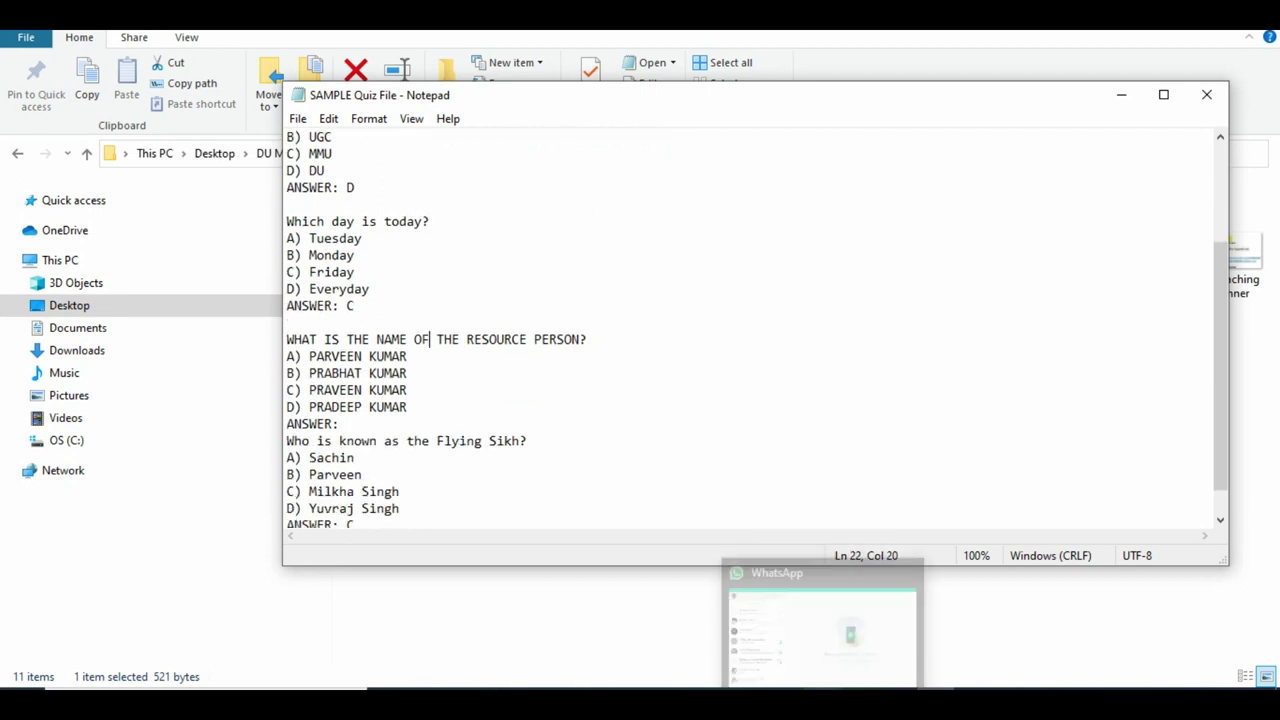
# Step: Return to the quiz form in the browser, record an audio clip and attach it to the description after playing it back
pyautogui.click(595, 652)
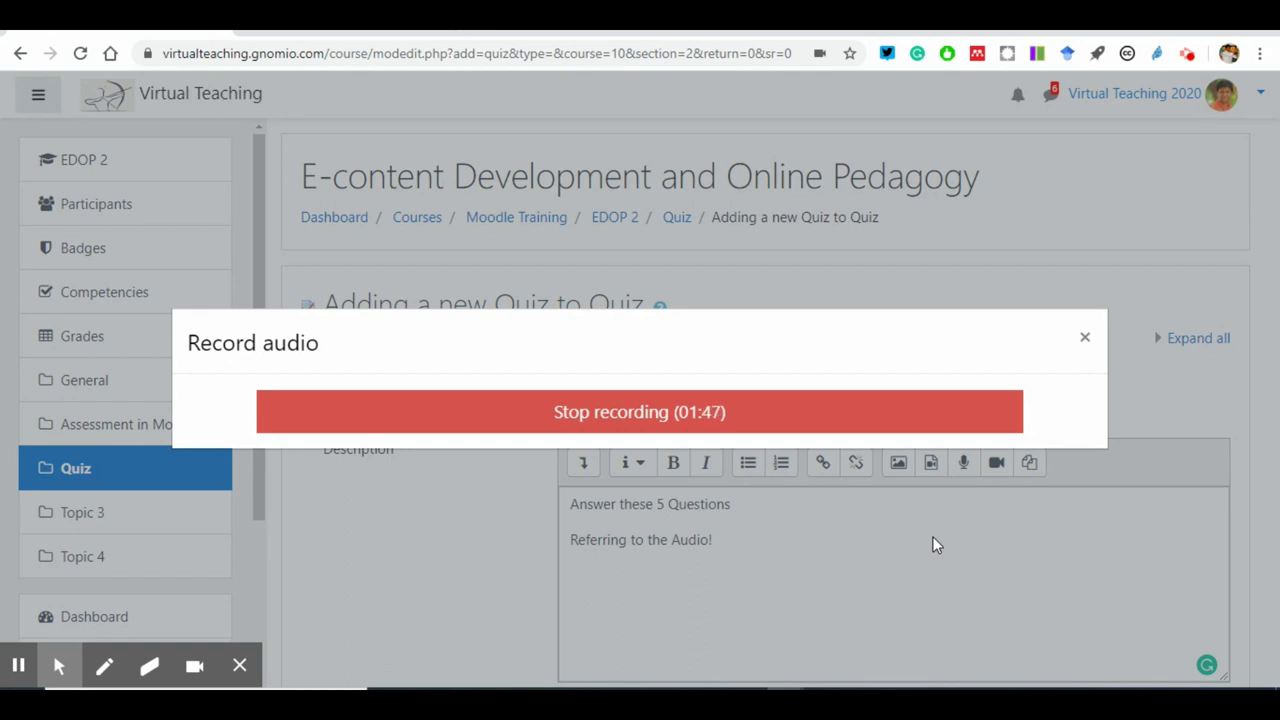
pyautogui.click(722, 427)
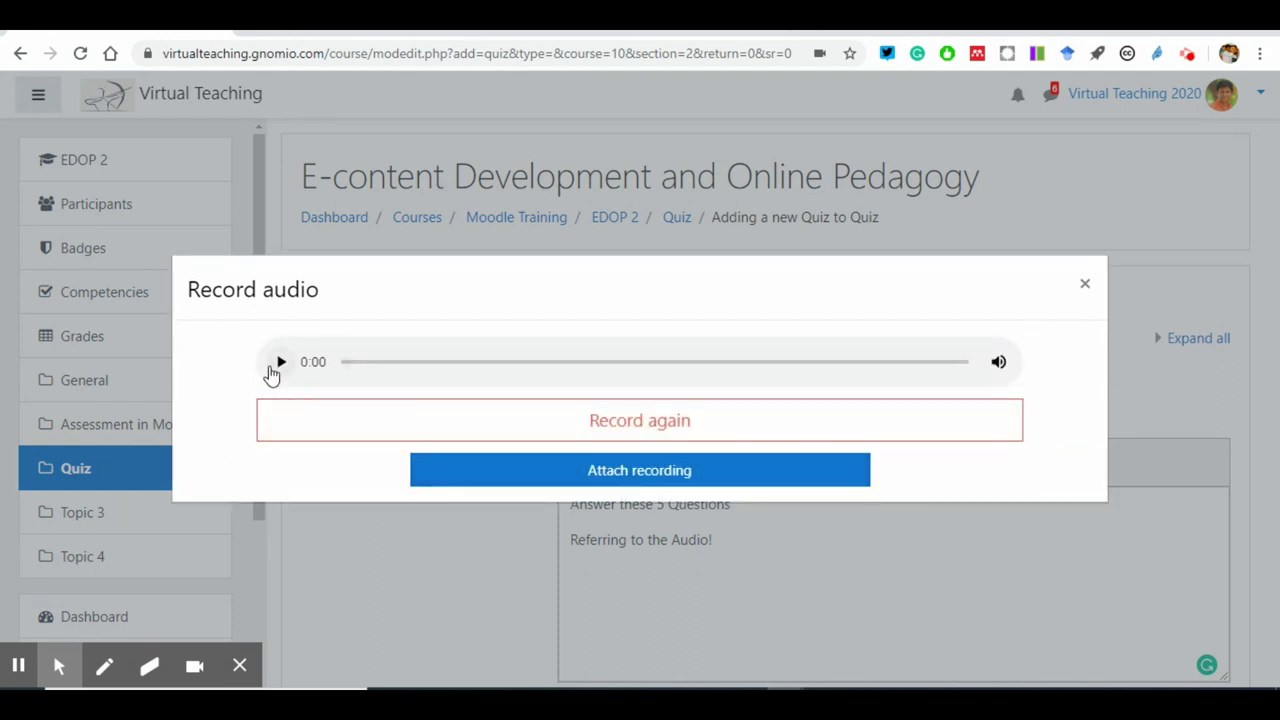
pyautogui.click(281, 363)
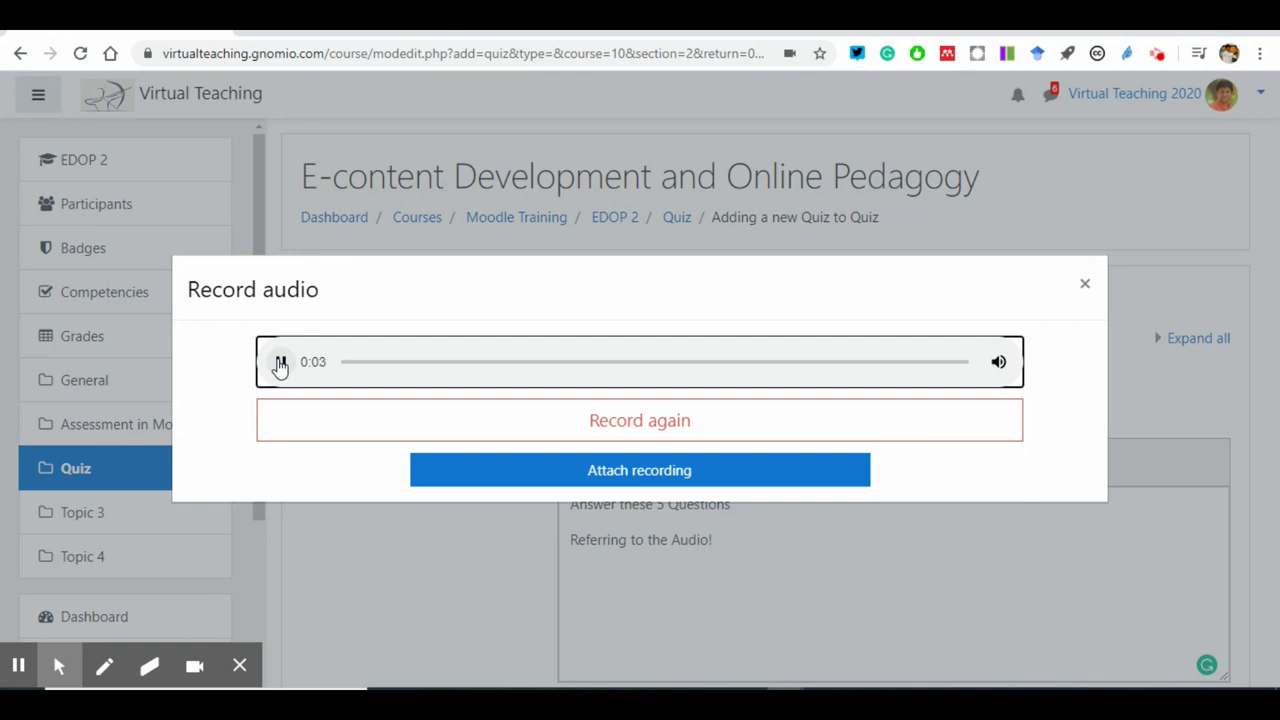
pyautogui.click(575, 470)
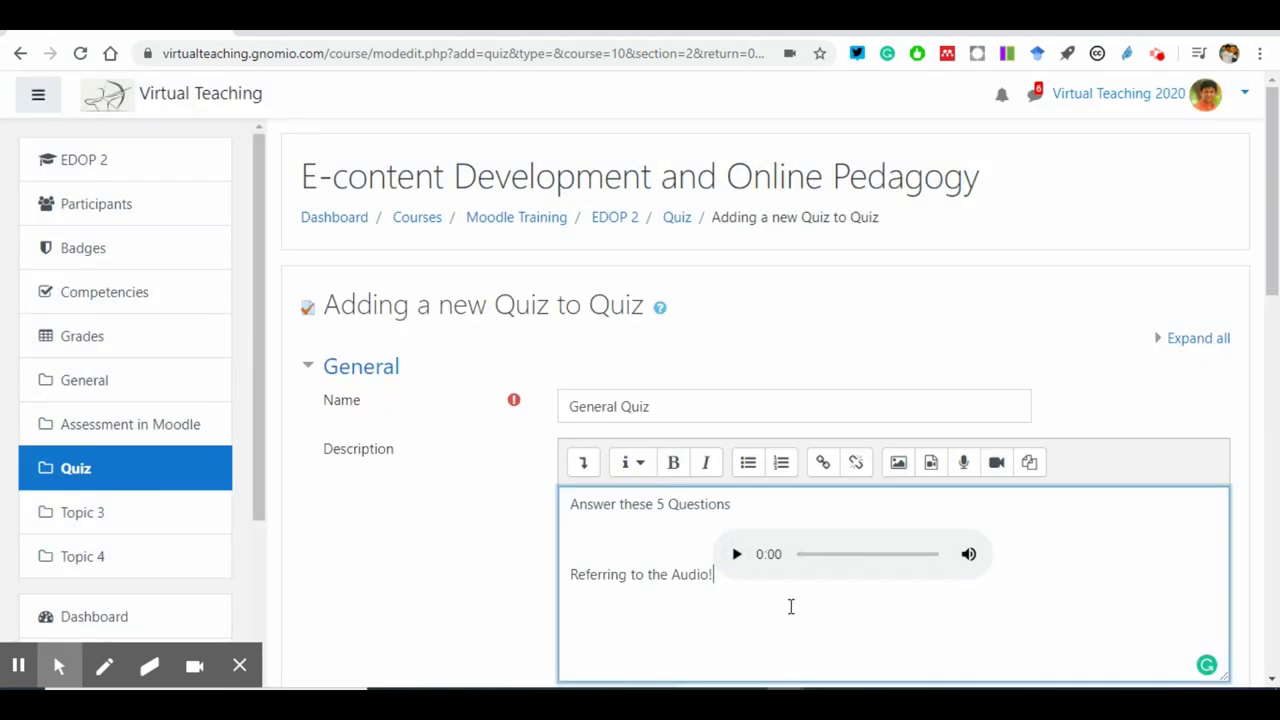
# Step: Enable displaying the quiz description on the course page
pyautogui.scroll(-2, 769, 611)
pyautogui.click(565, 557)
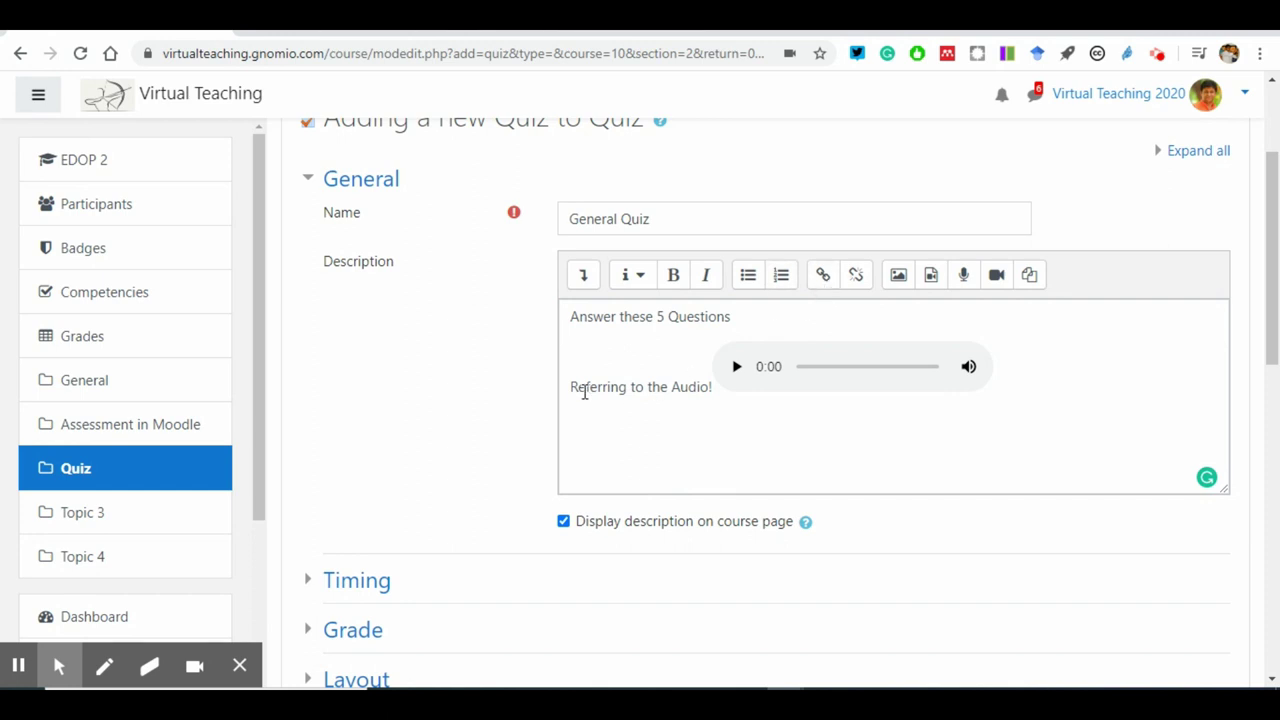
pyautogui.click(634, 366)
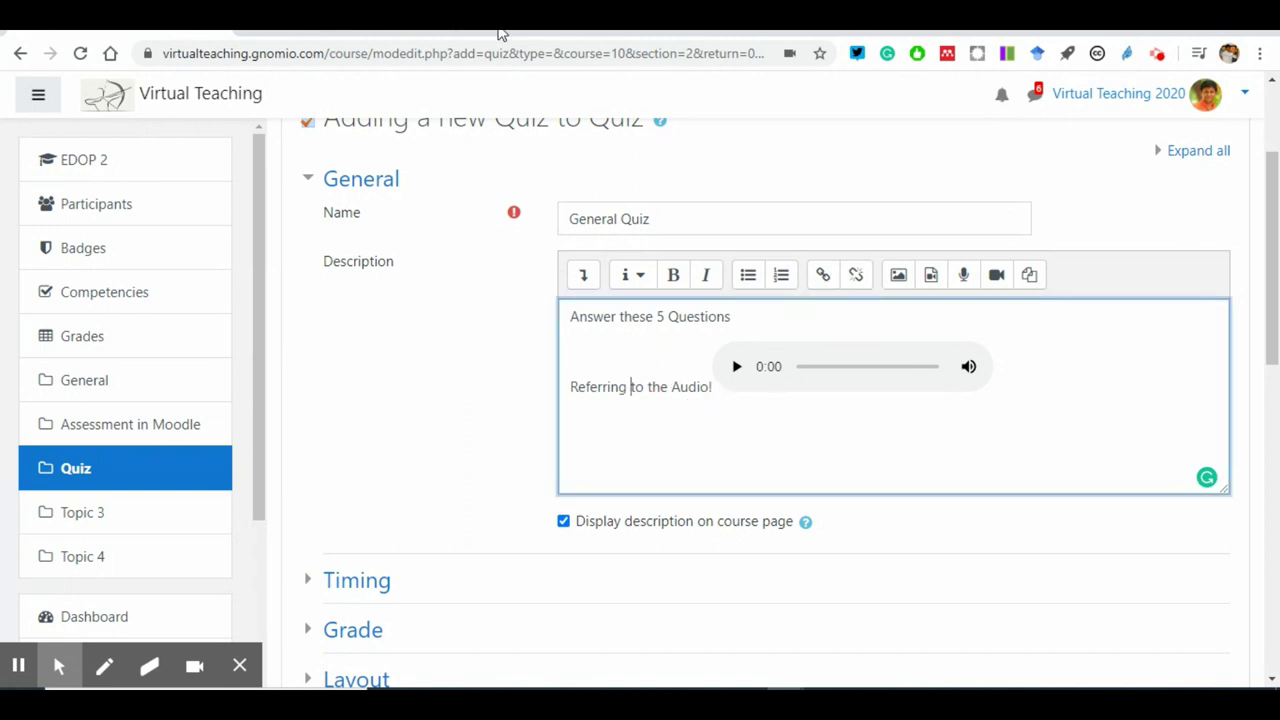
pyautogui.click(482, 34)
pyautogui.write('youtube.com')
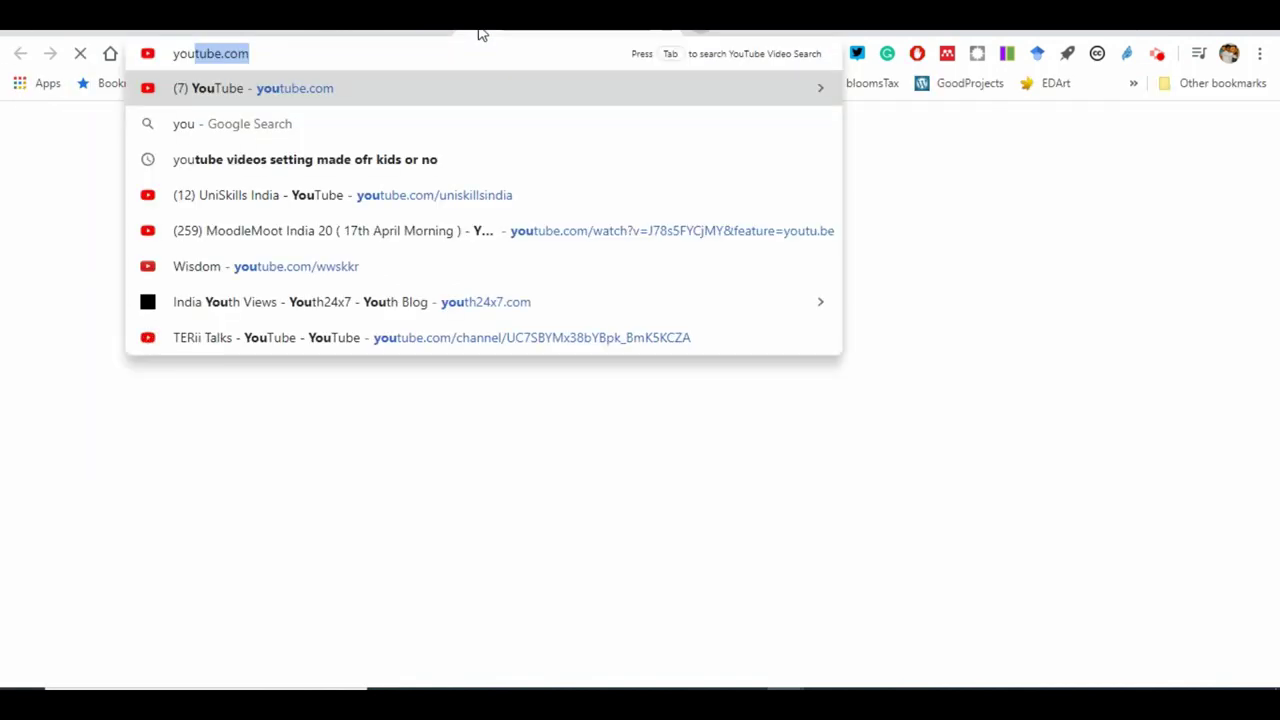
pyautogui.press('Down')
pyautogui.press('Down')
pyautogui.press('Down')
pyautogui.hotkey('ctrl', 'a')
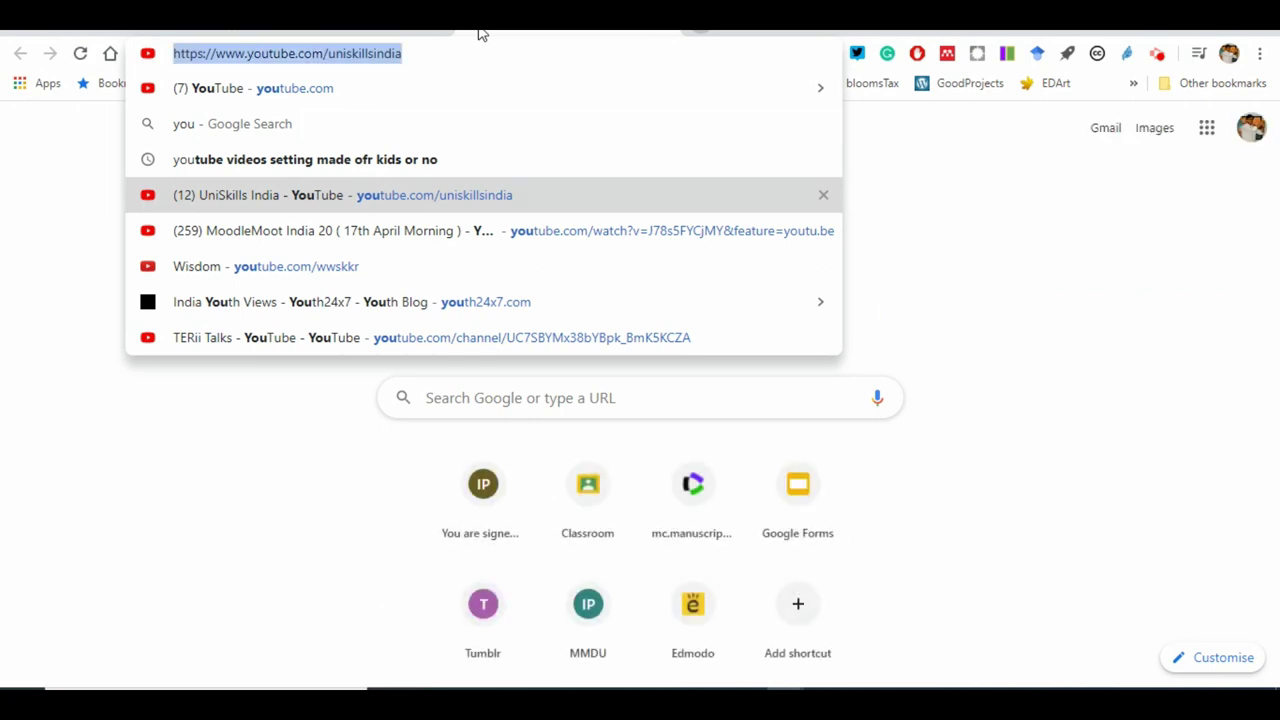
pyautogui.hotkey('ctrl', 'w')
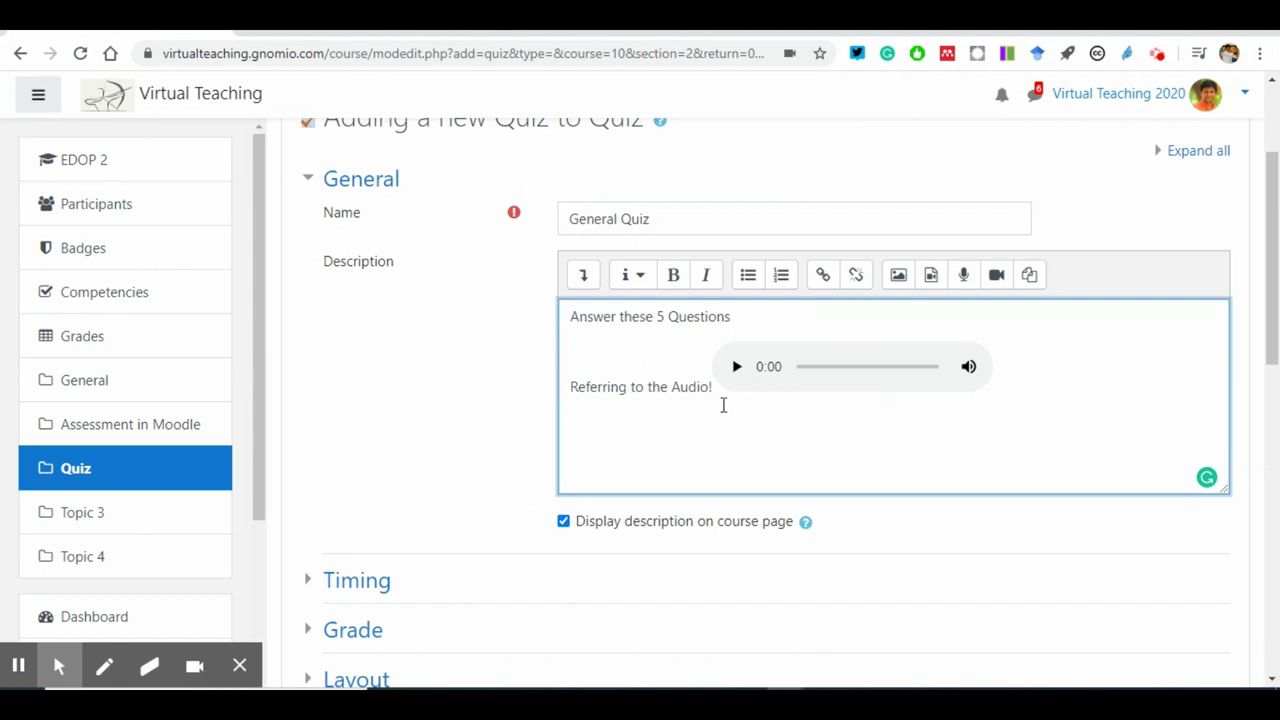
# Step: Add the line "Watch this as well! CLICK" below the audio clip in the description
pyautogui.click(1057, 386)
pyautogui.press('Return')
pyautogui.write('Read')
pyautogui.press('BackSpace')
pyautogui.press('BackSpace')
pyautogui.press('BackSpace')
pyautogui.press('BackSpace')
pyautogui.press('BackSpace')
pyautogui.write('Watch this as well')
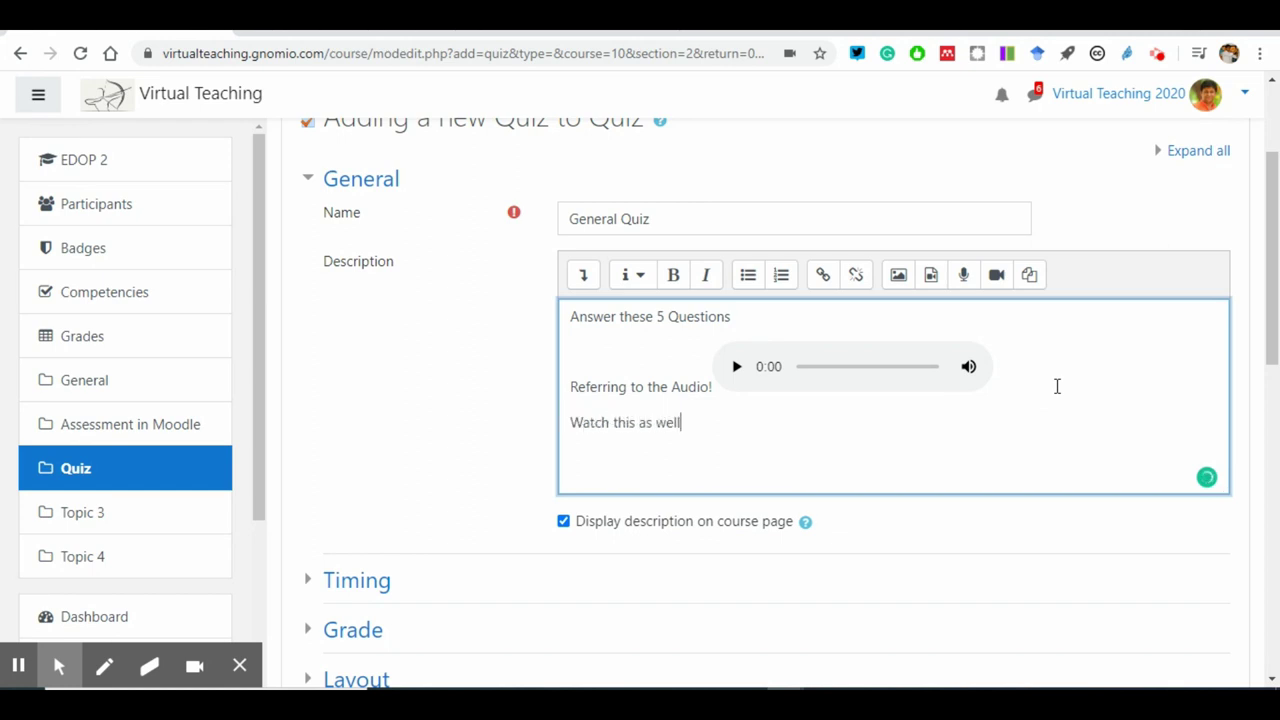
pyautogui.write('! CLICK')
# Step: Link the word CLICK in the description to the copied YouTube address, set to open in a new window
pyautogui.doubleClick(714, 423)
pyautogui.click(822, 274)
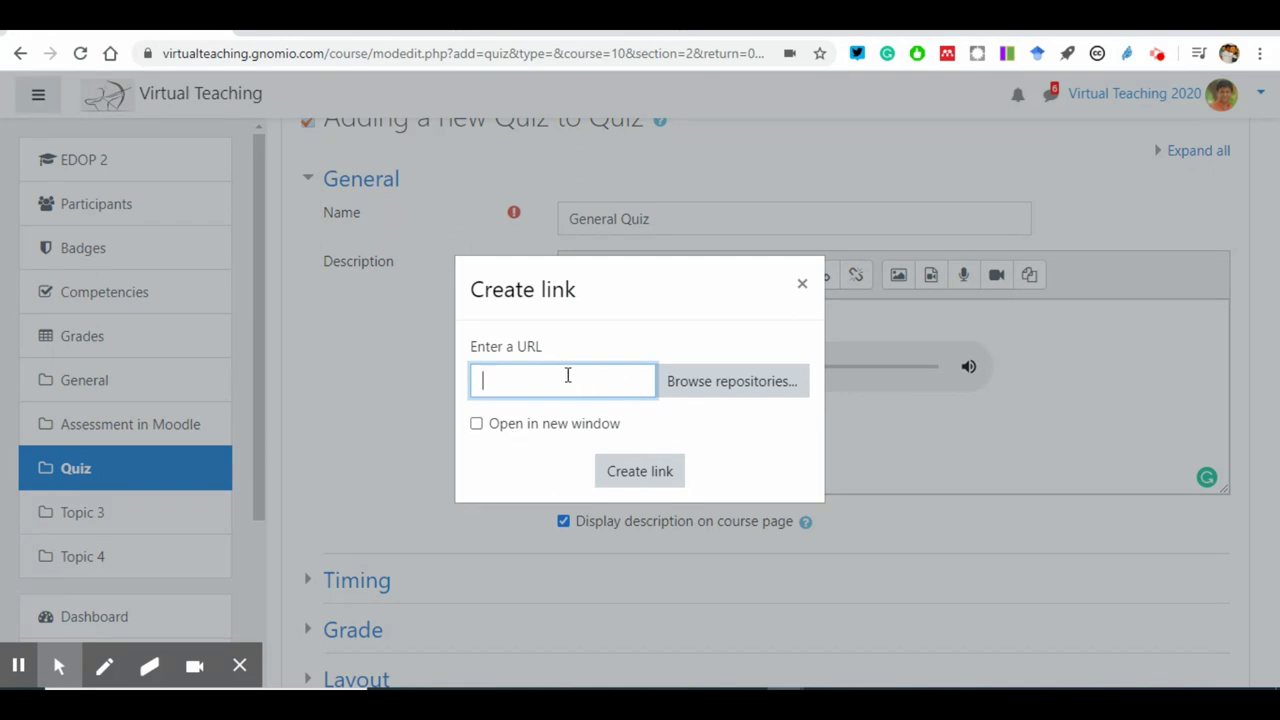
pyautogui.hotkey('ctrl', 'v')
pyautogui.click(492, 424)
pyautogui.click(662, 470)
pyautogui.click(731, 467)
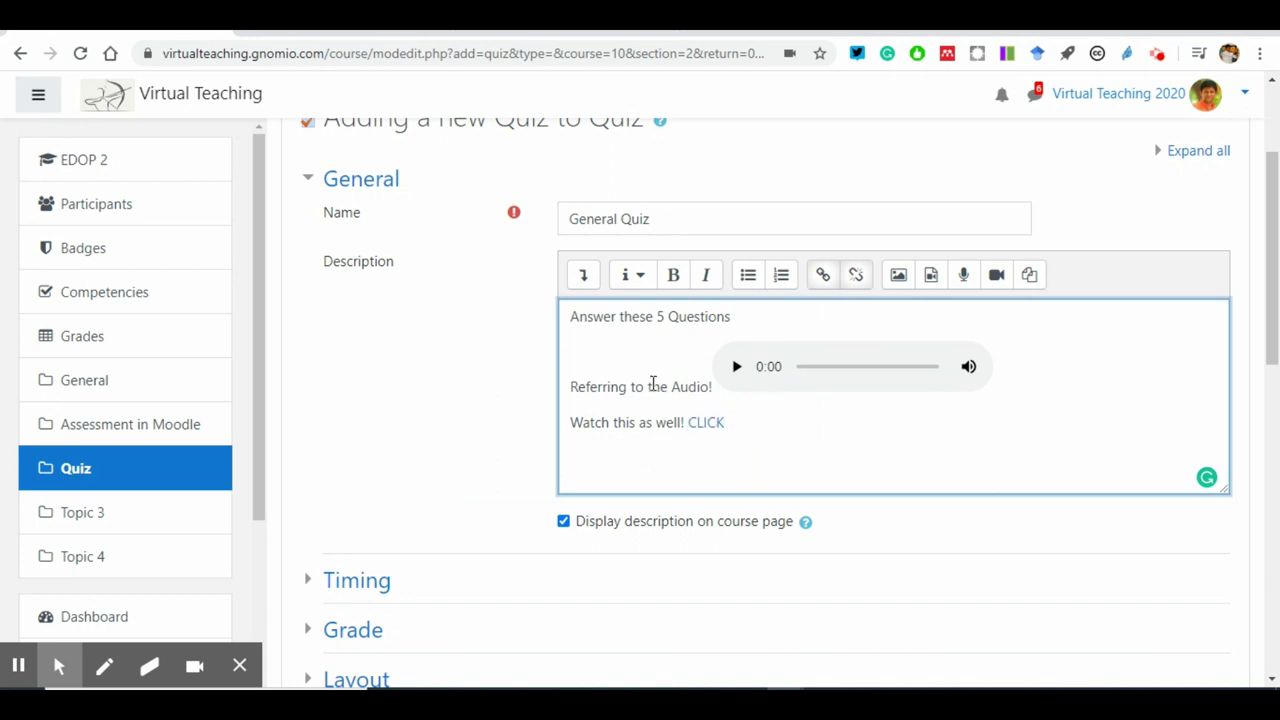
# Step: Review the General section's description, including its instruction text, audio clip and link
pyautogui.scroll(-2, 640, 363)
pyautogui.scroll(1, 446, 349)
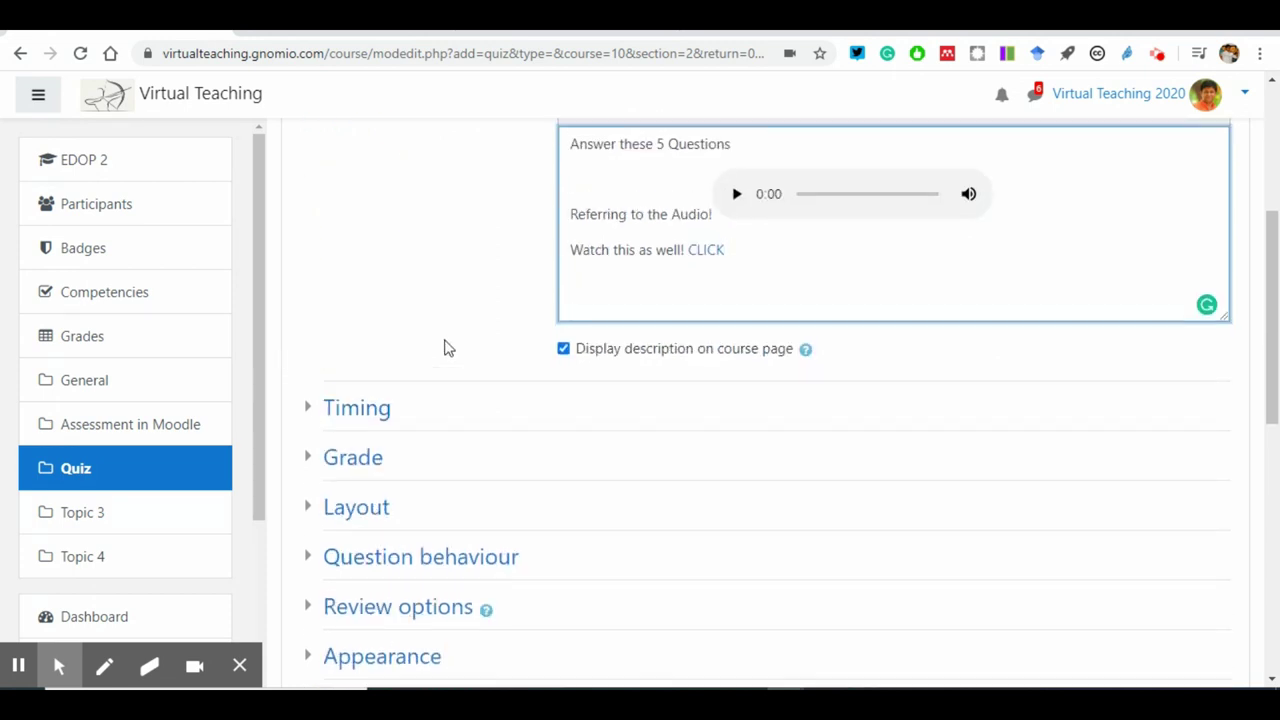
pyautogui.scroll(2, 353, 242)
pyautogui.click(308, 278)
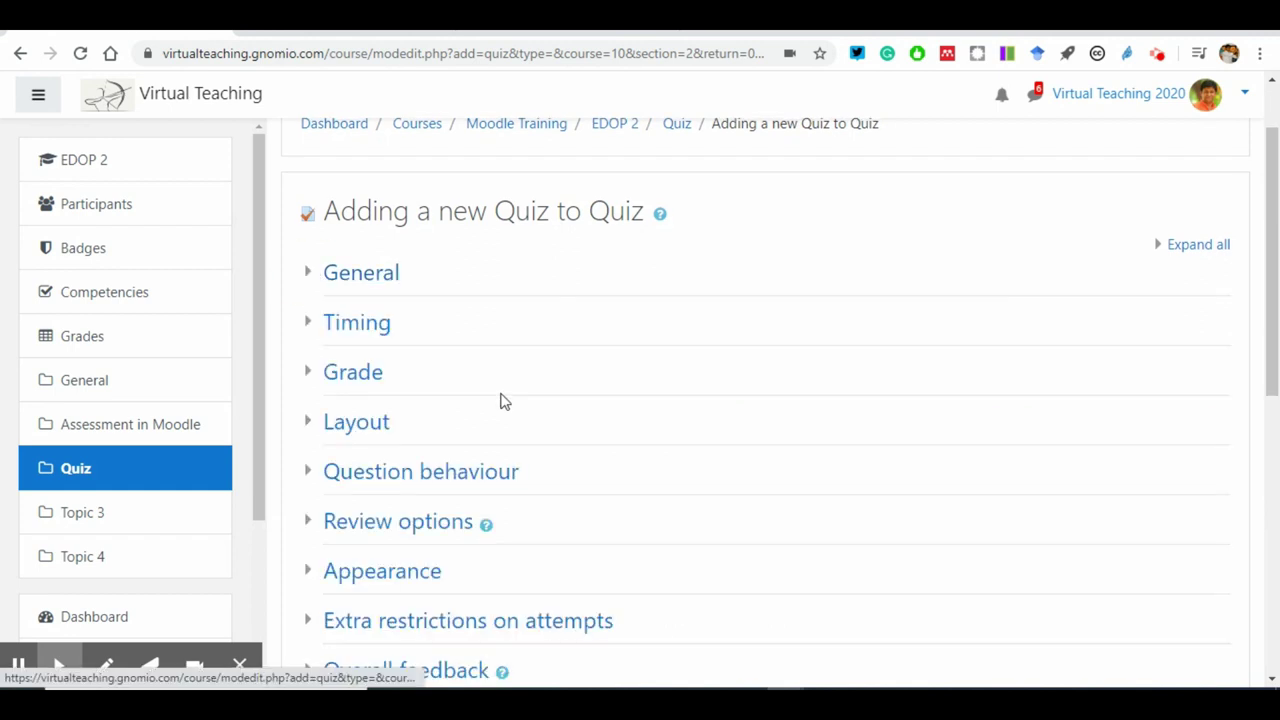
pyautogui.click(303, 280)
pyautogui.click(785, 530)
pyautogui.moveTo(757, 515); pyautogui.dragTo(551, 420)
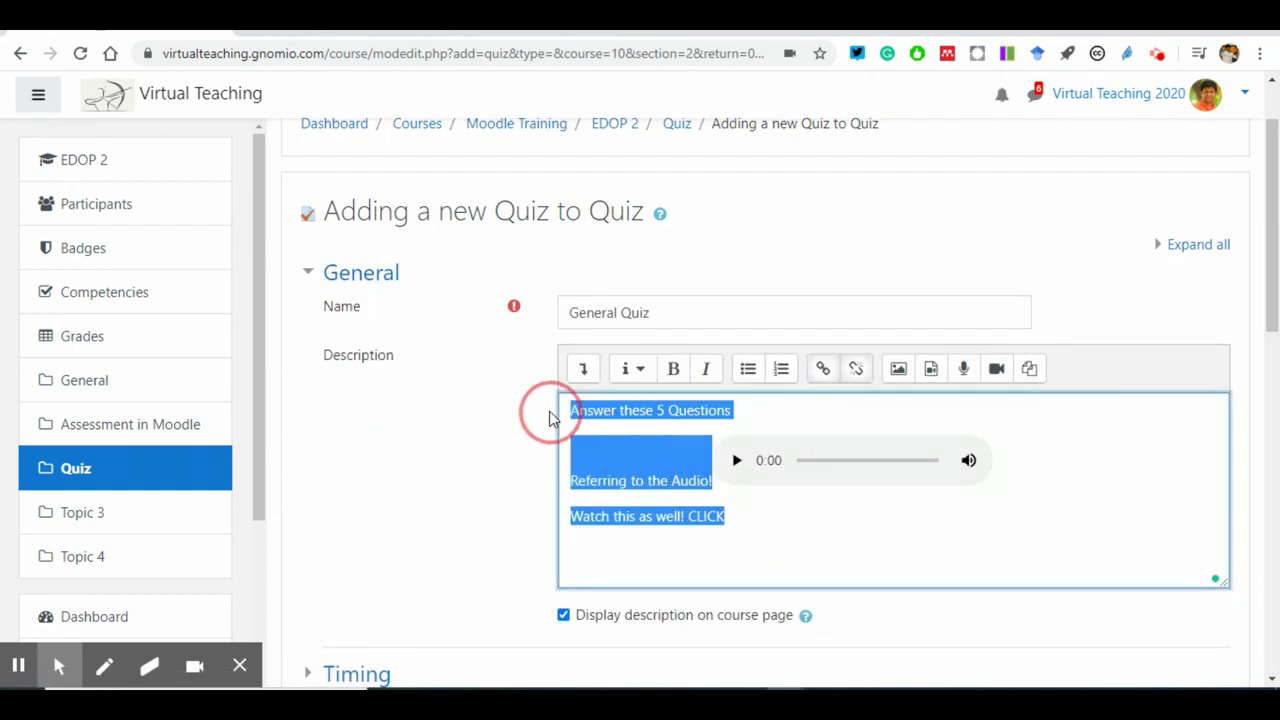
pyautogui.click(600, 423)
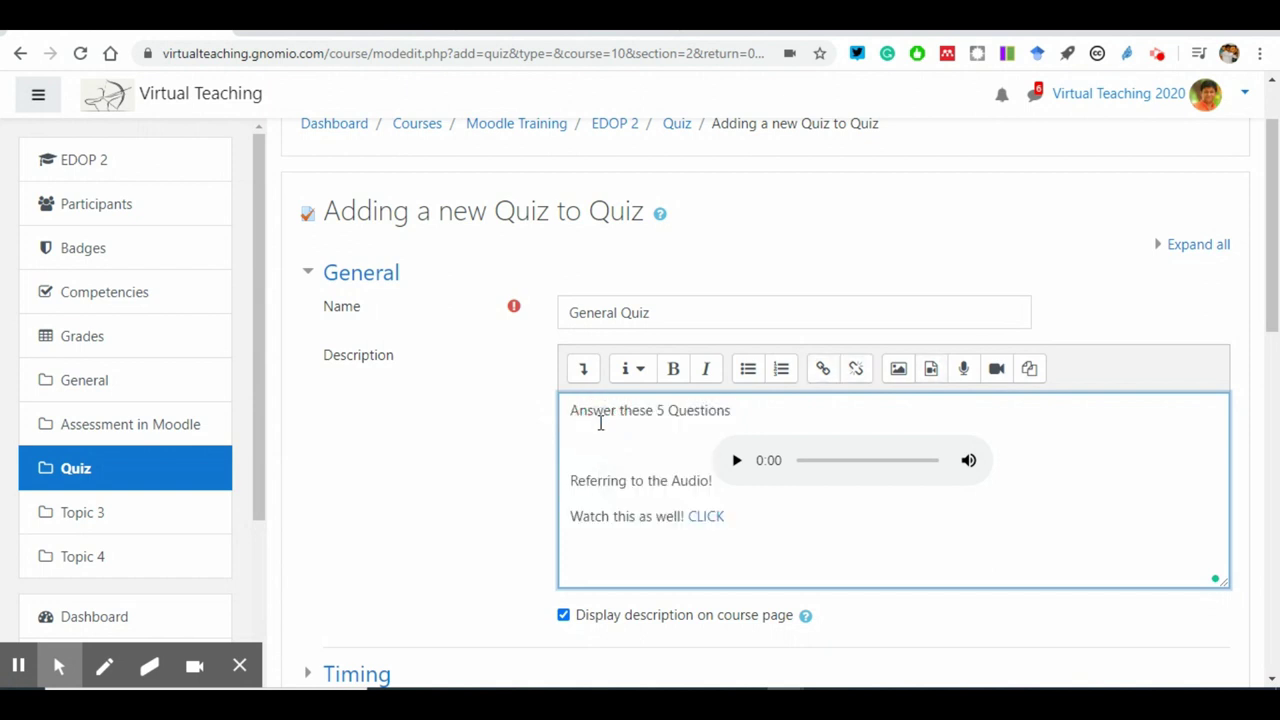
pyautogui.moveTo(748, 411); pyautogui.dragTo(568, 410)
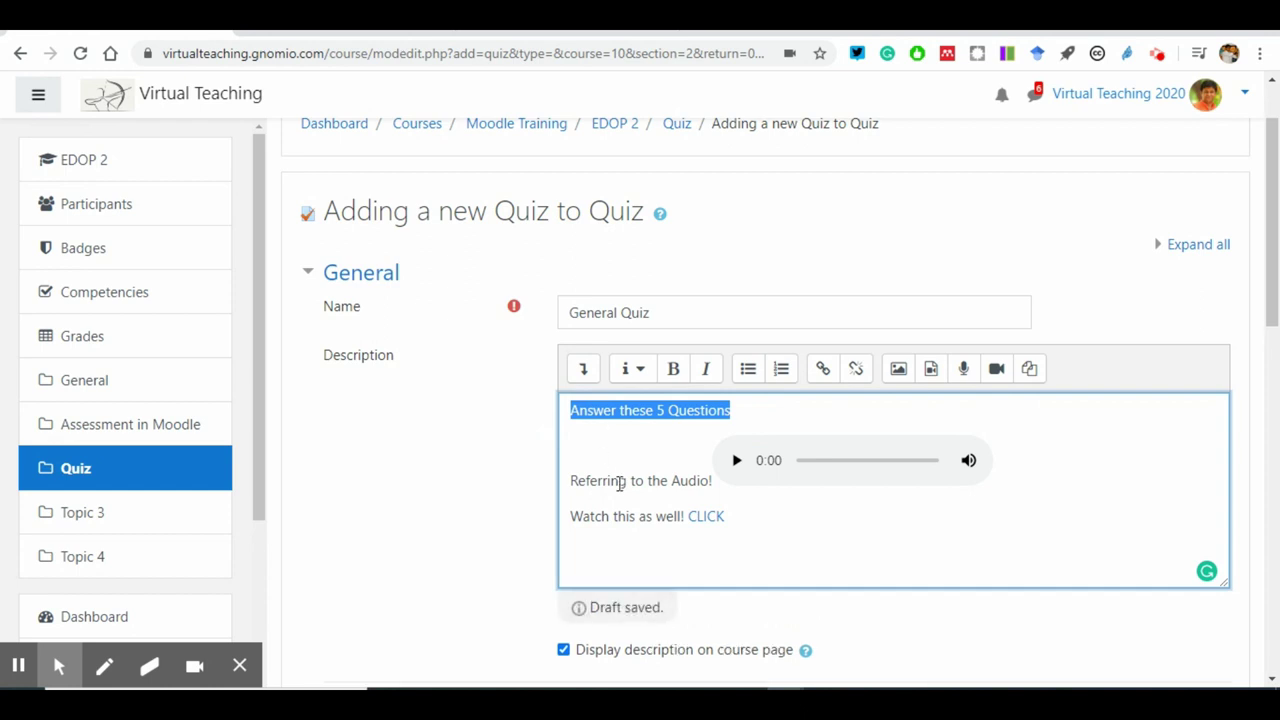
# Step: Open the Virtual Teaching home page in a separate browser tab and close that tab again
pyautogui.click(619, 483)
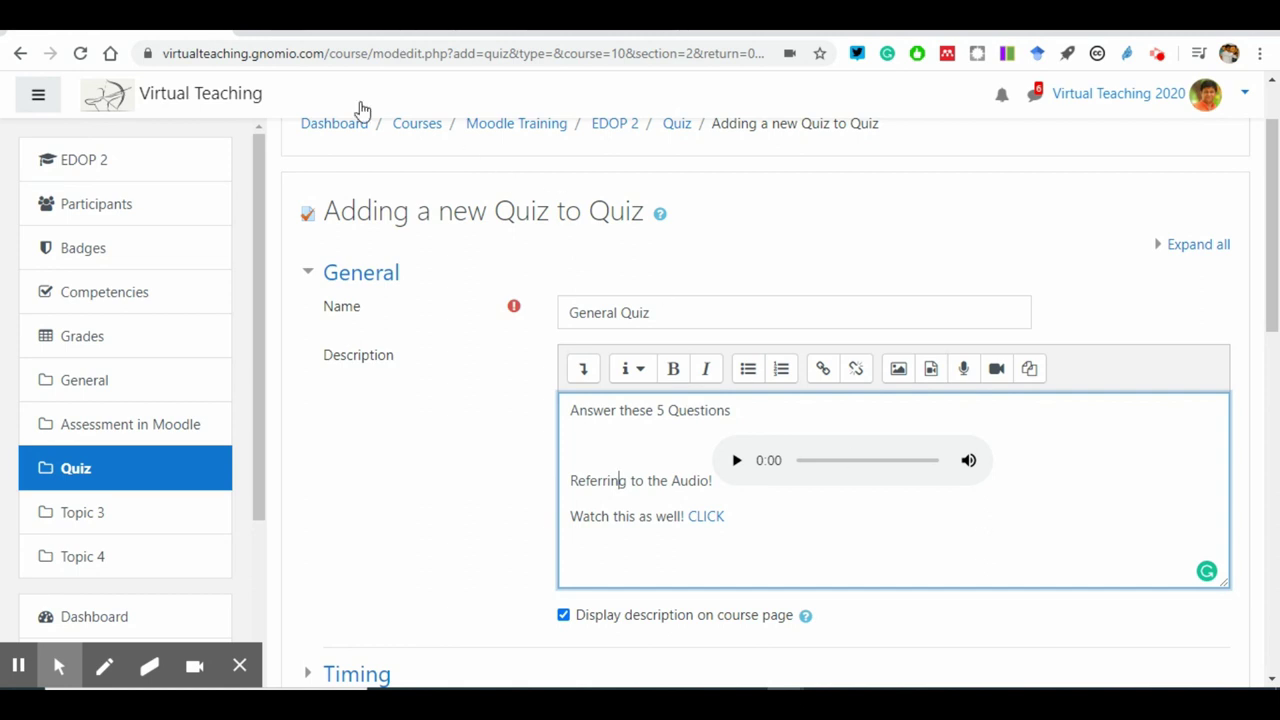
pyautogui.rightClick(151, 105)
pyautogui.click(220, 118)
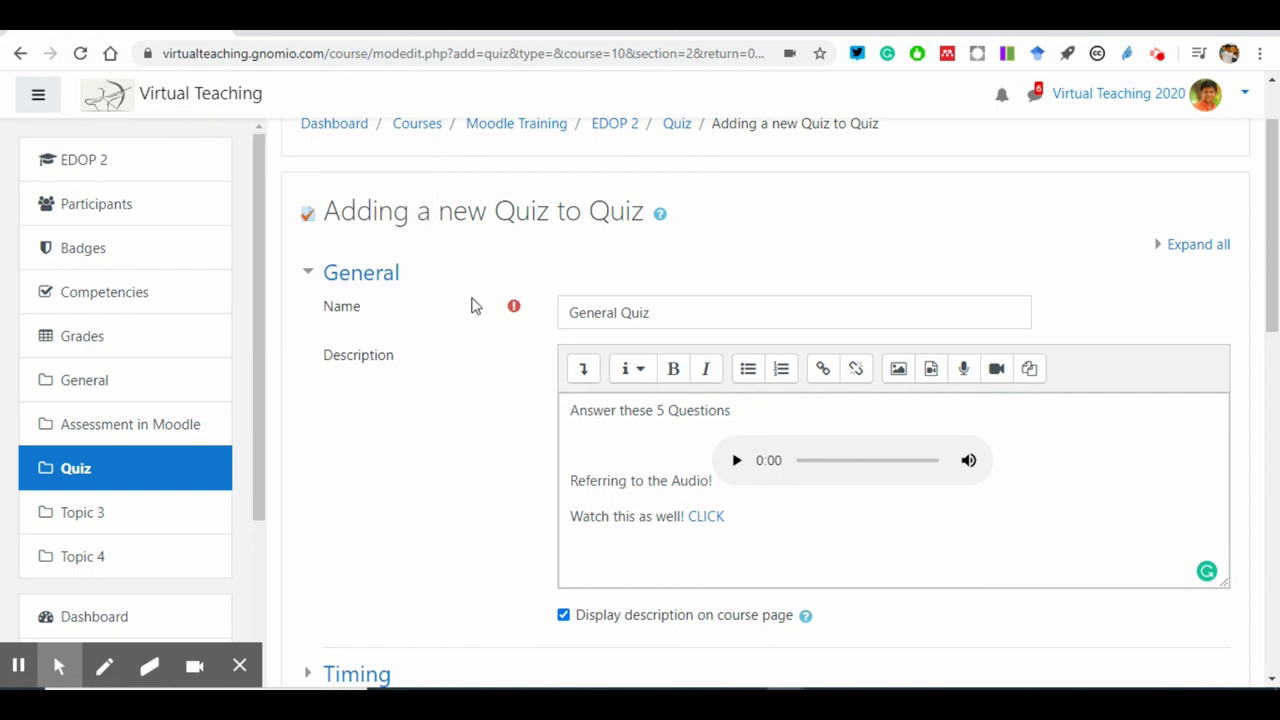
pyautogui.click(330, 15)
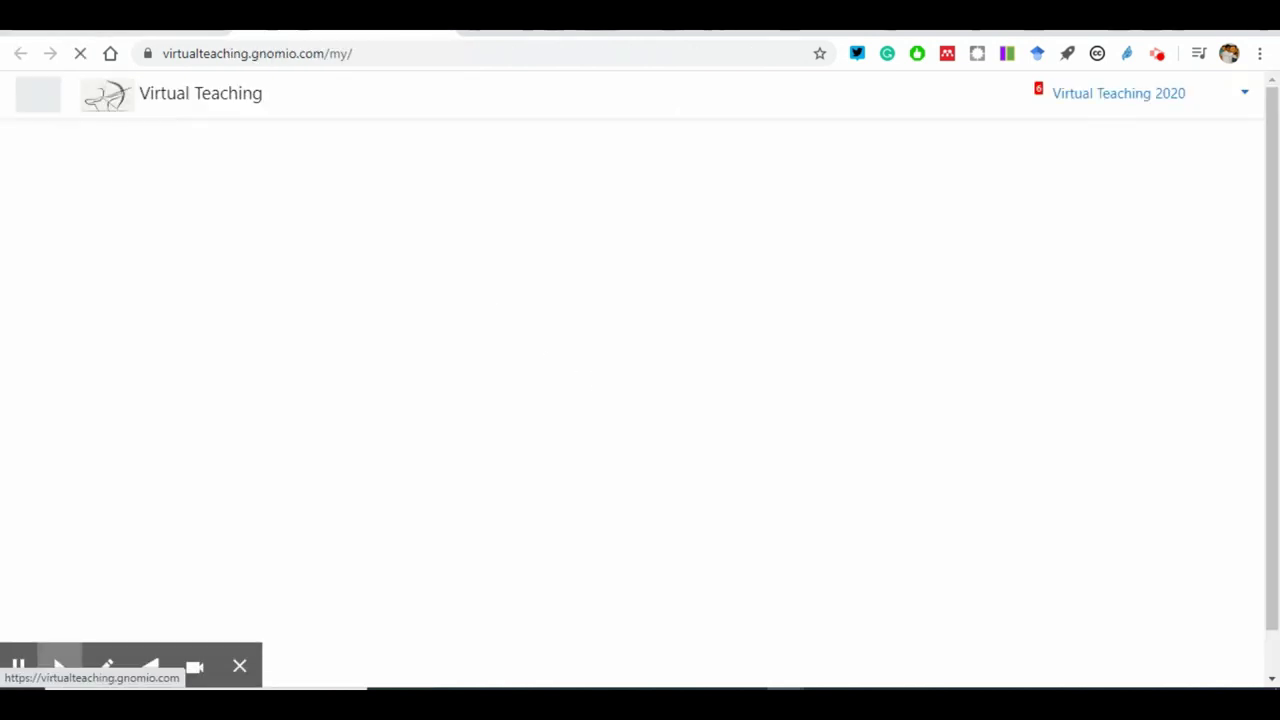
pyautogui.hotkey('ctrl', 'w')
# Step: Enable the quiz opening time in the Timing section and set it to 29 May 2020, 12:30
pyautogui.scroll(-4, 615, 513)
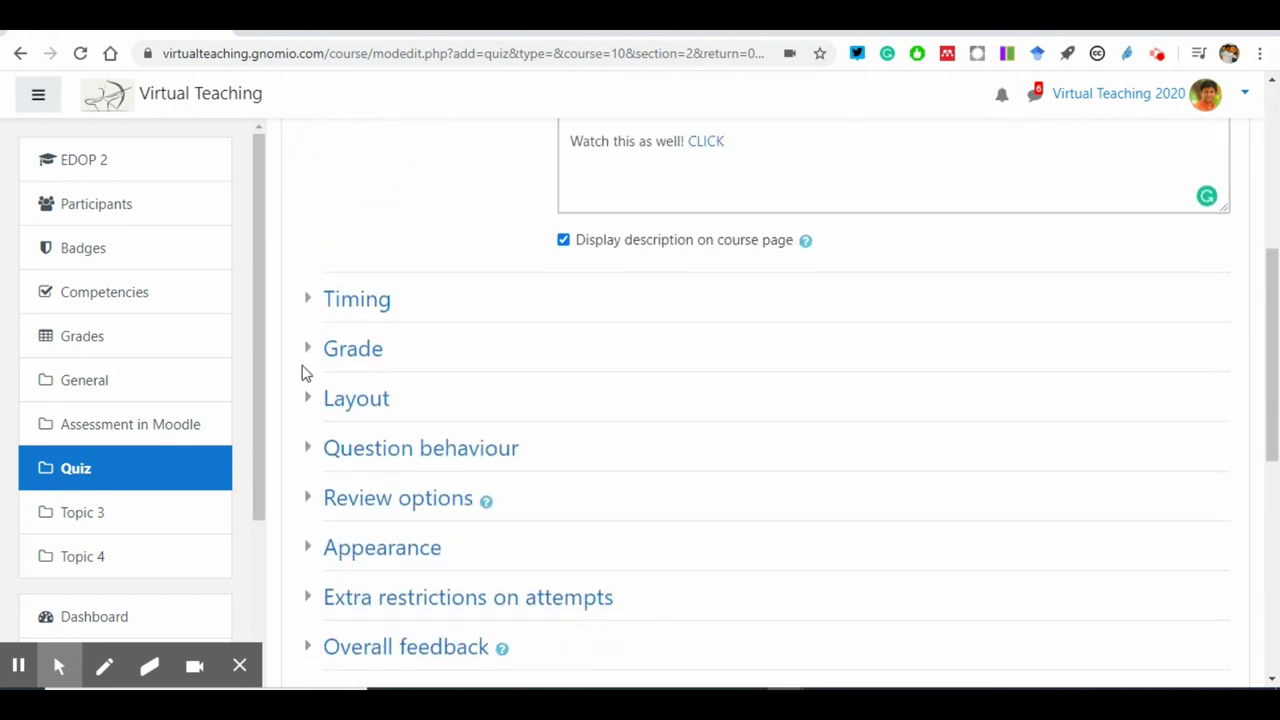
pyautogui.click(305, 302)
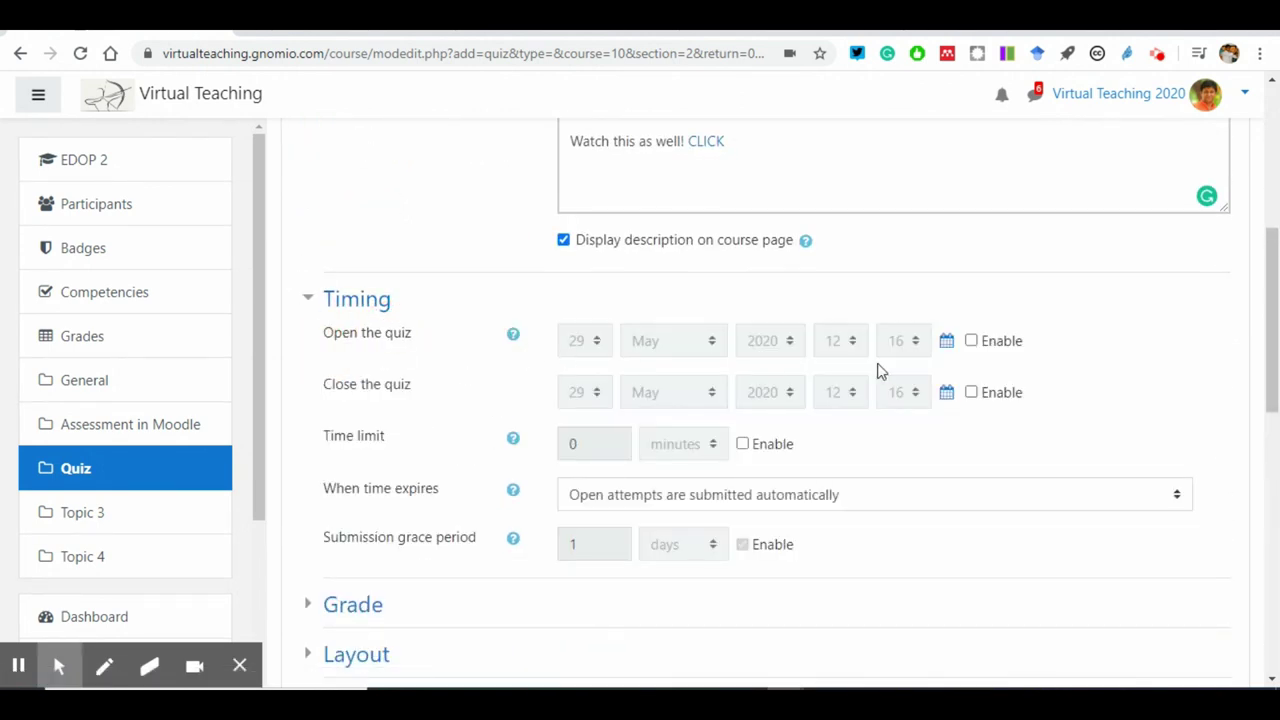
pyautogui.click(971, 341)
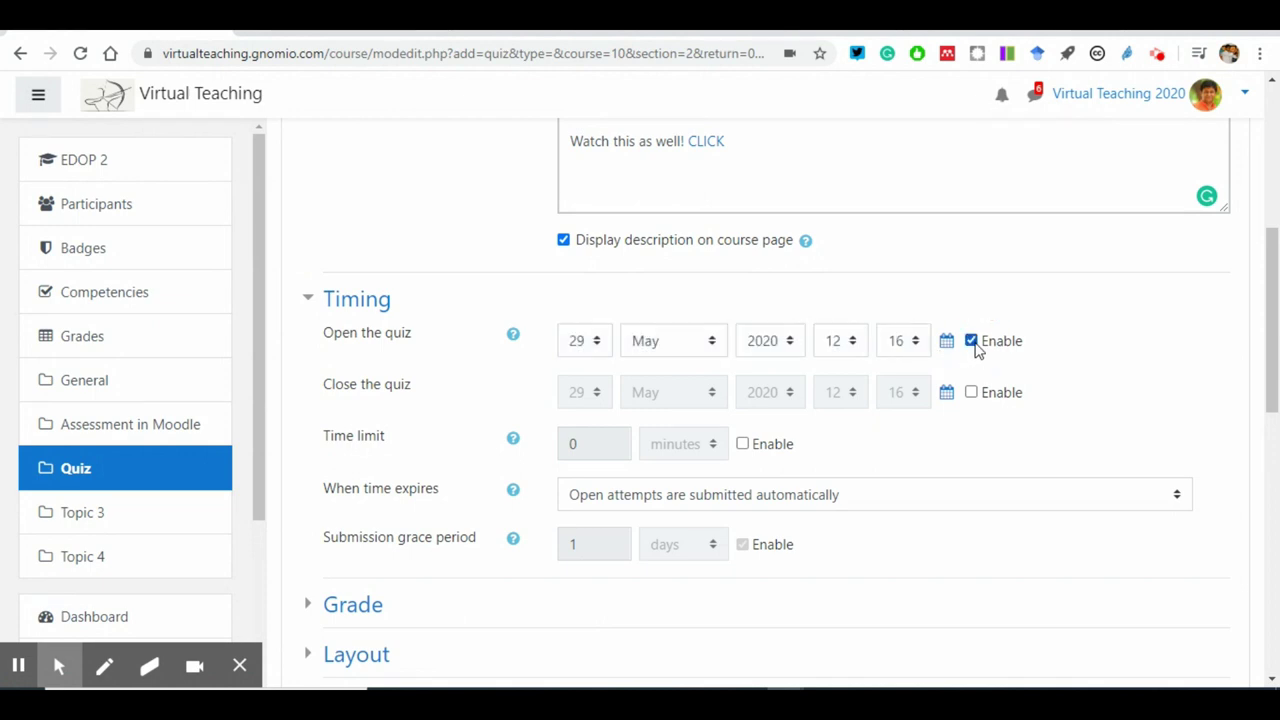
pyautogui.click(584, 340)
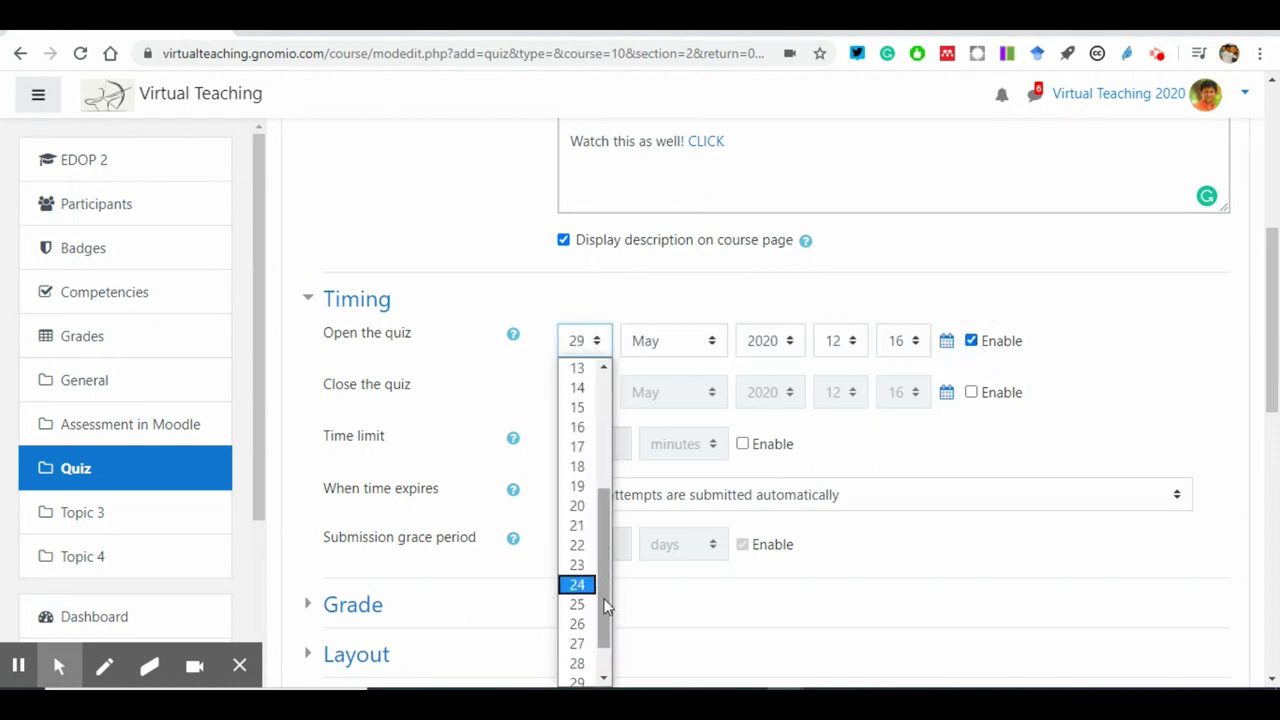
pyautogui.click(578, 677)
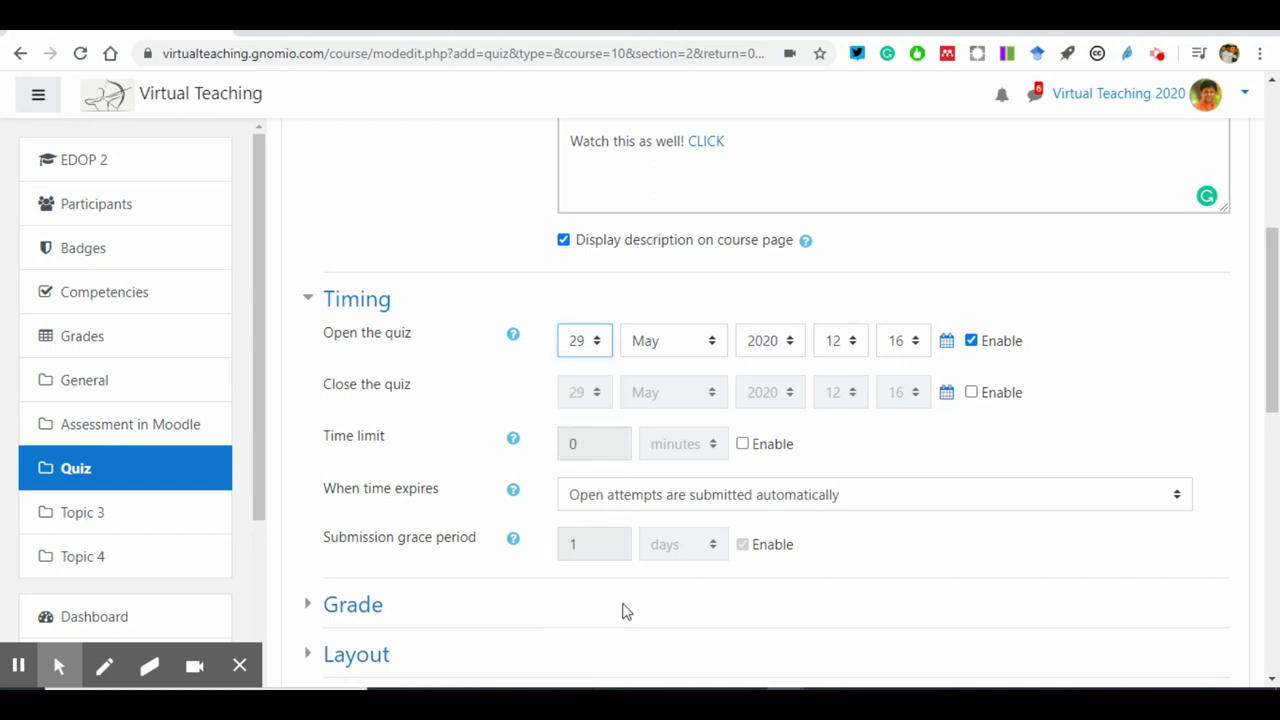
pyautogui.click(912, 341)
pyautogui.moveTo(921, 428); pyautogui.dragTo(915, 540)
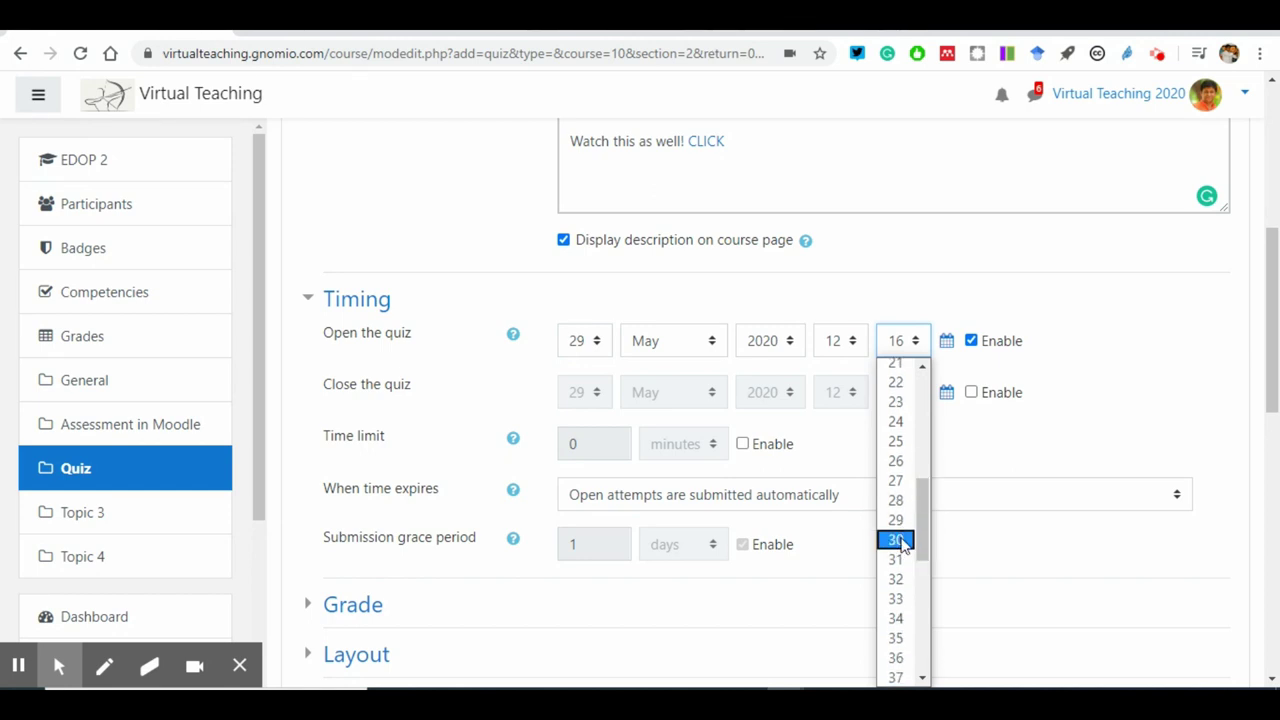
pyautogui.click(908, 540)
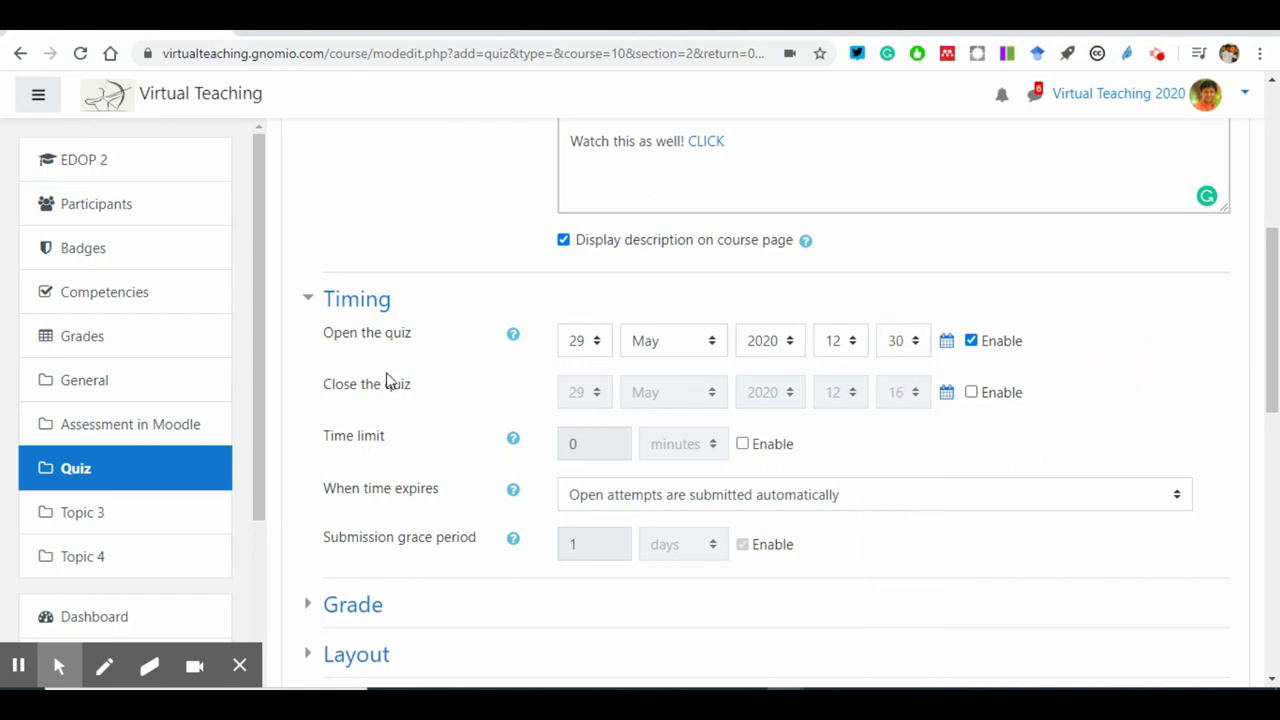
# Step: Enable the quiz closing time and set it to 29 May 2020, 12:55
pyautogui.click(971, 393)
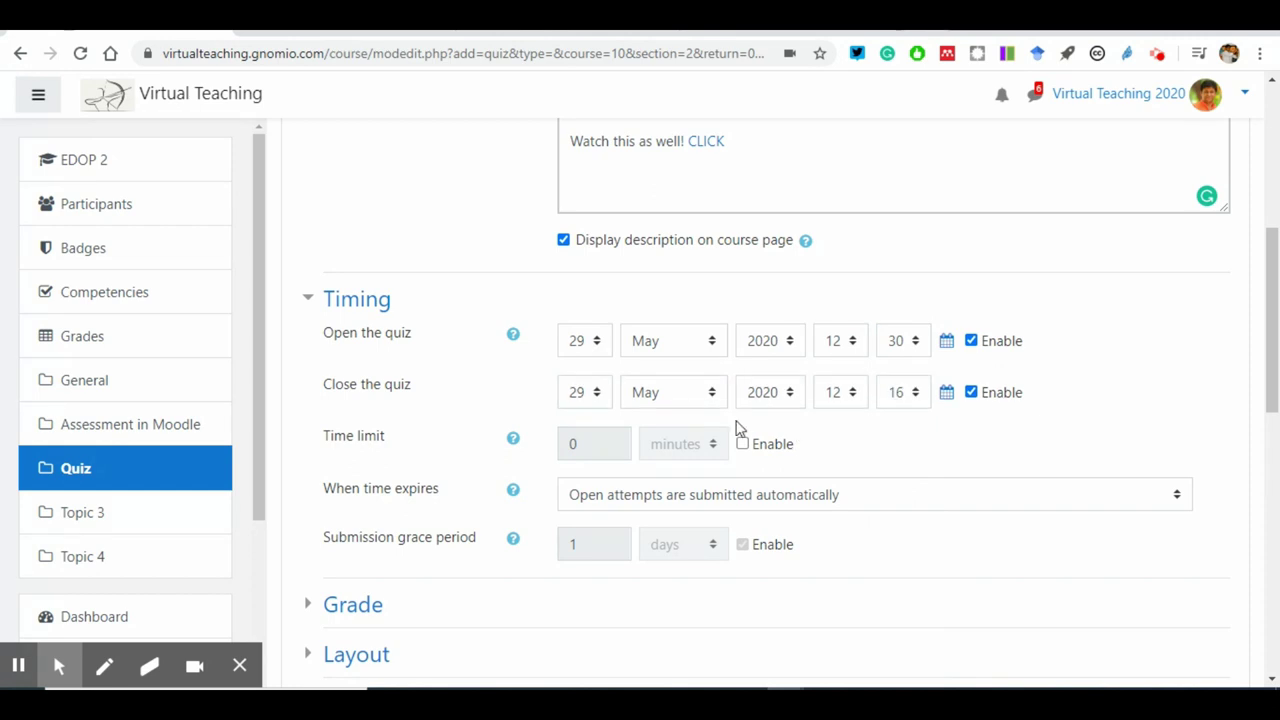
pyautogui.click(908, 394)
pyautogui.moveTo(921, 88); pyautogui.dragTo(940, 329)
pyautogui.click(894, 286)
pyautogui.click(1082, 383)
pyautogui.click(1105, 362)
# Step: Enable the quiz time limit and set it to 05 minutes
pyautogui.click(743, 444)
pyautogui.moveTo(600, 451); pyautogui.dragTo(541, 451)
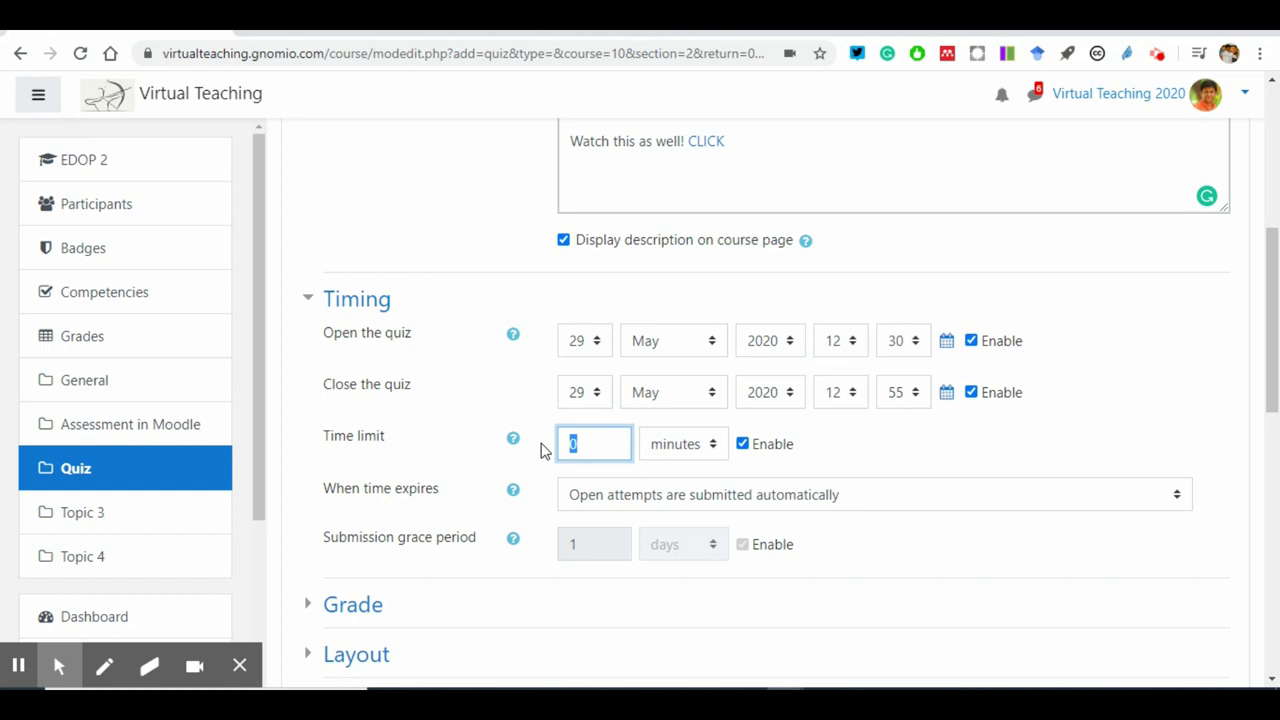
pyautogui.write('05')
pyautogui.click(849, 454)
pyautogui.click(862, 458)
# Step: Review the quiz's opening time, closing time and time limit in the Timing section
pyautogui.click(606, 443)
pyautogui.click(393, 335)
pyautogui.click(385, 392)
pyautogui.click(470, 352)
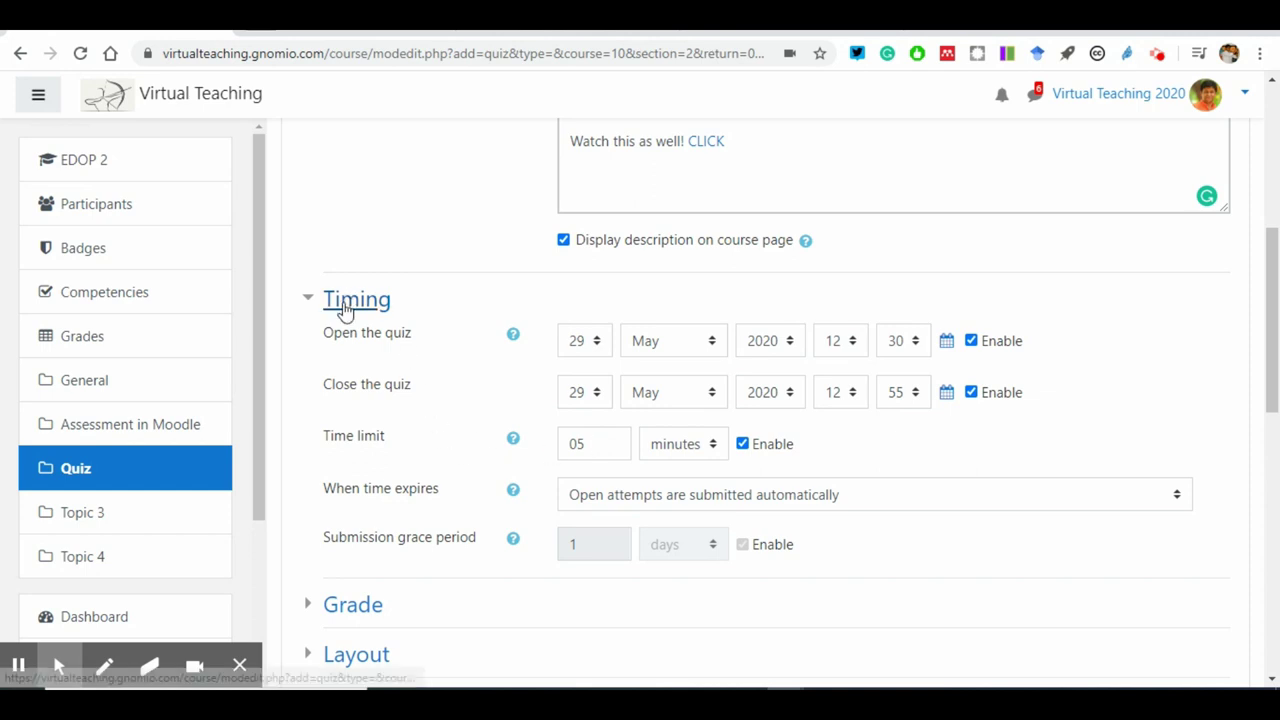
pyautogui.scroll(5, 360, 330)
pyautogui.moveTo(496, 303); pyautogui.dragTo(550, 311)
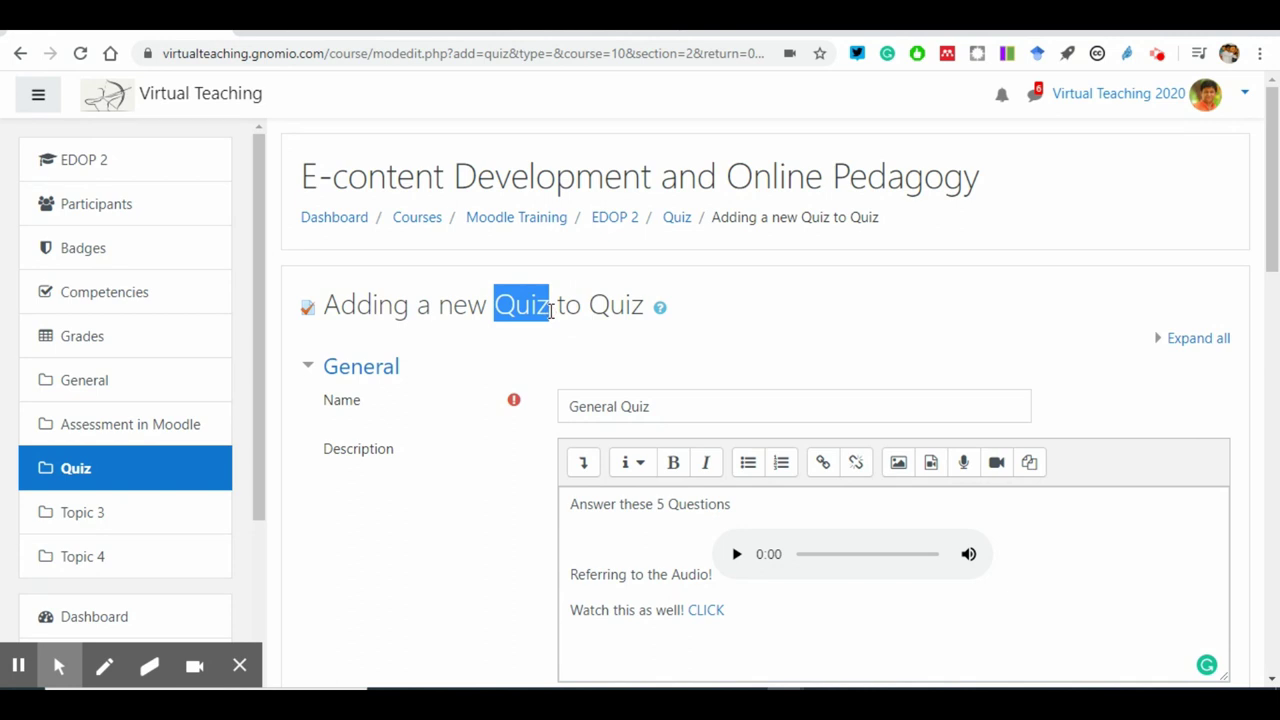
pyautogui.scroll(-5, 550, 311)
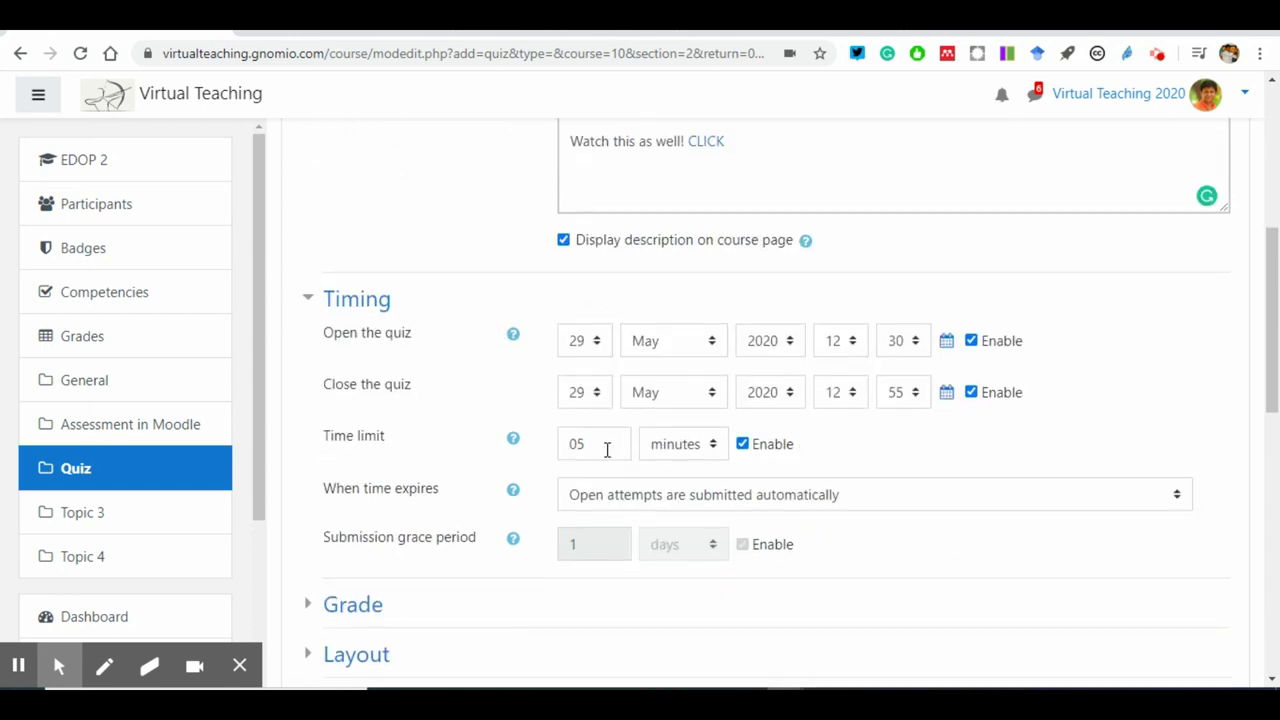
pyautogui.moveTo(601, 443); pyautogui.dragTo(540, 449)
pyautogui.click(595, 447)
pyautogui.click(1073, 337)
pyautogui.click(1108, 418)
# Step: Collapse the Timing and General sections of the quiz settings
pyautogui.click(310, 300)
pyautogui.scroll(3, 313, 307)
pyautogui.click(307, 182)
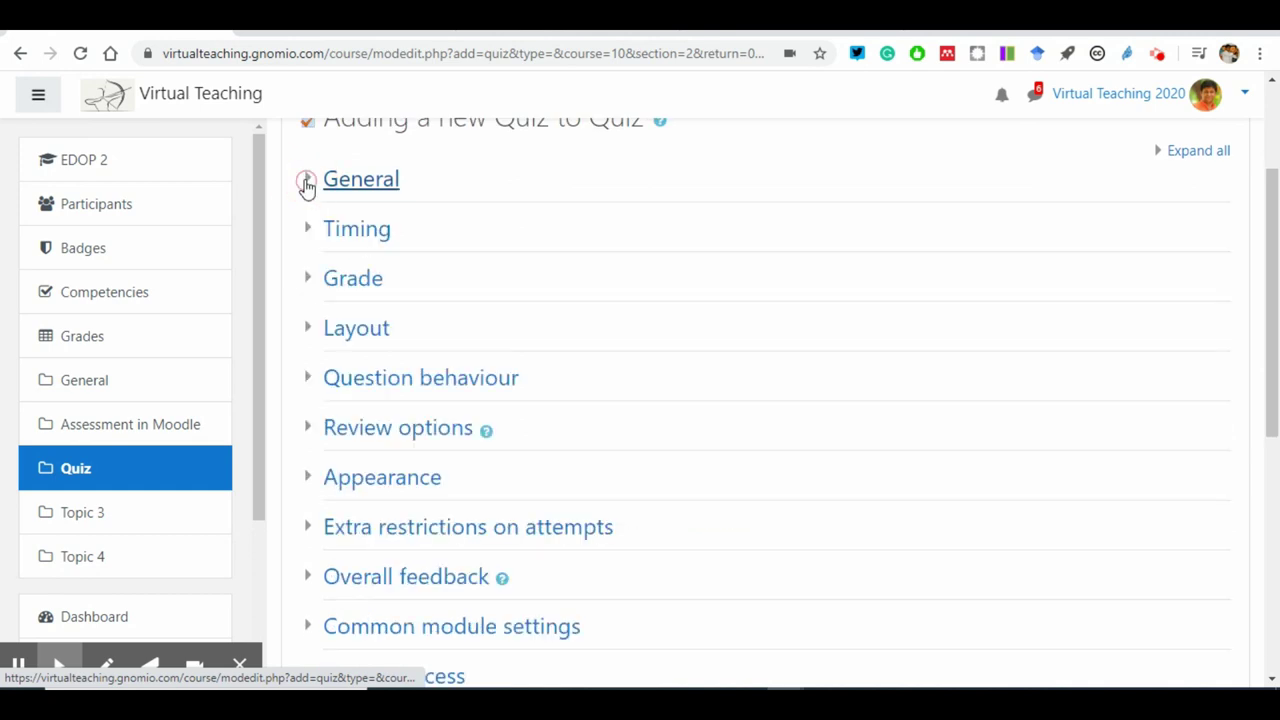
# Step: Expand the Grade section and set the grade to pass to 4
pyautogui.click(307, 283)
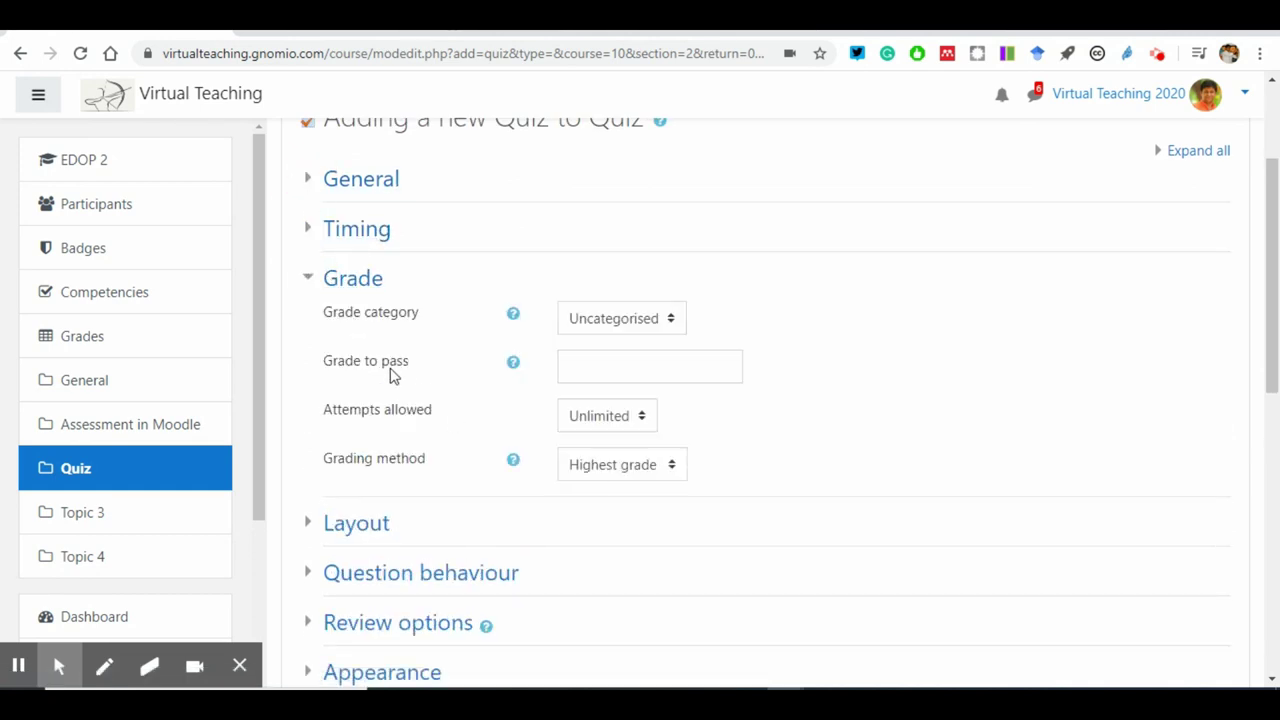
pyautogui.click(603, 370)
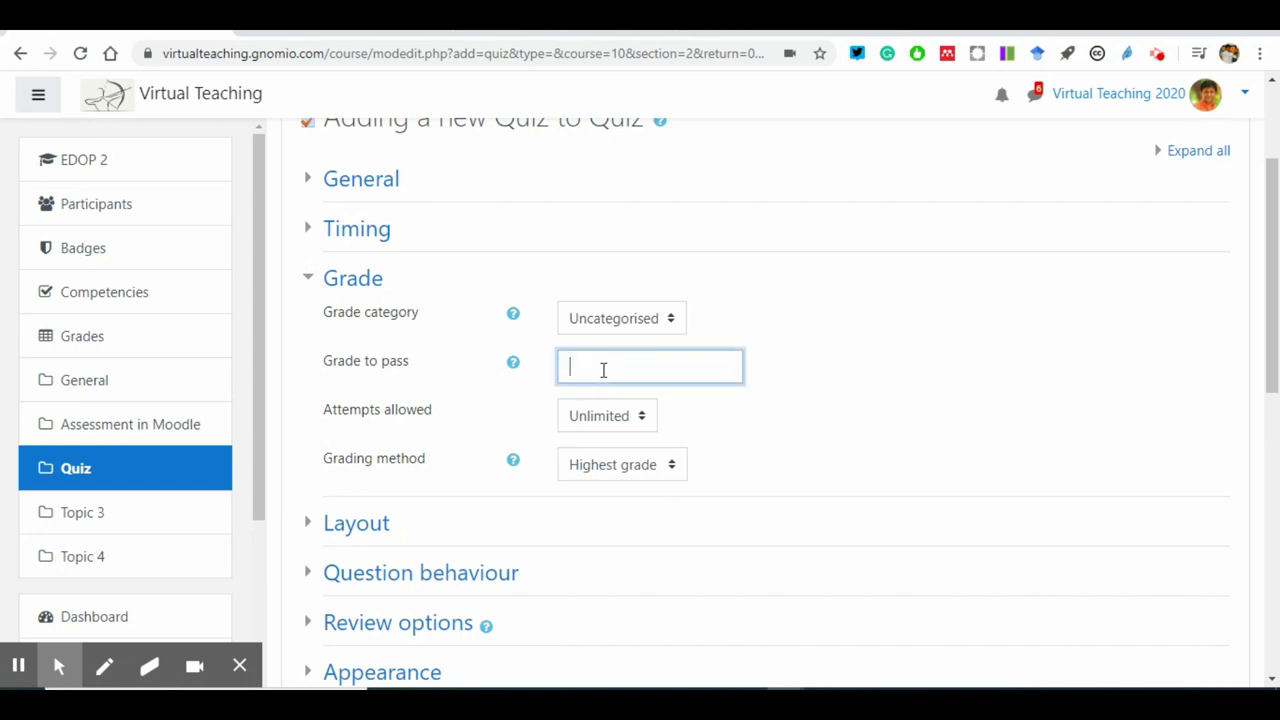
pyautogui.write('4')
pyautogui.click(822, 444)
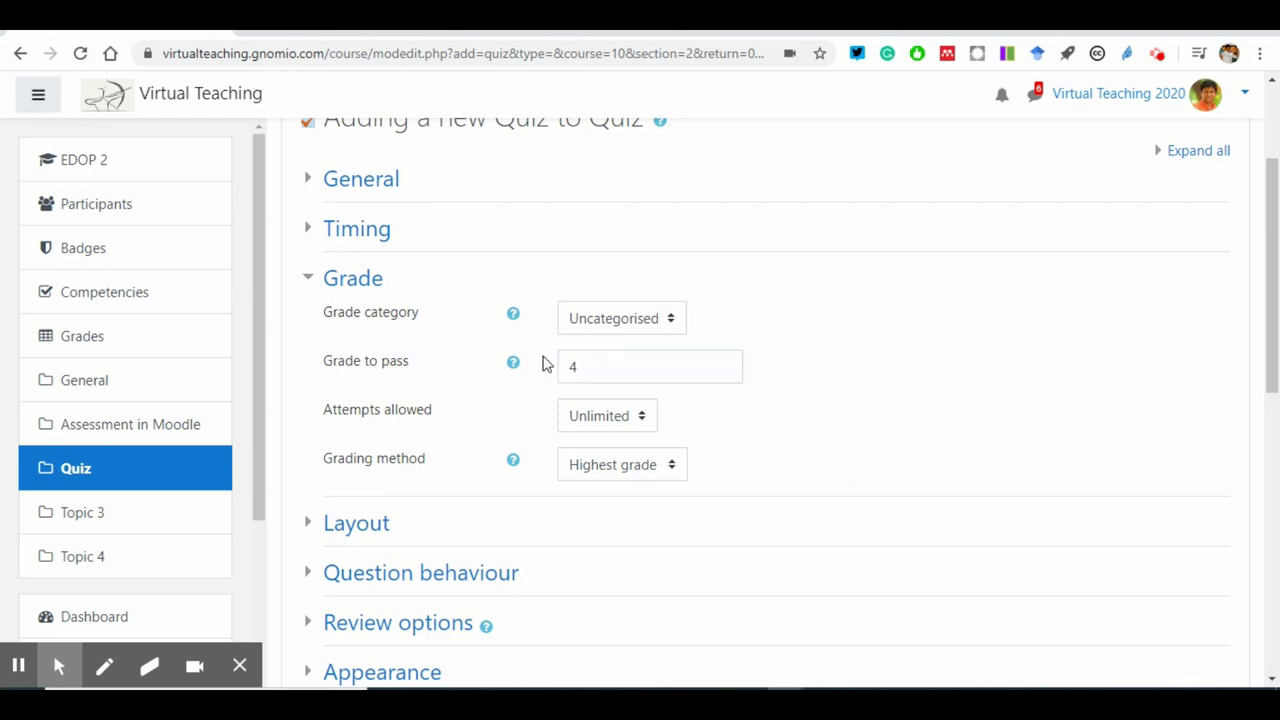
pyautogui.click(595, 368)
# Step: Limit the attempts allowed for the quiz to 2
pyautogui.click(585, 422)
pyautogui.click(585, 422)
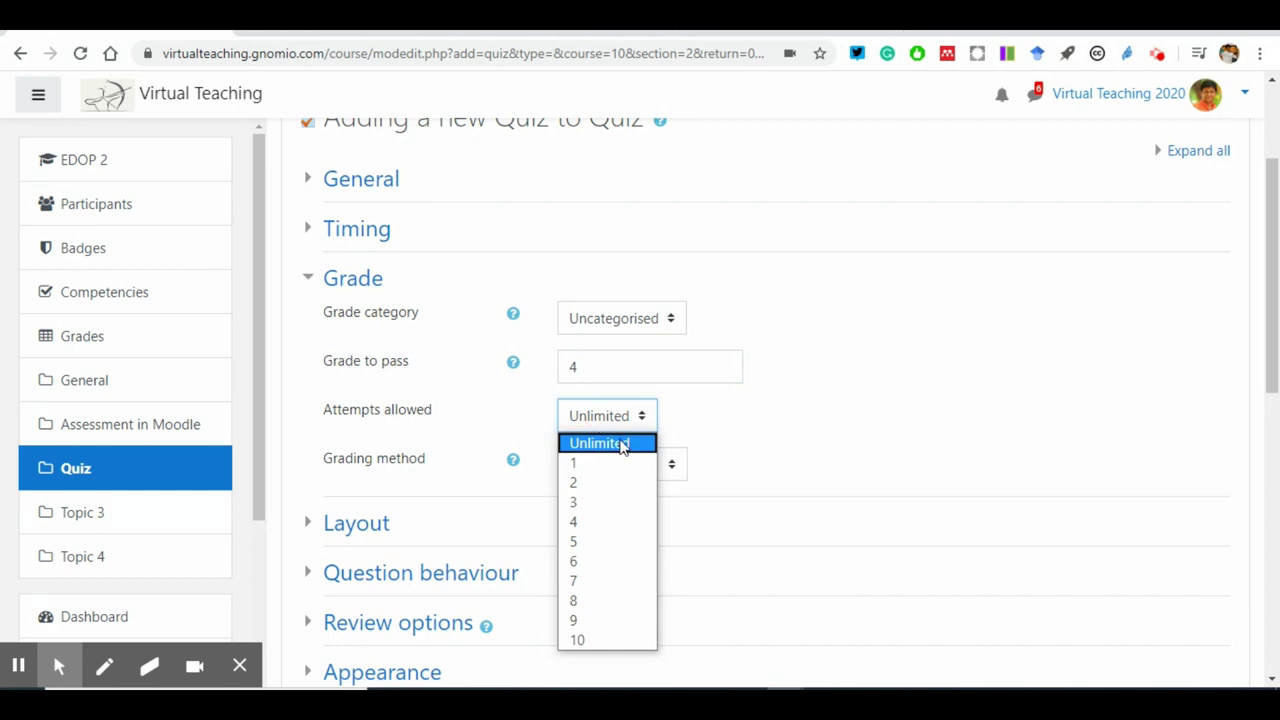
pyautogui.click(808, 443)
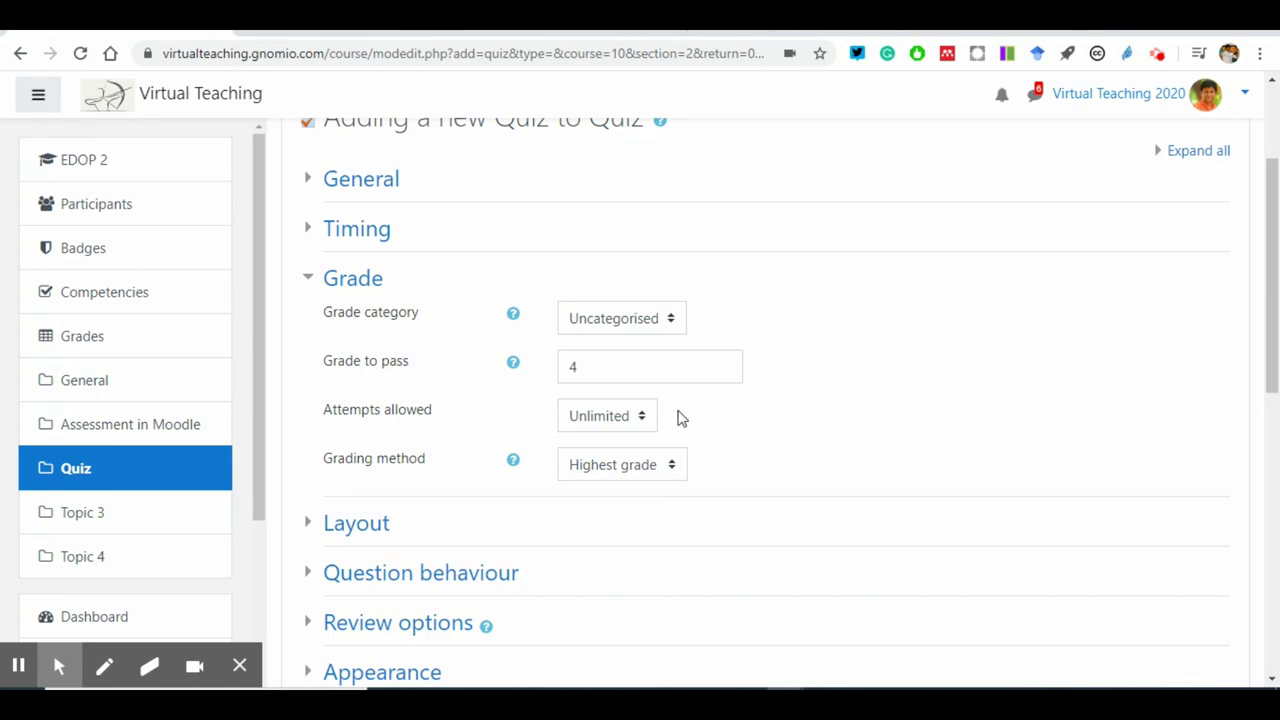
pyautogui.click(640, 414)
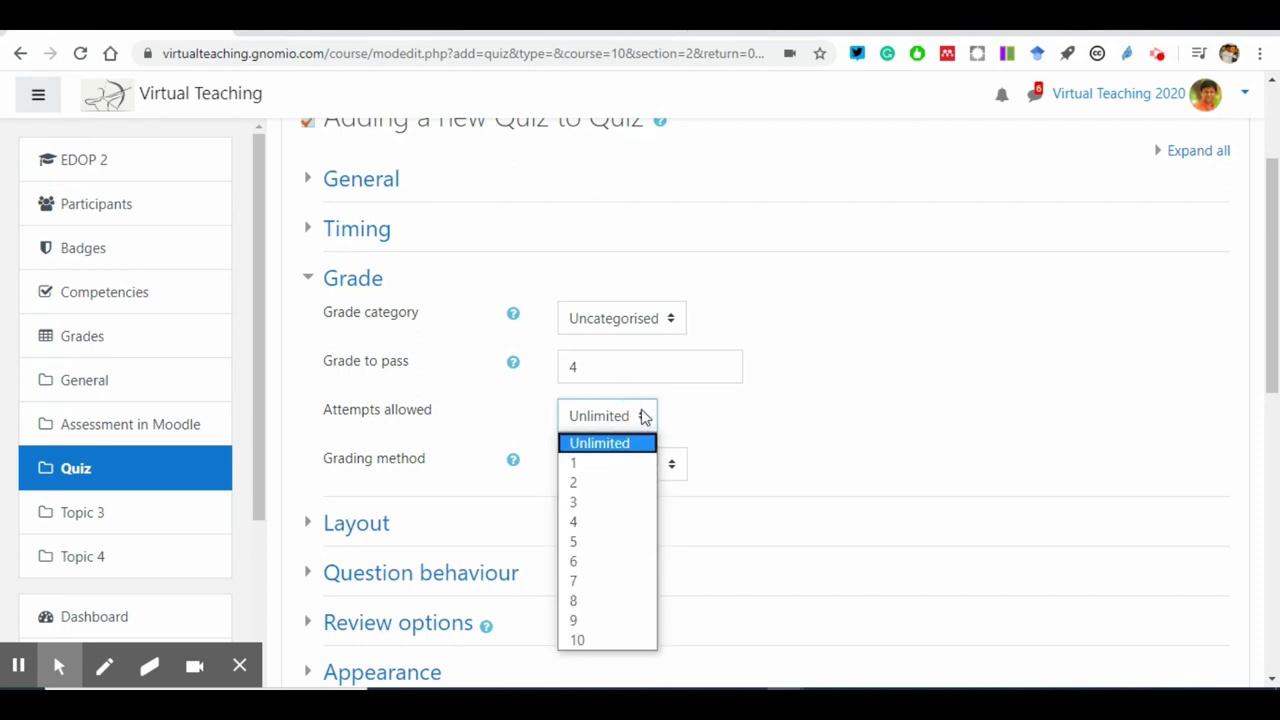
pyautogui.click(590, 484)
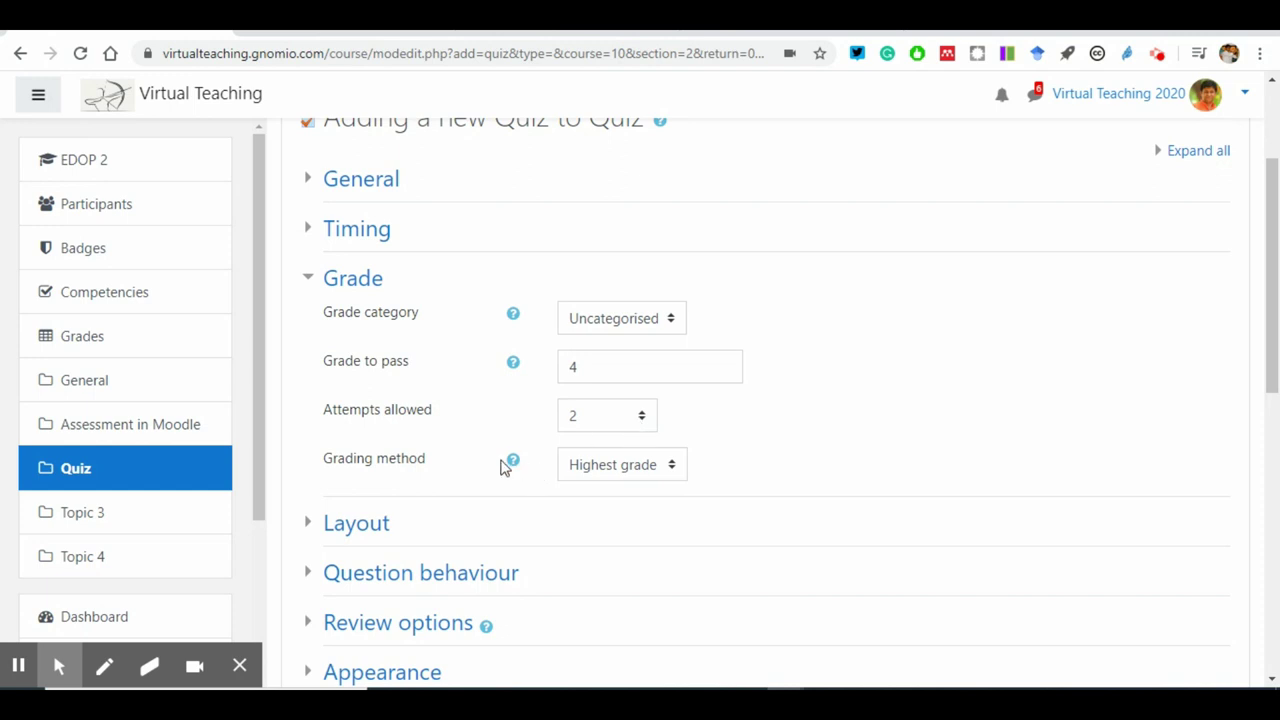
# Step: Examine the grading method choices and their help text, keeping Highest grade selected
pyautogui.click(420, 463)
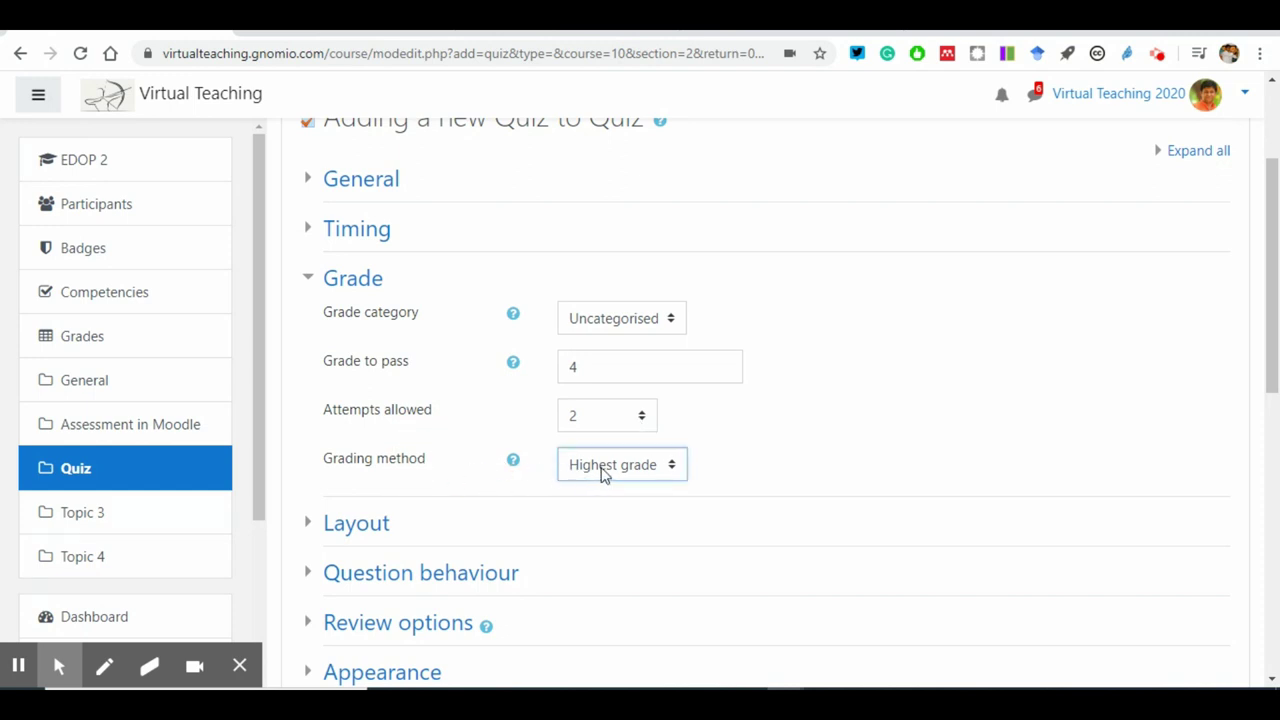
pyautogui.click(650, 473)
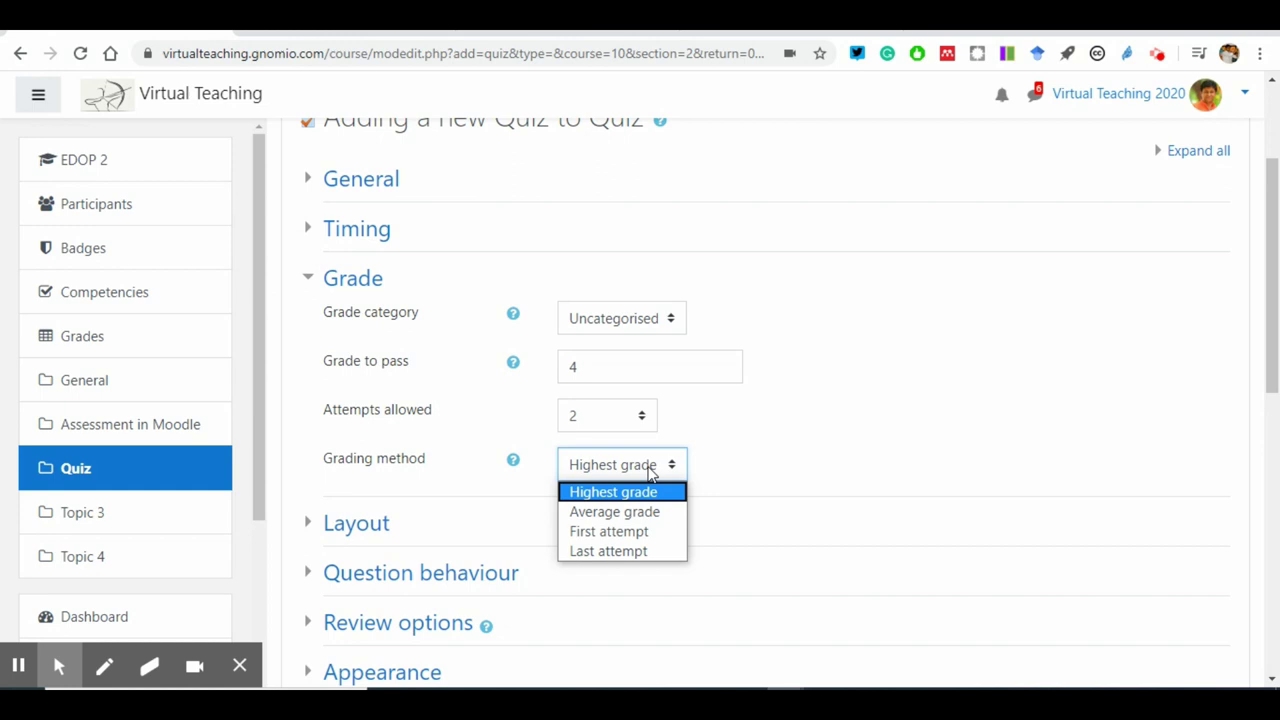
pyautogui.click(608, 465)
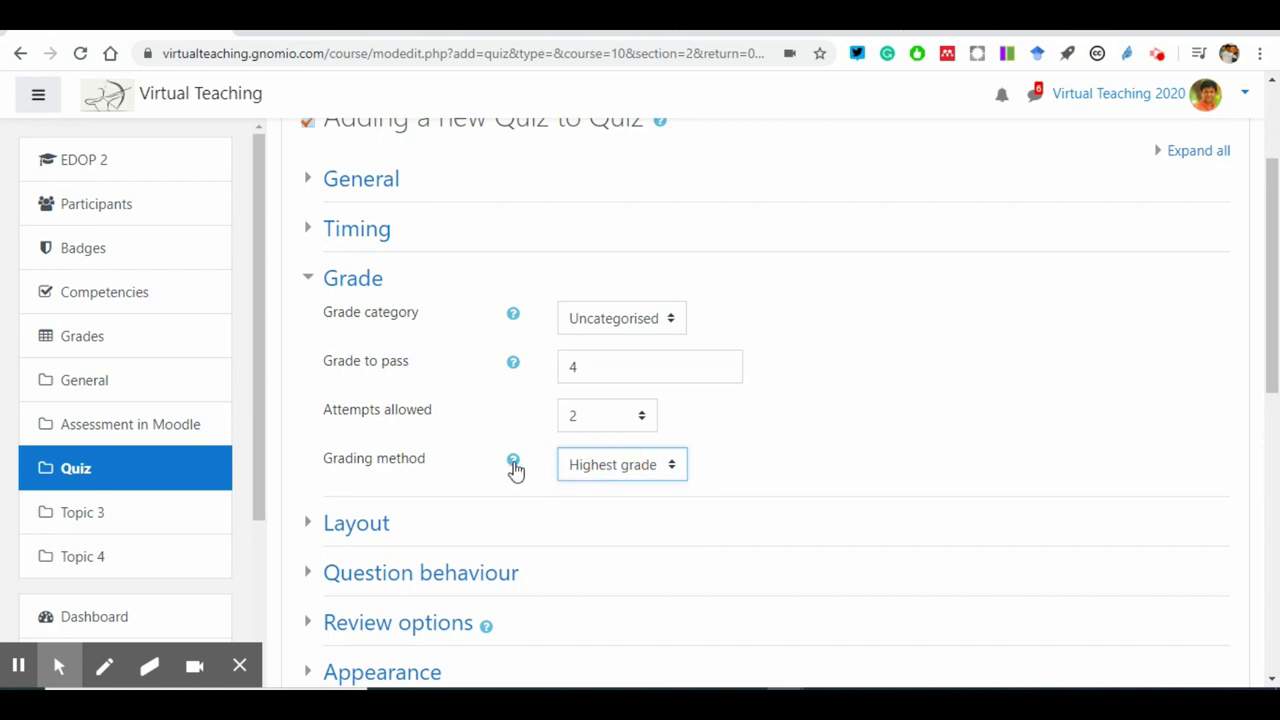
pyautogui.click(514, 464)
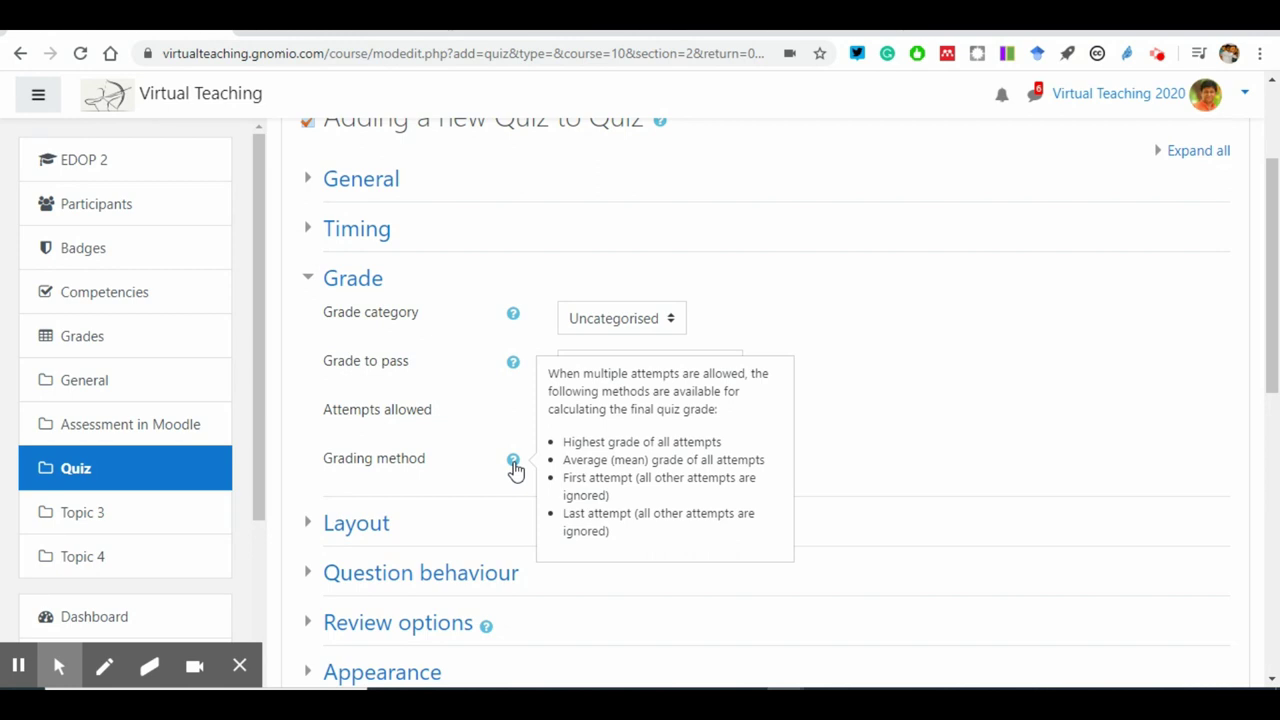
pyautogui.click(880, 426)
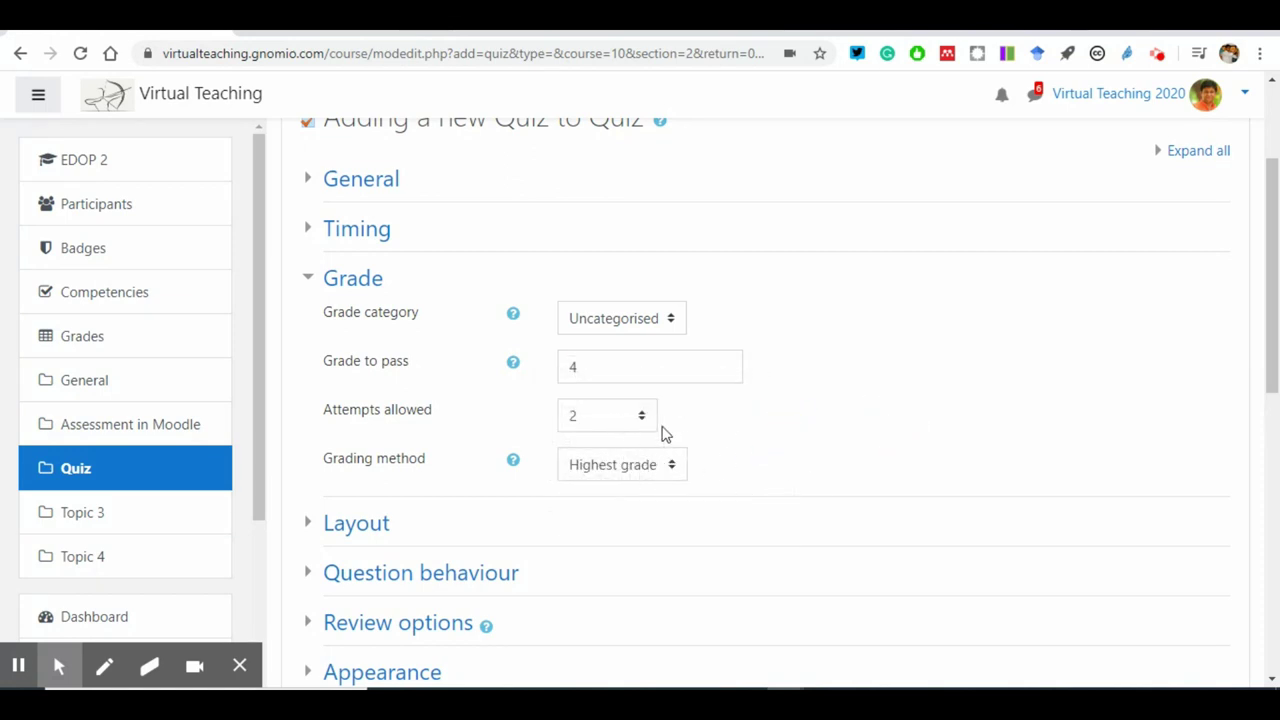
pyautogui.click(977, 460)
# Step: Set the Layout section's new page option to "Never, all questions on one page" and collapse the section
pyautogui.scroll(-2, 617, 491)
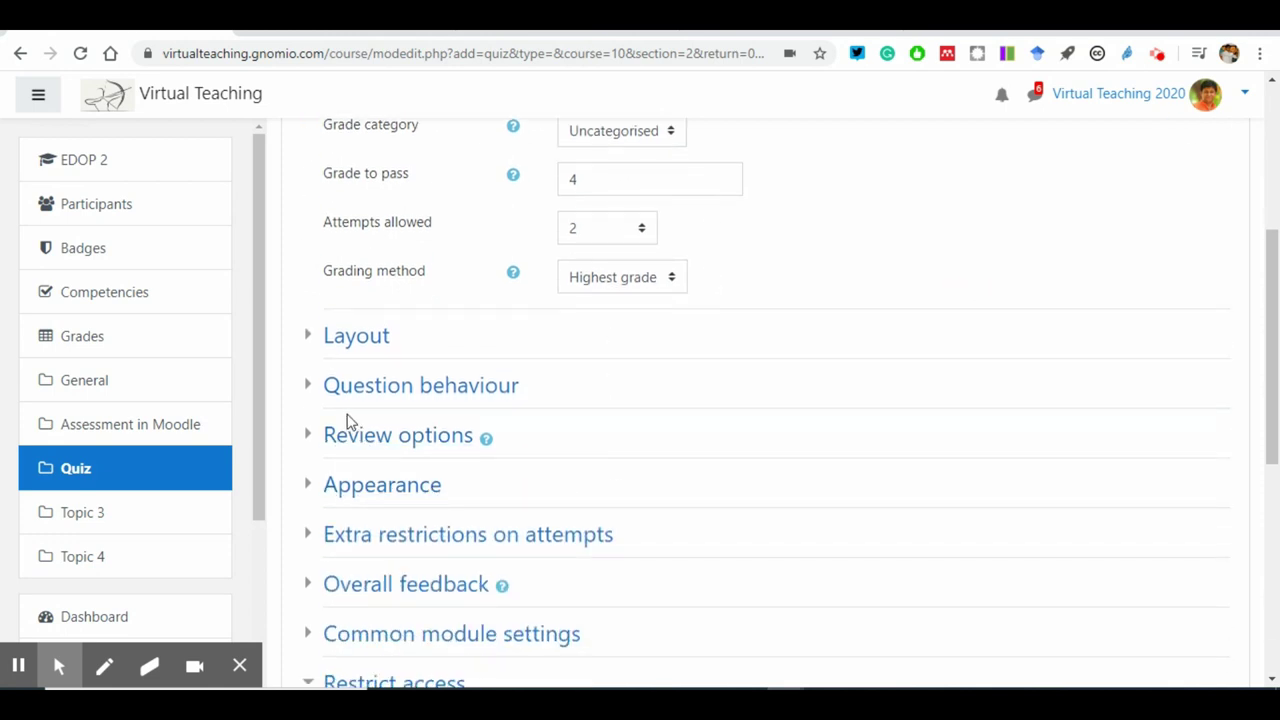
pyautogui.click(310, 340)
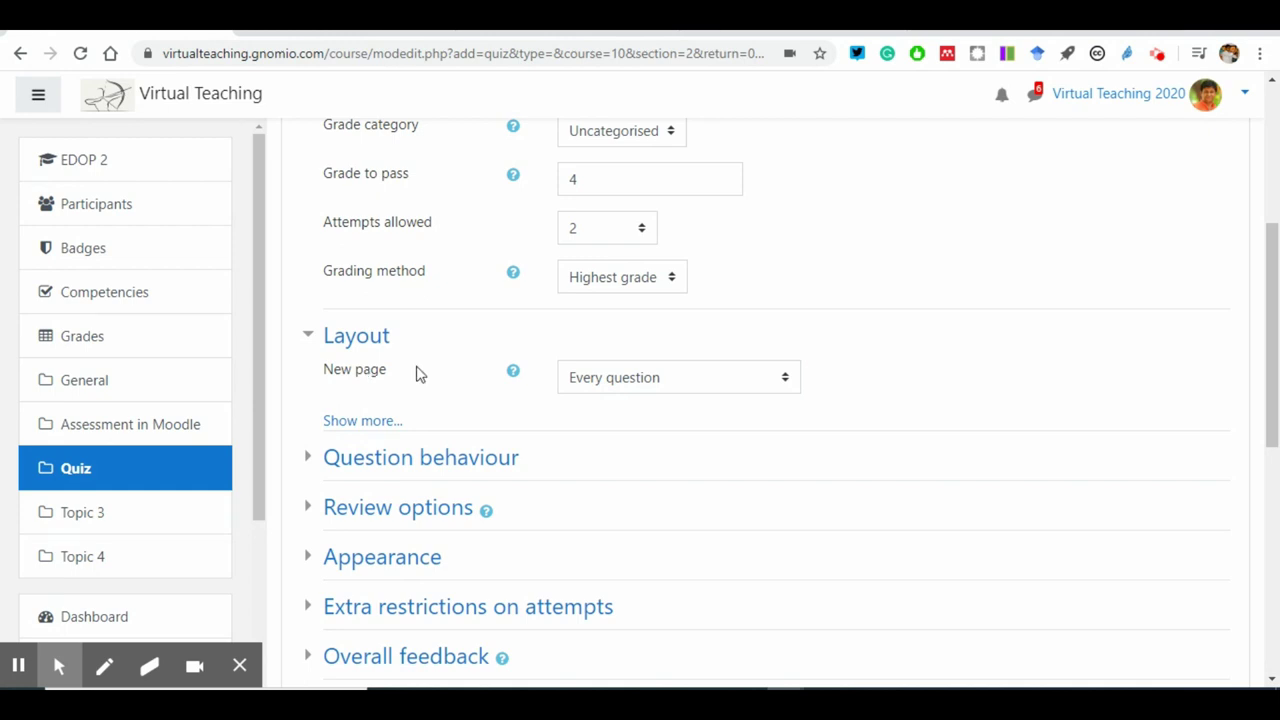
pyautogui.click(623, 389)
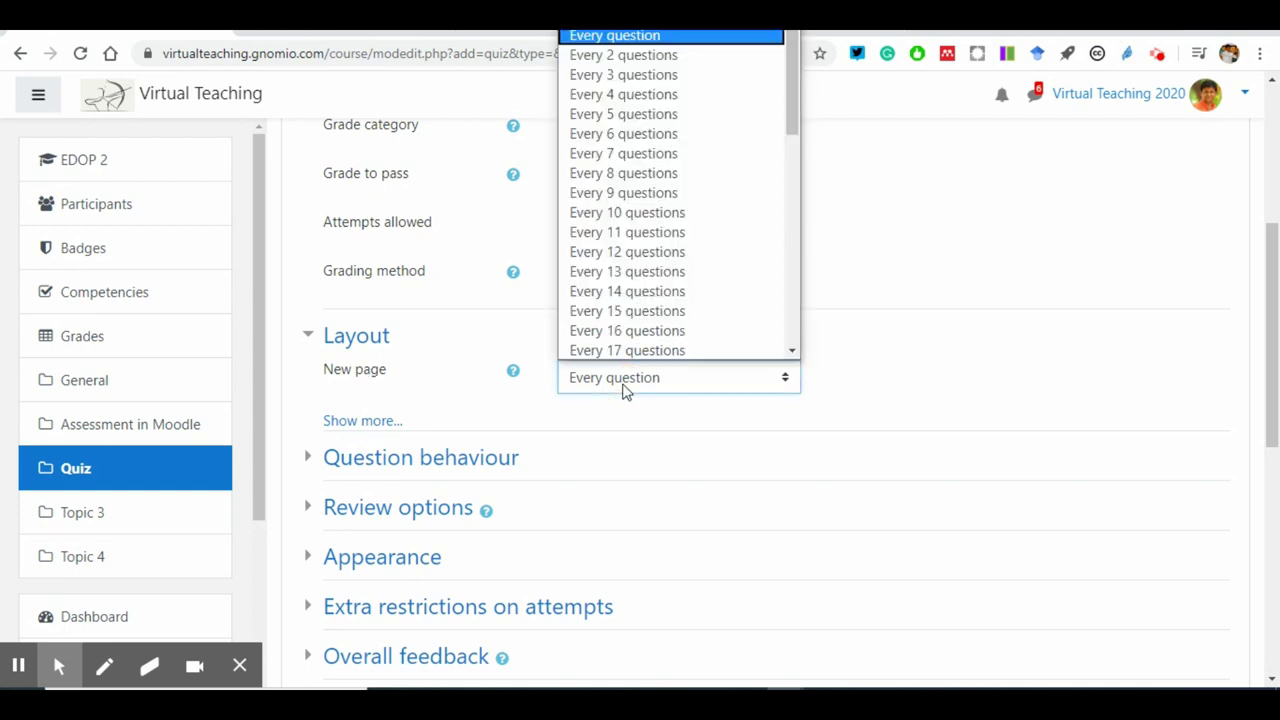
pyautogui.click(709, 36)
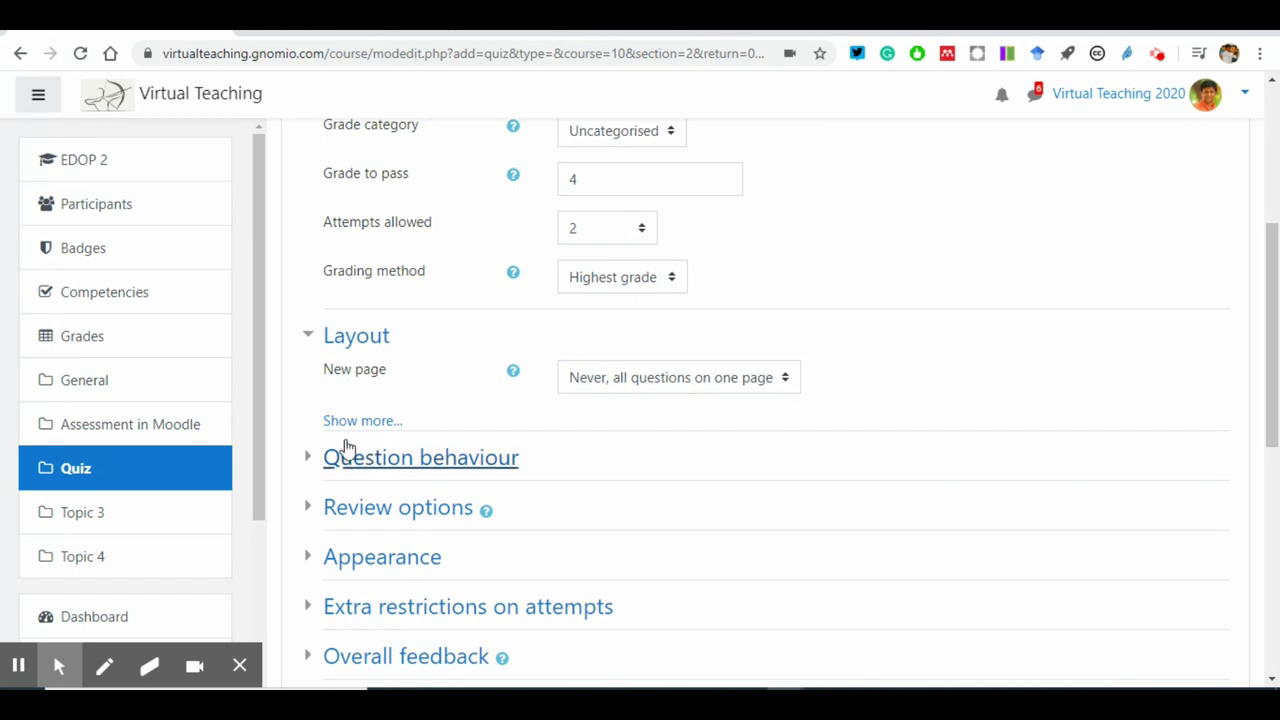
pyautogui.click(307, 340)
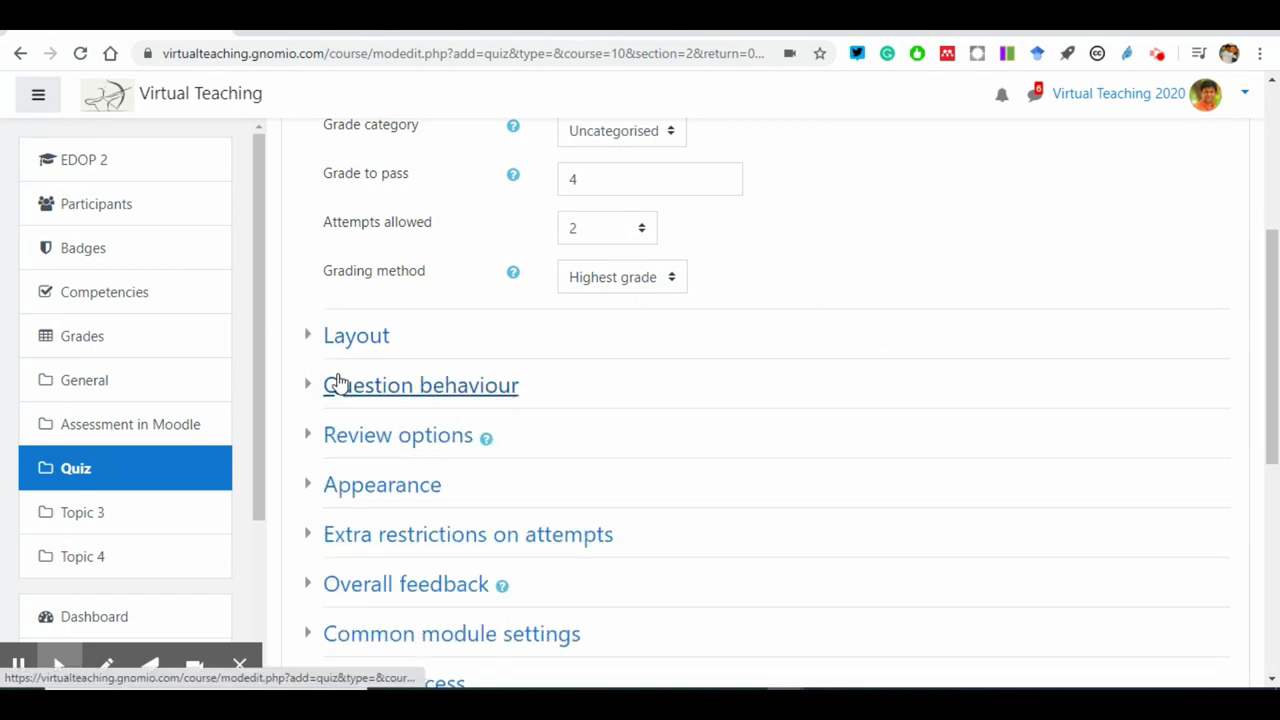
# Step: Check the shuffle and feedback options under Question behaviour and collapse that section
pyautogui.click(311, 390)
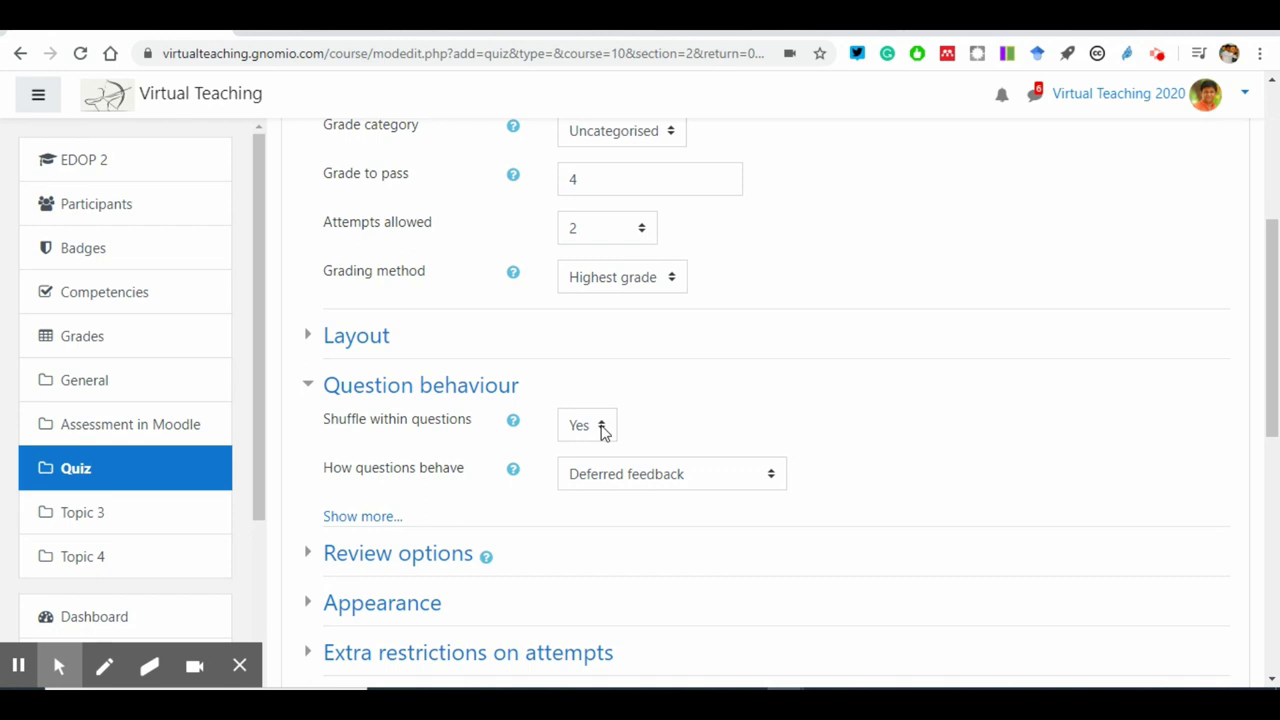
pyautogui.click(310, 389)
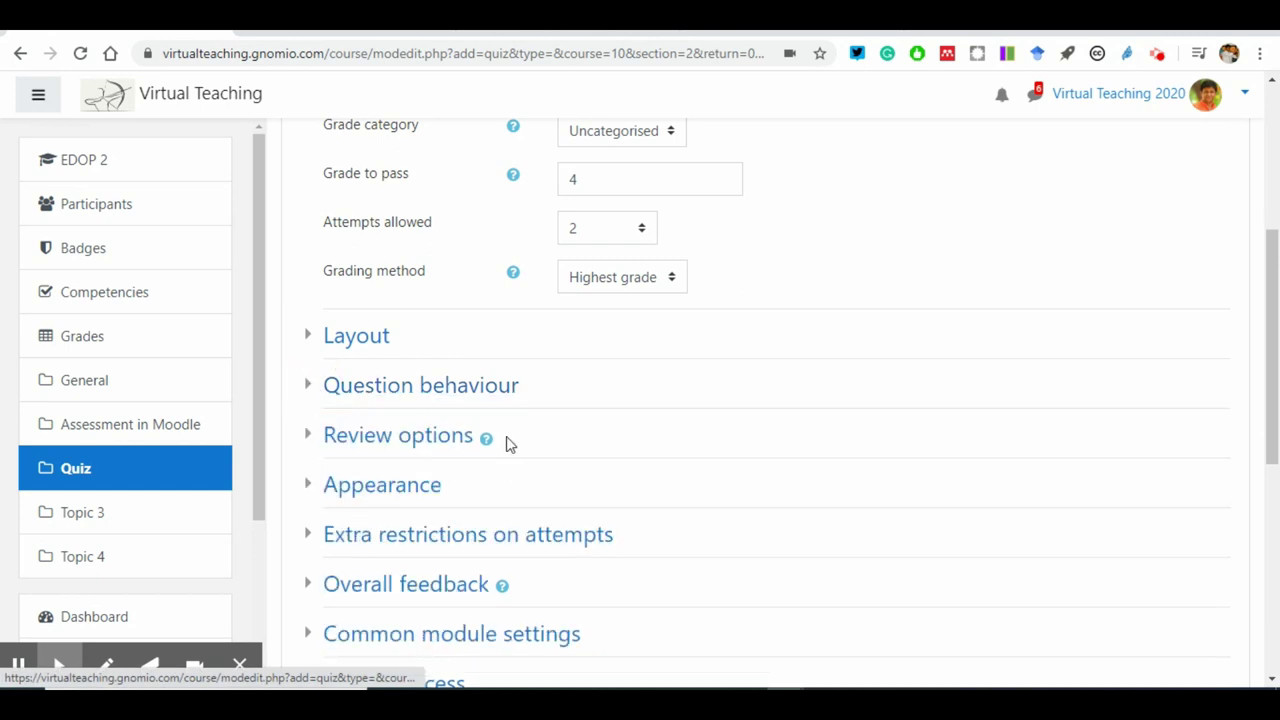
# Step: Collapse the Grade and Restrict access sections of the quiz form
pyautogui.scroll(1, 514, 443)
pyautogui.click(306, 185)
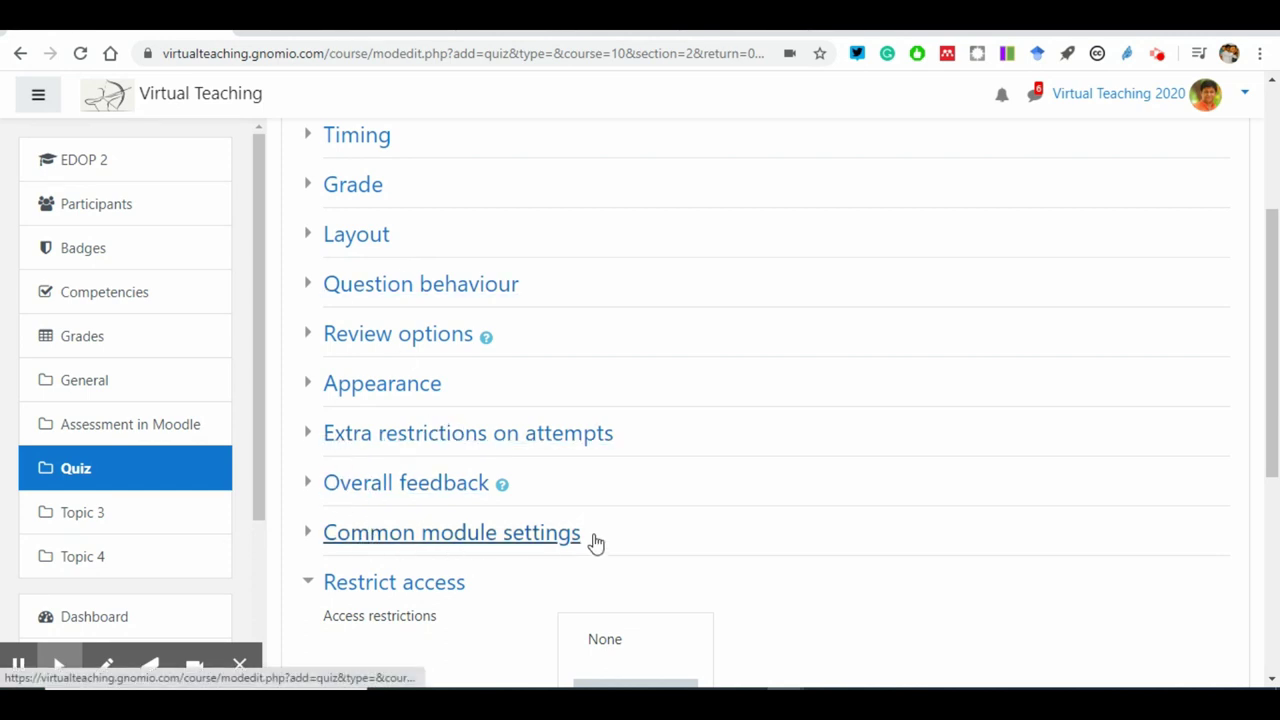
pyautogui.scroll(-1, 377, 534)
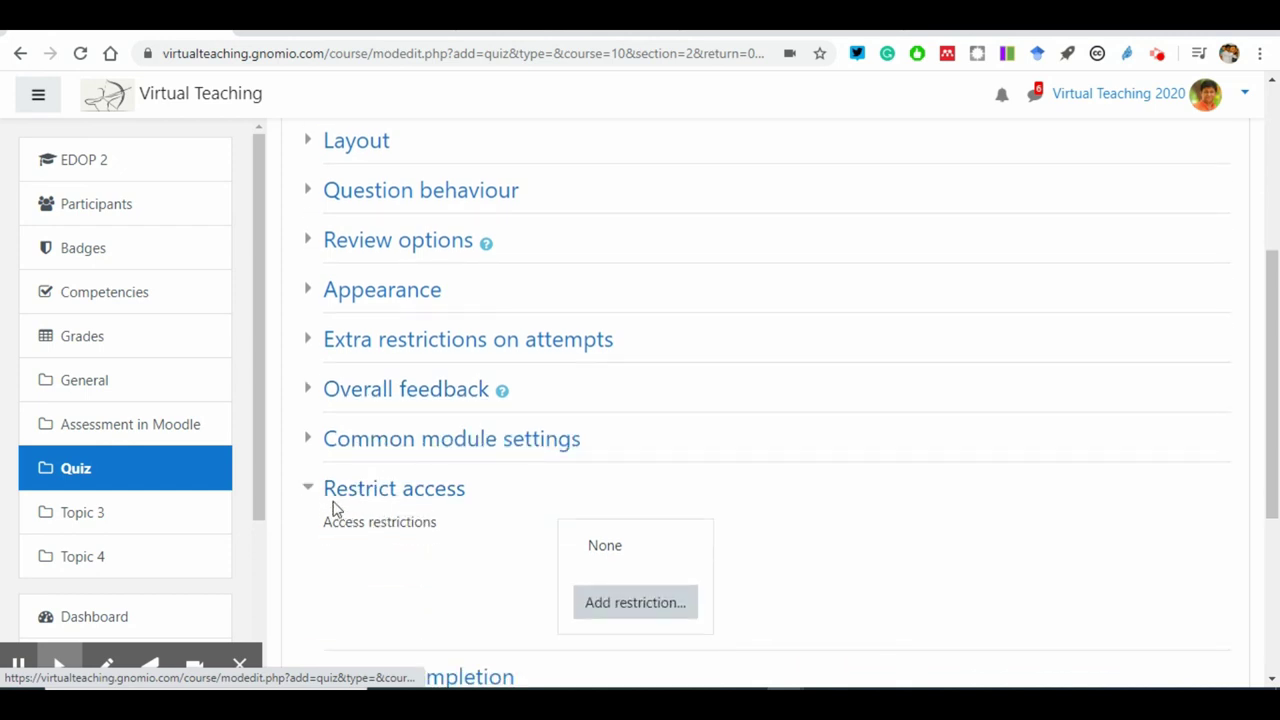
pyautogui.click(310, 492)
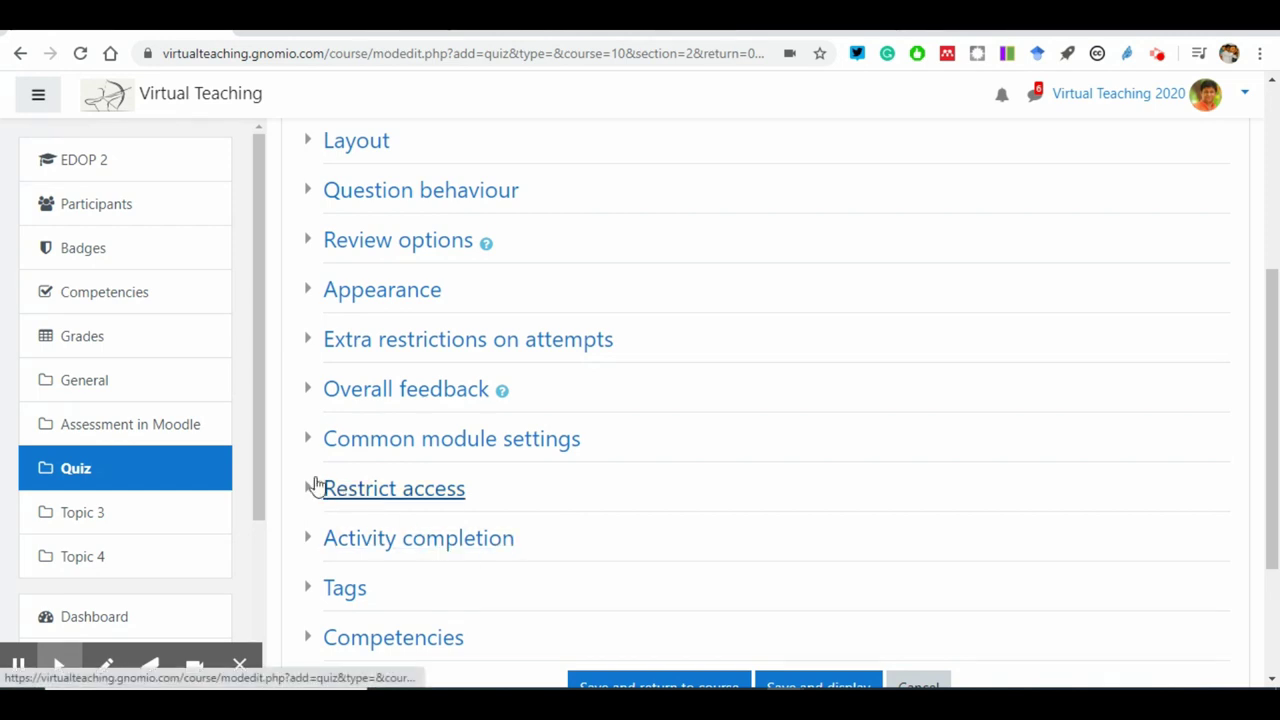
# Step: Review the quiz name and description under General and the dates and time limit under Timing
pyautogui.scroll(4, 297, 383)
pyautogui.click(312, 368)
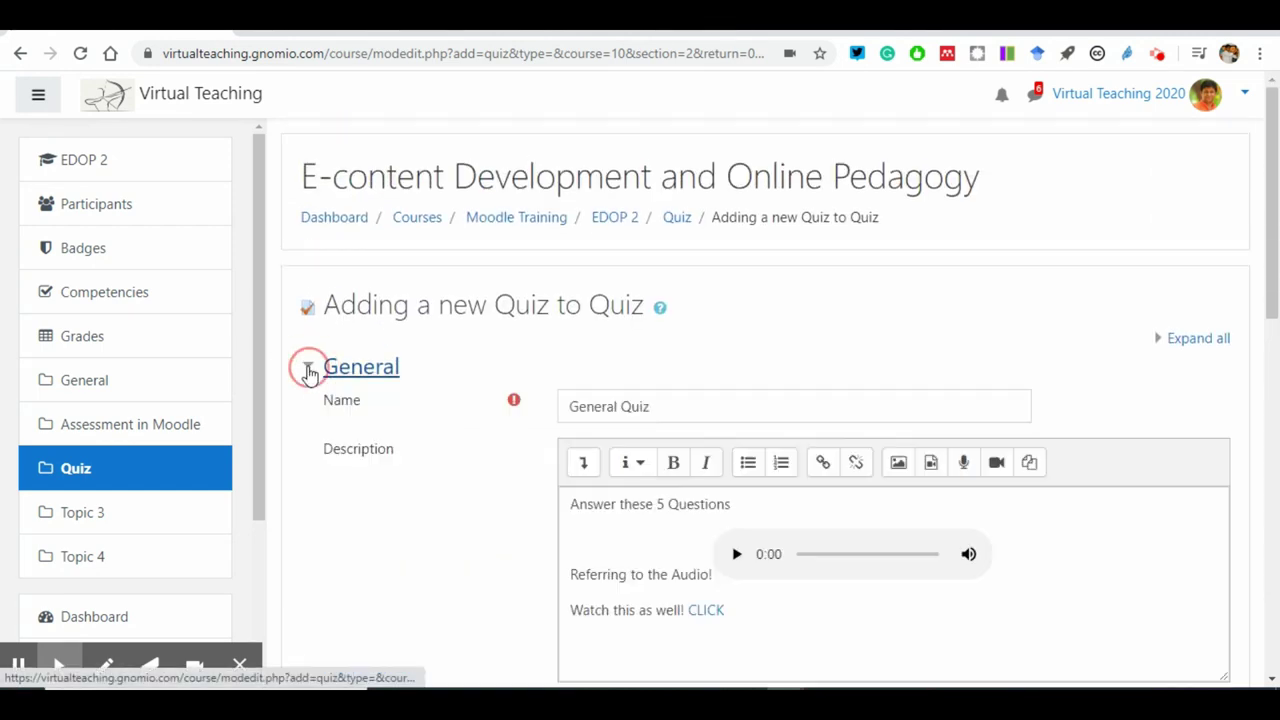
pyautogui.click(696, 409)
pyautogui.scroll(-3, 696, 409)
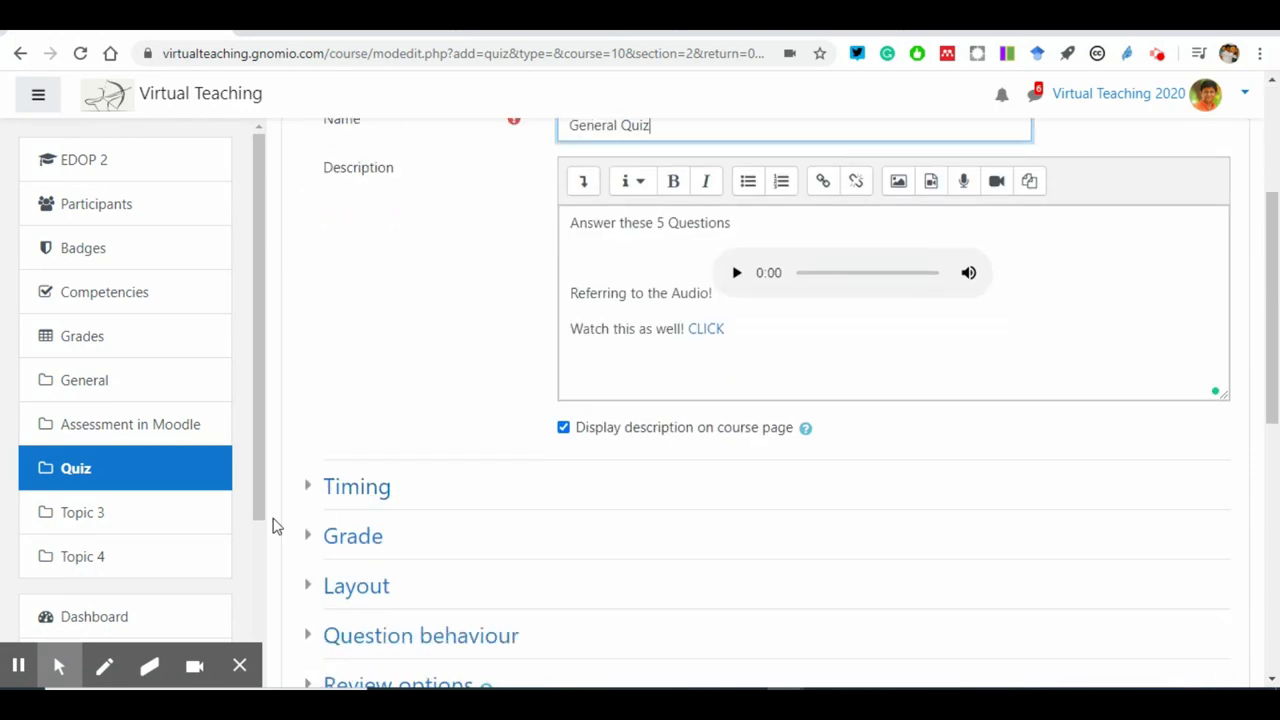
pyautogui.click(307, 487)
pyautogui.scroll(-3, 392, 510)
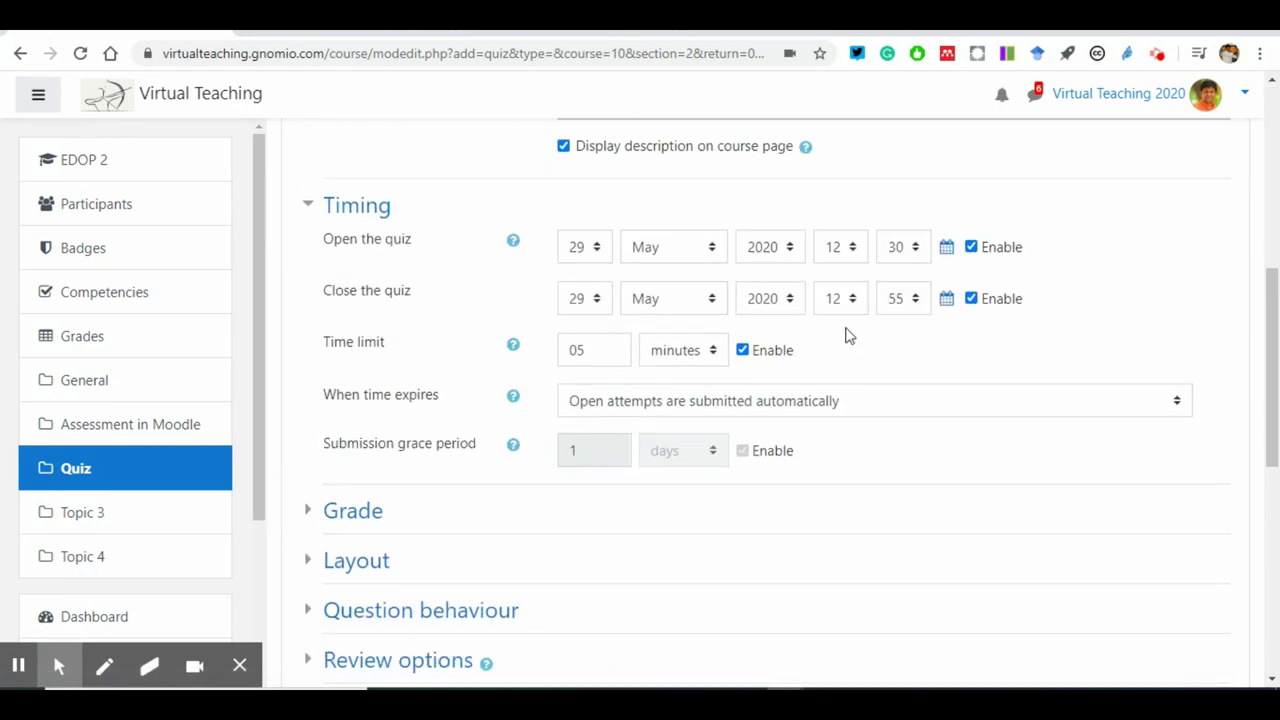
# Step: Review the Grade and Layout settings of the quiz and collapse both sections
pyautogui.click(320, 510)
pyautogui.scroll(-3, 609, 474)
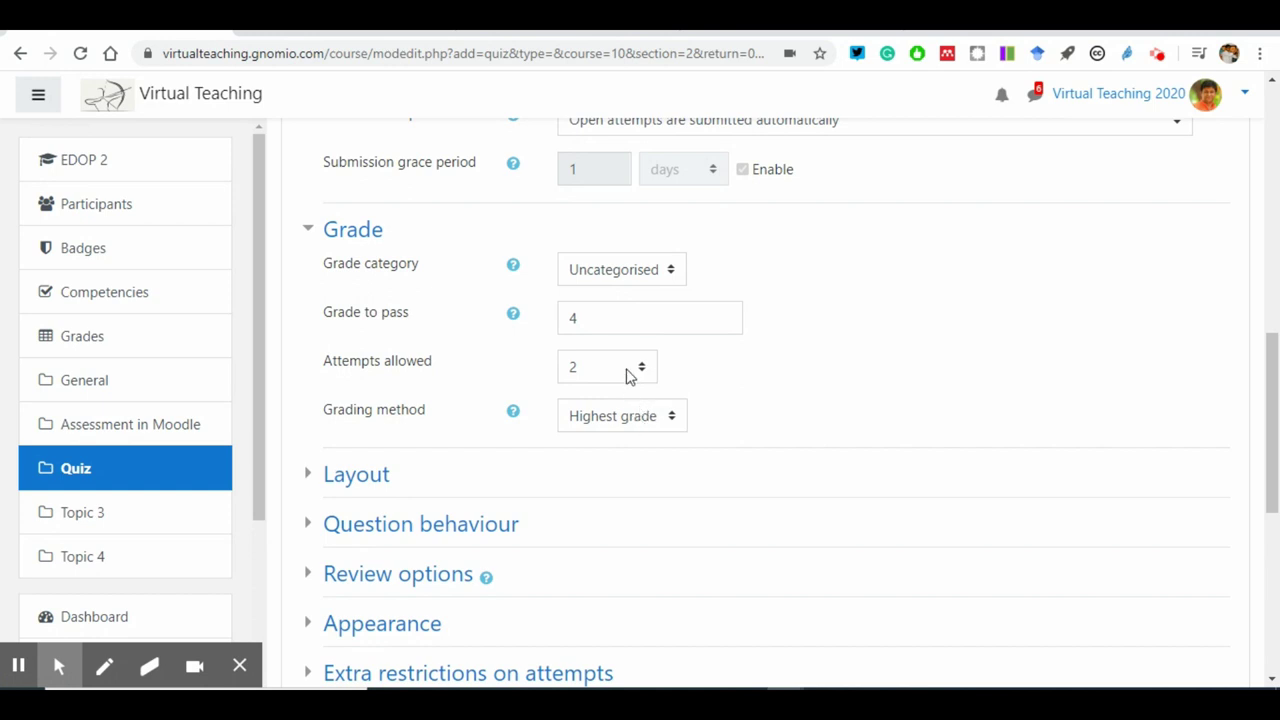
pyautogui.scroll(-1, 509, 449)
pyautogui.click(305, 380)
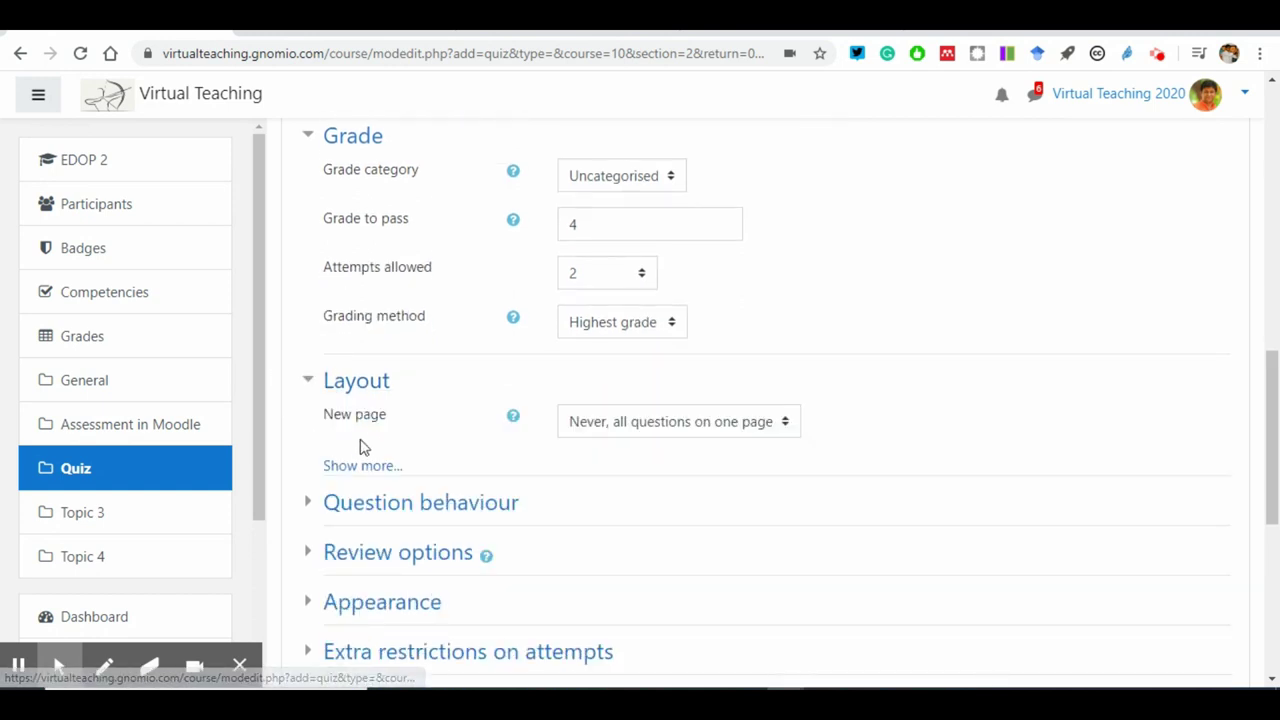
pyautogui.click(305, 380)
pyautogui.click(307, 138)
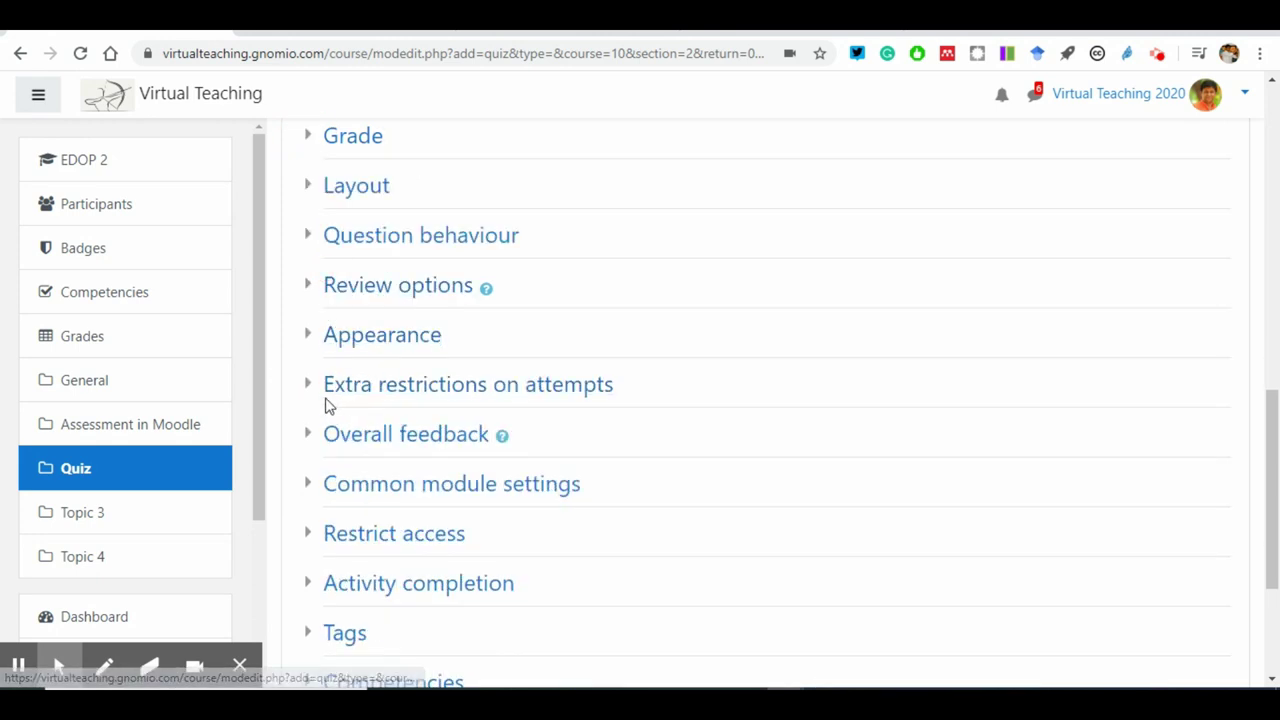
# Step: Review the Question behaviour settings and the Review options, collapsing the Review options section
pyautogui.click(314, 240)
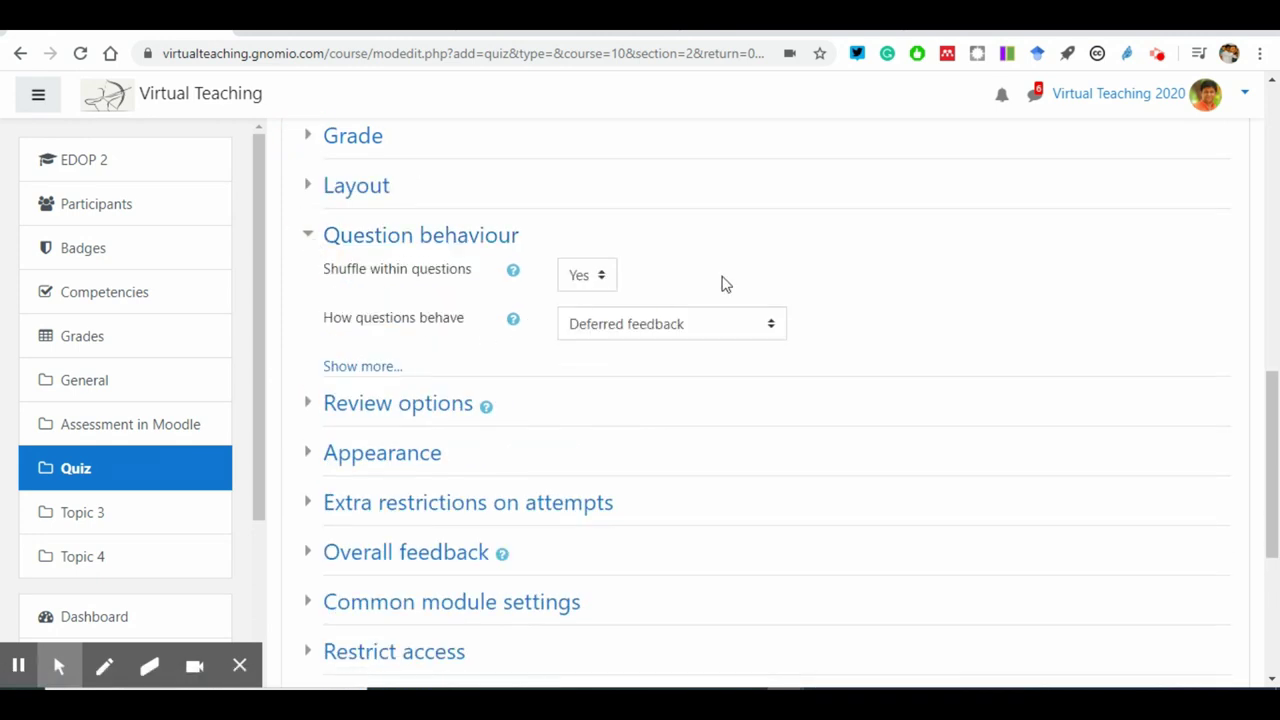
pyautogui.scroll(-2, 600, 320)
pyautogui.click(304, 218)
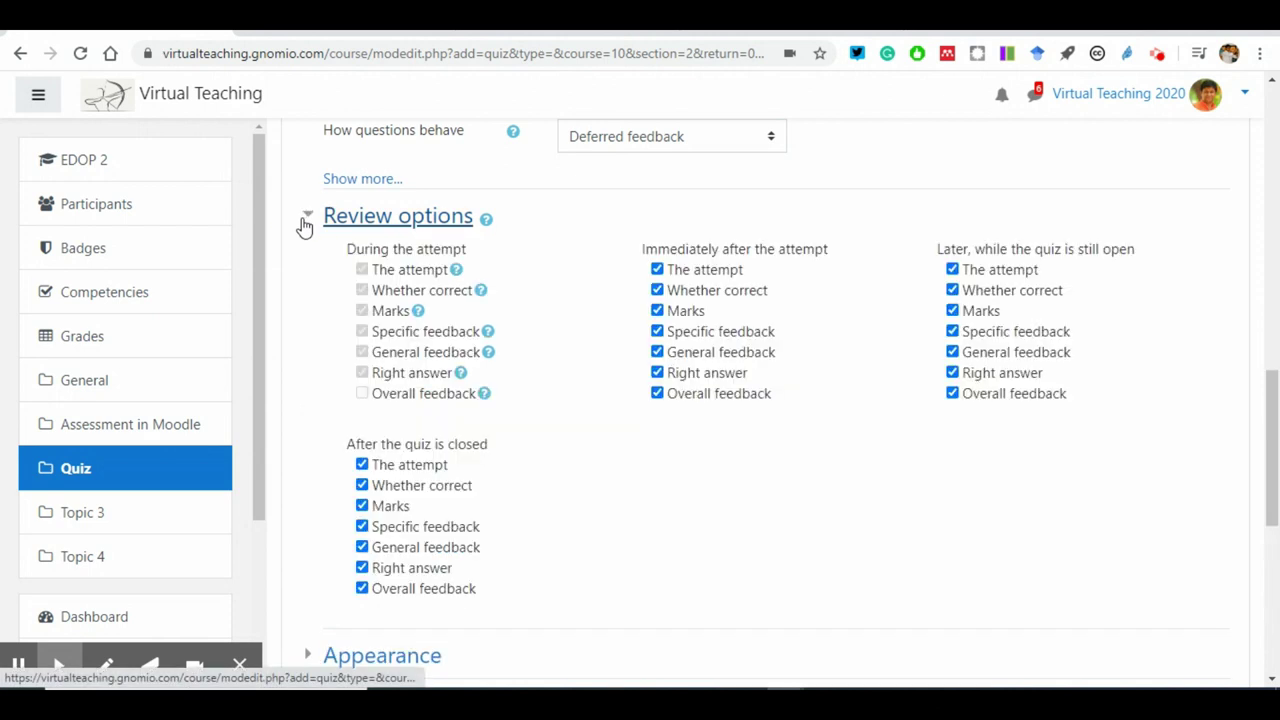
pyautogui.click(305, 220)
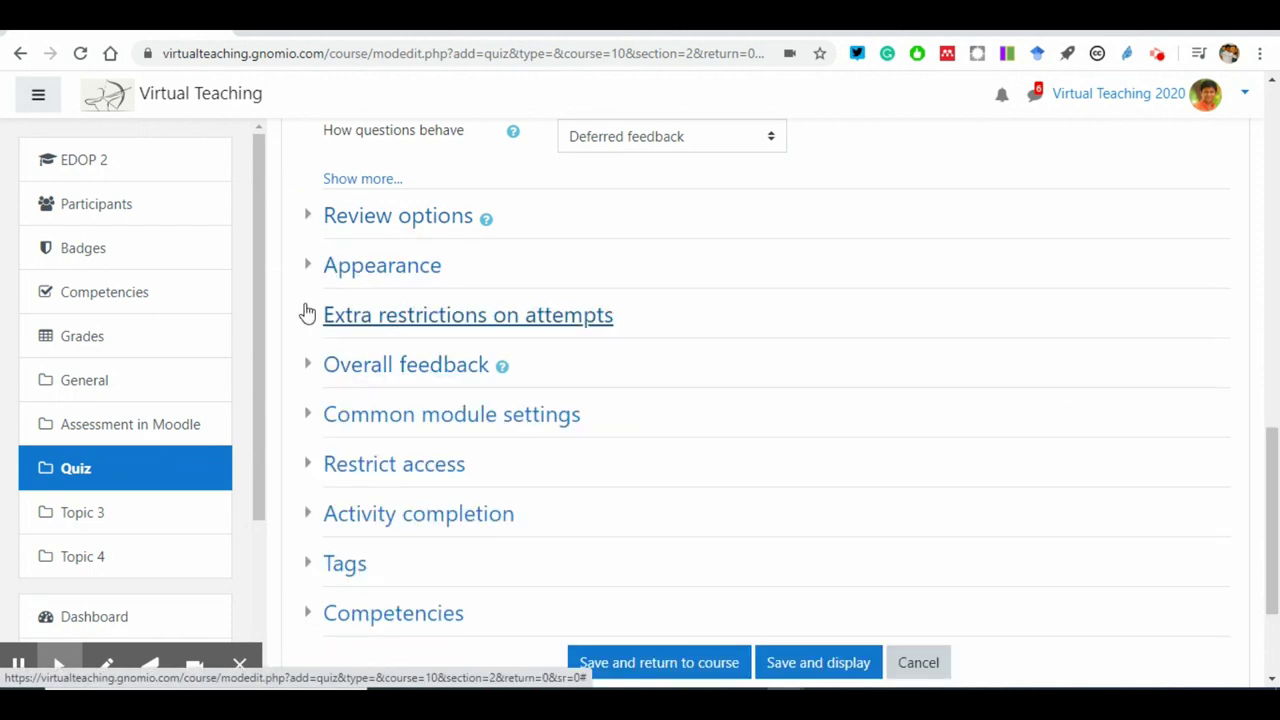
# Step: Check the Appearance and Restrict access settings of the quiz and collapse Restrict access
pyautogui.click(310, 269)
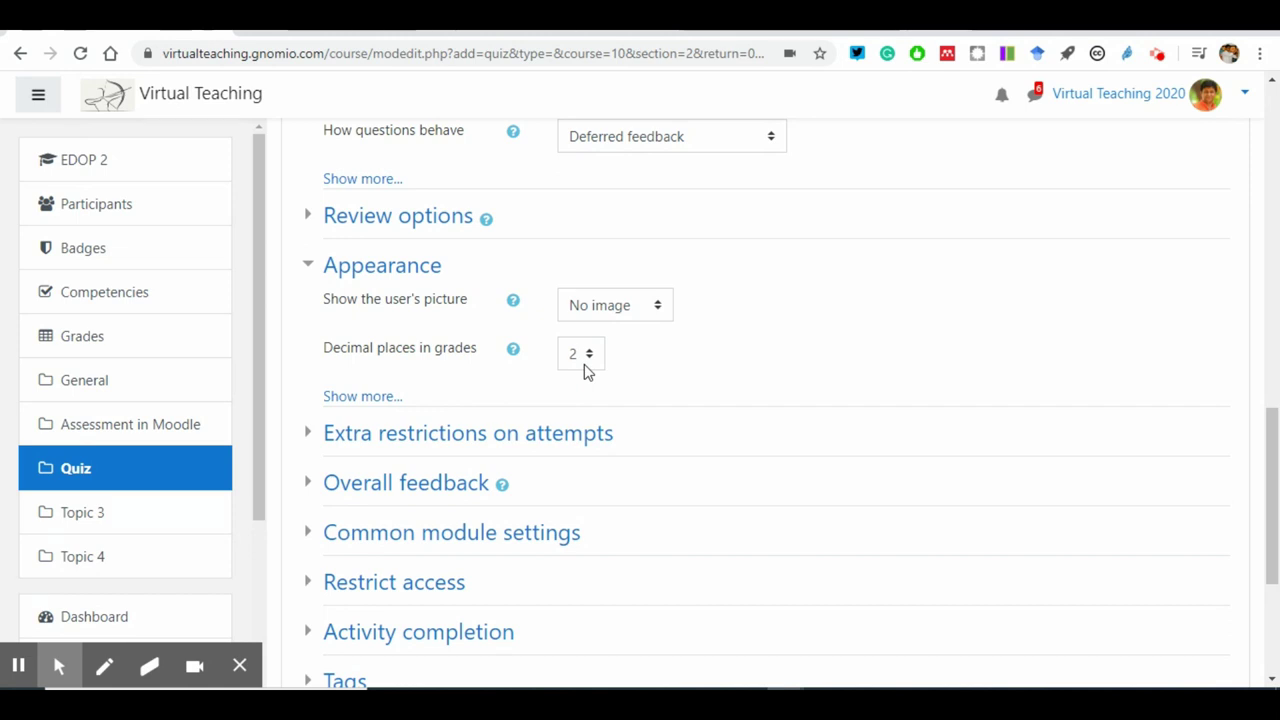
pyautogui.scroll(-2, 491, 412)
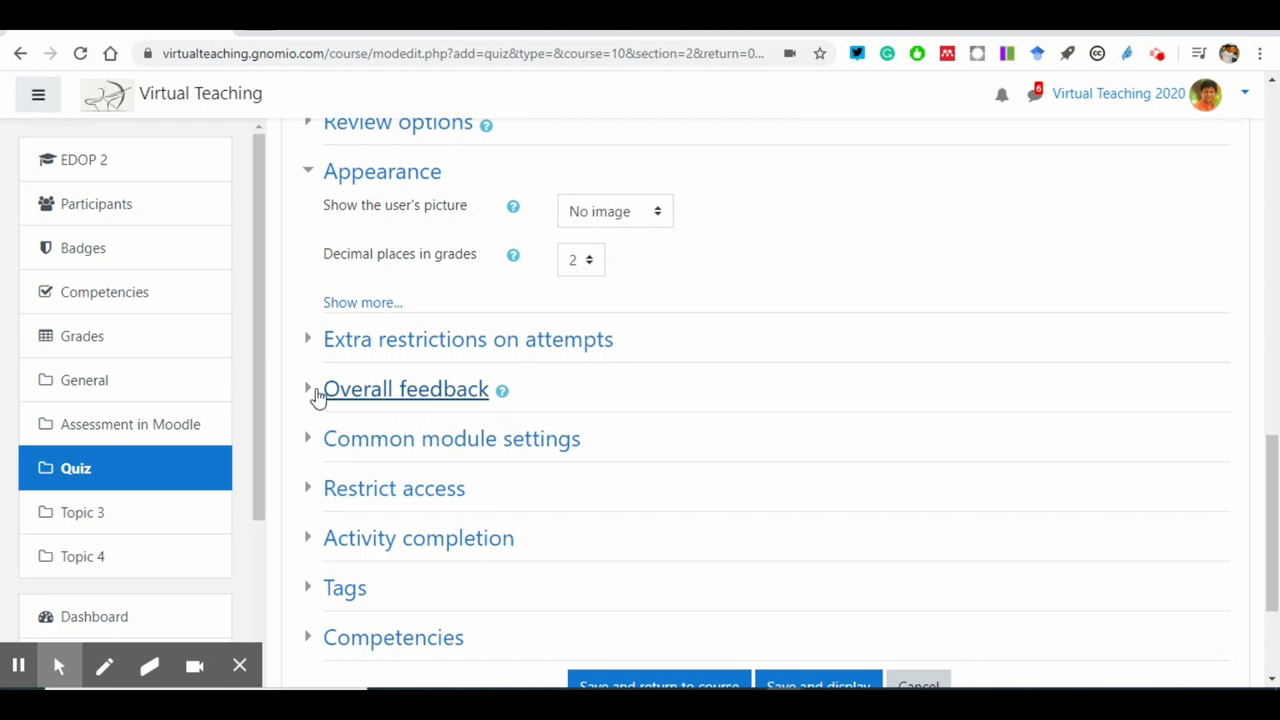
pyautogui.click(325, 400)
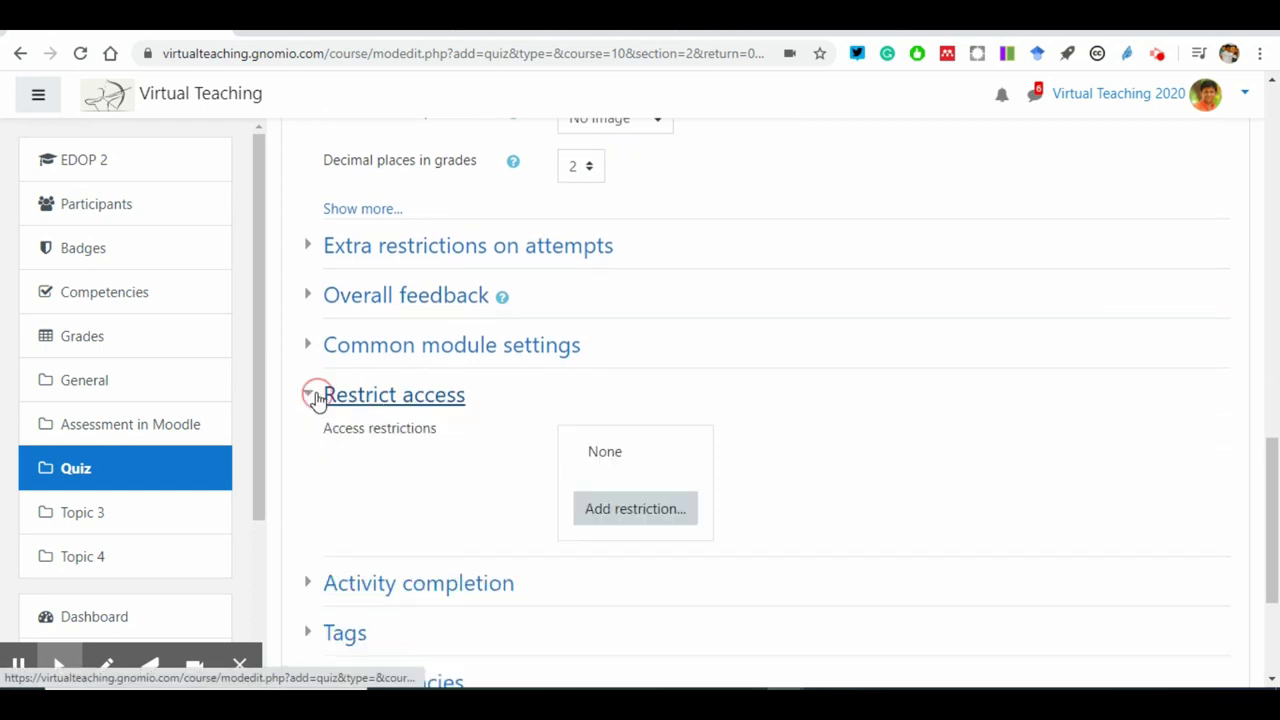
pyautogui.click(833, 498)
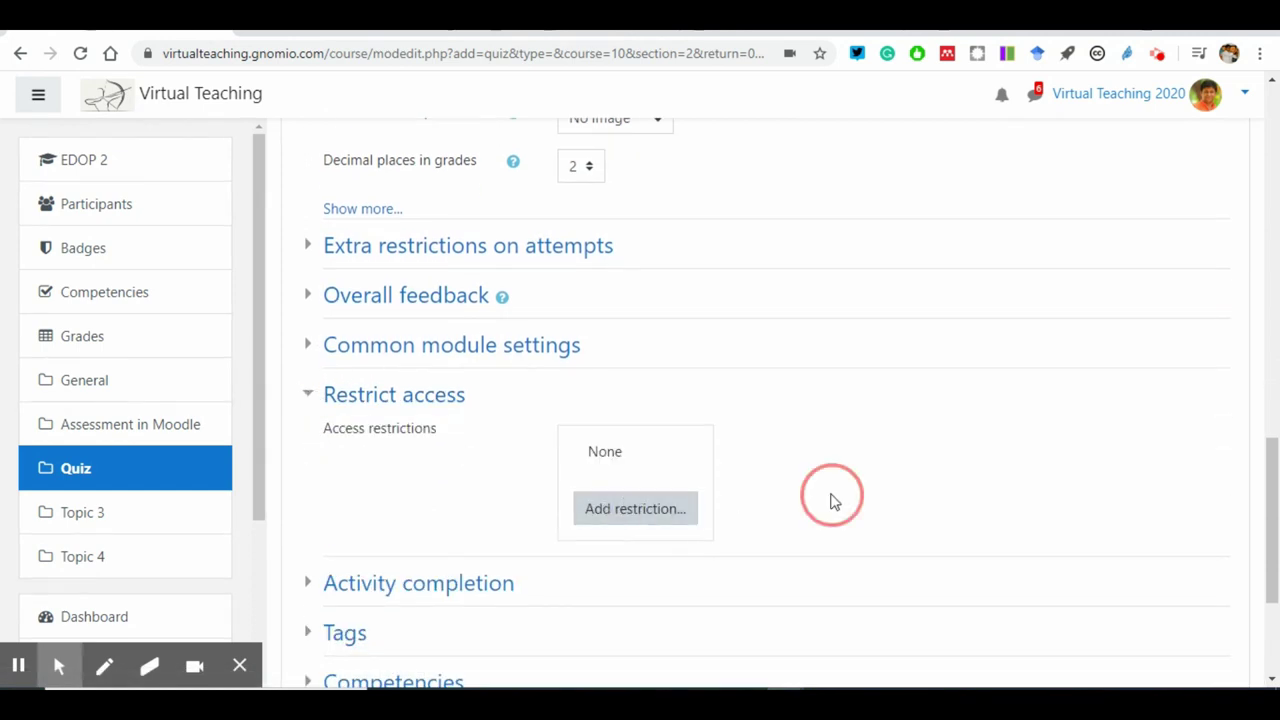
pyautogui.click(307, 398)
pyautogui.scroll(-2, 486, 471)
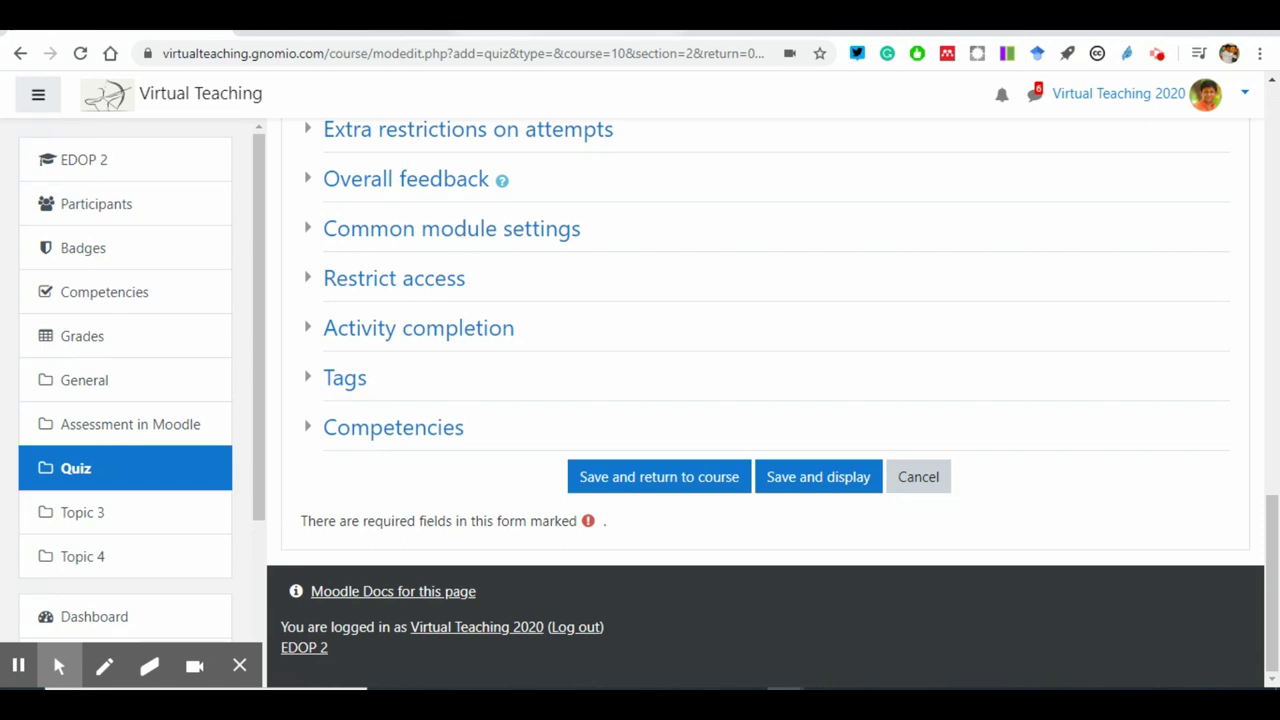
# Step: Save the new General Quiz activity and display its page
pyautogui.hotkey('ctrl', 'Tab')
pyautogui.click(1030, 92)
pyautogui.click(801, 485)
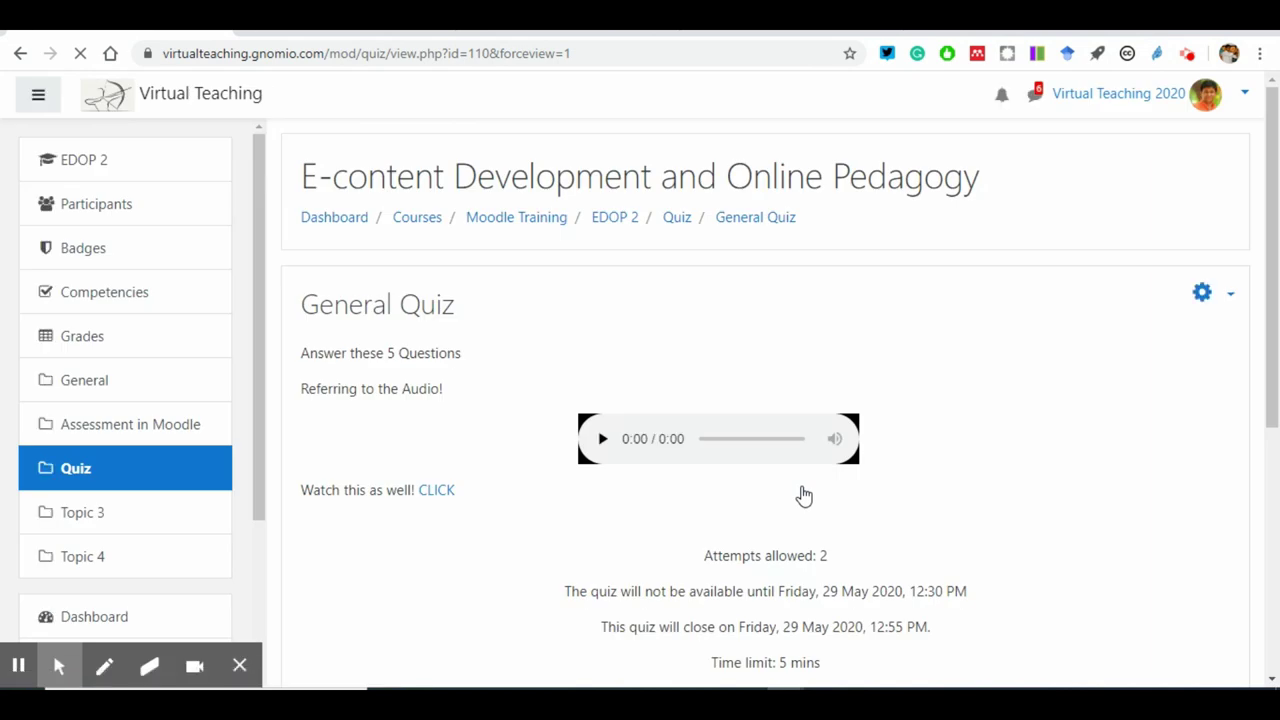
pyautogui.scroll(-2, 790, 505)
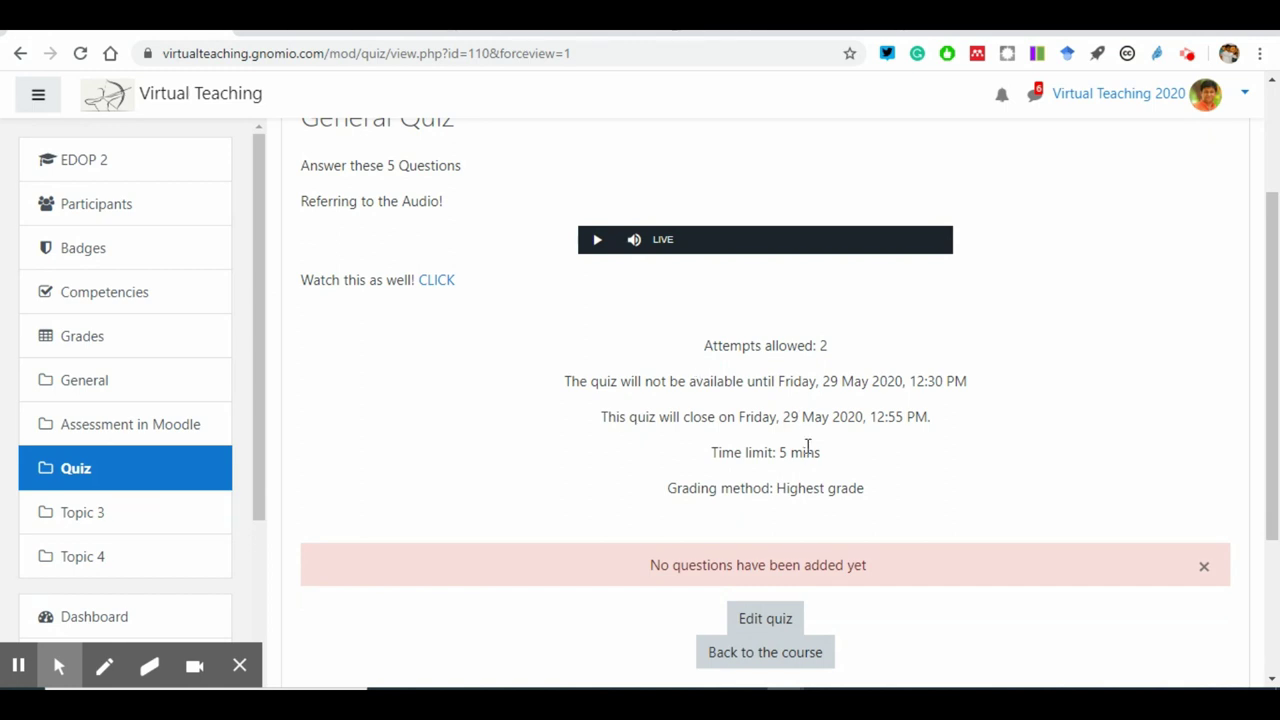
# Step: Switch to Notepad to view the questions in SAMPLE Quiz File maximized, and return to the quiz page in Chrome
pyautogui.hotkey('alt', 'Tab')
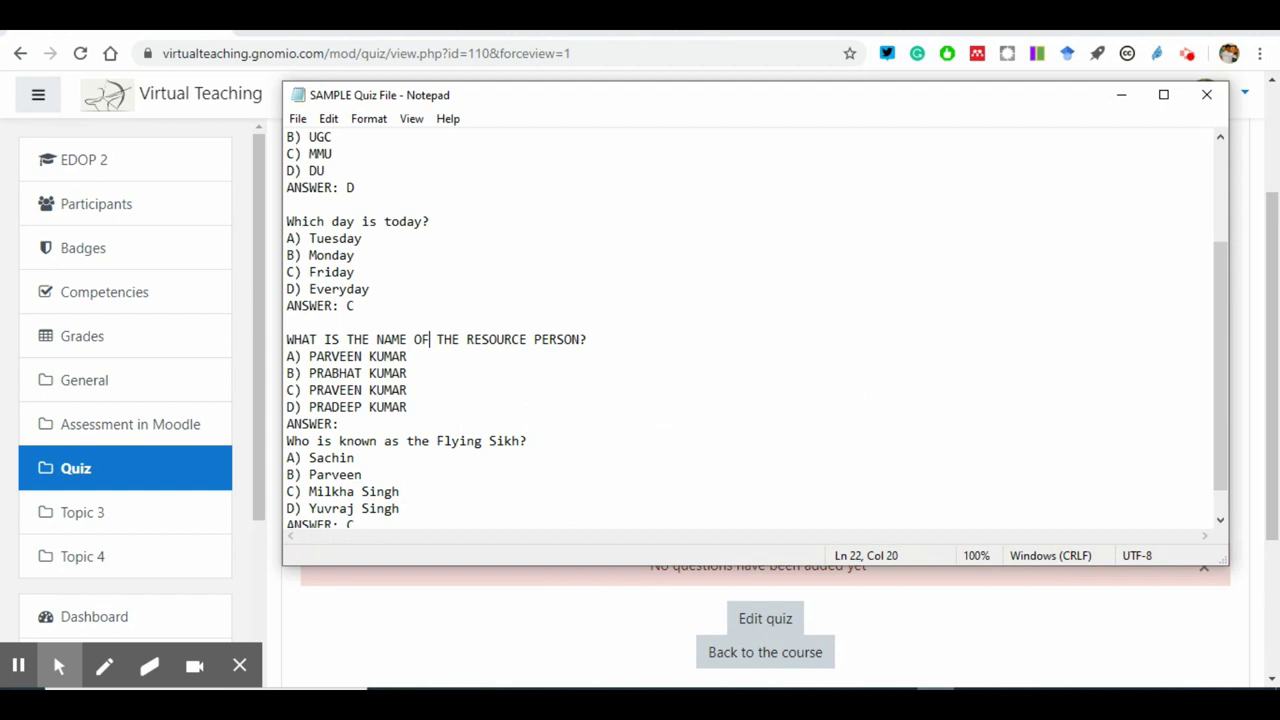
pyautogui.click(1164, 95)
pyautogui.click(257, 274)
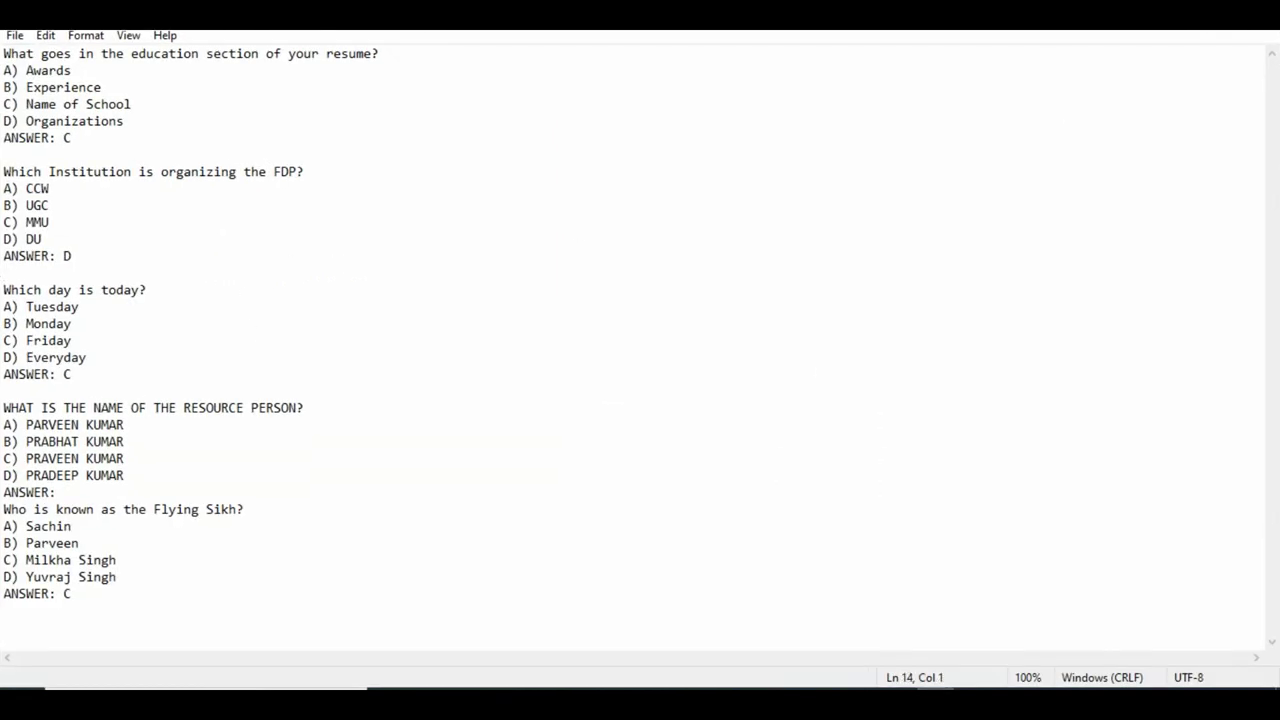
pyautogui.hotkey('alt', 'Tab')
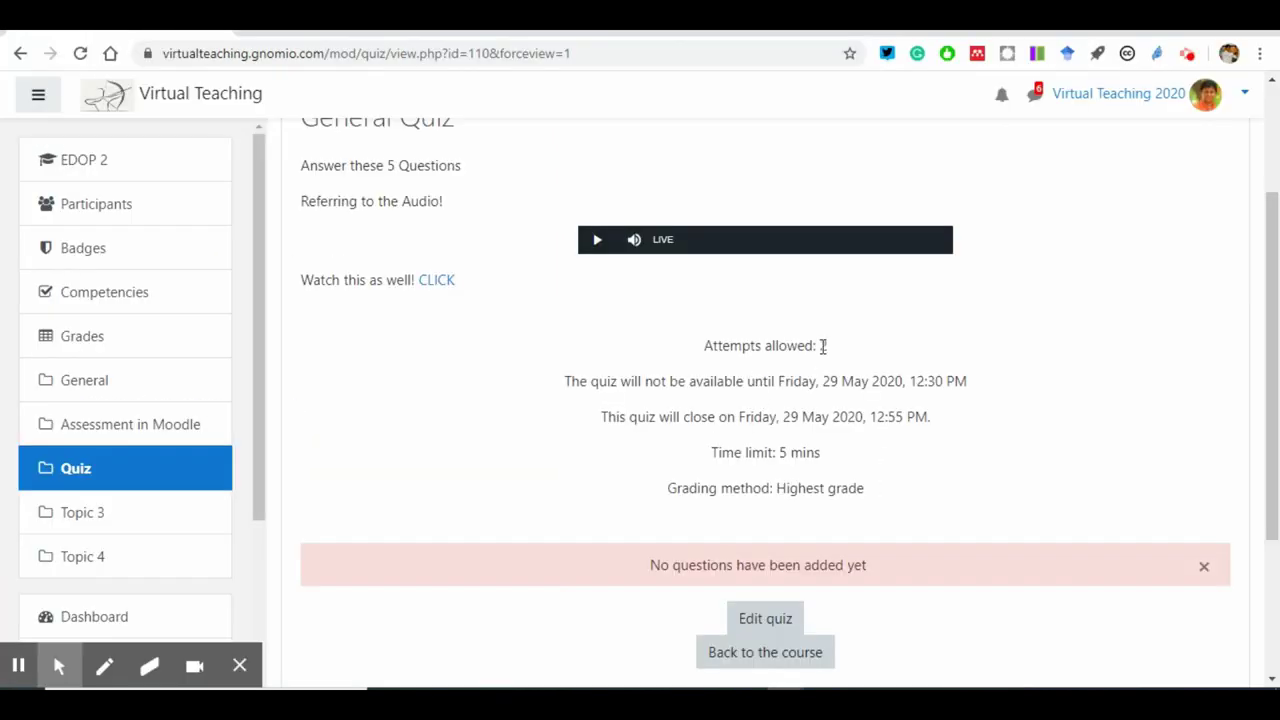
# Step: Review the attempts allowed, opening and closing dates, time limit and grading method on the General Quiz page
pyautogui.moveTo(816, 346); pyautogui.dragTo(834, 349)
pyautogui.moveTo(566, 382); pyautogui.dragTo(971, 384)
pyautogui.click(971, 384)
pyautogui.moveTo(602, 418); pyautogui.dragTo(928, 418)
pyautogui.click(971, 443)
pyautogui.moveTo(620, 381); pyautogui.dragTo(907, 415)
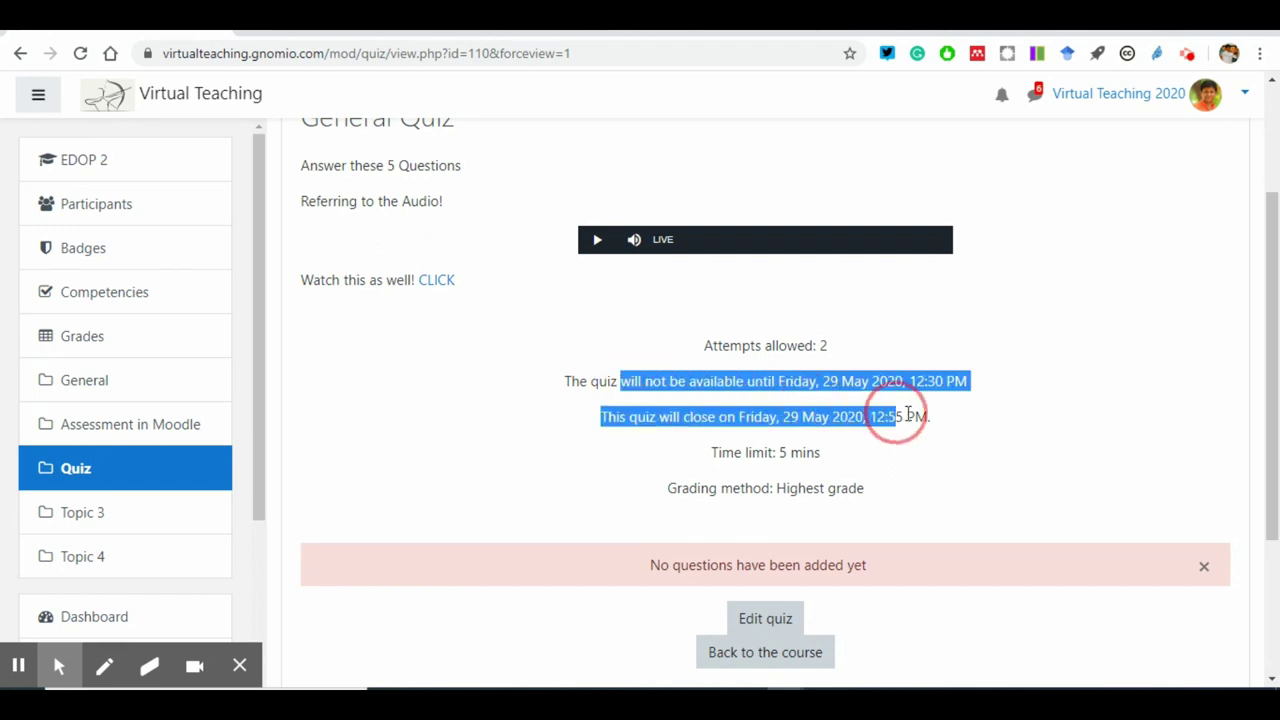
pyautogui.click(836, 462)
pyautogui.moveTo(838, 462); pyautogui.dragTo(714, 446)
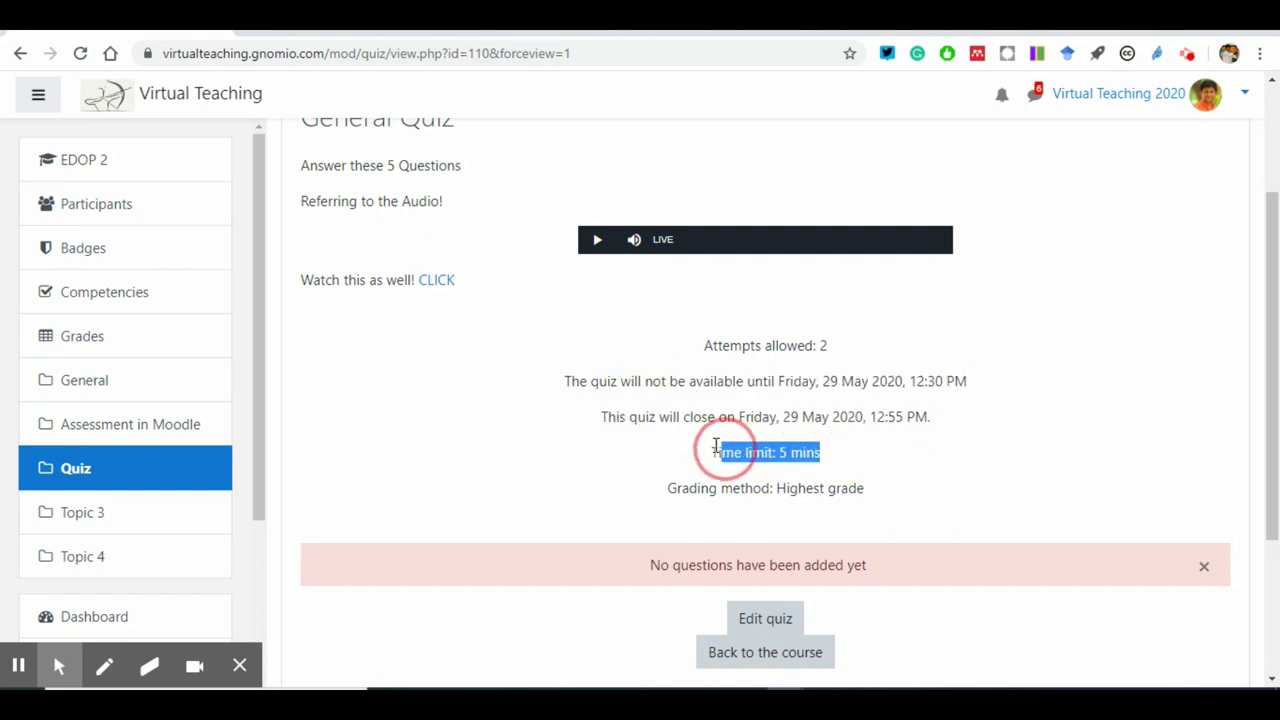
pyautogui.moveTo(880, 494); pyautogui.dragTo(530, 355)
pyautogui.click(528, 355)
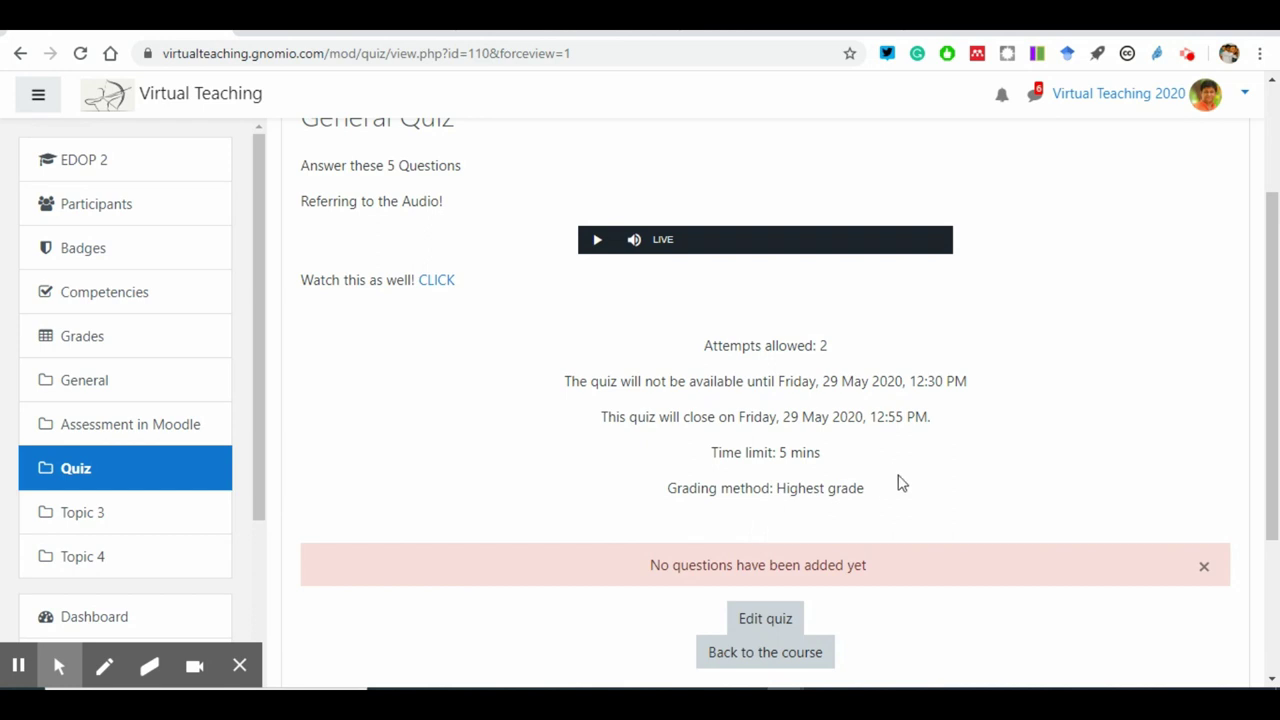
# Step: Test the audio player in the quiz description by playing and pausing it
pyautogui.scroll(-3, 900, 480)
pyautogui.scroll(4, 1010, 522)
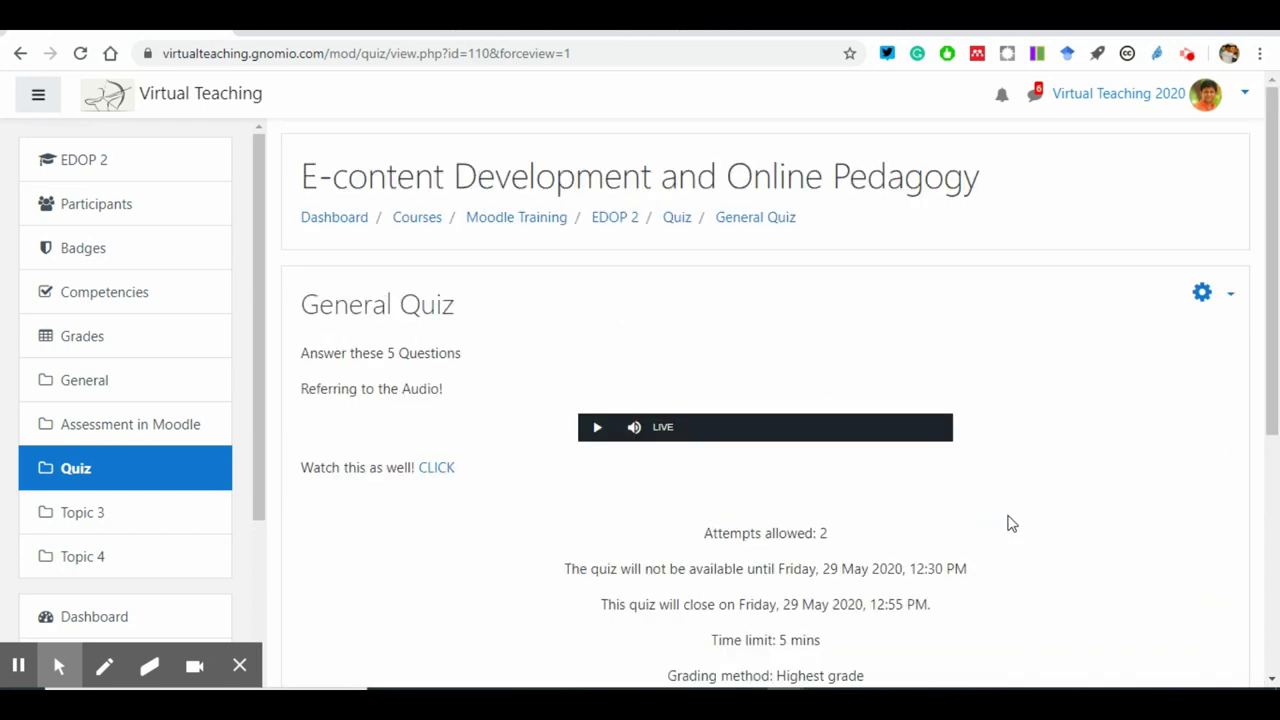
pyautogui.click(593, 430)
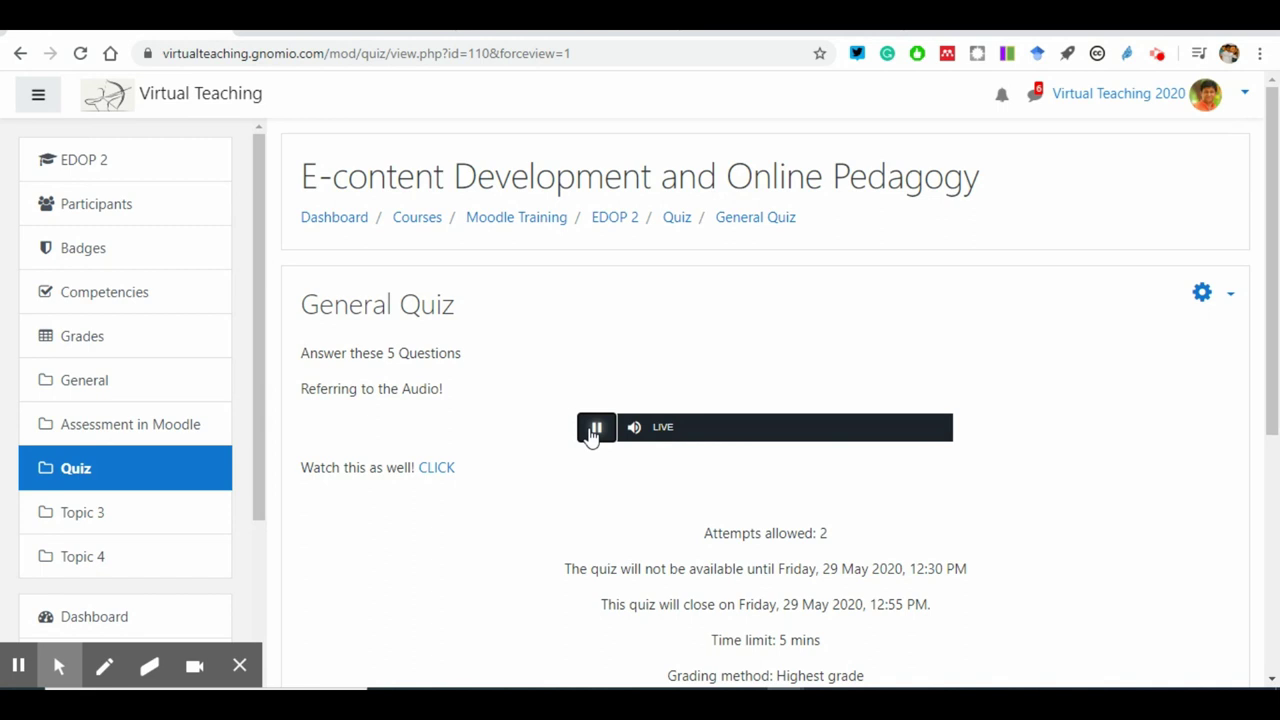
pyautogui.click(594, 429)
pyautogui.scroll(-1, 672, 545)
# Step: Check the notice about the quiz's questions and open the General Quiz for editing
pyautogui.scroll(-3, 672, 545)
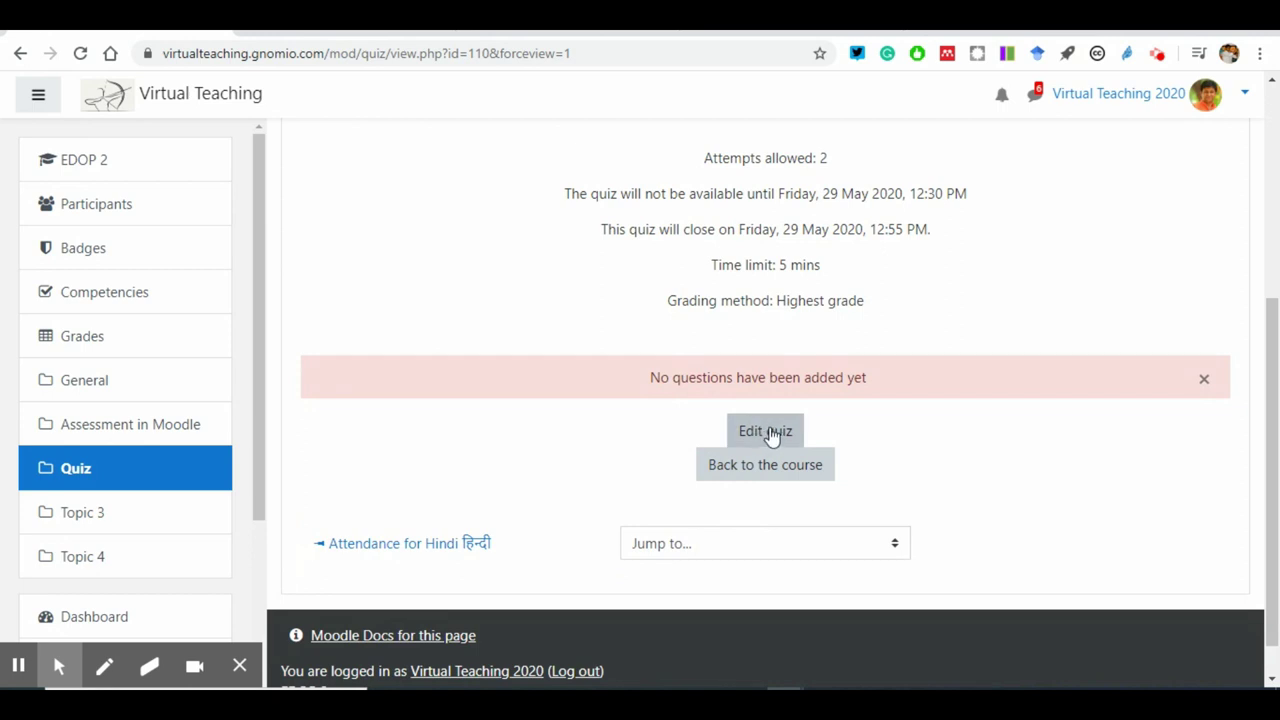
pyautogui.scroll(1, 779, 447)
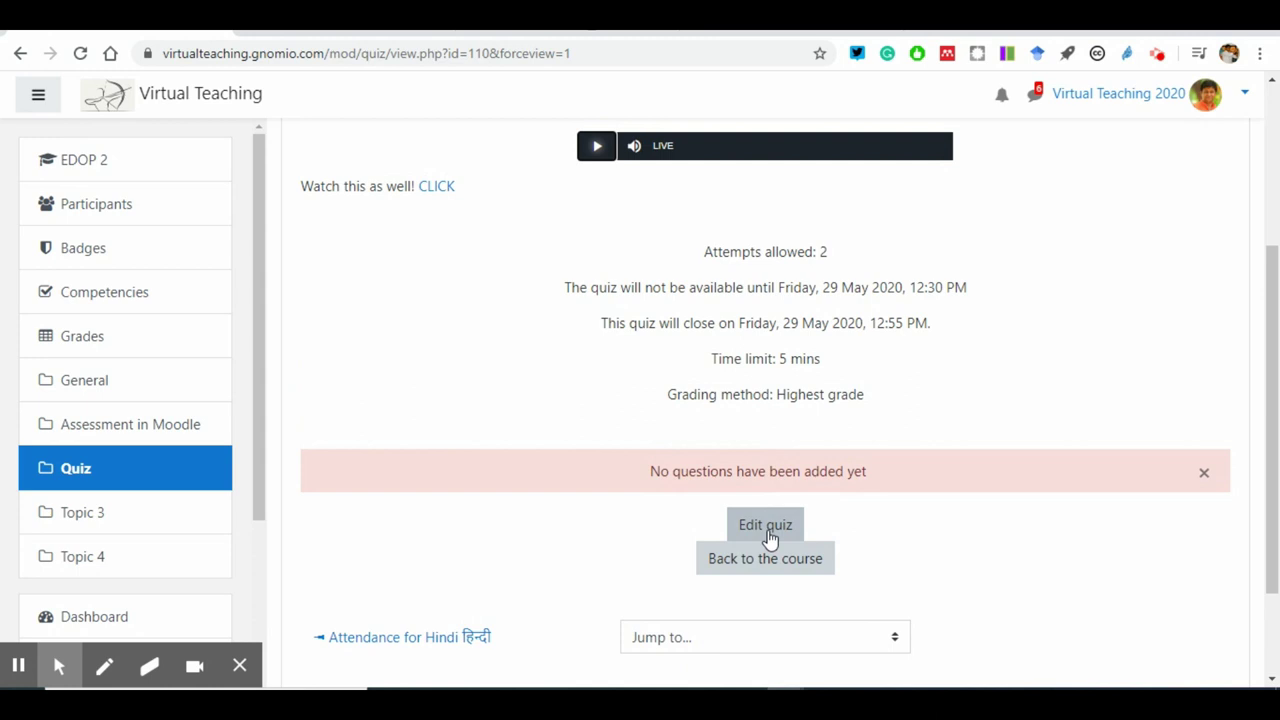
pyautogui.click(842, 418)
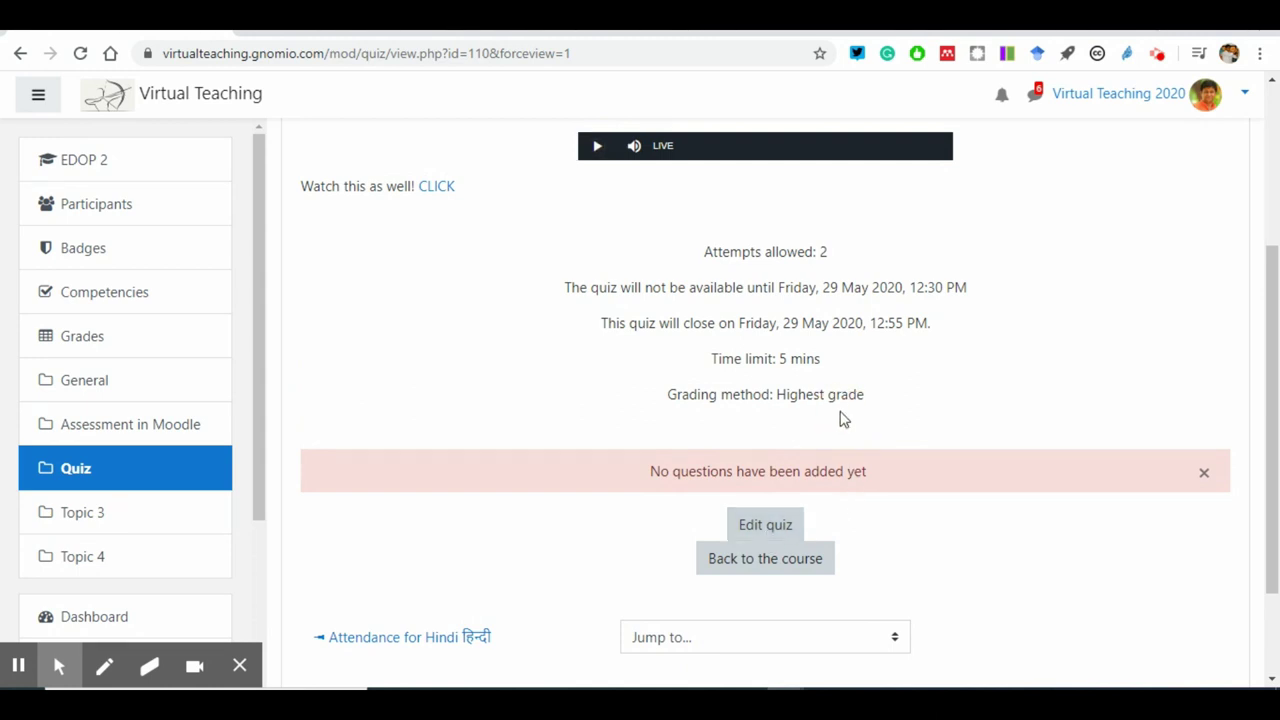
pyautogui.click(622, 467)
pyautogui.moveTo(622, 470)
pyautogui.mouseDown()
pyautogui.moveTo(900, 471)
pyautogui.moveTo(615, 482)
pyautogui.mouseUp()
pyautogui.click(914, 477)
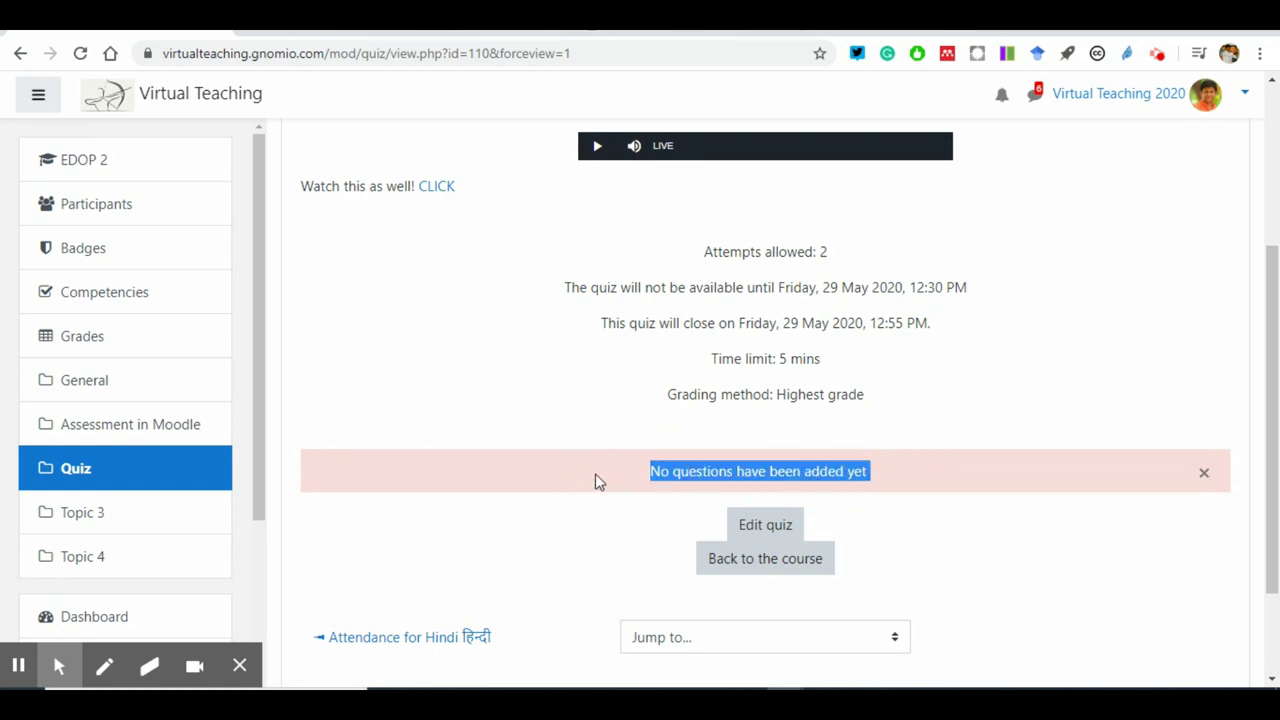
pyautogui.click(596, 477)
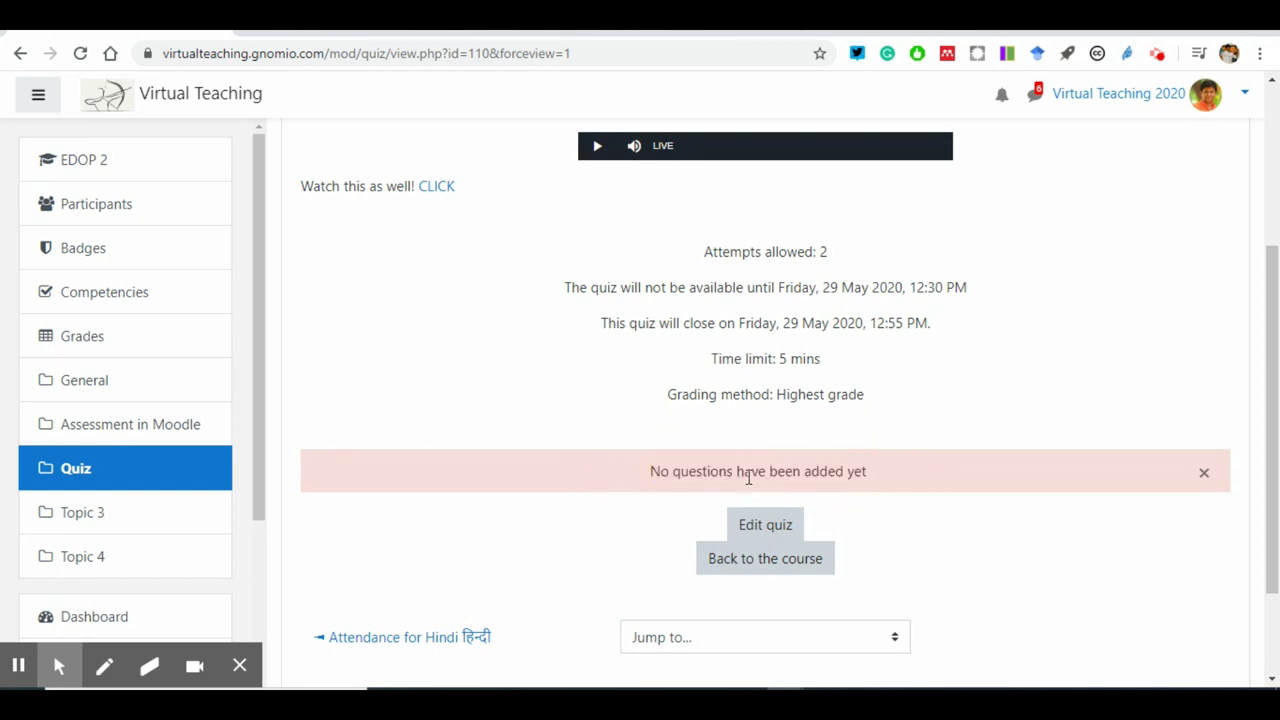
pyautogui.click(774, 527)
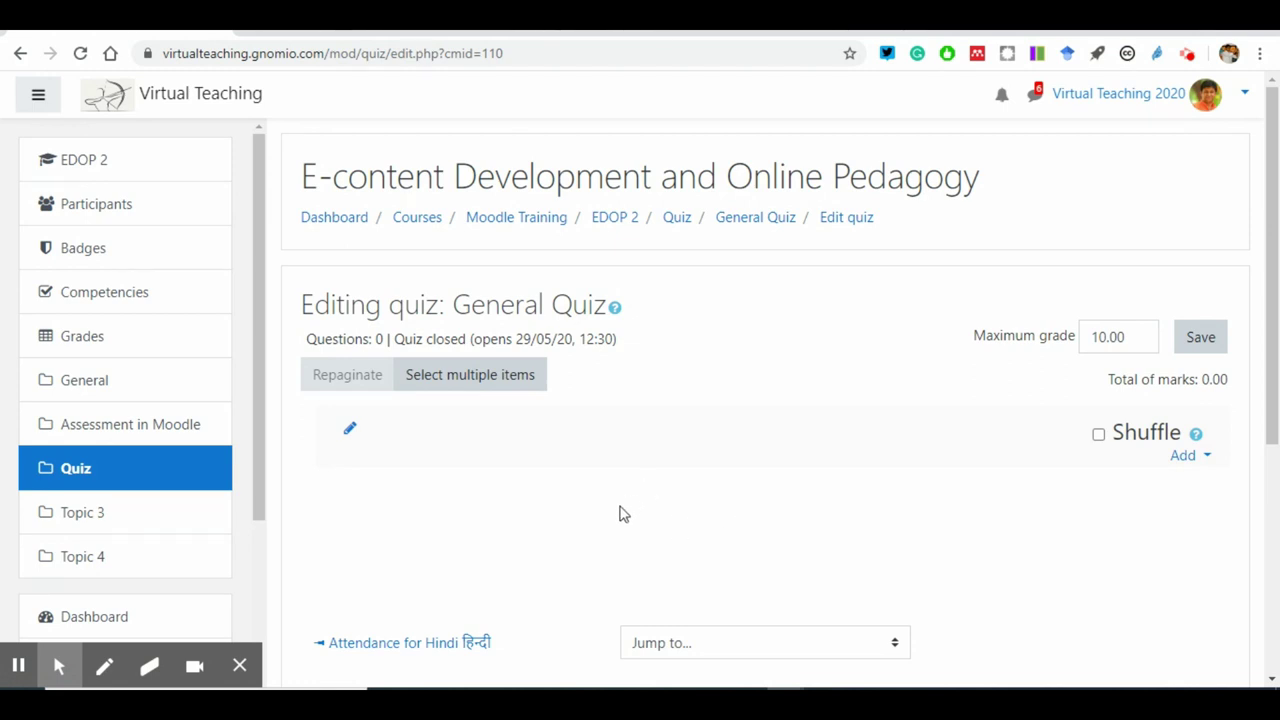
# Step: Switch to Google Meet to read the latest chat messages and return to the quiz editing page
pyautogui.click(583, 30)
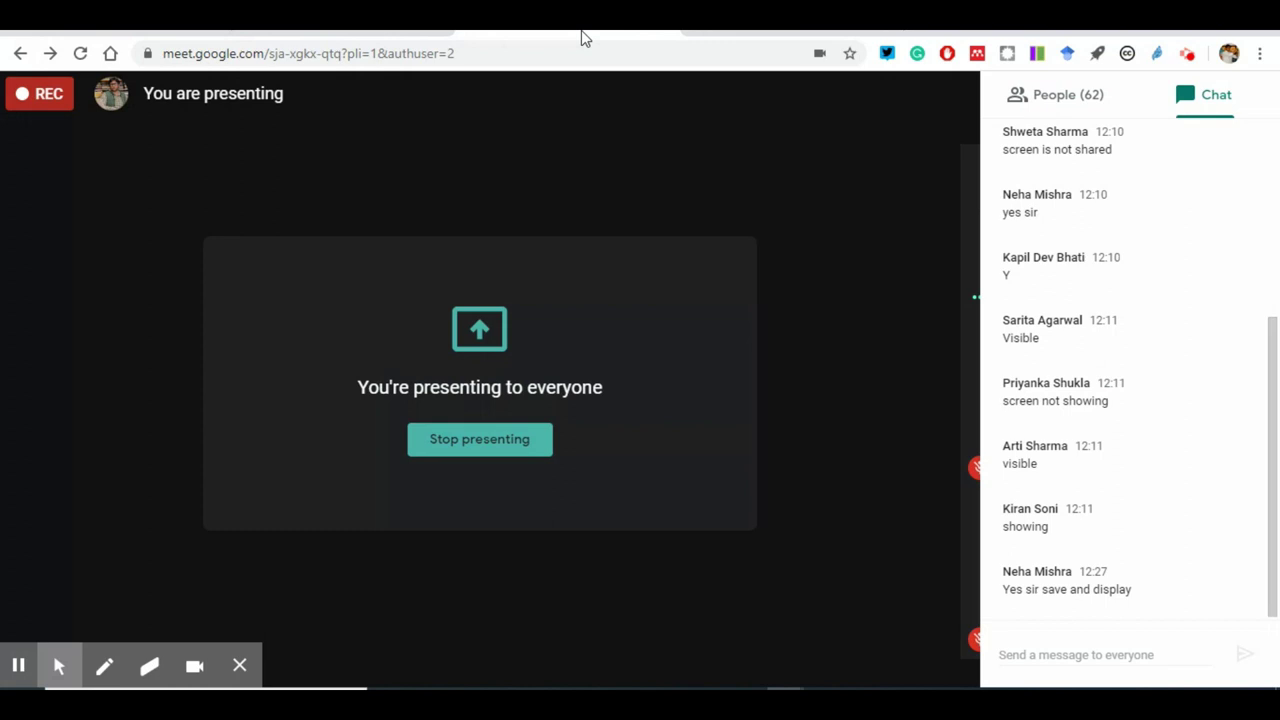
pyautogui.scroll(-2, 1014, 606)
pyautogui.click(150, 30)
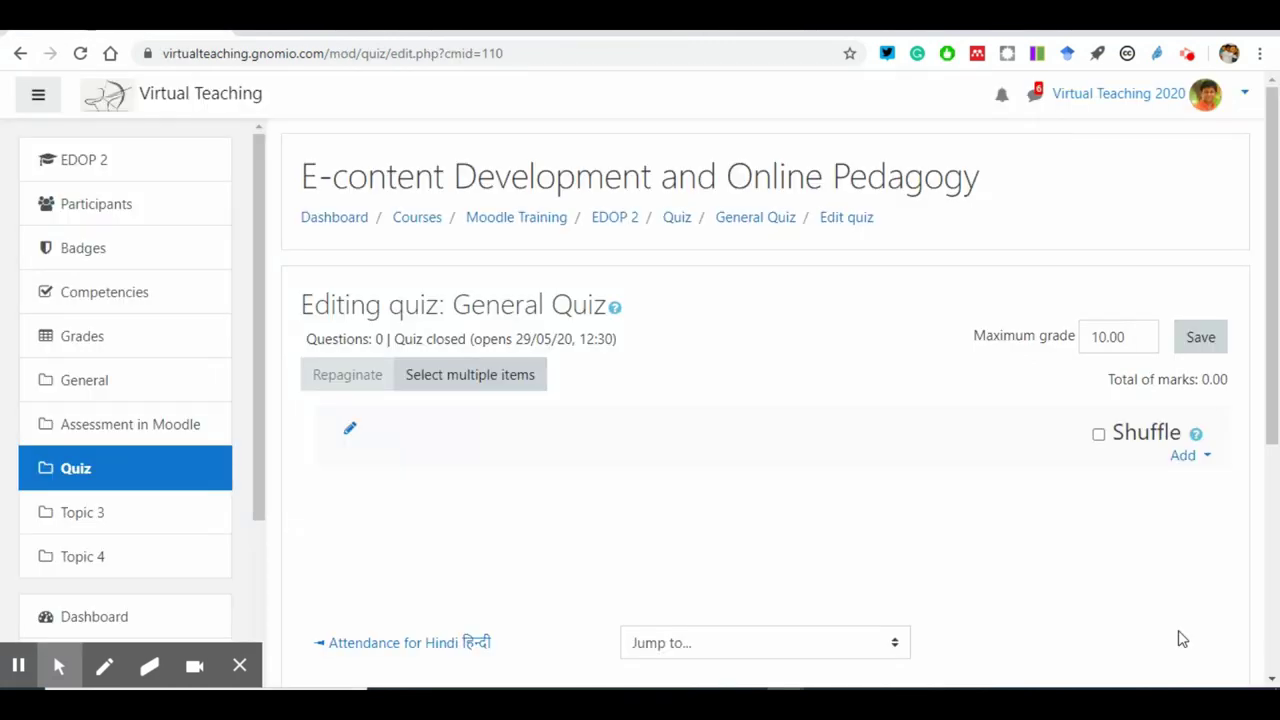
# Step: Check the options for adding questions to the General Quiz and start adding a new question
pyautogui.click(1208, 458)
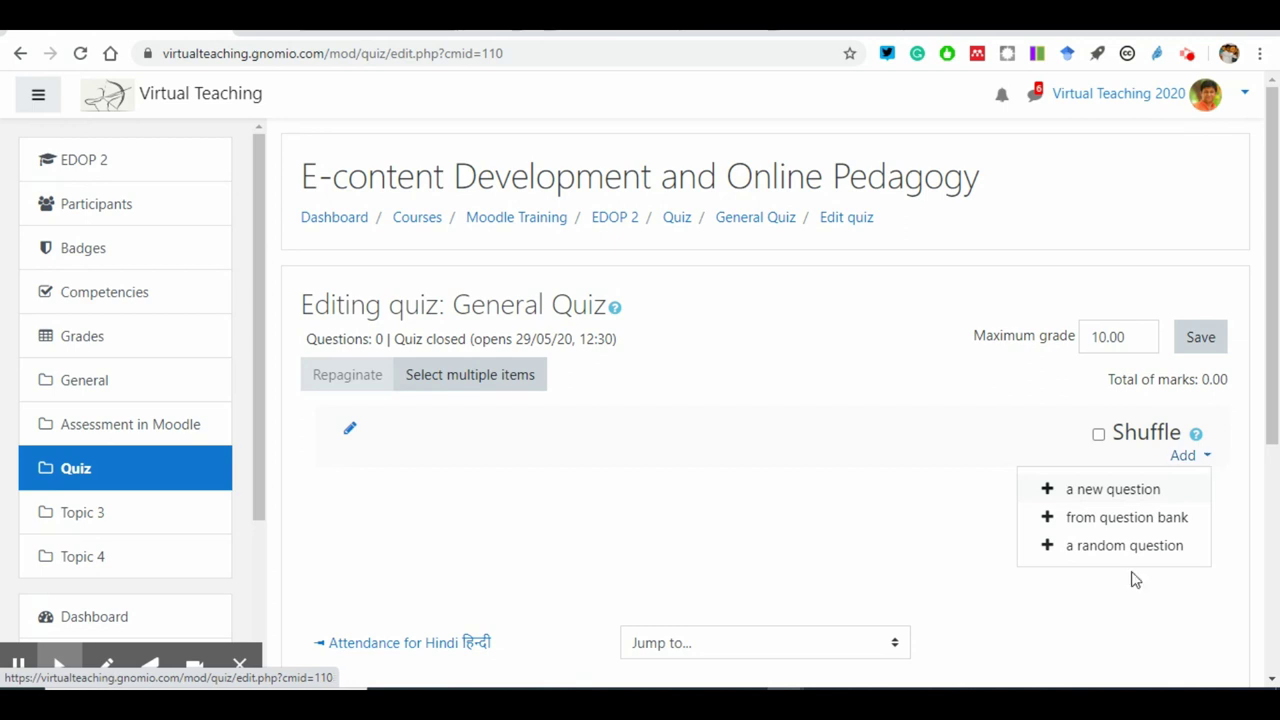
pyautogui.click(1083, 612)
pyautogui.click(1188, 456)
pyautogui.click(1114, 482)
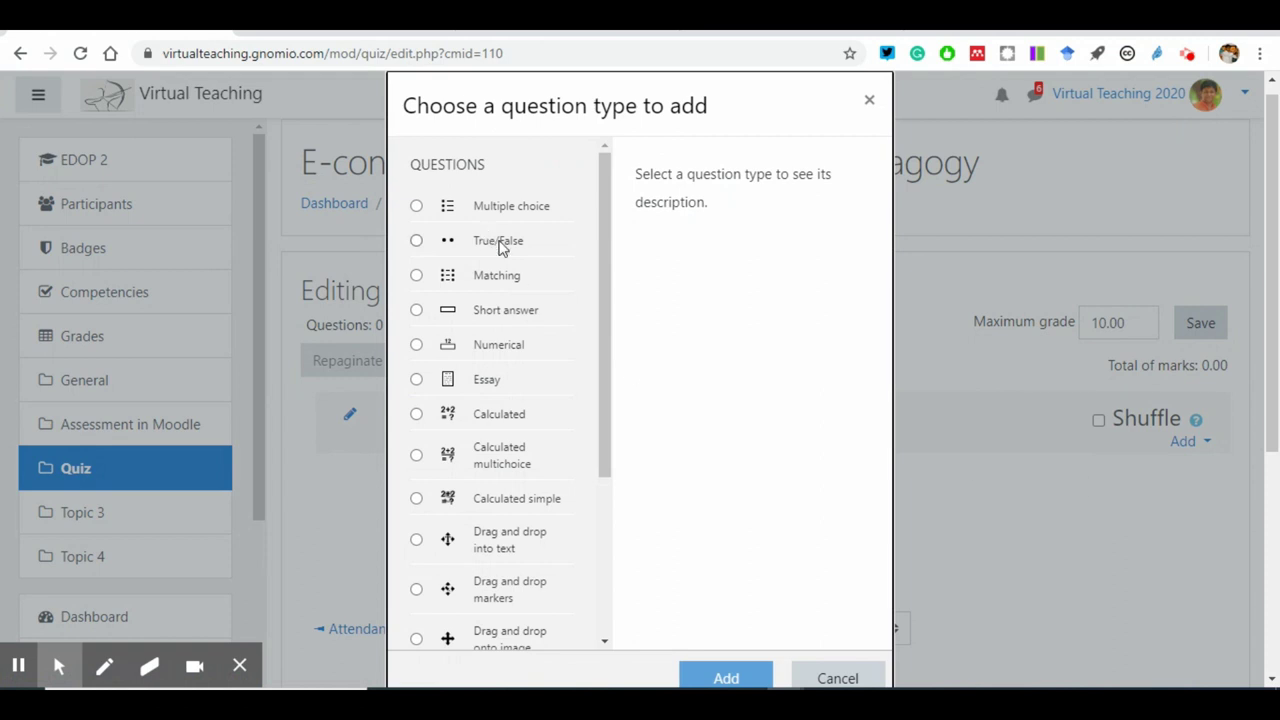
# Step: Enlarge the page and look through the available question types, from Multiple choice down to Description
pyautogui.click(610, 176)
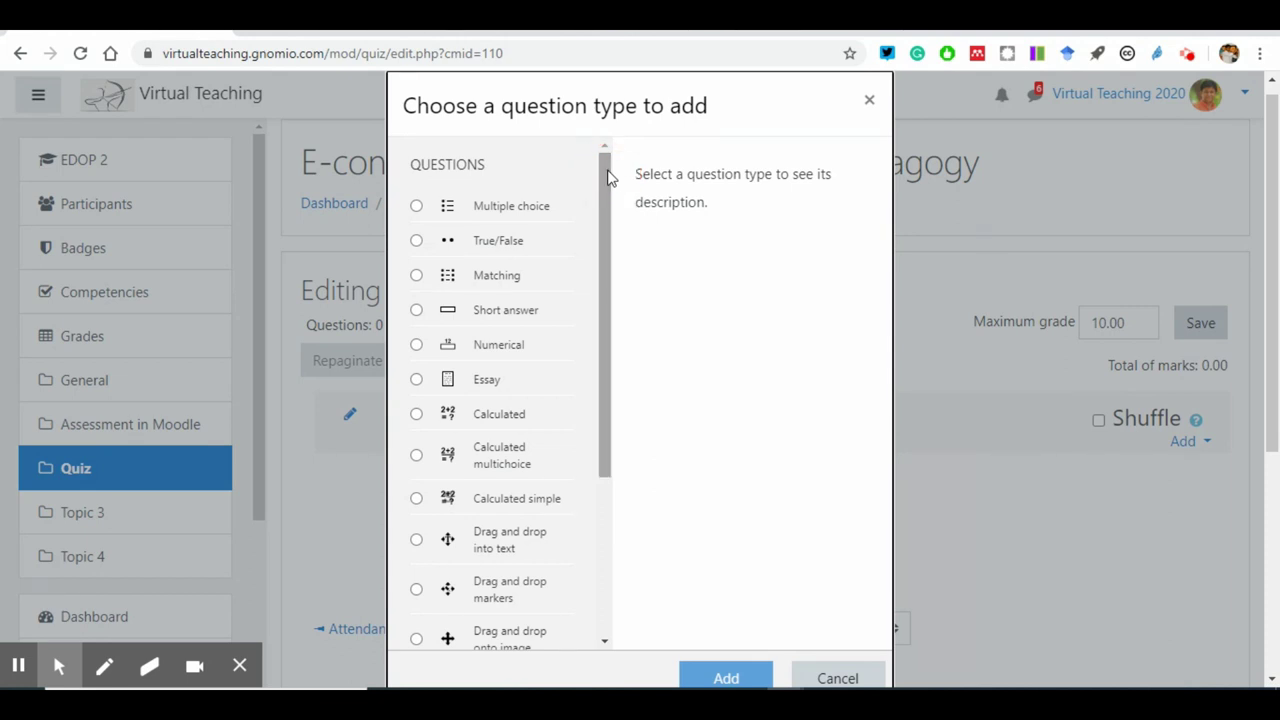
pyautogui.hotkey('ctrl', '+')
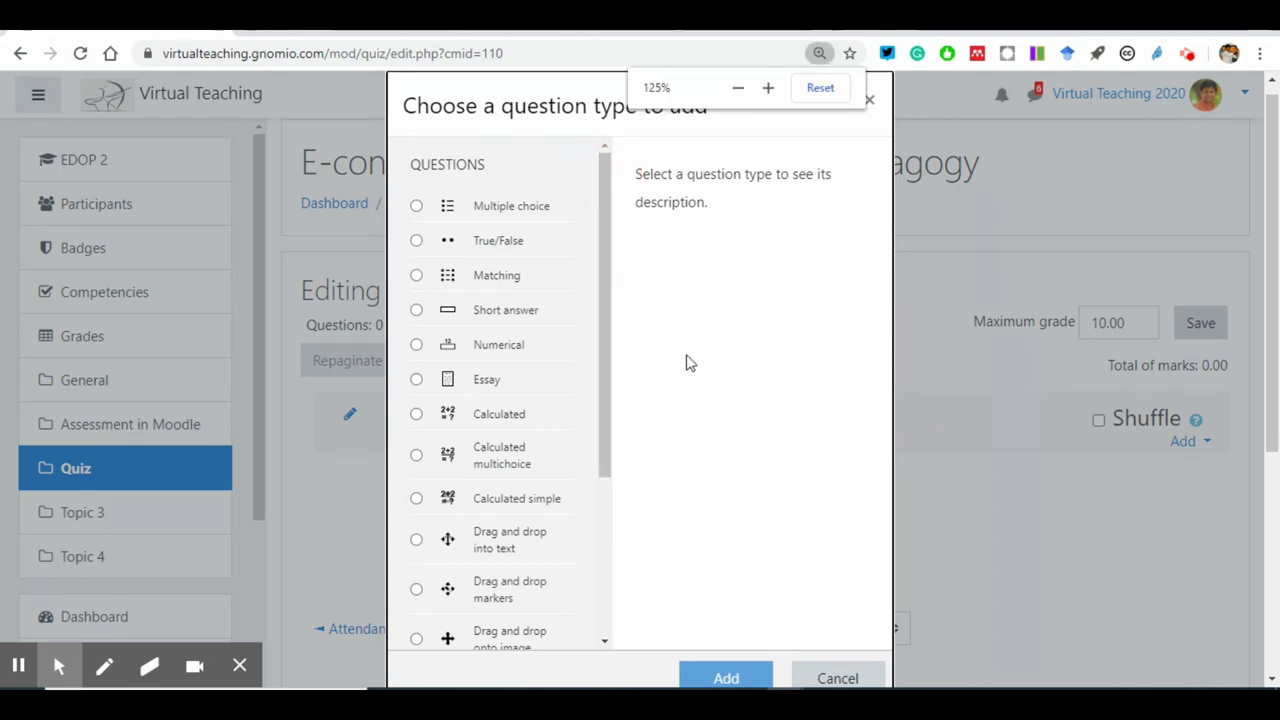
pyautogui.hotkey('ctrl', '+')
pyautogui.hotkey('ctrl', '+')
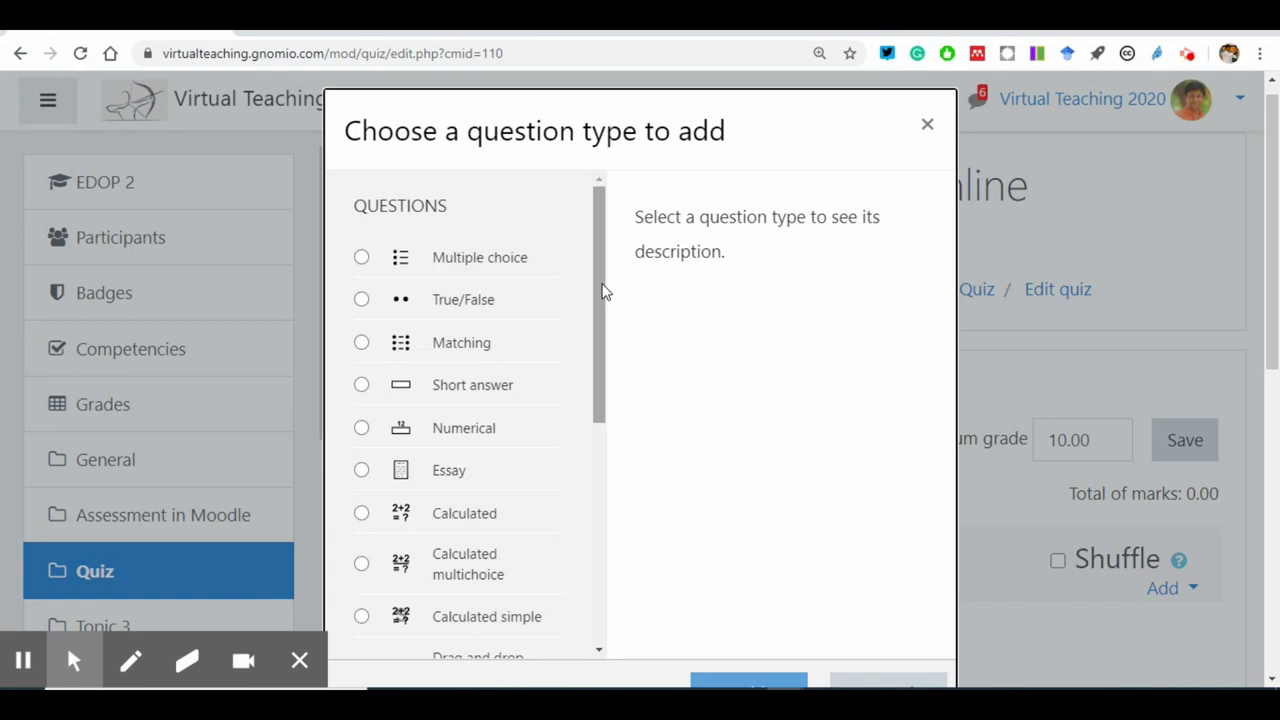
pyautogui.moveTo(601, 305); pyautogui.dragTo(604, 443)
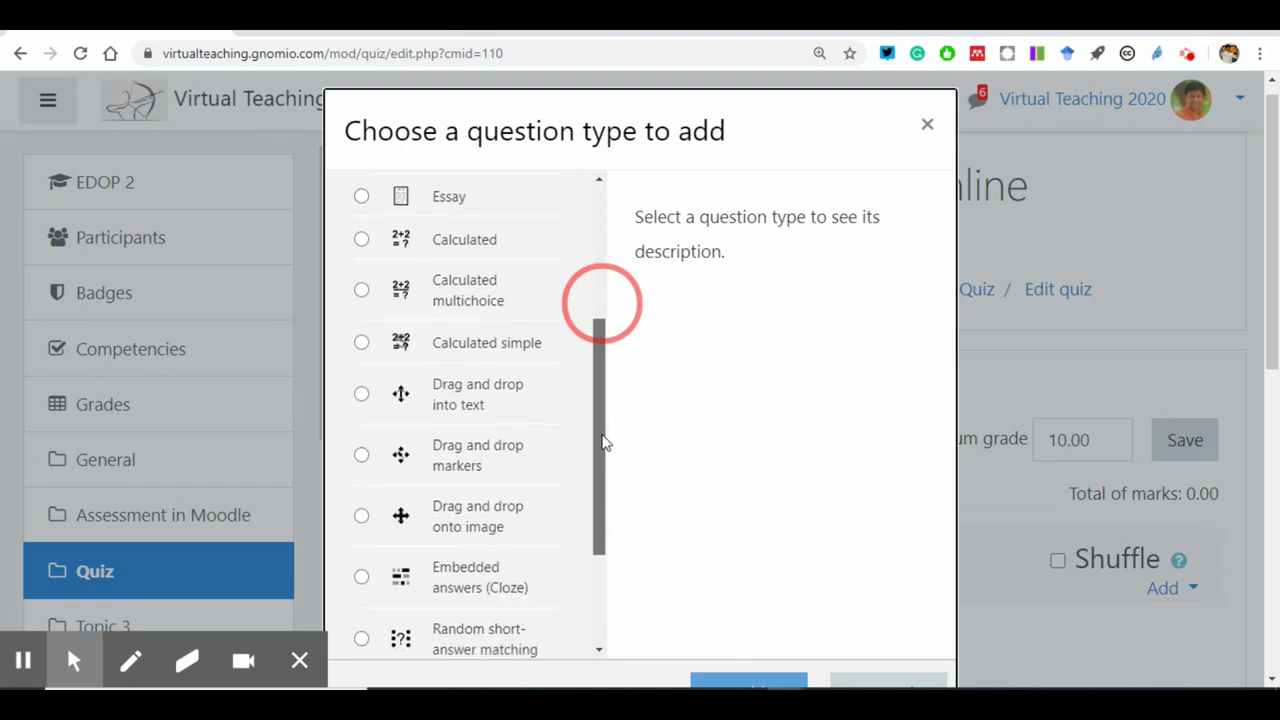
pyautogui.moveTo(600, 339); pyautogui.dragTo(597, 432)
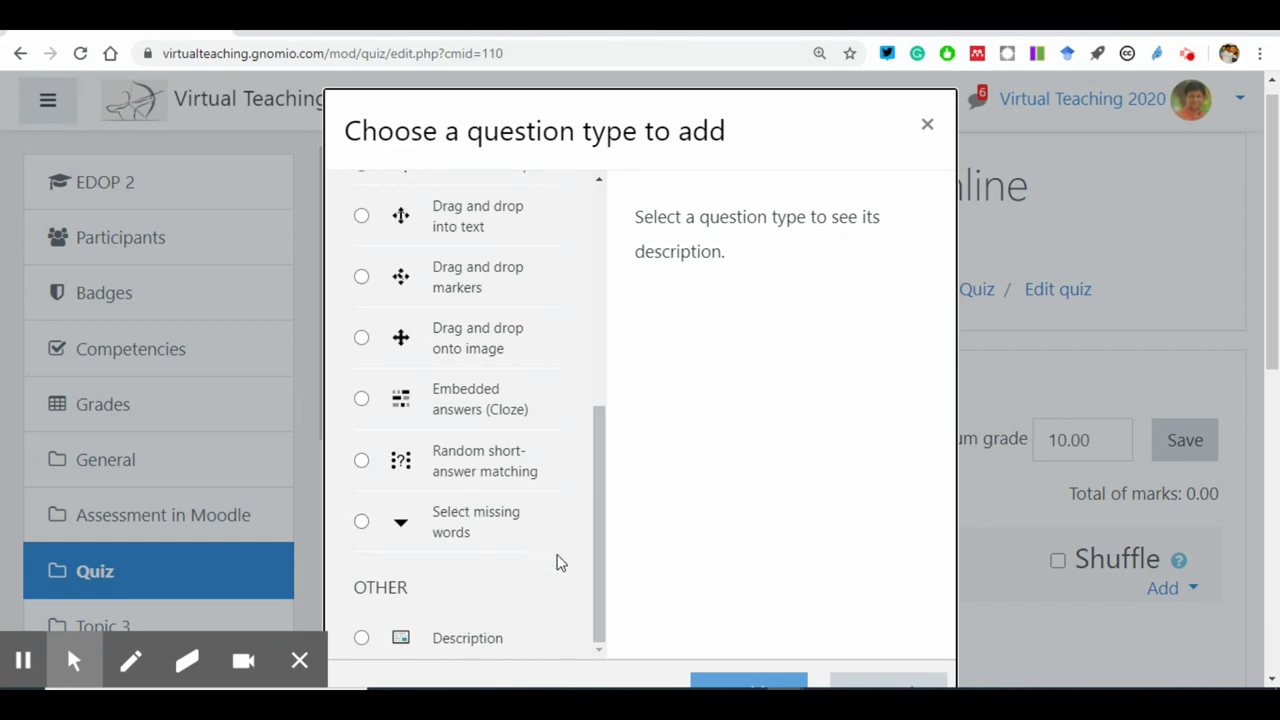
pyautogui.click(597, 500)
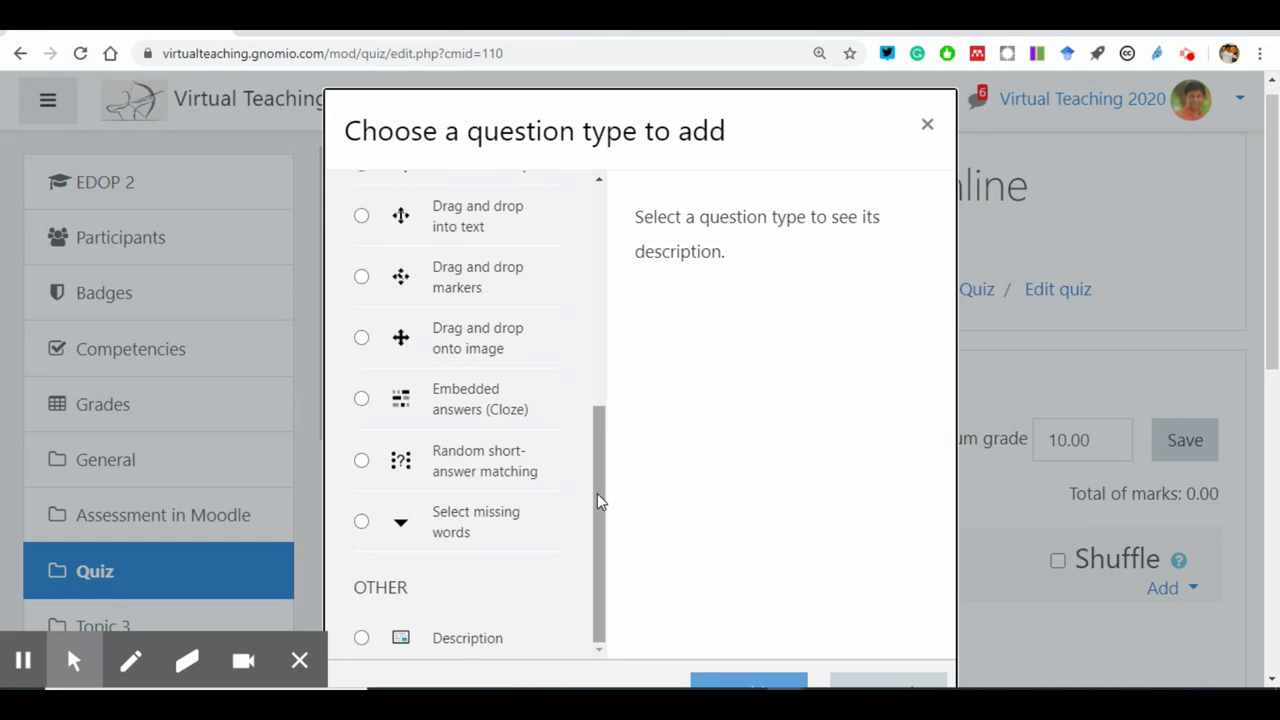
pyautogui.moveTo(597, 493); pyautogui.dragTo(613, 244)
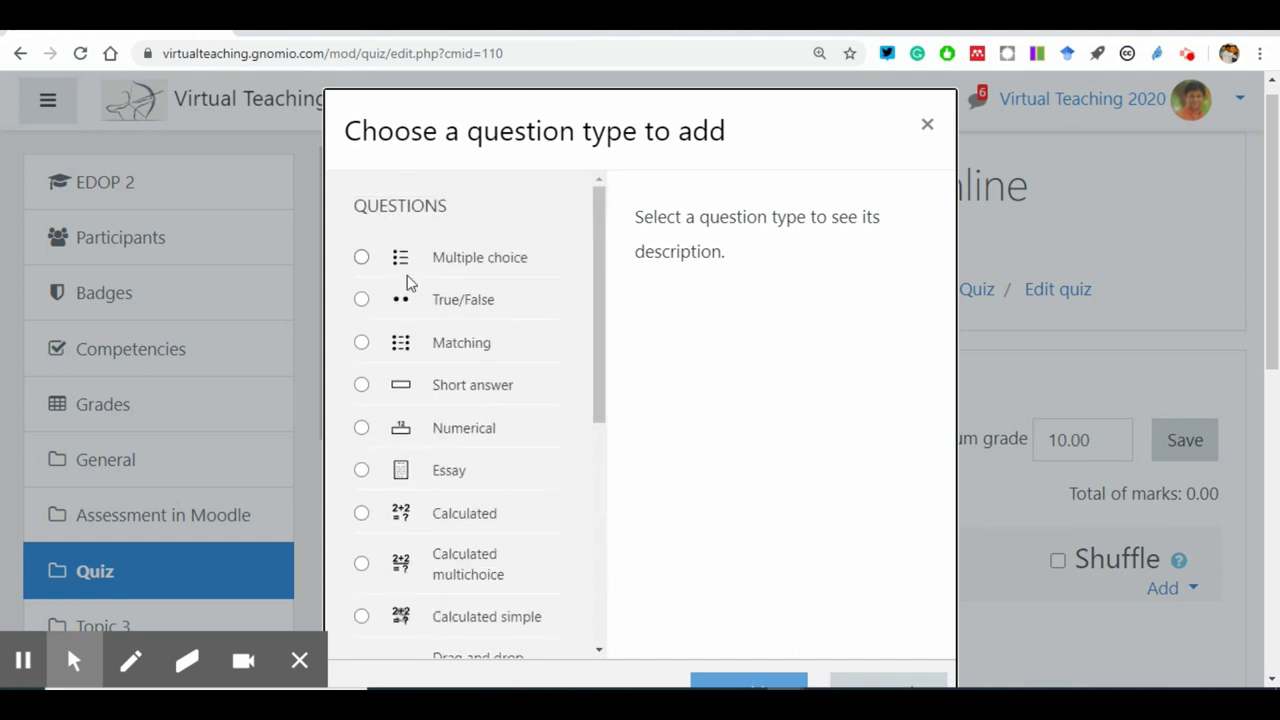
# Step: Choose Multiple choice as the question type and add it to the quiz
pyautogui.click(365, 257)
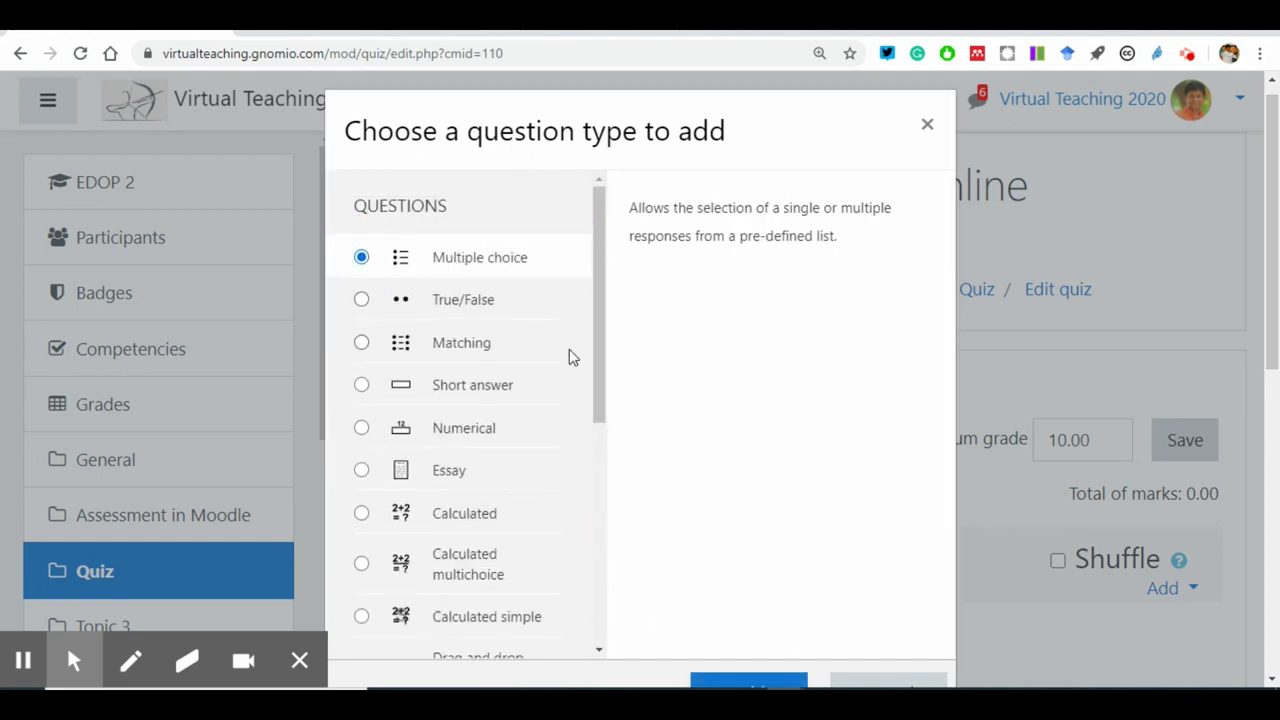
pyautogui.scroll(-1, 748, 406)
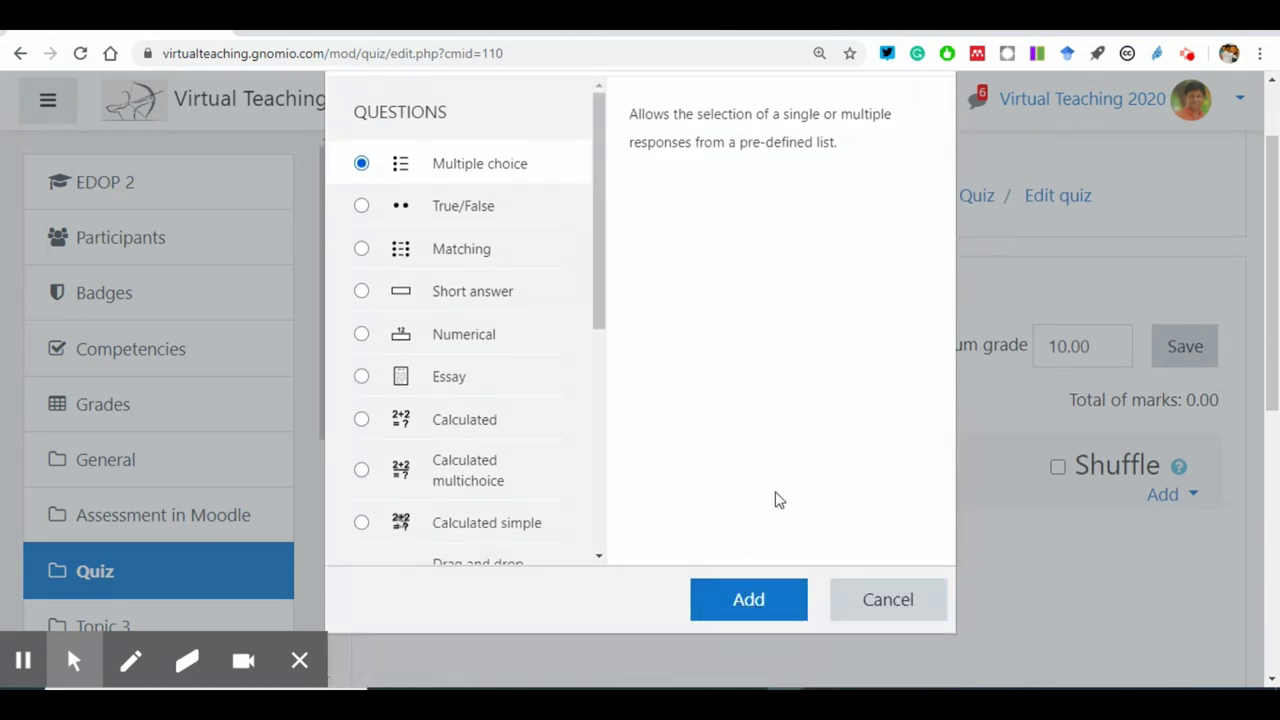
pyautogui.click(743, 604)
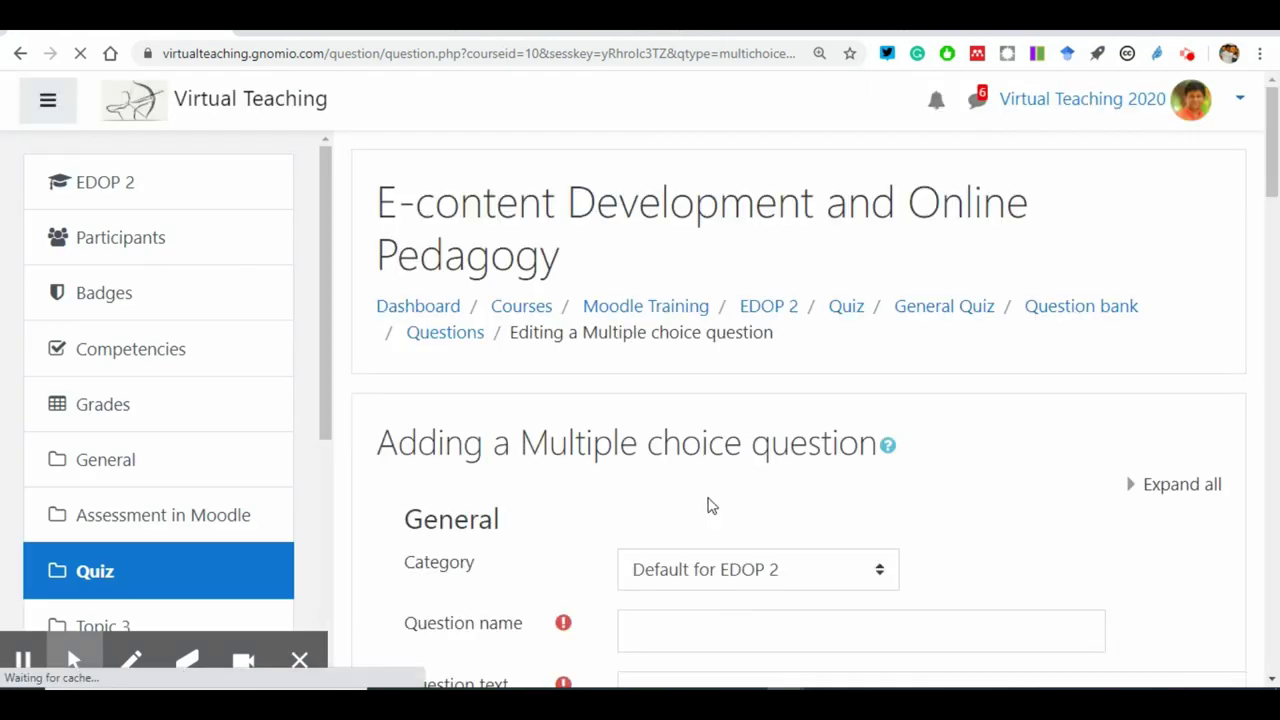
# Step: Set the multiple choice question's category to Default for General Quiz
pyautogui.scroll(-1, 690, 495)
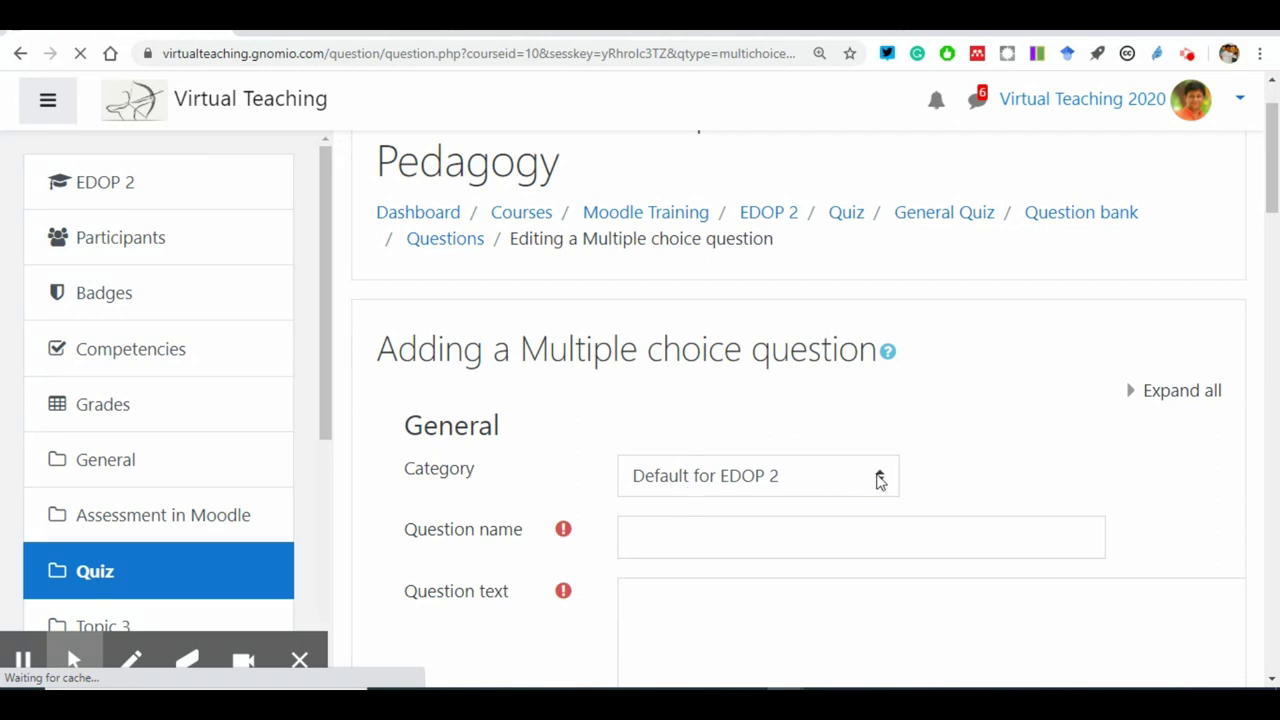
pyautogui.scroll(-2, 879, 480)
pyautogui.click(836, 290)
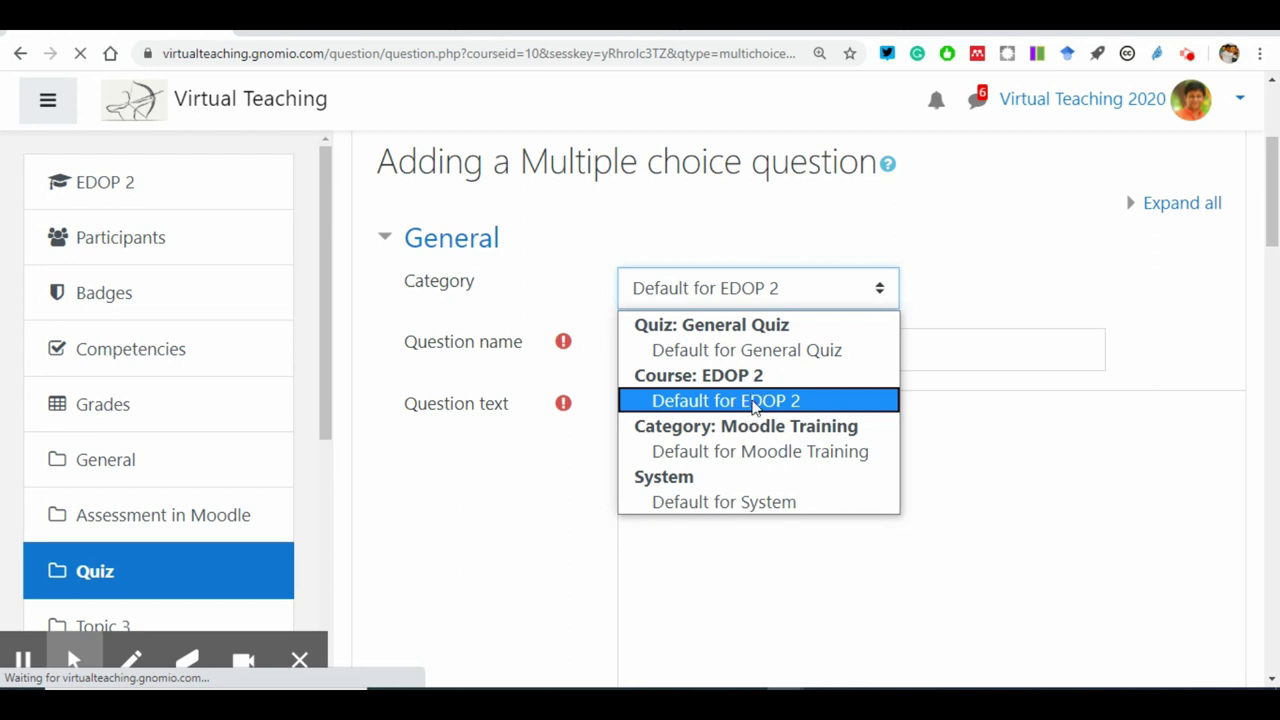
pyautogui.click(755, 402)
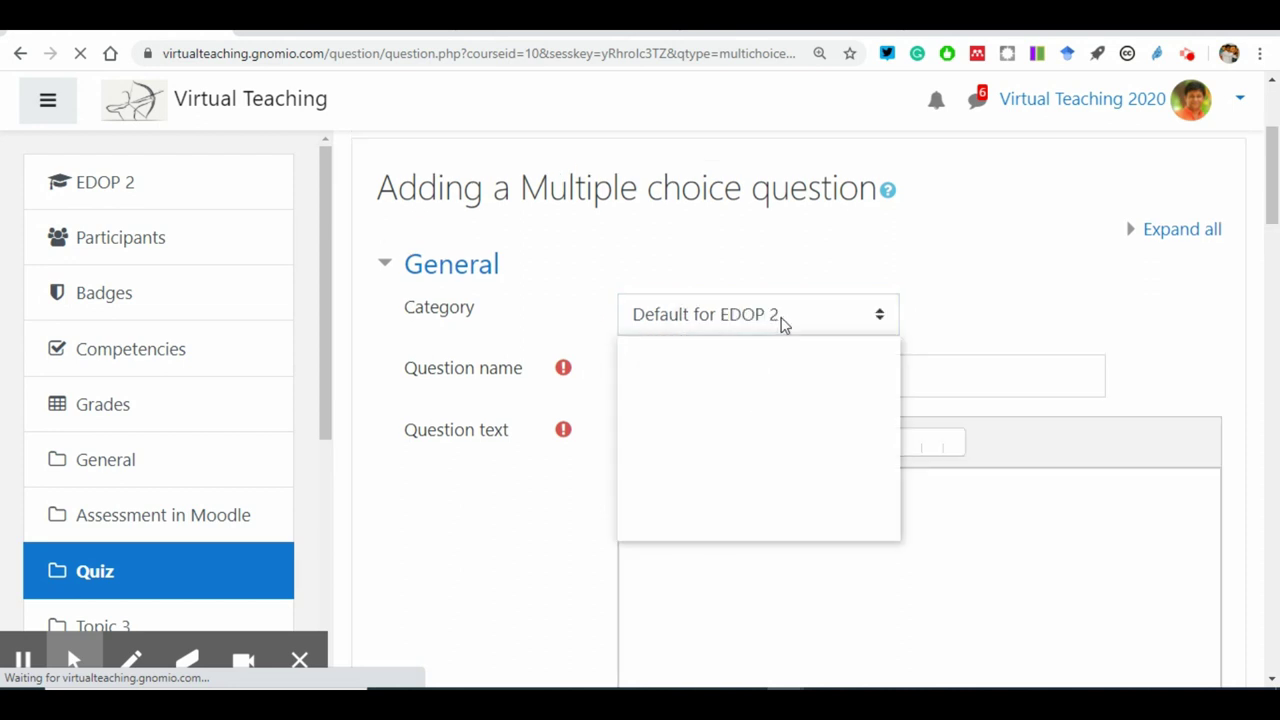
pyautogui.click(882, 318)
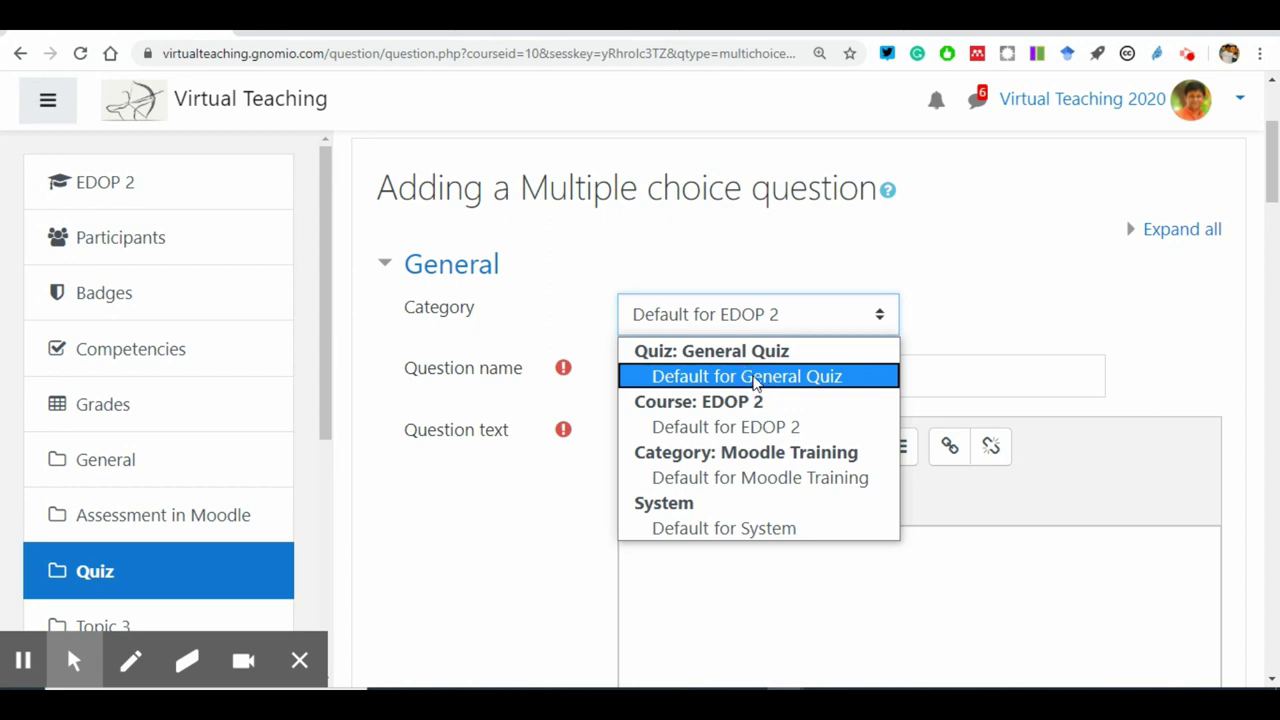
pyautogui.click(755, 377)
pyautogui.click(957, 279)
# Step: Name the question HINDI and enter "Who wrote Godan?" as the question text
pyautogui.click(713, 376)
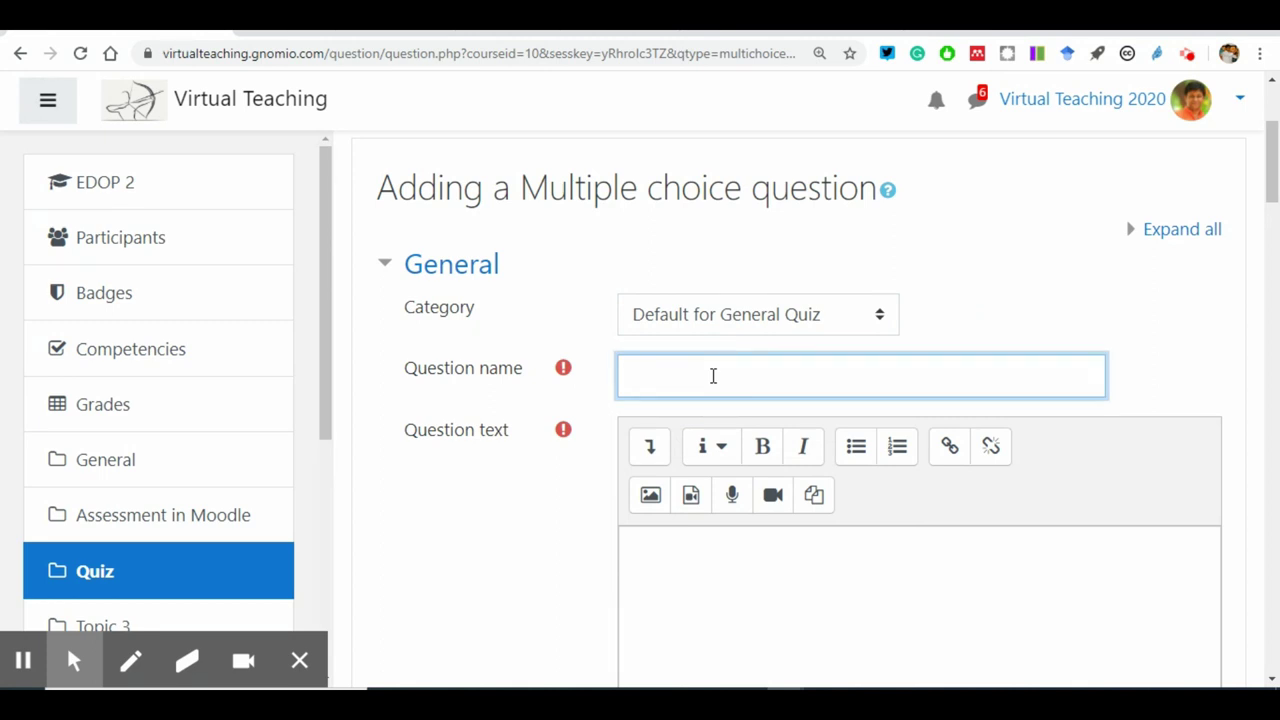
pyautogui.write('HINDI')
pyautogui.scroll(-2, 706, 390)
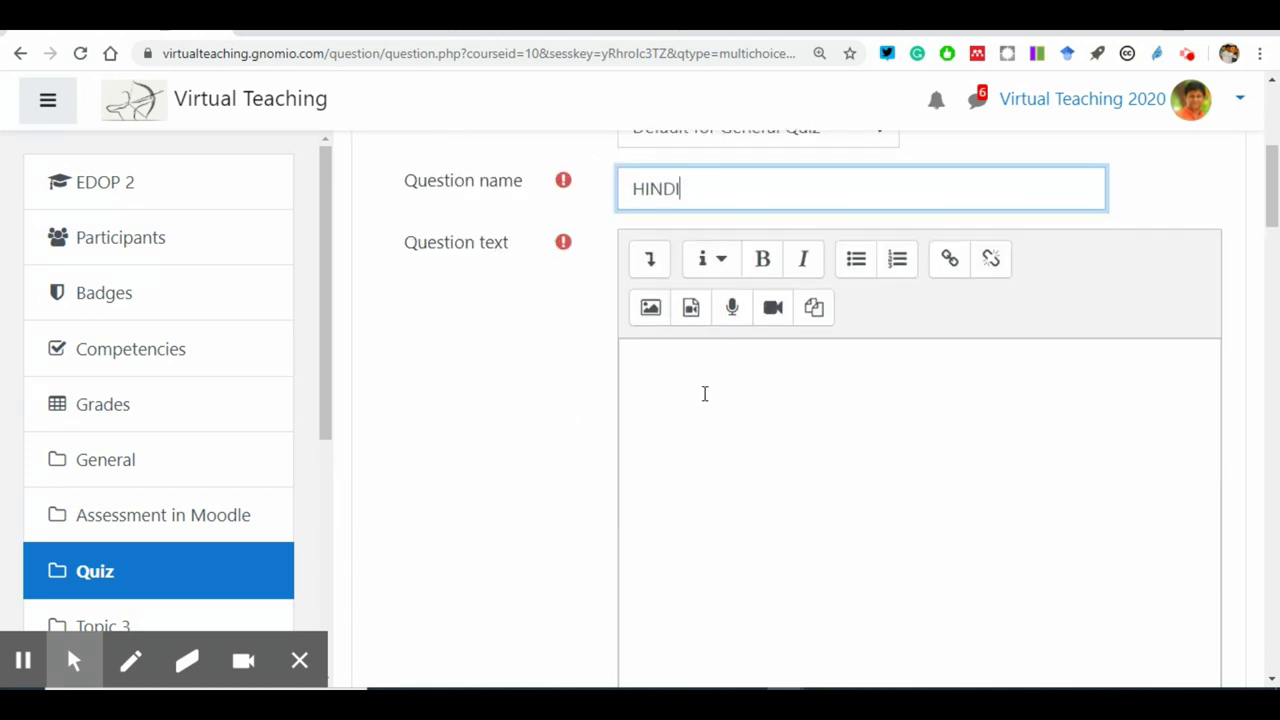
pyautogui.click(658, 363)
pyautogui.write('Who wrote Godan?')
# Step: Review the question's default mark, category, name and question text
pyautogui.scroll(-3, 657, 362)
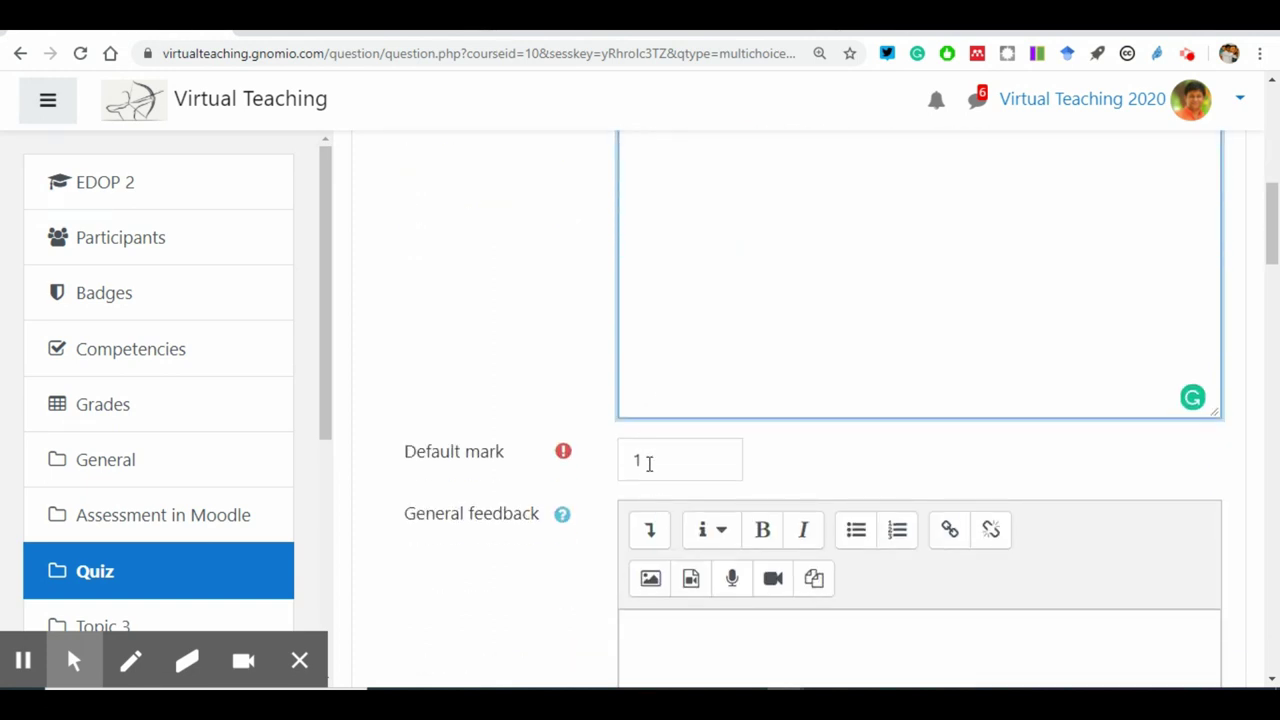
pyautogui.scroll(-1, 652, 470)
pyautogui.click(654, 366)
pyautogui.scroll(5, 645, 376)
pyautogui.scroll(1, 650, 380)
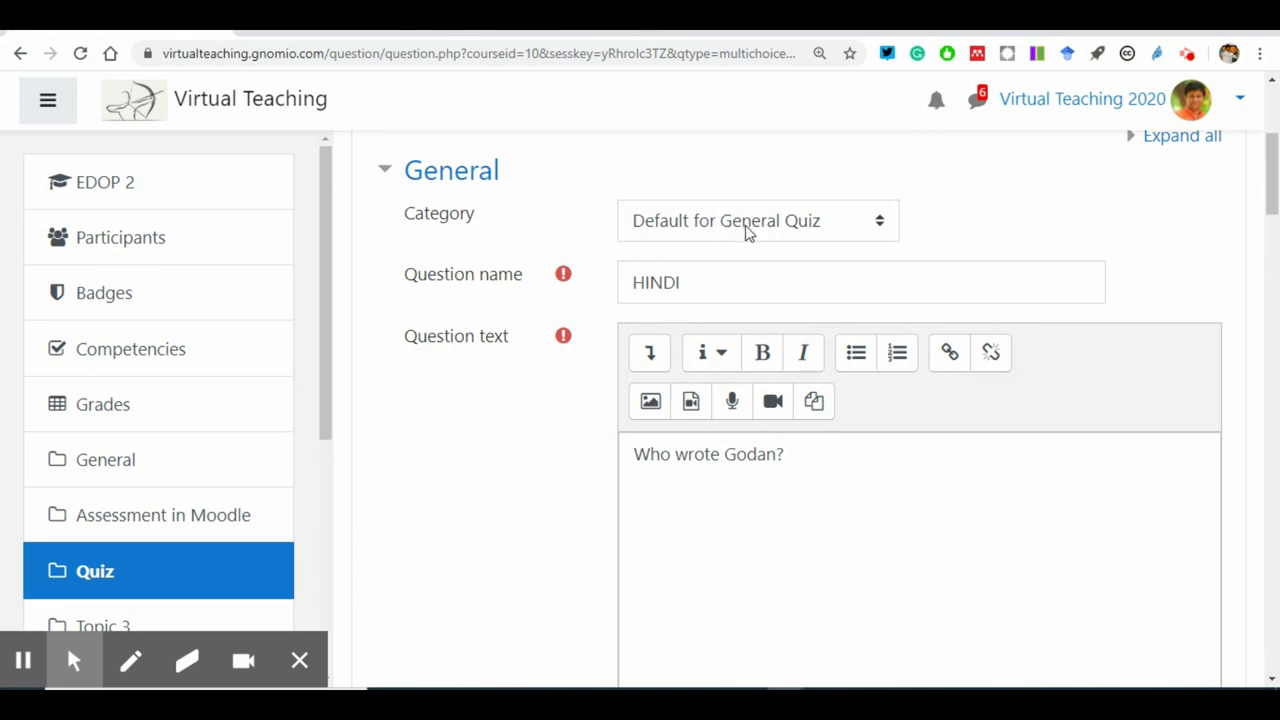
pyautogui.scroll(-1, 700, 400)
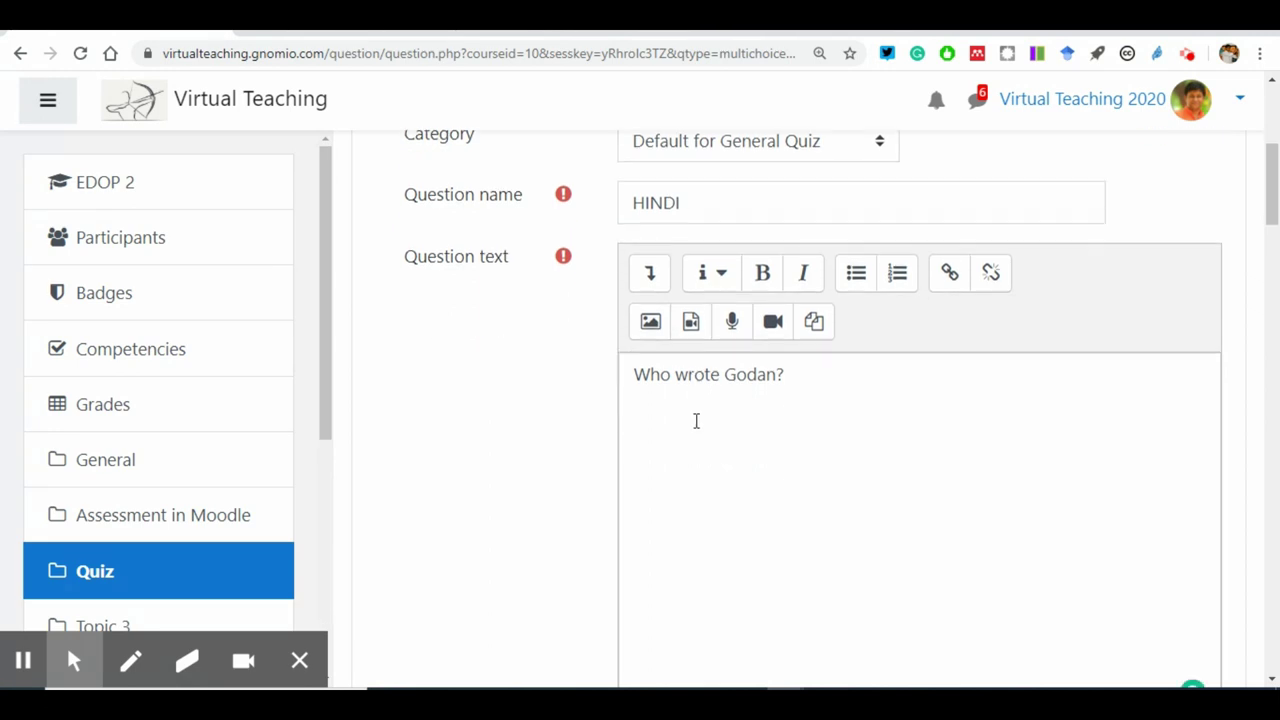
pyautogui.click(817, 366)
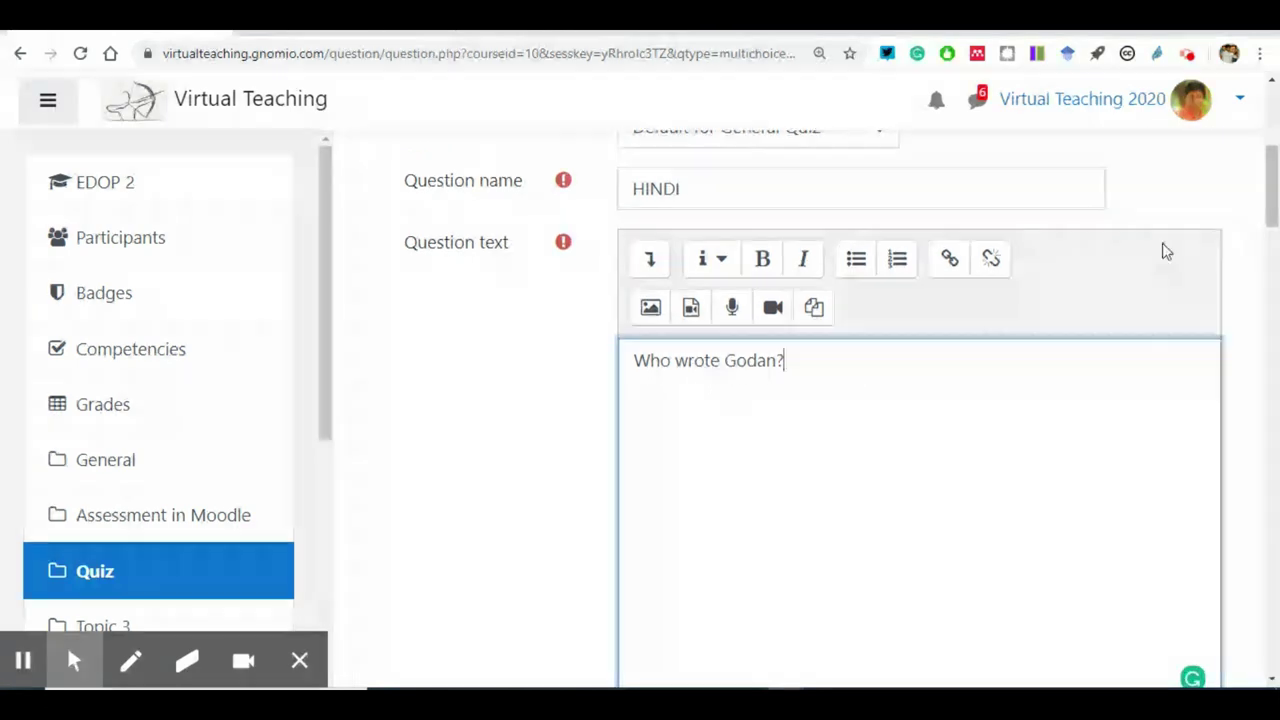
pyautogui.scroll(-2, 894, 494)
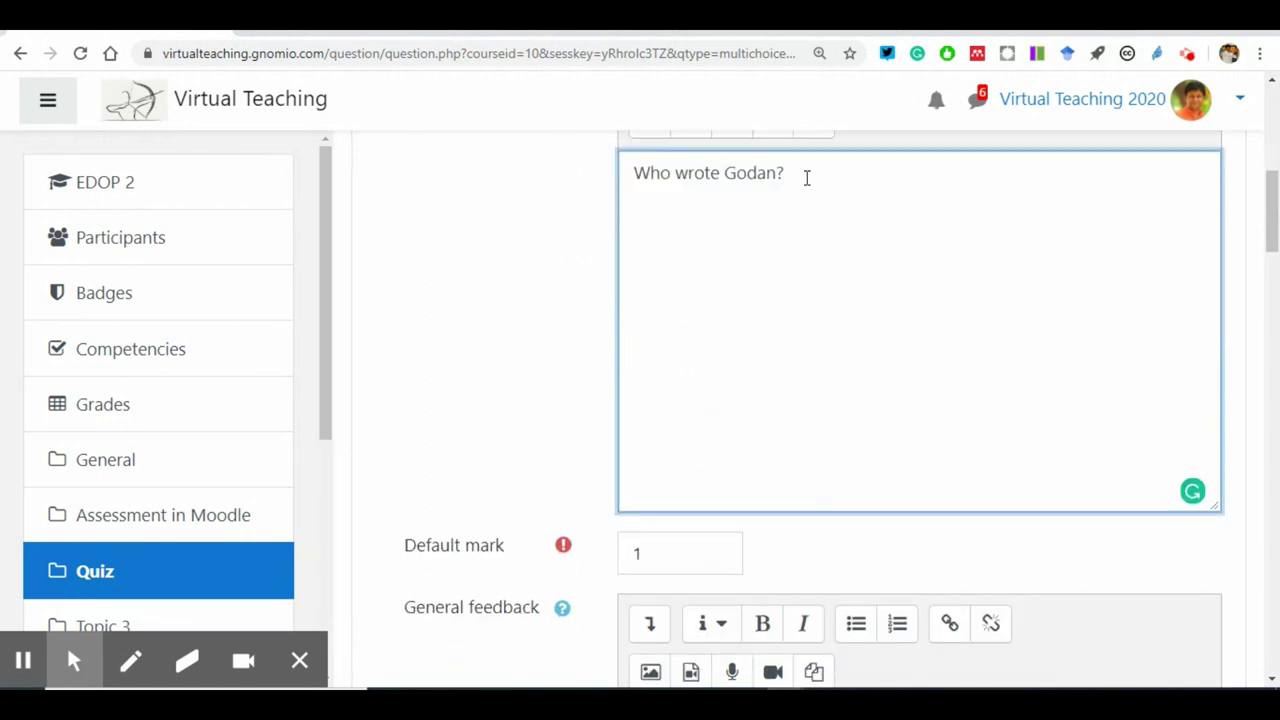
# Step: Paste many copies of "Who wrote Godan?" into the question text and delete the extra copies
pyautogui.moveTo(806, 177); pyautogui.dragTo(560, 177)
pyautogui.press('Right')
pyautogui.hotkey('ctrl', 'v')
pyautogui.hotkey('ctrl', 'v')
pyautogui.hotkey('ctrl', 'v')
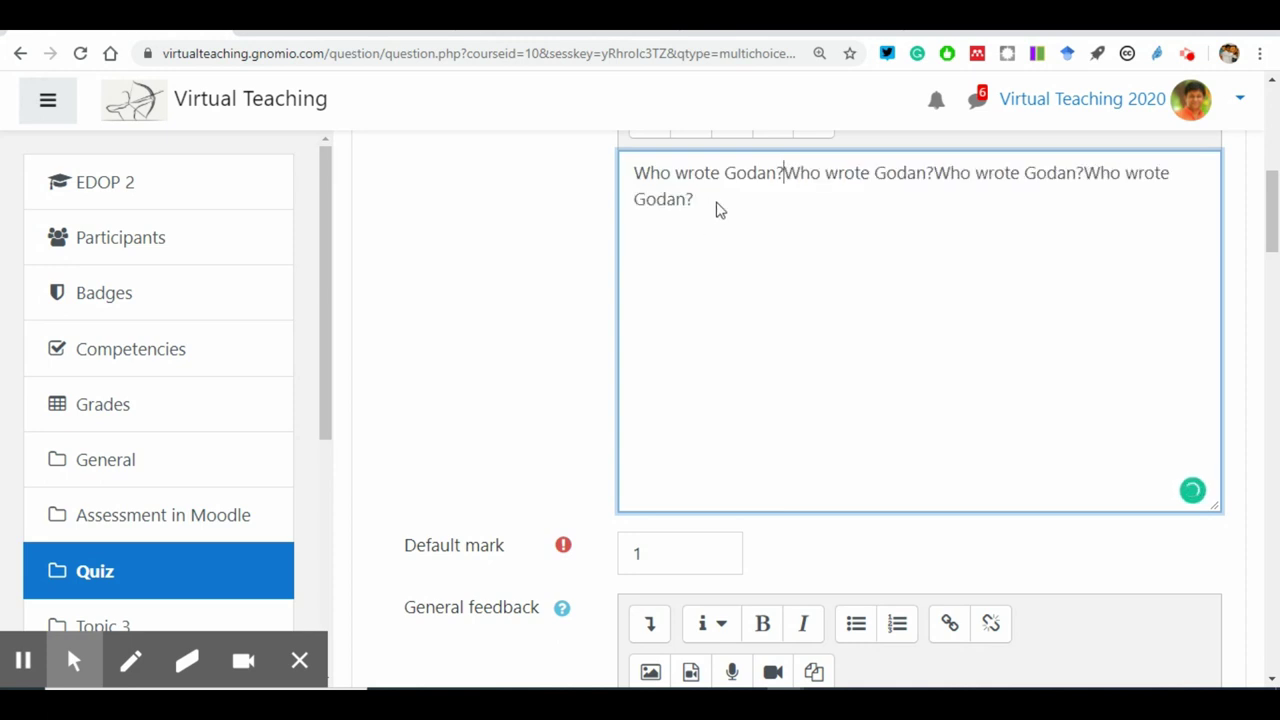
pyautogui.hotkey('ctrl', 'v')
pyautogui.hotkey('ctrl', 'v')
pyautogui.hotkey('ctrl', 'v')
pyautogui.hotkey('ctrl', 'v')
pyautogui.hotkey('ctrl', 'v')
pyautogui.hotkey('ctrl', 'v')
pyautogui.hotkey('ctrl', 'v')
pyautogui.hotkey('ctrl', 'v')
pyautogui.hotkey('ctrl', 'v')
pyautogui.hotkey('ctrl', 'v')
pyautogui.hotkey('ctrl', 'v')
pyautogui.hotkey('ctrl', 'v')
pyautogui.hotkey('ctrl', 'v')
pyautogui.hotkey('ctrl', 'v')
pyautogui.hotkey('ctrl', 'v')
pyautogui.hotkey('ctrl', 'v')
pyautogui.hotkey('ctrl', 'v')
pyautogui.hotkey('ctrl', 'v')
pyautogui.hotkey('ctrl', 'v')
pyautogui.hotkey('ctrl', 'v')
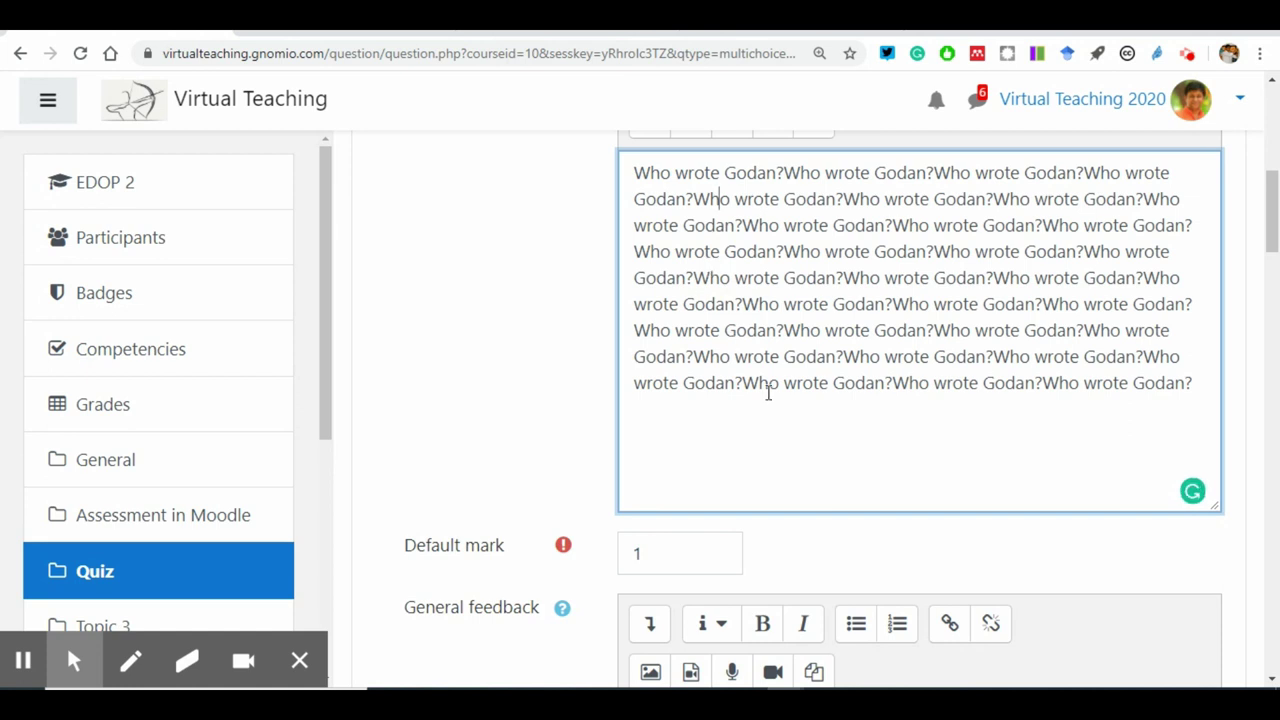
pyautogui.moveTo(1193, 383); pyautogui.dragTo(789, 172)
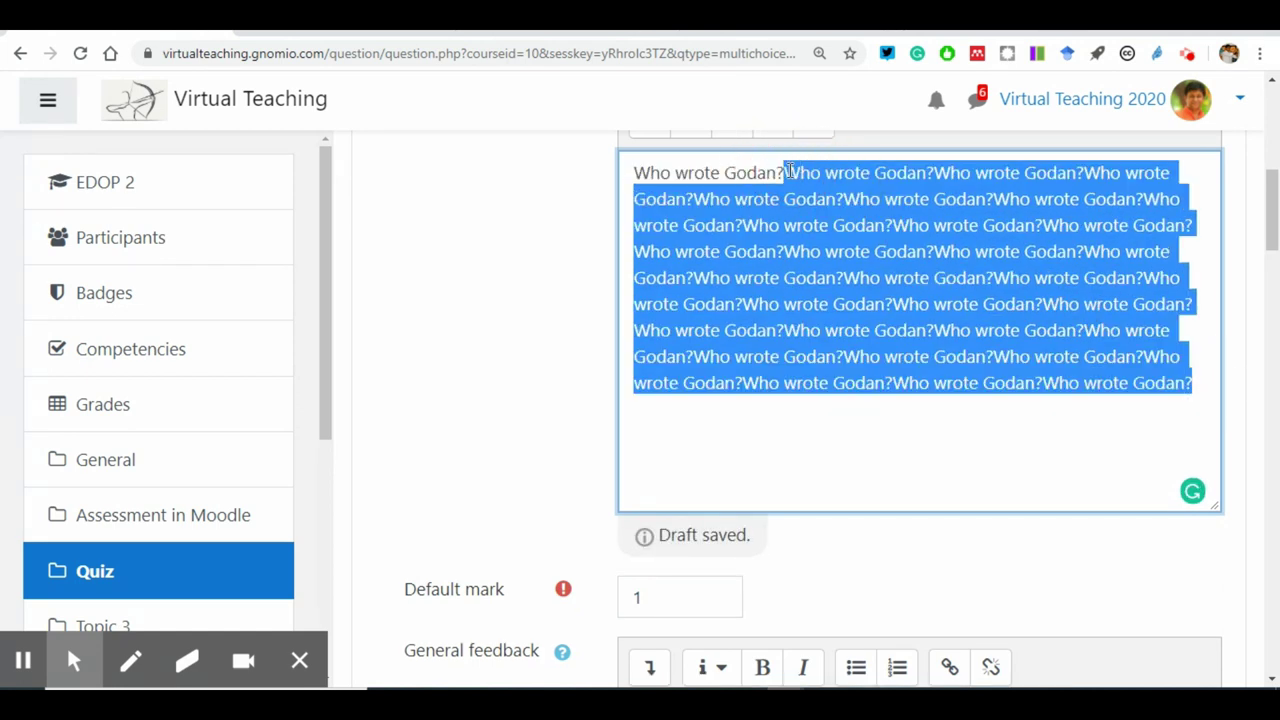
pyautogui.press('BackSpace')
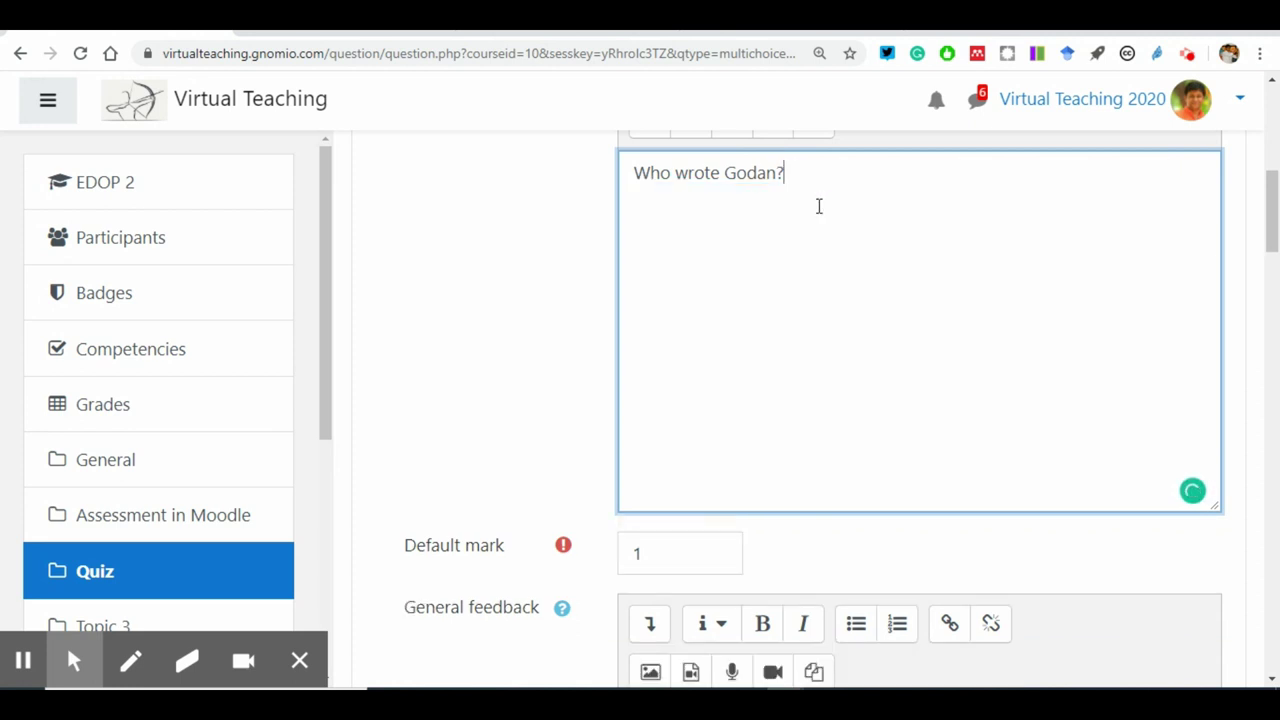
# Step: Check the default mark field and read the help explanation for General feedback
pyautogui.scroll(-2, 583, 331)
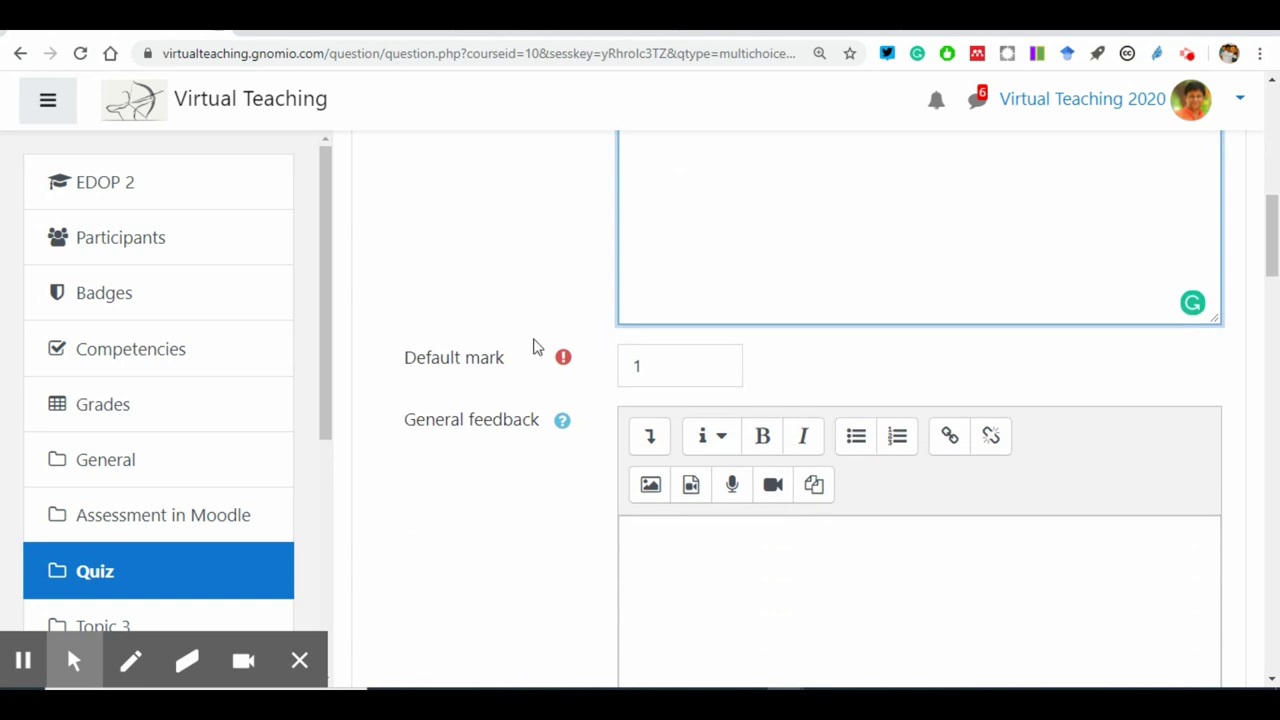
pyautogui.click(663, 363)
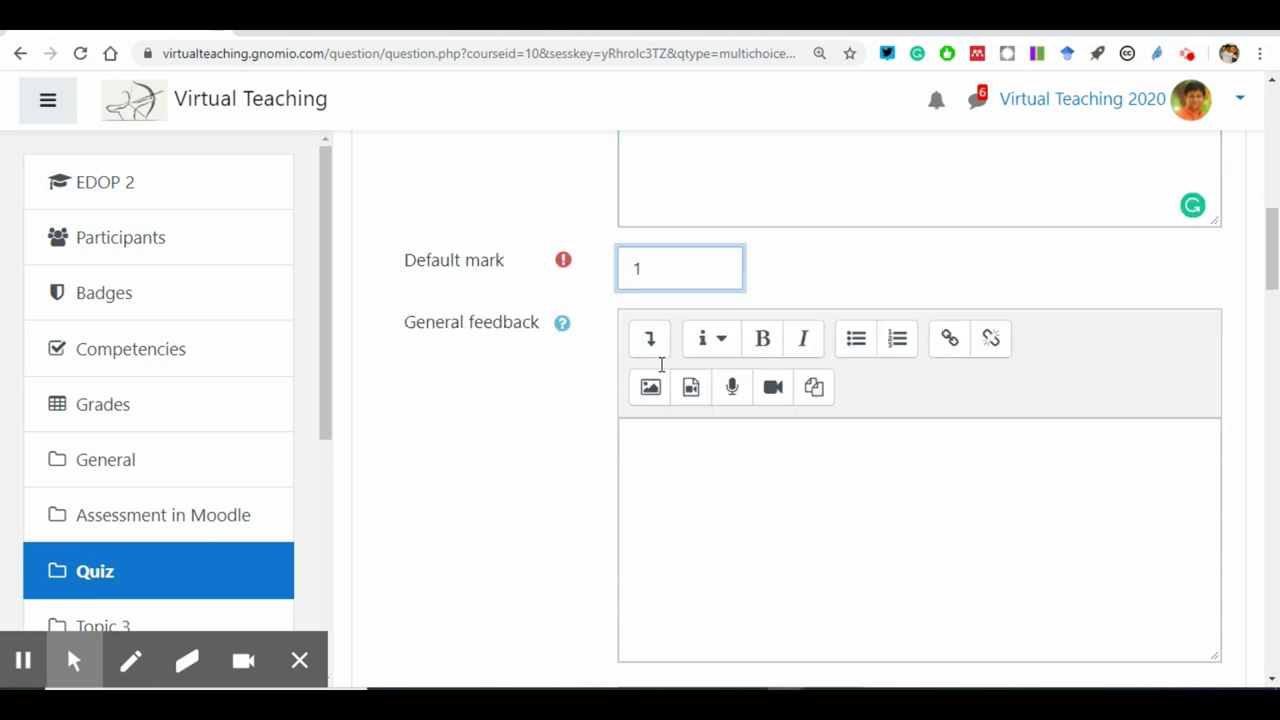
pyautogui.scroll(-2, 661, 365)
pyautogui.click(686, 363)
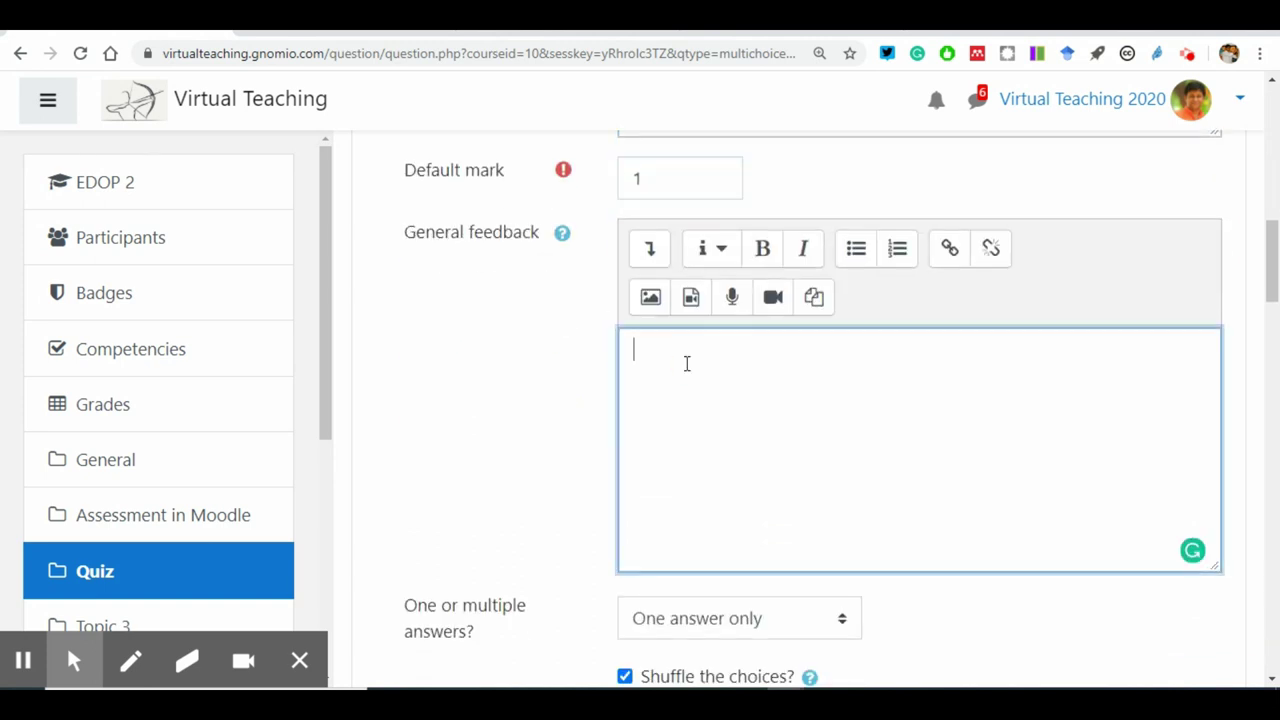
pyautogui.scroll(-1, 680, 345)
pyautogui.scroll(2, 580, 237)
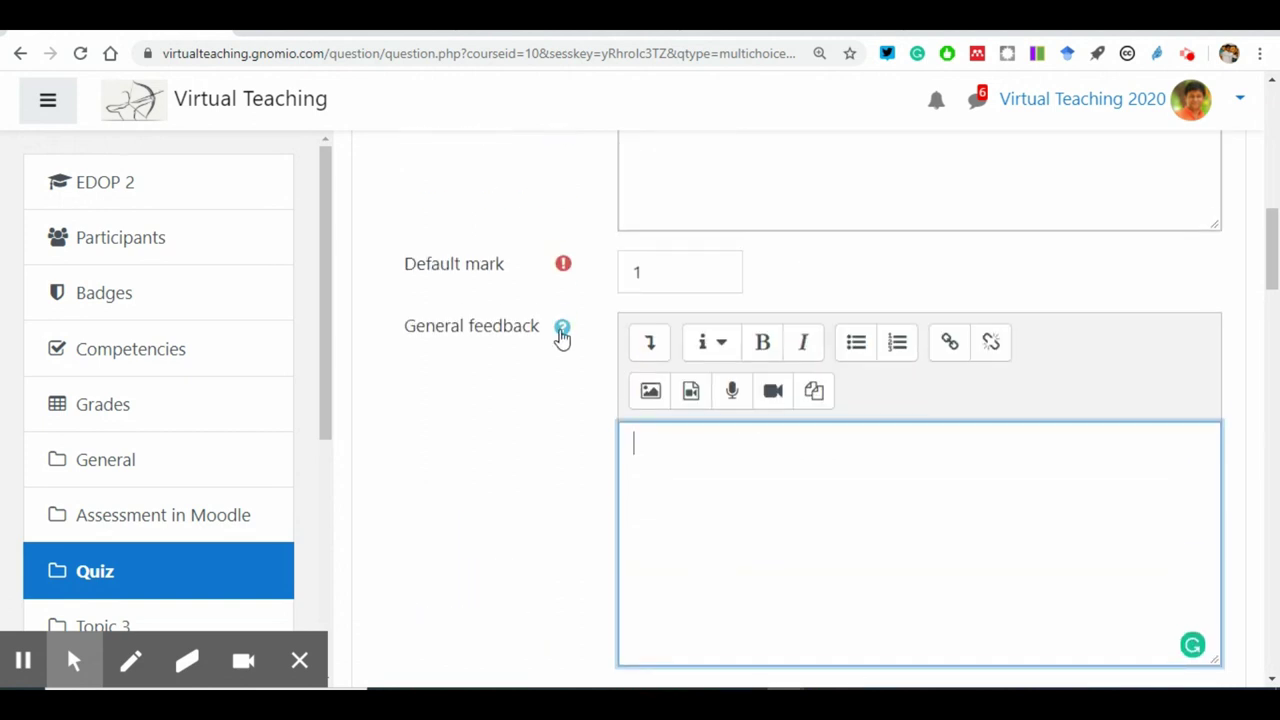
pyautogui.click(562, 335)
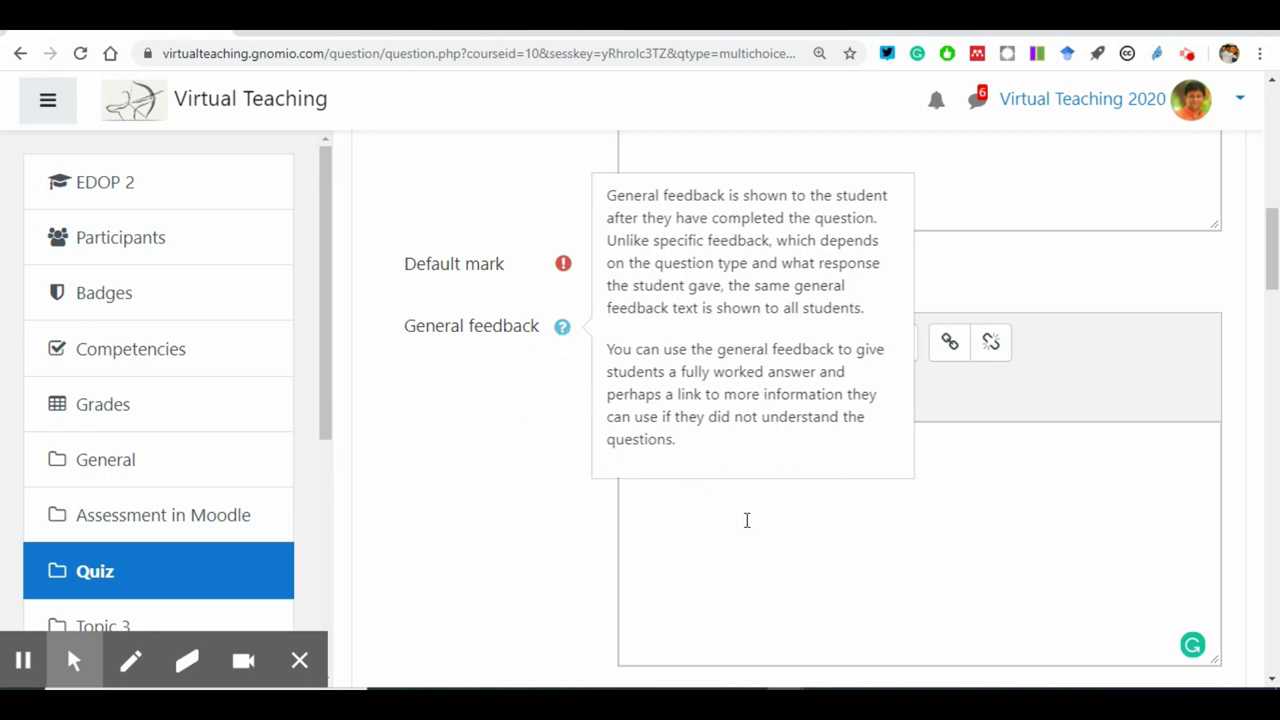
# Step: Try "Good to see your learning" as the general feedback and clear the text again
pyautogui.click(728, 488)
pyautogui.write('Good to s')
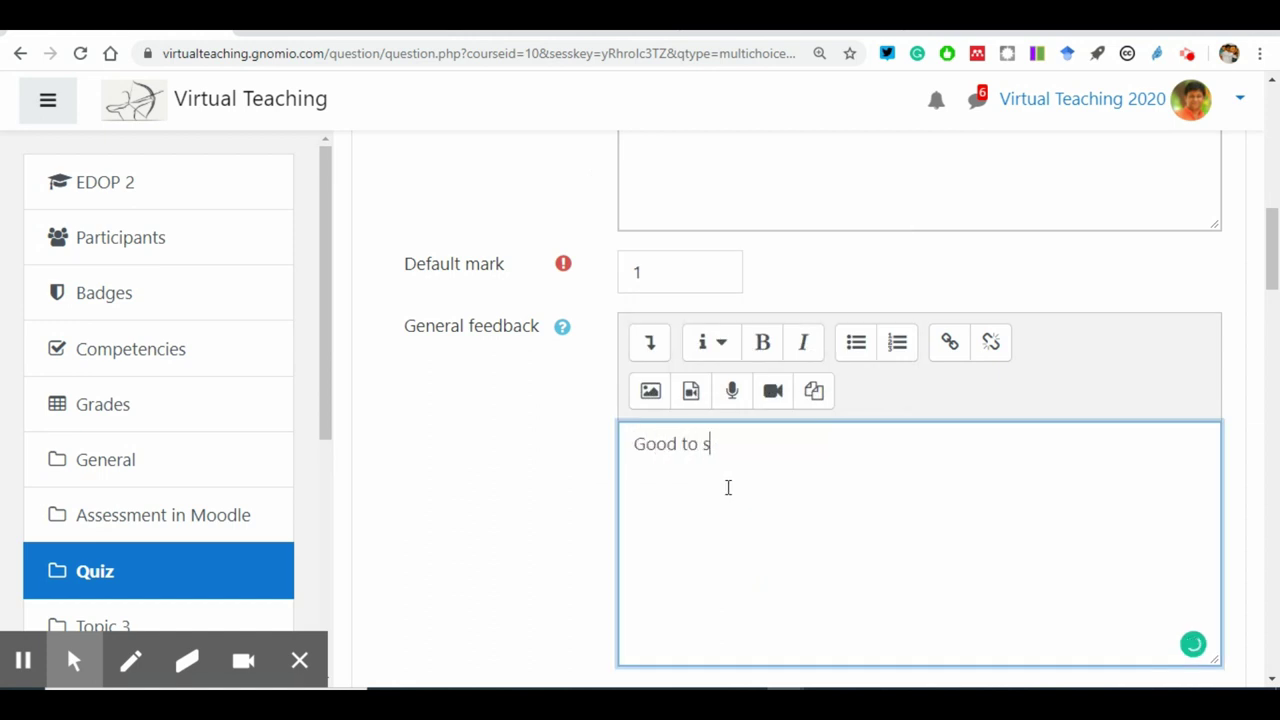
pyautogui.write('ee your learning')
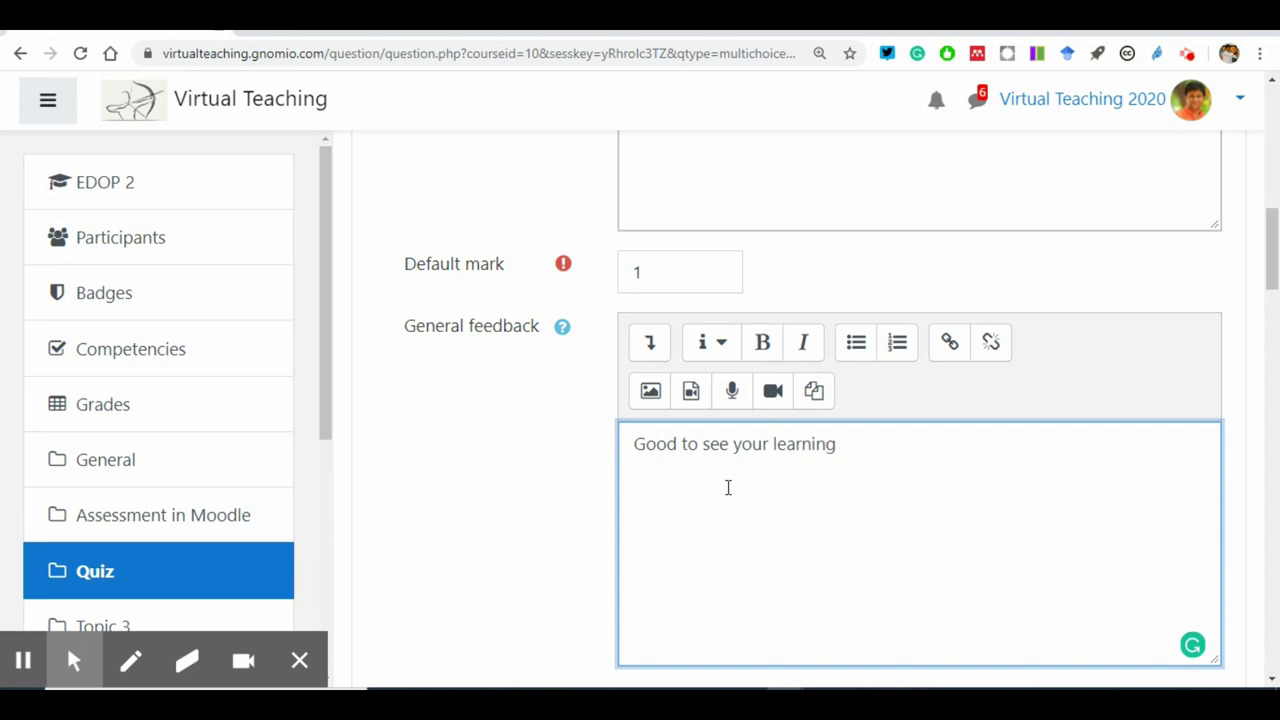
pyautogui.hotkey('ctrl', 'a')
pyautogui.press('BackSpace')
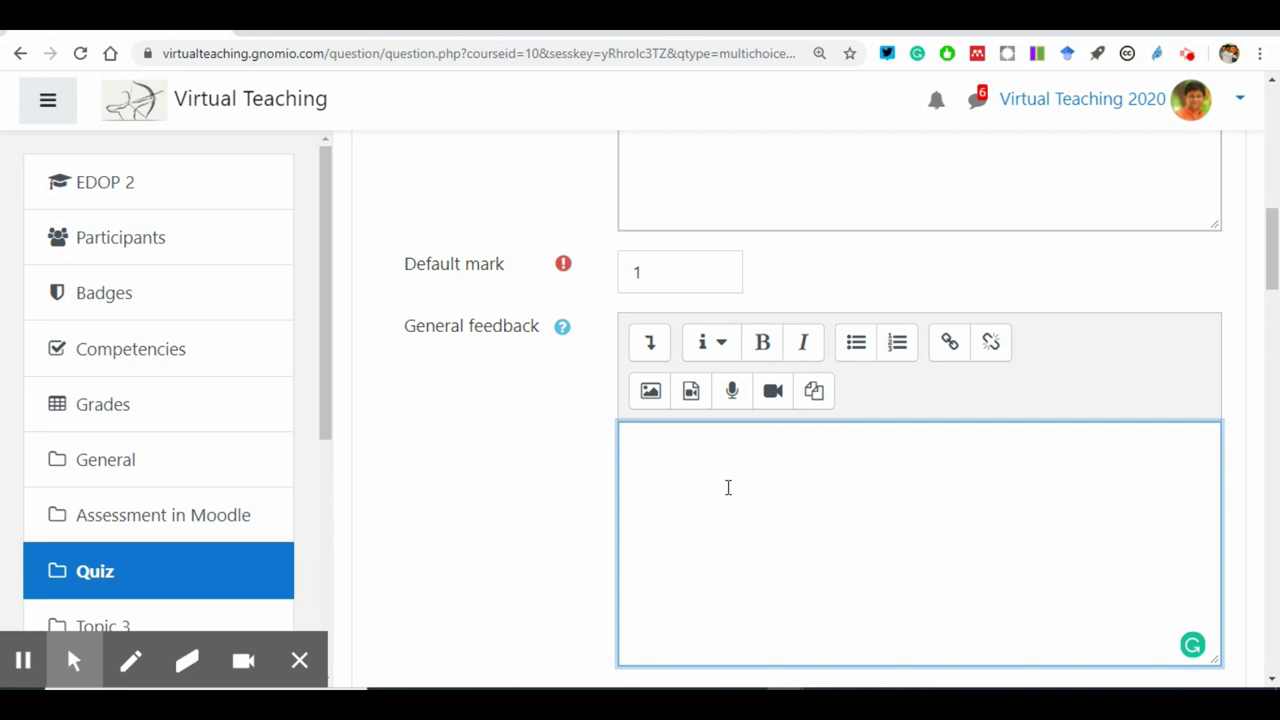
# Step: Switch the question to multiple answers allowed
pyautogui.moveTo(566, 314)
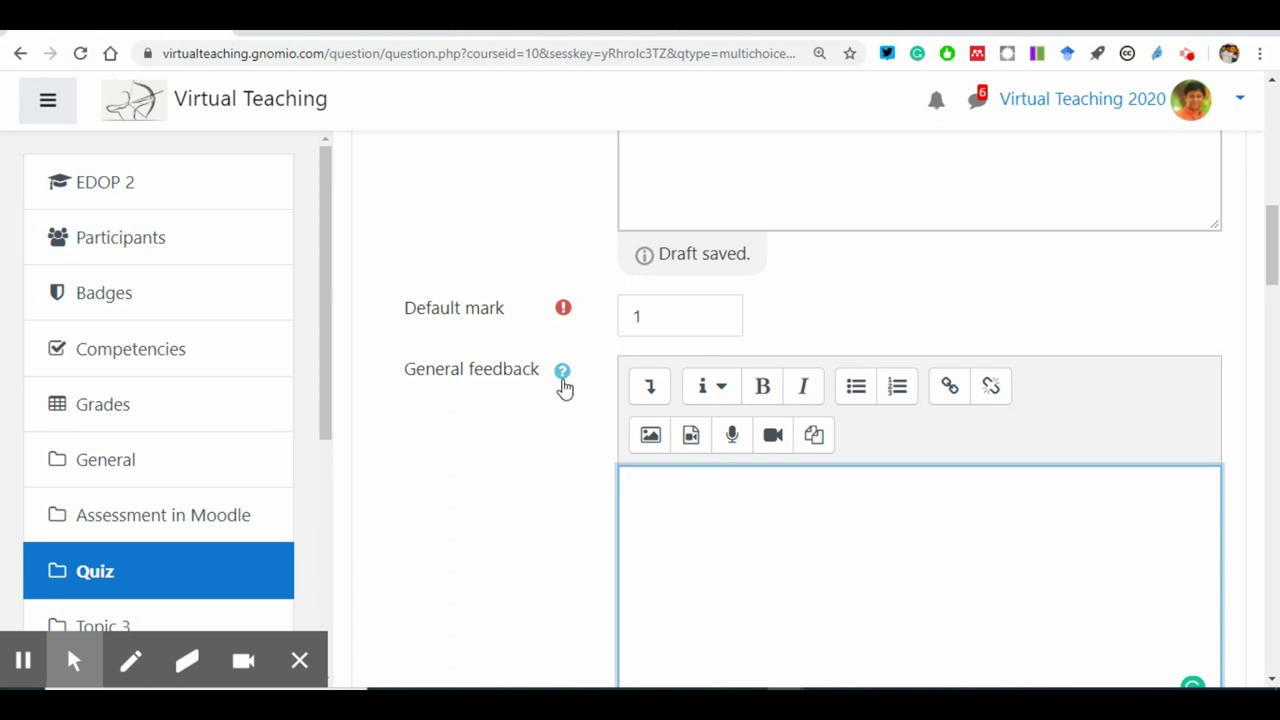
pyautogui.scroll(-4, 683, 449)
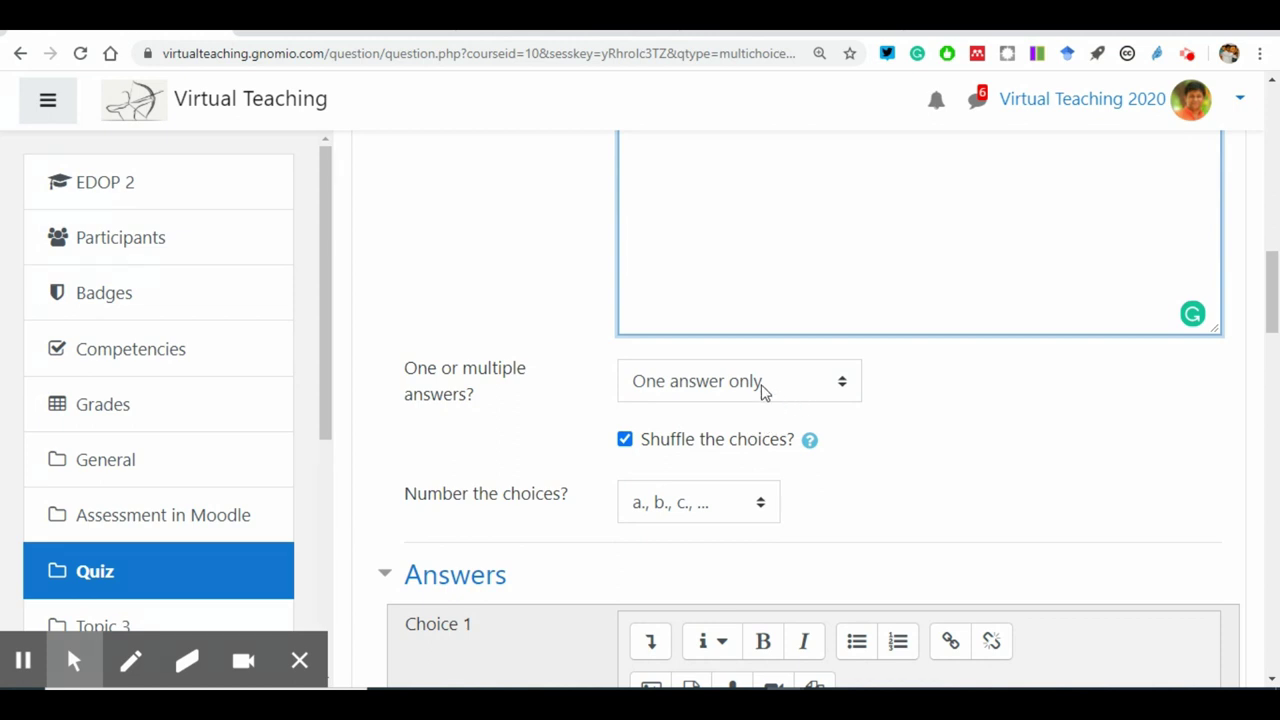
pyautogui.click(830, 390)
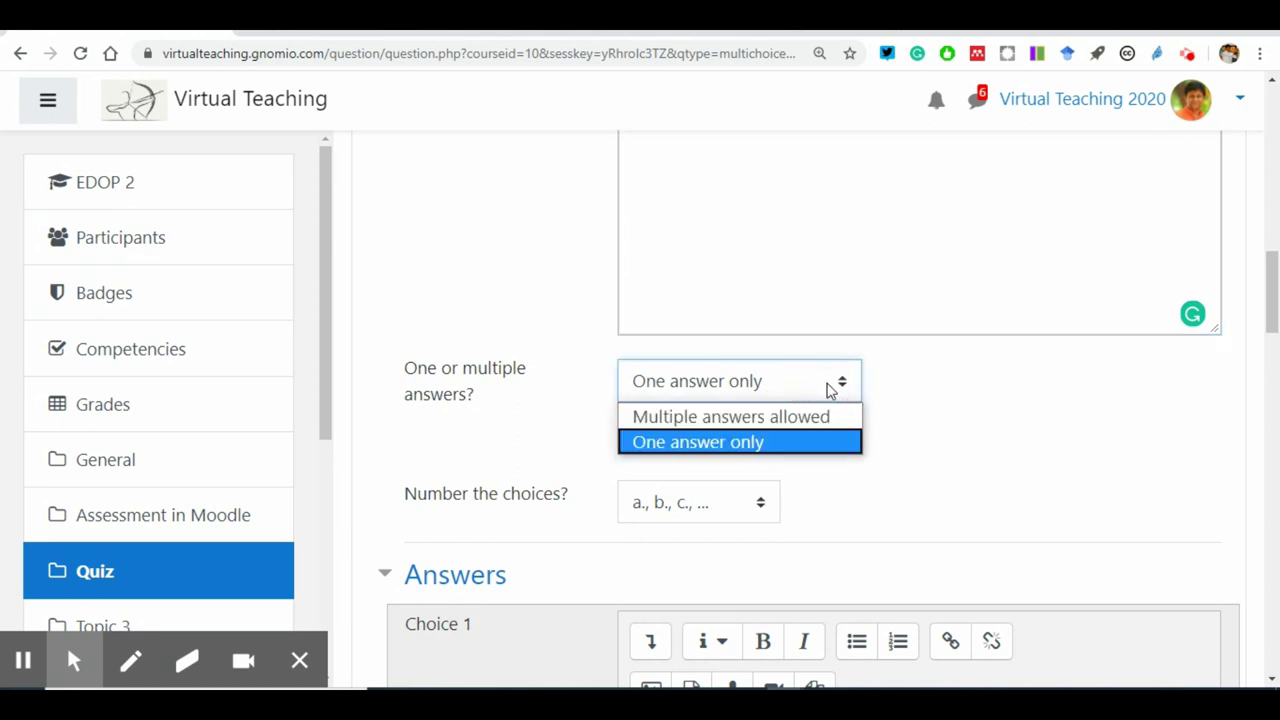
pyautogui.click(789, 416)
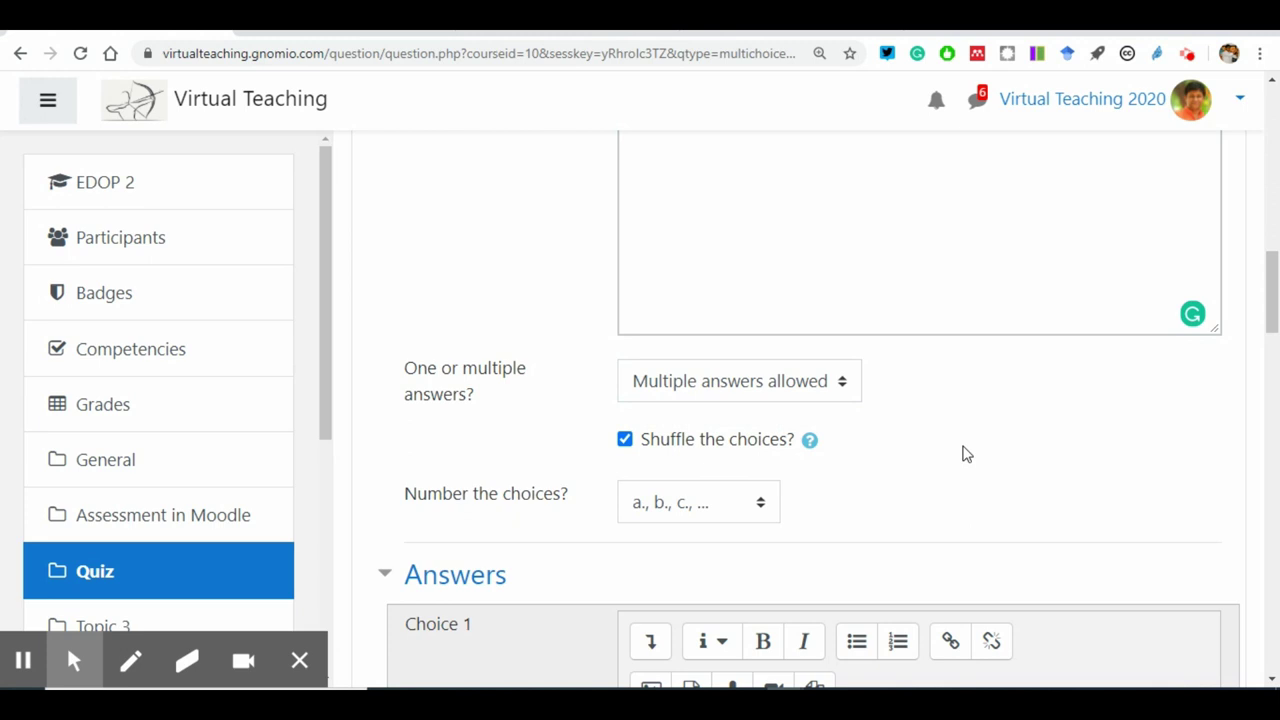
# Step: Try "Premchand" as the Choice 1 answer with a 30% grade, removing the answer text again
pyautogui.scroll(-3, 966, 454)
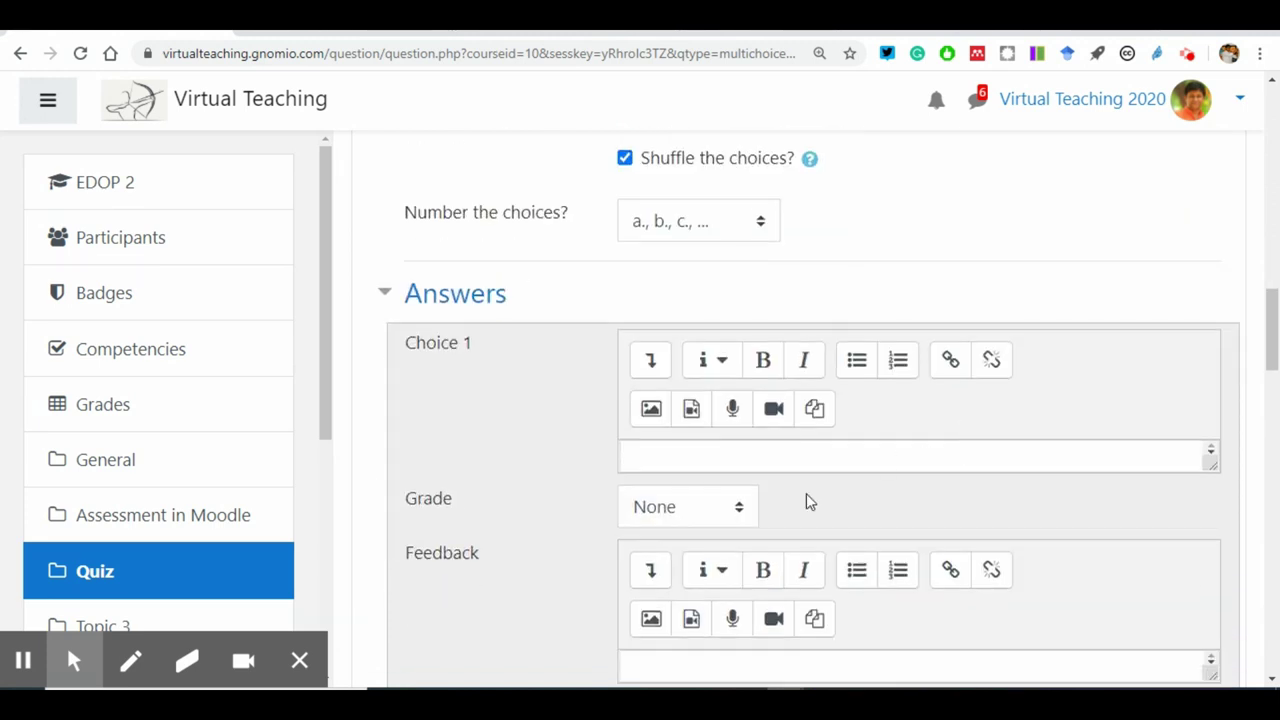
pyautogui.click(687, 460)
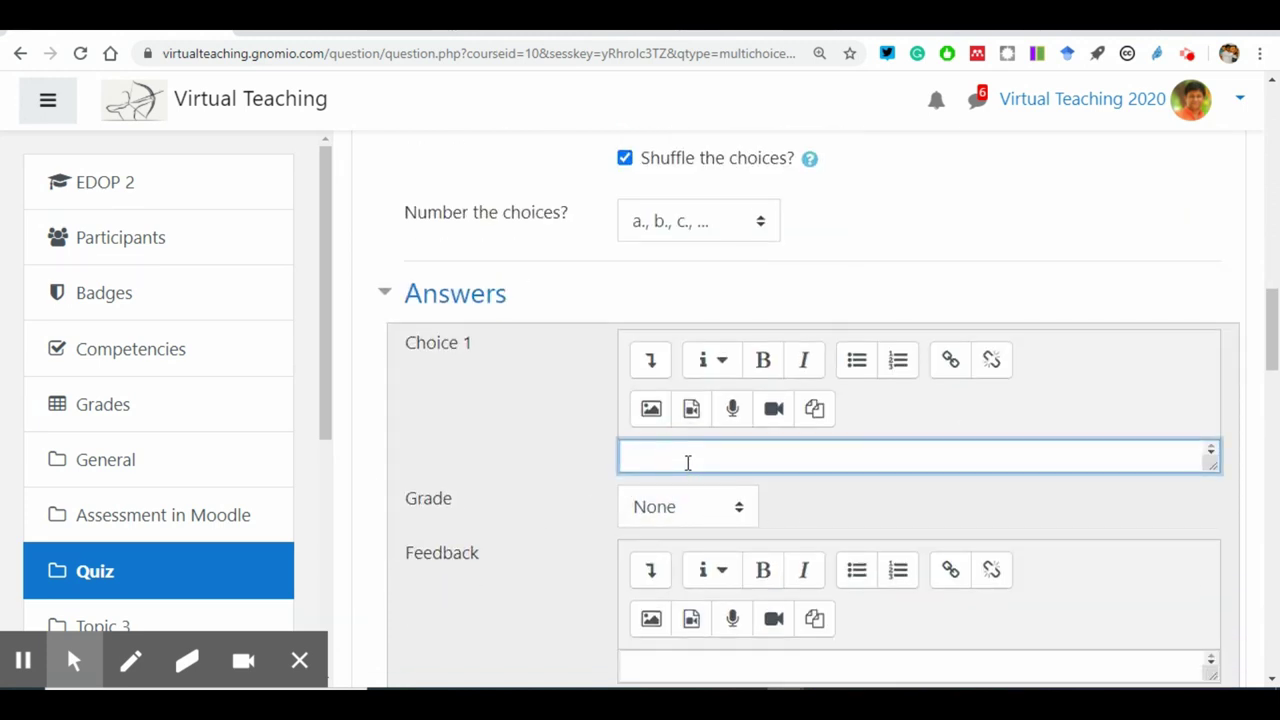
pyautogui.write('Premchand')
pyautogui.hotkey('ctrl', 'a')
pyautogui.press('BackSpace')
pyautogui.click(737, 512)
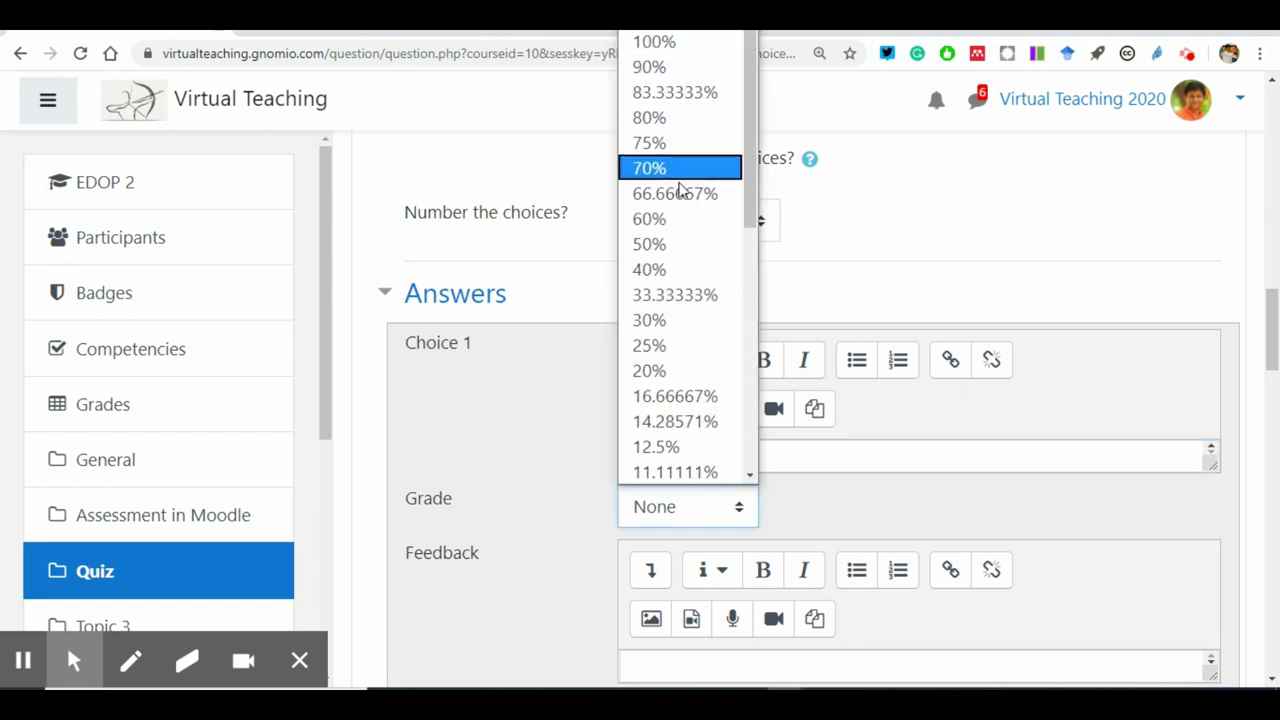
pyautogui.click(679, 322)
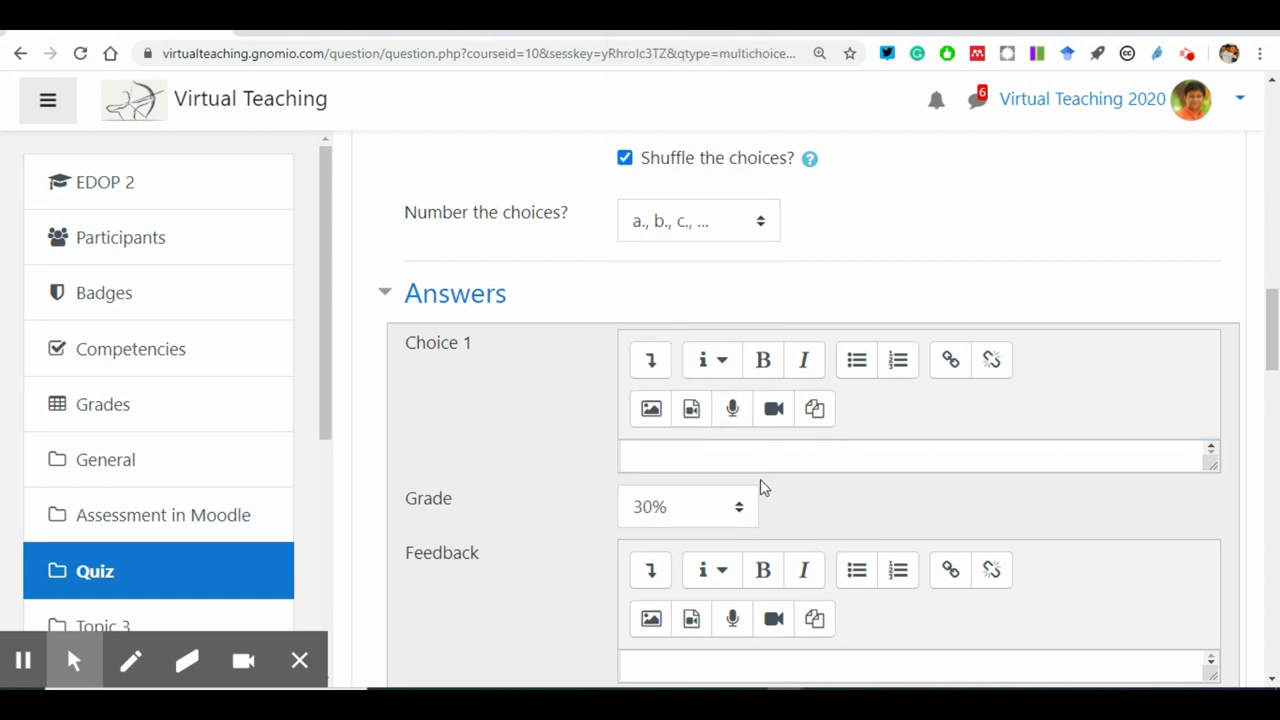
pyautogui.click(727, 452)
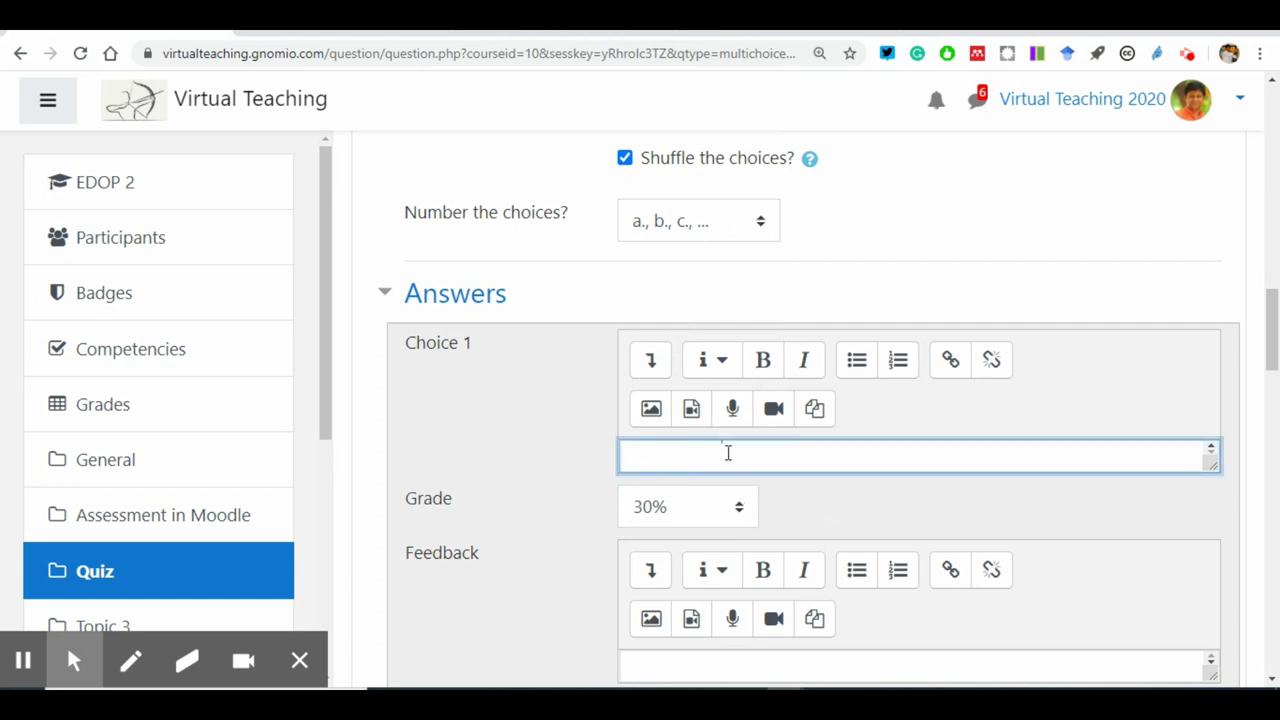
pyautogui.write('Premchand')
pyautogui.hotkey('ctrl', 'z')
pyautogui.click(820, 503)
# Step: Try "See there is a Salutation to this as well!" as the Choice 1 feedback and clear it again
pyautogui.scroll(-2, 651, 506)
pyautogui.click(655, 482)
pyautogui.write('See there is a')
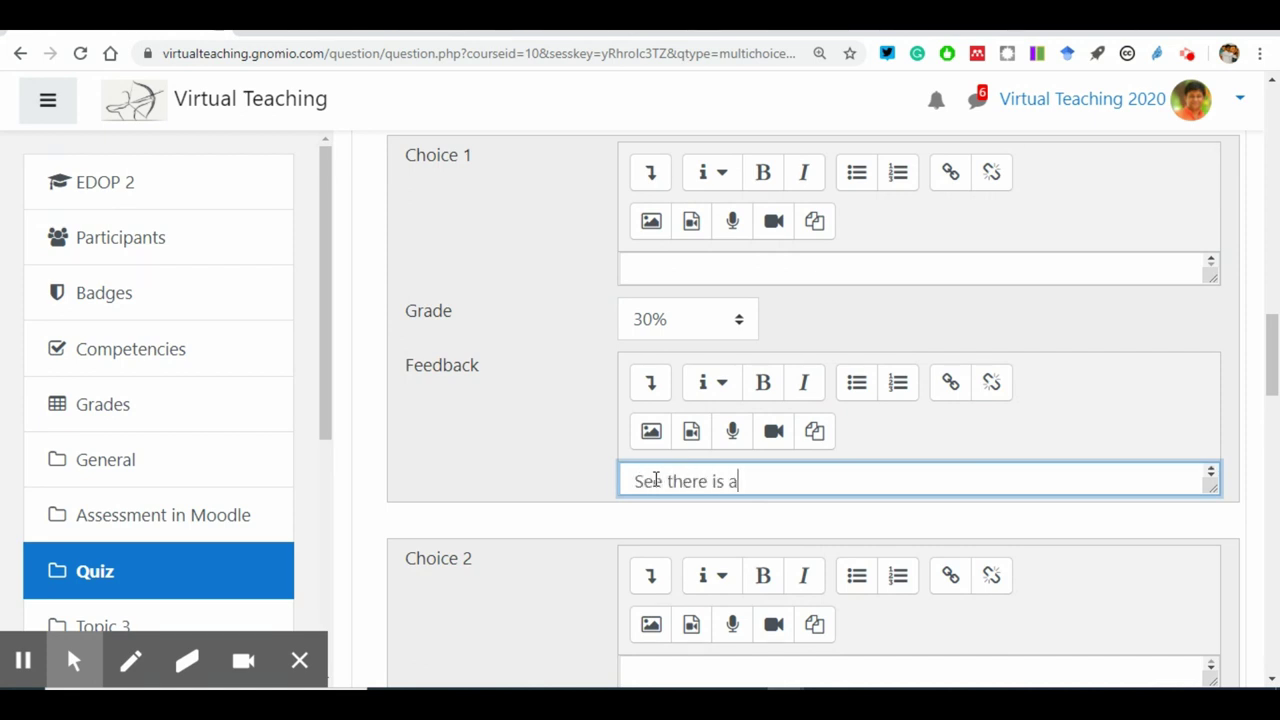
pyautogui.write(' Salutation to this as well!')
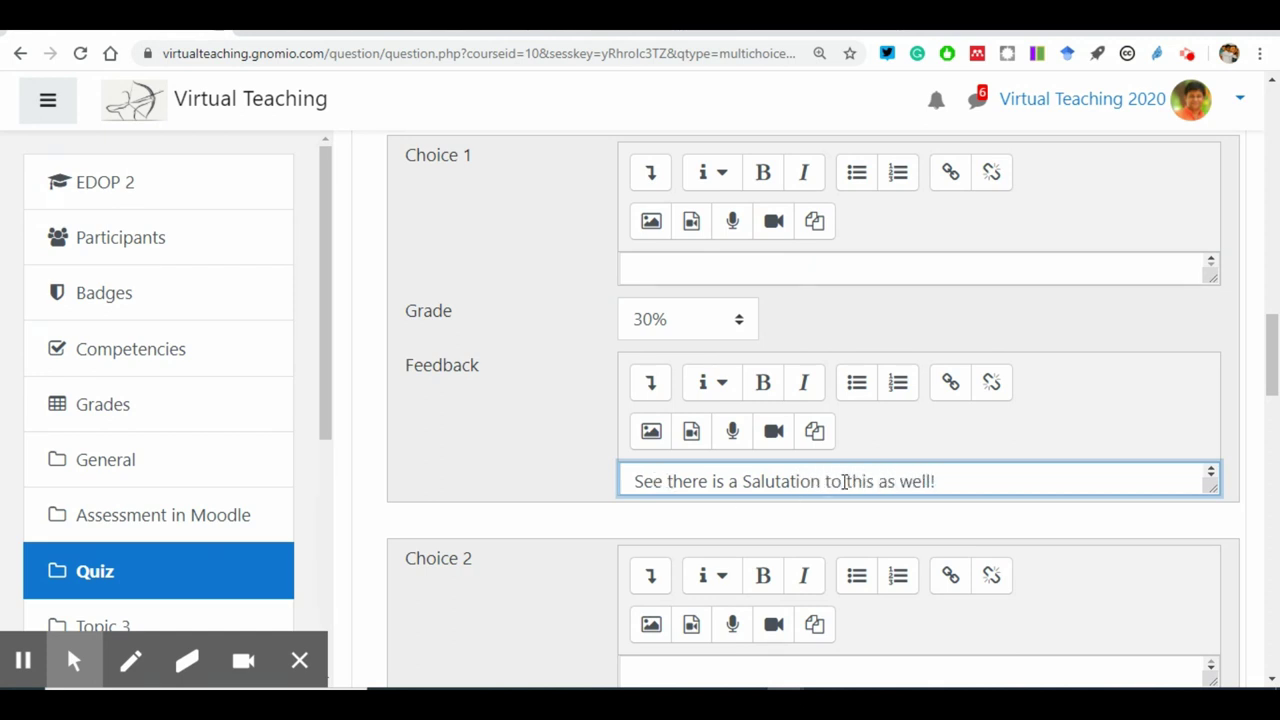
pyautogui.hotkey('ctrl', 'a')
pyautogui.press('BackSpace')
# Step: Set the question to accept one answer only
pyautogui.scroll(-2, 494, 523)
pyautogui.scroll(1, 487, 412)
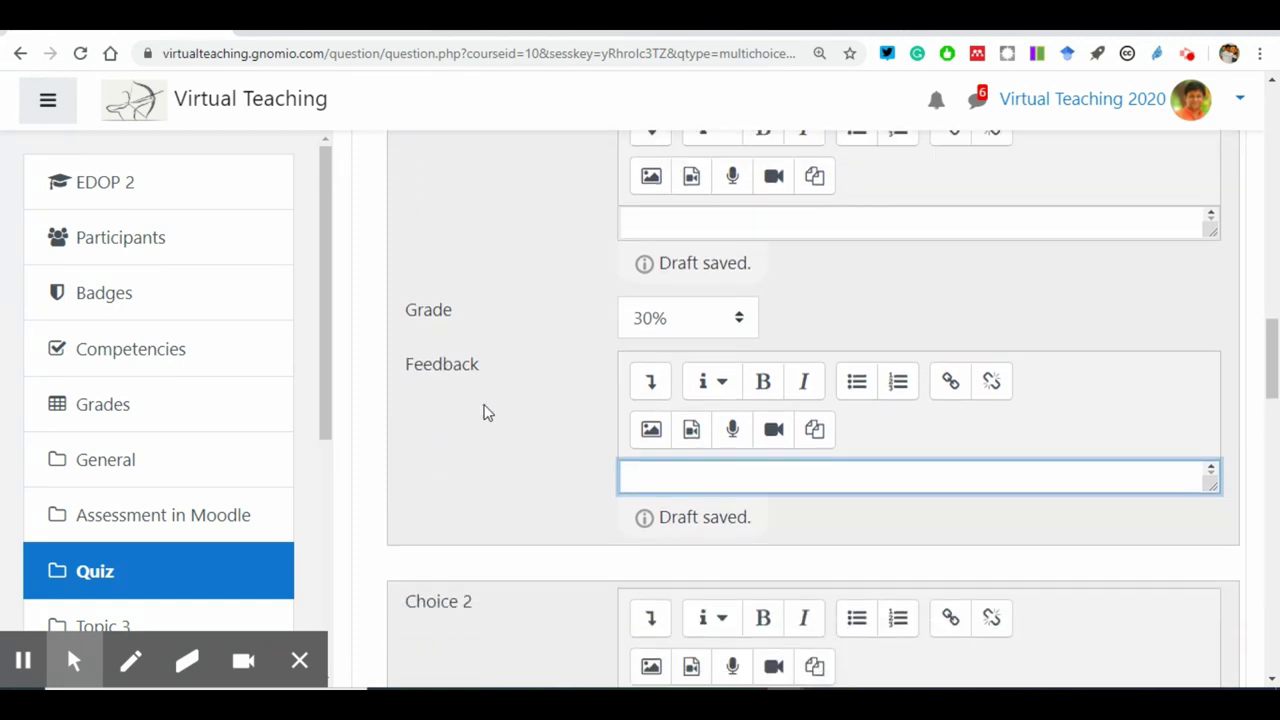
pyautogui.scroll(1, 487, 412)
pyautogui.scroll(3, 597, 403)
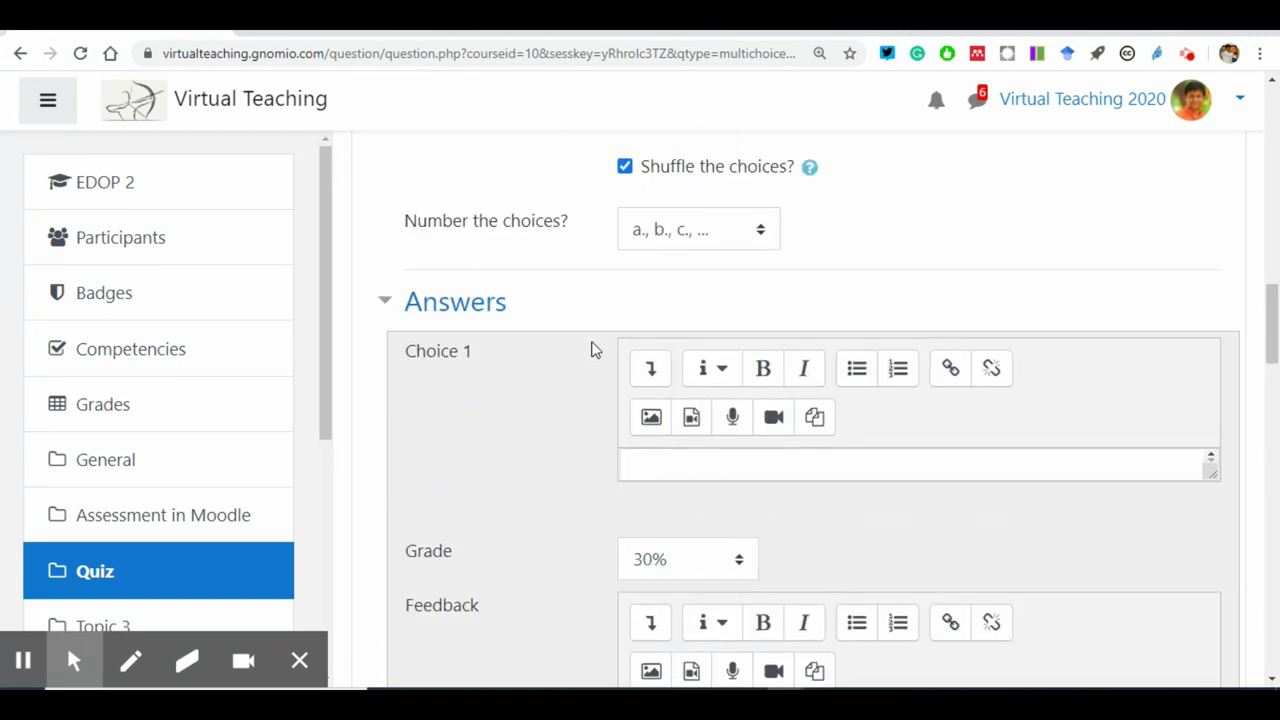
pyautogui.scroll(1, 600, 380)
pyautogui.scroll(-2, 599, 395)
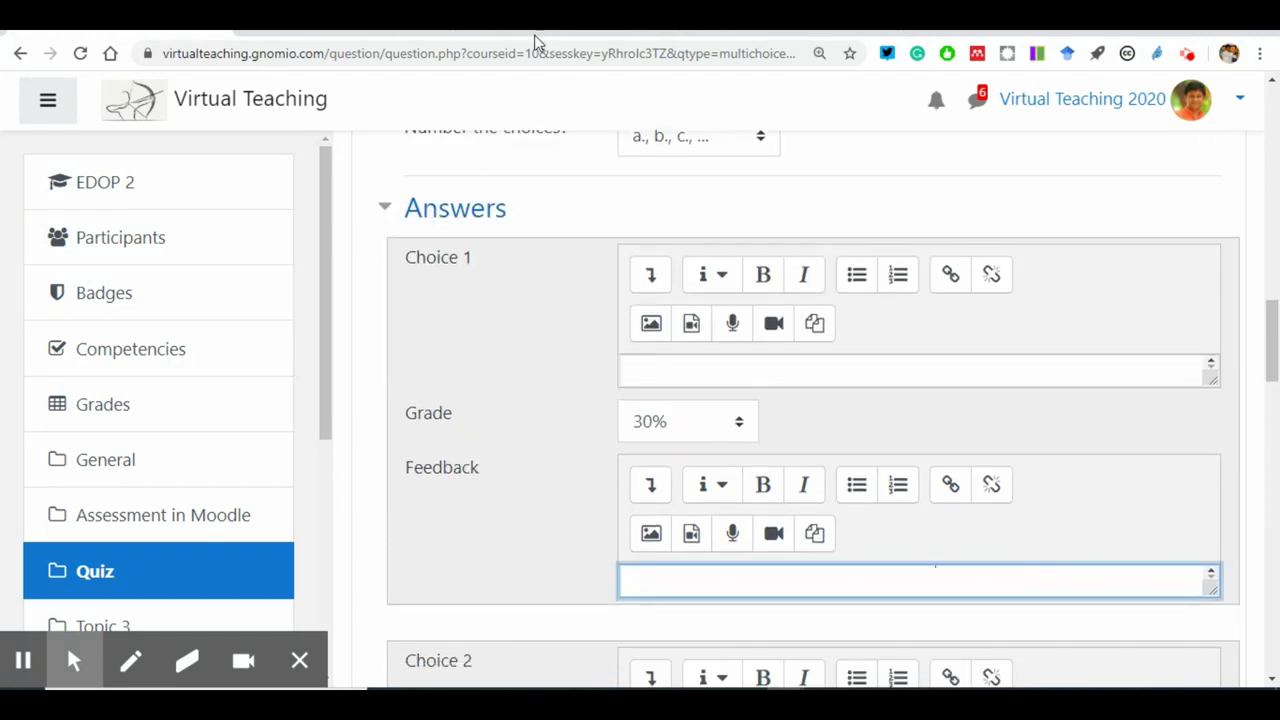
pyautogui.scroll(-1, 738, 526)
pyautogui.scroll(5, 725, 410)
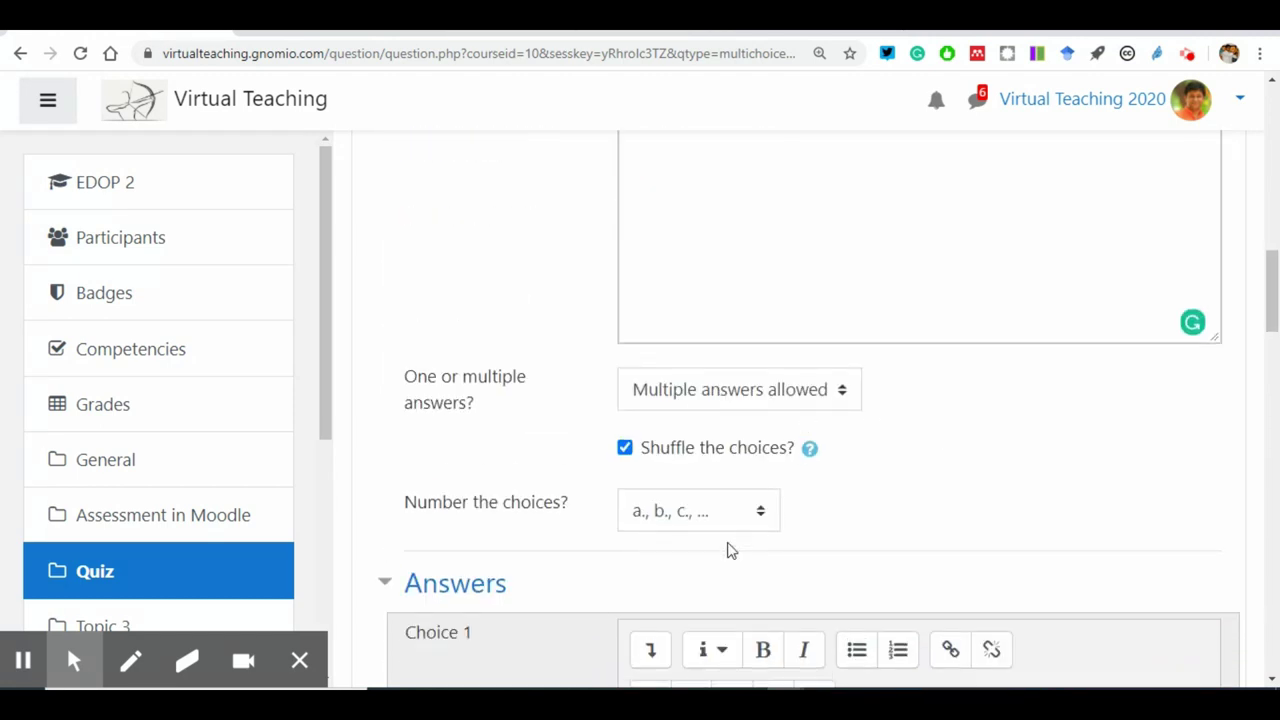
pyautogui.click(745, 392)
pyautogui.click(720, 450)
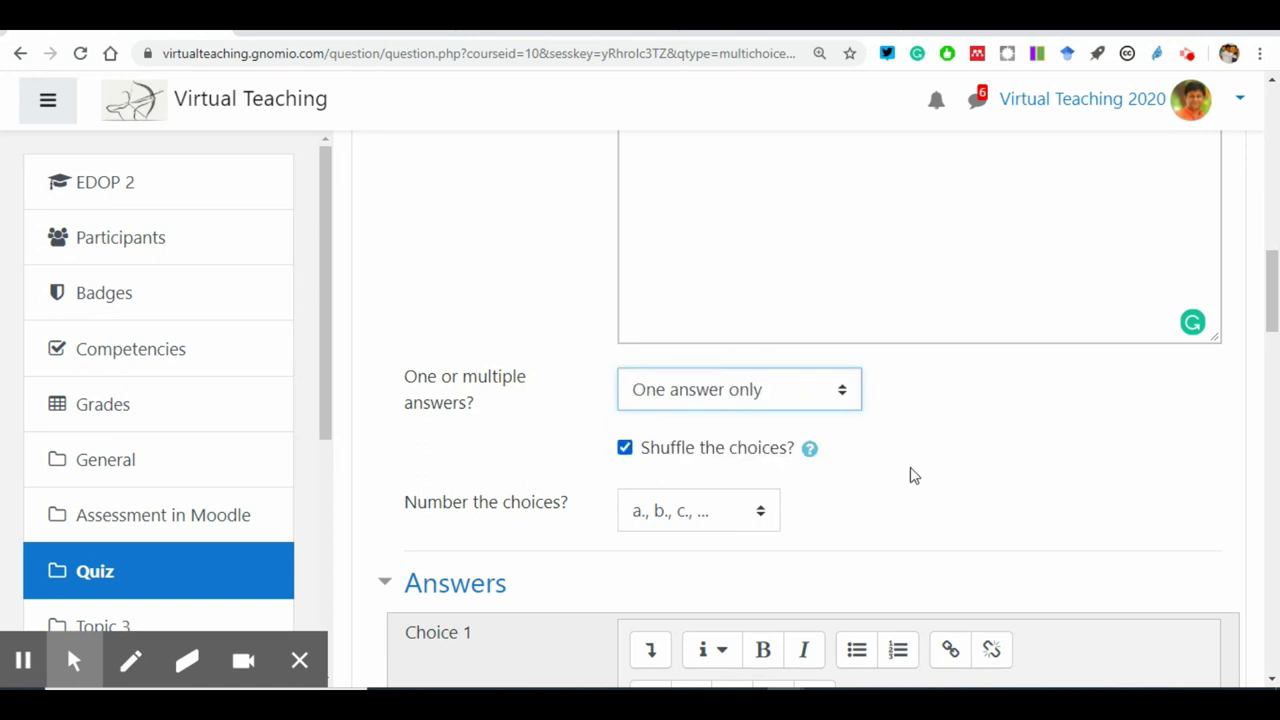
# Step: Set the grade of Choice 1 to 100%
pyautogui.scroll(-1, 729, 459)
pyautogui.scroll(-3, 729, 459)
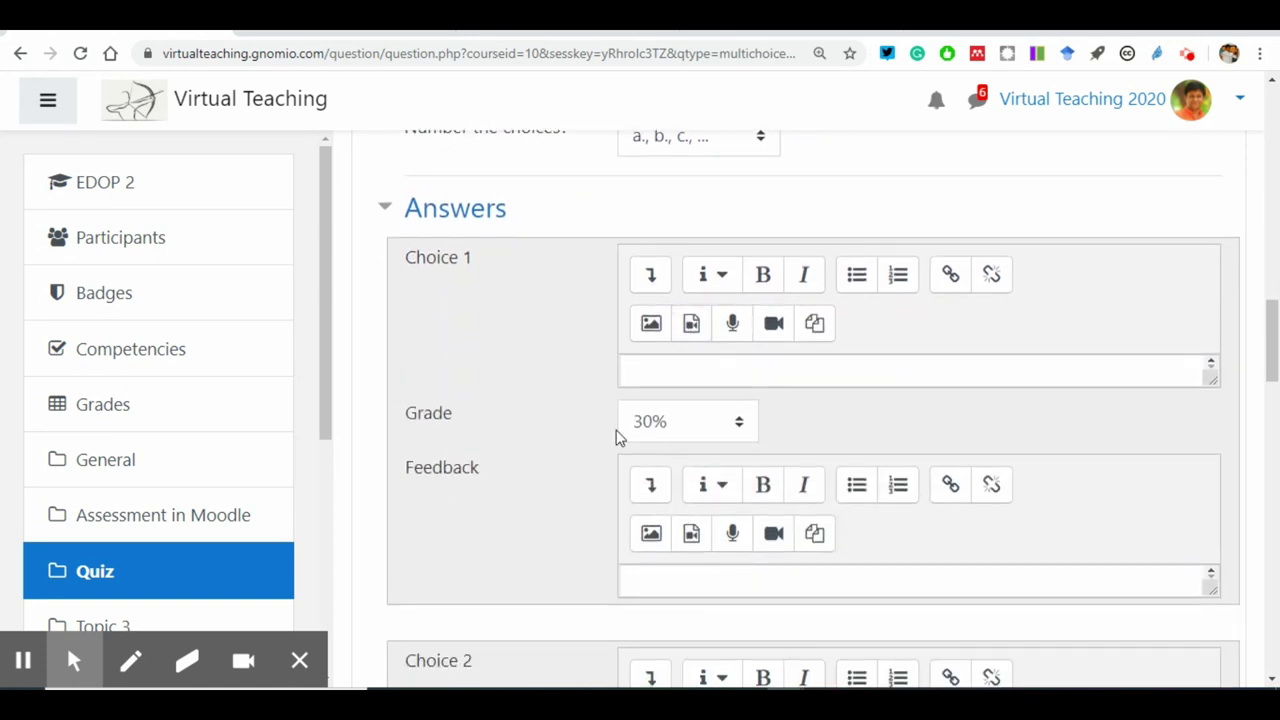
pyautogui.click(686, 433)
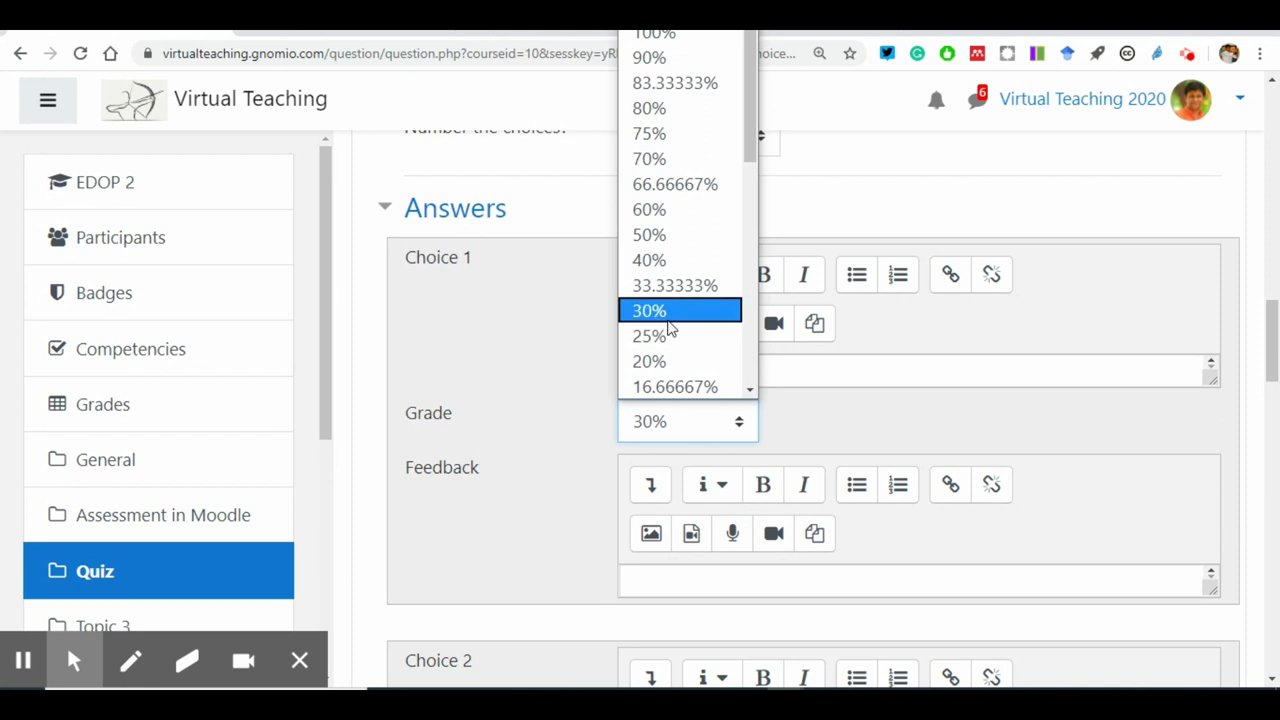
pyautogui.click(660, 45)
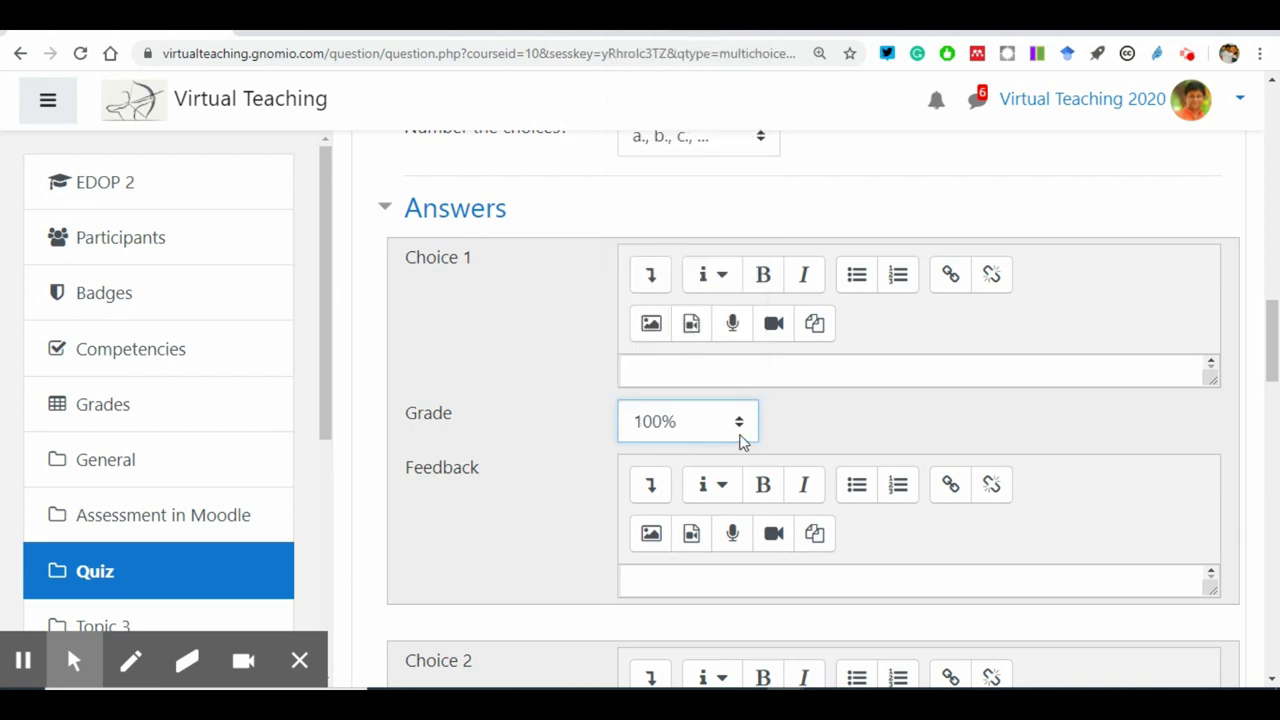
# Step: Enter "Munshi Premchand" as the Choice 2 answer and set its grade to 100%
pyautogui.scroll(-2, 660, 590)
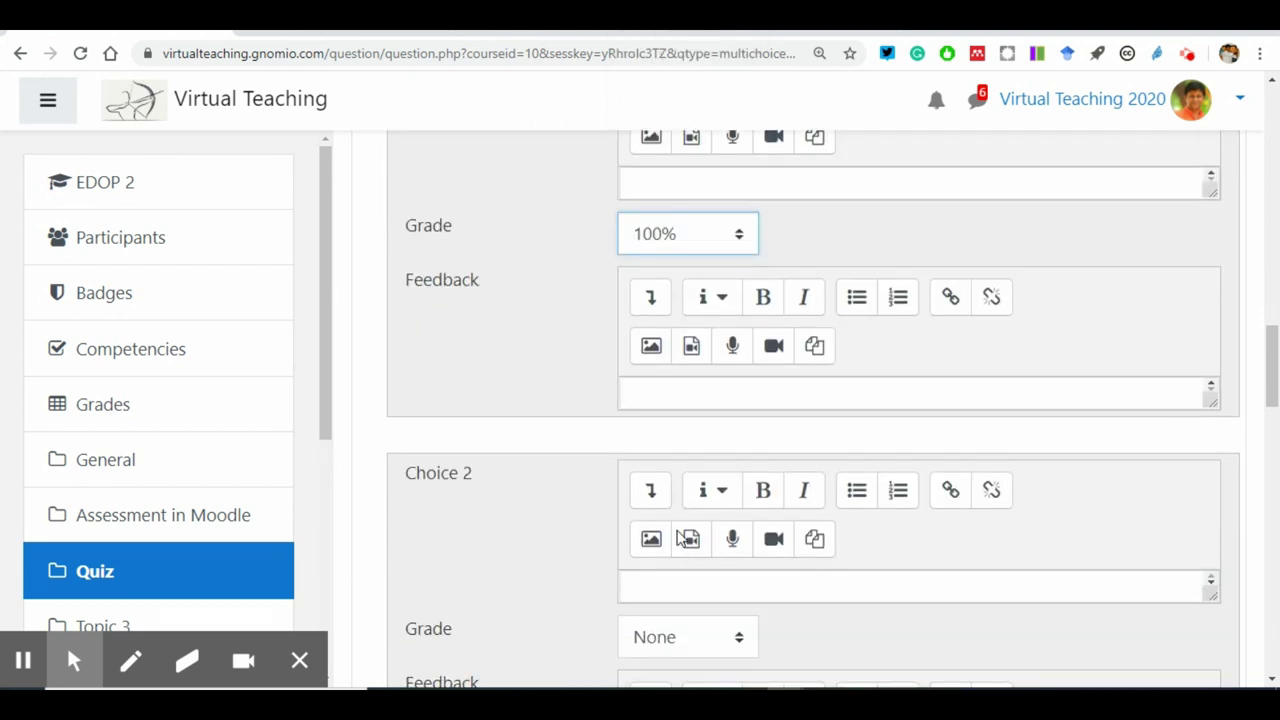
pyautogui.click(670, 587)
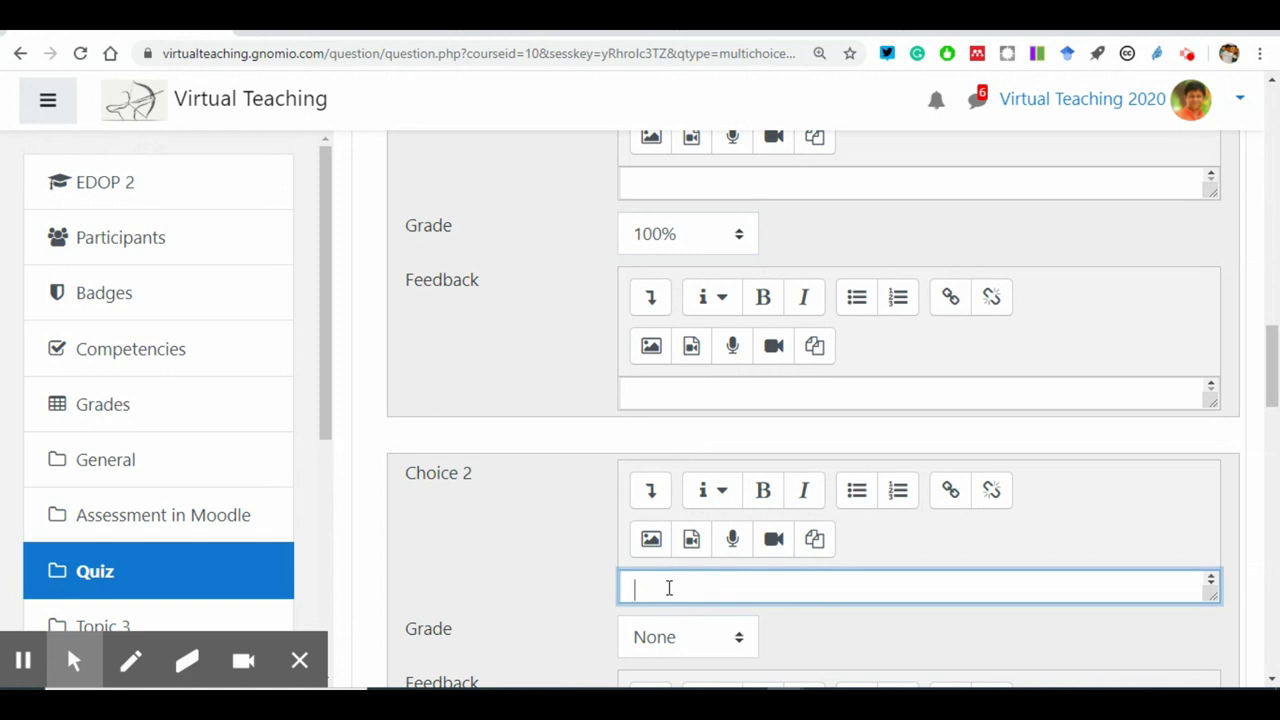
pyautogui.write('Munshi Premchand')
pyautogui.click(711, 651)
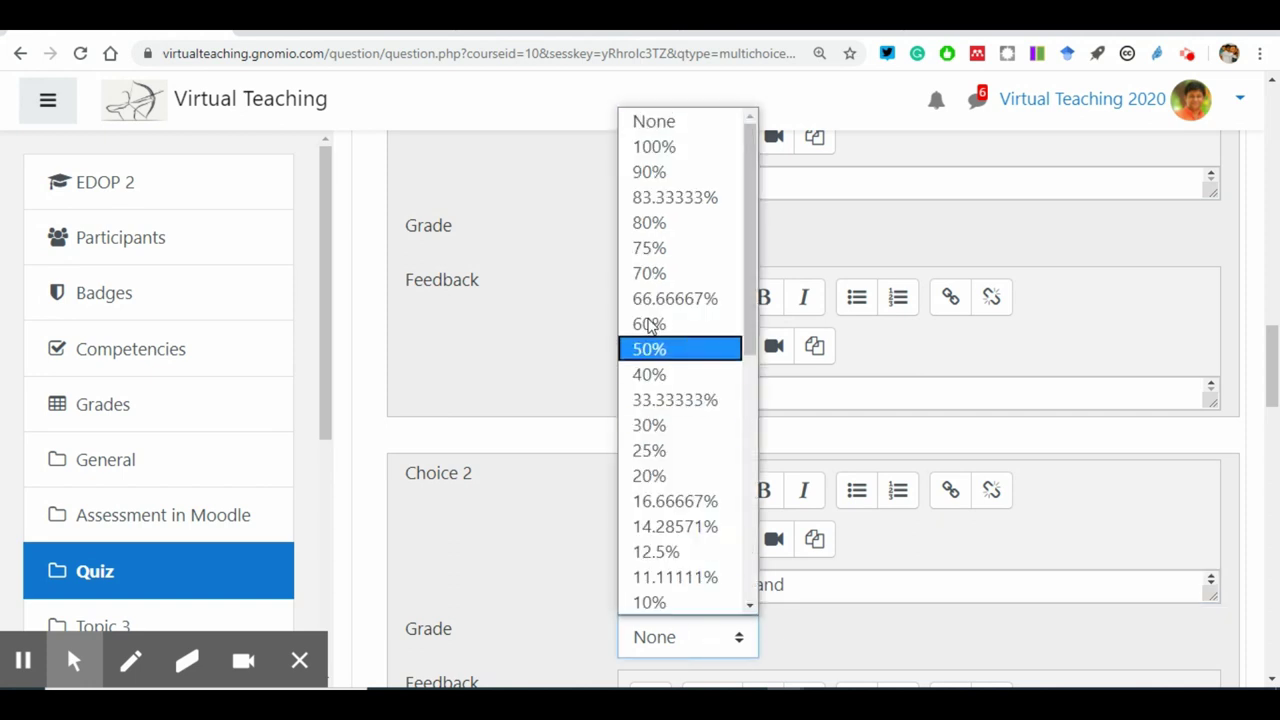
pyautogui.click(653, 152)
pyautogui.click(517, 529)
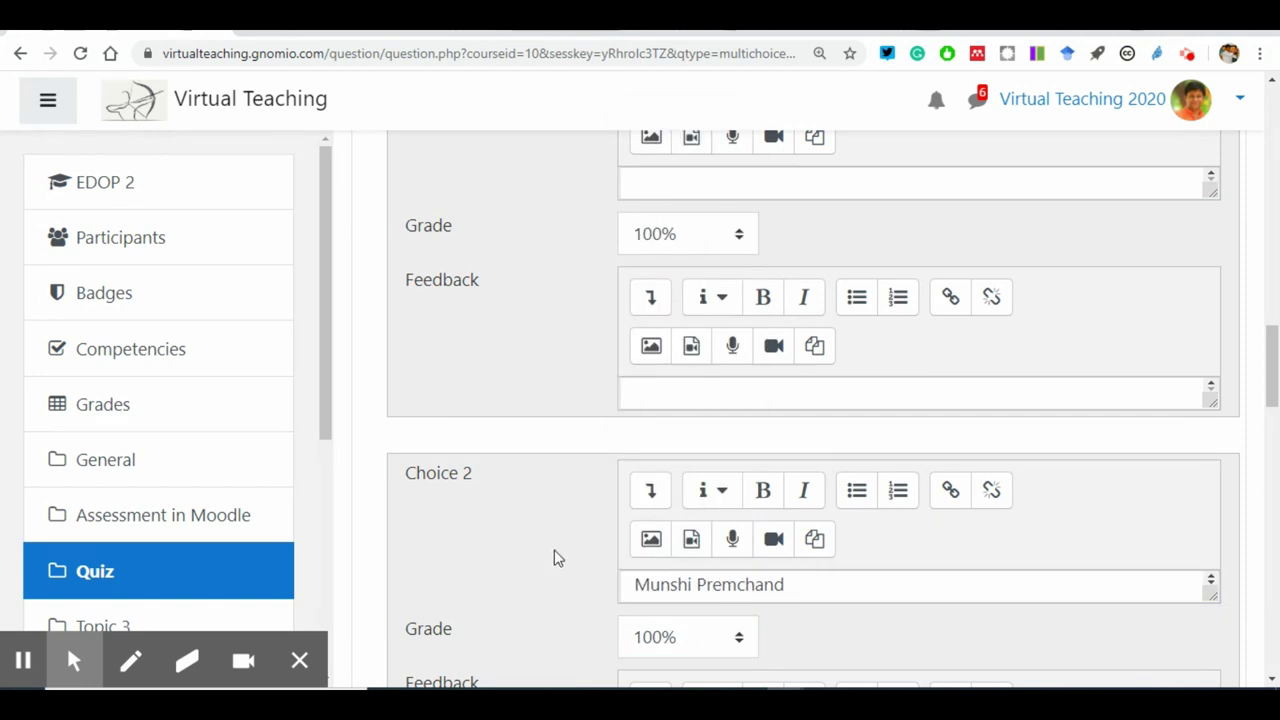
# Step: Enter "Good!" as the feedback for Choice 2
pyautogui.scroll(-3, 554, 557)
pyautogui.click(670, 516)
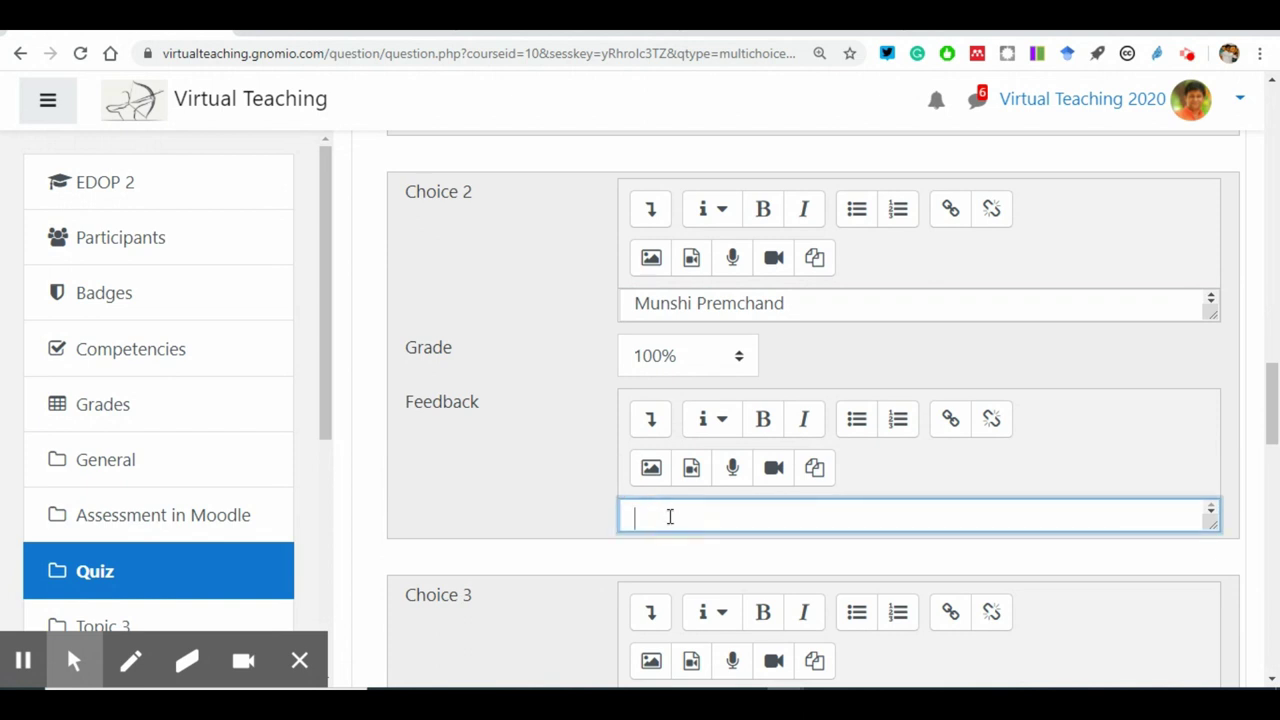
pyautogui.write('Good!')
# Step: Look through the recent files and the file upload form for adding an image to the Choice 2 feedback
pyautogui.click(651, 467)
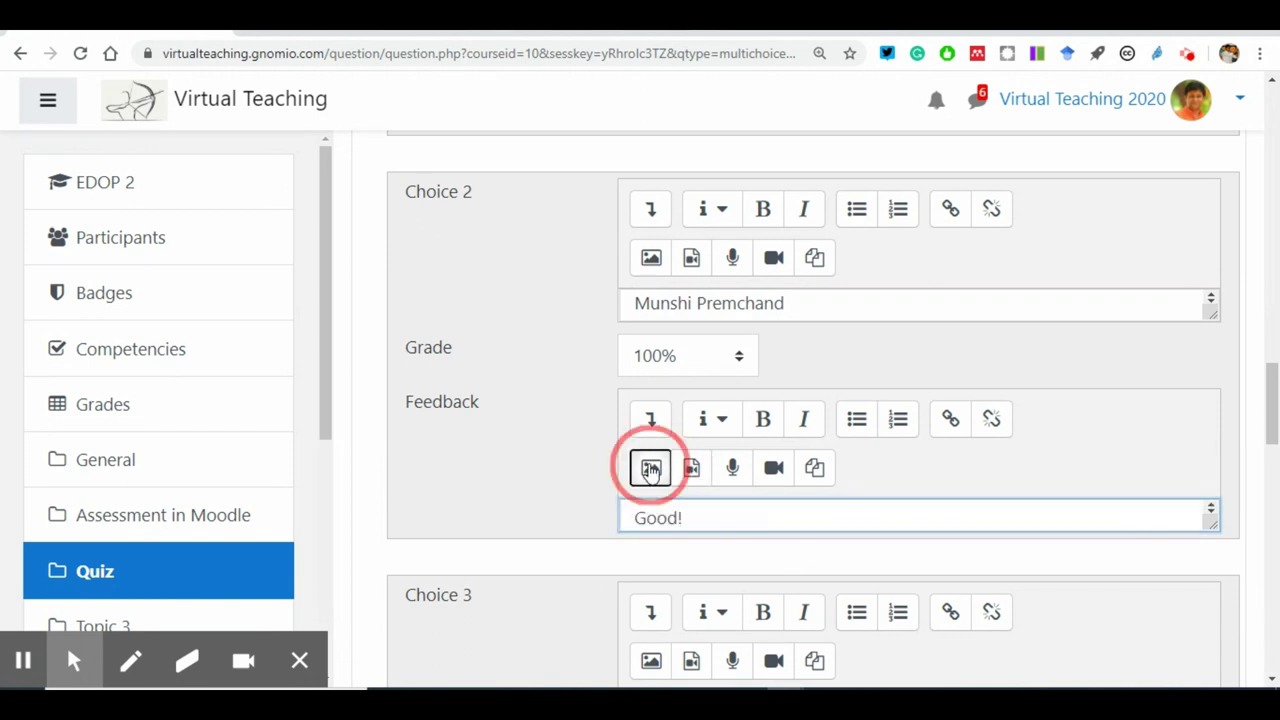
pyautogui.click(757, 249)
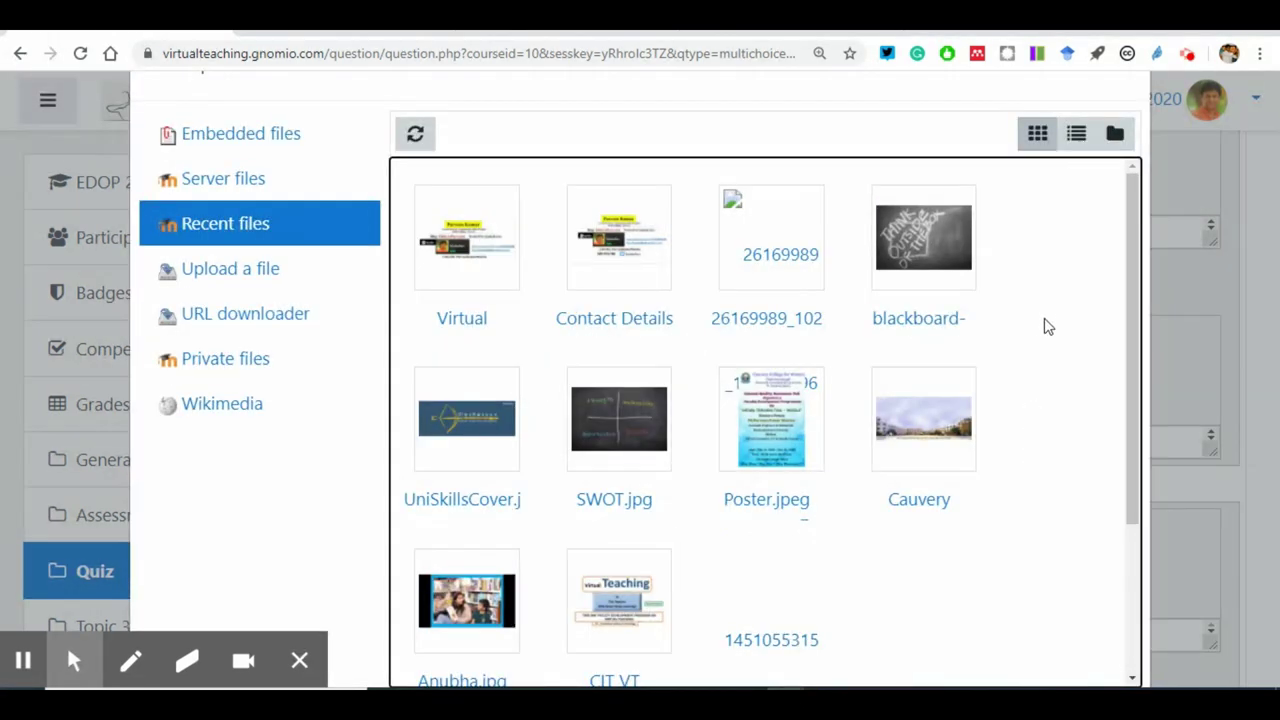
pyautogui.scroll(-1, 1048, 316)
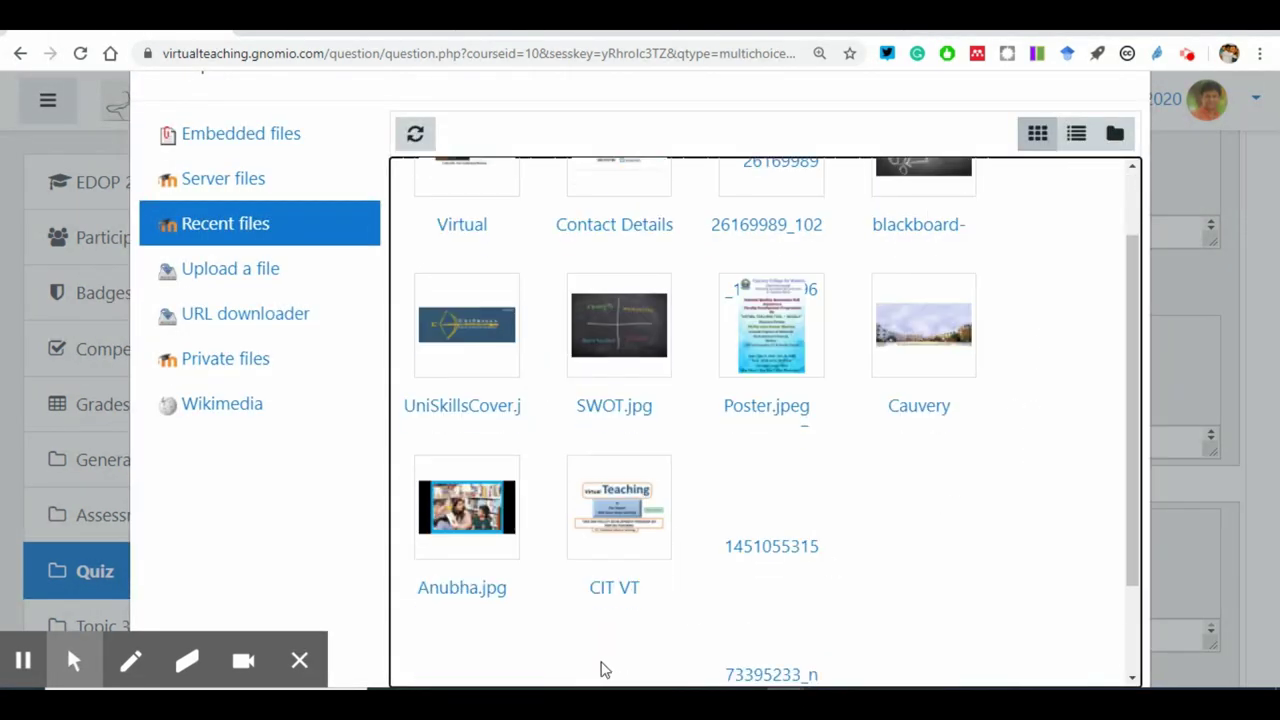
pyautogui.click(240, 278)
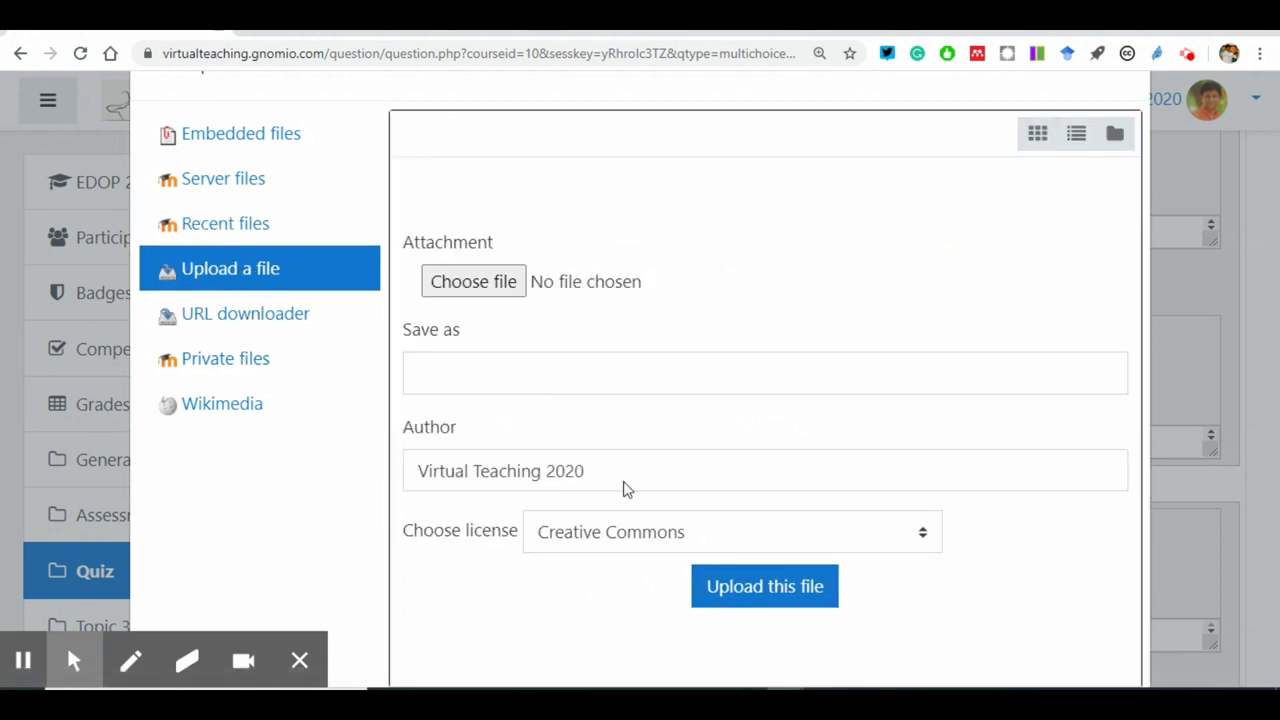
pyautogui.press('Escape')
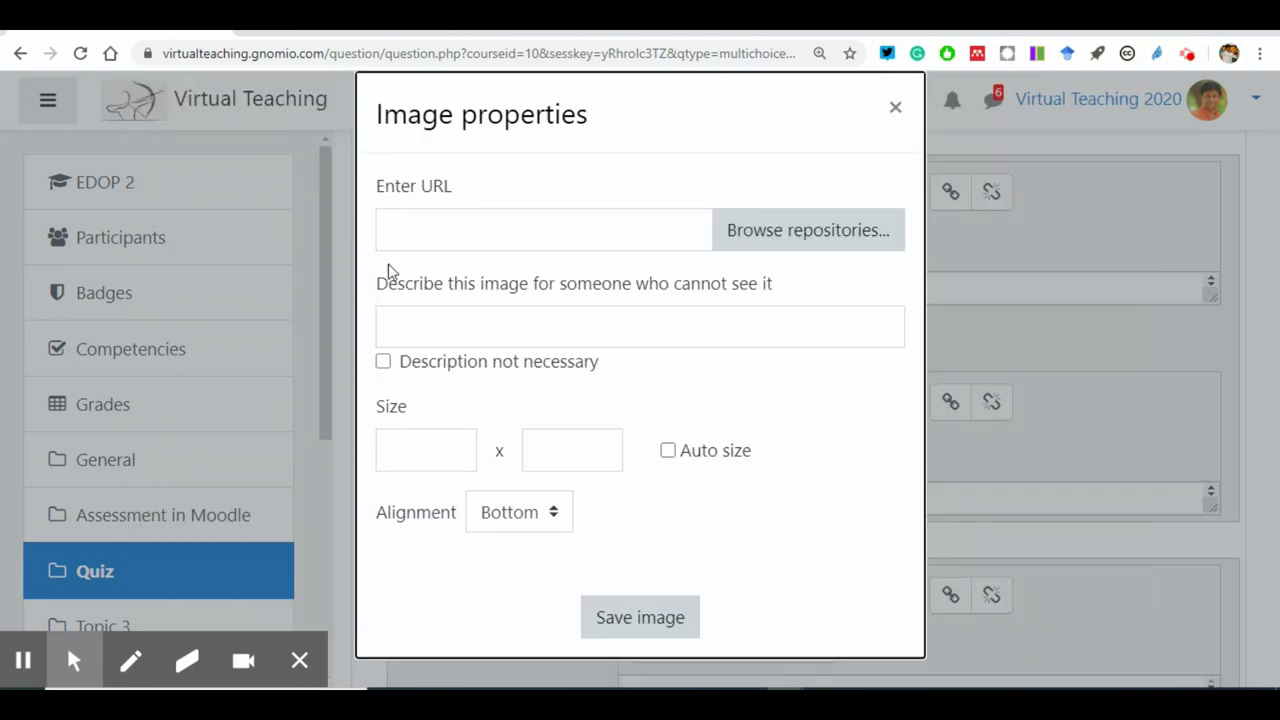
pyautogui.click(895, 108)
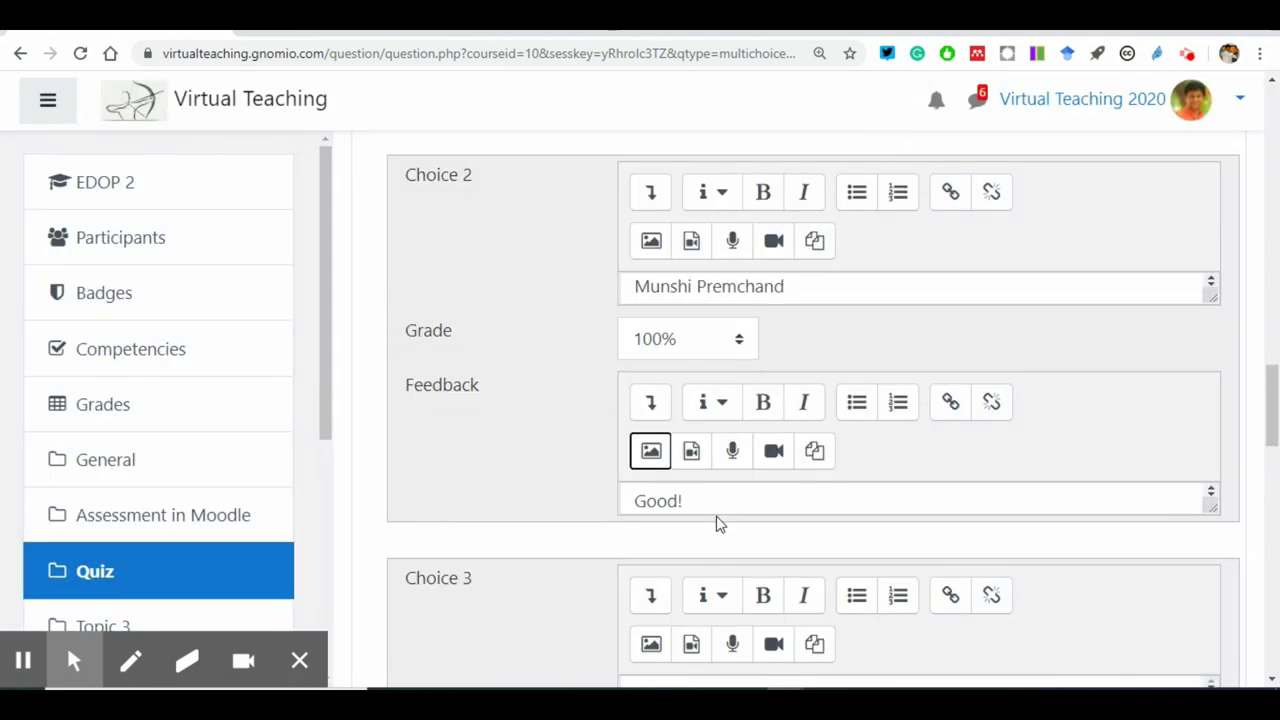
# Step: Record a short audio clip and attach it to the Choice 2 feedback
pyautogui.click(733, 452)
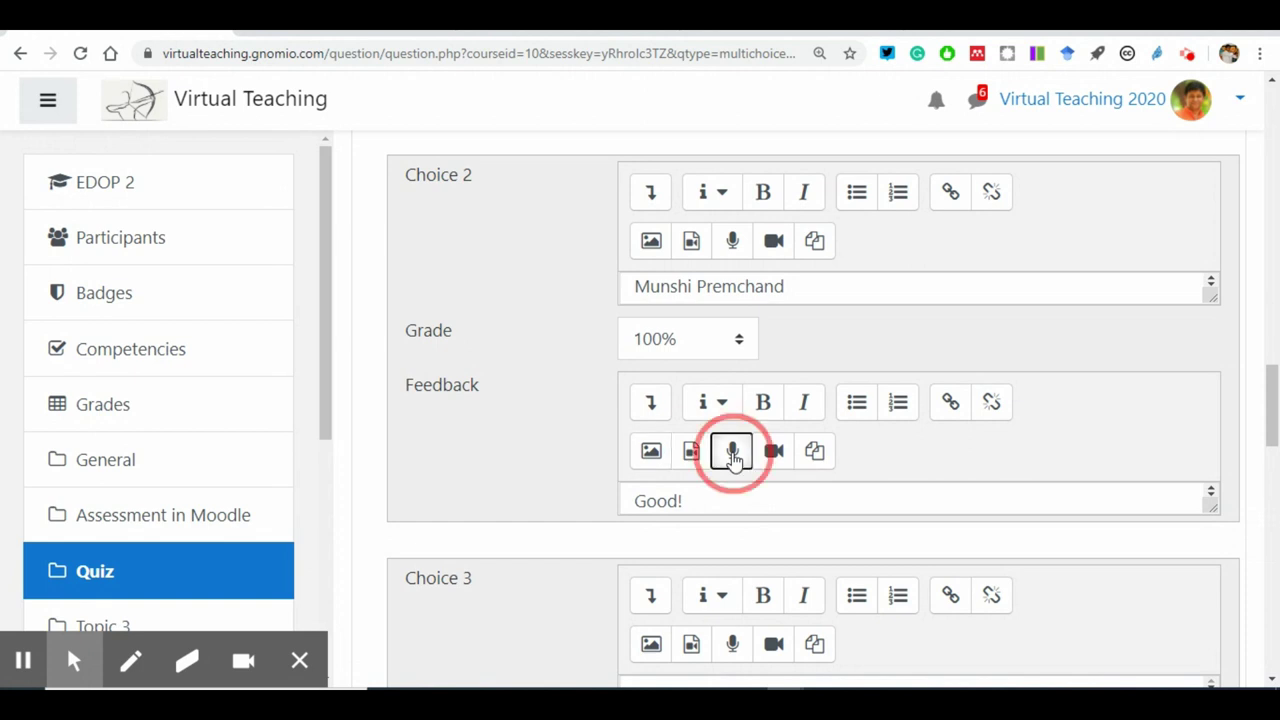
pyautogui.click(945, 420)
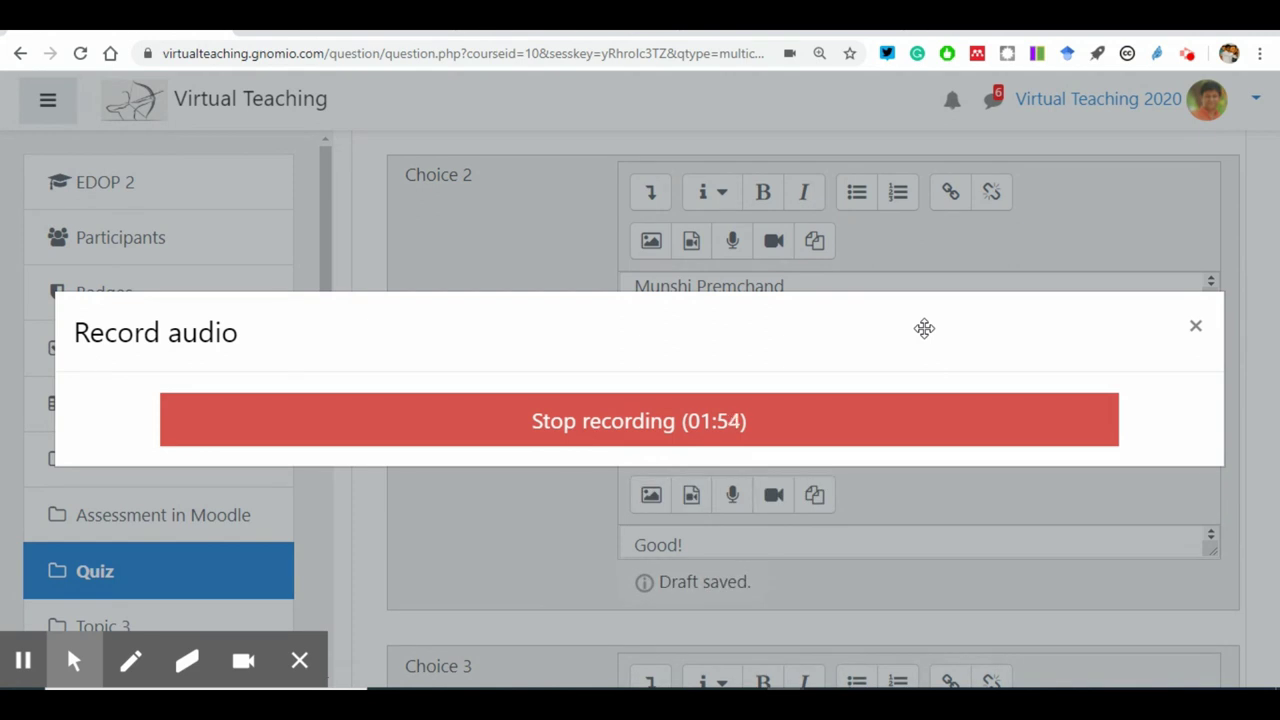
pyautogui.click(914, 440)
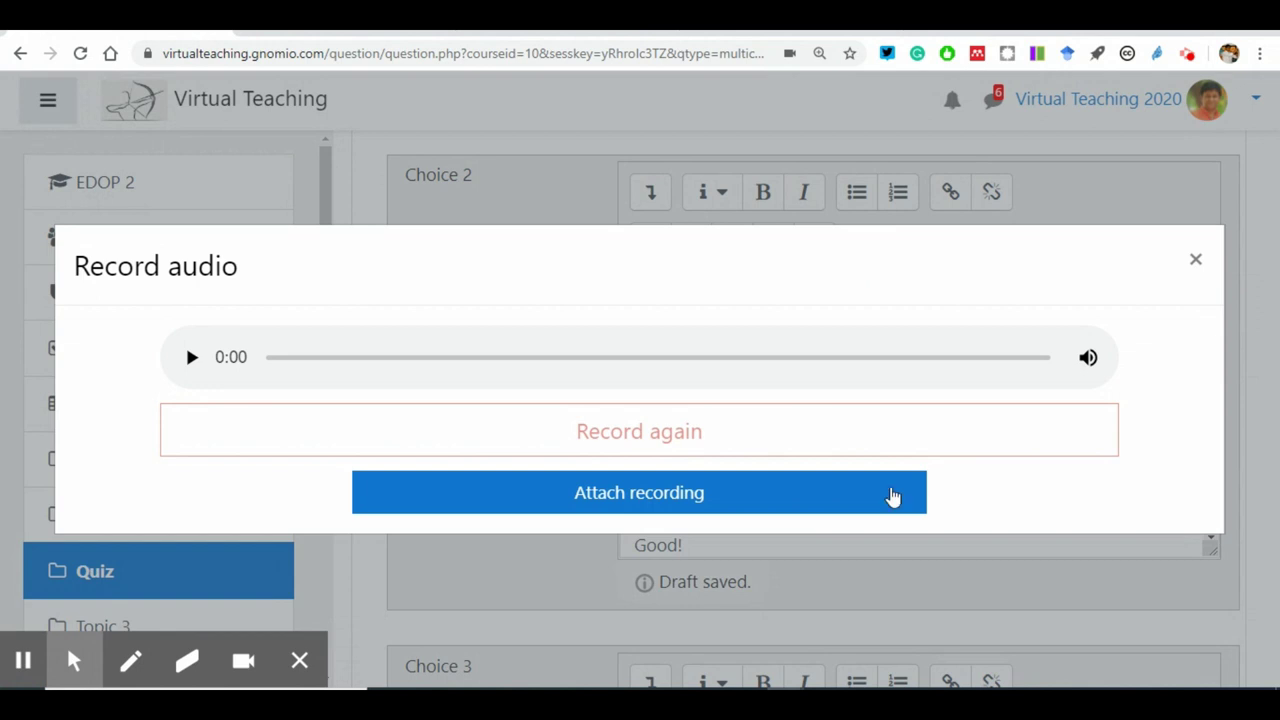
pyautogui.click(791, 503)
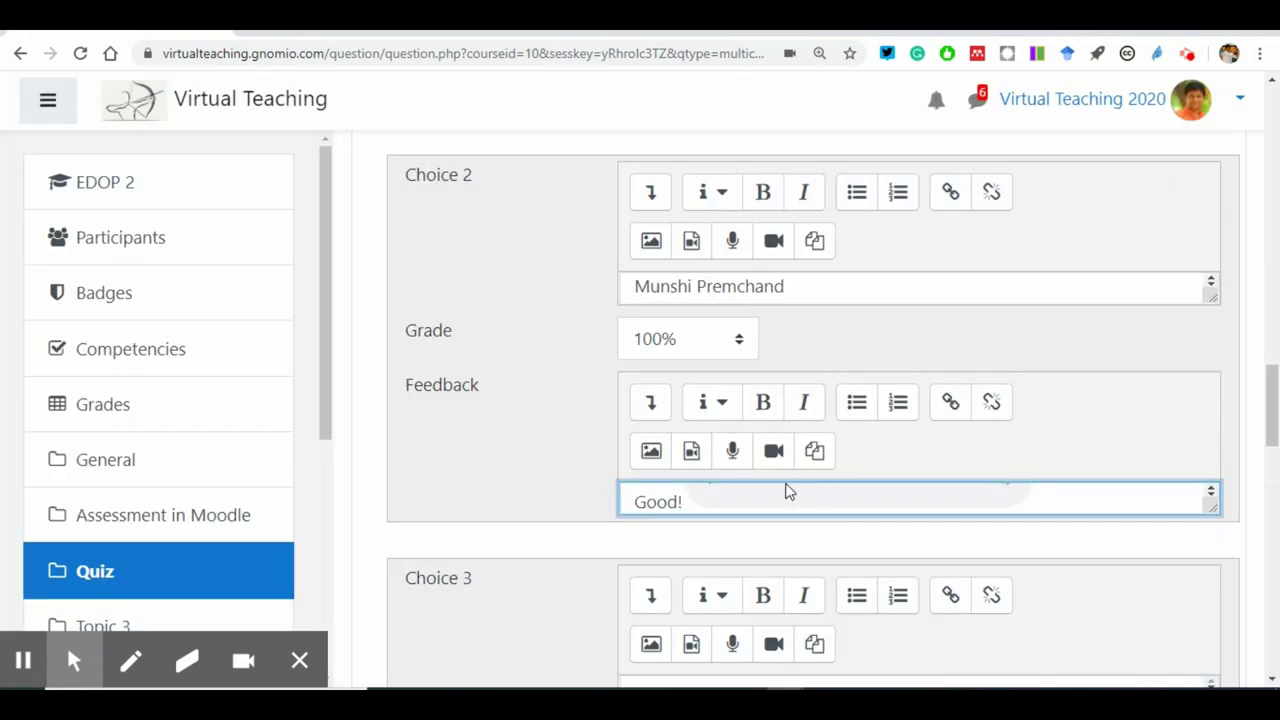
pyautogui.scroll(1, 528, 371)
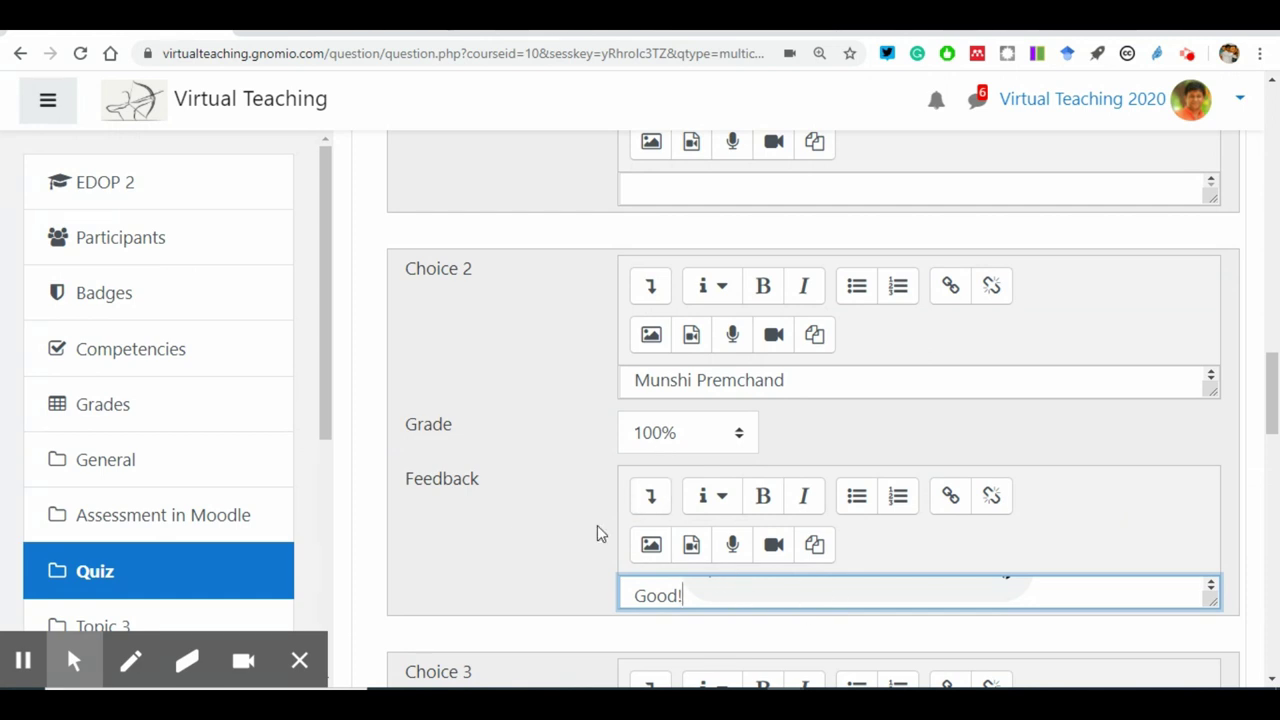
# Step: Enter "Kumar Vishwas" as the Choice 1 answer
pyautogui.click(821, 511)
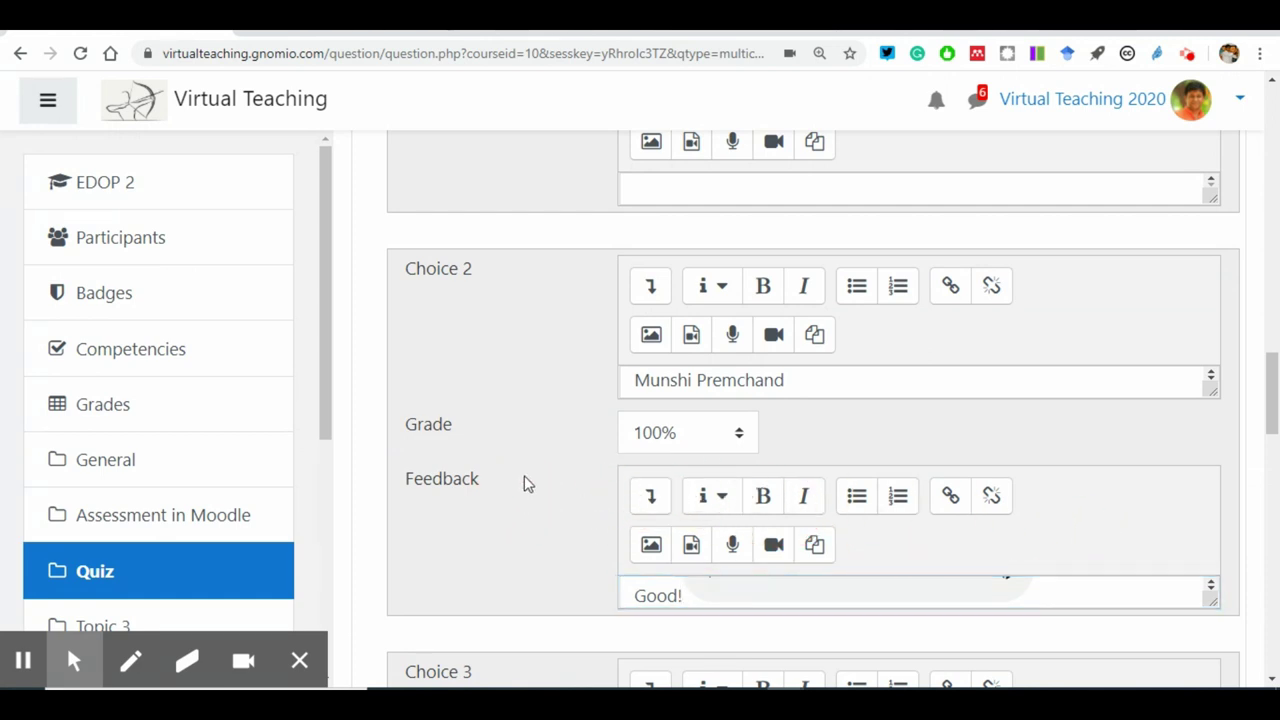
pyautogui.scroll(4, 528, 484)
pyautogui.click(688, 352)
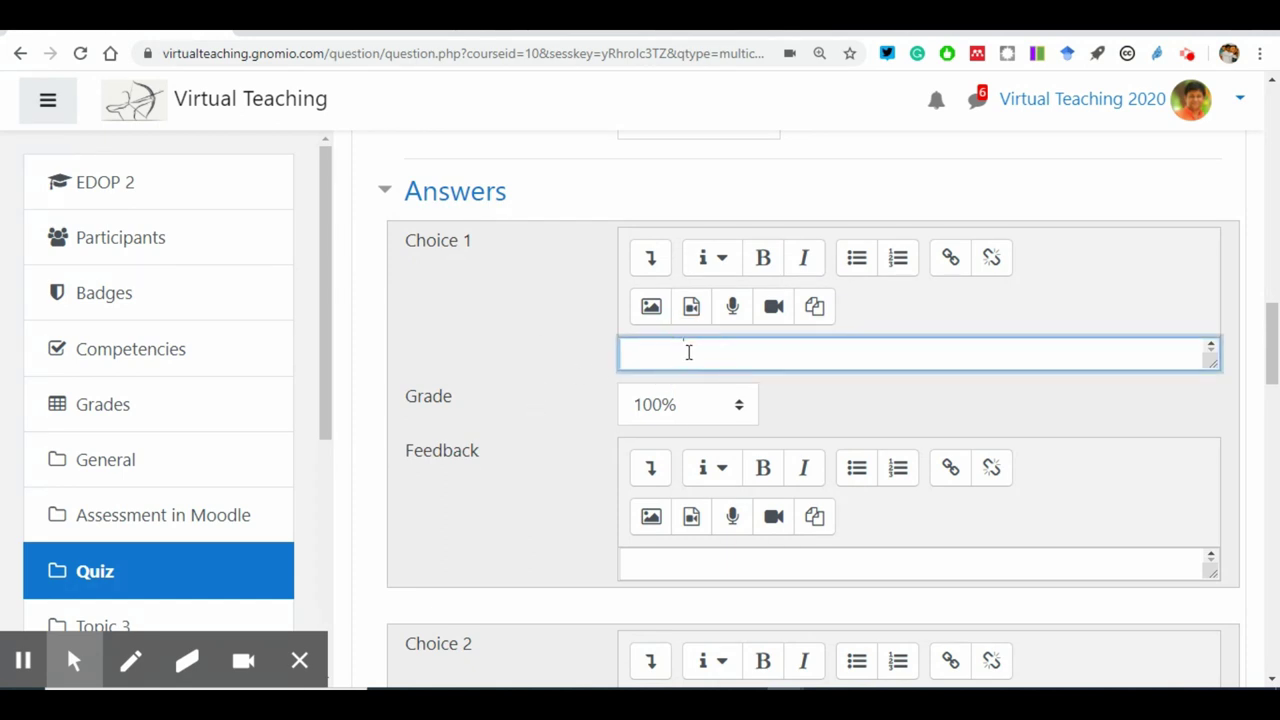
pyautogui.write('Premchand')
# Step: Enlarge the Choice 2 answer box to a few lines in height
pyautogui.scroll(-5, 531, 377)
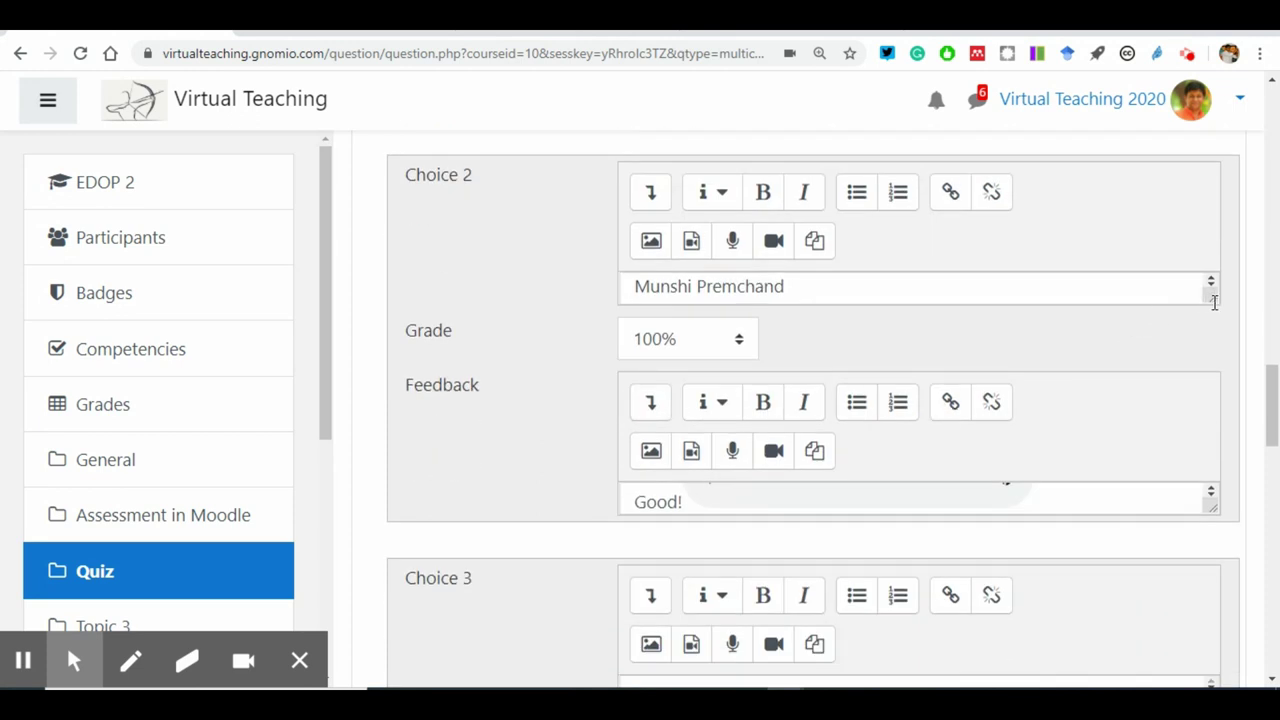
pyautogui.moveTo(1205, 300); pyautogui.dragTo(1216, 543)
pyautogui.moveTo(1203, 440); pyautogui.dragTo(1200, 350)
# Step: Enter "Dharmavir Bharti" as the Choice 3 answer and look at its grade options
pyautogui.scroll(-3, 476, 520)
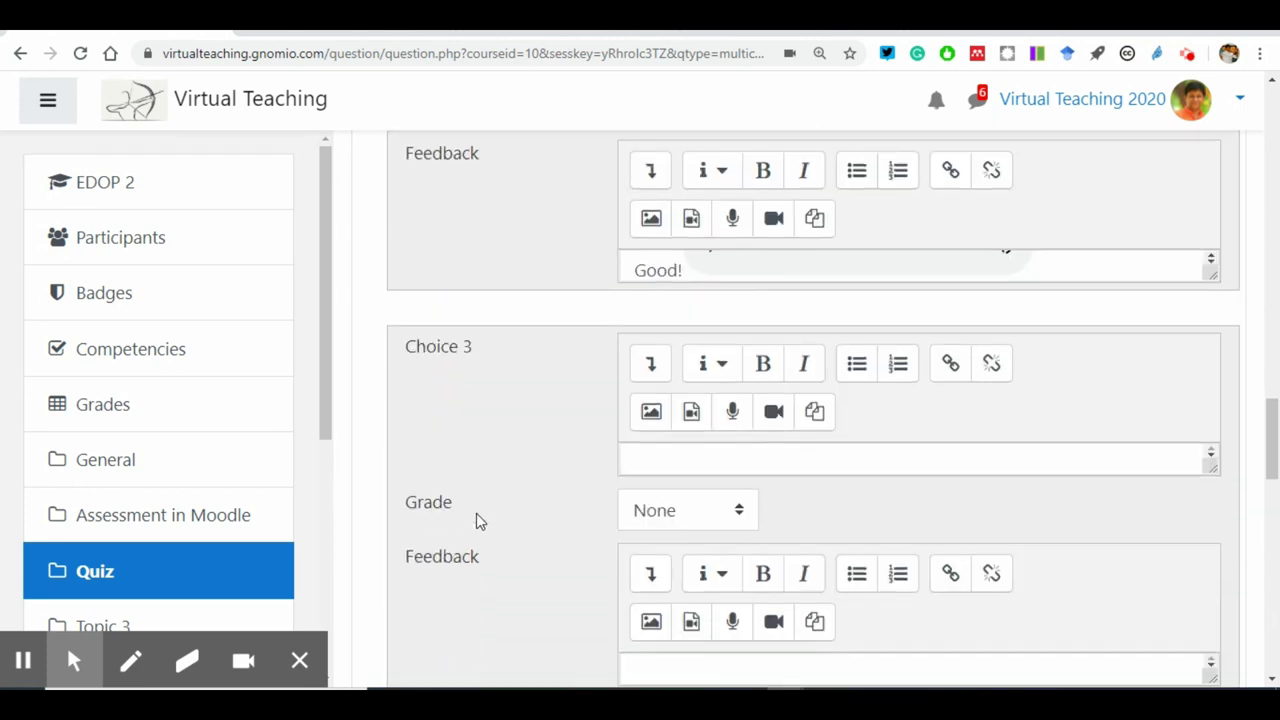
pyautogui.click(1209, 468)
pyautogui.click(1206, 515)
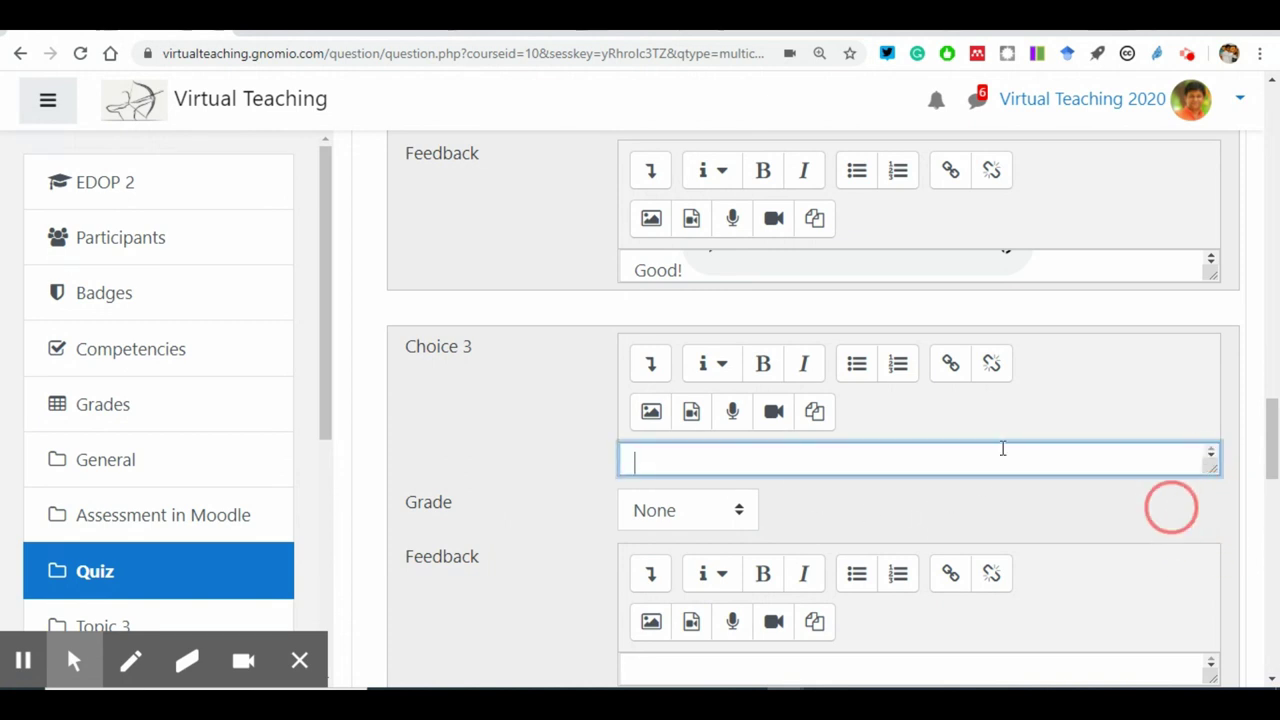
pyautogui.click(937, 457)
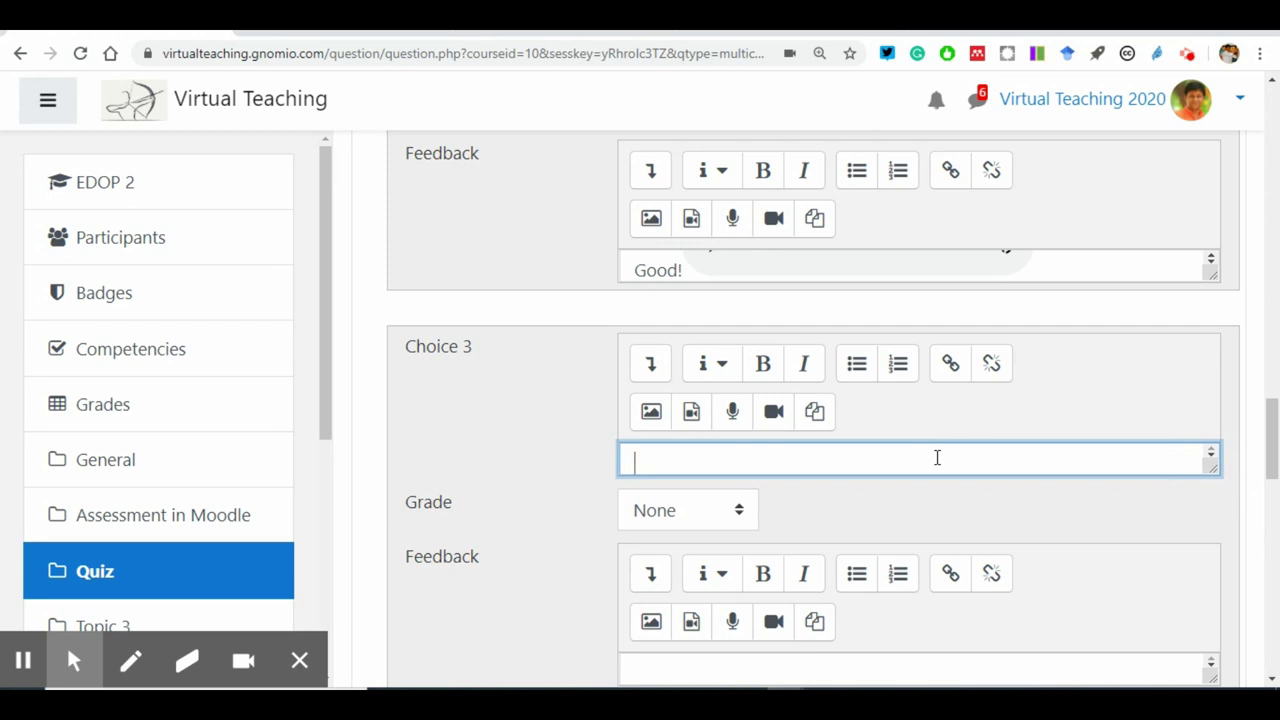
pyautogui.write('Dharmavir Bharti')
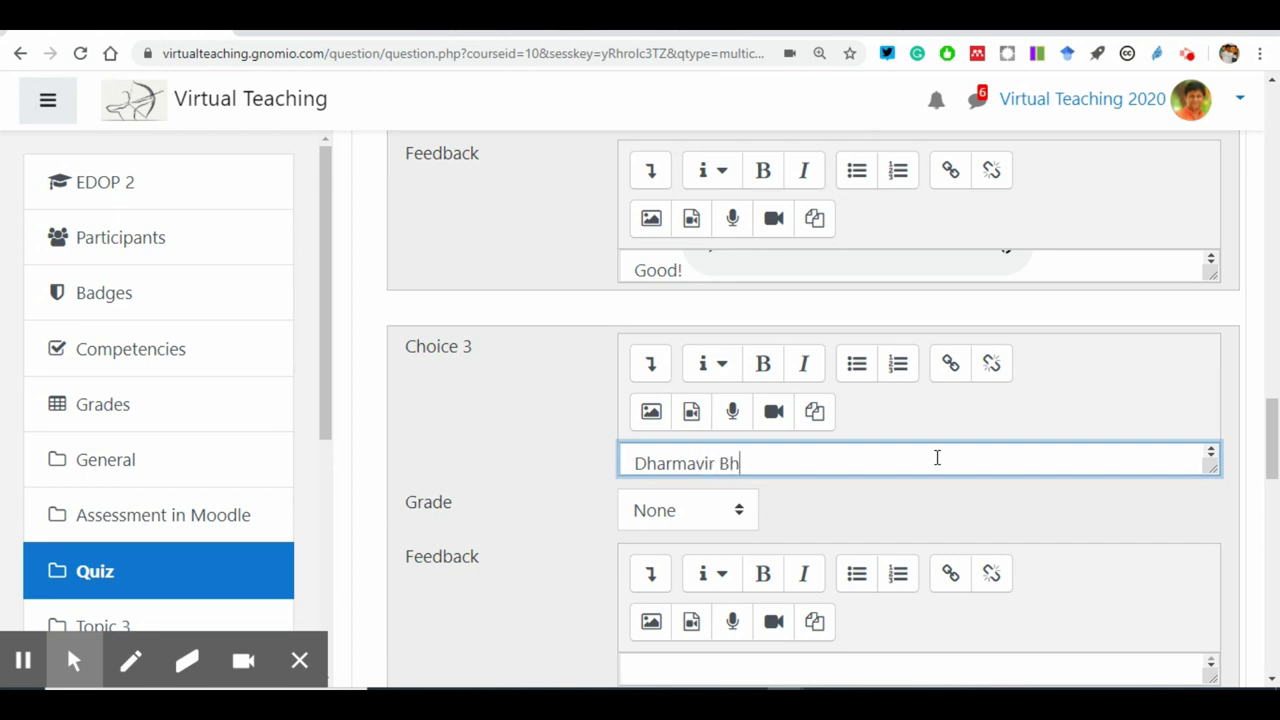
pyautogui.click(683, 518)
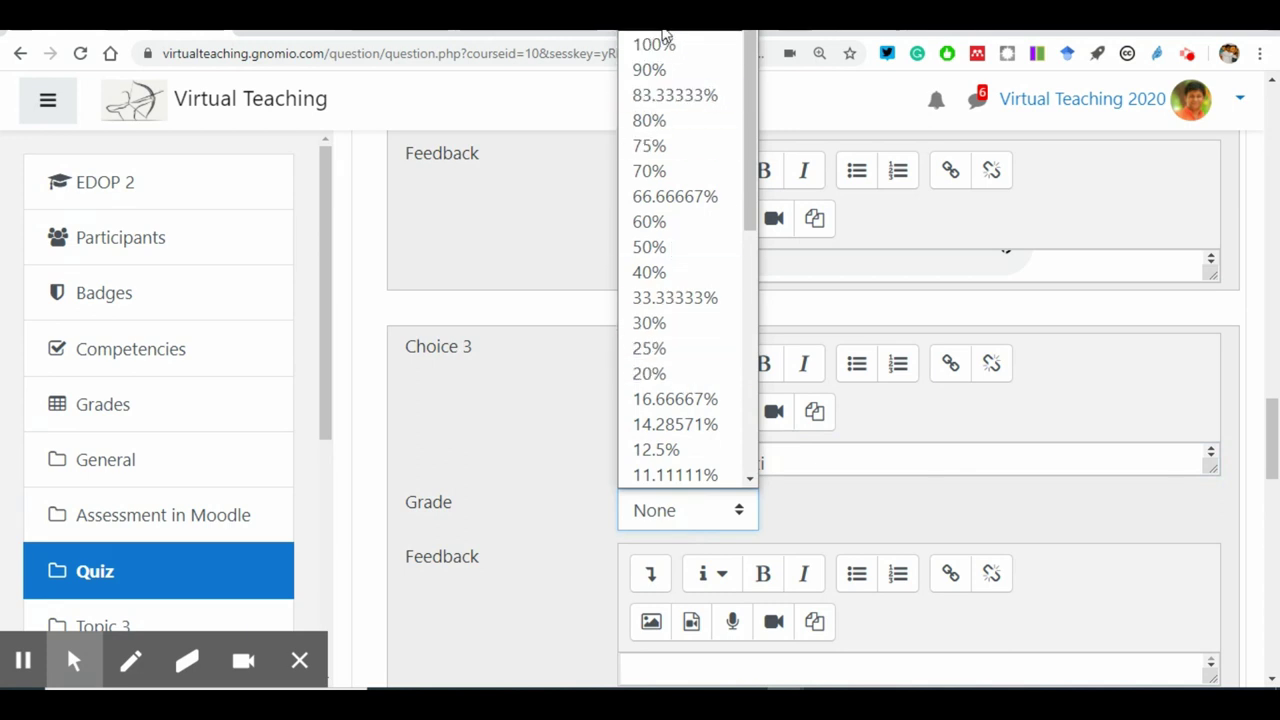
pyautogui.click(540, 469)
# Step: Enter "Shri Lal Shukl" as the Choice 4 answer and check its grade options
pyautogui.scroll(-4, 540, 469)
pyautogui.click(700, 490)
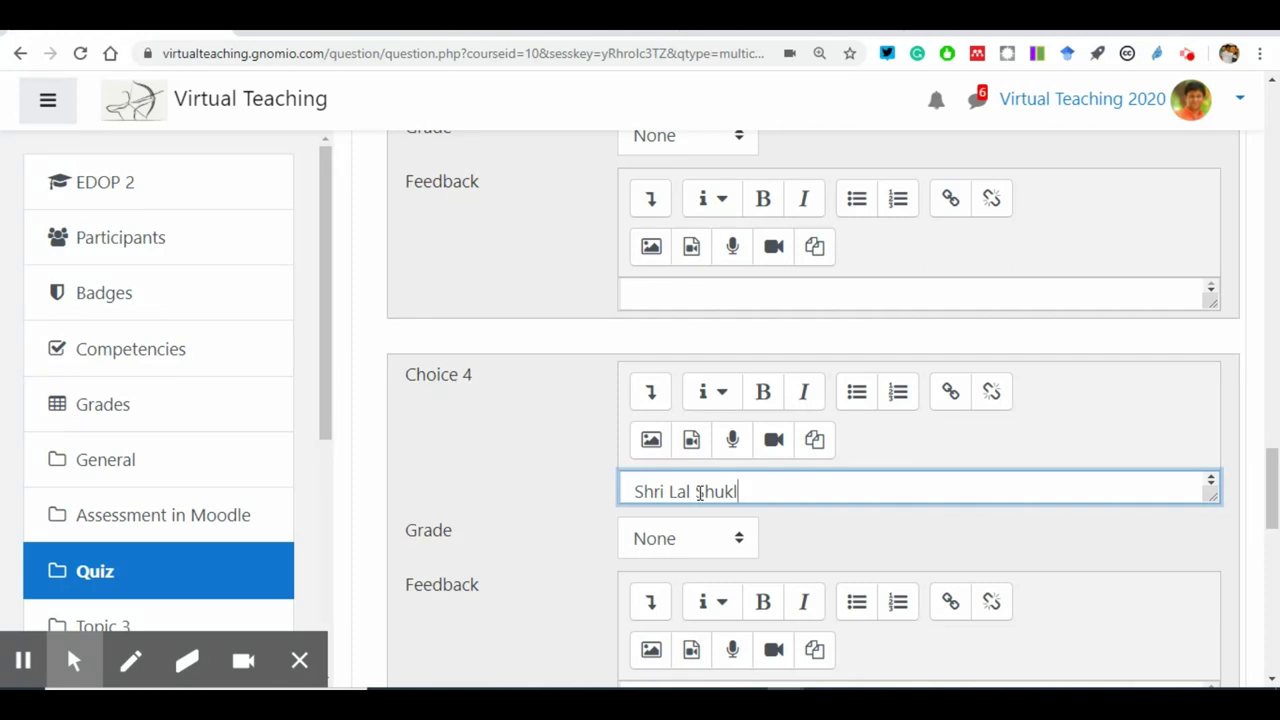
pyautogui.click(514, 509)
pyautogui.scroll(-1, 517, 511)
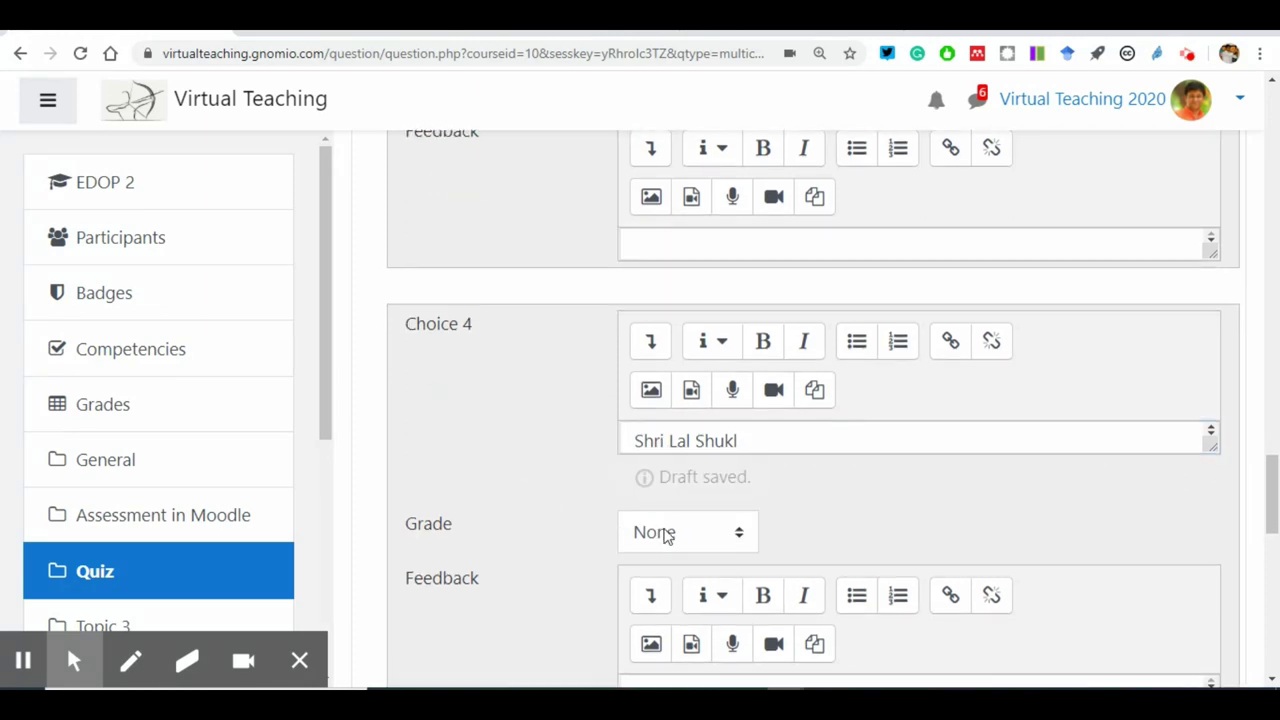
pyautogui.scroll(-1, 540, 520)
pyautogui.scroll(-1, 545, 525)
pyautogui.click(720, 350)
pyautogui.click(717, 346)
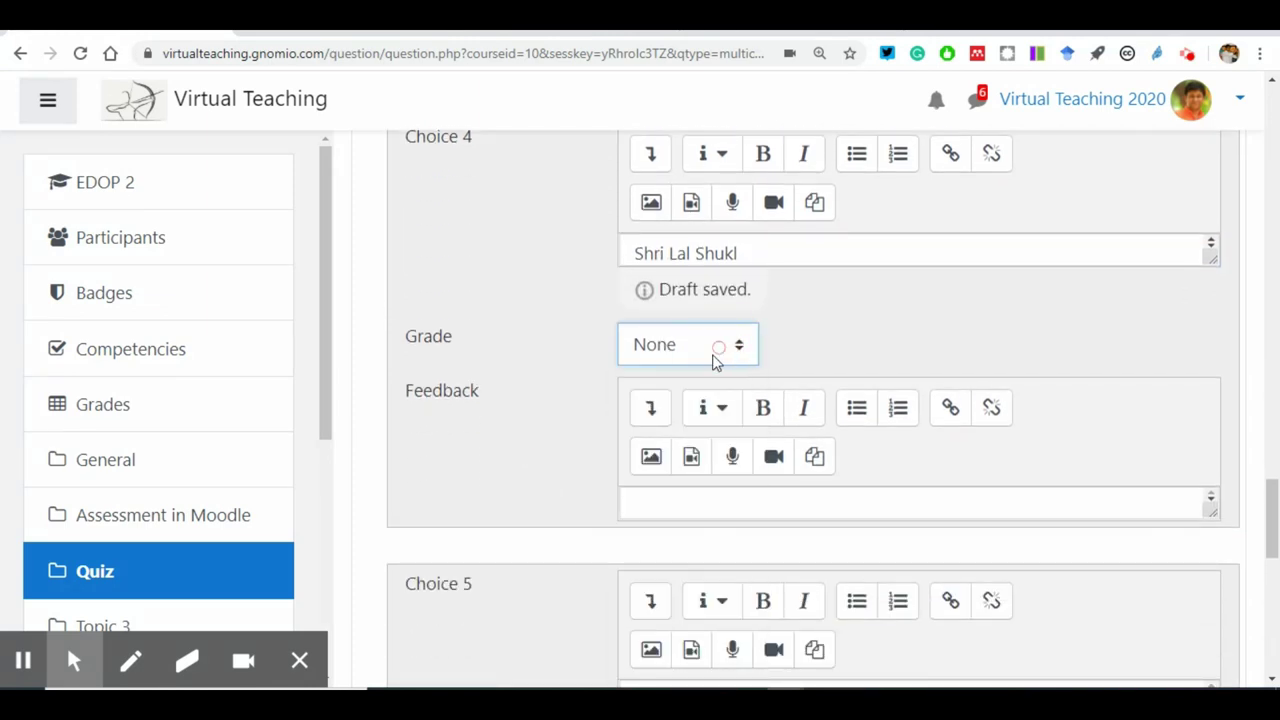
pyautogui.scroll(-1, 488, 535)
# Step: Set the grade of Choice 3, "Munshi Premchand", to 100%
pyautogui.scroll(5, 485, 535)
pyautogui.click(651, 503)
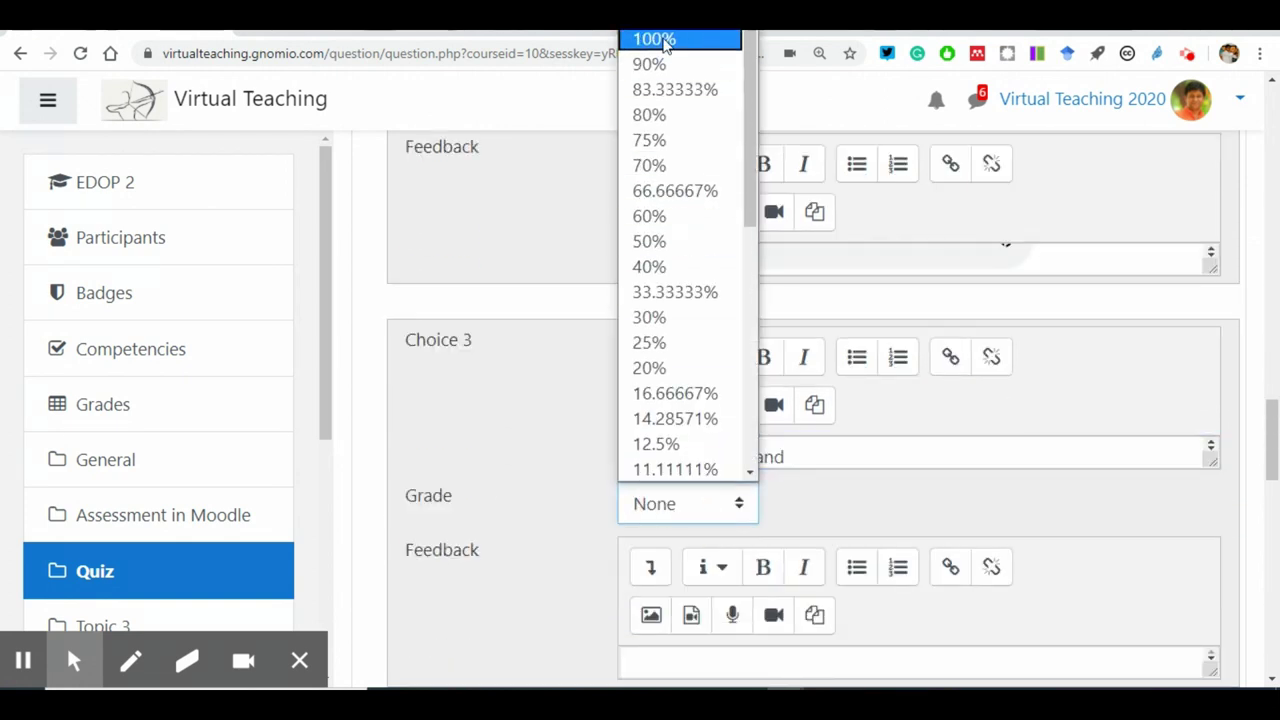
pyautogui.click(660, 37)
# Step: Enter "See there is a Salutation to this as well!" as the feedback for Choice 1
pyautogui.scroll(2, 497, 494)
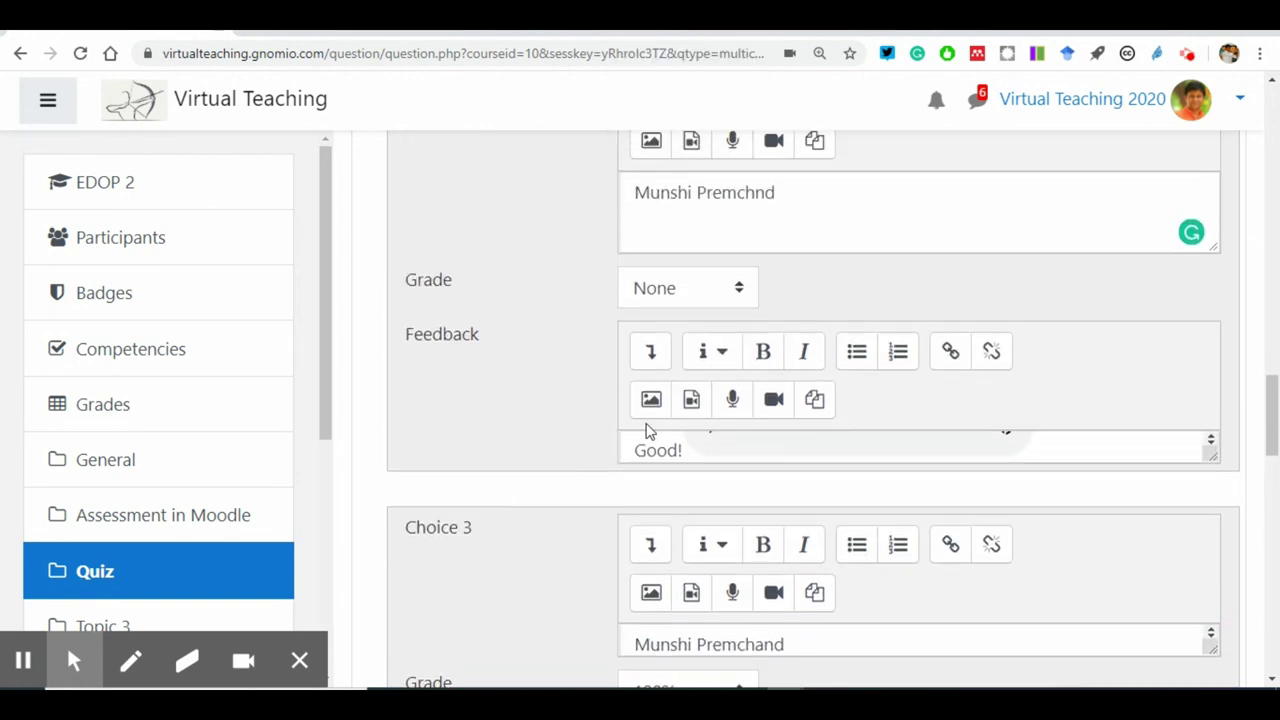
pyautogui.scroll(2, 646, 429)
pyautogui.scroll(1, 662, 409)
pyautogui.click(700, 283)
pyautogui.write('See there is a Salutation to this as well!')
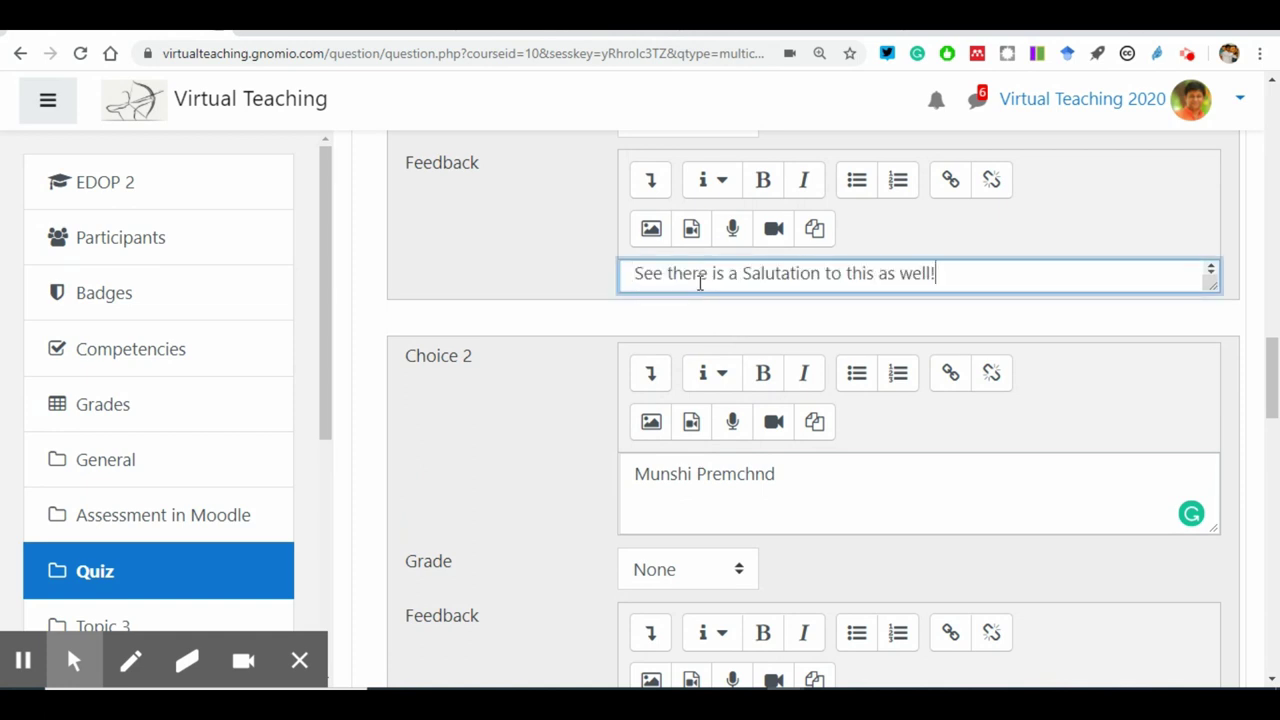
pyautogui.scroll(1, 606, 286)
# Step: Save the multiple choice question and continue editing it
pyautogui.scroll(-10, 709, 406)
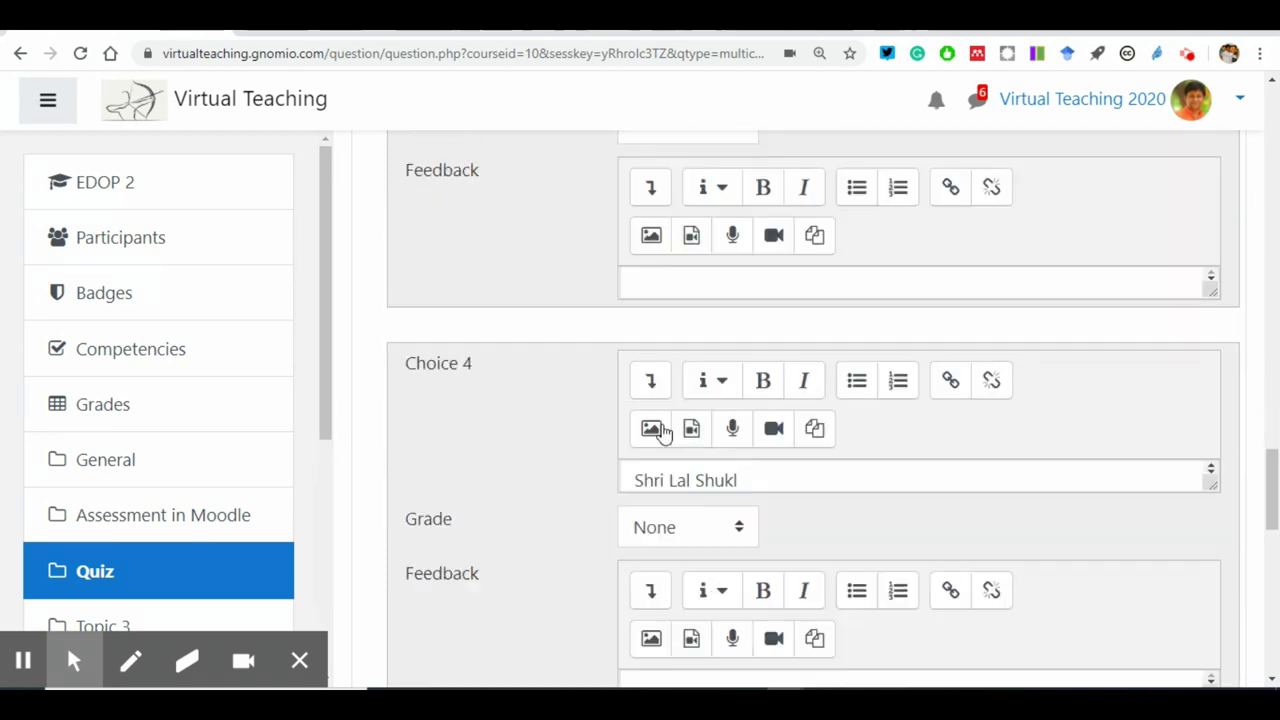
pyautogui.scroll(-8, 660, 430)
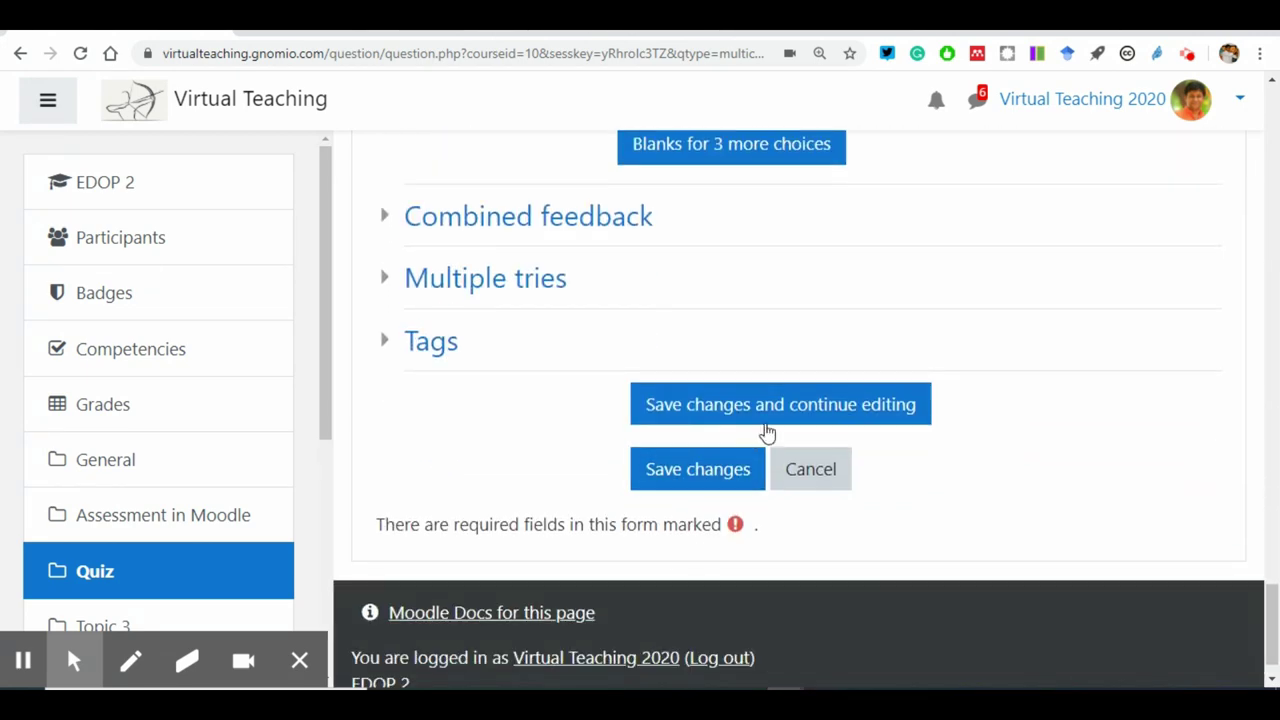
pyautogui.click(716, 414)
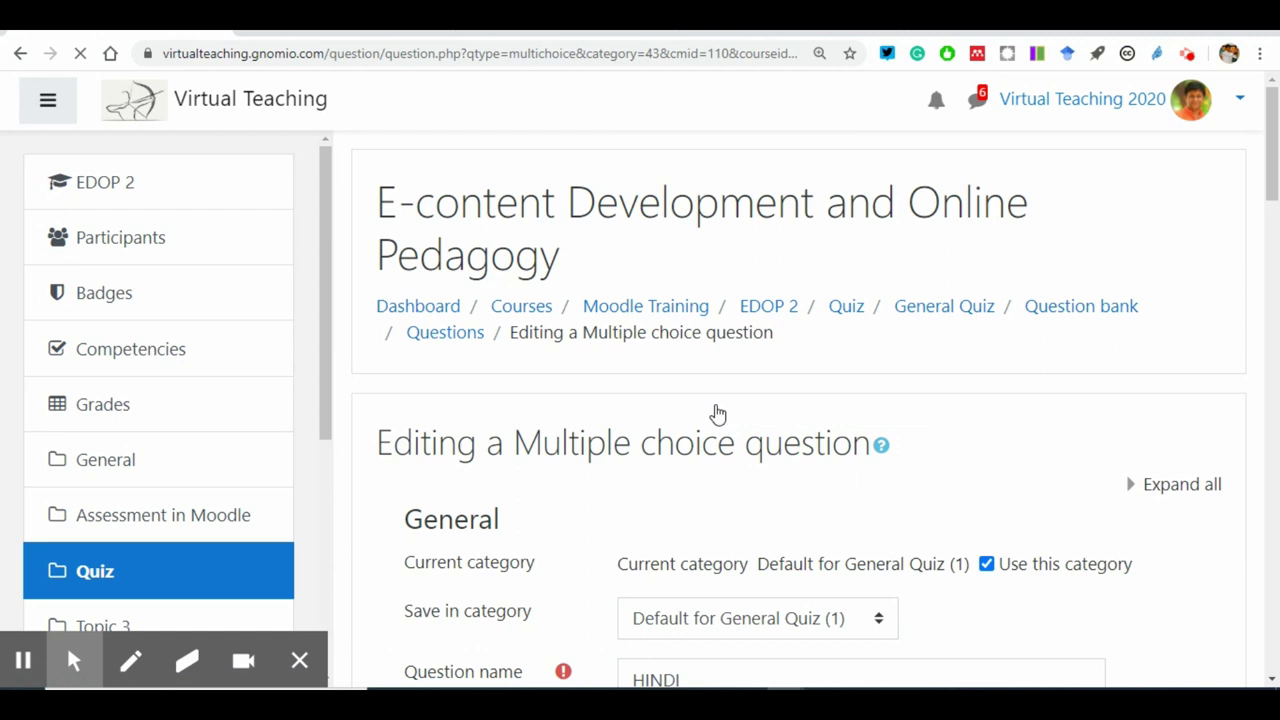
# Step: Review the saved question's text, settings and choices, and save it once more while keeping the form open
pyautogui.scroll(-3, 700, 475)
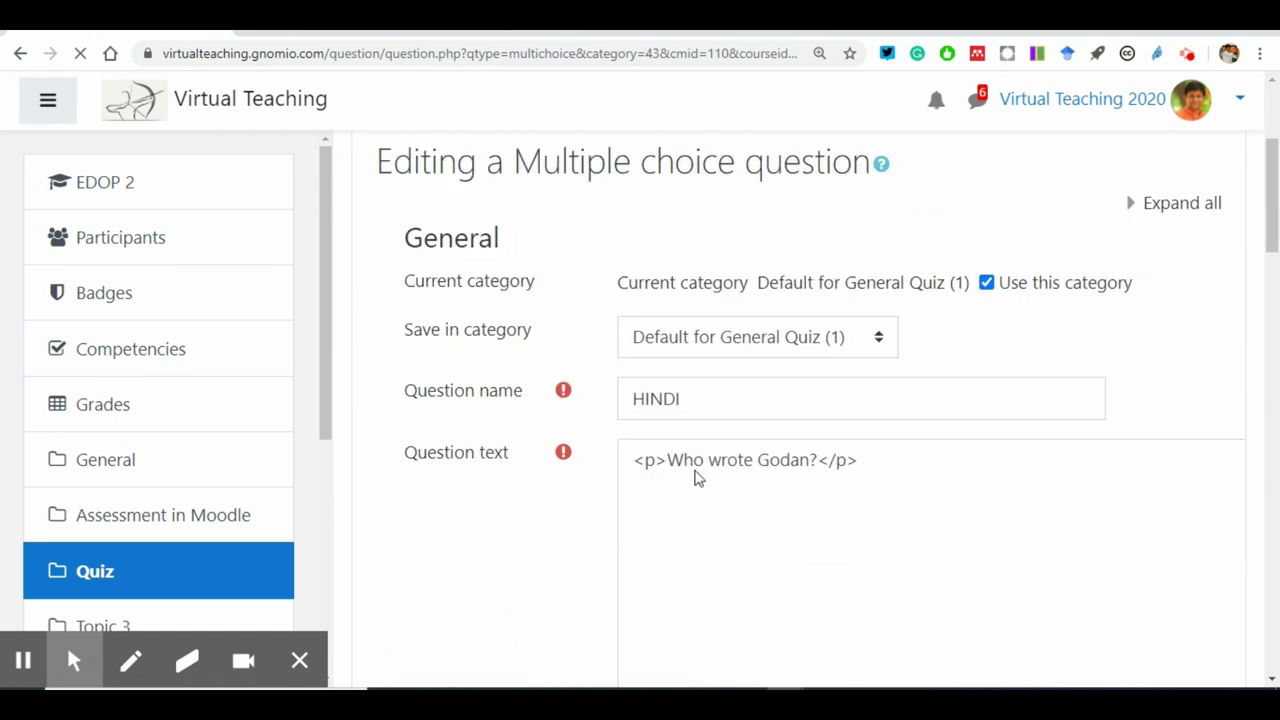
pyautogui.scroll(-2, 500, 491)
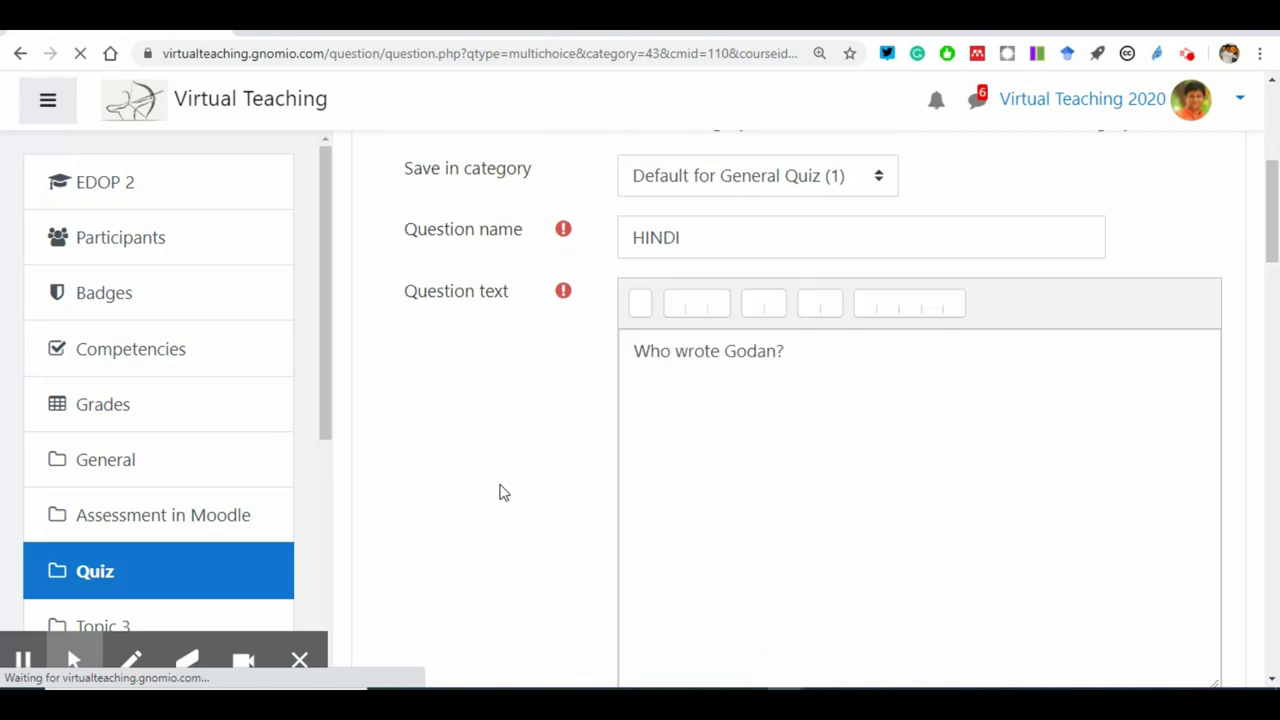
pyautogui.scroll(-5, 430, 410)
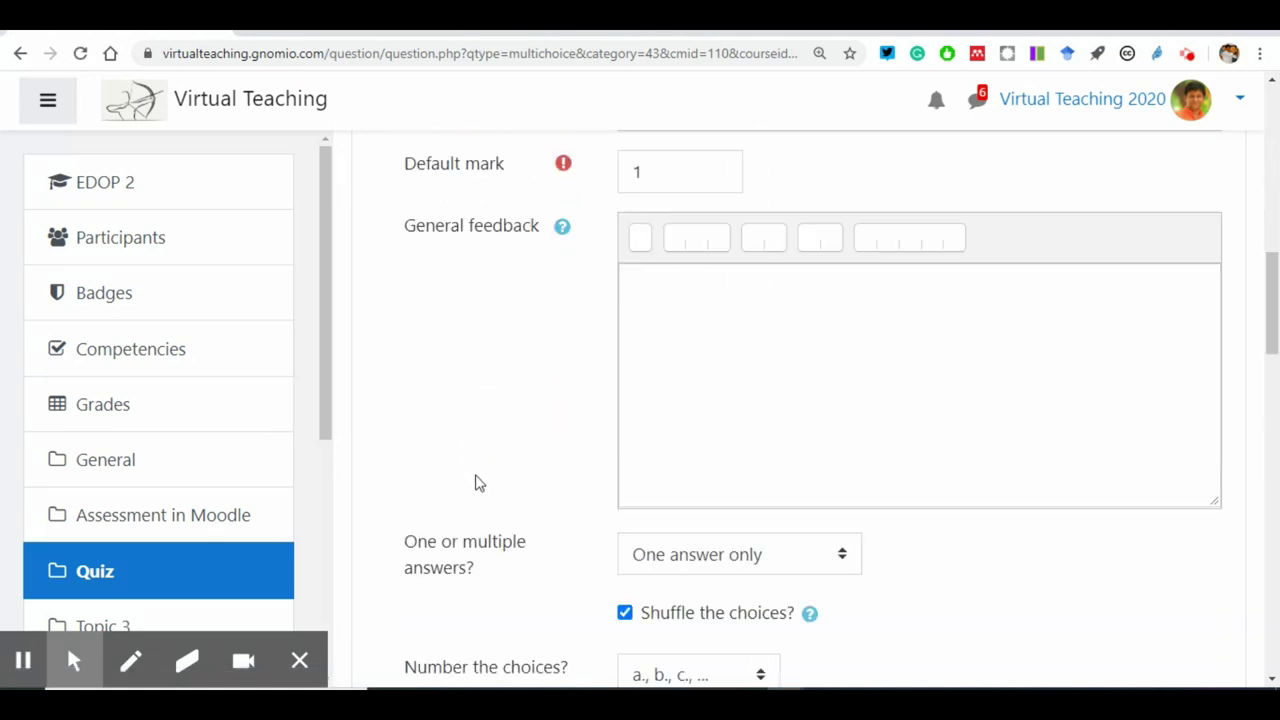
pyautogui.scroll(-12, 475, 483)
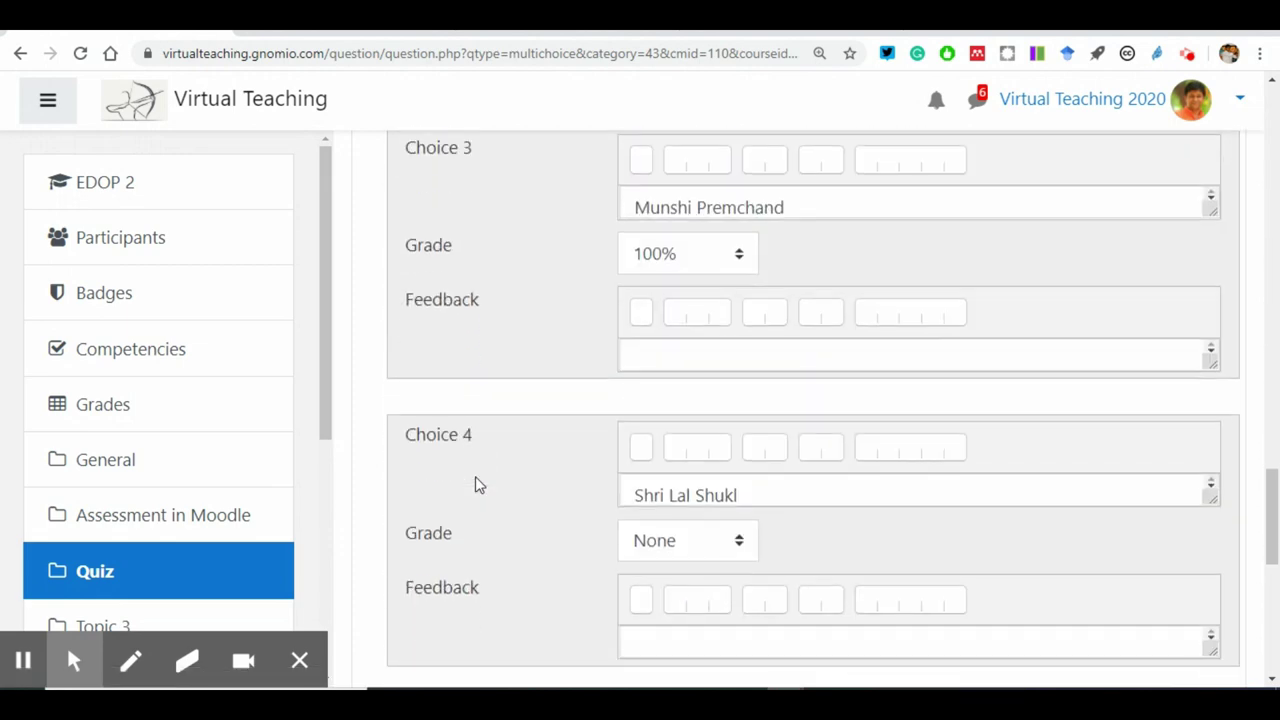
pyautogui.scroll(-10, 475, 484)
pyautogui.click(764, 402)
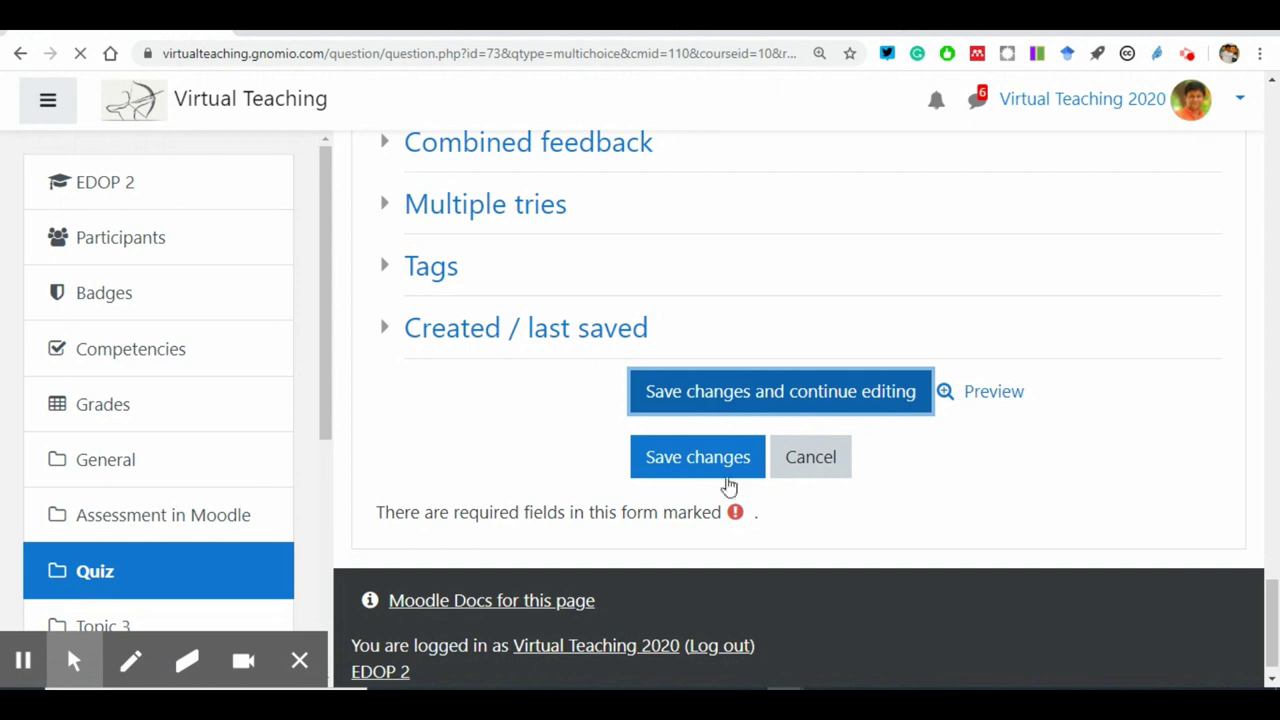
# Step: Save the HINDI question and return to the General Quiz editing page
pyautogui.scroll(-12, 731, 530)
pyautogui.scroll(-15, 733, 528)
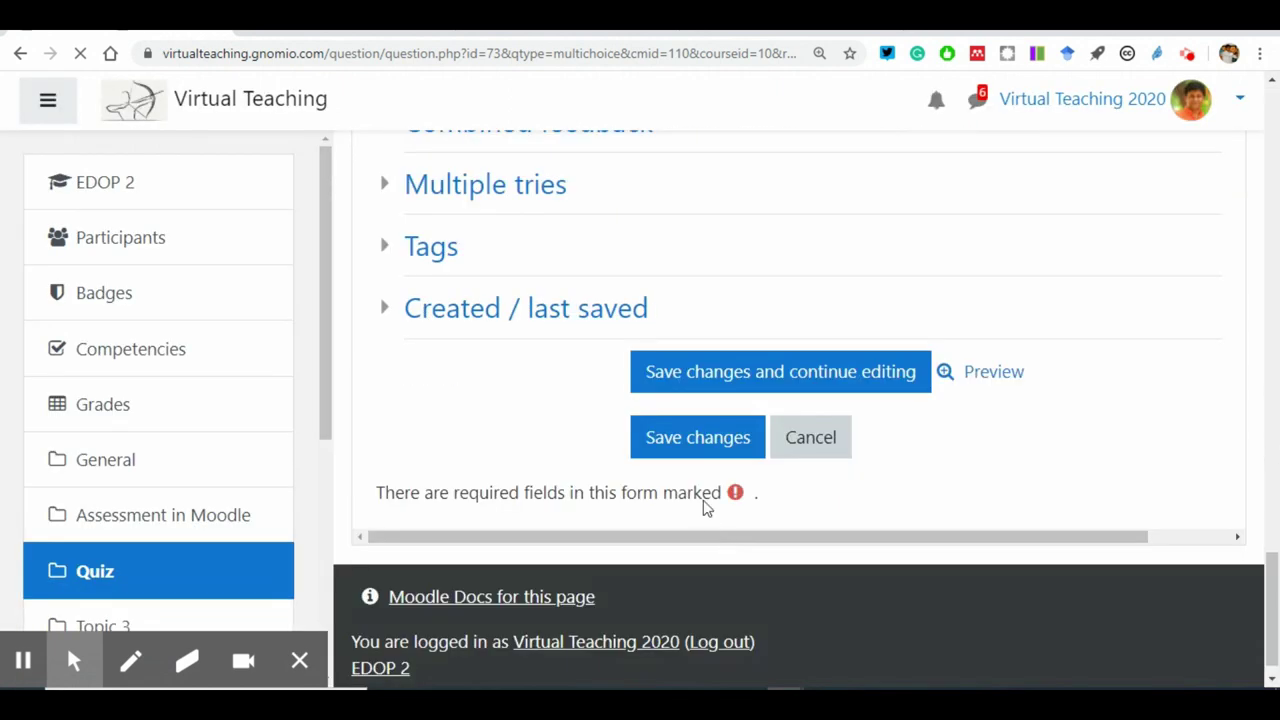
pyautogui.click(692, 422)
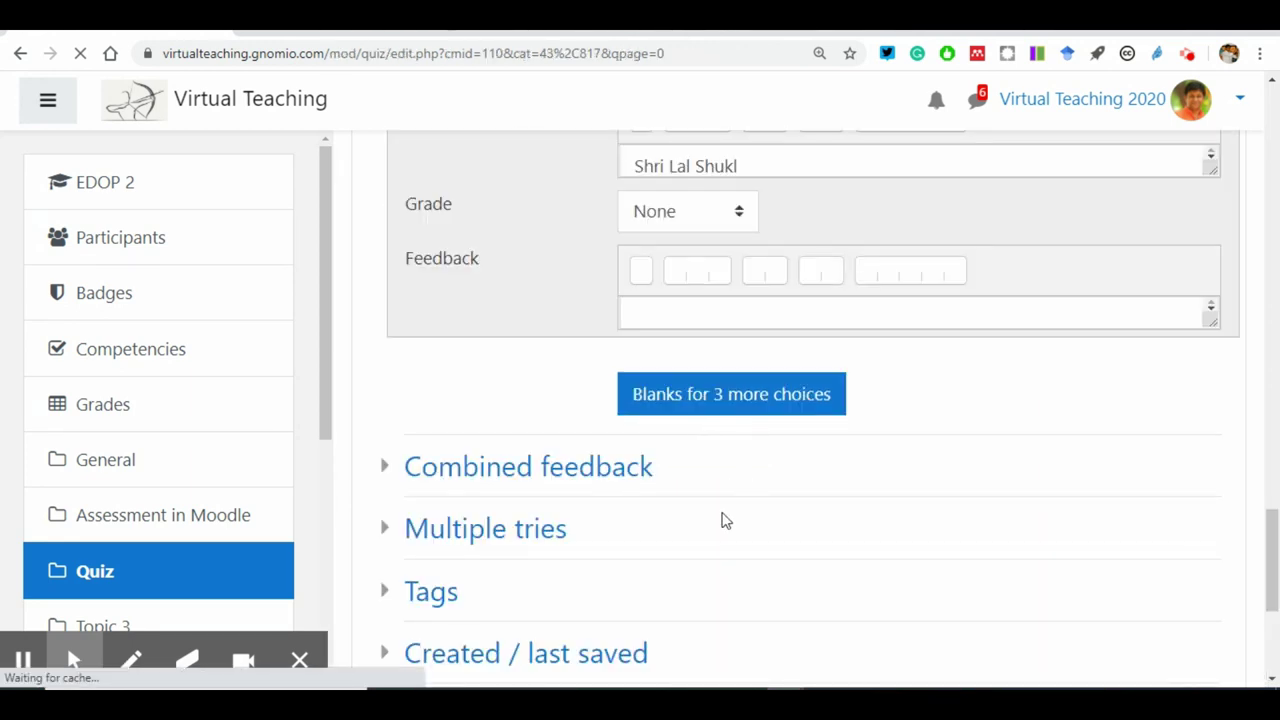
pyautogui.scroll(-3, 730, 523)
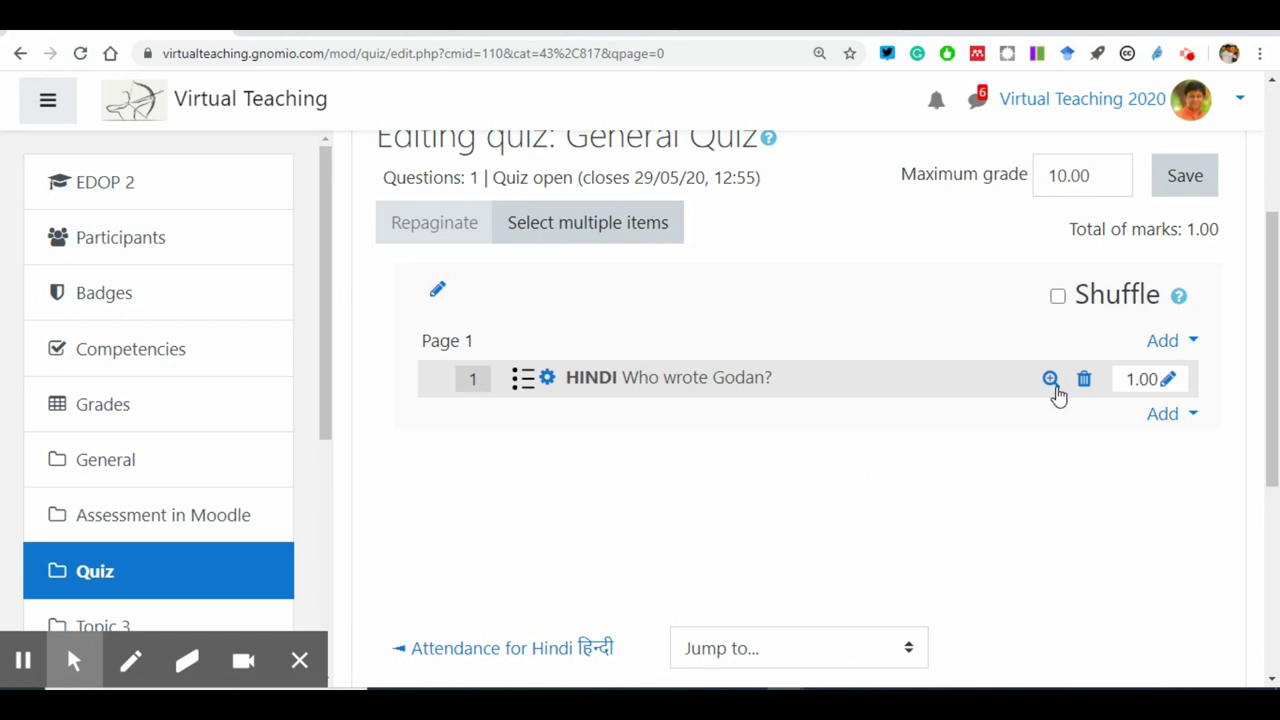
pyautogui.click(547, 381)
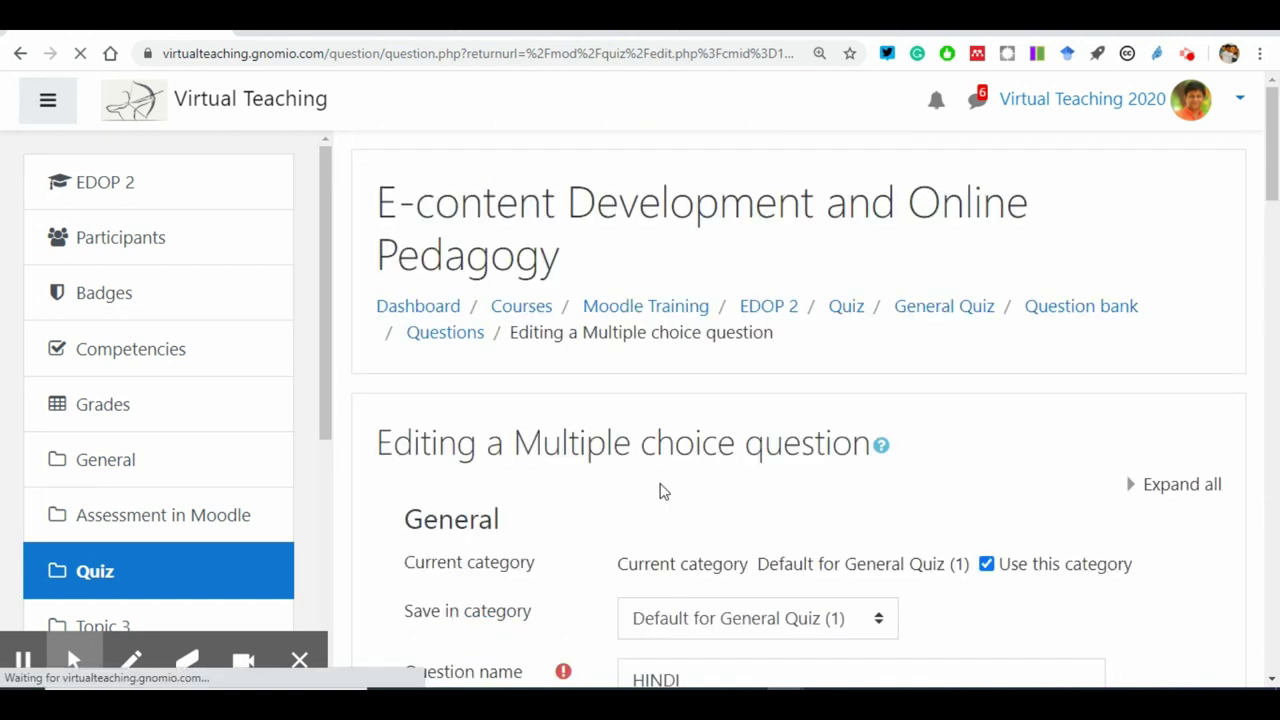
pyautogui.scroll(-2, 517, 537)
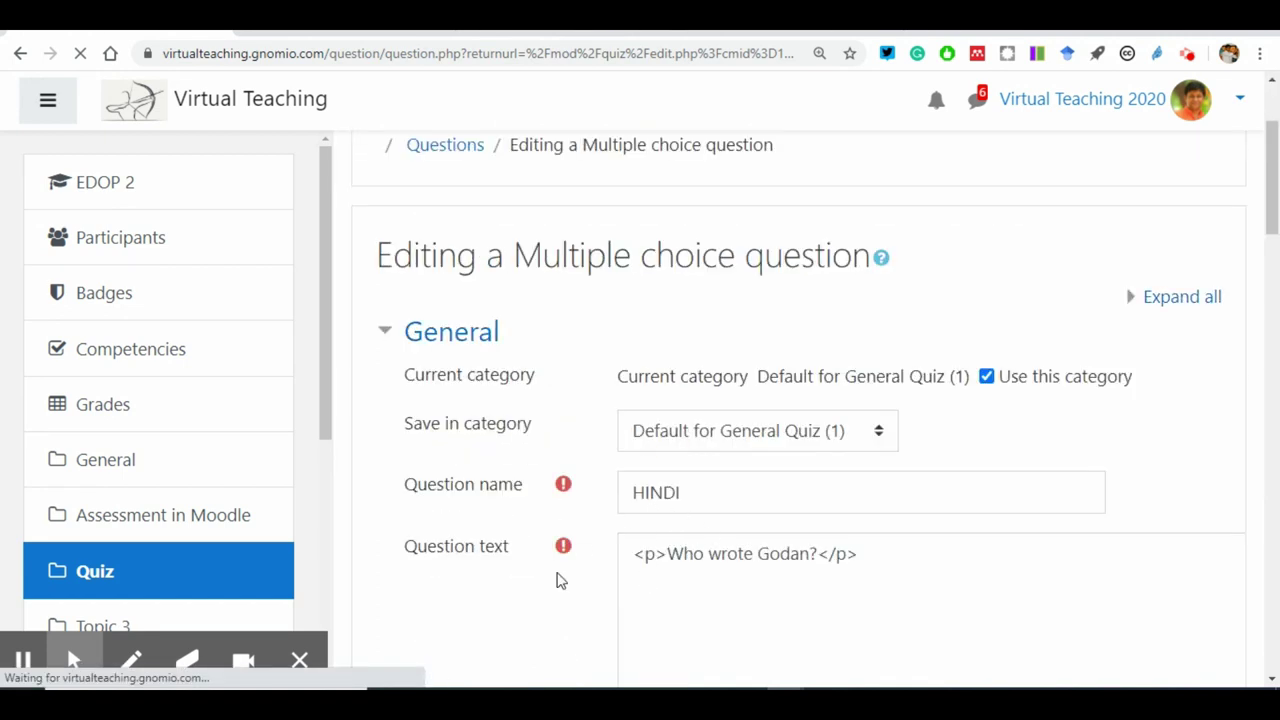
pyautogui.scroll(-4, 558, 580)
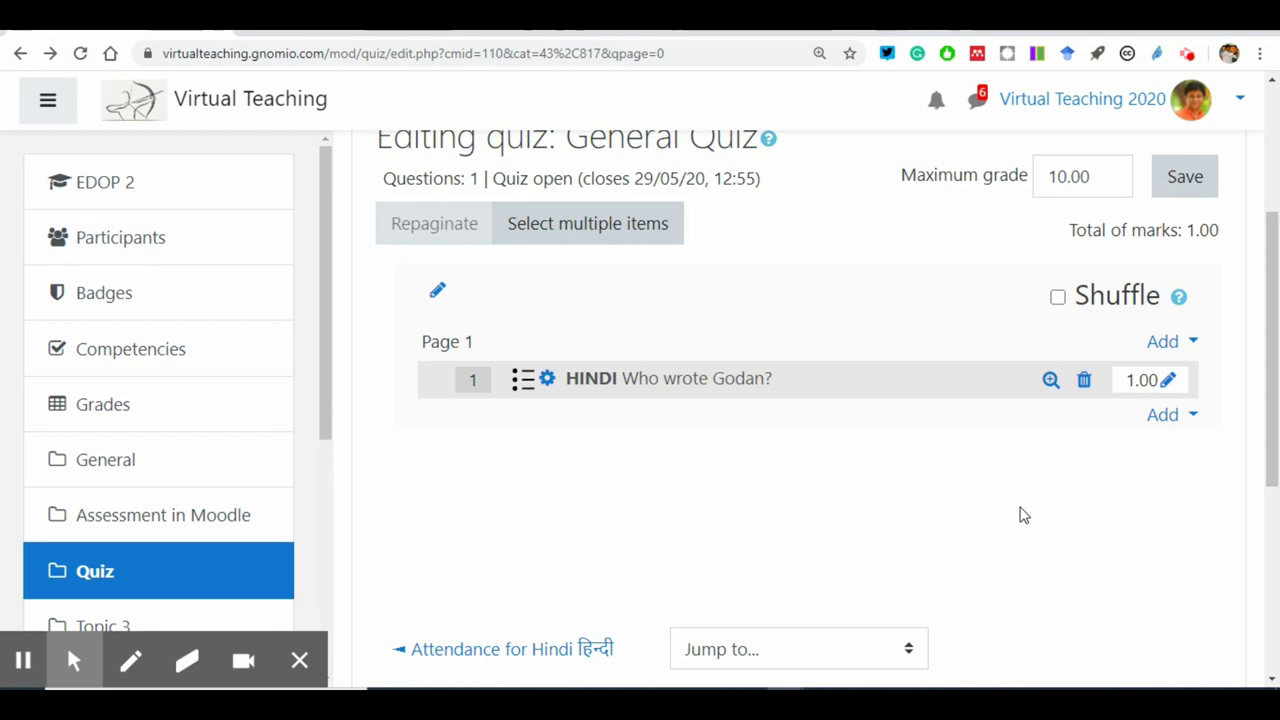
# Step: Open the HINDI question for editing and examine its choices, feedback, answer settings and default mark
pyautogui.click(547, 382)
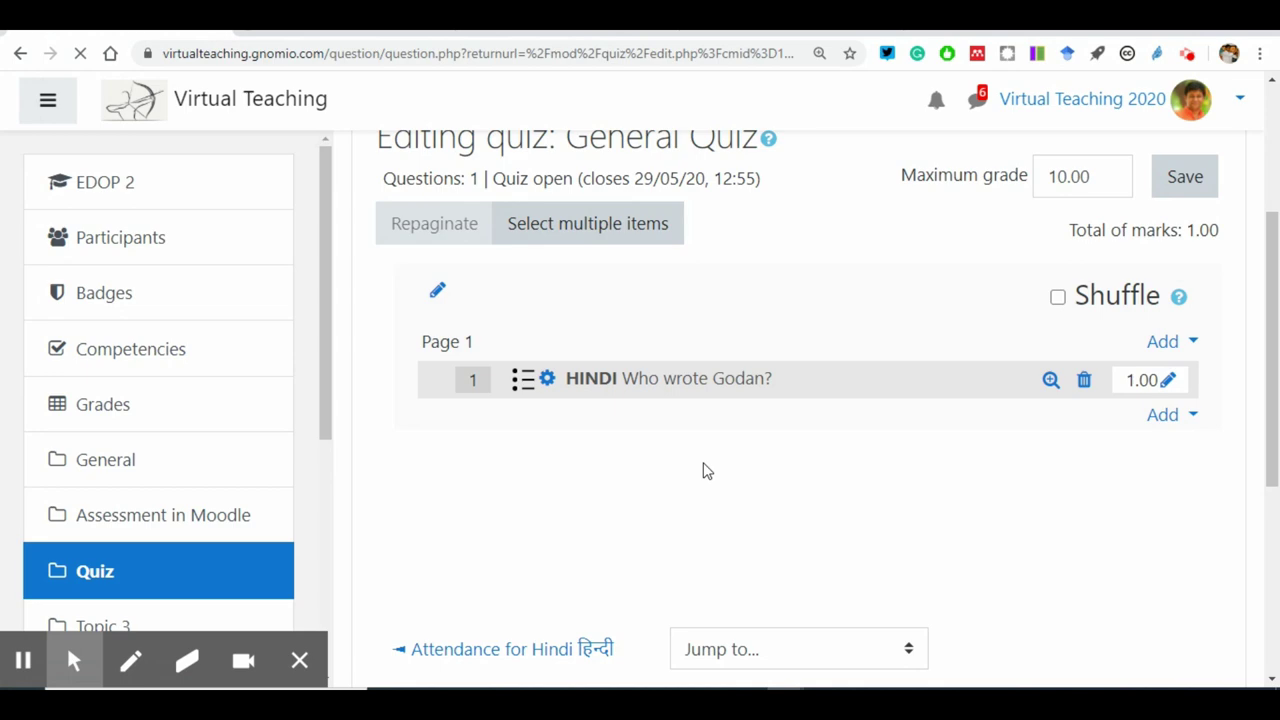
pyautogui.scroll(-10, 708, 480)
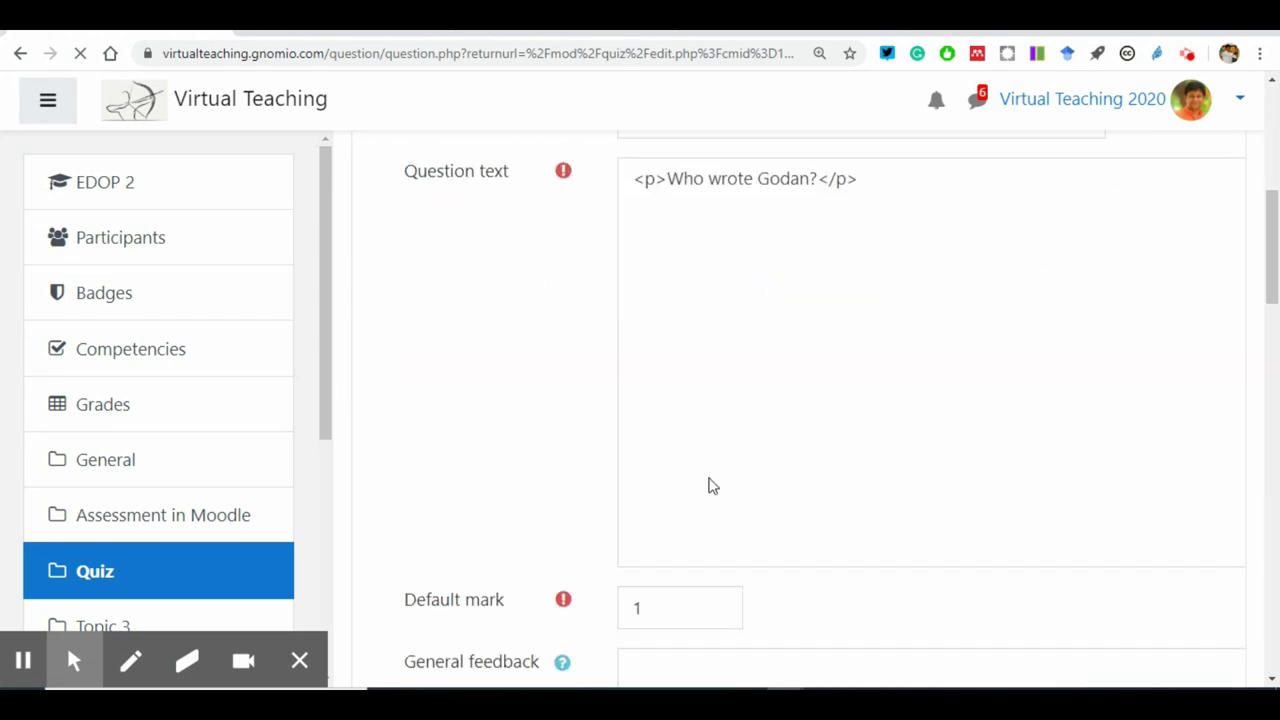
pyautogui.scroll(-10, 708, 486)
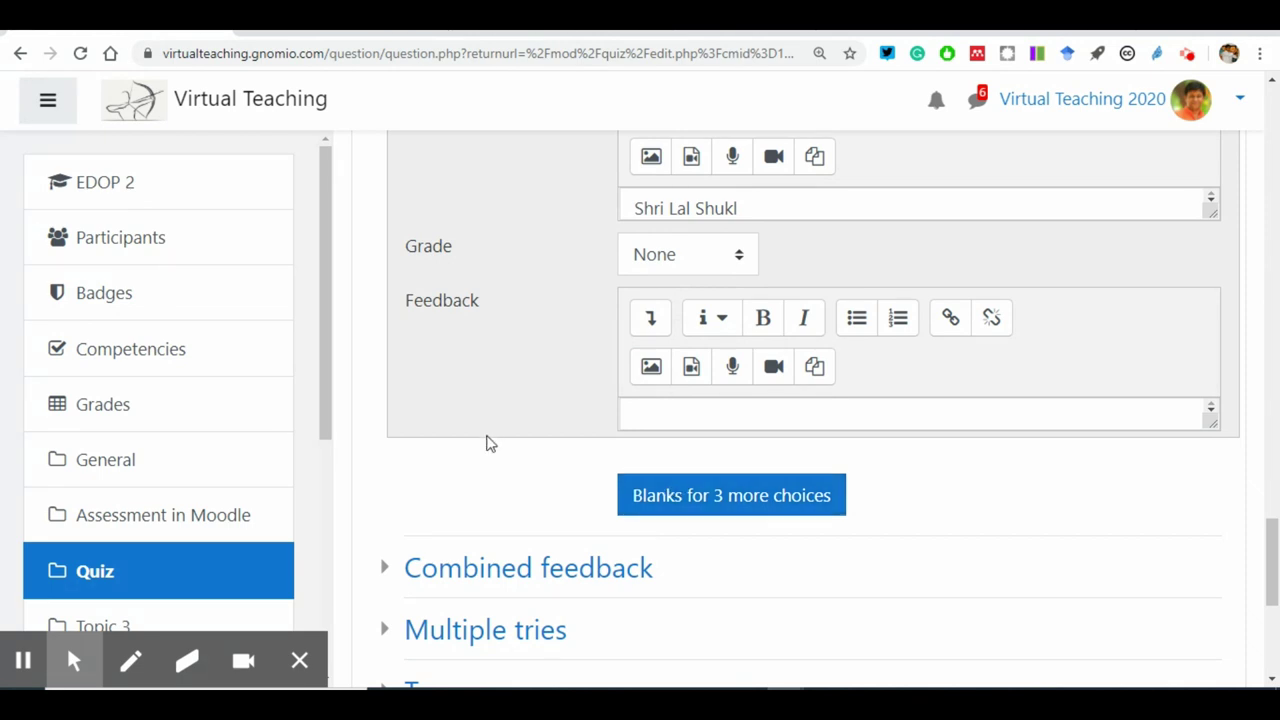
pyautogui.click(706, 508)
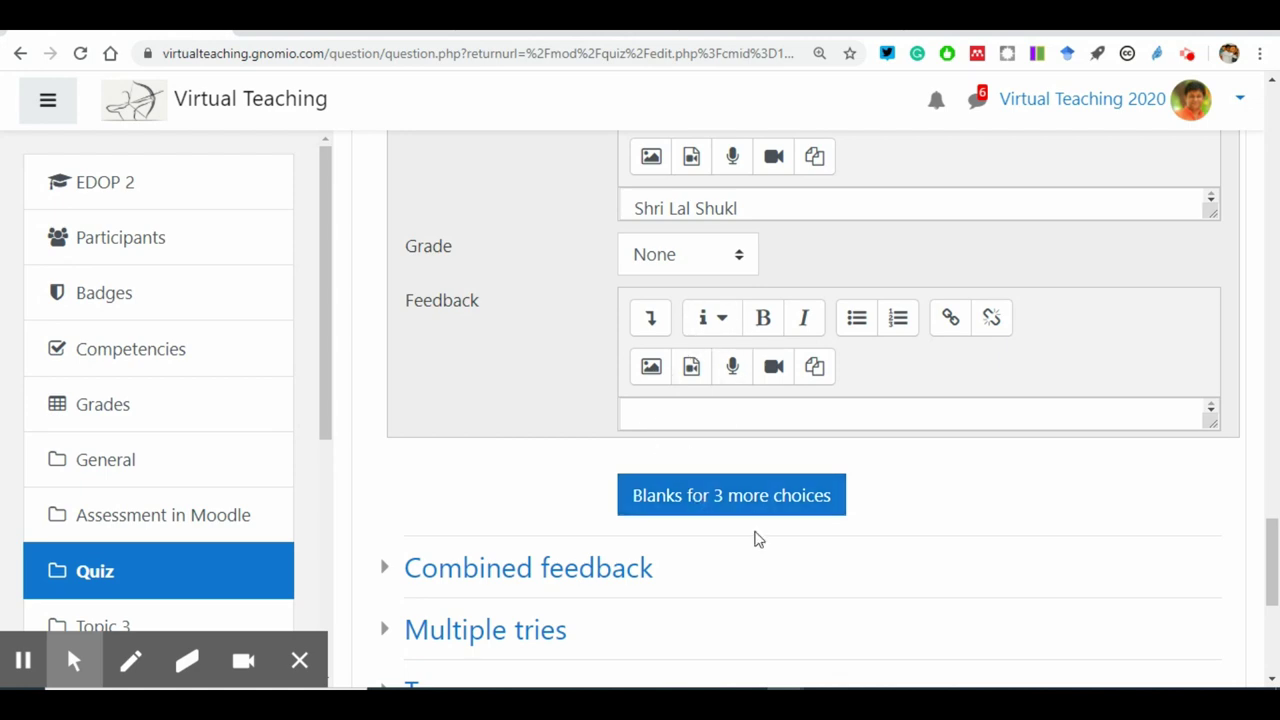
pyautogui.scroll(13, 743, 463)
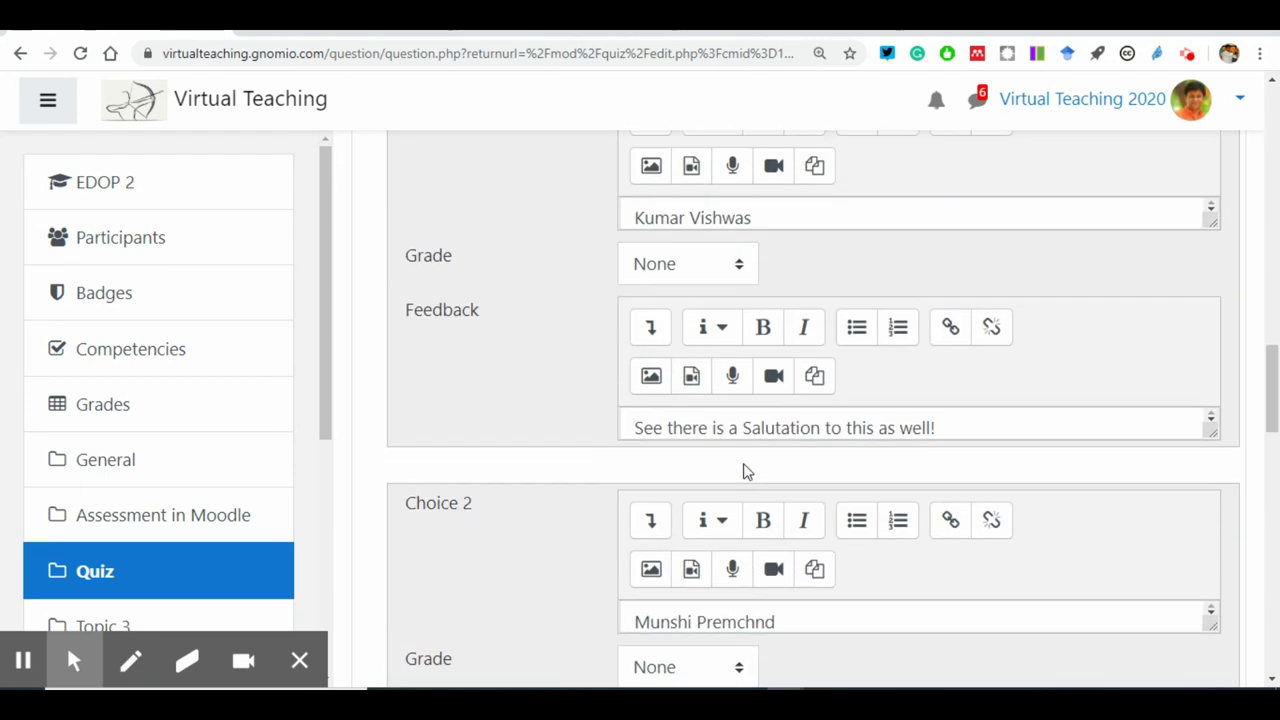
pyautogui.scroll(3, 743, 463)
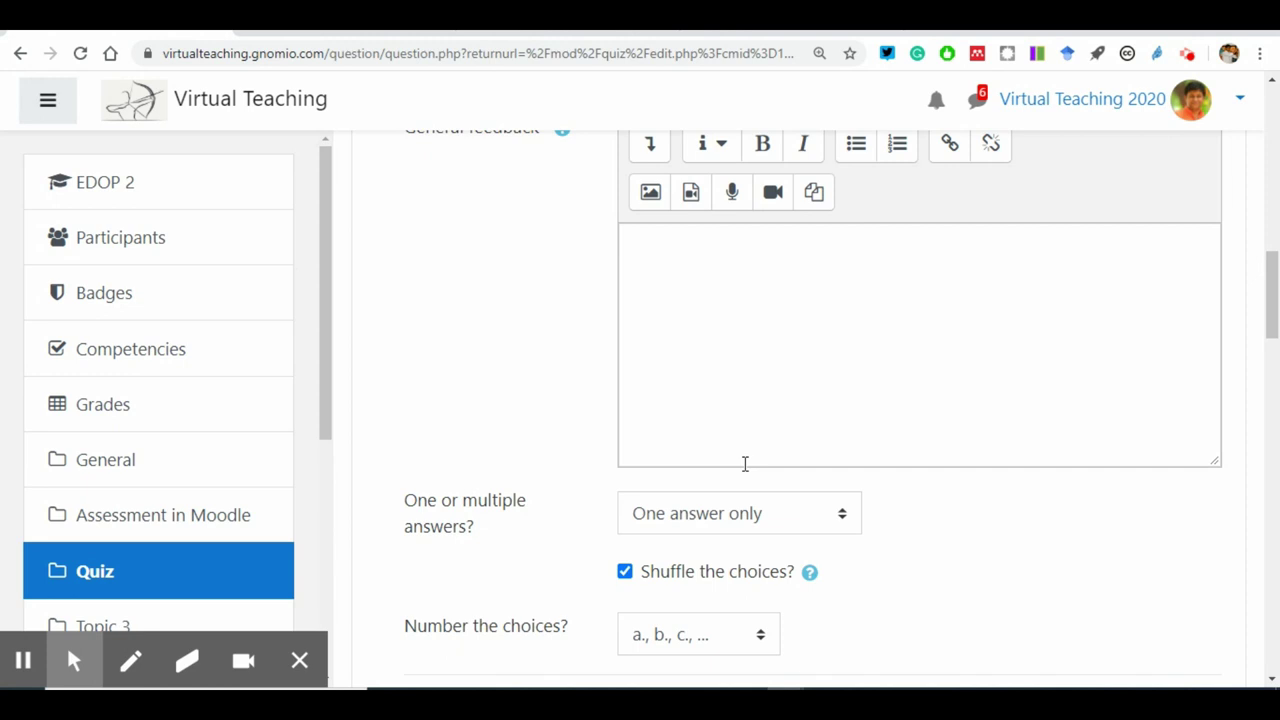
pyautogui.scroll(4, 589, 348)
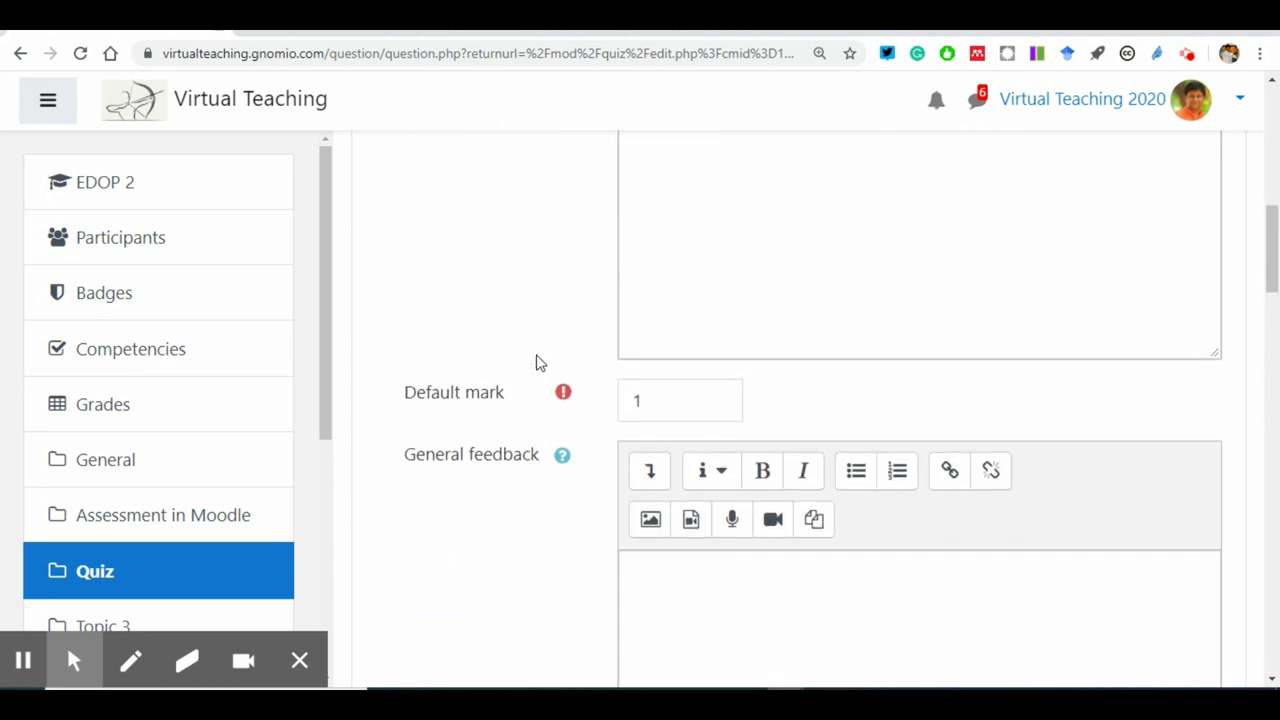
# Step: Leave the HINDI question form without changes and return to the General Quiz editing page to check its total of marks
pyautogui.scroll(5, 536, 363)
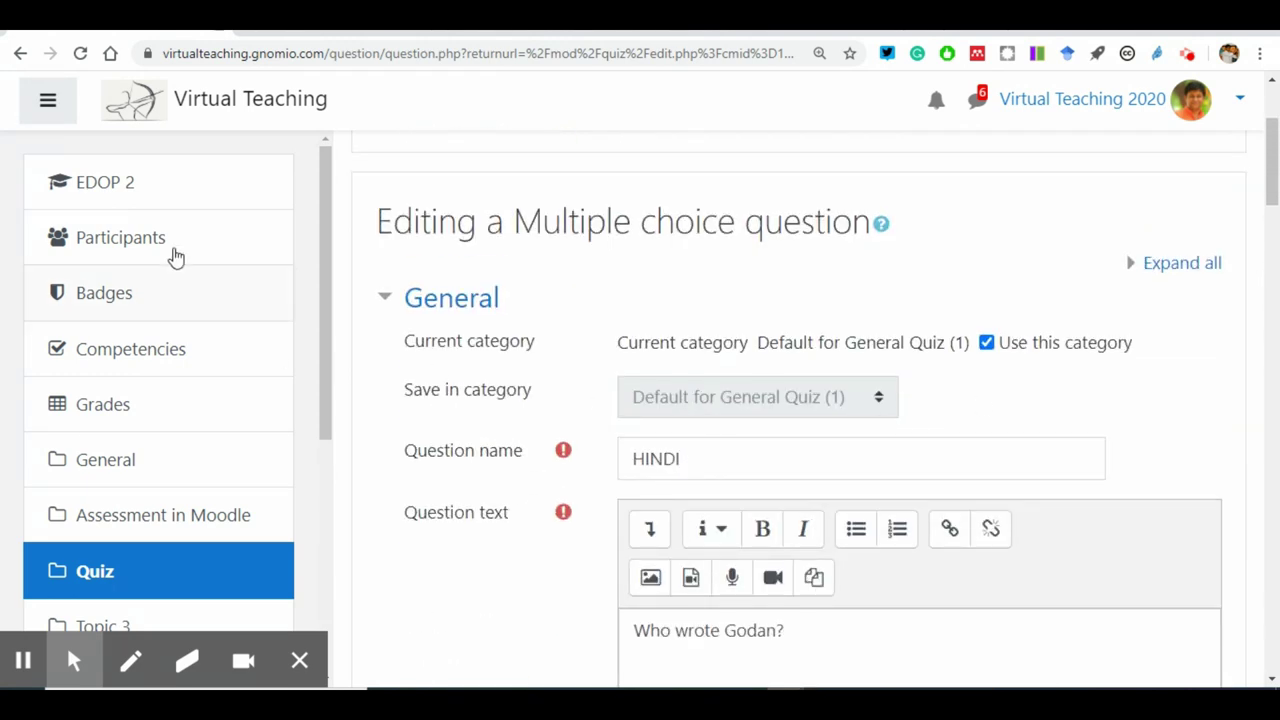
pyautogui.click(21, 55)
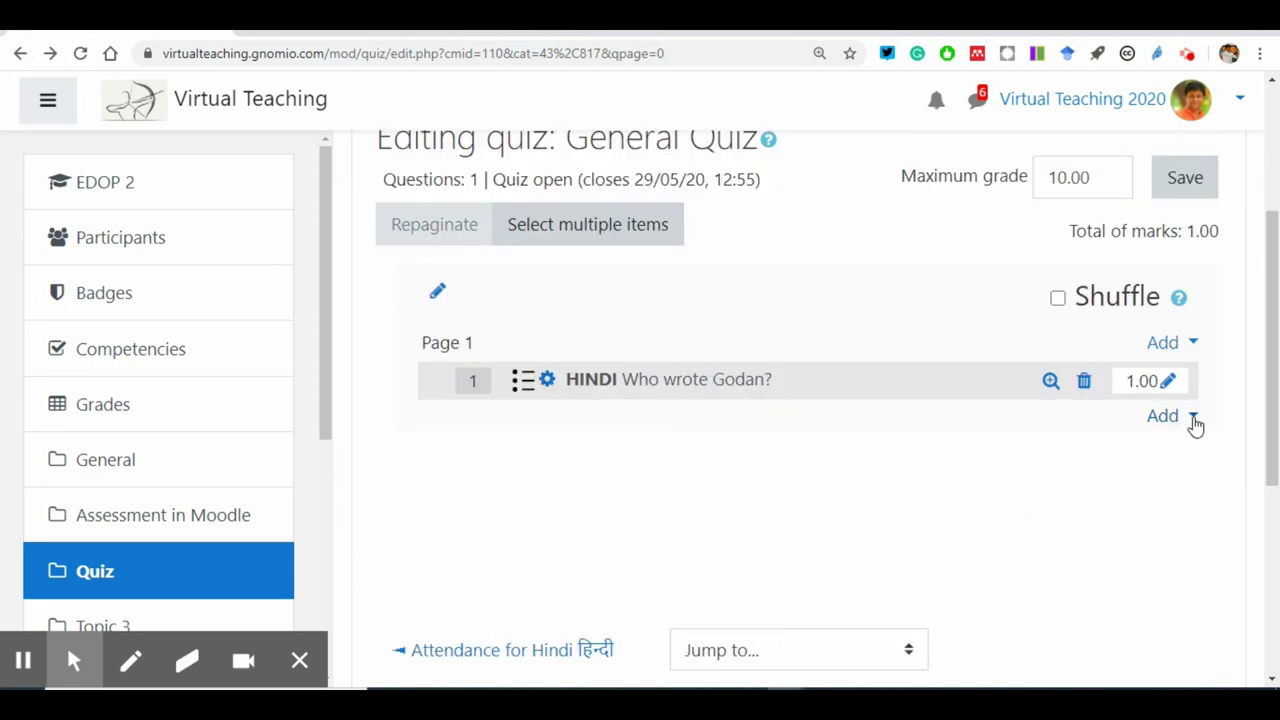
pyautogui.scroll(2, 924, 251)
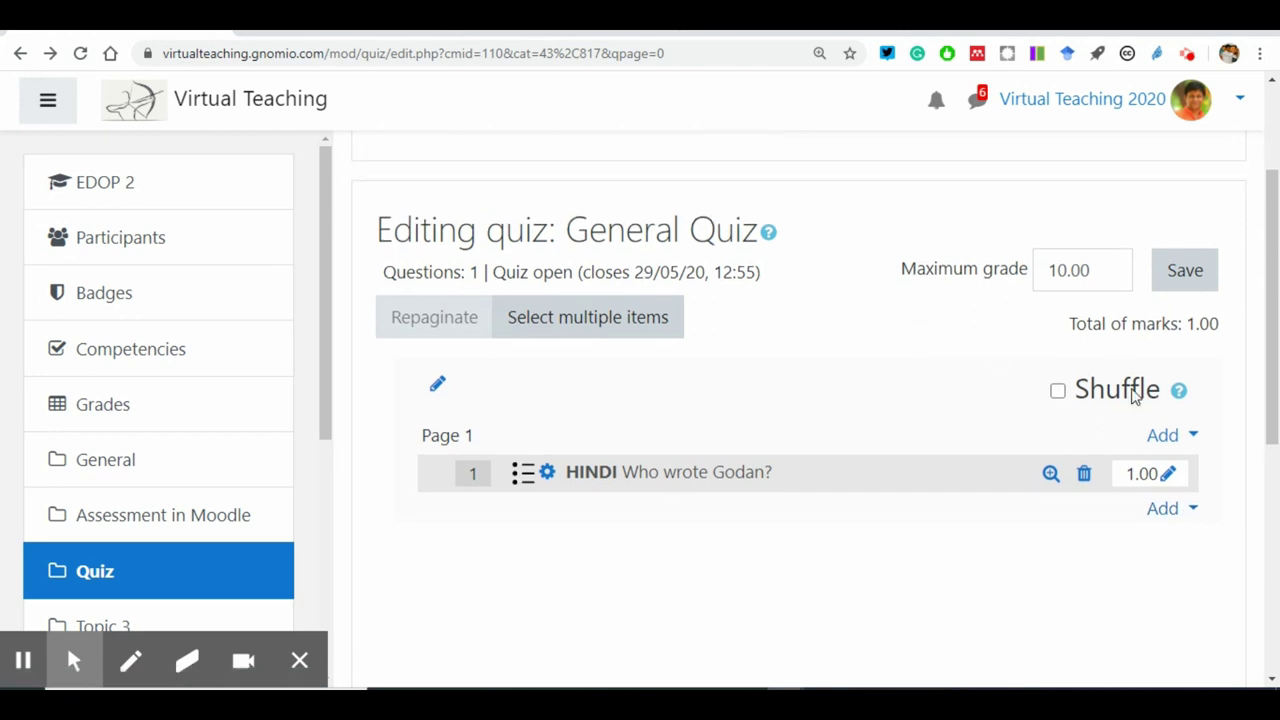
pyautogui.moveTo(1210, 330); pyautogui.dragTo(1043, 323)
pyautogui.click(928, 424)
# Step: Go to the site home page in the browser tab showing the dashboard and reset the page zoom to 100%
pyautogui.click(346, 18)
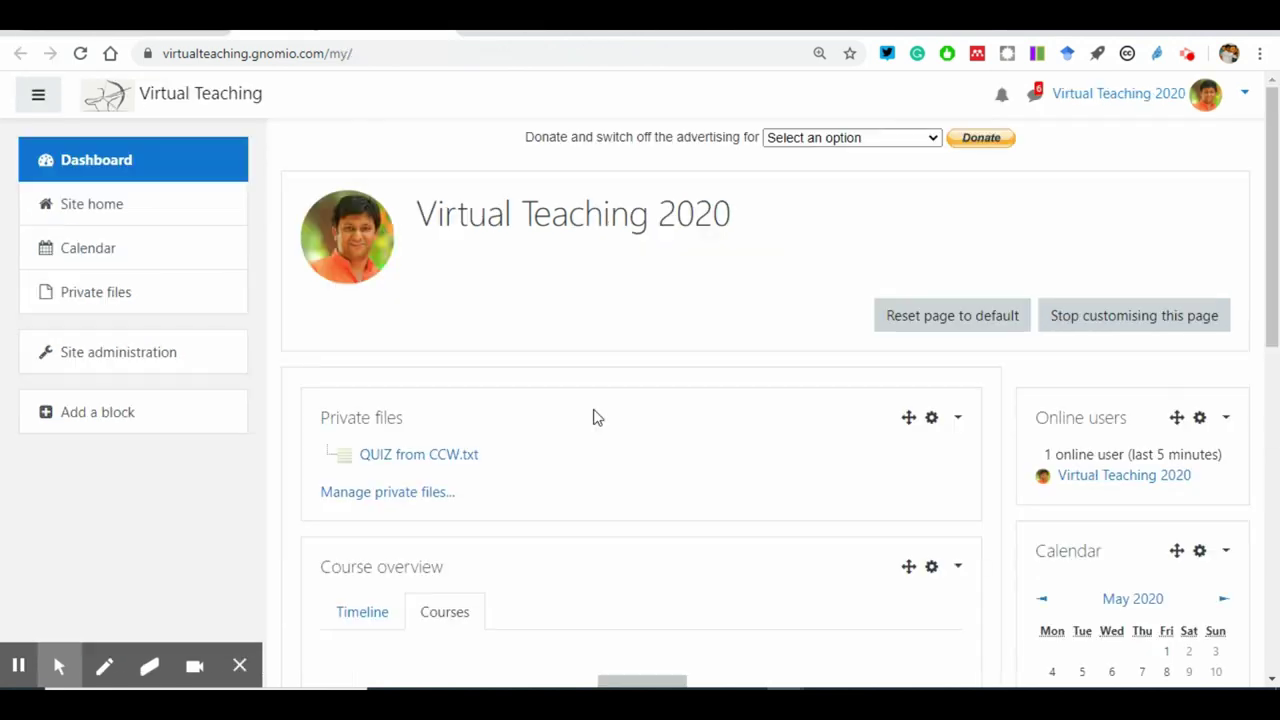
pyautogui.scroll(-1, 383, 497)
pyautogui.scroll(-1, 383, 497)
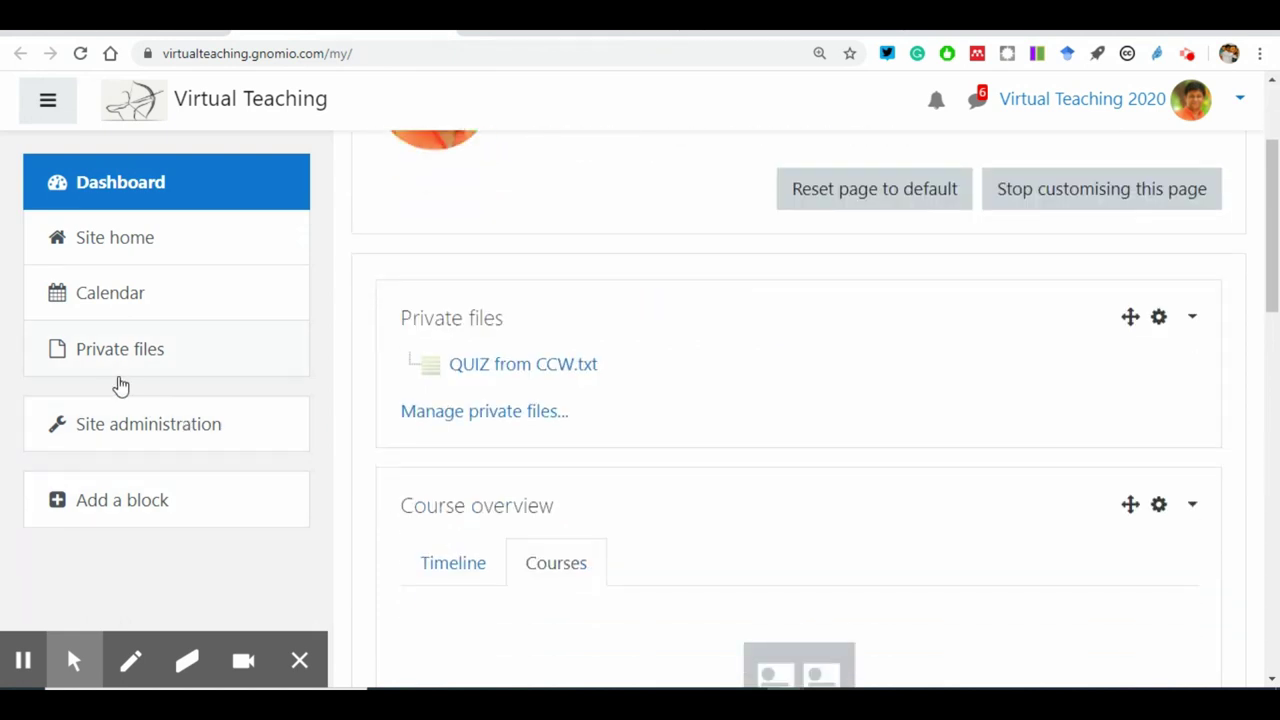
pyautogui.click(120, 237)
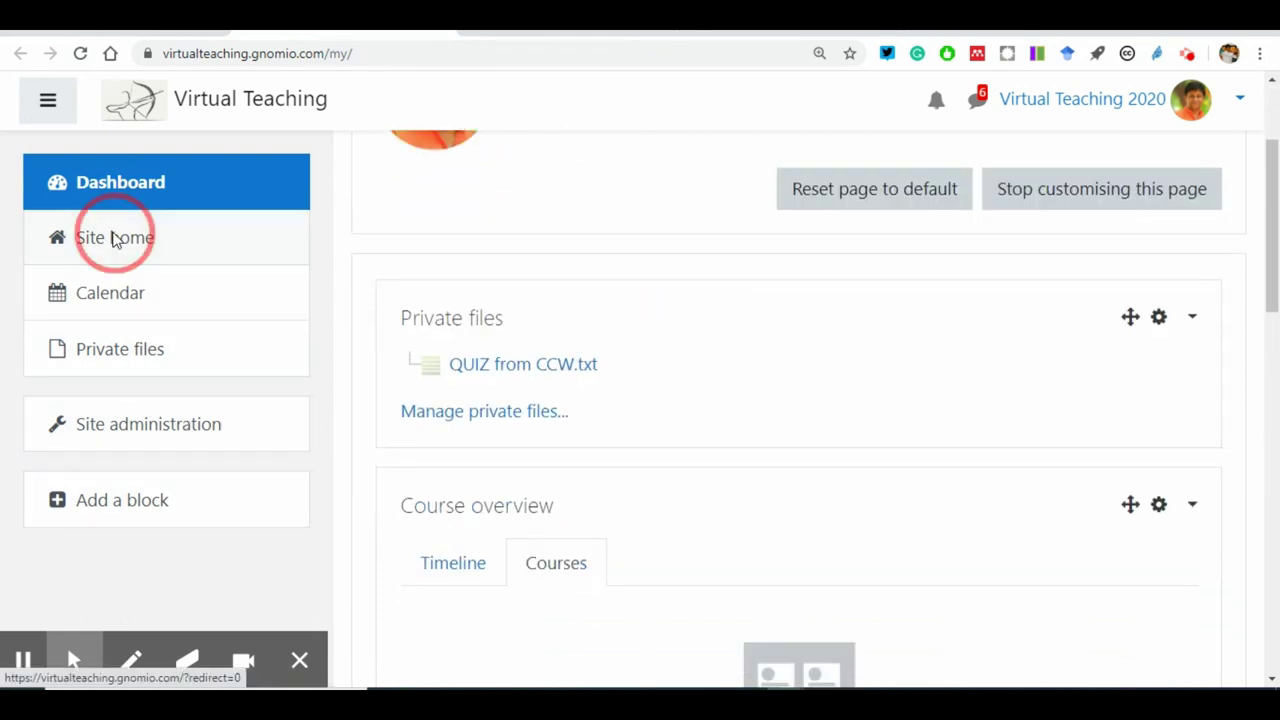
pyautogui.click(819, 53)
pyautogui.click(818, 90)
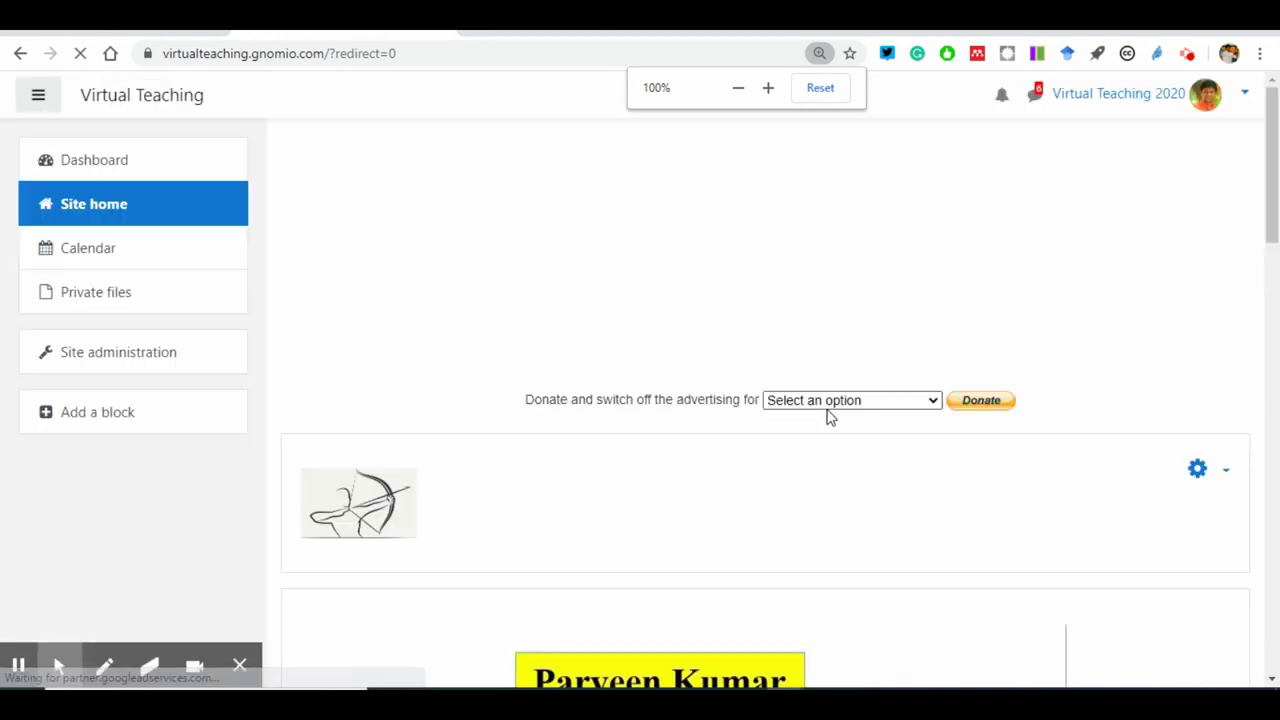
pyautogui.scroll(-6, 658, 449)
pyautogui.scroll(-2, 658, 449)
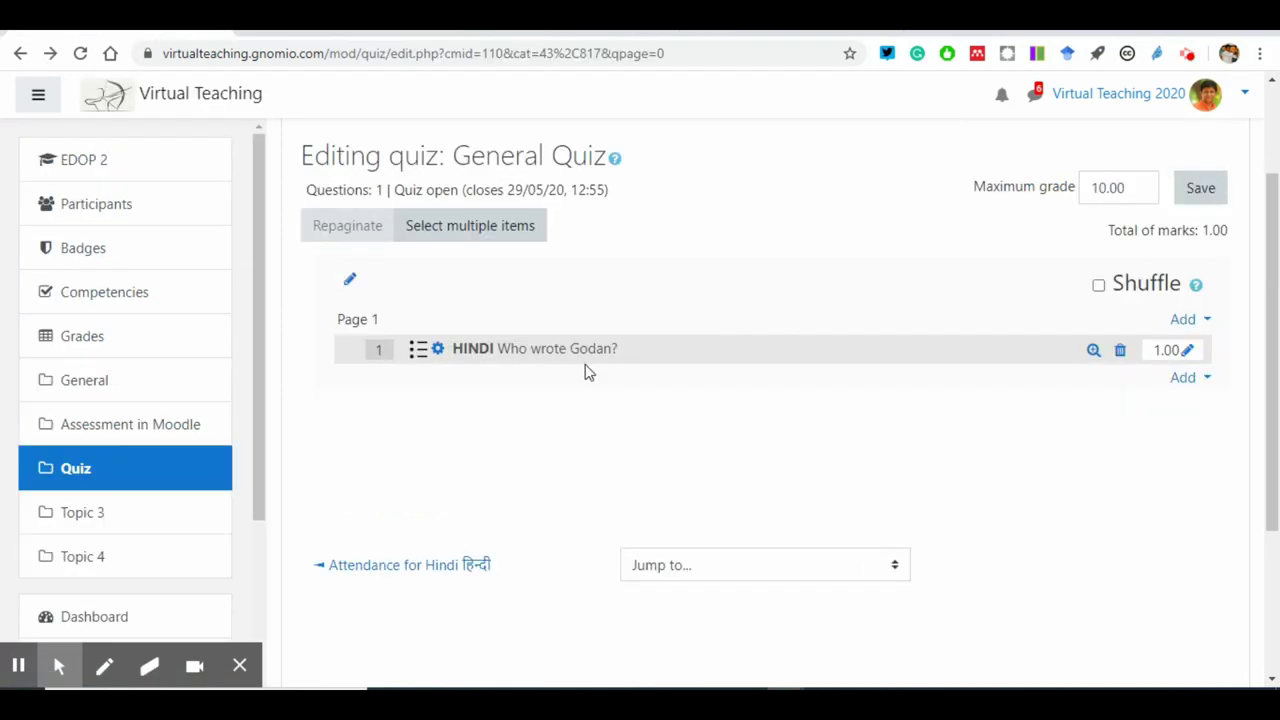
# Step: Set the HINDI question's mark to 2 in the General Quiz and check the total of marks
pyautogui.click(1188, 352)
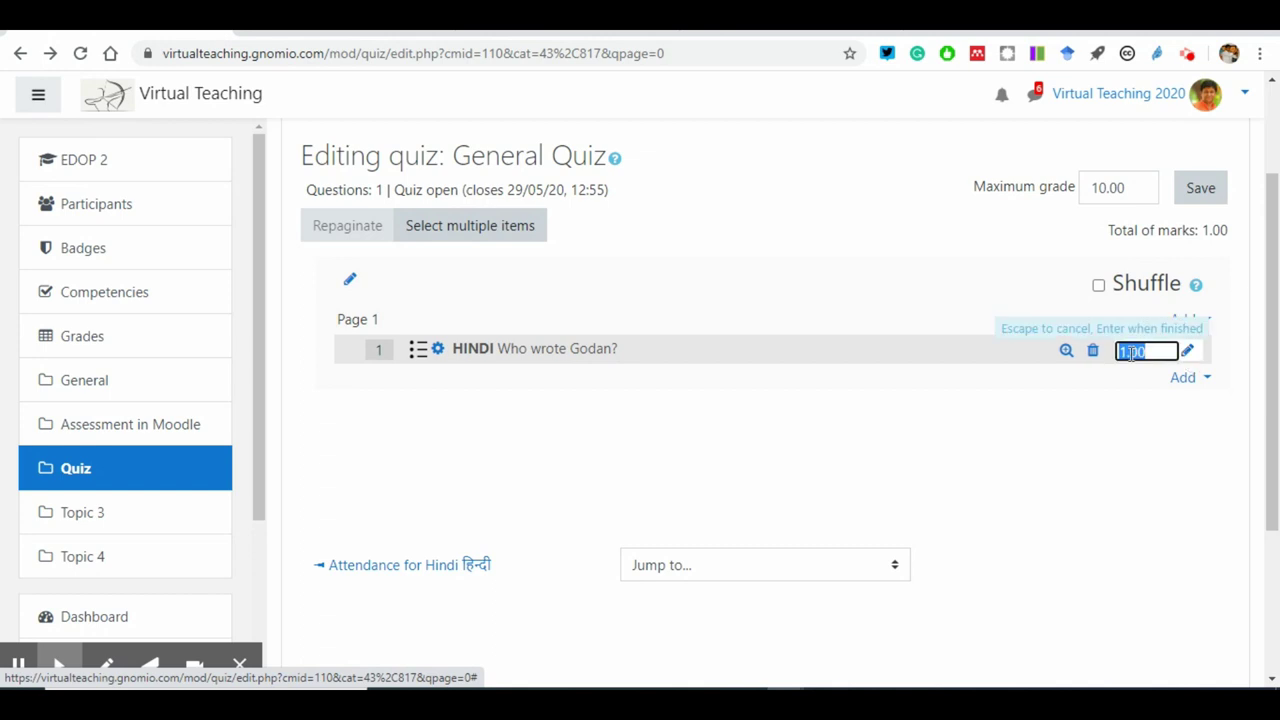
pyautogui.click(1124, 353)
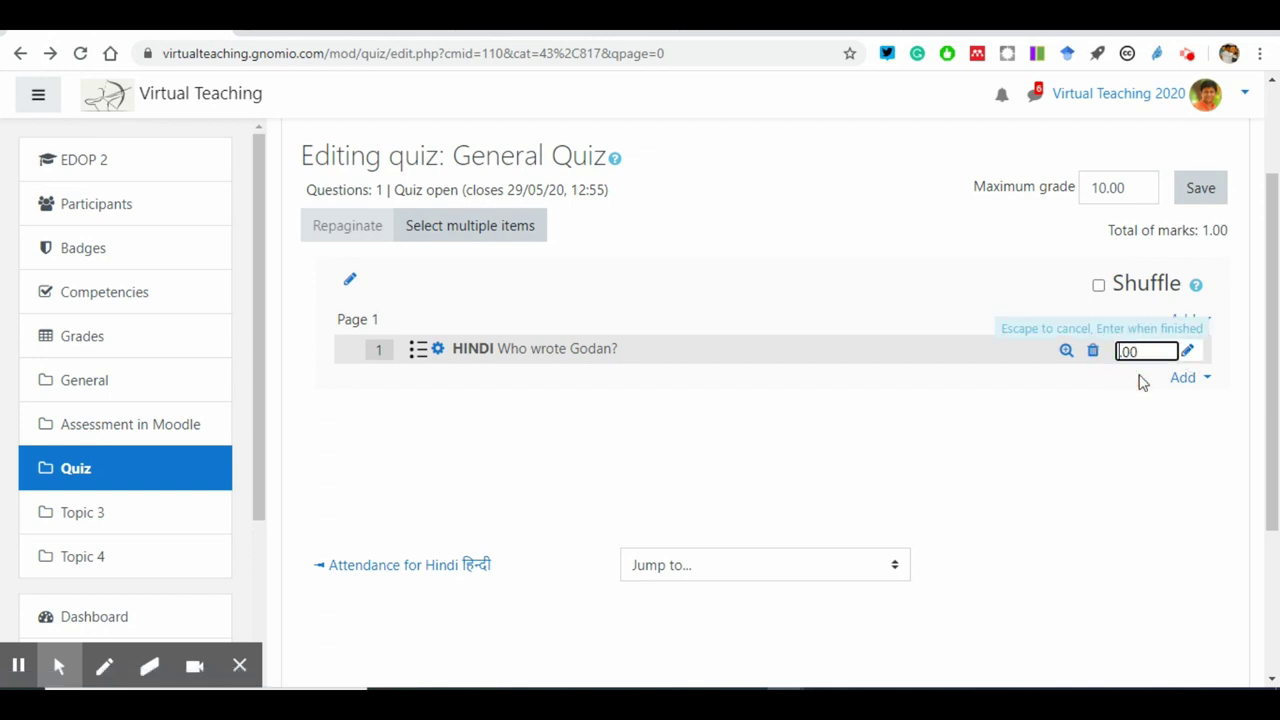
pyautogui.write('2')
pyautogui.press('Return')
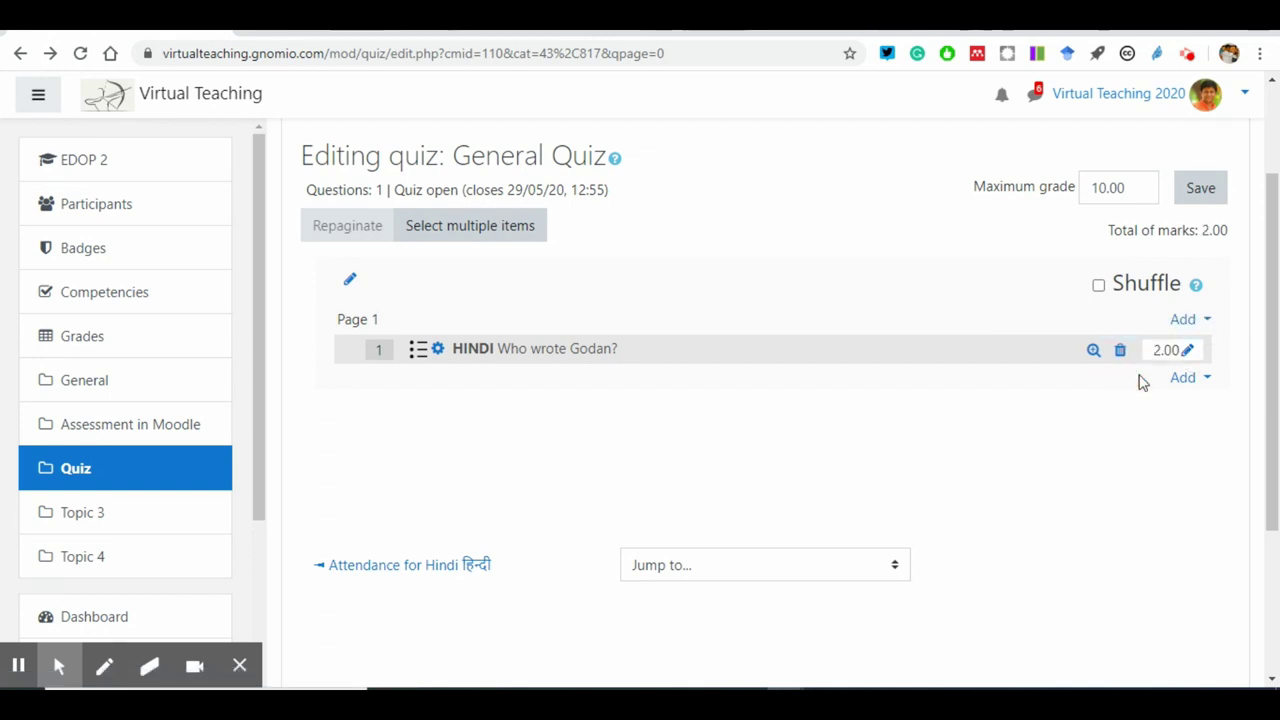
pyautogui.moveTo(1110, 230); pyautogui.dragTo(1220, 236)
pyautogui.click(1179, 236)
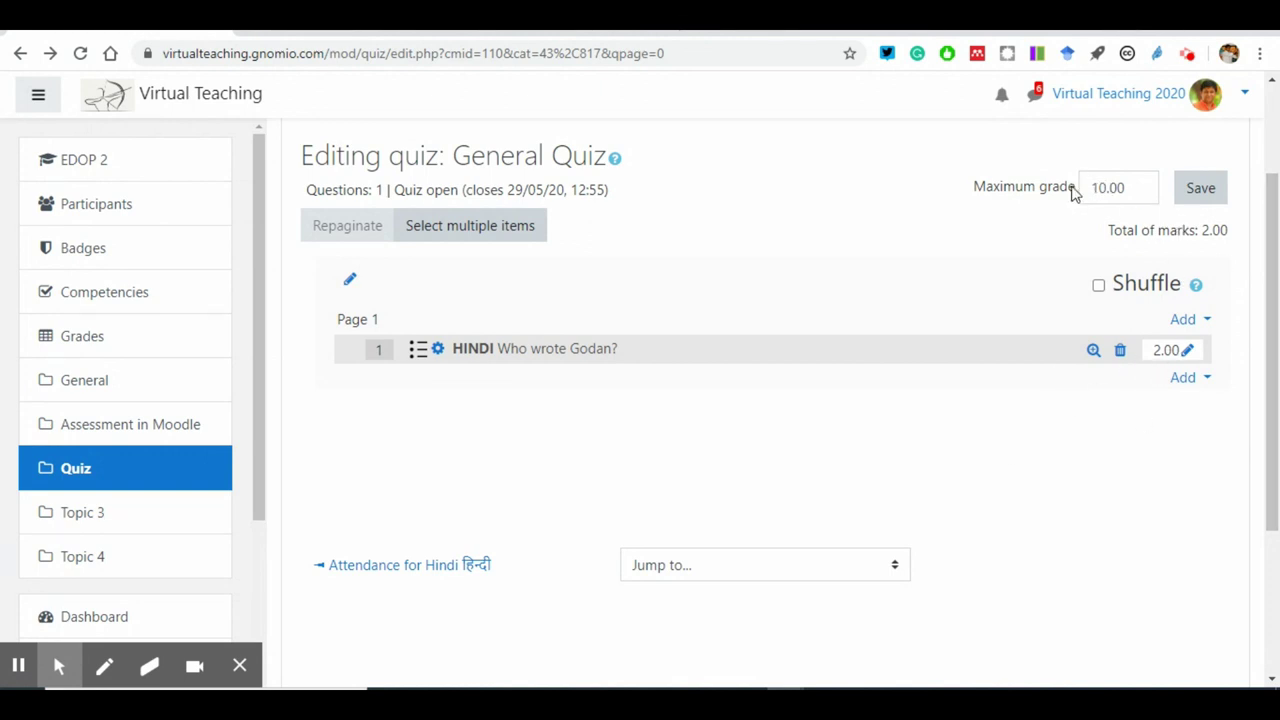
# Step: Compare the General Quiz's maximum grade with its total of marks and save the grade setting
pyautogui.click(1104, 189)
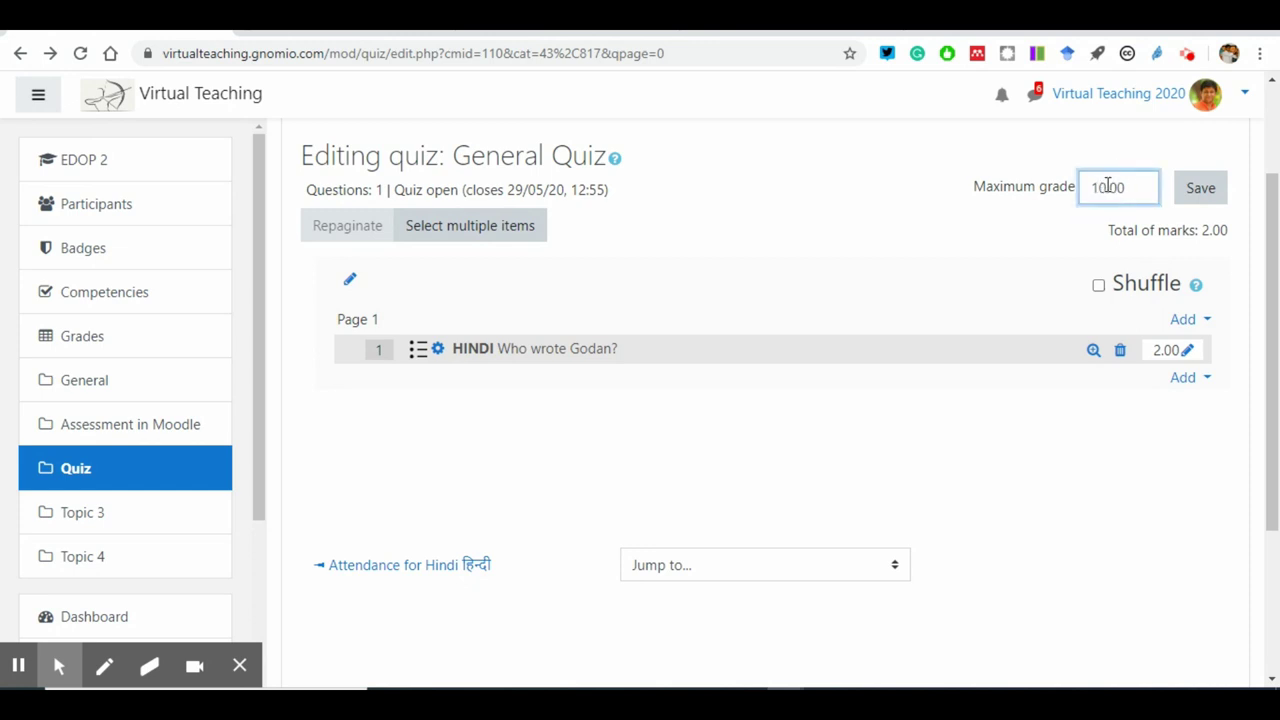
pyautogui.moveTo(1107, 187); pyautogui.dragTo(1084, 181)
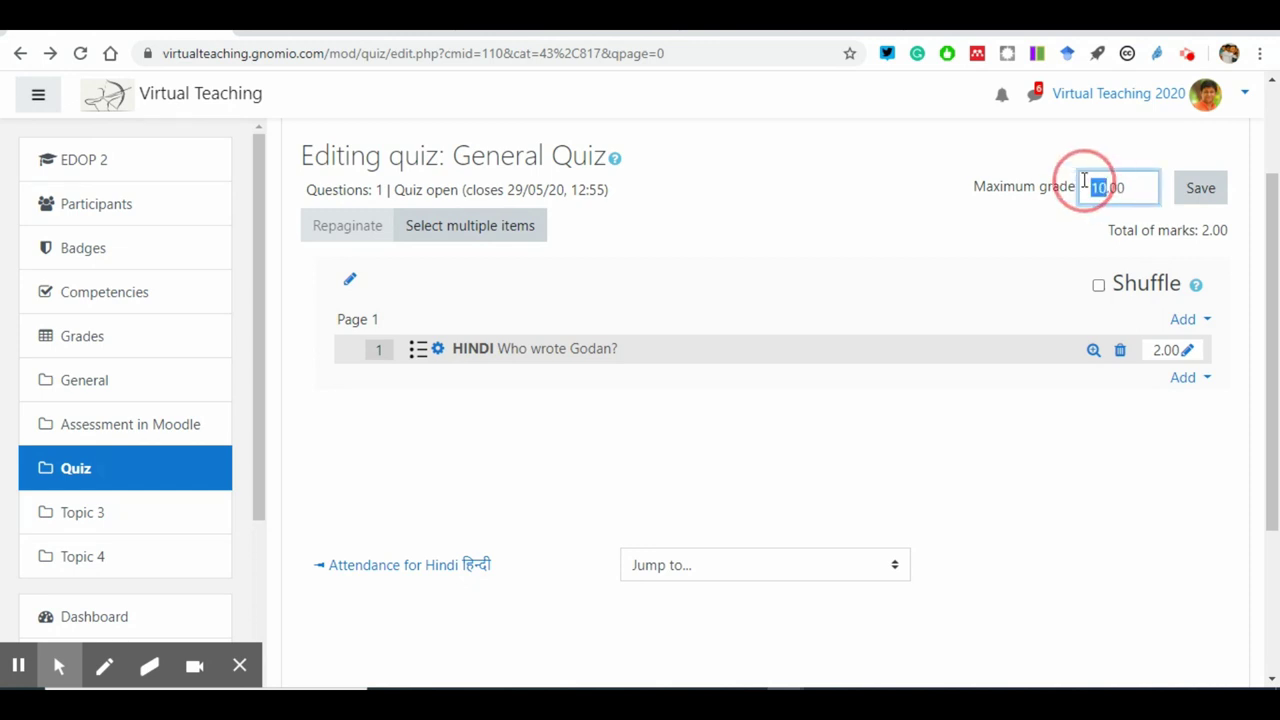
pyautogui.moveTo(1199, 230); pyautogui.dragTo(1210, 231)
pyautogui.click(1155, 405)
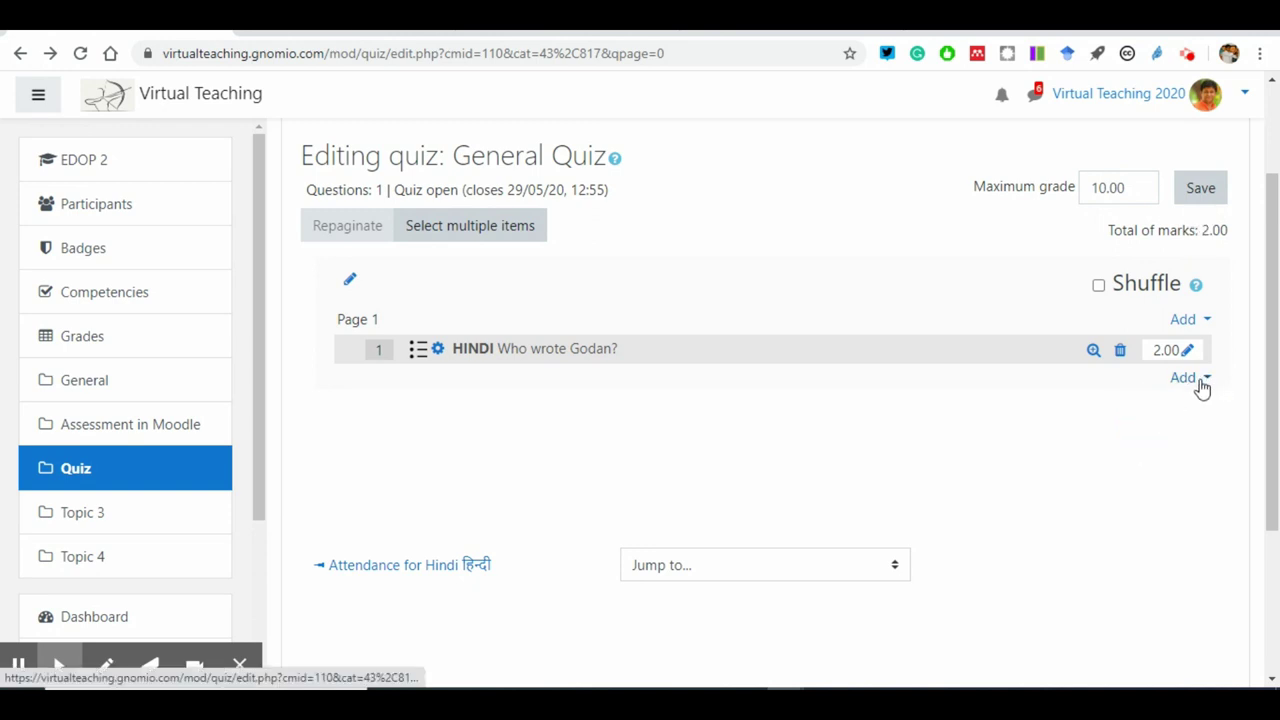
pyautogui.scroll(3, 1203, 388)
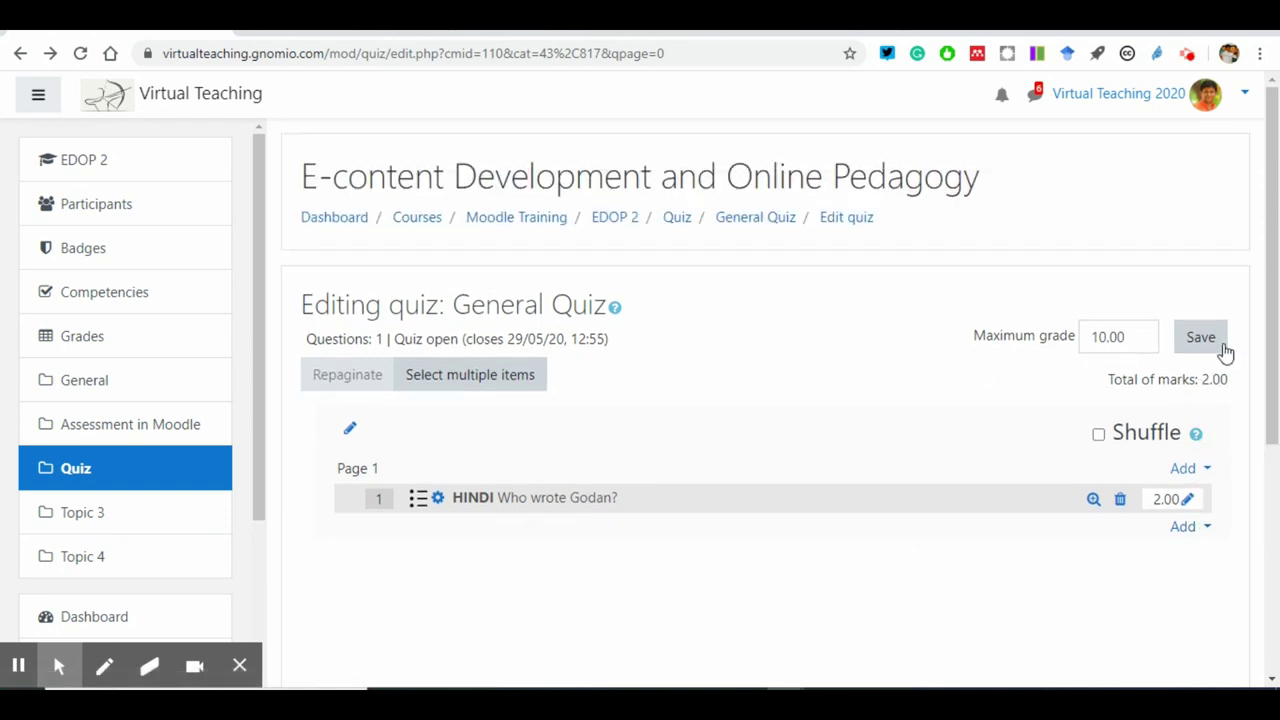
pyautogui.click(1201, 340)
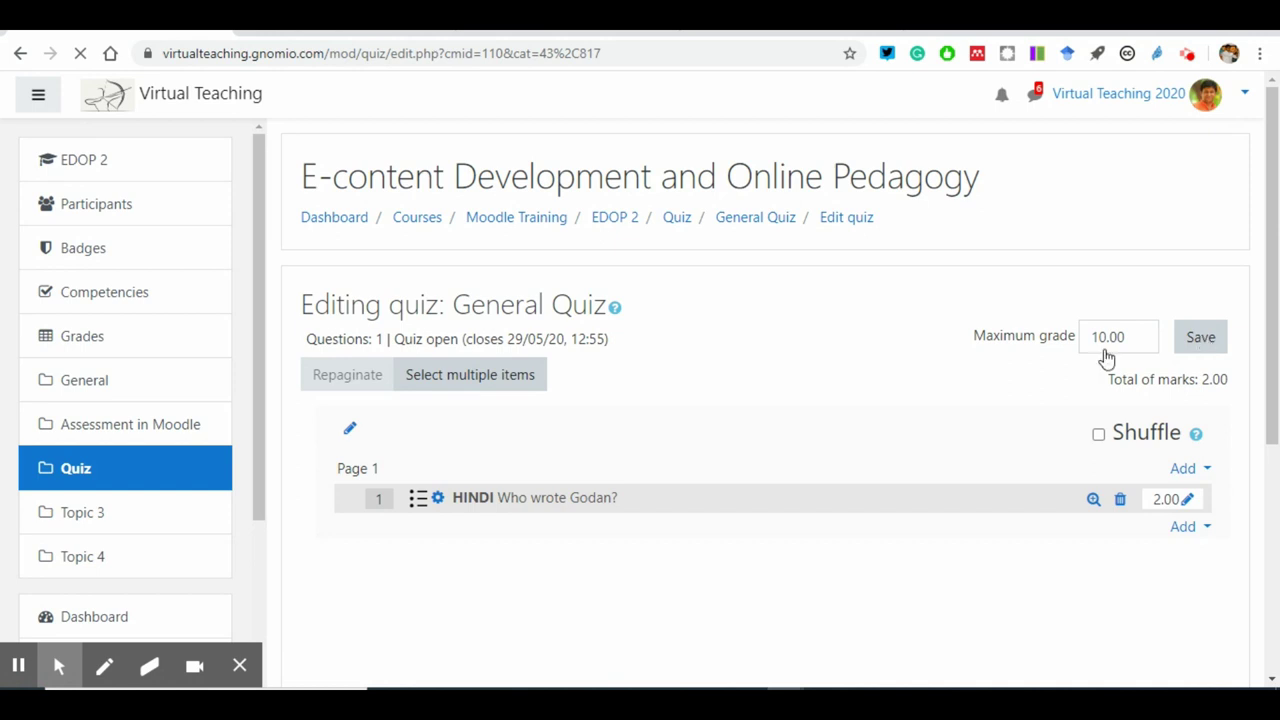
# Step: Open the General Quiz page and review its description, allowed attempts, opening times, time limit and grading method
pyautogui.click(760, 221)
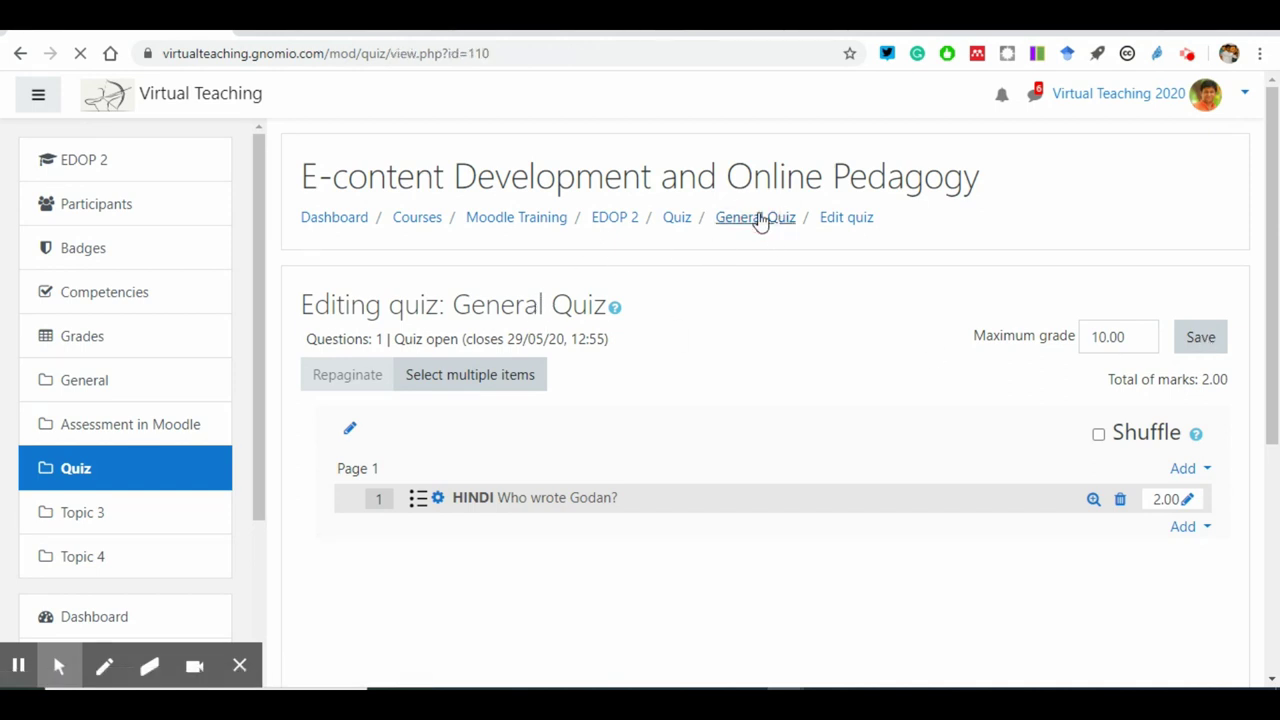
pyautogui.scroll(-1, 706, 408)
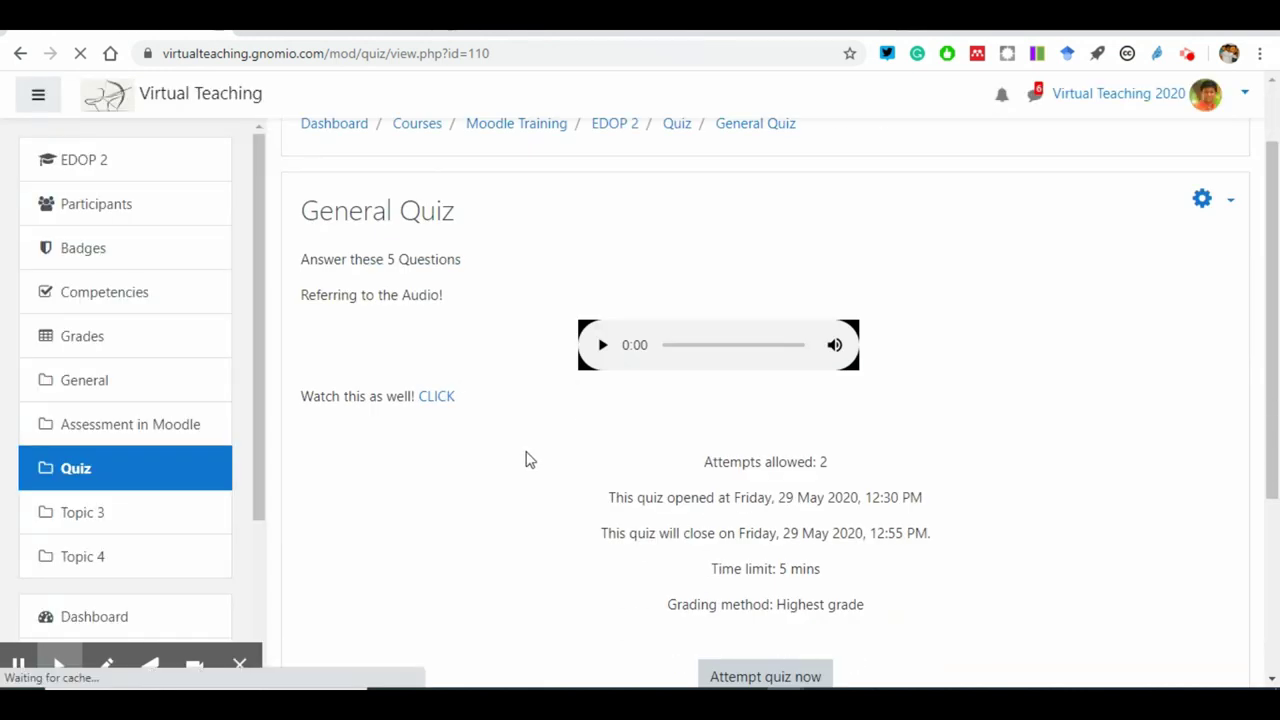
pyautogui.scroll(1, 530, 460)
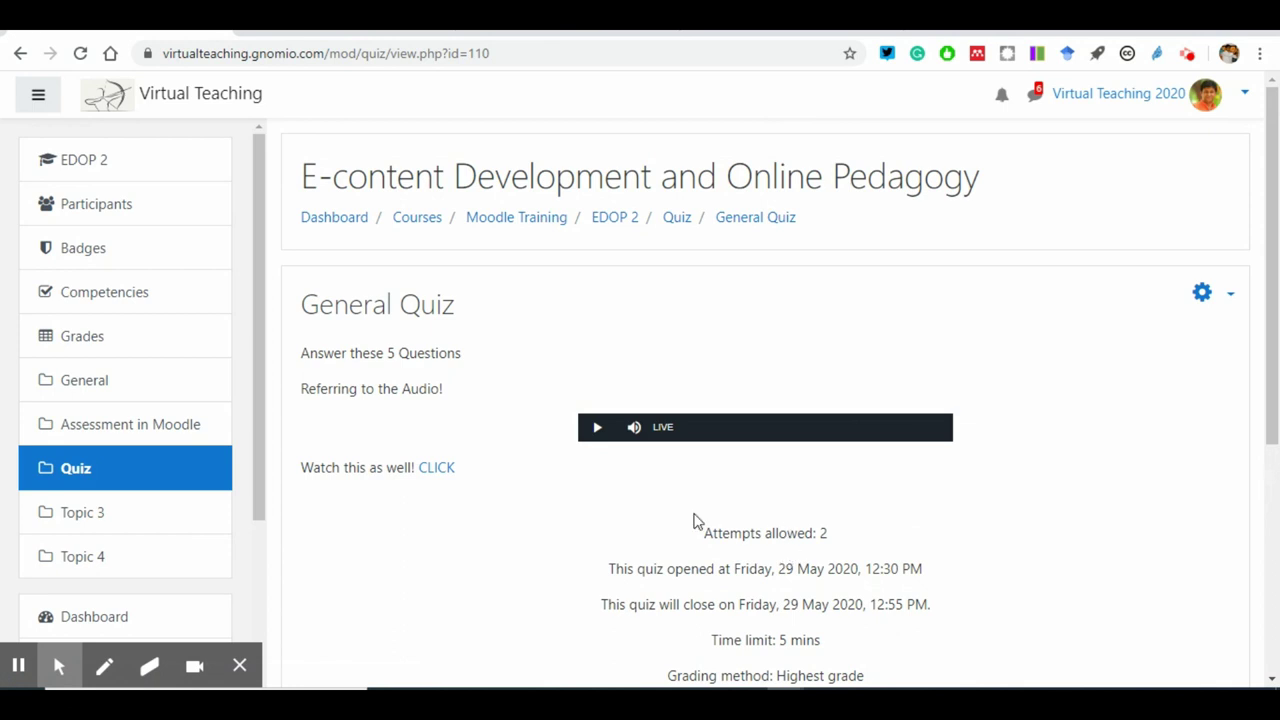
pyautogui.scroll(-4, 737, 517)
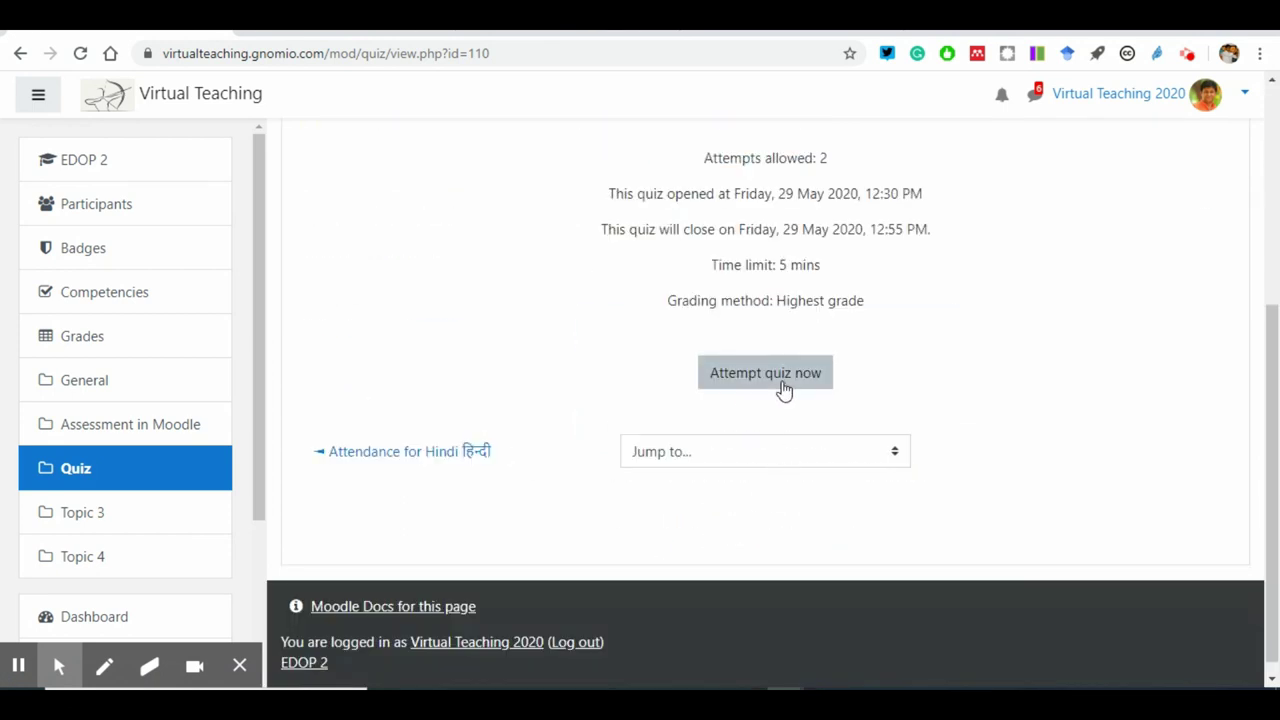
pyautogui.click(803, 389)
pyautogui.scroll(3, 865, 365)
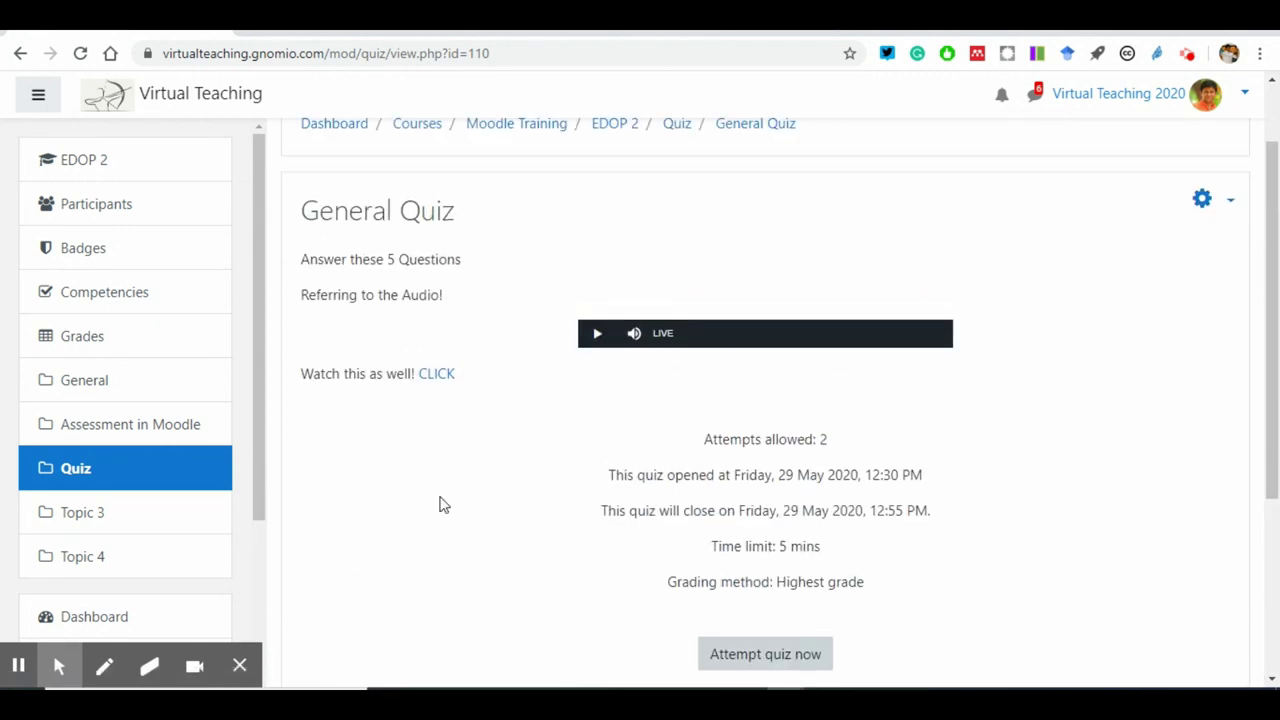
pyautogui.click(1210, 228)
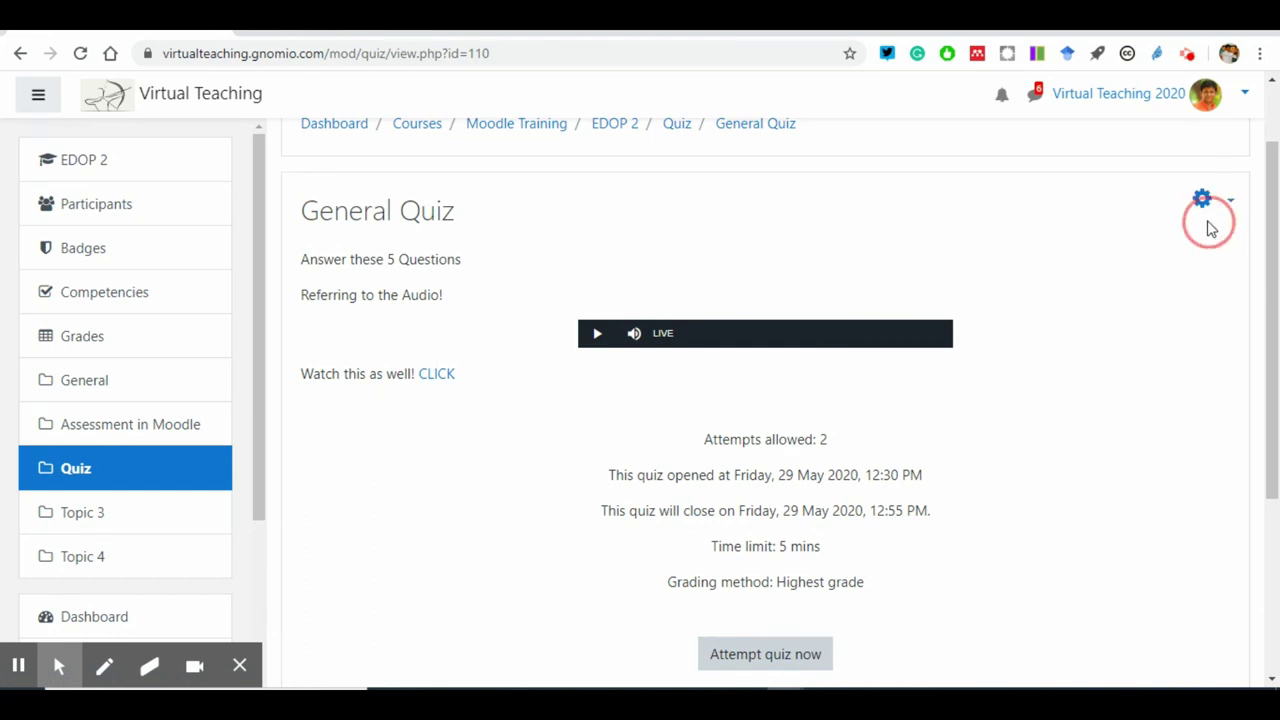
pyautogui.click(104, 666)
pyautogui.moveTo(1220, 170)
pyautogui.mouseDown()
pyautogui.moveTo(1222, 238)
pyautogui.moveTo(1210, 168)
pyautogui.mouseUp()
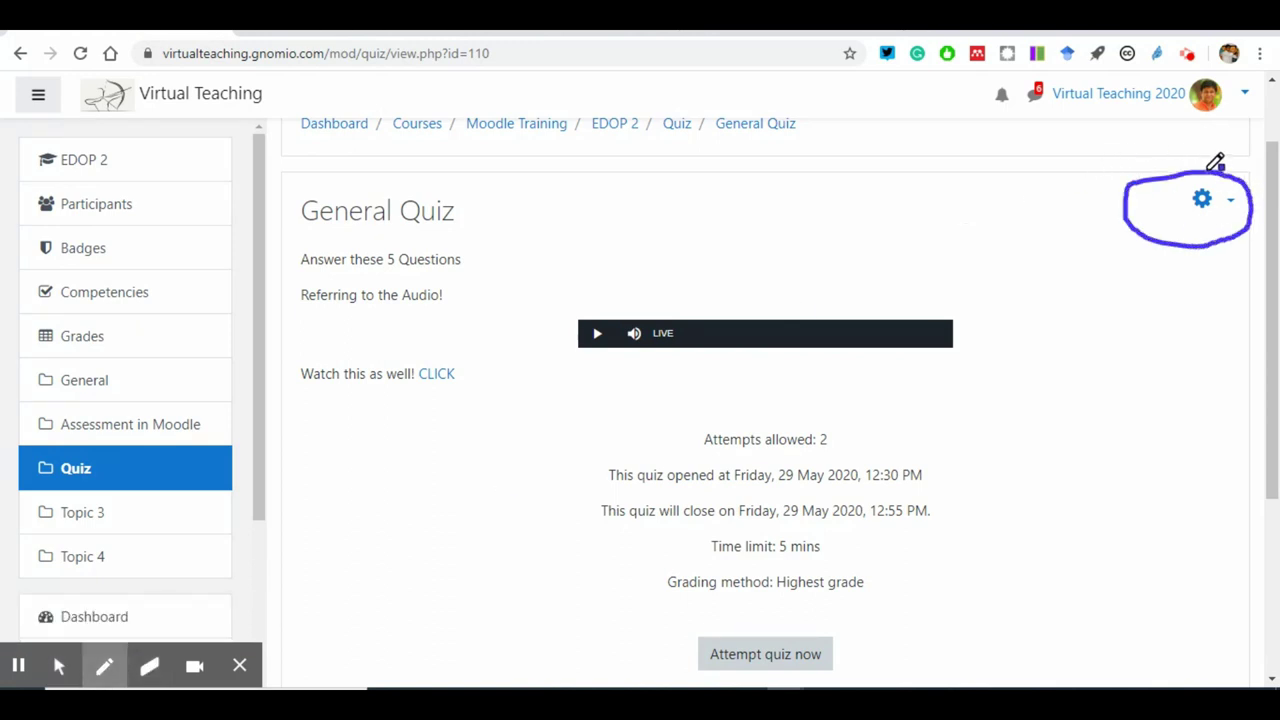
pyautogui.click(149, 666)
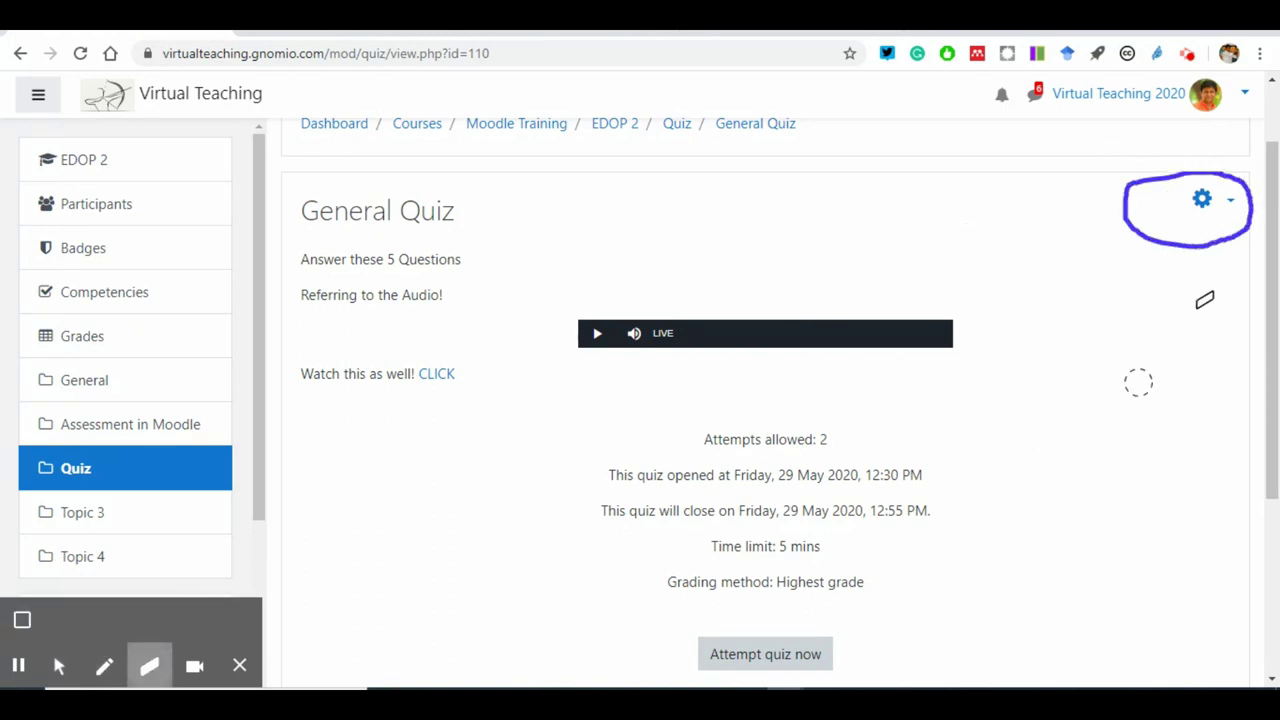
pyautogui.moveTo(1240, 158)
pyautogui.mouseDown()
pyautogui.moveTo(1134, 189)
pyautogui.moveTo(1157, 229)
pyautogui.moveTo(1250, 205)
pyautogui.mouseUp()
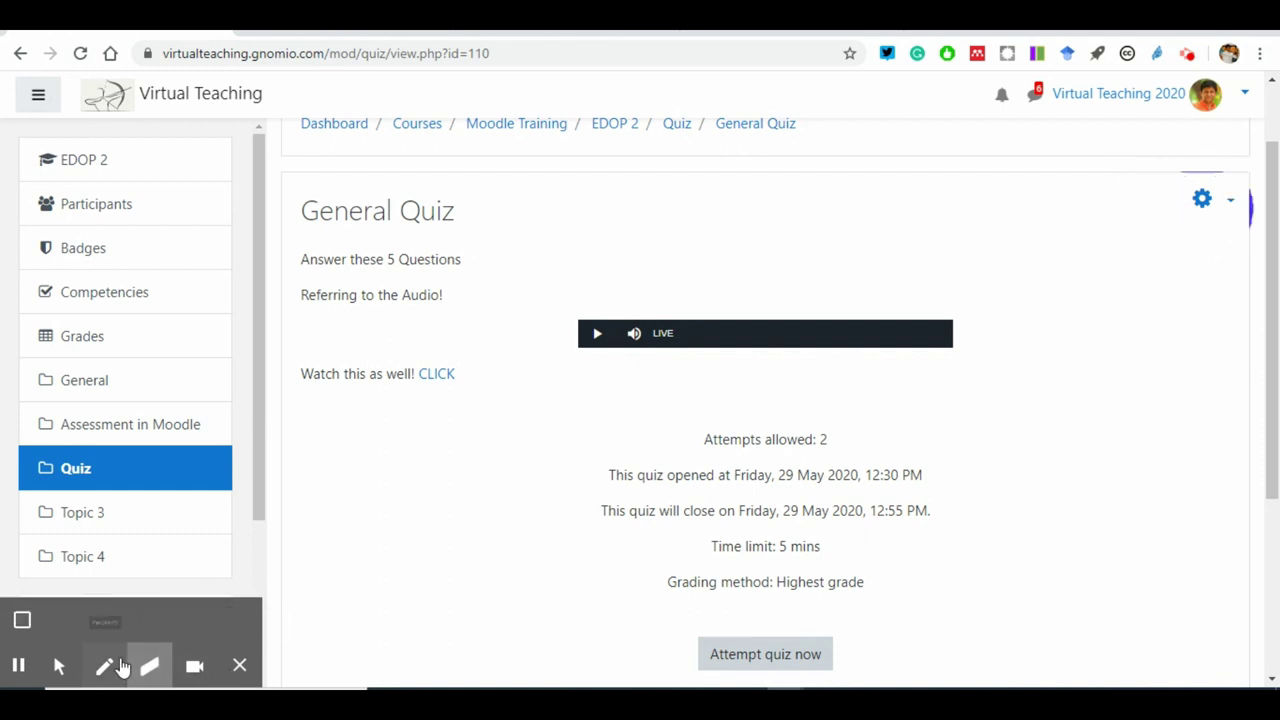
pyautogui.click(105, 666)
pyautogui.click(59, 666)
# Step: Go to the EDOP 2 course page and reopen General Quiz from its Quiz section
pyautogui.scroll(1, 486, 386)
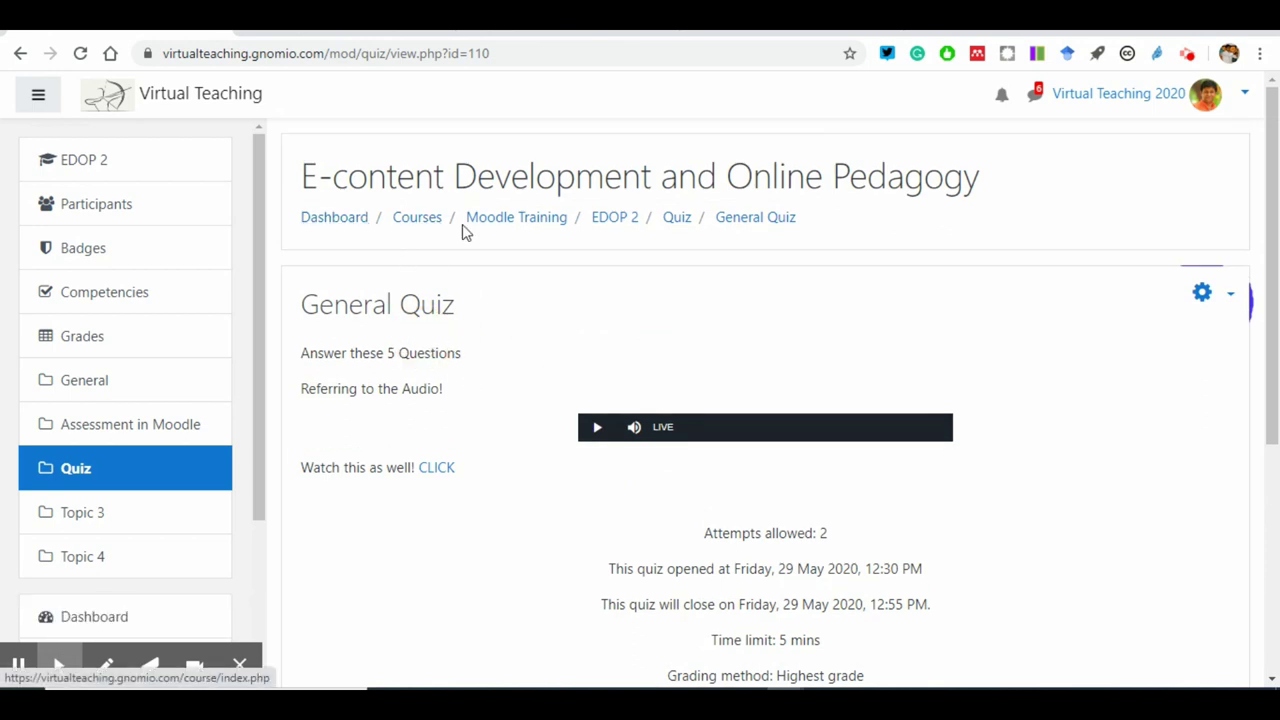
pyautogui.click(614, 218)
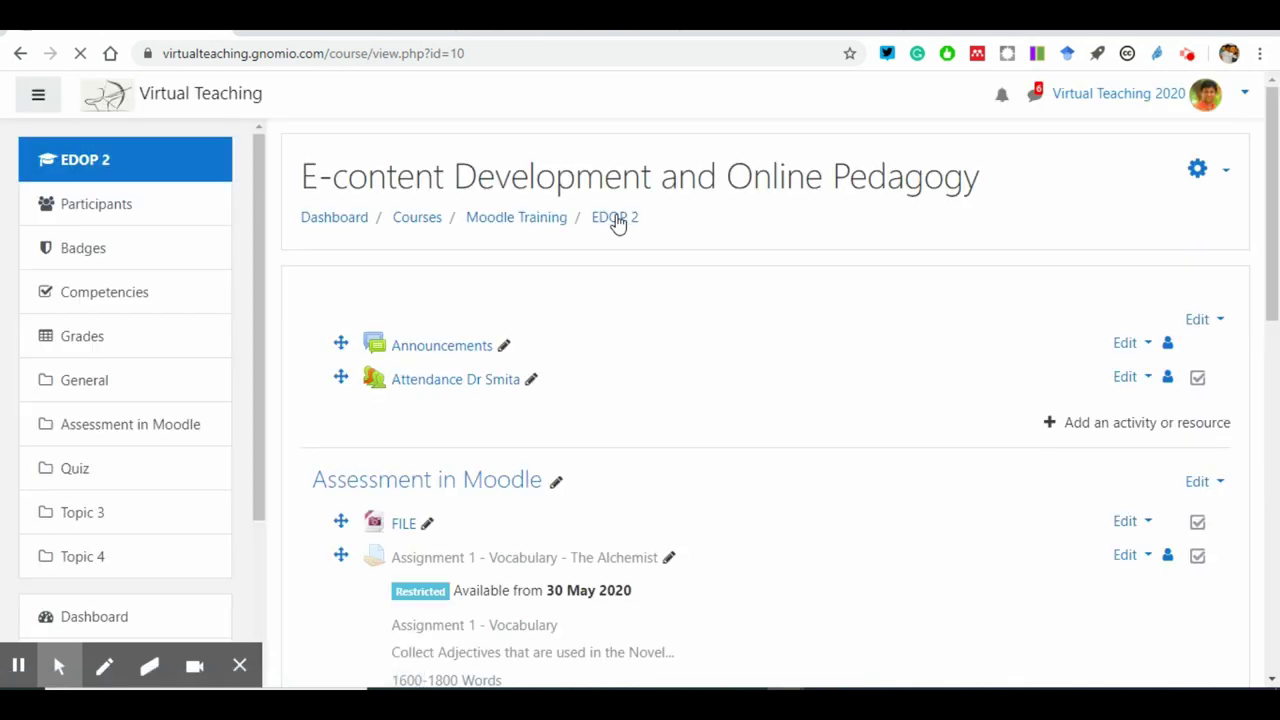
pyautogui.scroll(-2, 591, 363)
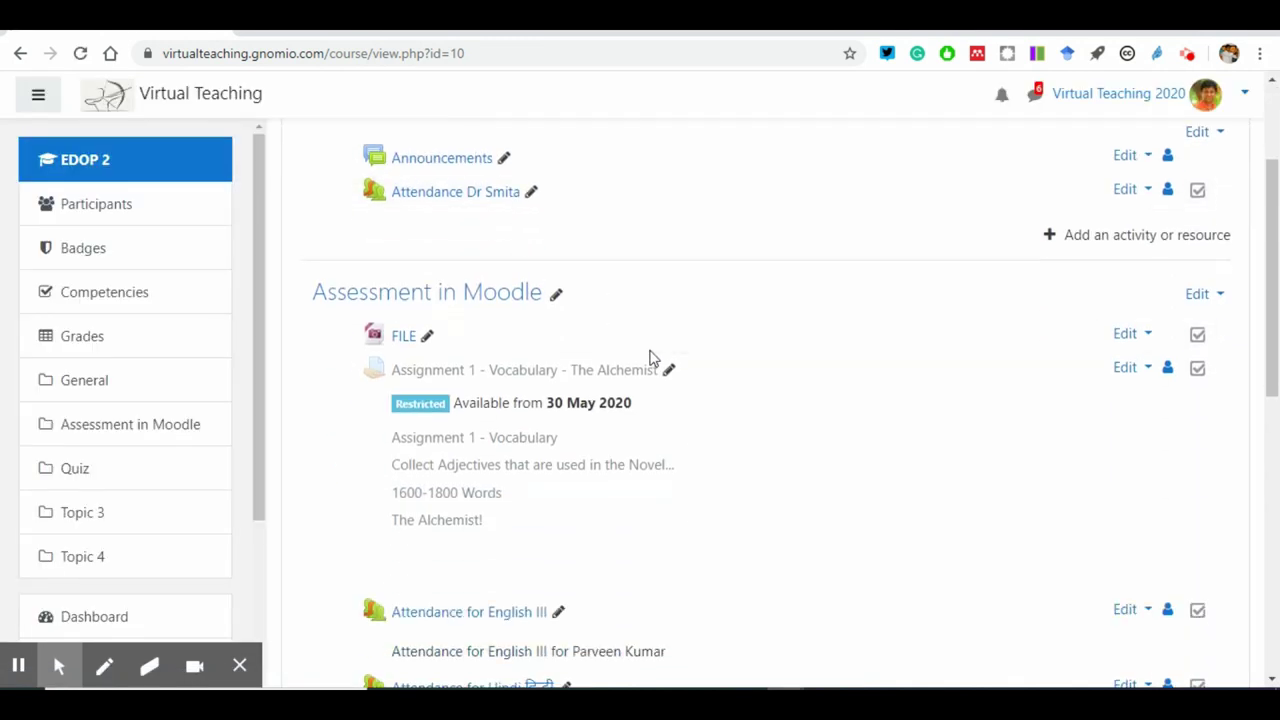
pyautogui.scroll(-5, 650, 357)
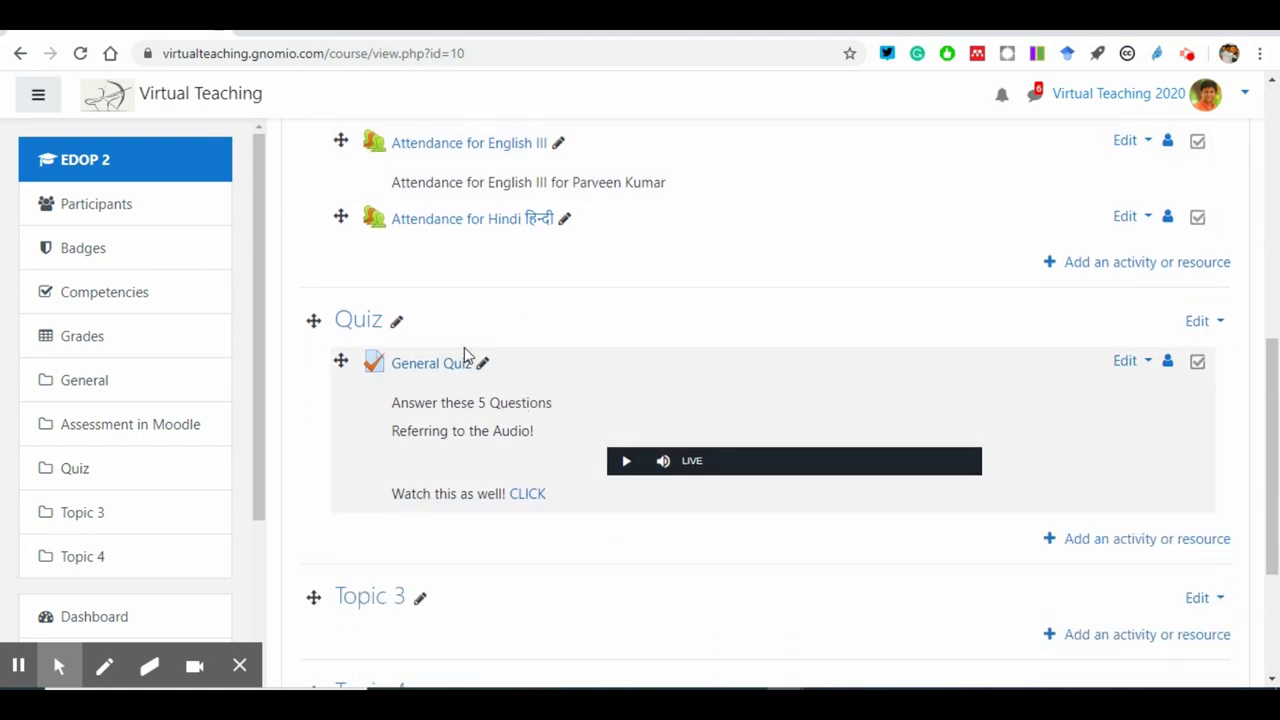
pyautogui.click(437, 369)
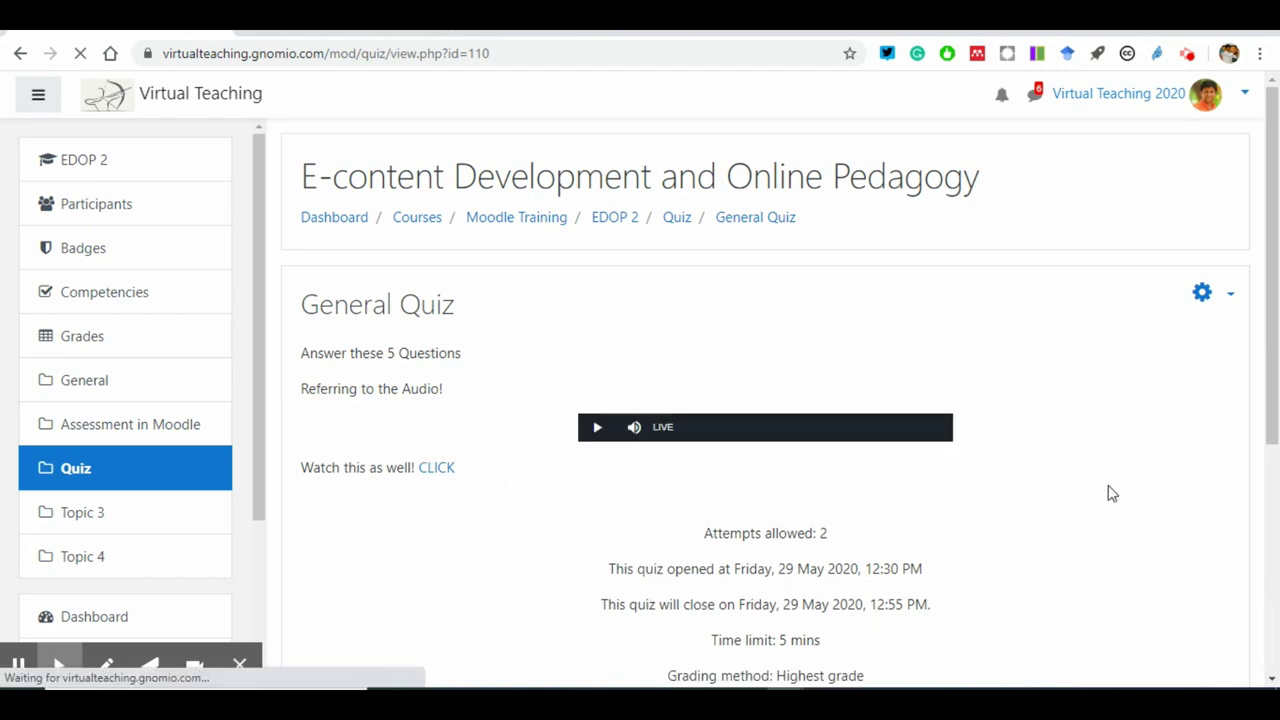
# Step: Look through the General Quiz's administration options and open the quiz's question editing page
pyautogui.click(1231, 296)
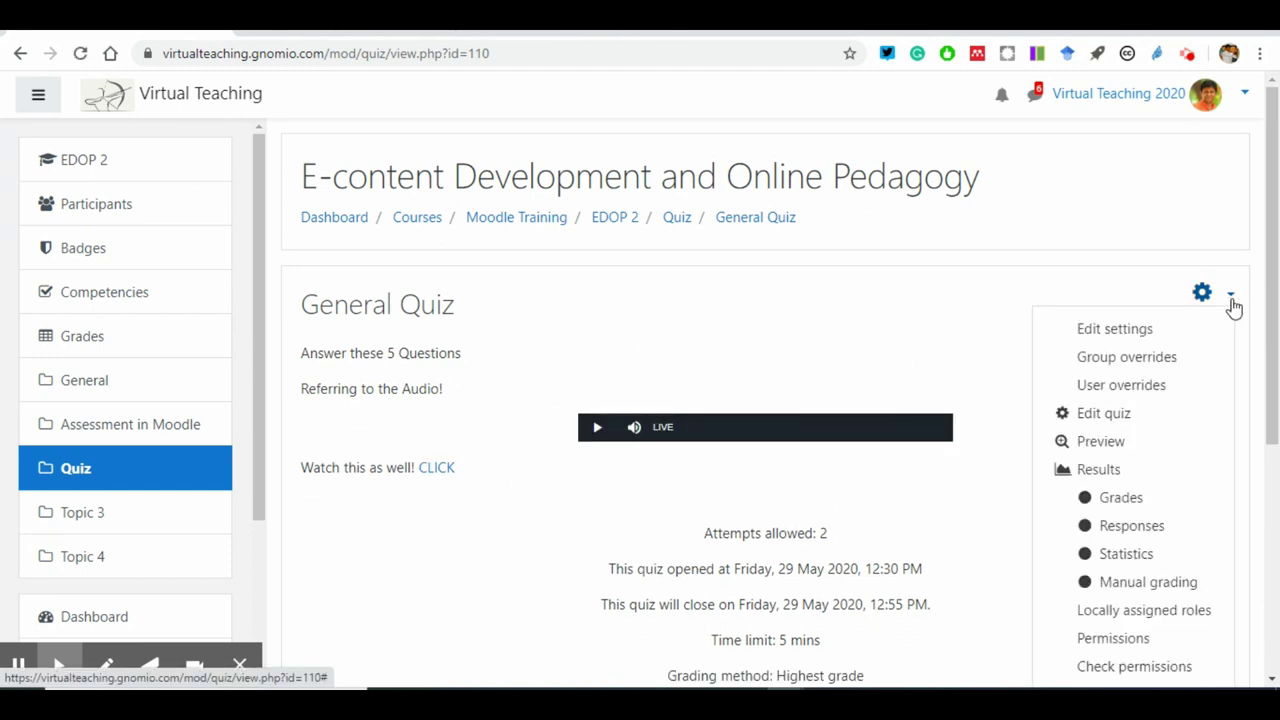
pyautogui.click(1231, 299)
pyautogui.click(1231, 299)
pyautogui.click(1232, 300)
pyautogui.click(1232, 300)
pyautogui.scroll(-3, 1234, 307)
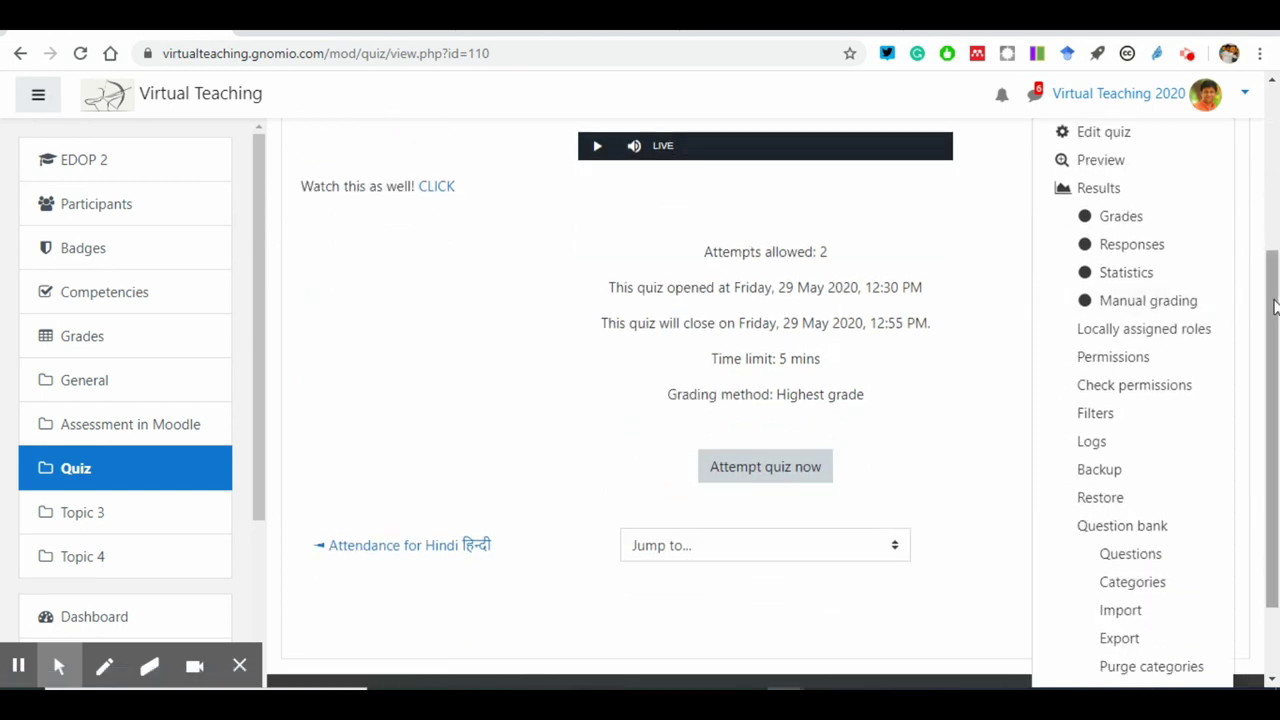
pyautogui.scroll(2, 1237, 271)
pyautogui.click(1230, 205)
pyautogui.click(1231, 205)
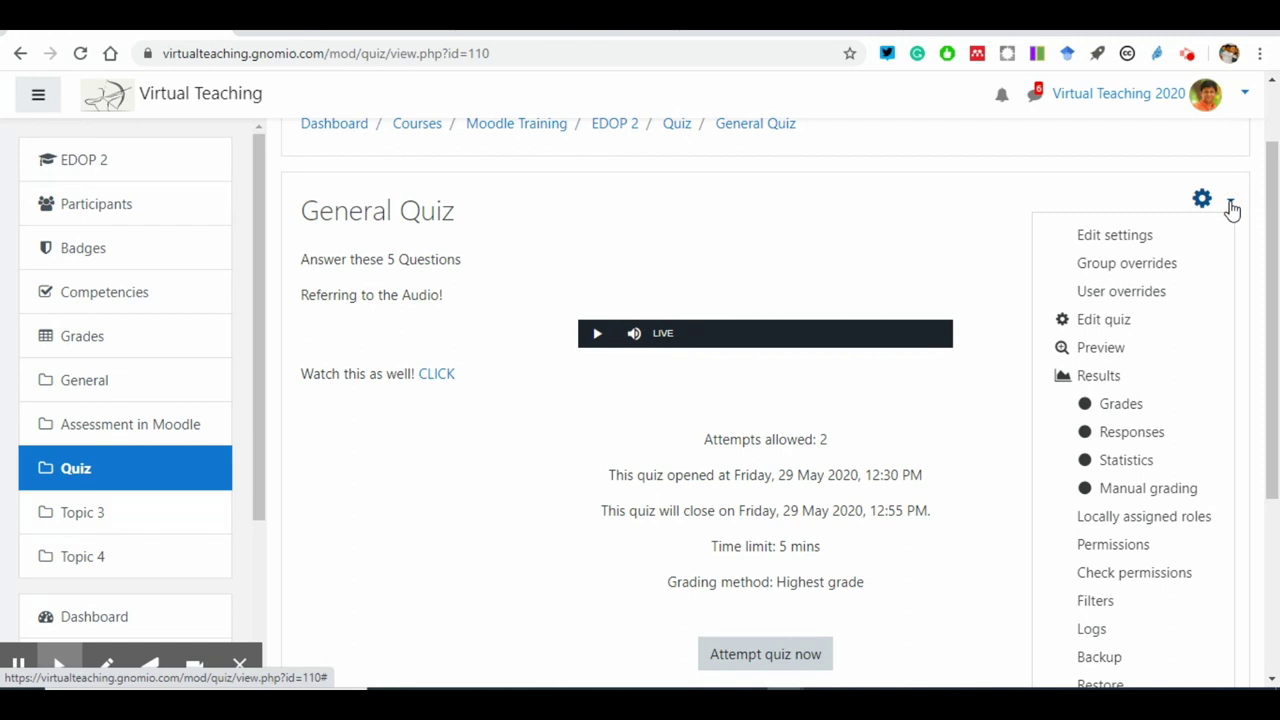
pyautogui.click(1104, 320)
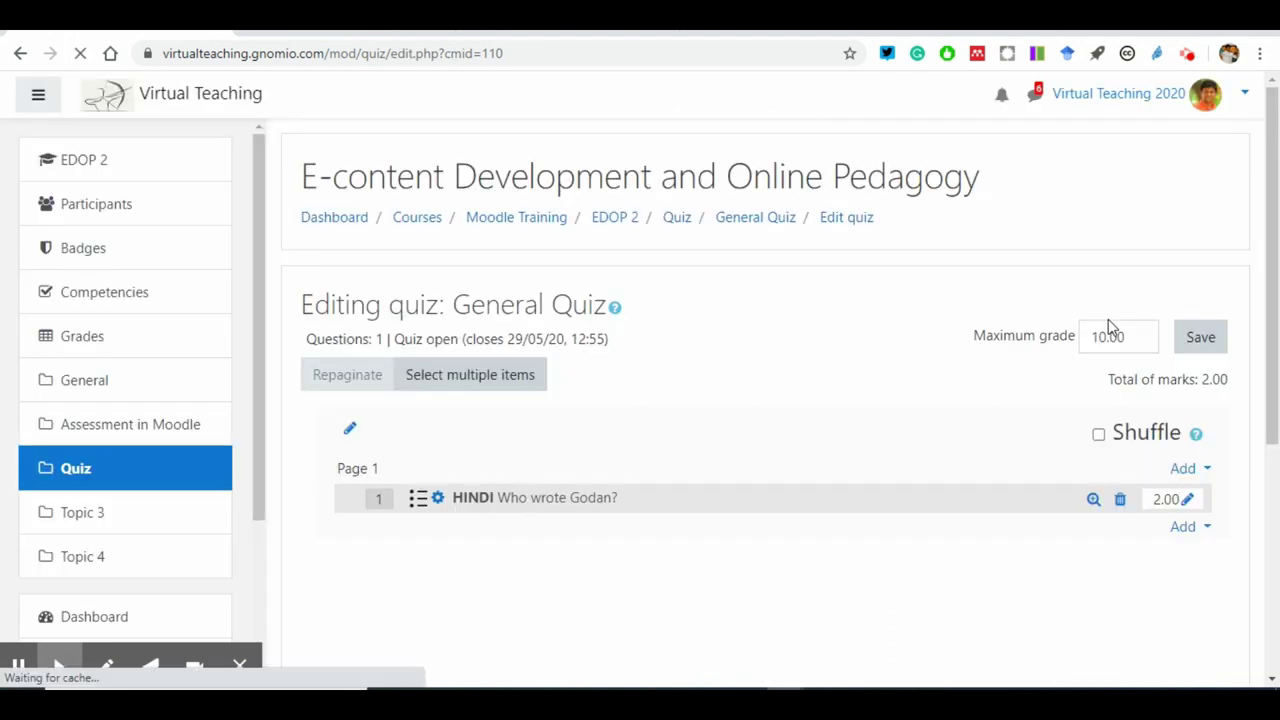
pyautogui.click(1209, 536)
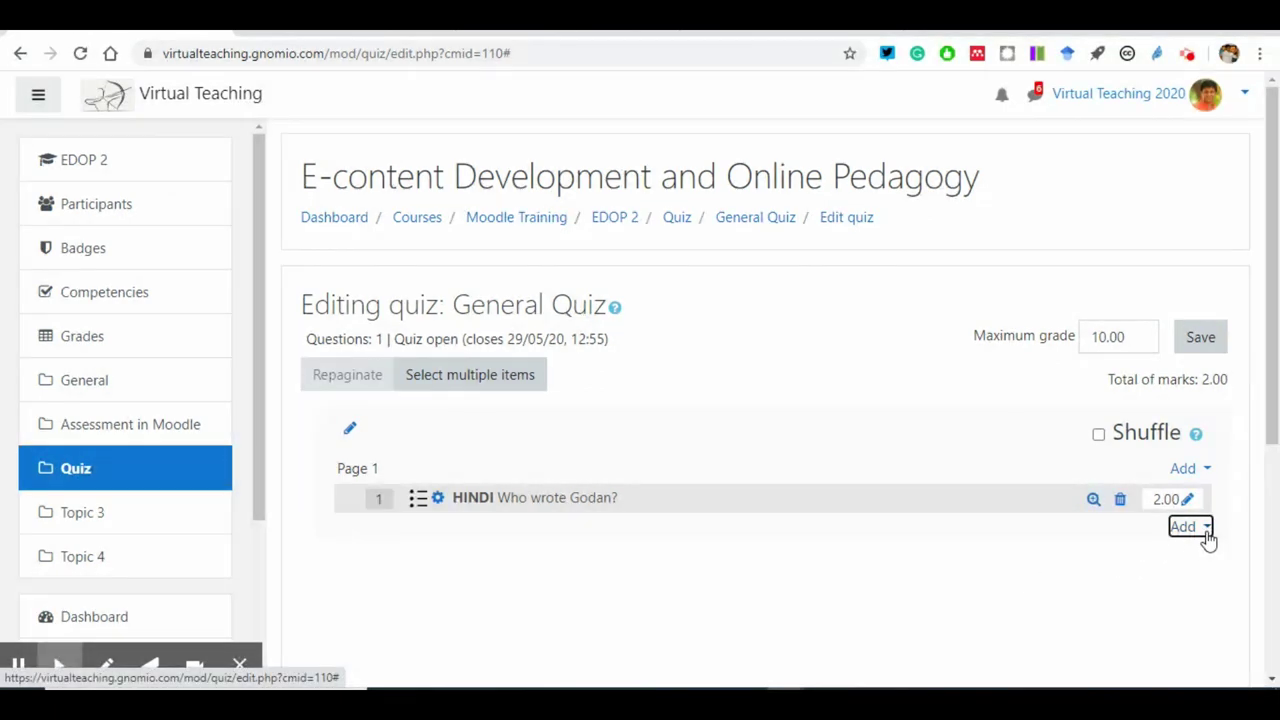
pyautogui.click(1134, 592)
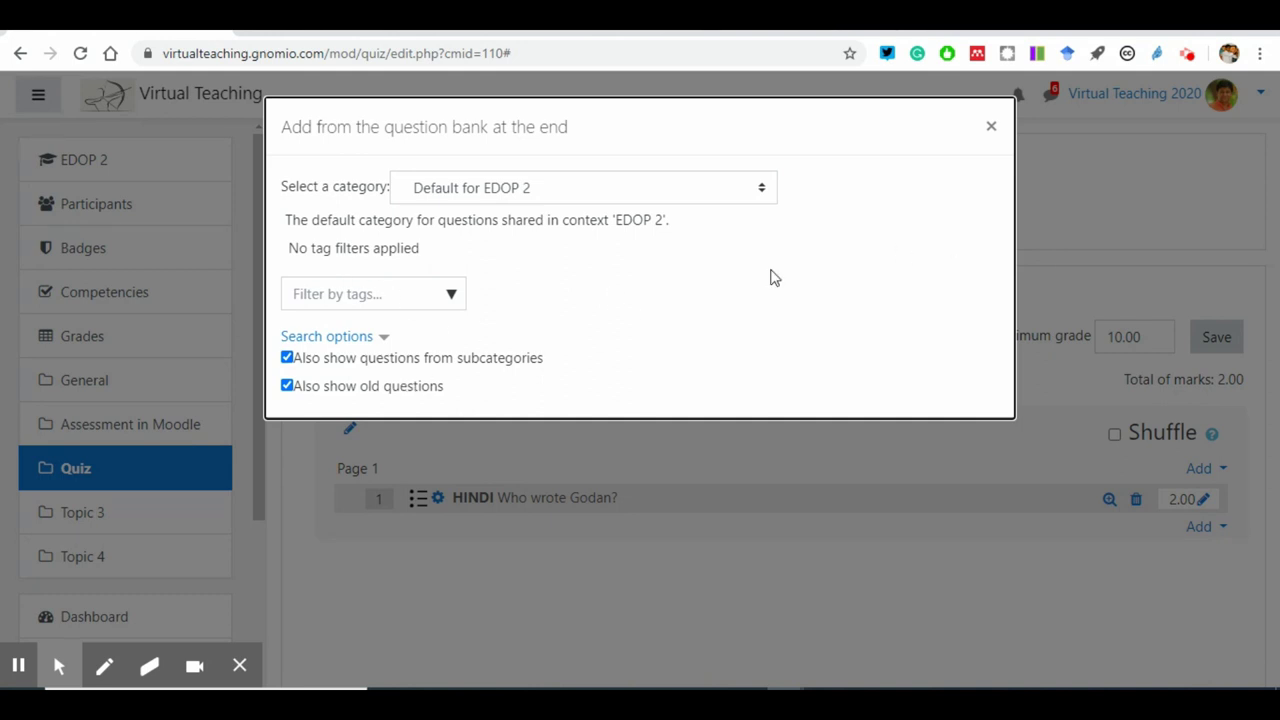
pyautogui.click(992, 126)
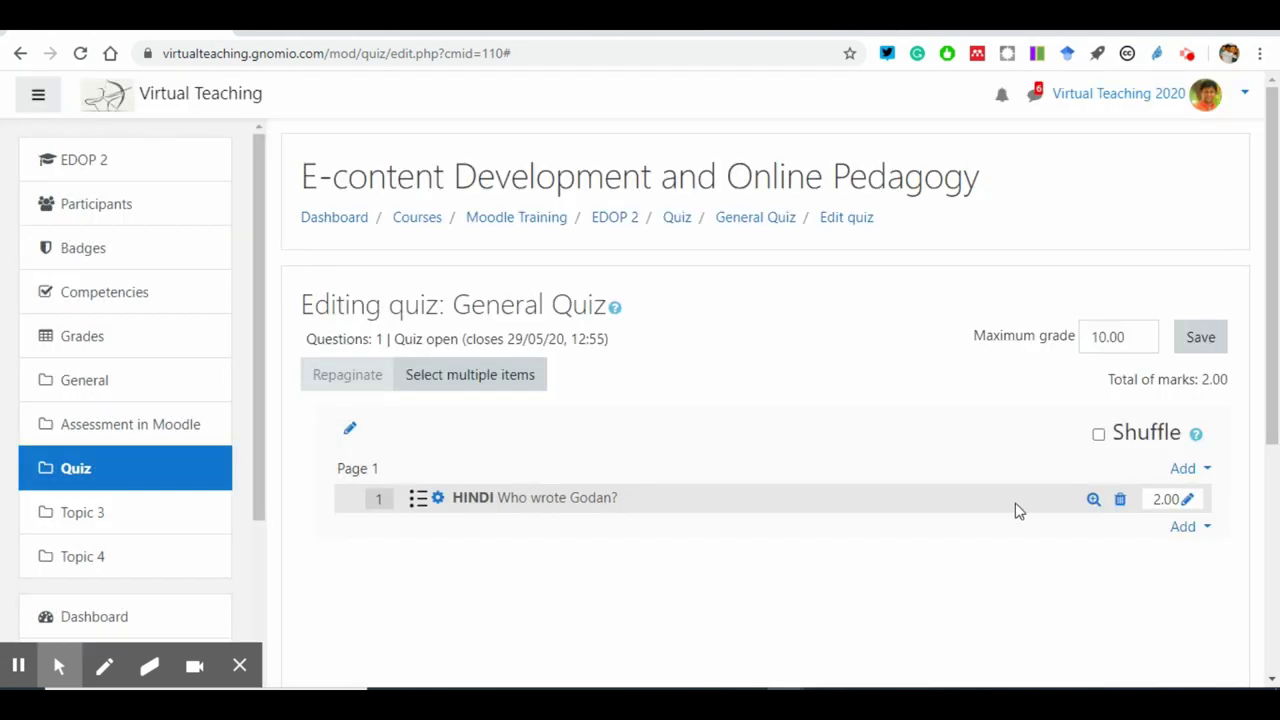
# Step: Return to the General Quiz page and open its question bank import page
pyautogui.click(21, 58)
pyautogui.click(21, 53)
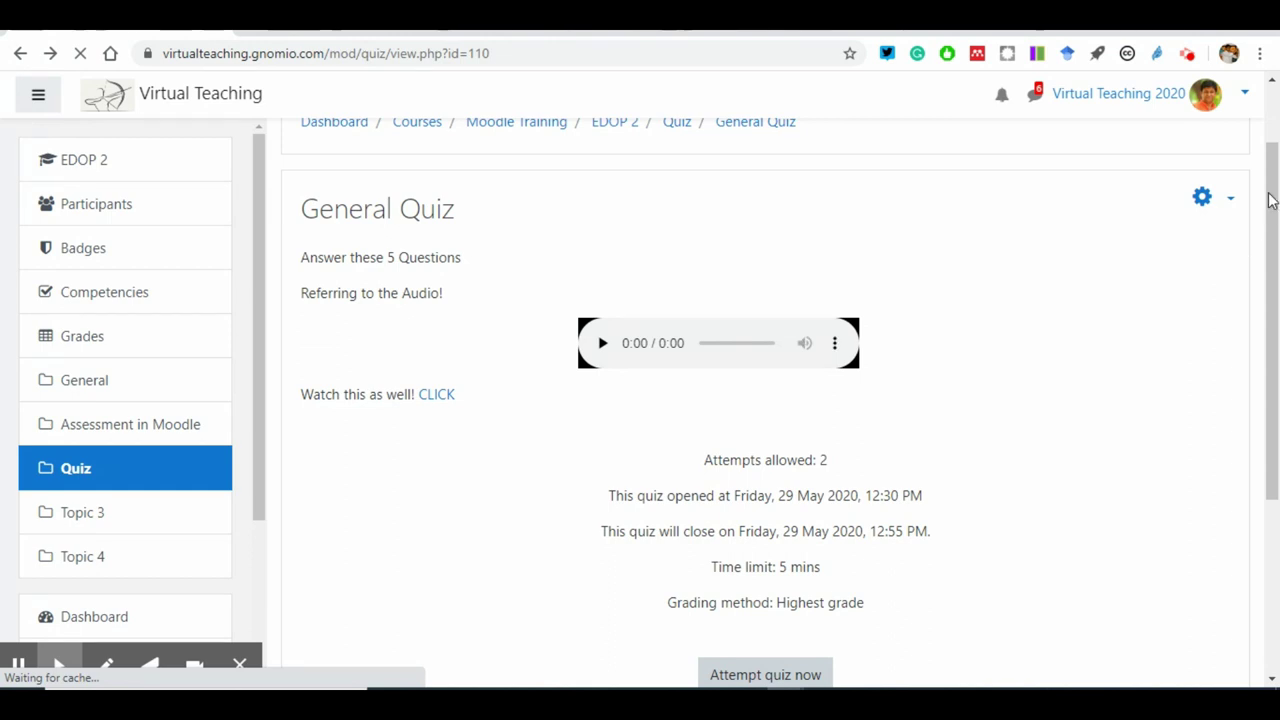
pyautogui.click(1229, 205)
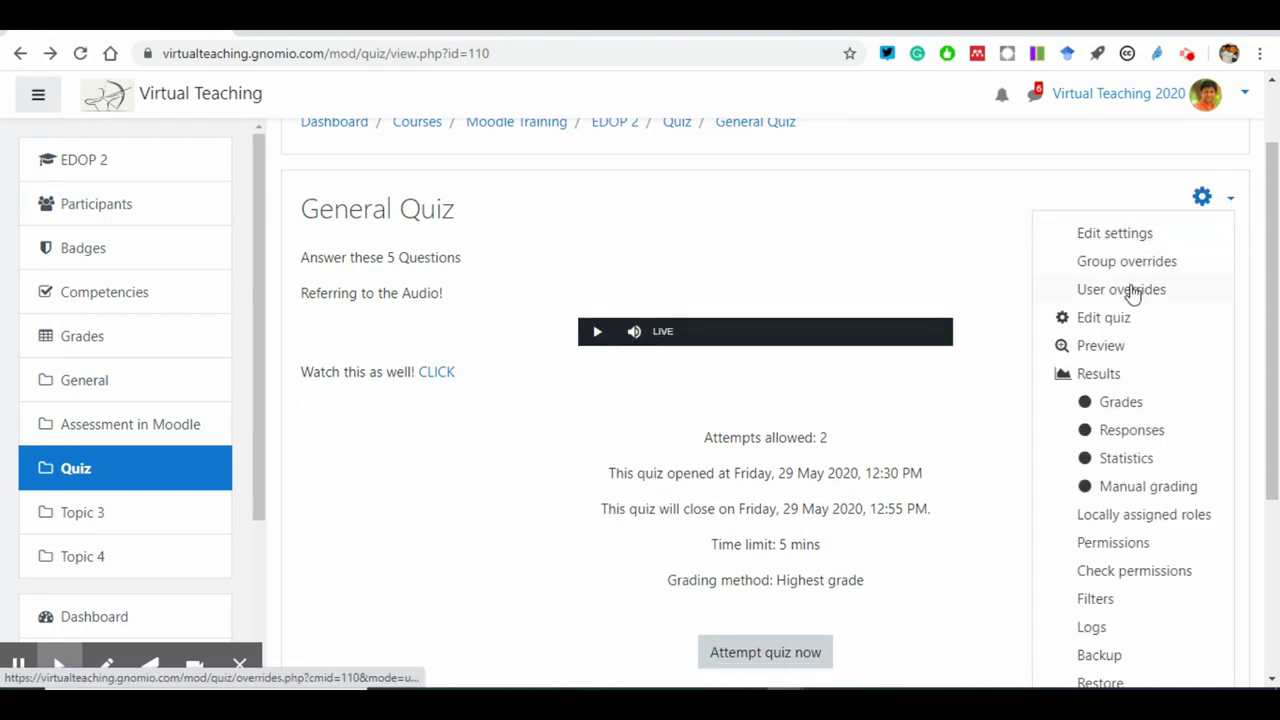
pyautogui.scroll(-3, 1130, 290)
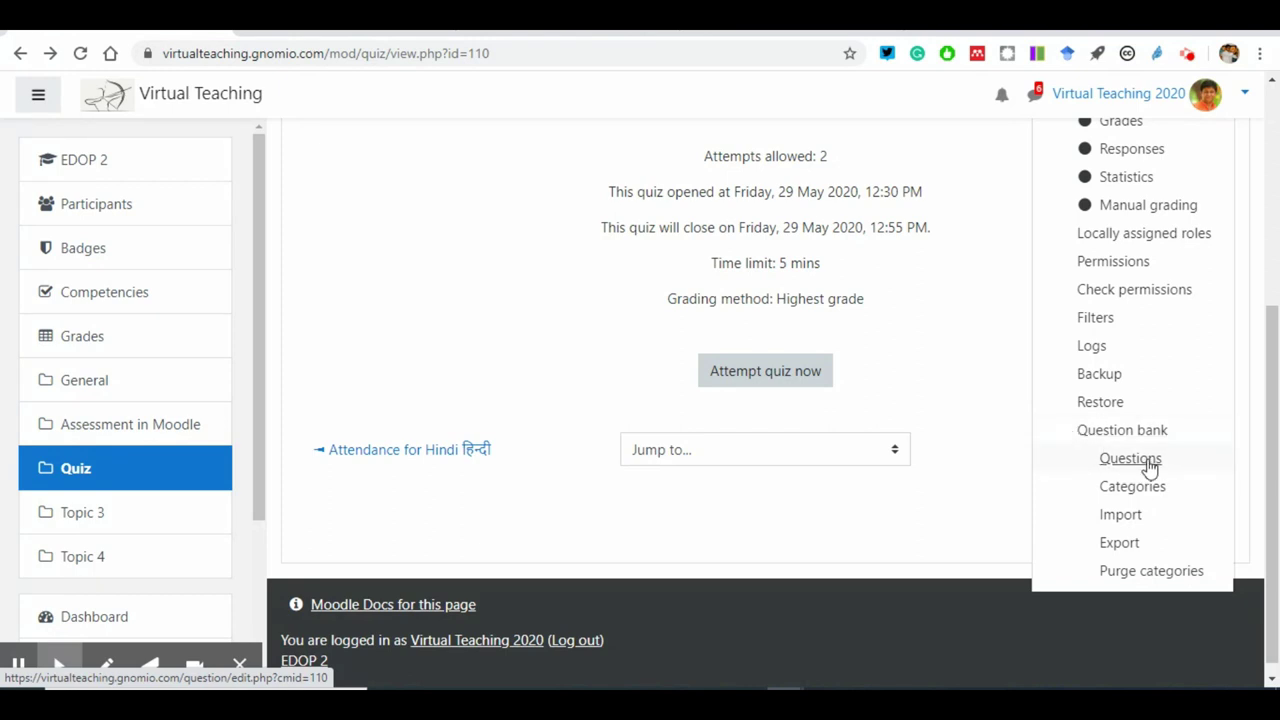
pyautogui.click(1117, 524)
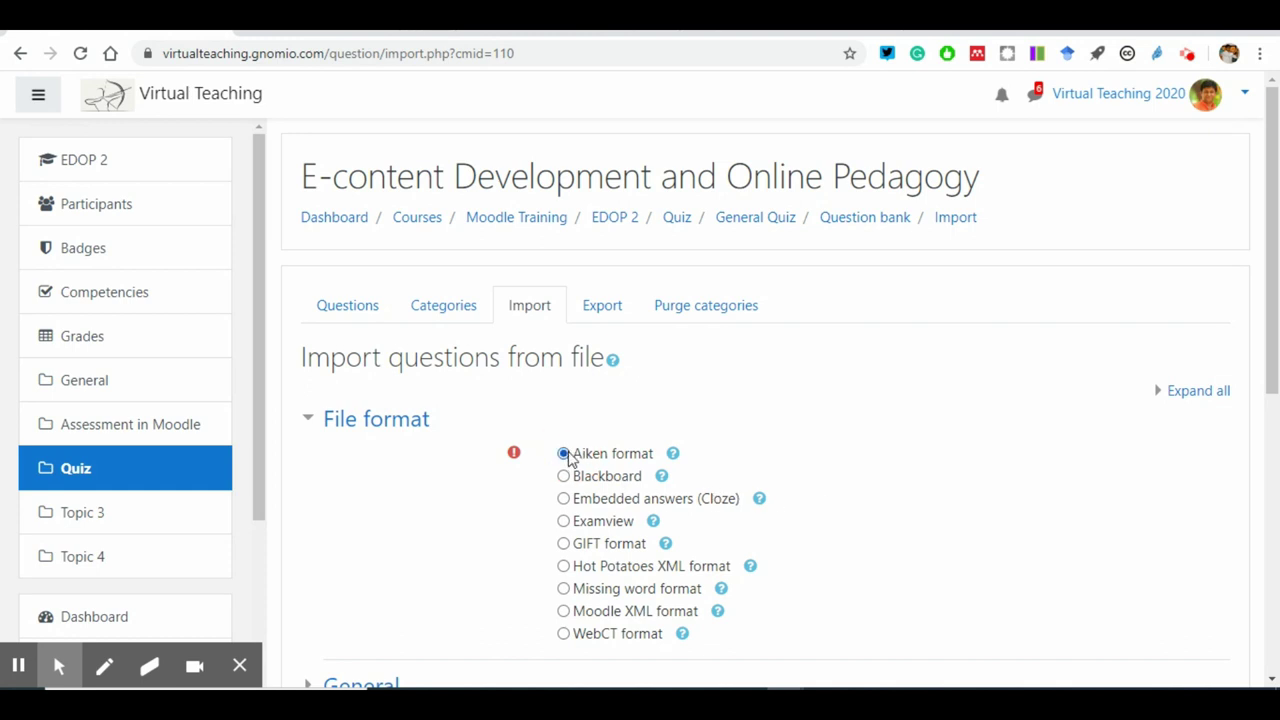
# Step: Select Aiken format for the question import and upload With ERROR.txt as the file to import
pyautogui.click(675, 456)
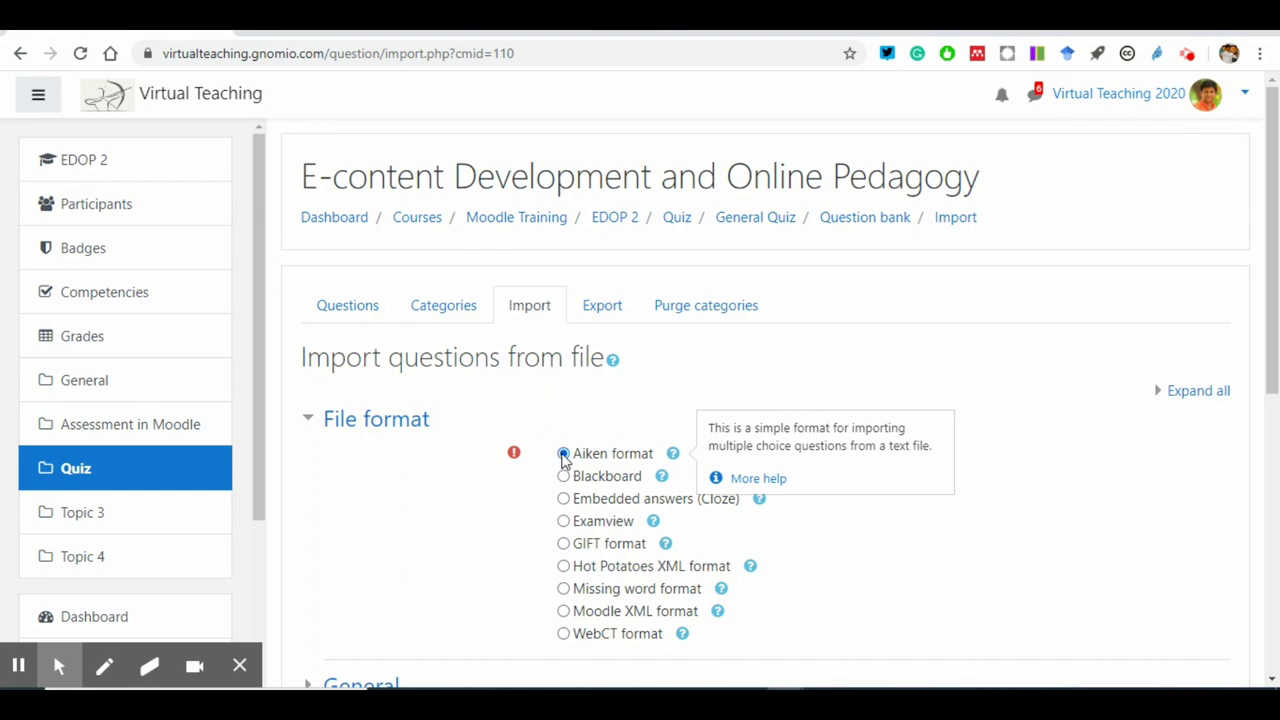
pyautogui.click(561, 458)
pyautogui.scroll(-4, 565, 460)
pyautogui.click(614, 401)
pyautogui.click(534, 334)
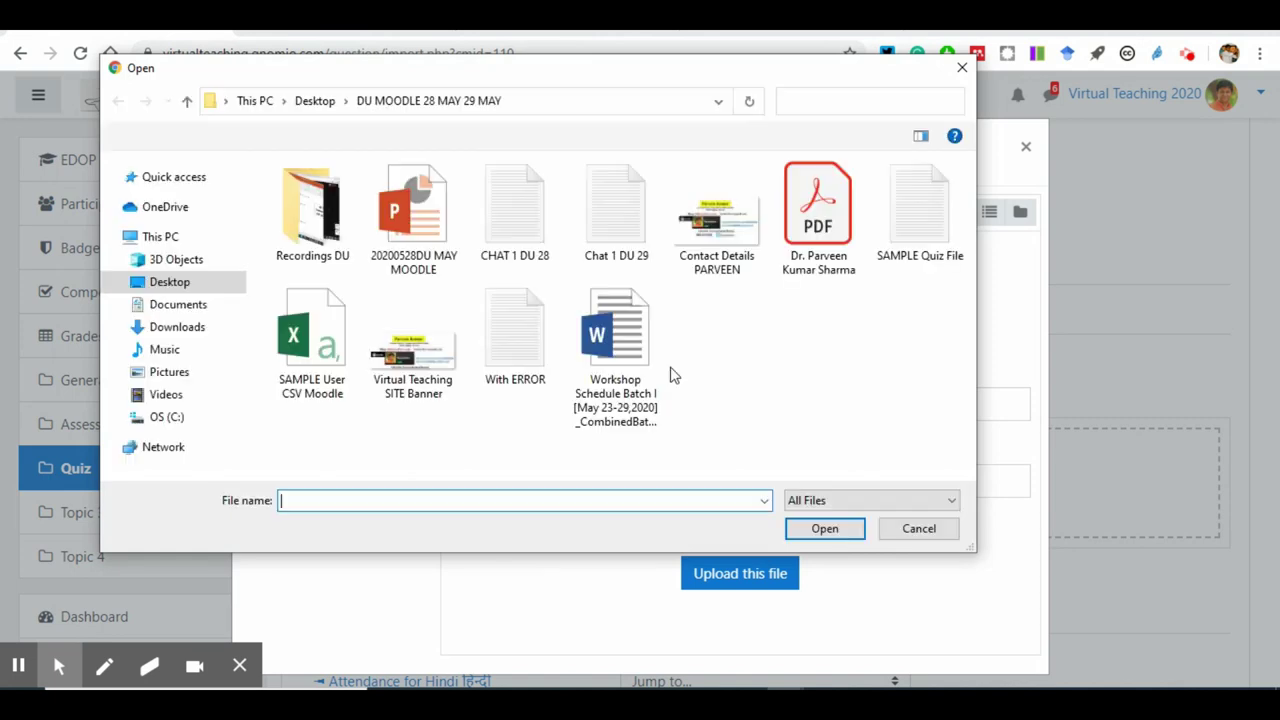
pyautogui.click(545, 385)
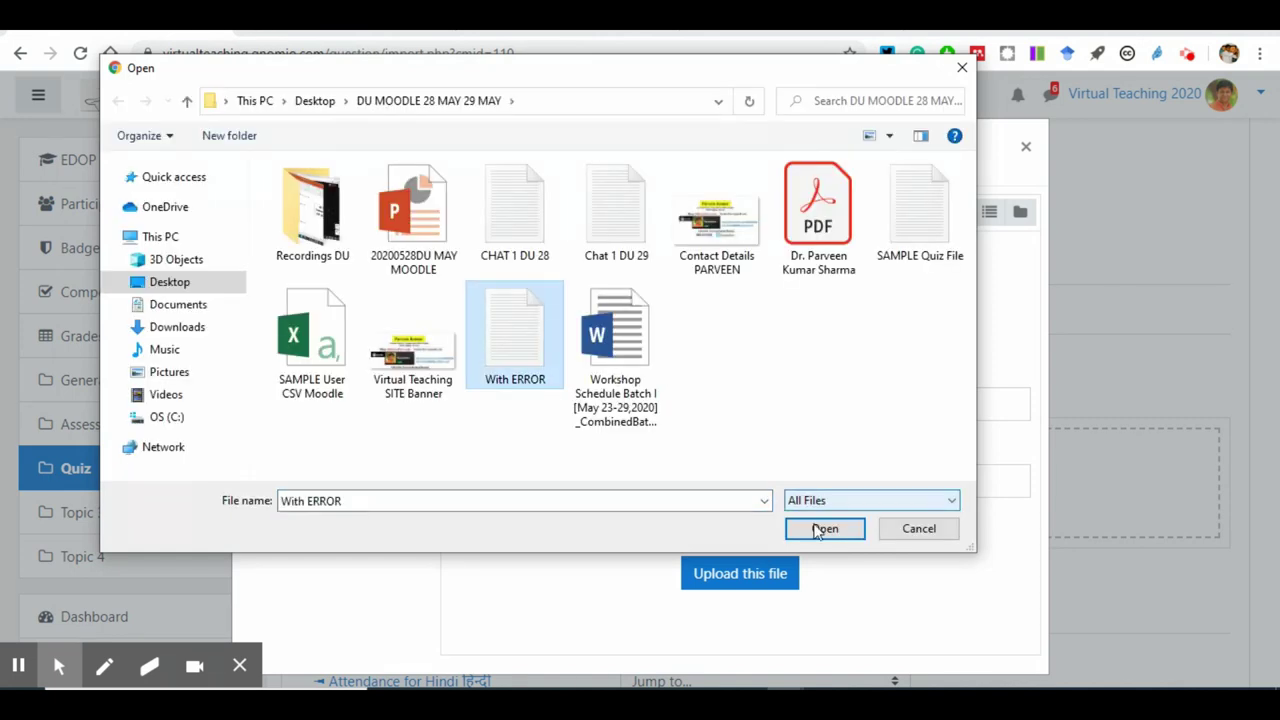
pyautogui.click(824, 528)
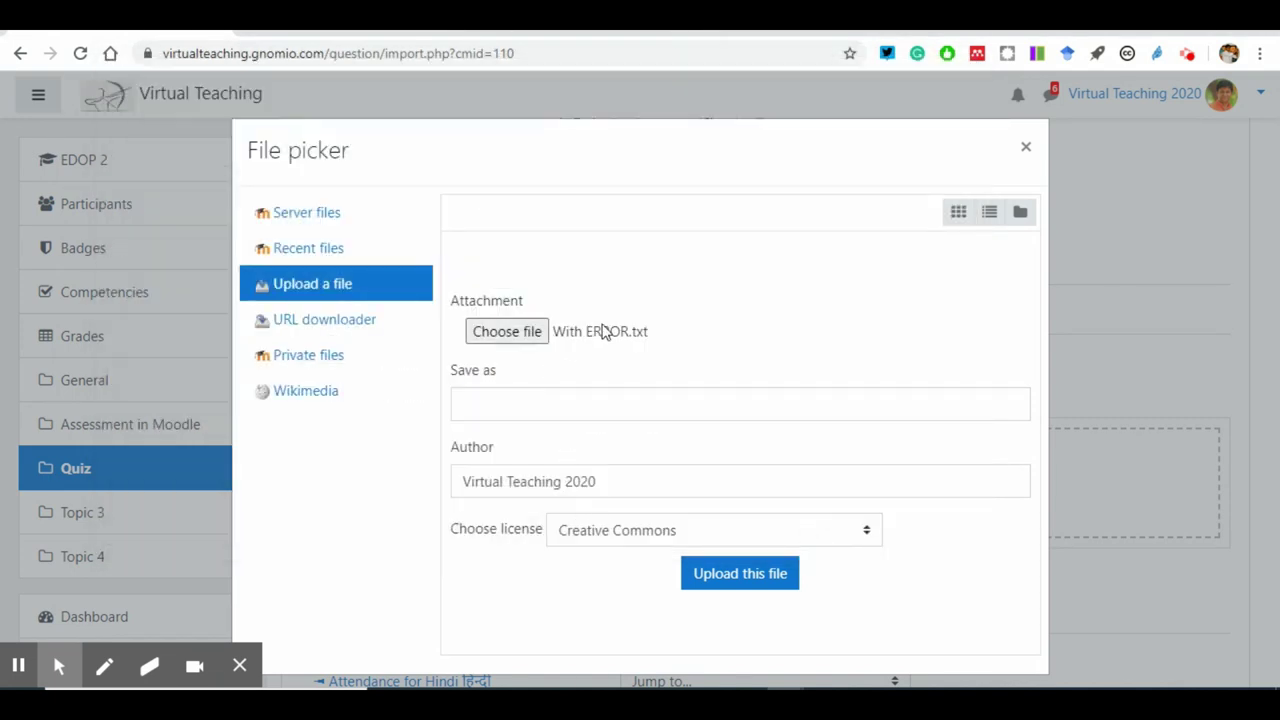
pyautogui.click(733, 573)
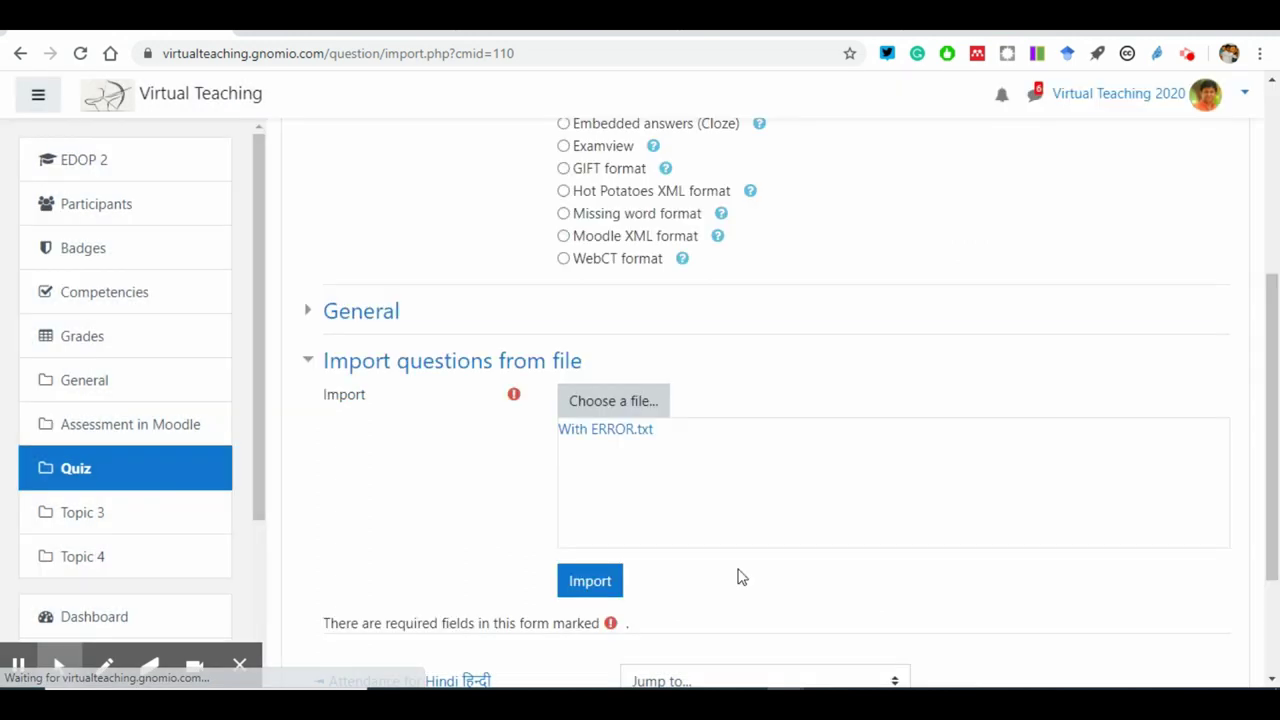
# Step: Recheck the chosen format and file, import the questions from With ERROR.txt, and review the import report
pyautogui.scroll(3, 650, 390)
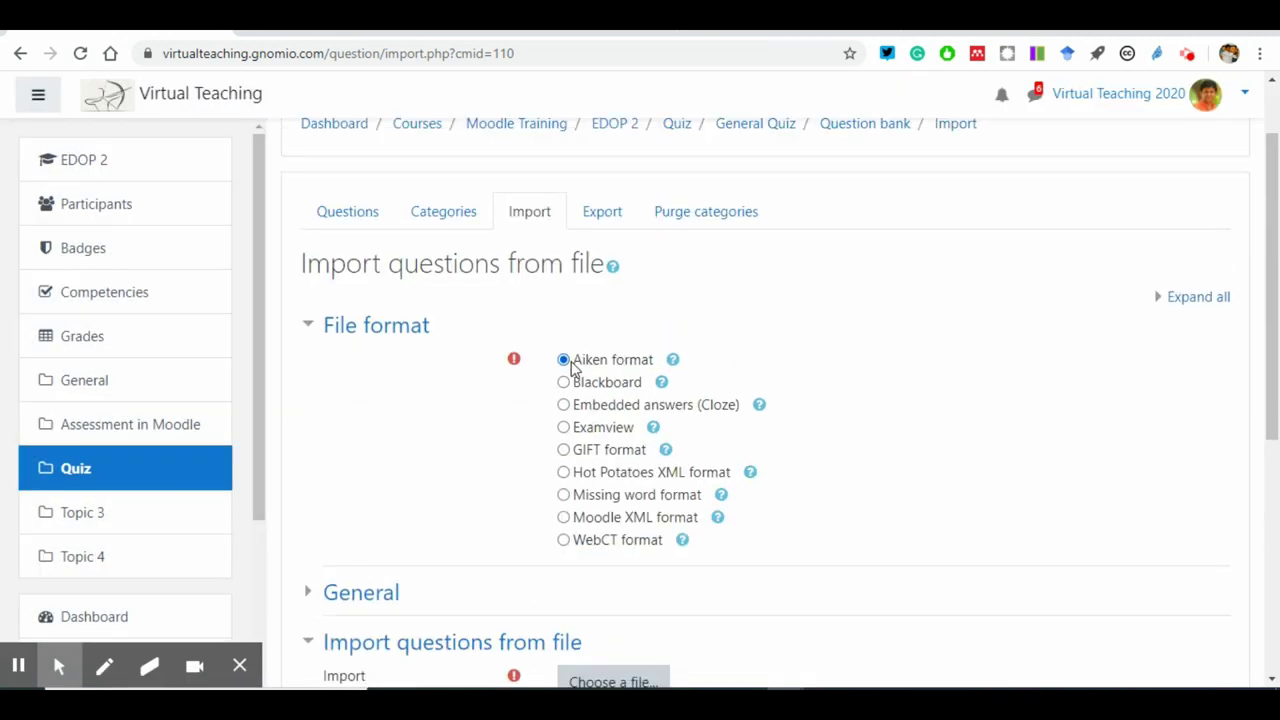
pyautogui.scroll(-2, 600, 400)
pyautogui.scroll(-1, 630, 480)
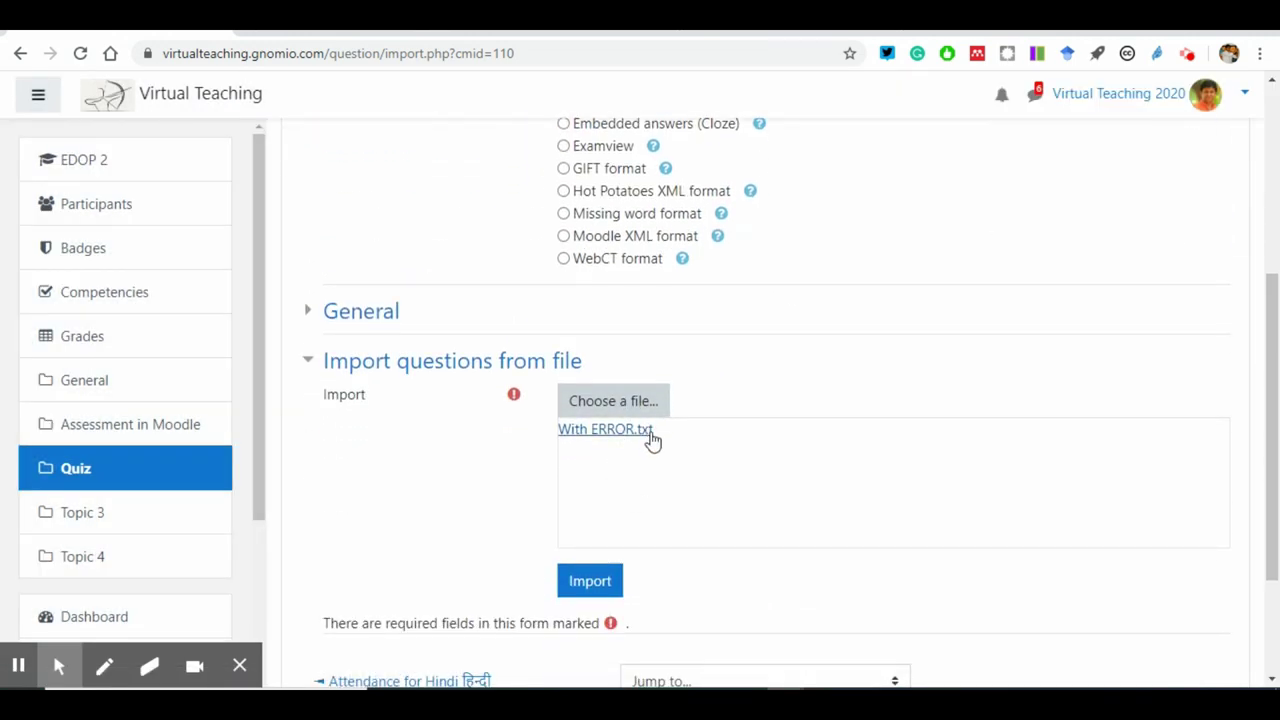
pyautogui.click(590, 588)
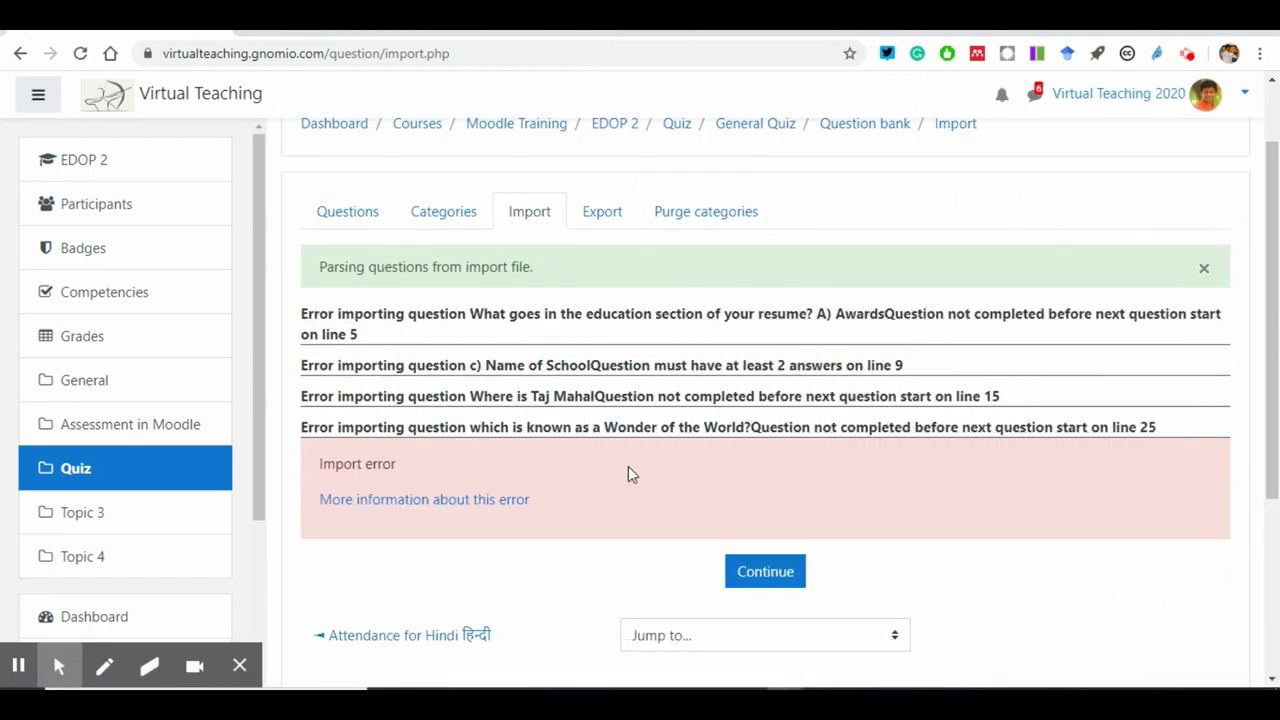
pyautogui.moveTo(404, 466); pyautogui.dragTo(290, 470)
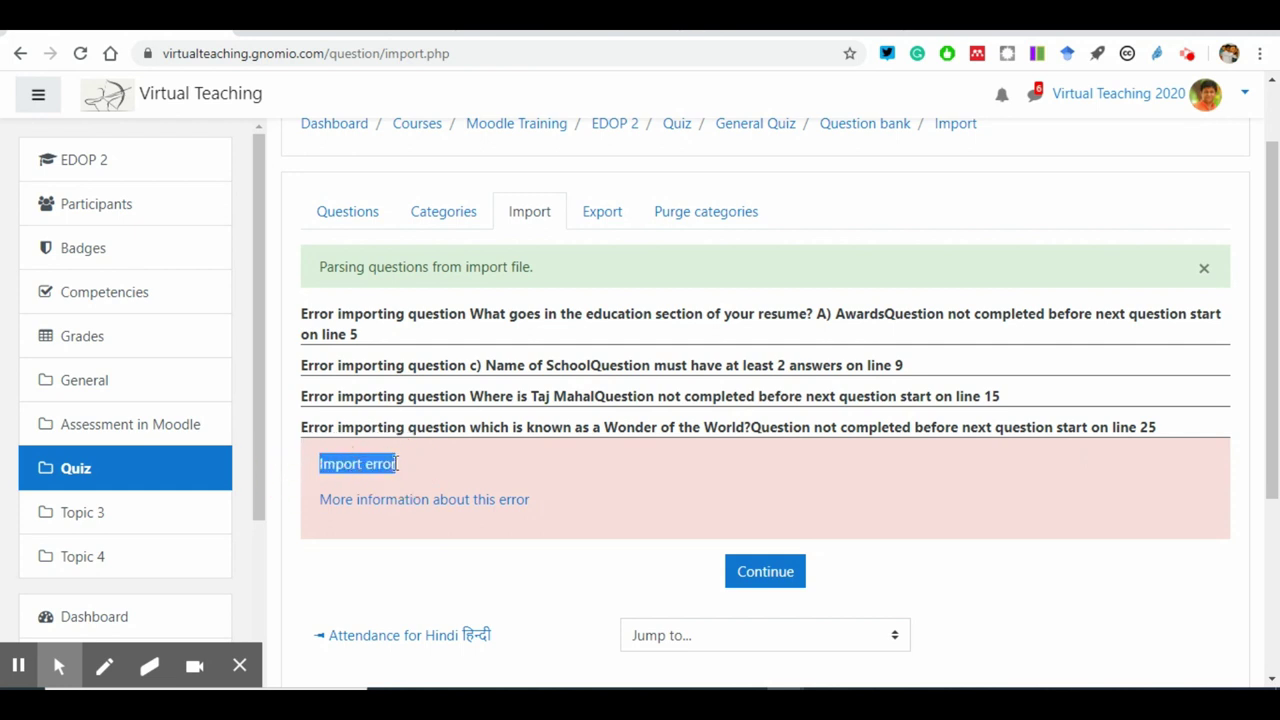
pyautogui.click(418, 467)
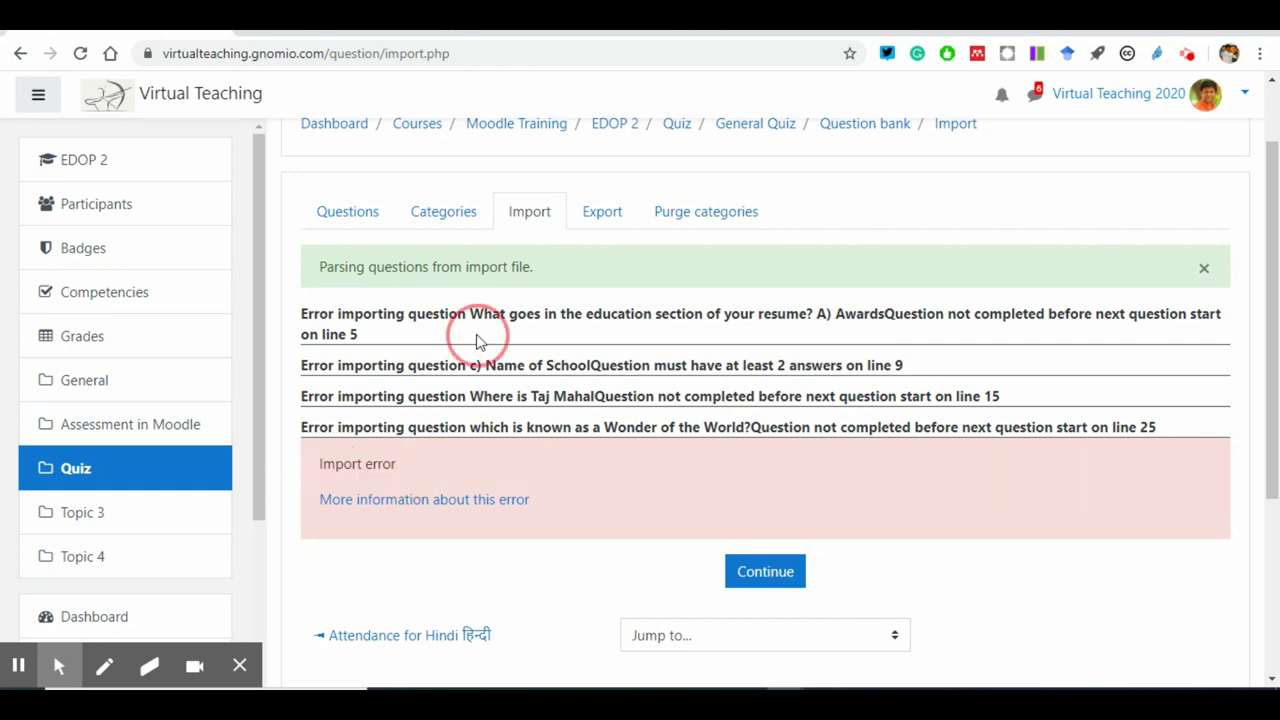
pyautogui.moveTo(484, 366); pyautogui.dragTo(301, 366)
# Step: Open the With ERROR text file from the DU MOODLE 28 MAY 29 MAY folder and enlarge its snip in Snip & Sketch
pyautogui.hotkey('alt', 'Tab')
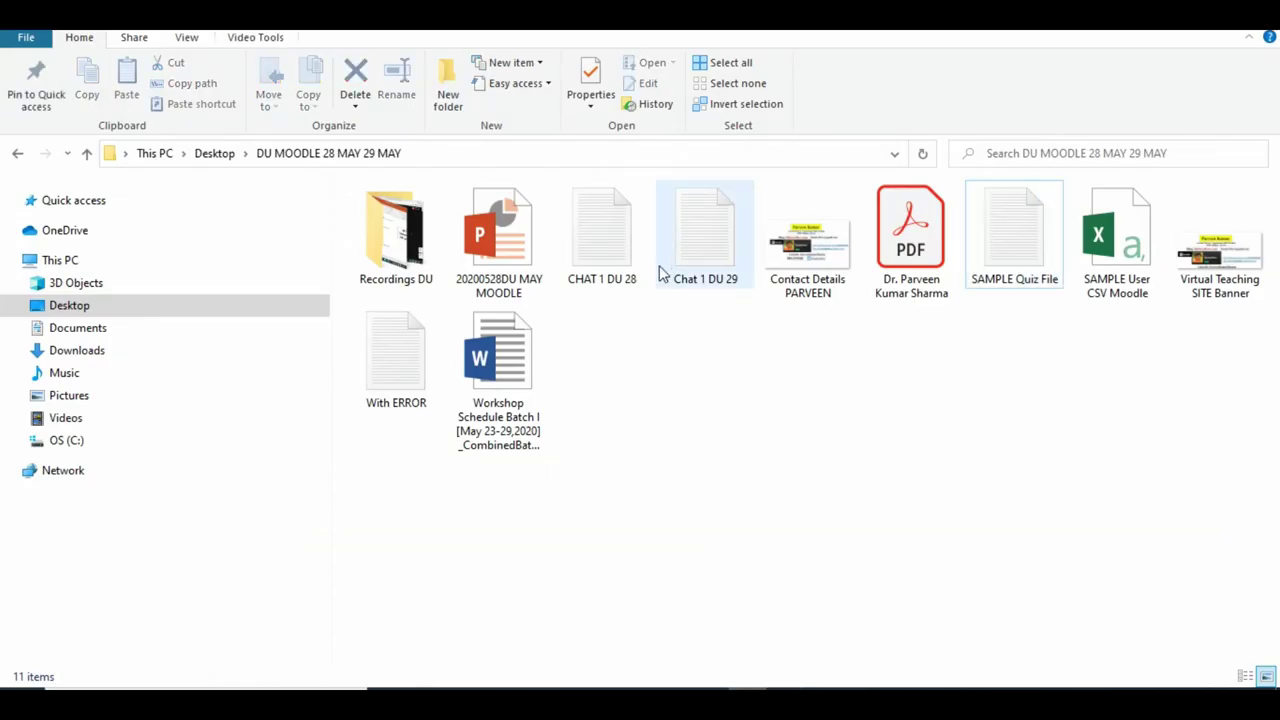
pyautogui.doubleClick(409, 380)
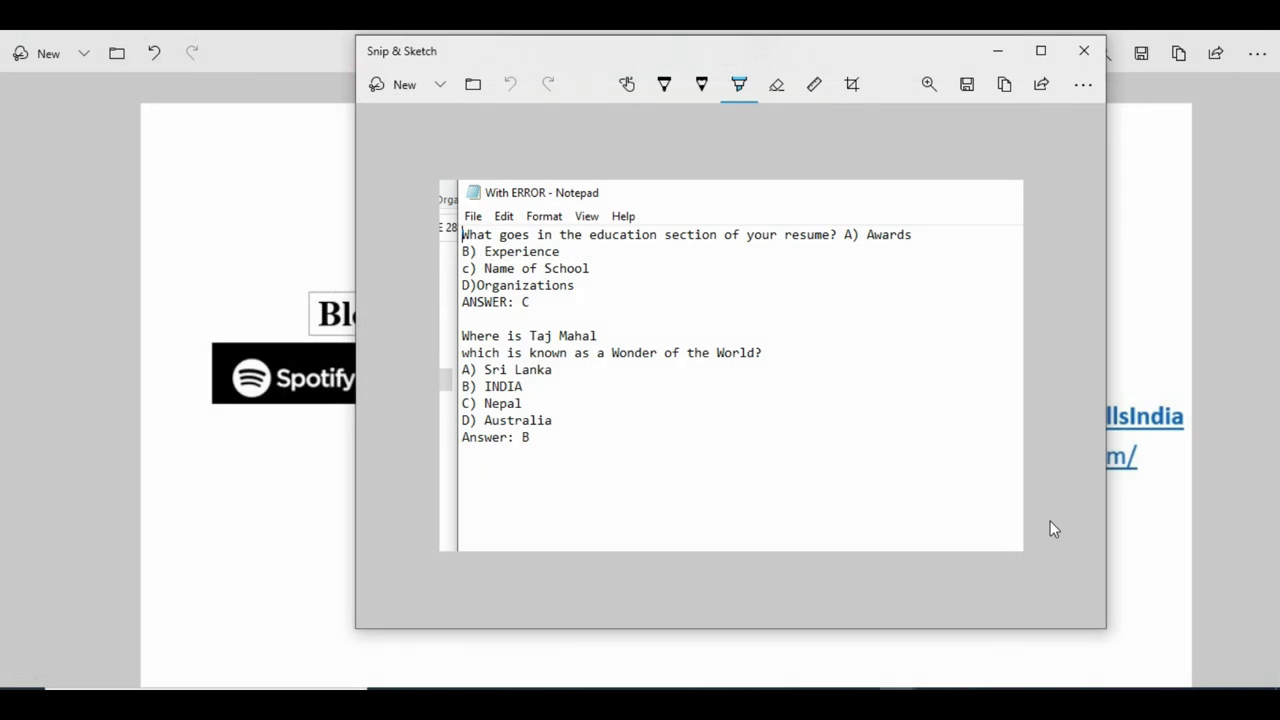
pyautogui.click(1040, 50)
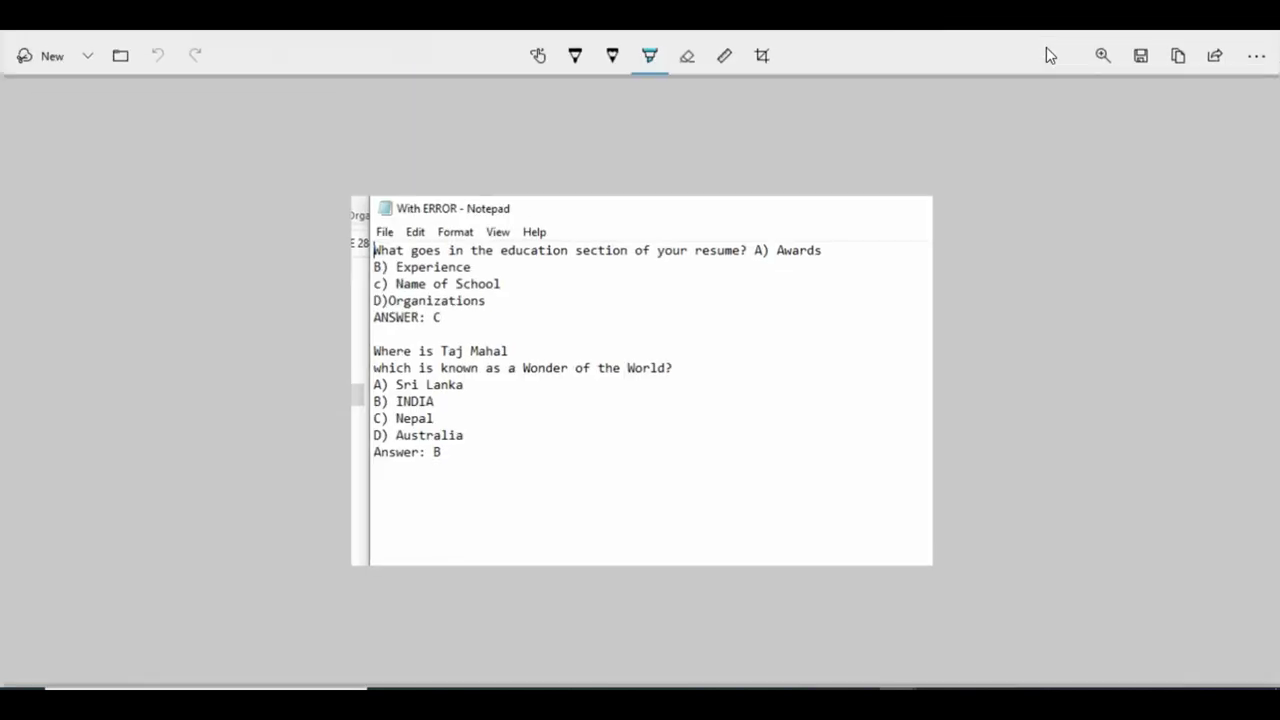
pyautogui.click(1099, 56)
pyautogui.click(1051, 102)
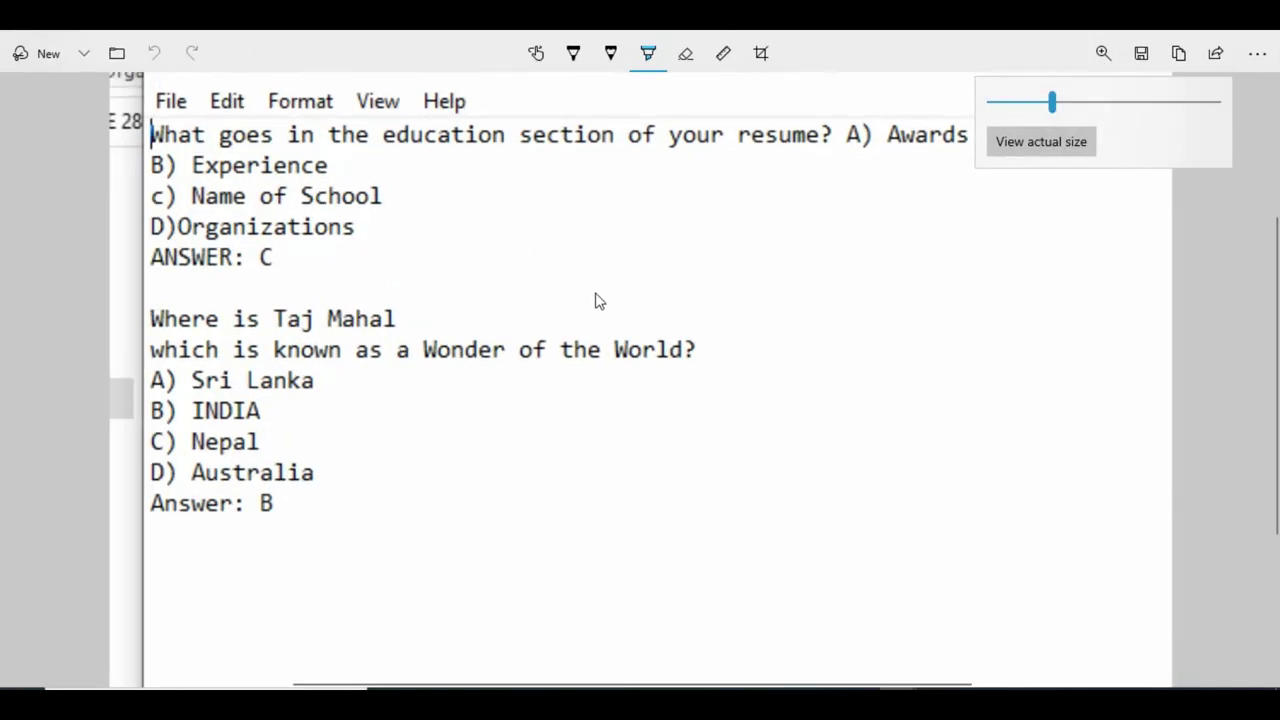
pyautogui.click(1227, 250)
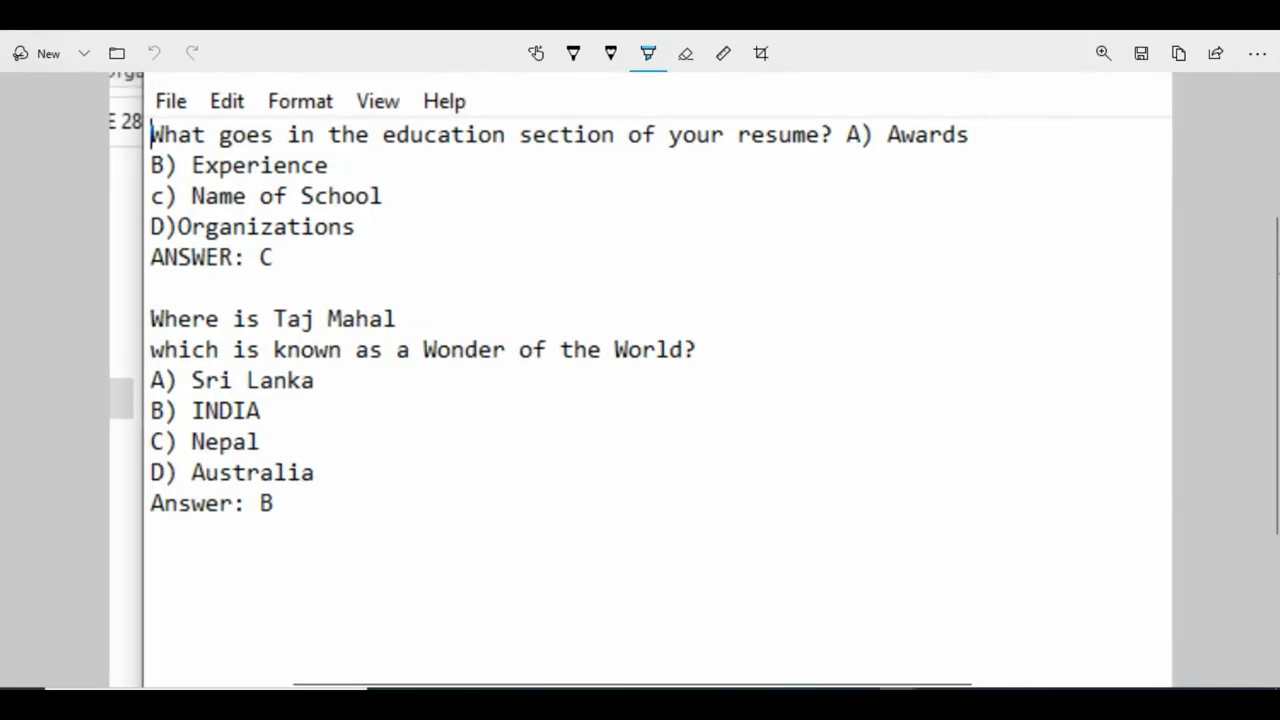
pyautogui.moveTo(1272, 376)
pyautogui.mouseDown()
pyautogui.moveTo(1272, 262)
pyautogui.moveTo(1272, 295)
pyautogui.mouseUp()
pyautogui.moveTo(1277, 202); pyautogui.dragTo(1277, 210)
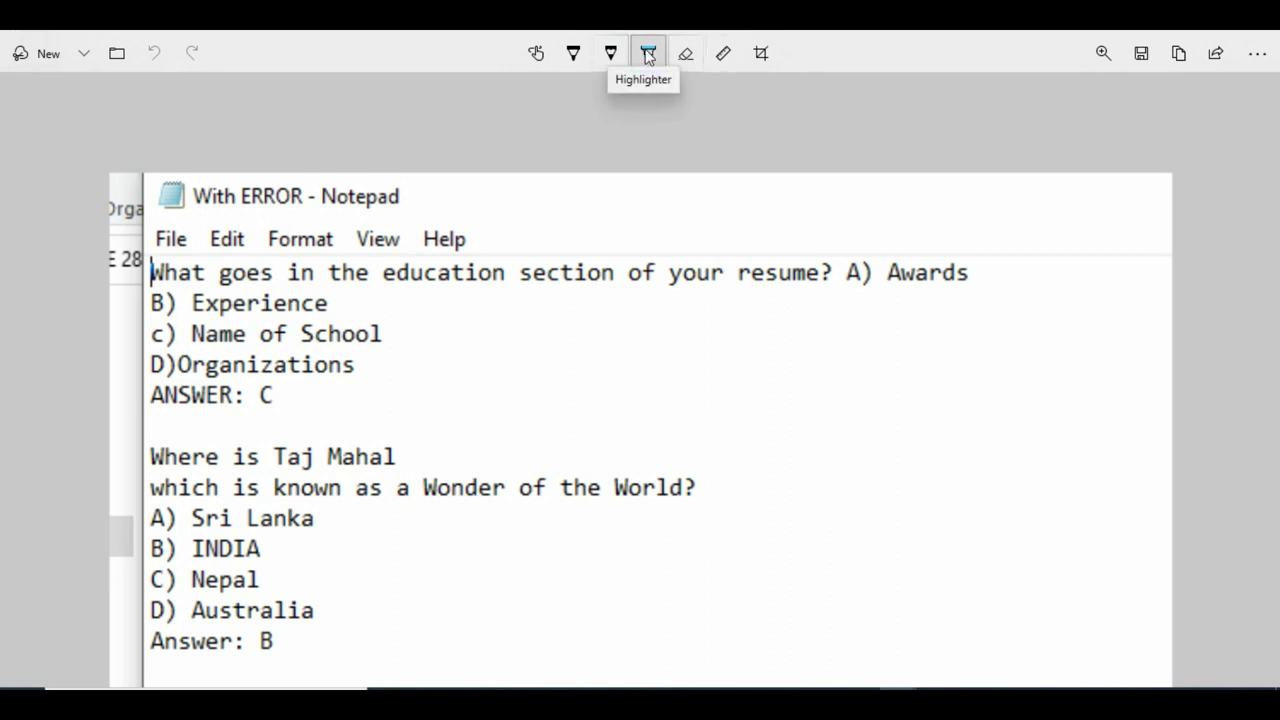
# Step: Mark the formatting errors with a pink highlighter: "A) Awards", lowercase "c)", the missing space after "D)", and the line break after "Taj Mahal"
pyautogui.click(648, 55)
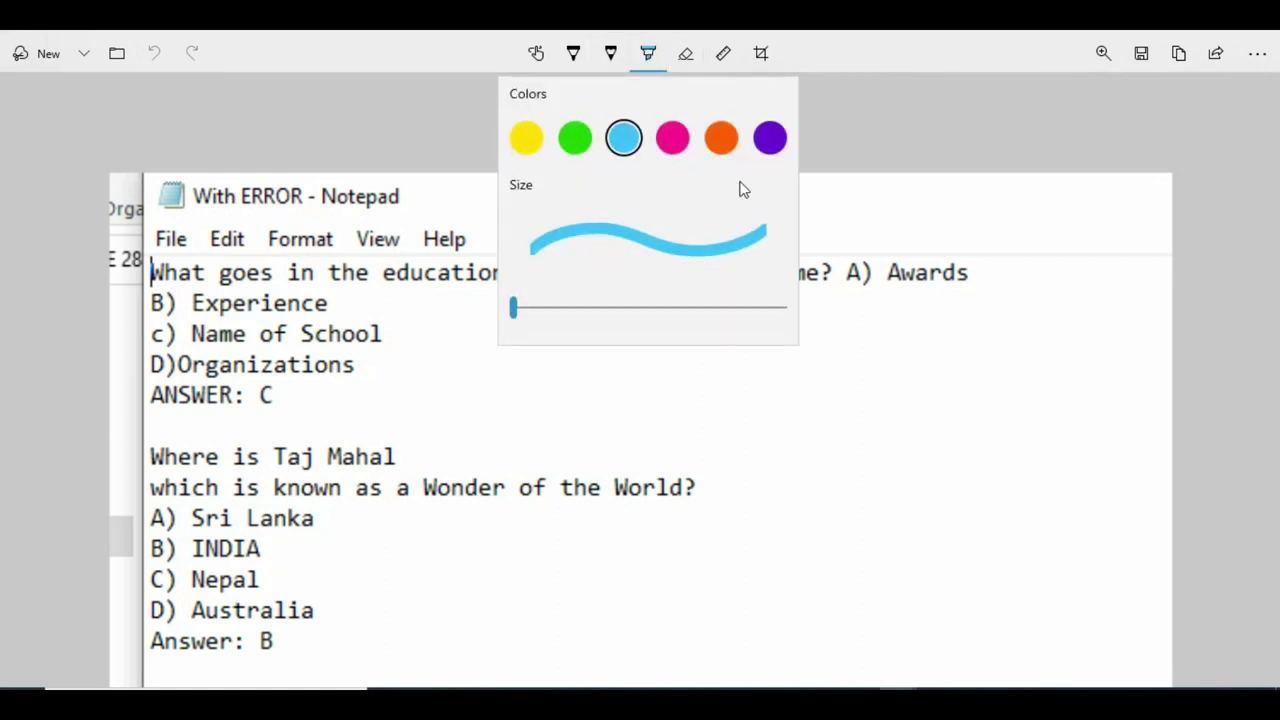
pyautogui.click(676, 136)
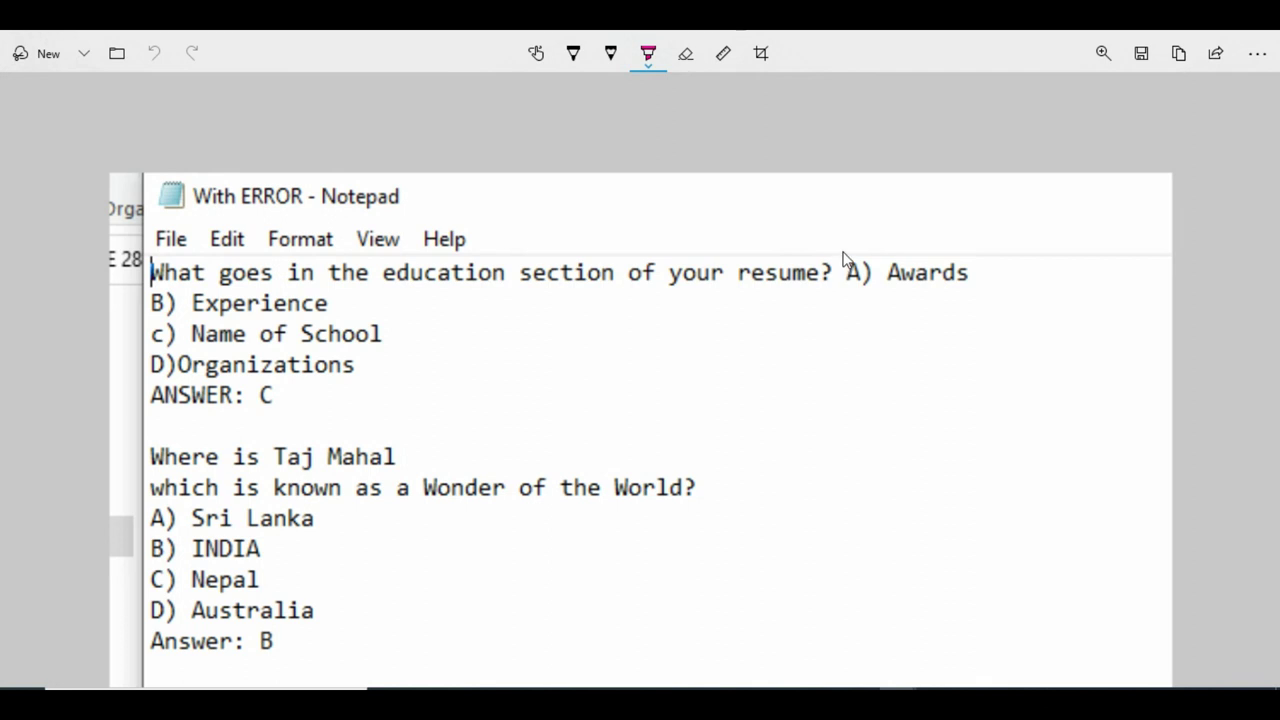
pyautogui.moveTo(841, 240)
pyautogui.mouseDown()
pyautogui.moveTo(842, 280)
pyautogui.moveTo(915, 302)
pyautogui.mouseUp()
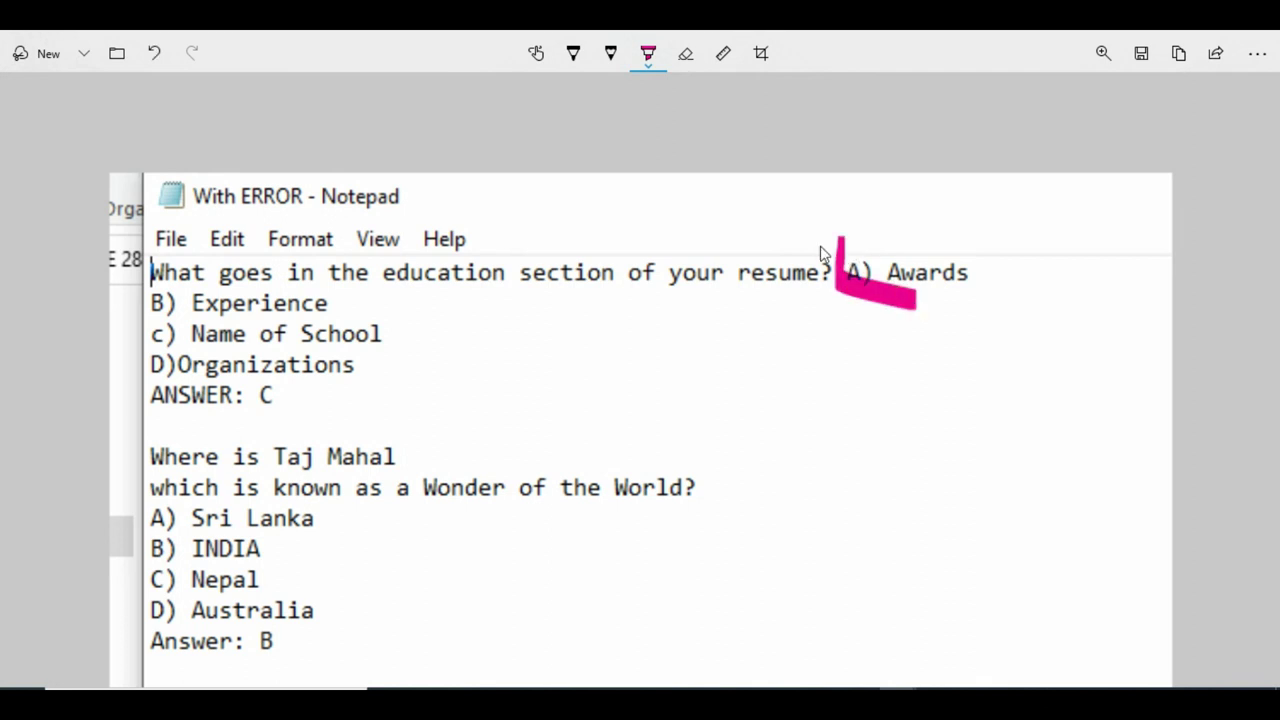
pyautogui.moveTo(845, 256)
pyautogui.mouseDown()
pyautogui.moveTo(994, 283)
pyautogui.moveTo(909, 300)
pyautogui.moveTo(918, 306)
pyautogui.mouseUp()
pyautogui.moveTo(172, 331)
pyautogui.mouseDown()
pyautogui.moveTo(140, 325)
pyautogui.moveTo(190, 355)
pyautogui.moveTo(178, 318)
pyautogui.mouseUp()
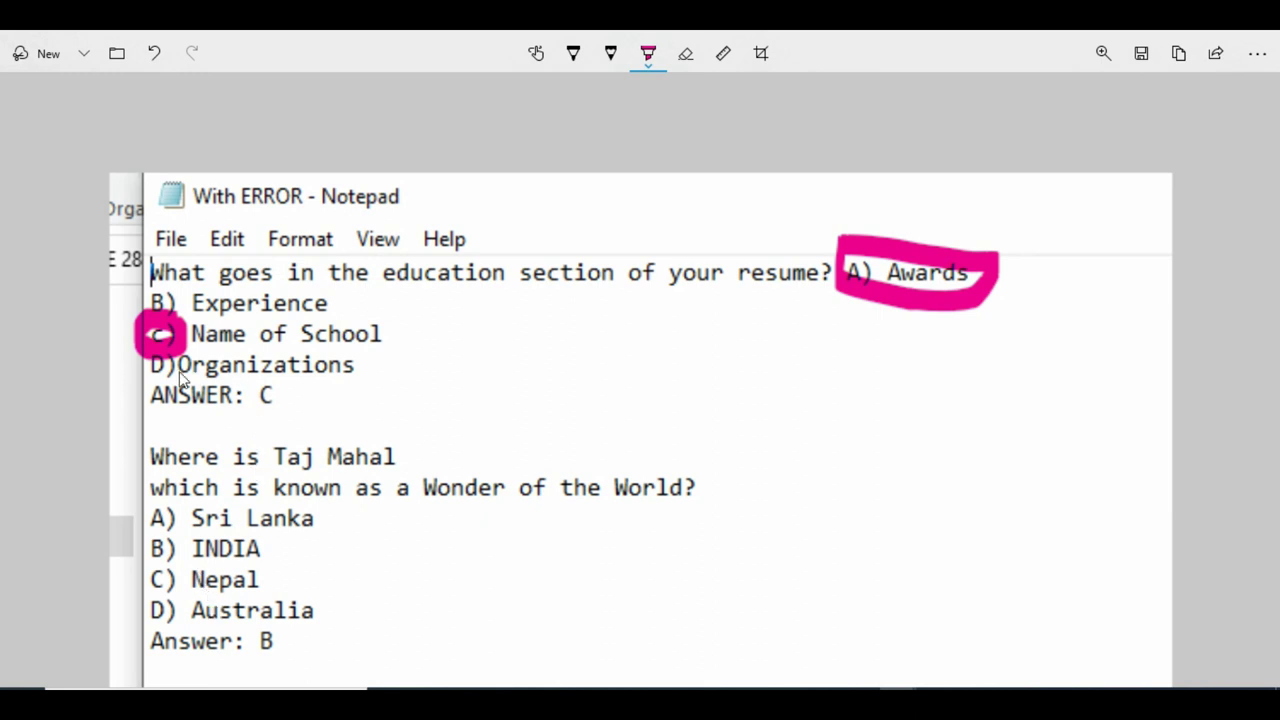
pyautogui.moveTo(172, 364); pyautogui.dragTo(190, 368)
pyautogui.moveTo(398, 458); pyautogui.dragTo(477, 460)
pyautogui.moveTo(117, 499); pyautogui.dragTo(165, 487)
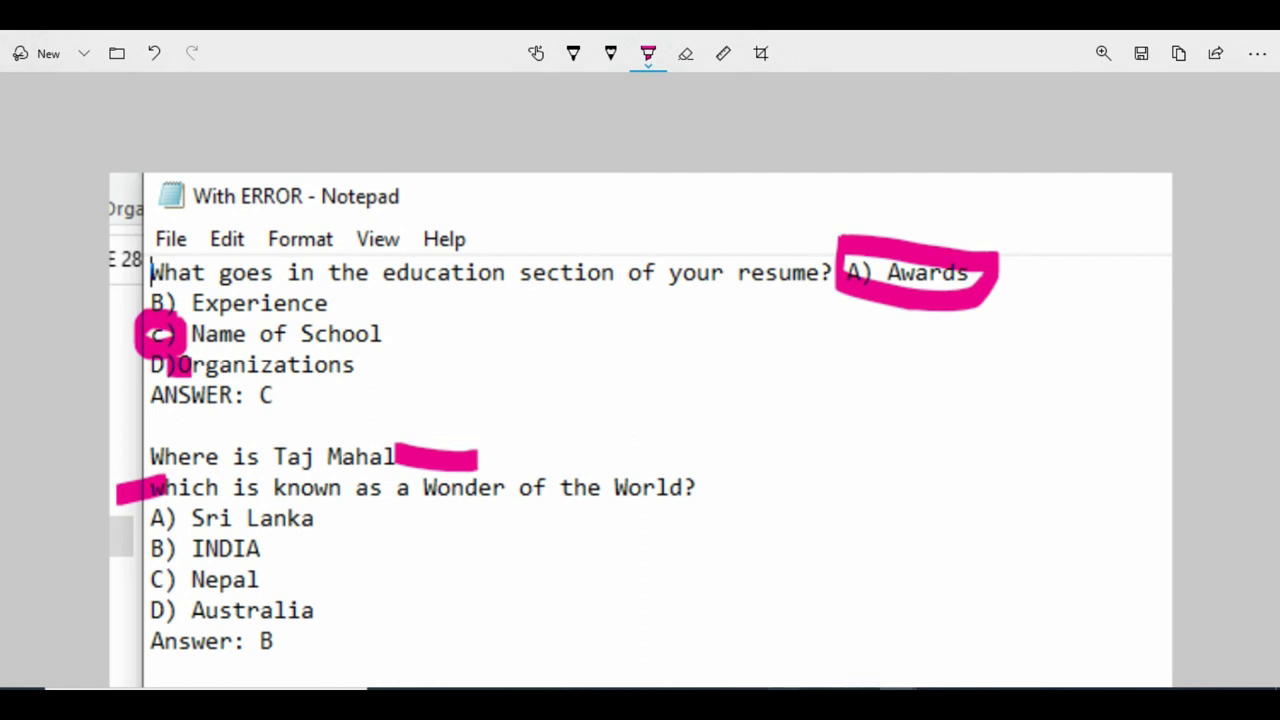
# Step: Switch to With ERROR in Notepad and change the first question's lowercase option letter to capital C
pyautogui.moveTo(935, 689)
pyautogui.click(963, 637)
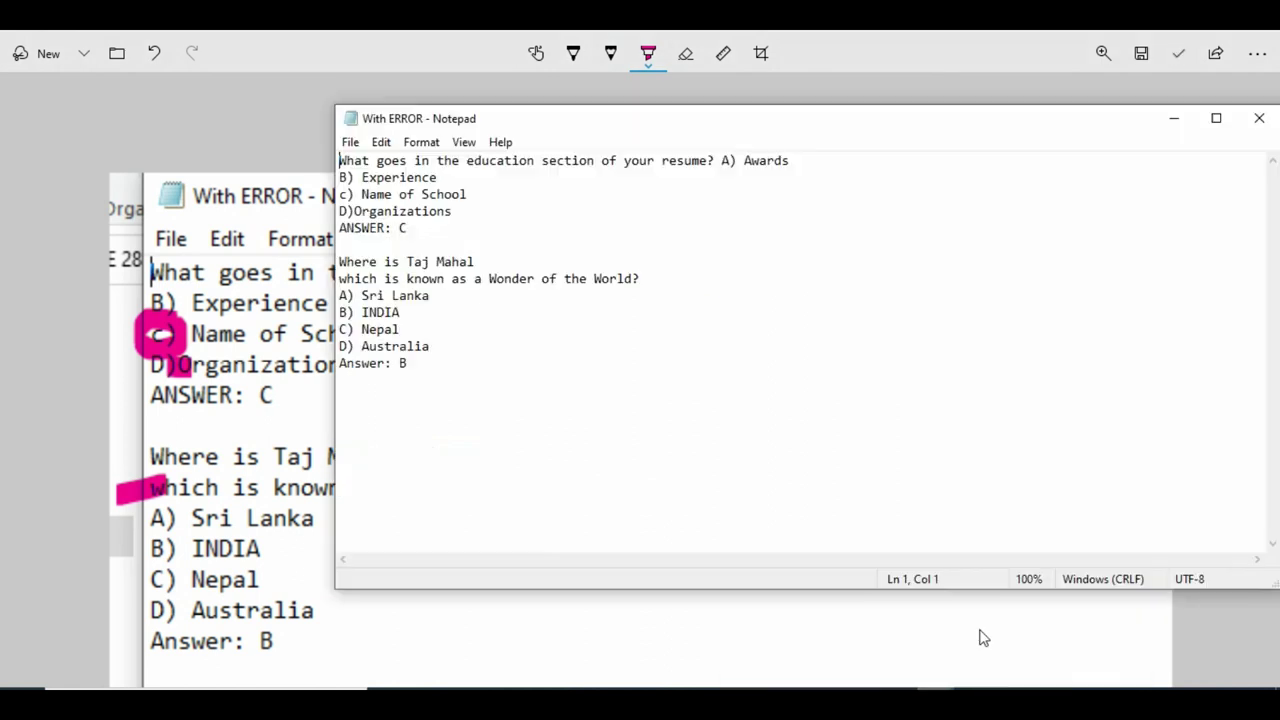
pyautogui.click(1216, 120)
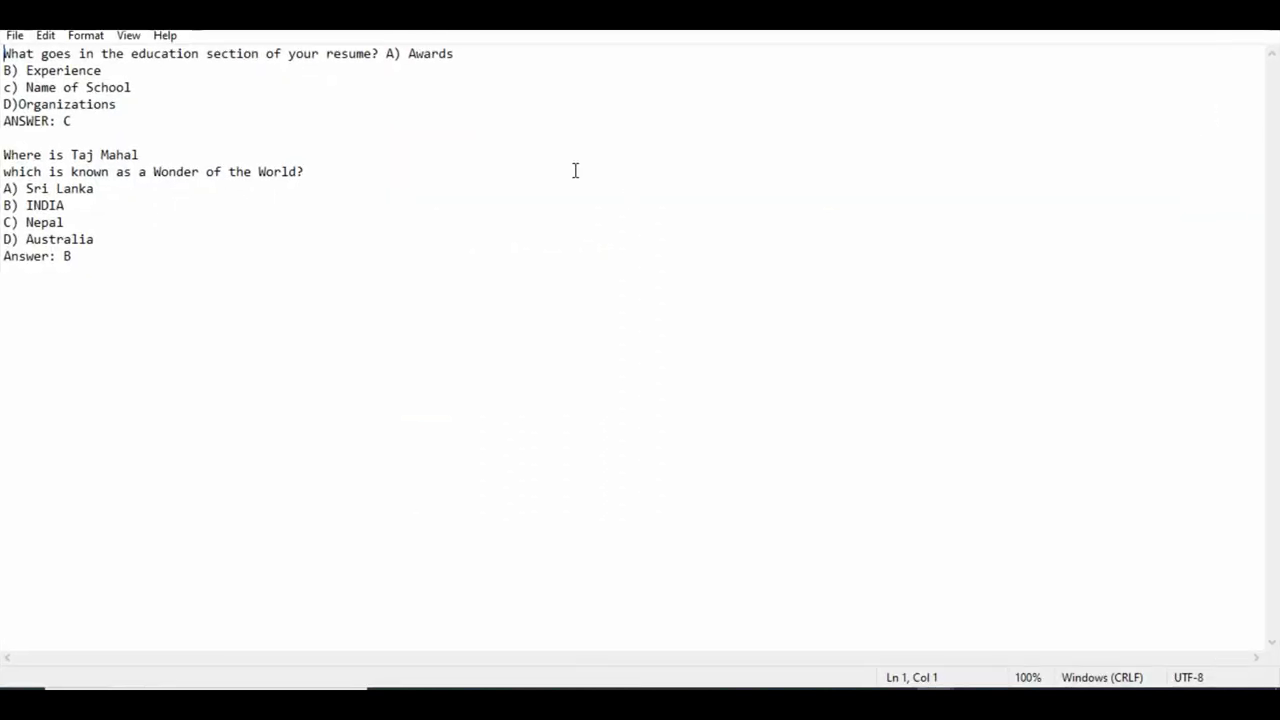
pyautogui.click(15, 89)
pyautogui.press('BackSpace')
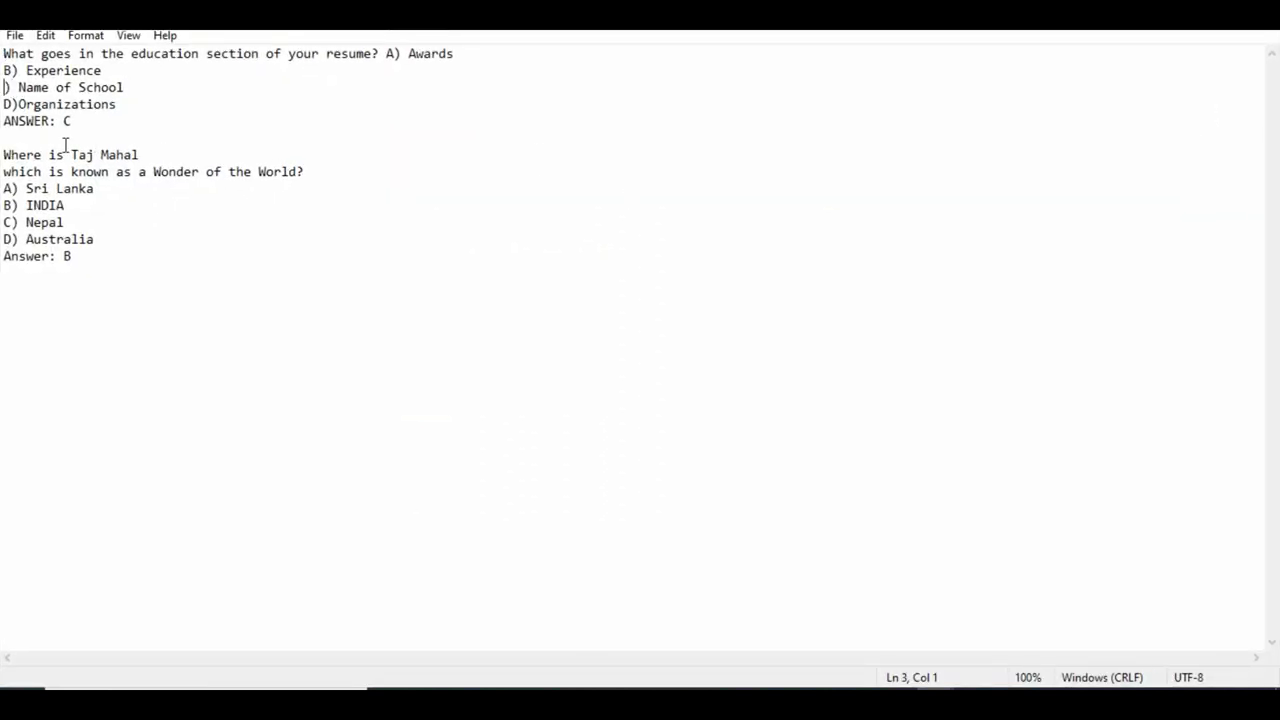
pyautogui.write('C')
# Step: Put "A) Awards" on its own line and insert a space between "D)" and "Organizations"
pyautogui.click(386, 55)
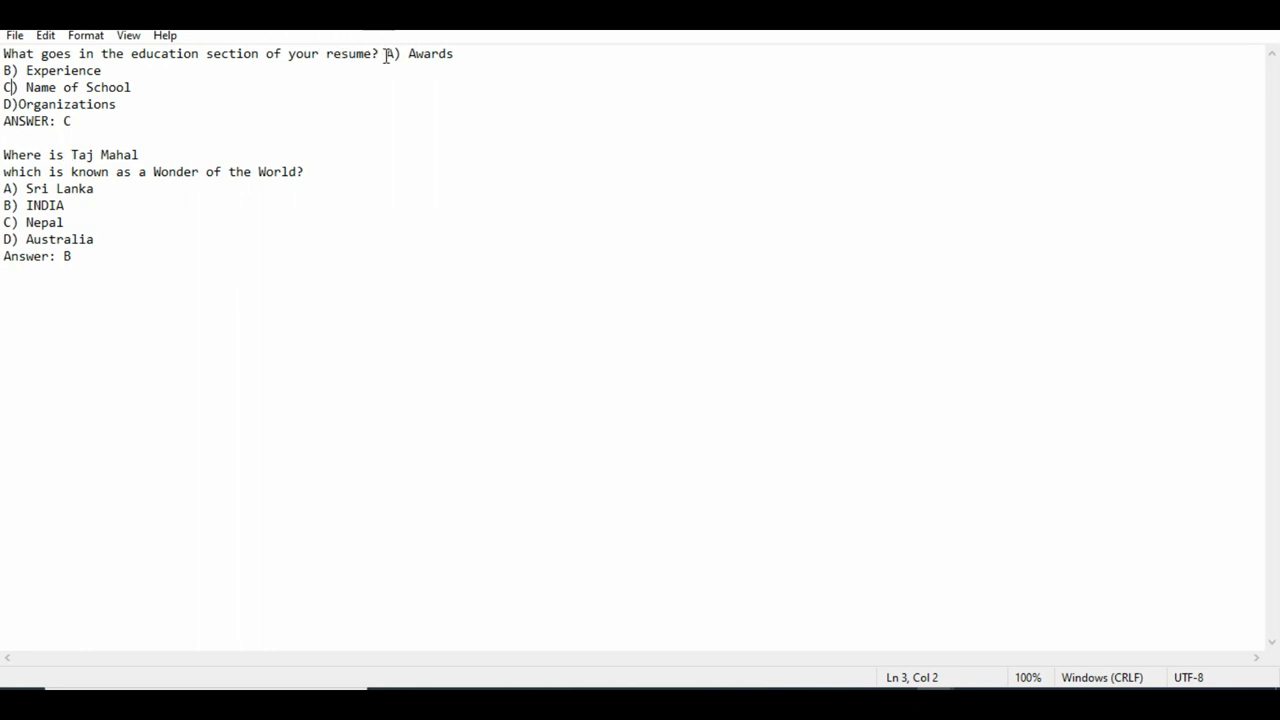
pyautogui.press('Return')
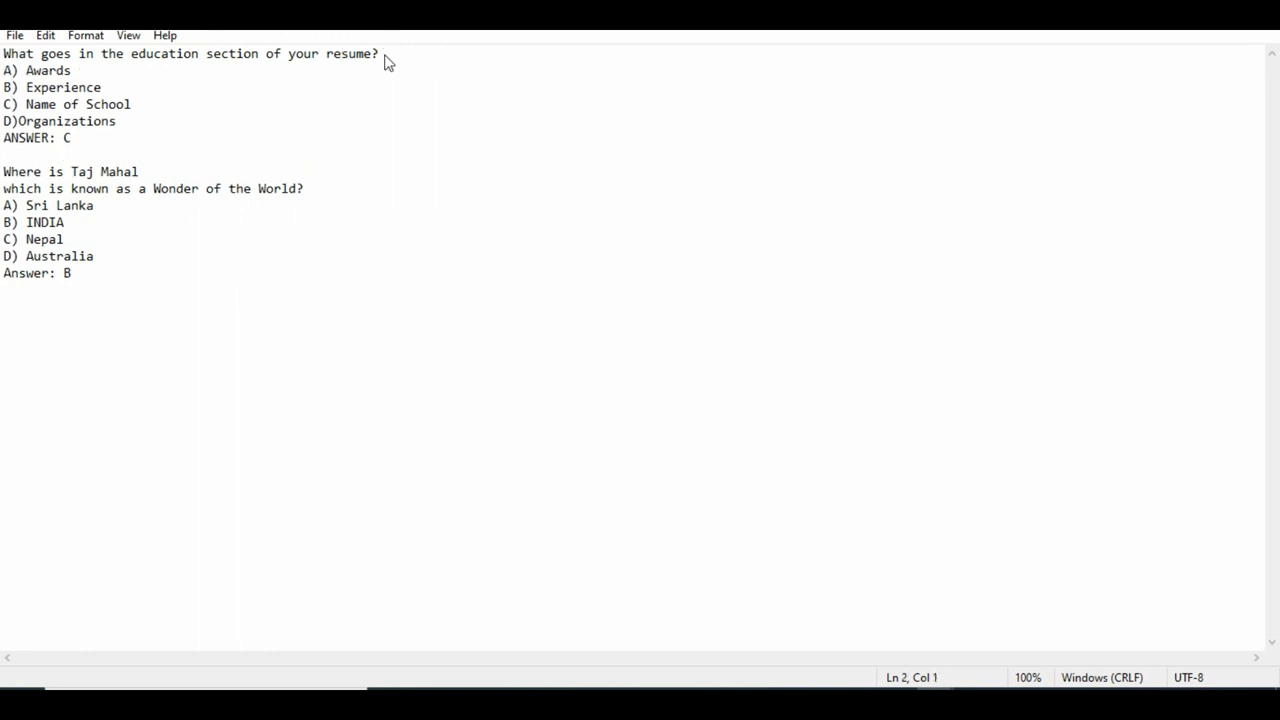
pyautogui.click(20, 121)
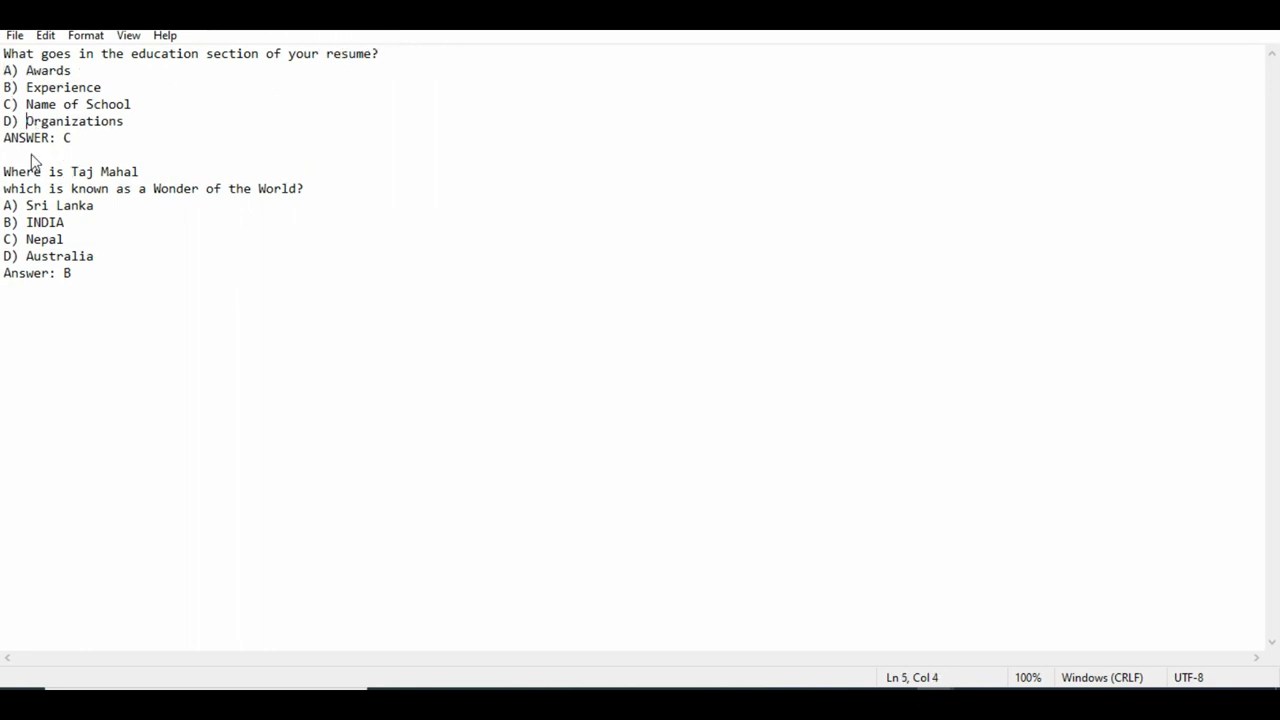
# Step: Join the second question into one line reading "Where is Taj Mahal, which is known as a Wonder of the World?"
pyautogui.click(8, 190)
pyautogui.press('Left')
pyautogui.press('BackSpace')
pyautogui.write(',')
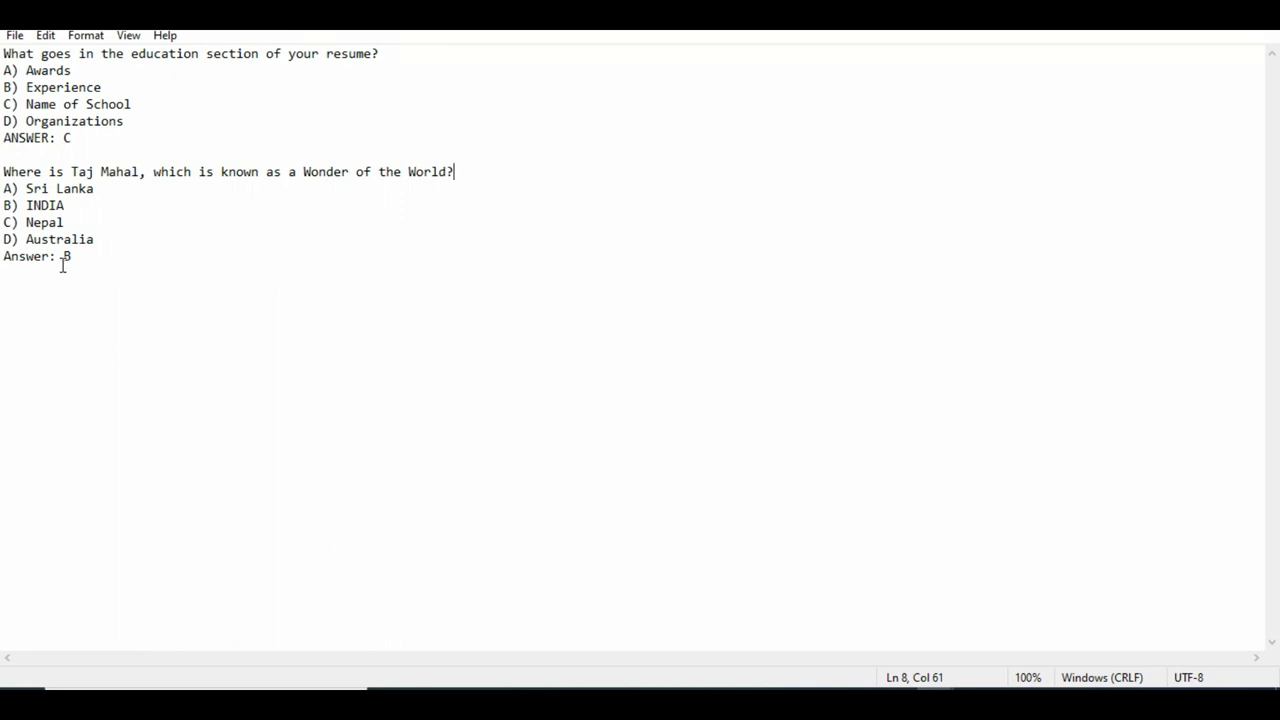
# Step: Change the second question's answer keyword to uppercase "ANSWER:"
pyautogui.doubleClick(8, 258)
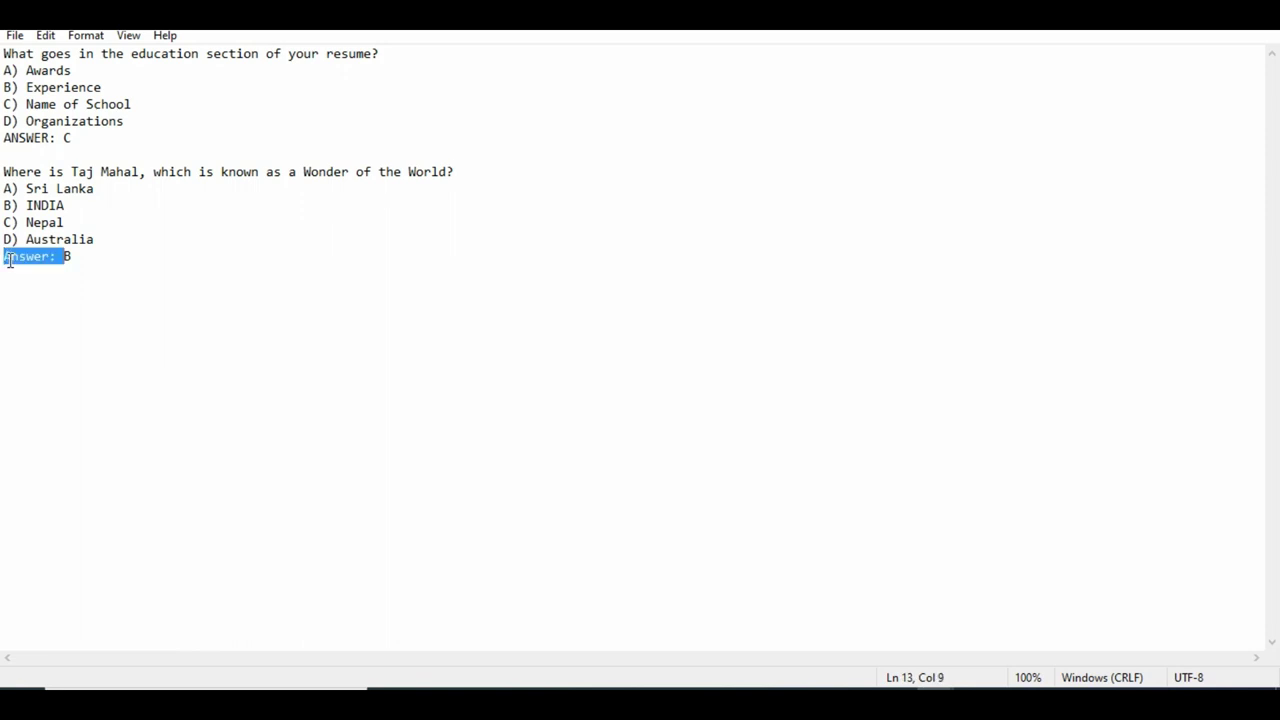
pyautogui.write('ANSWER:')
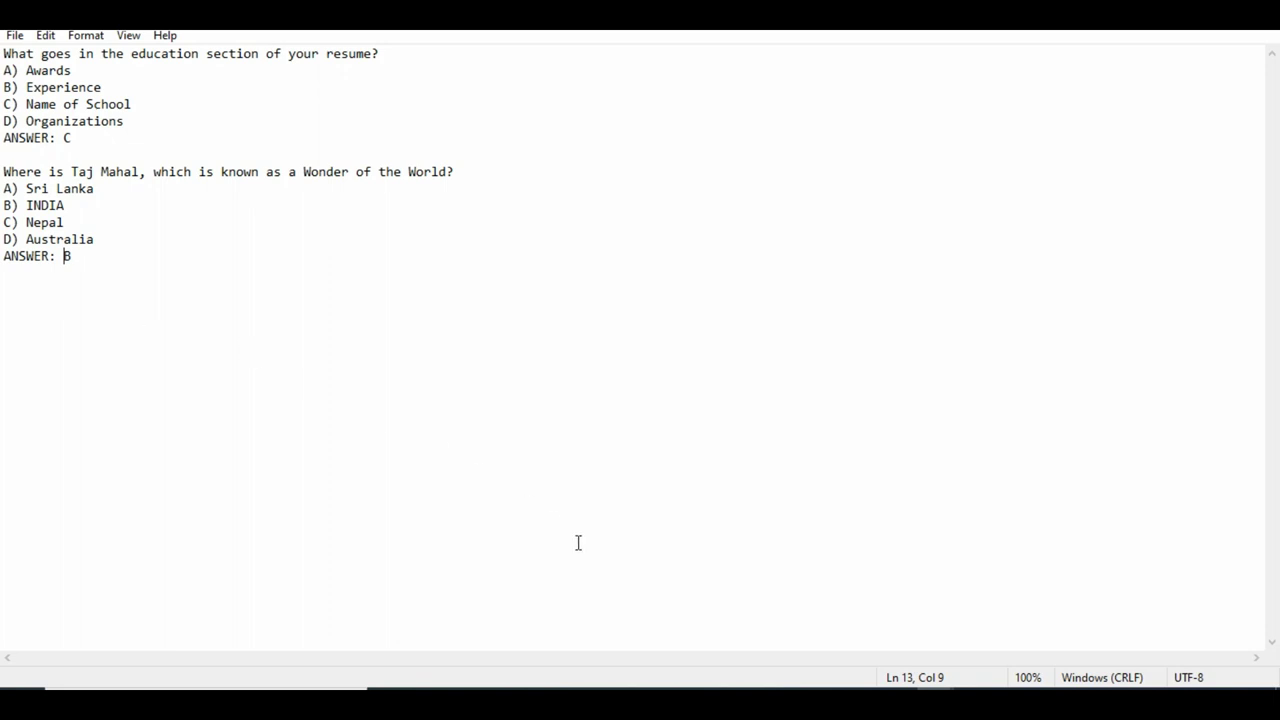
pyautogui.moveTo(785, 688)
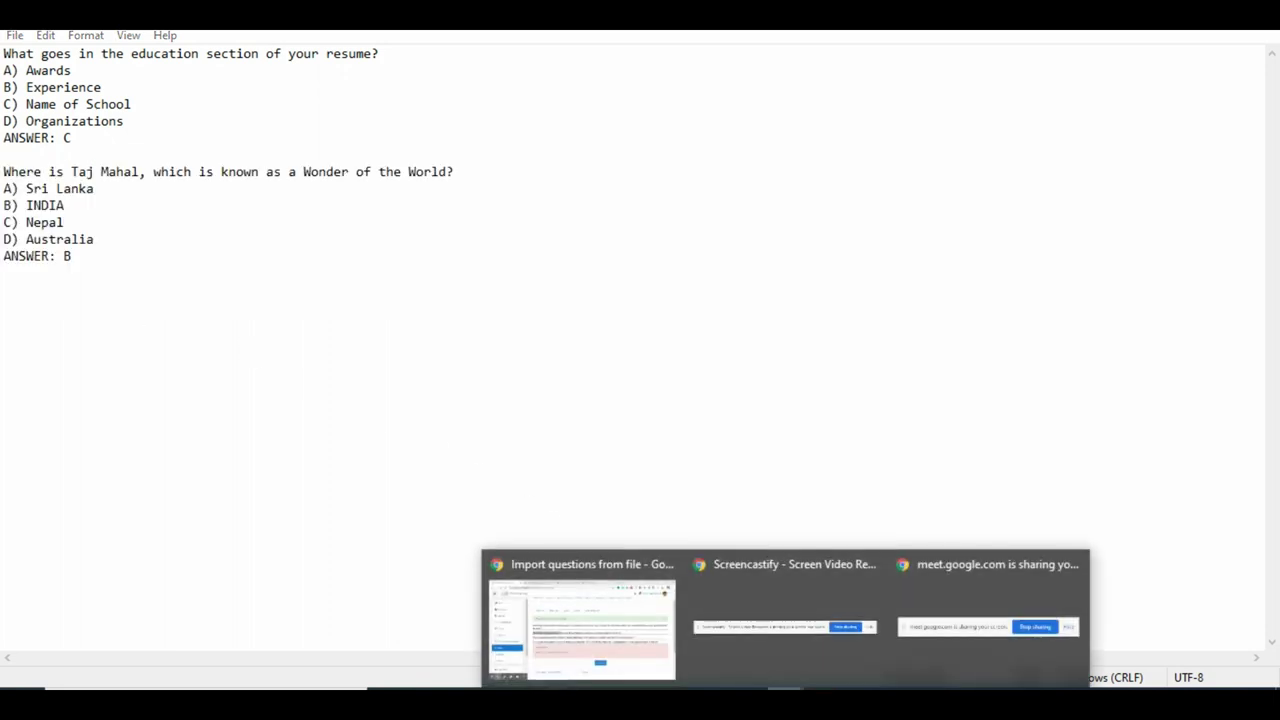
pyautogui.click(225, 350)
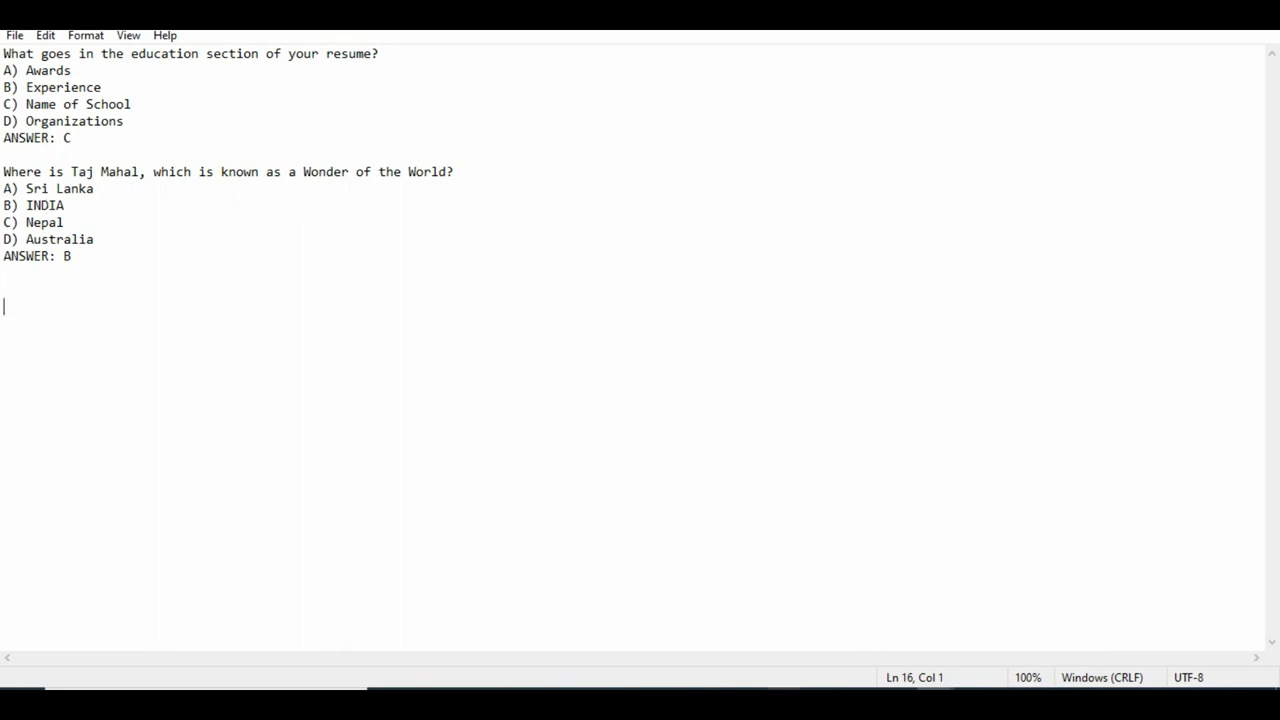
# Step: Switch to the Moodle import page in Chrome, dismiss the parsing notice and continue past the import errors
pyautogui.moveTo(785, 688)
pyautogui.click(598, 646)
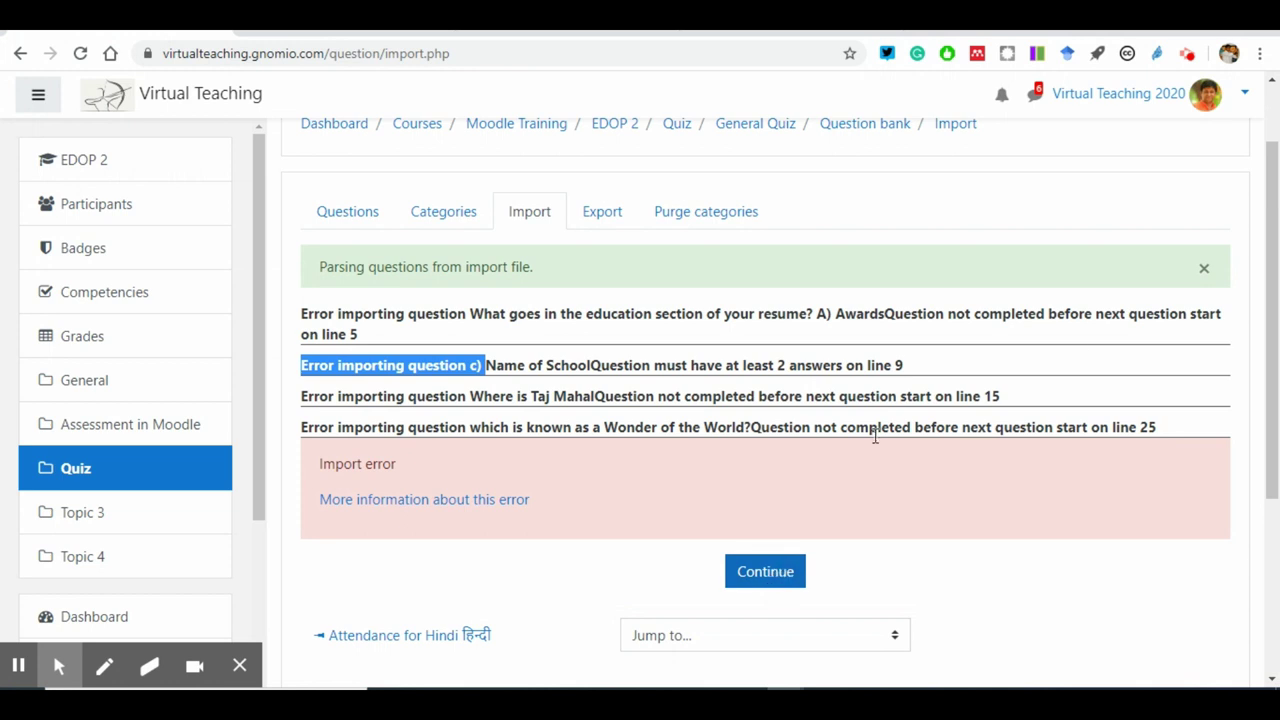
pyautogui.click(1195, 275)
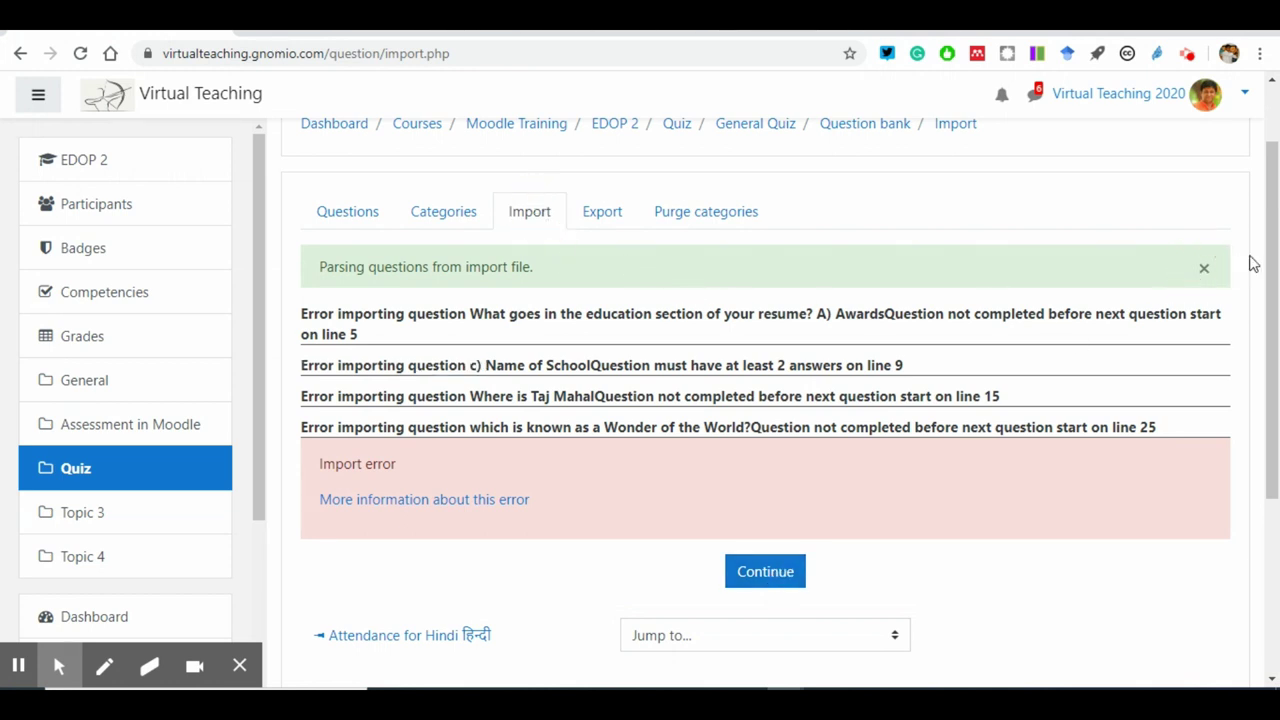
pyautogui.click(1203, 270)
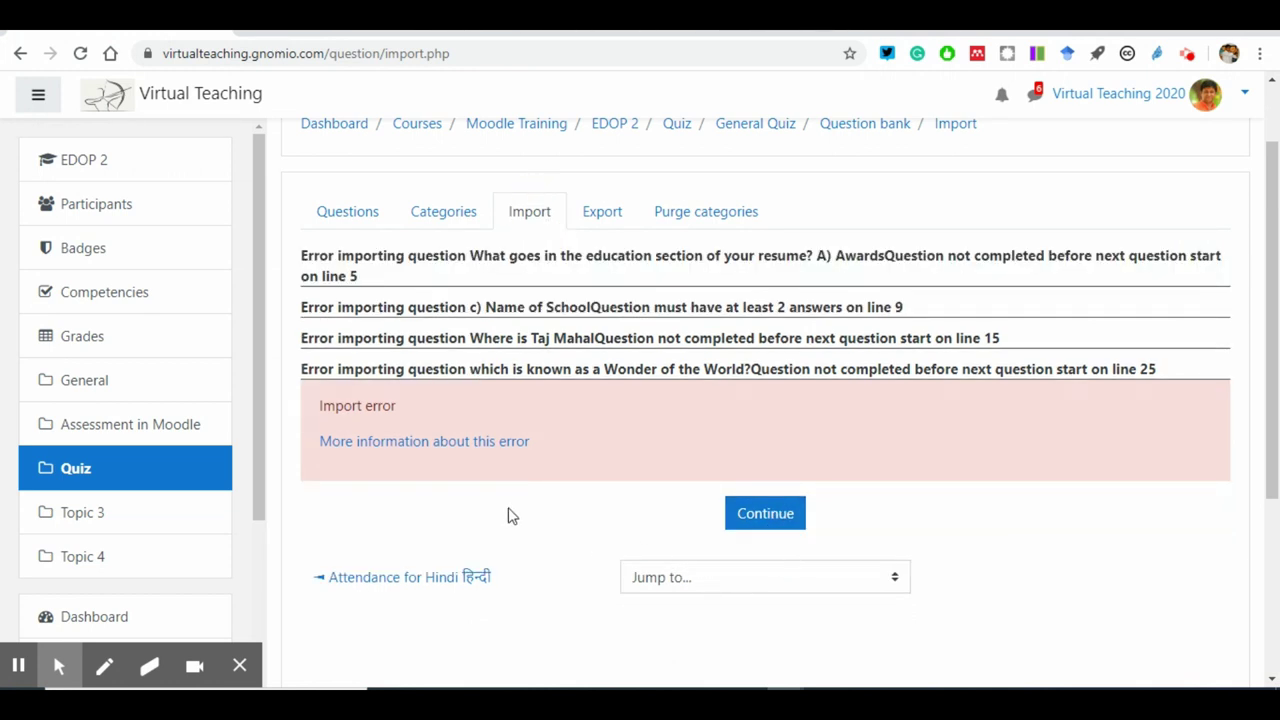
pyautogui.click(746, 517)
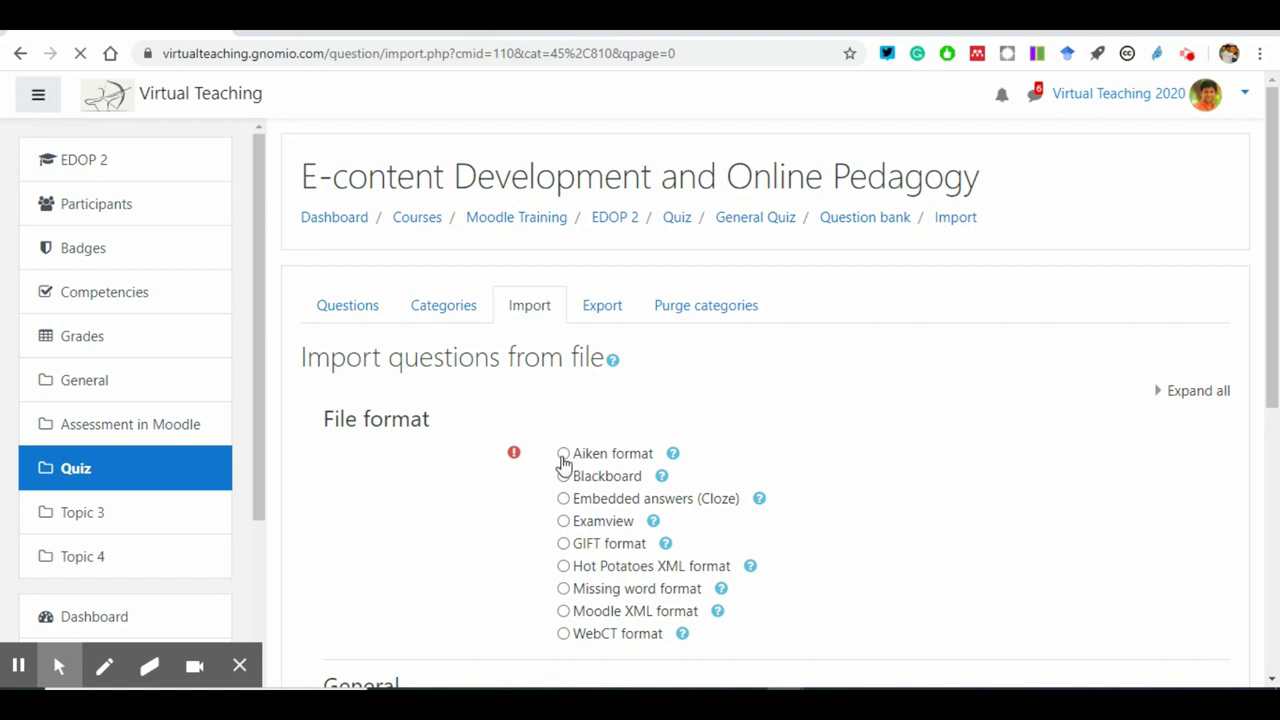
# Step: Choose Aiken format for the question import and expand the General settings
pyautogui.click(563, 455)
pyautogui.scroll(-2, 562, 458)
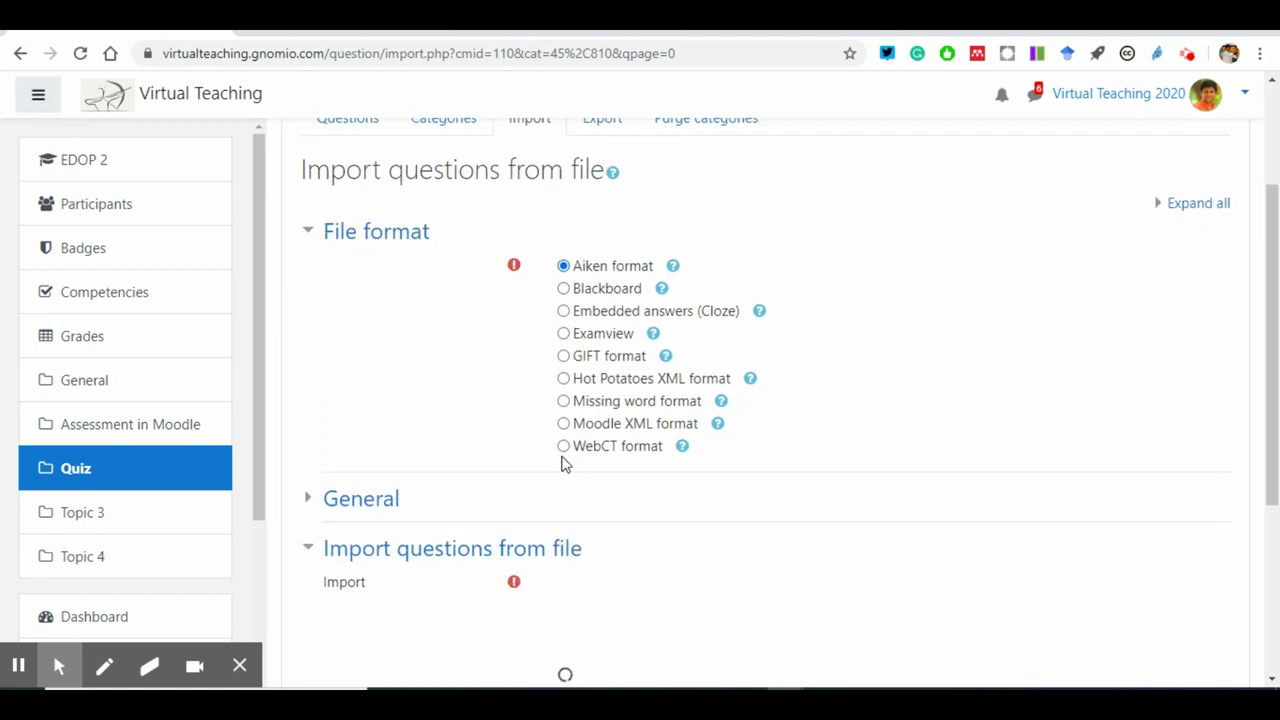
pyautogui.scroll(-1, 563, 462)
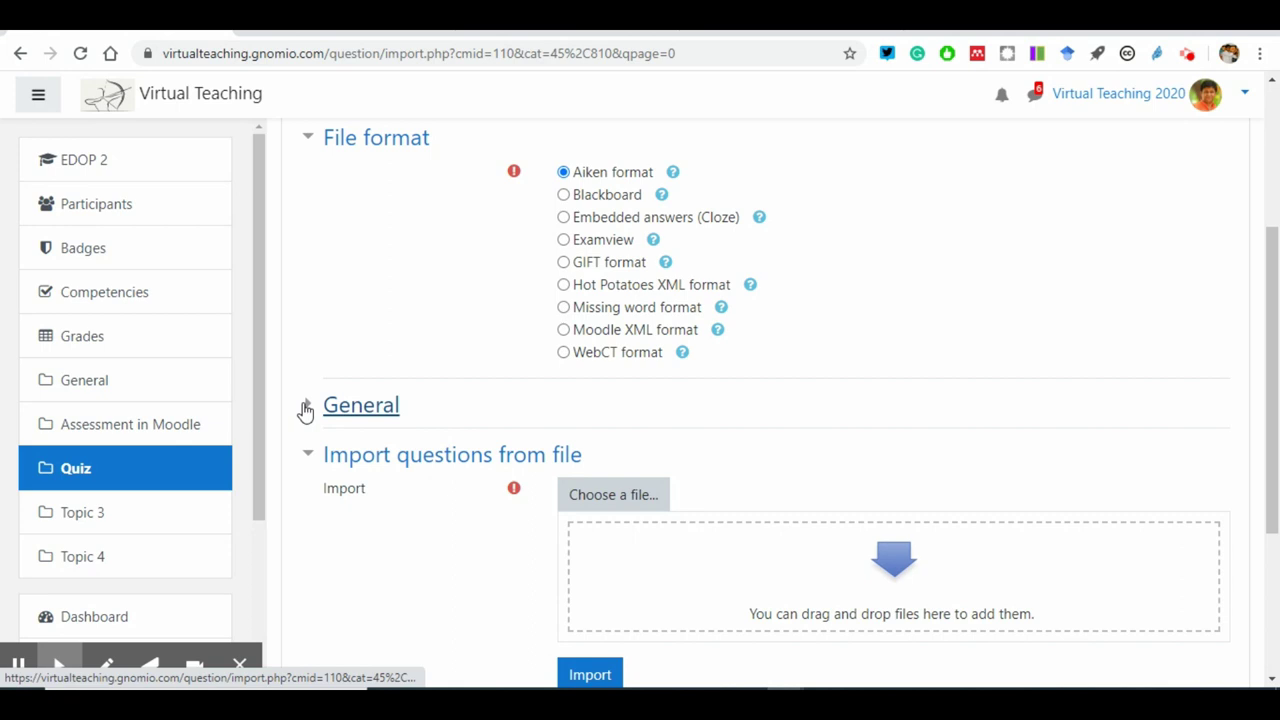
pyautogui.click(311, 407)
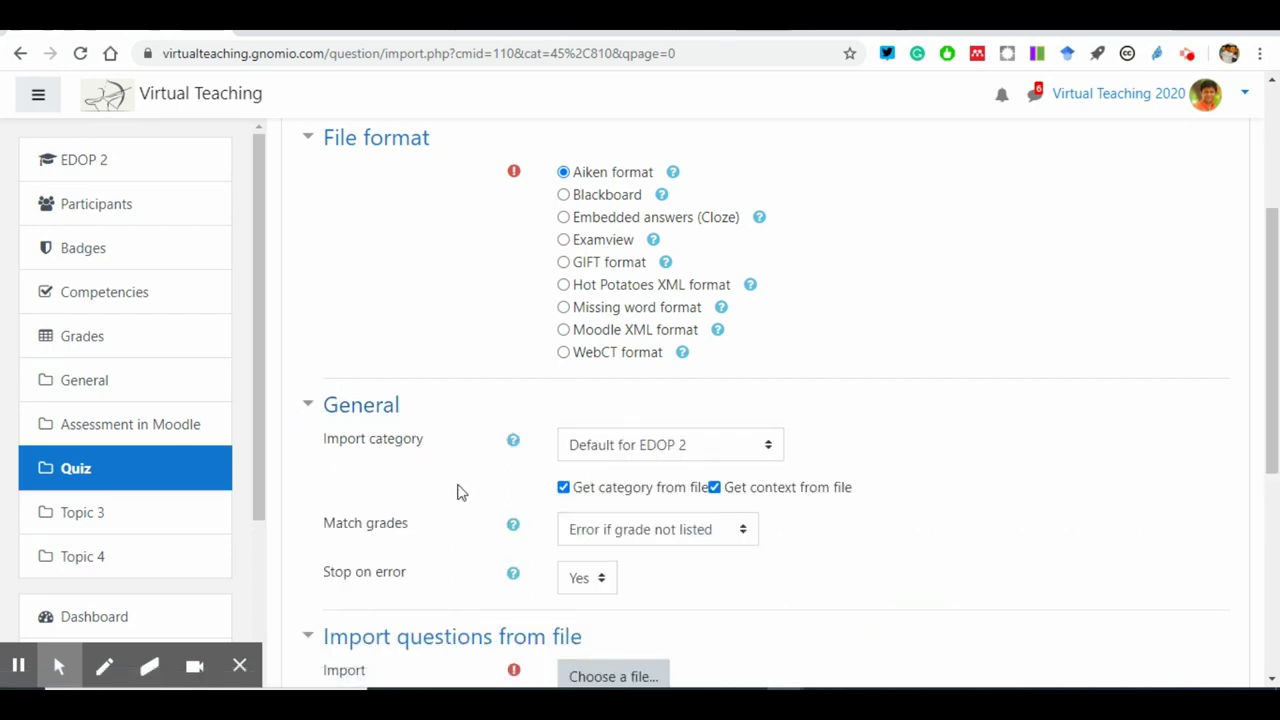
pyautogui.scroll(-1, 340, 569)
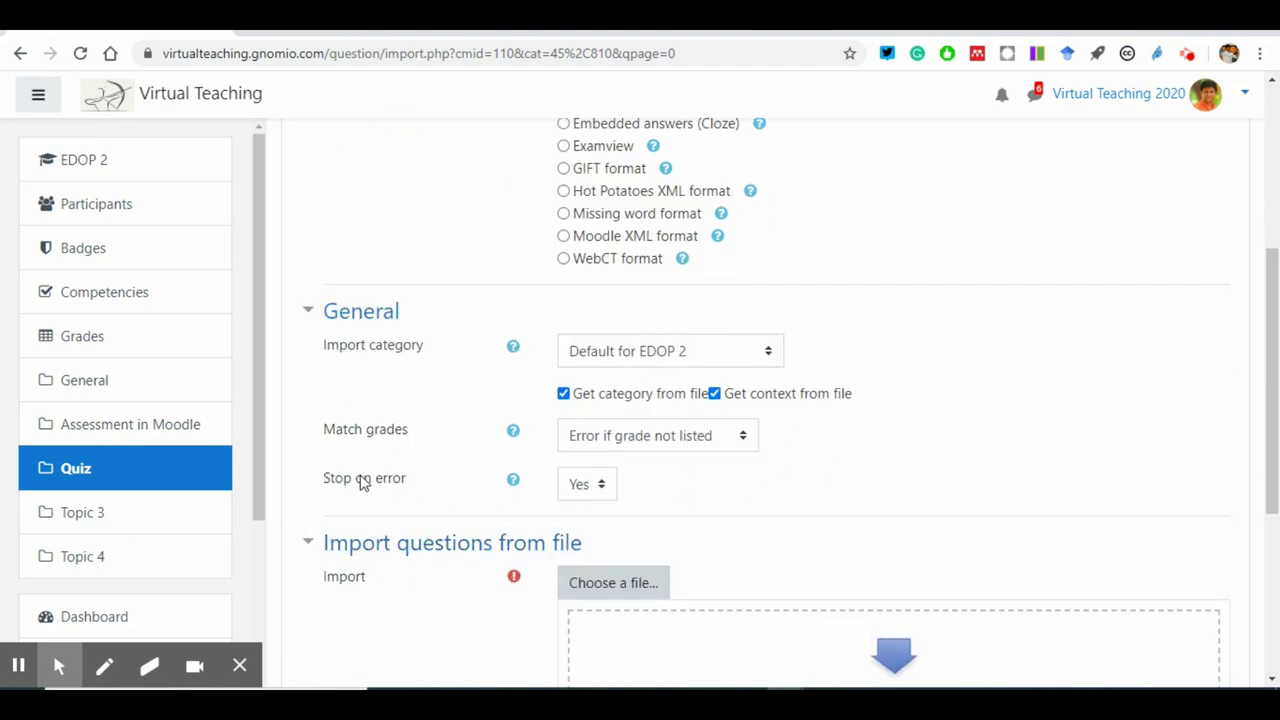
# Step: Read the help for Stop on error, then switch the setting to No and back to Yes
pyautogui.click(513, 481)
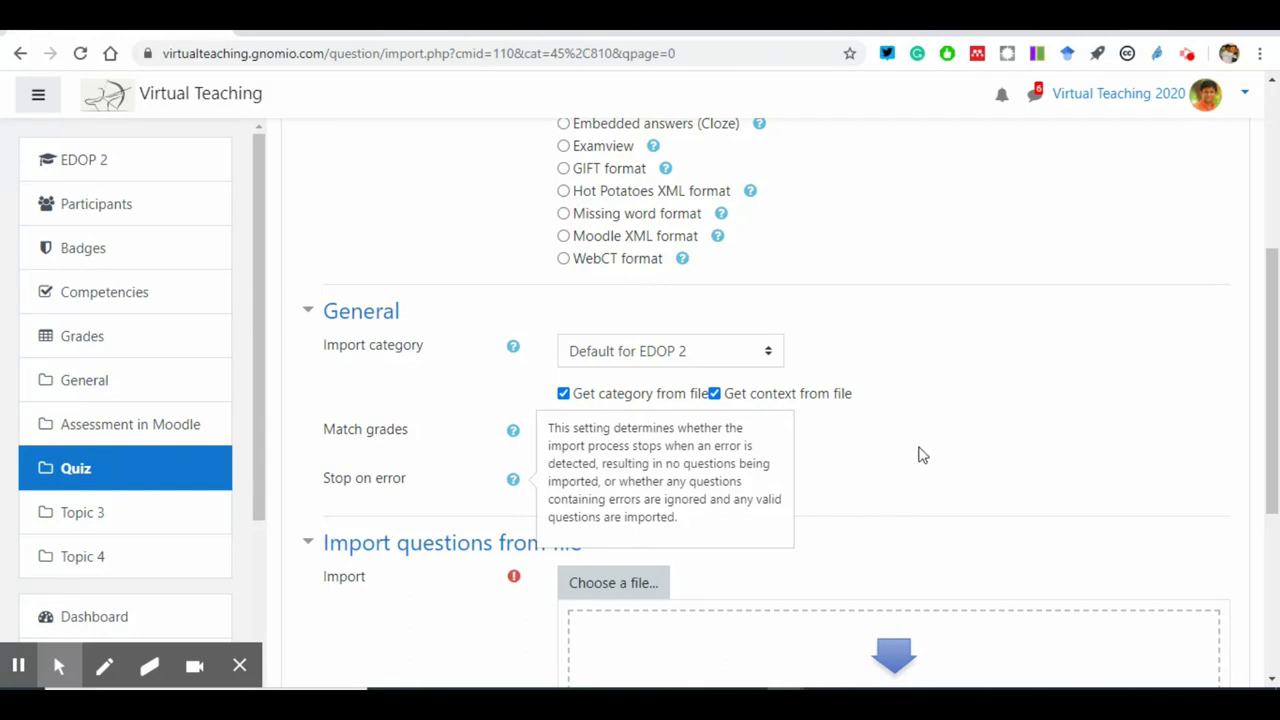
pyautogui.click(915, 451)
pyautogui.click(389, 482)
pyautogui.click(586, 484)
pyautogui.click(581, 512)
pyautogui.click(722, 484)
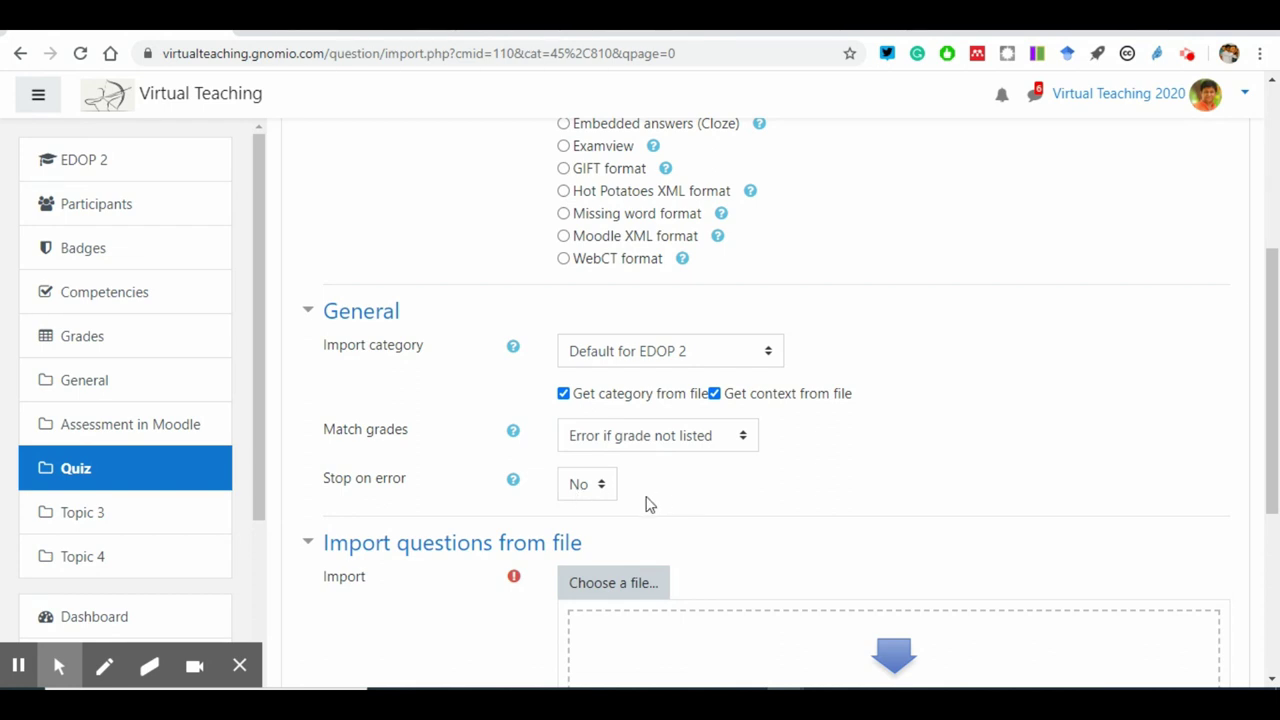
pyautogui.click(601, 494)
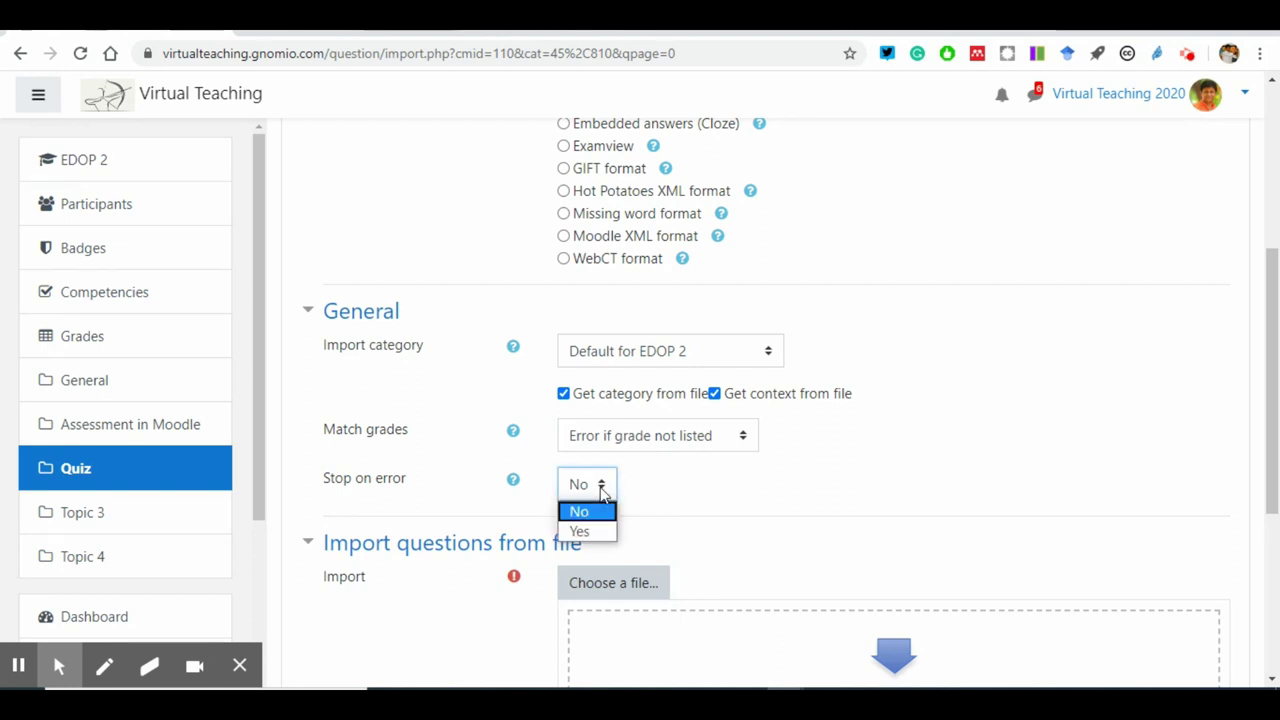
pyautogui.click(586, 531)
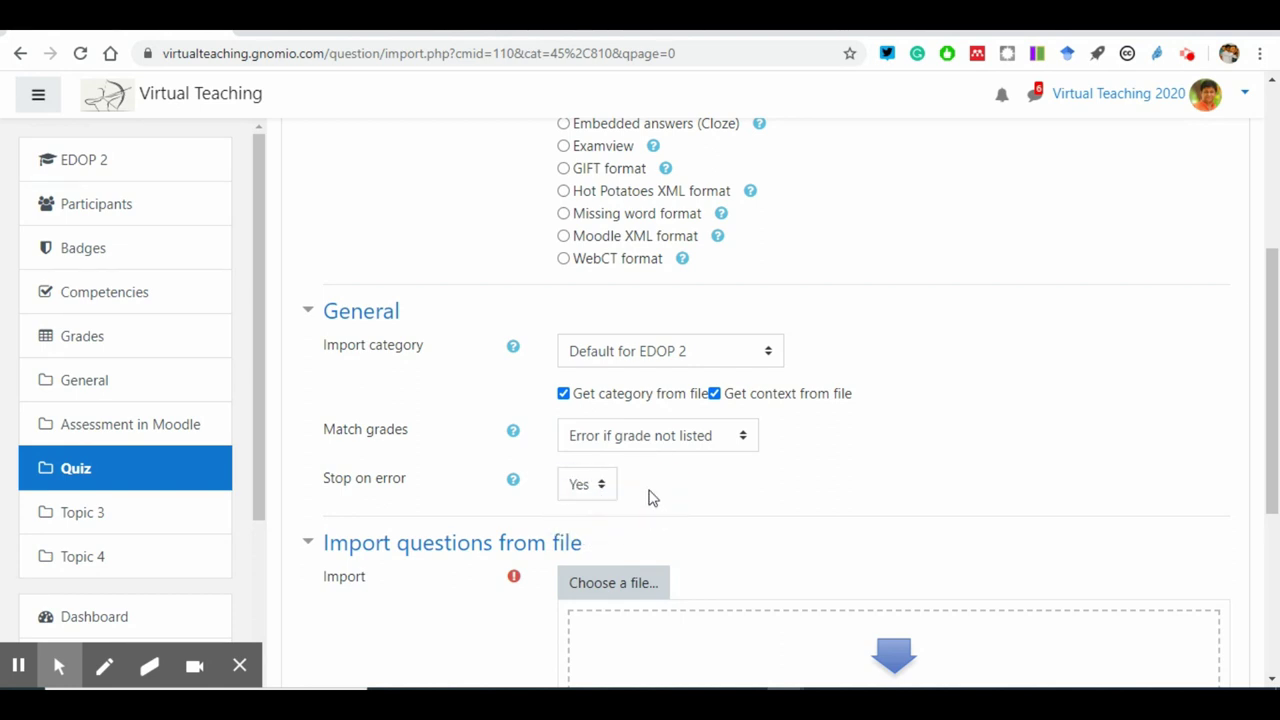
# Step: Upload the corrected With ERROR text file from the DU MOODLE 28 MAY 29 MAY folder as the import file
pyautogui.scroll(-2, 650, 497)
pyautogui.click(627, 407)
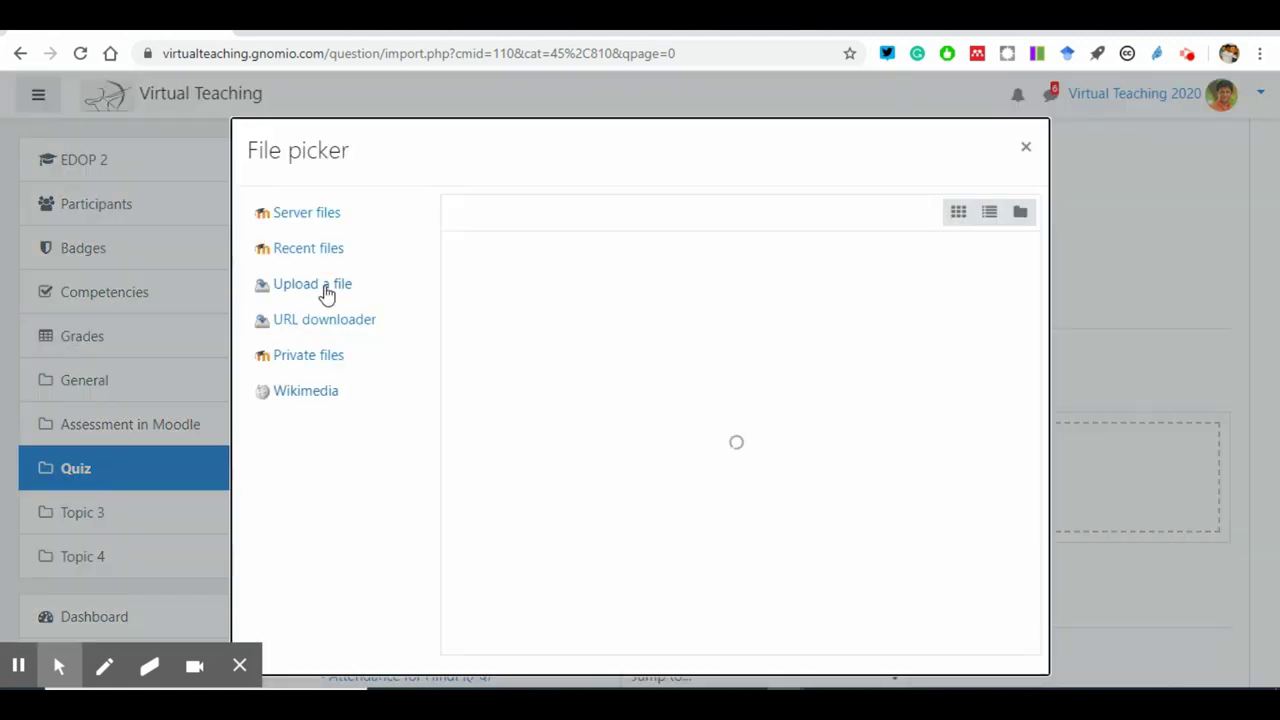
pyautogui.click(324, 290)
pyautogui.click(477, 332)
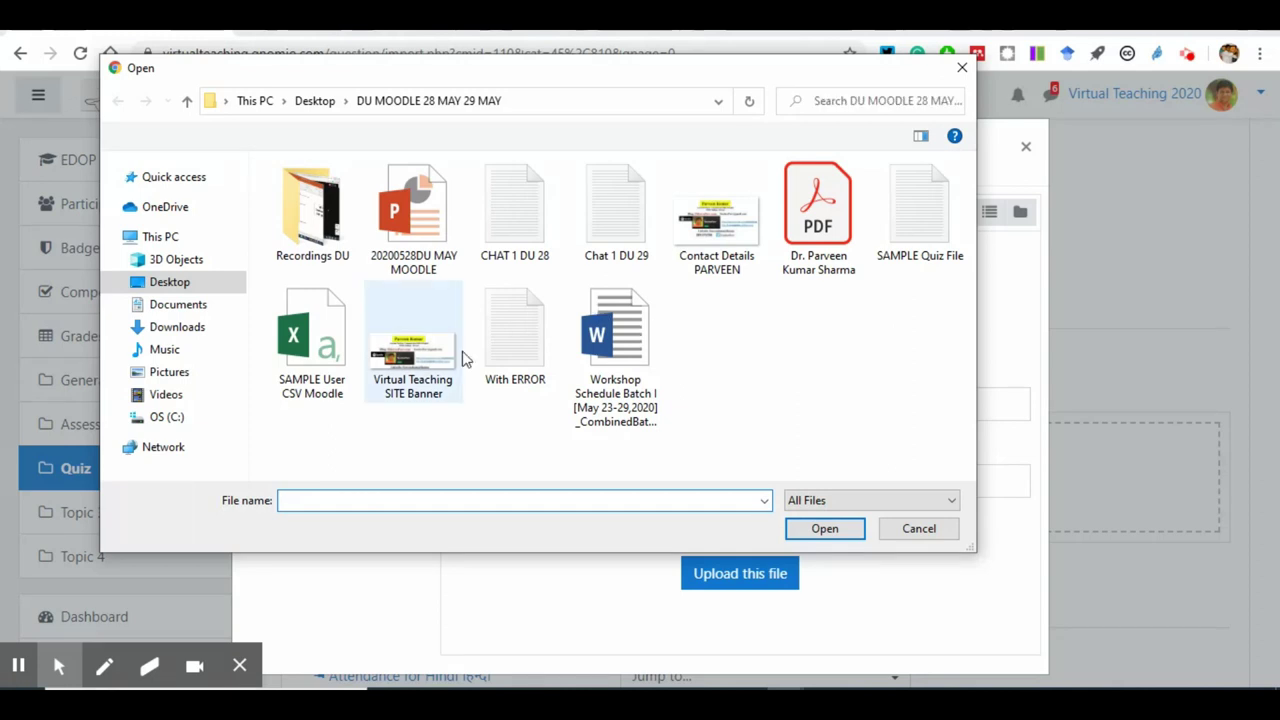
pyautogui.click(520, 348)
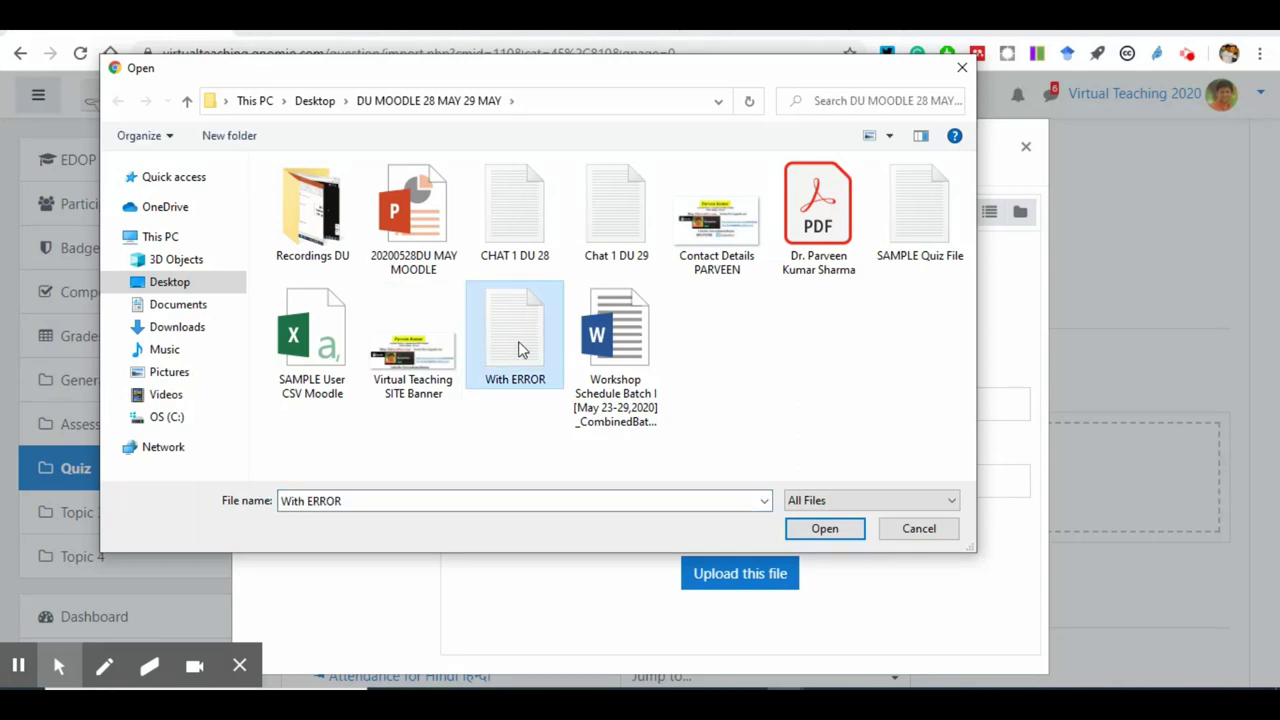
pyautogui.click(805, 528)
pyautogui.click(748, 576)
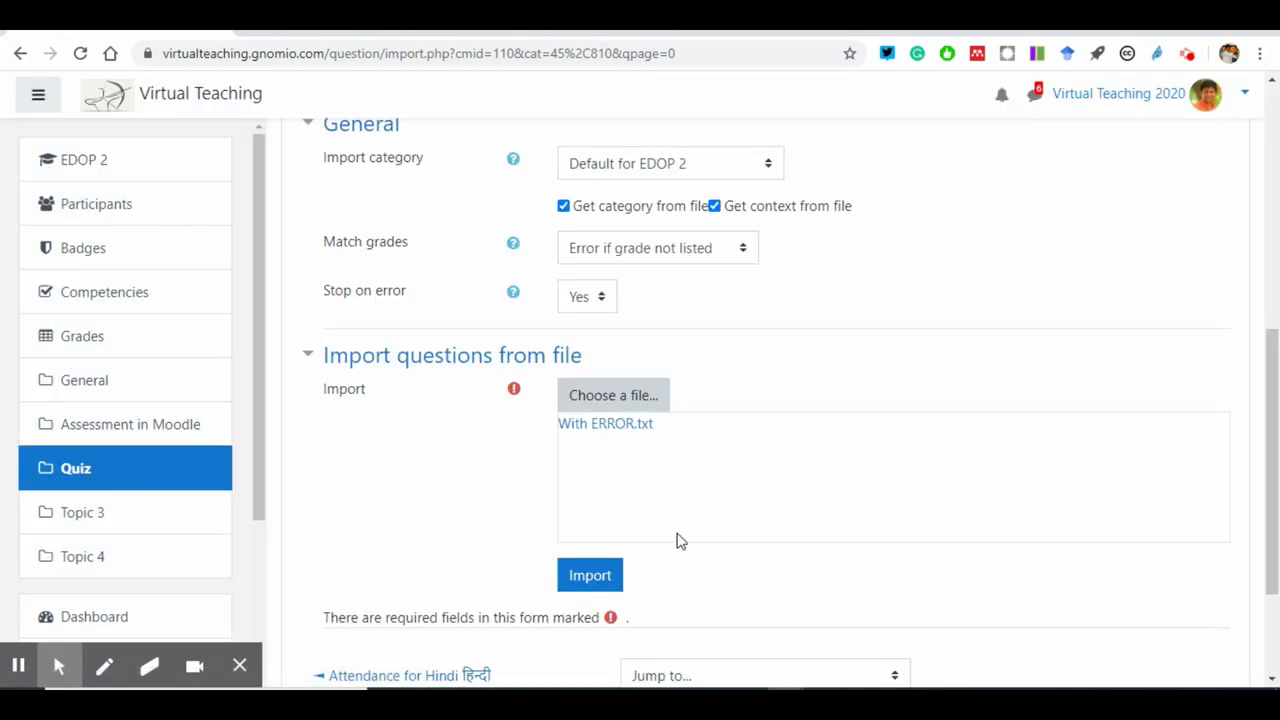
# Step: Collapse the General settings and import the questions from With ERROR.txt
pyautogui.scroll(4, 676, 540)
pyautogui.scroll(-2, 625, 435)
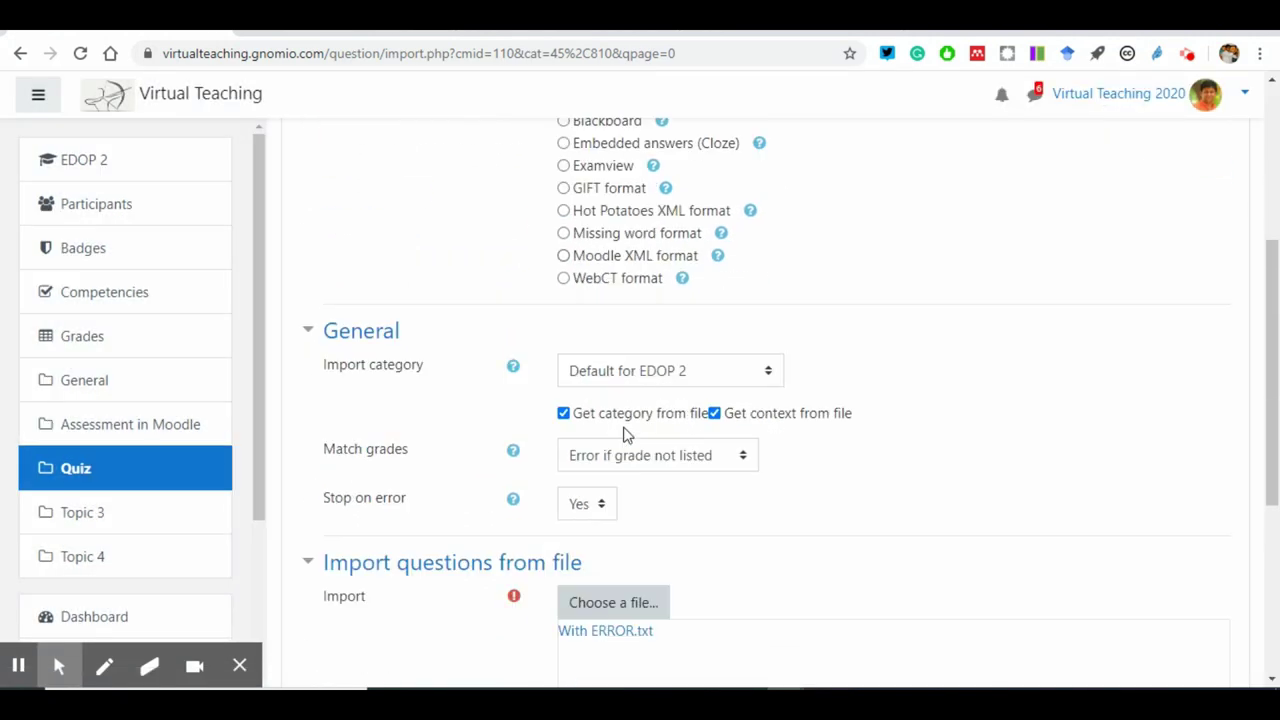
pyautogui.scroll(-2, 625, 435)
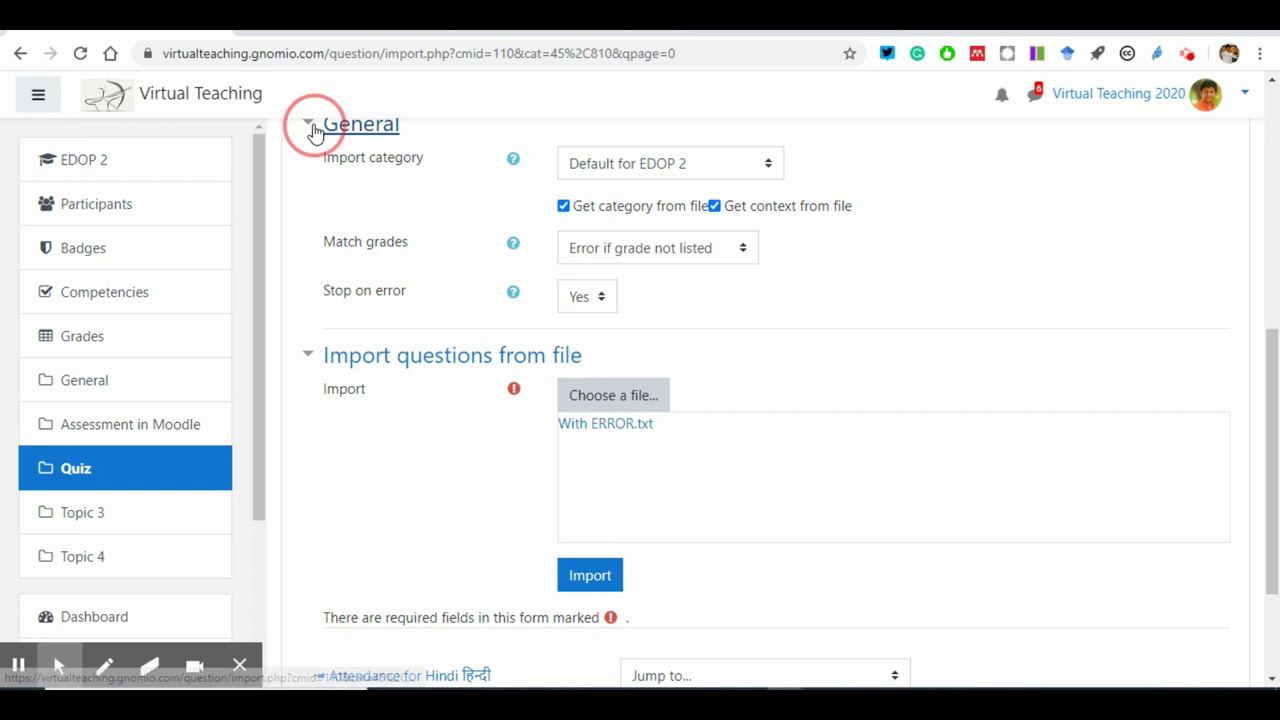
pyautogui.click(314, 133)
pyautogui.click(583, 410)
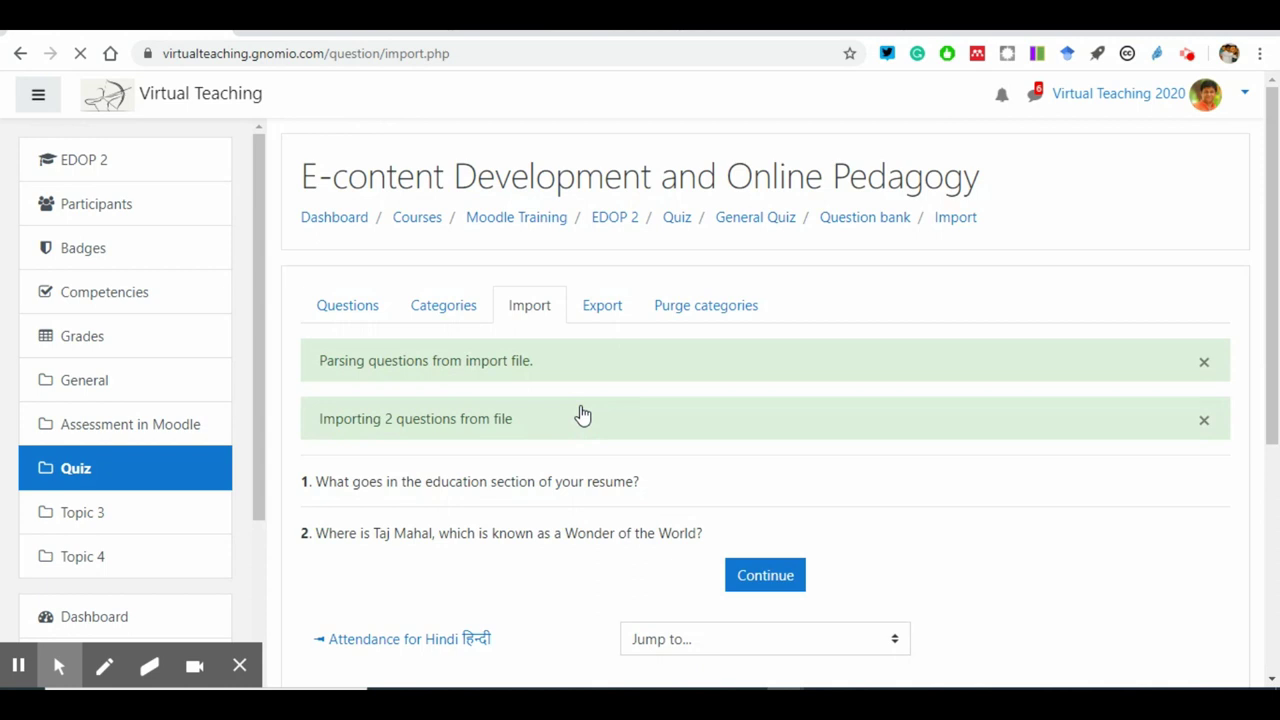
# Step: Dismiss the parsing and importing notices and continue to the question bank list
pyautogui.scroll(-1, 623, 531)
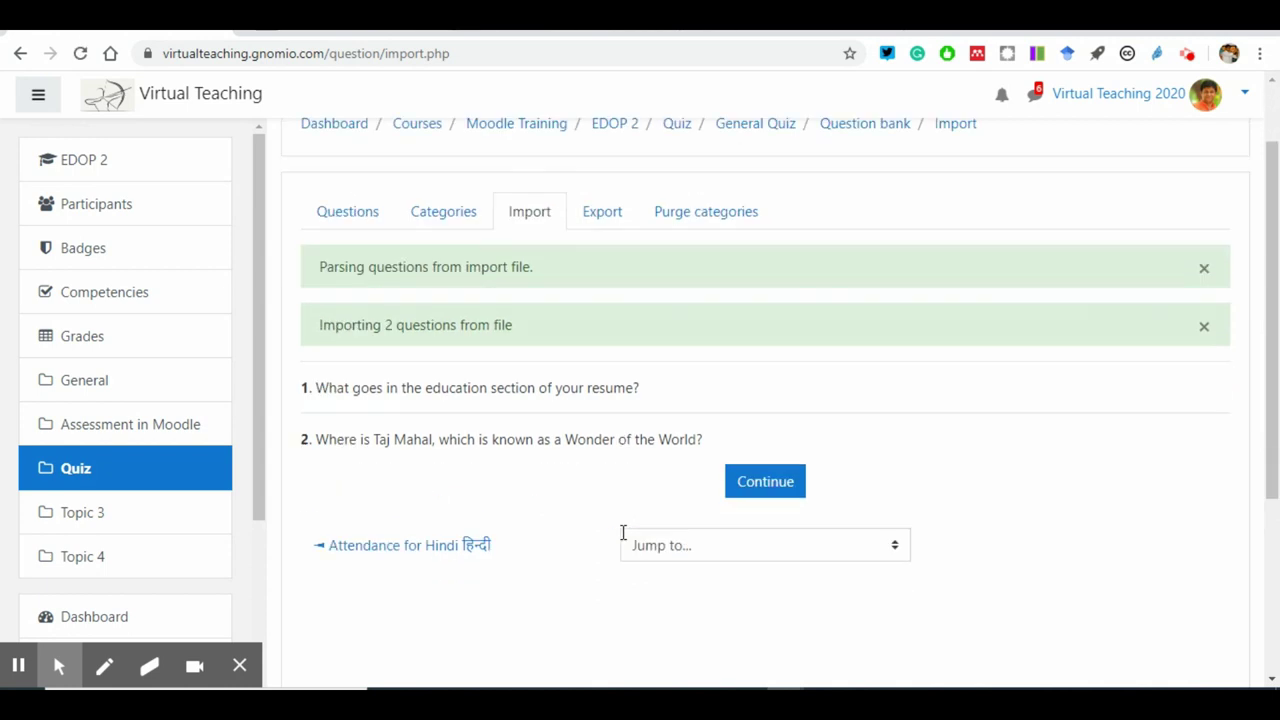
pyautogui.scroll(-3, 623, 535)
pyautogui.scroll(2, 623, 537)
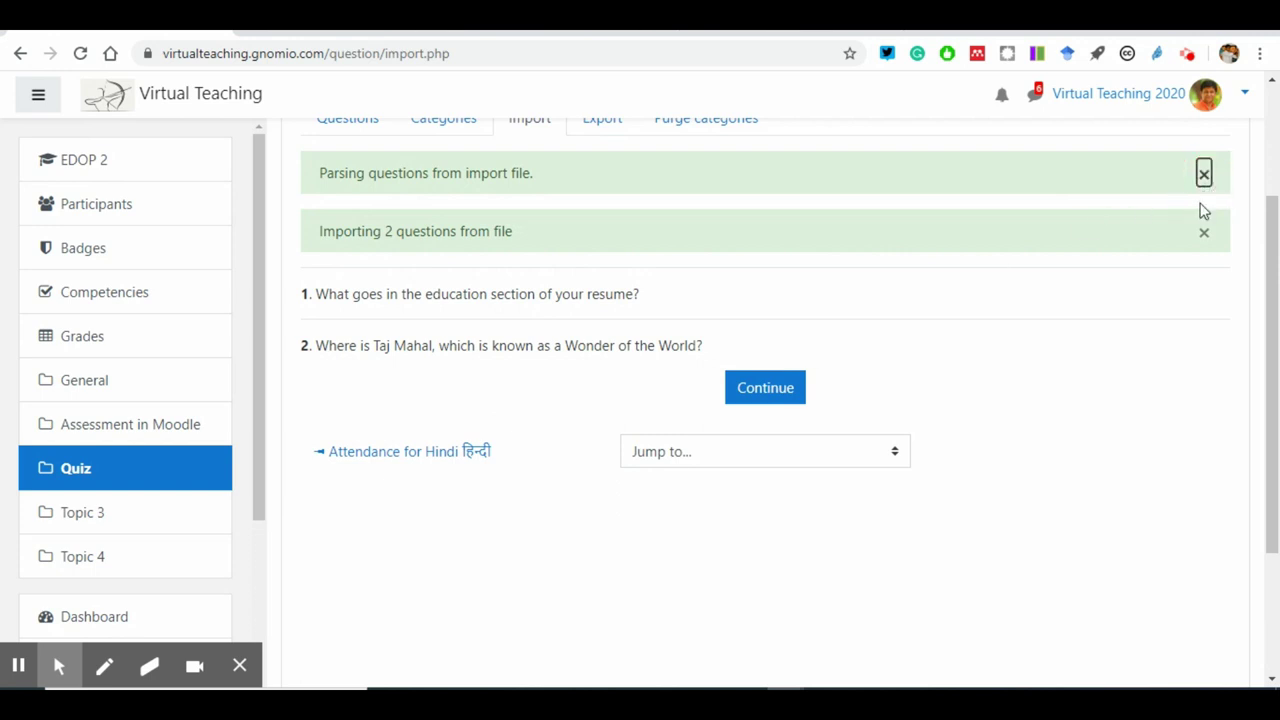
pyautogui.click(1204, 176)
pyautogui.click(1204, 178)
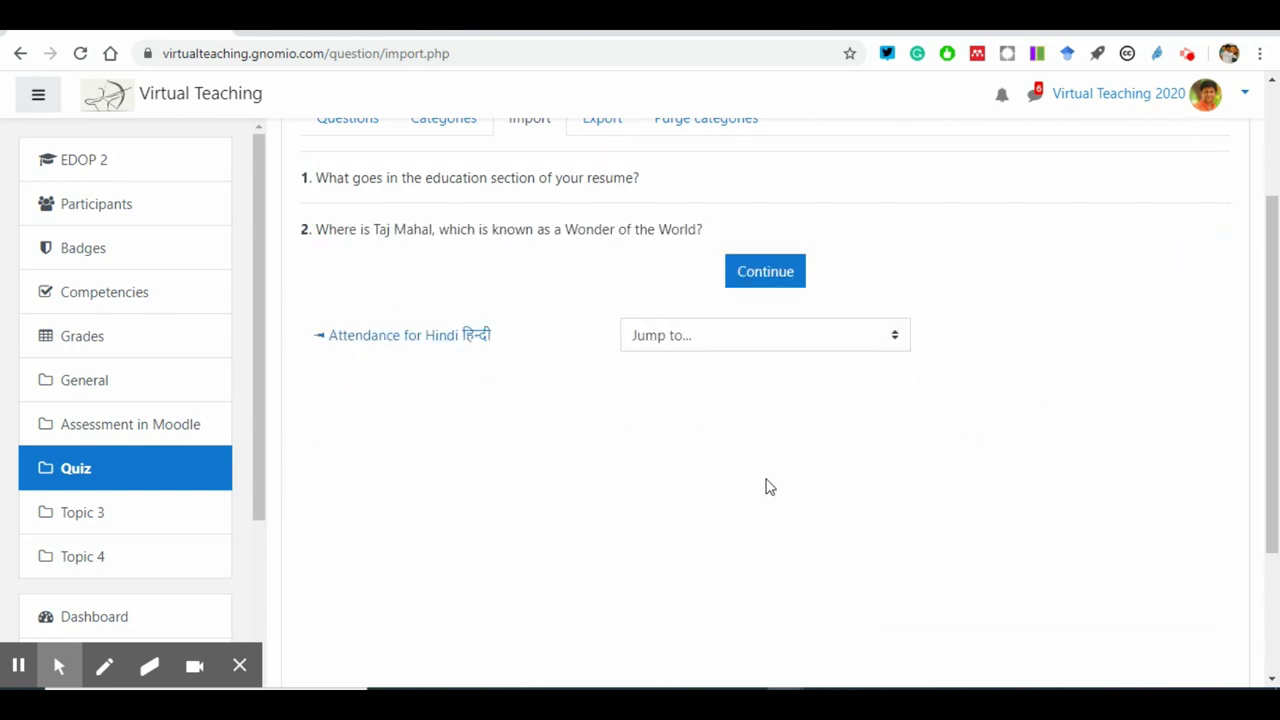
pyautogui.scroll(1, 769, 487)
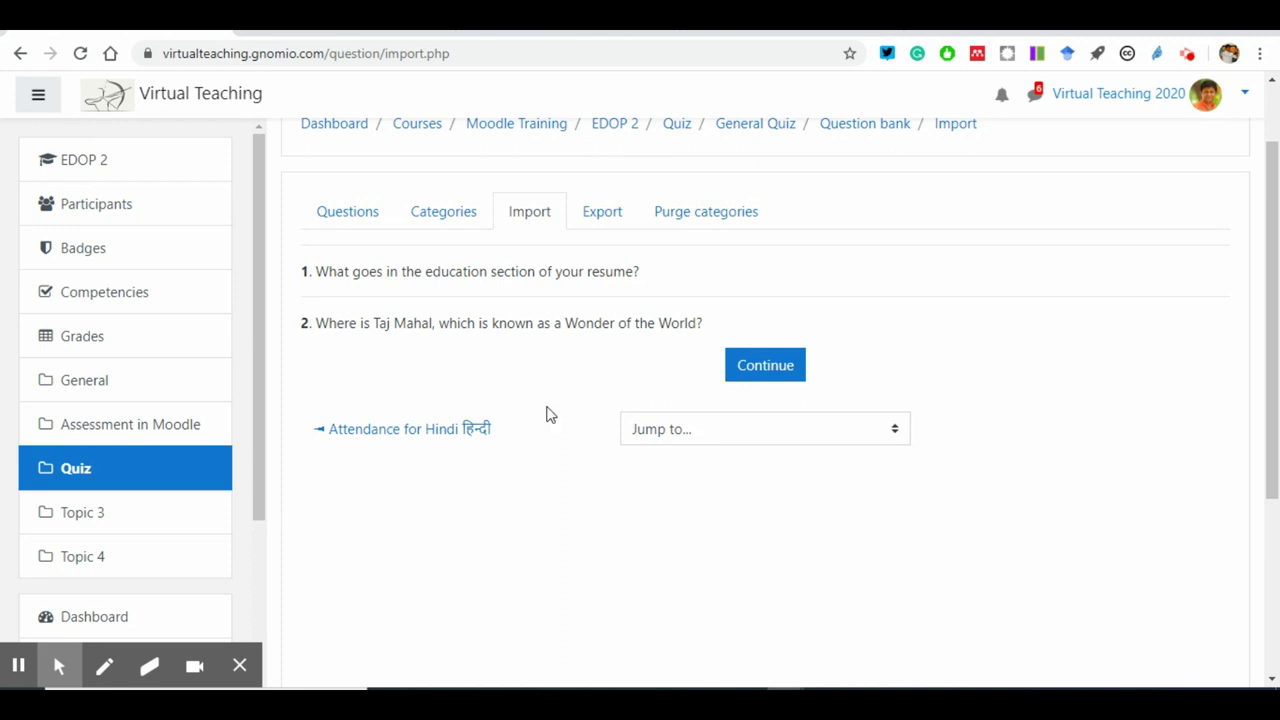
pyautogui.click(771, 382)
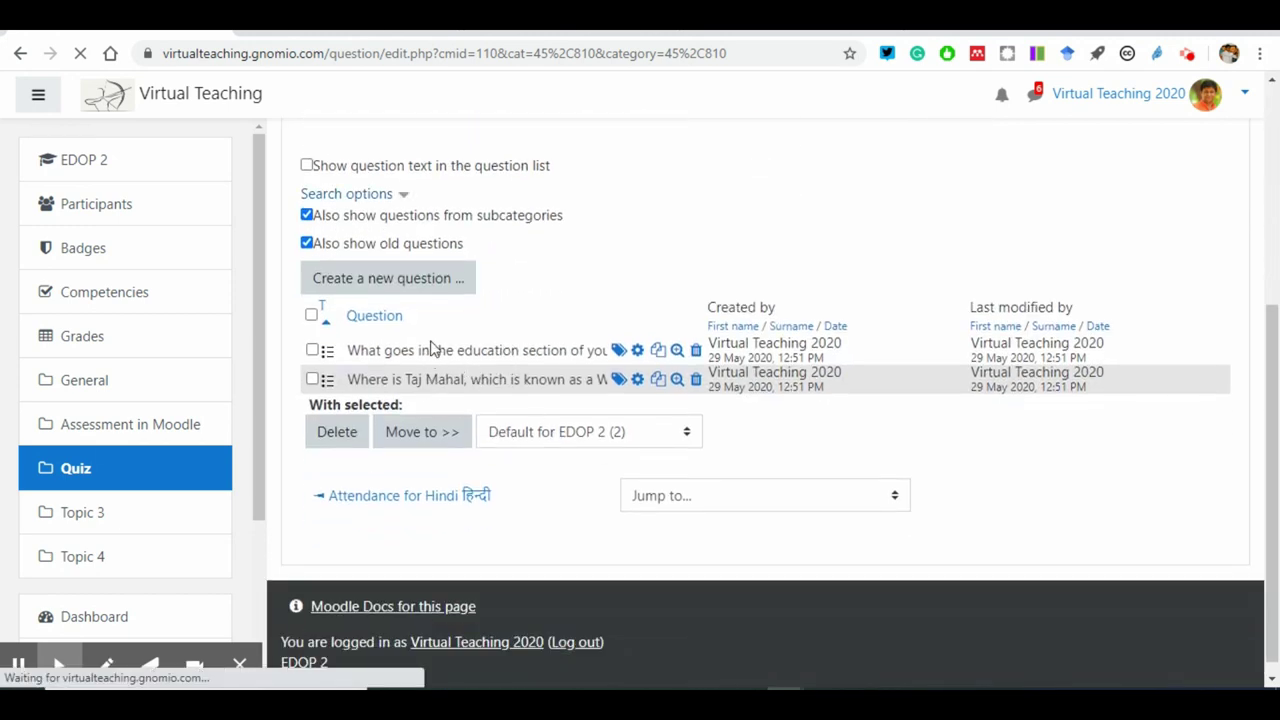
# Step: Select the resume and Taj Mahal questions in the list and clear their selection again
pyautogui.click(445, 352)
pyautogui.click(443, 385)
pyautogui.click(445, 353)
pyautogui.click(443, 383)
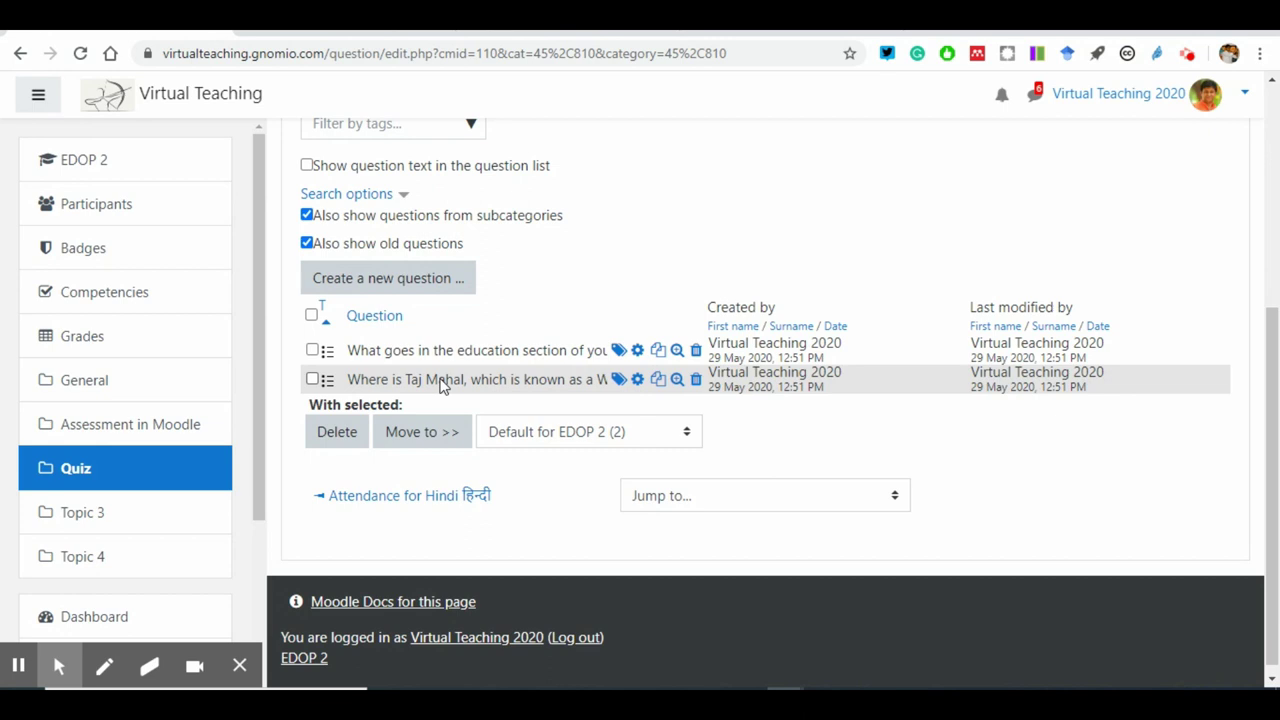
pyautogui.click(468, 358)
pyautogui.click(465, 386)
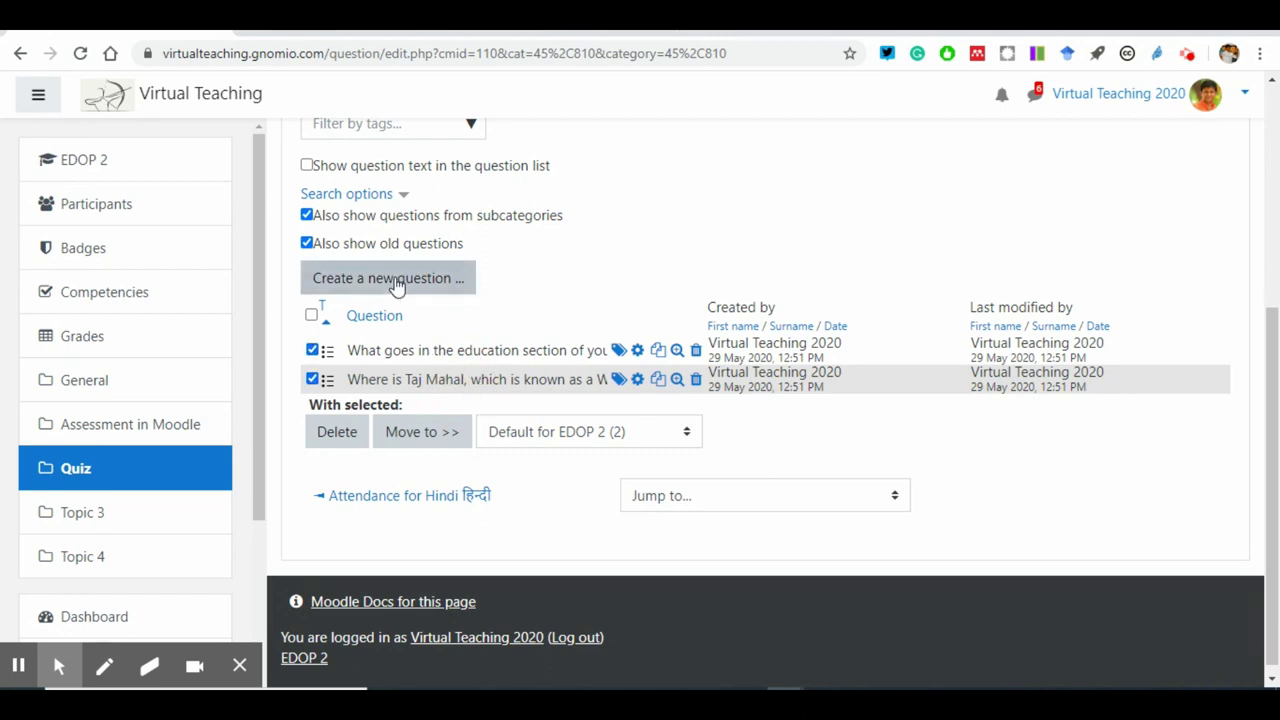
pyautogui.click(448, 353)
pyautogui.click(443, 379)
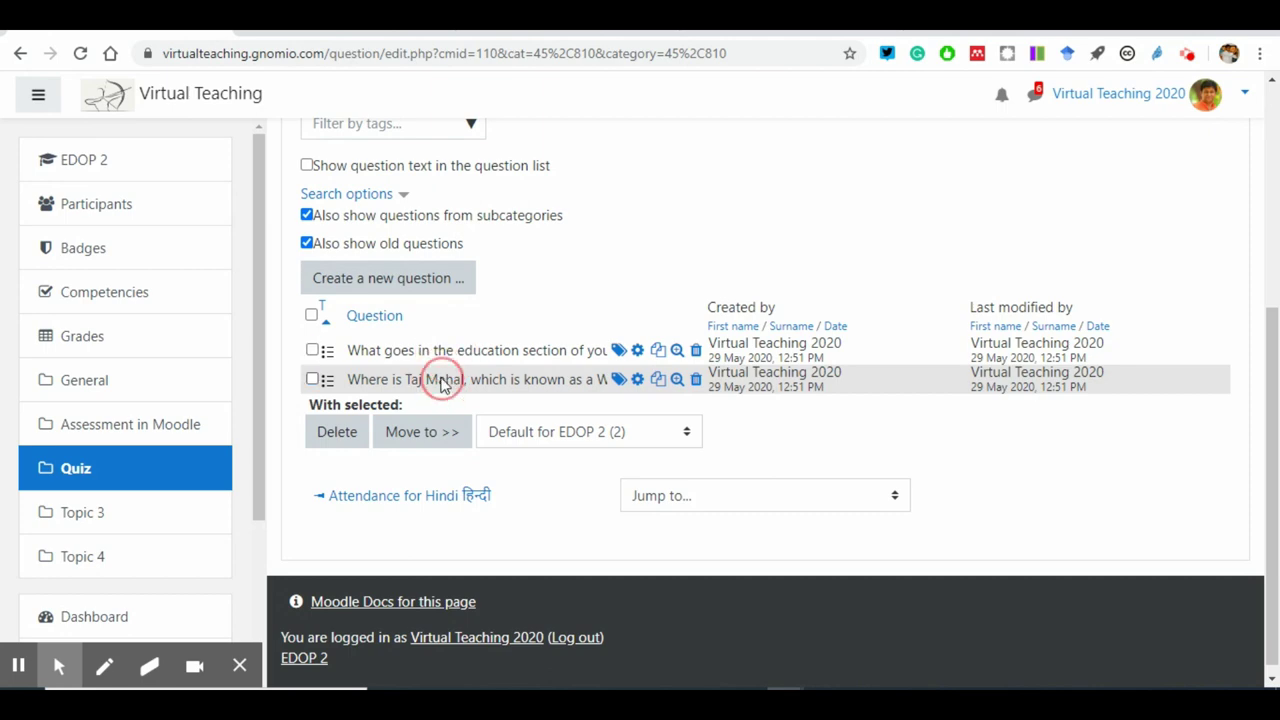
# Step: Reopen the question bank's import form and choose Aiken format
pyautogui.scroll(4, 443, 385)
pyautogui.scroll(-2, 506, 477)
pyautogui.scroll(2, 617, 465)
pyautogui.click(871, 240)
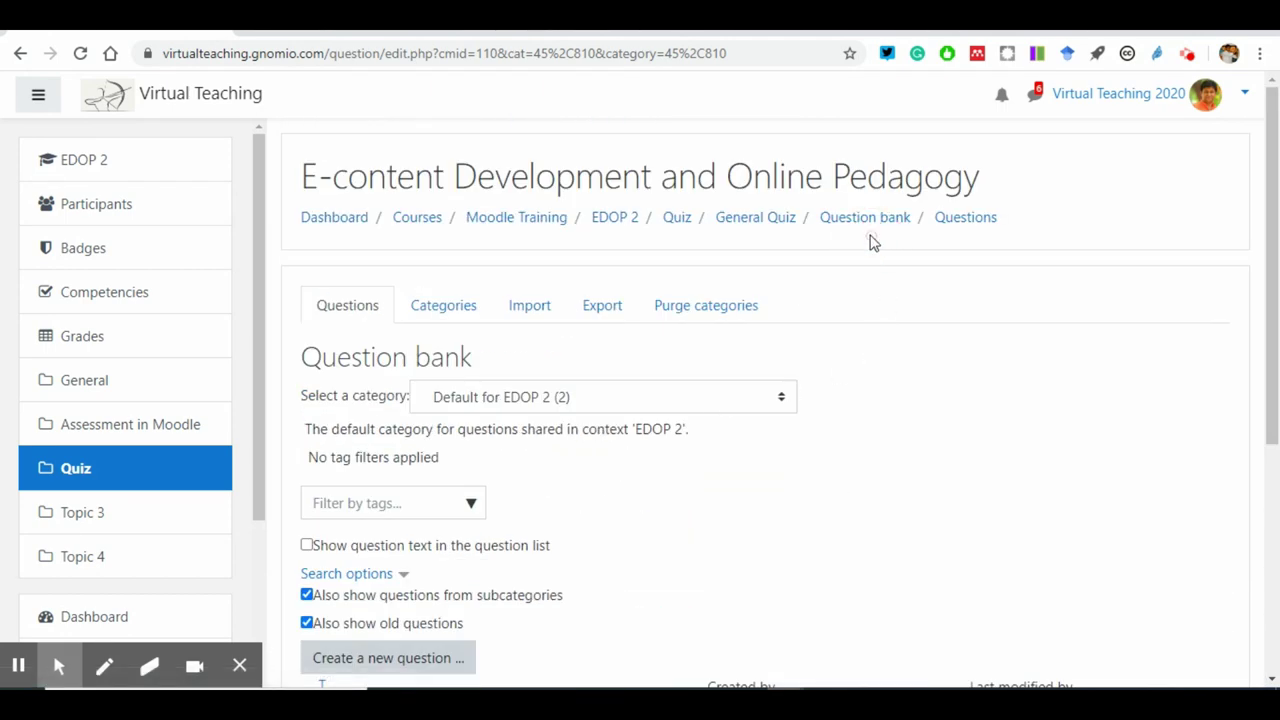
pyautogui.scroll(-1, 541, 330)
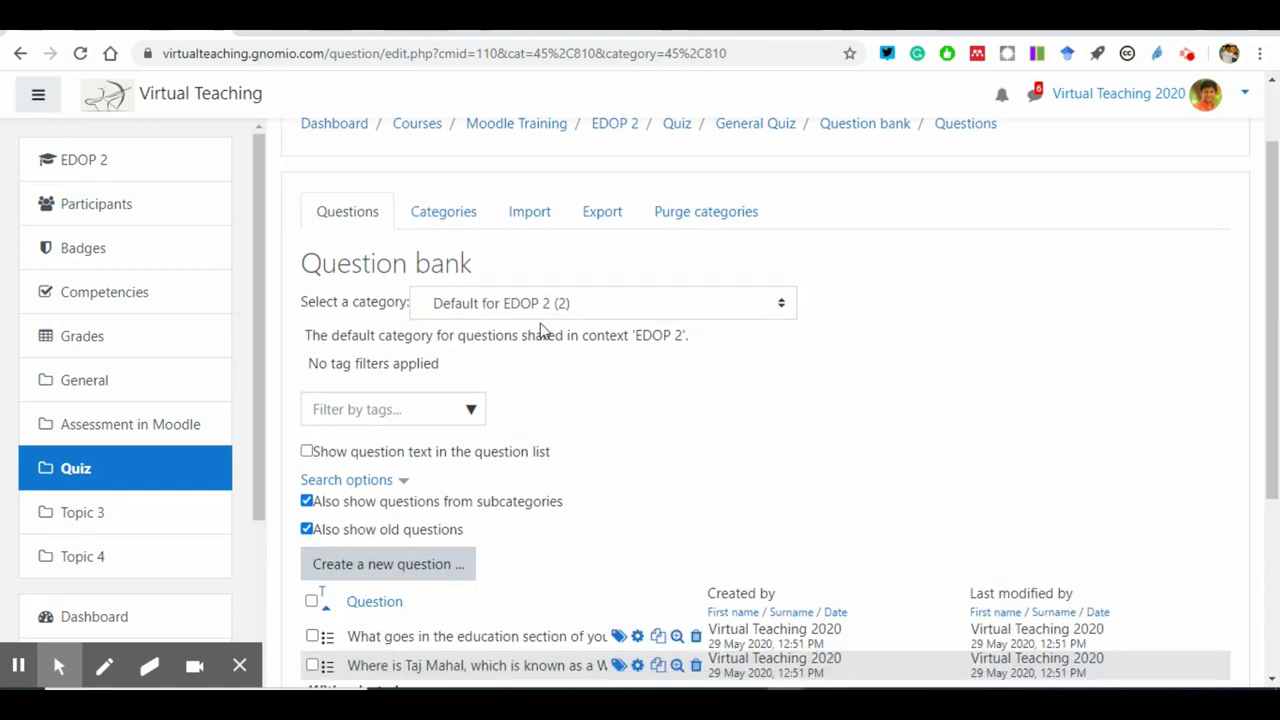
pyautogui.click(535, 215)
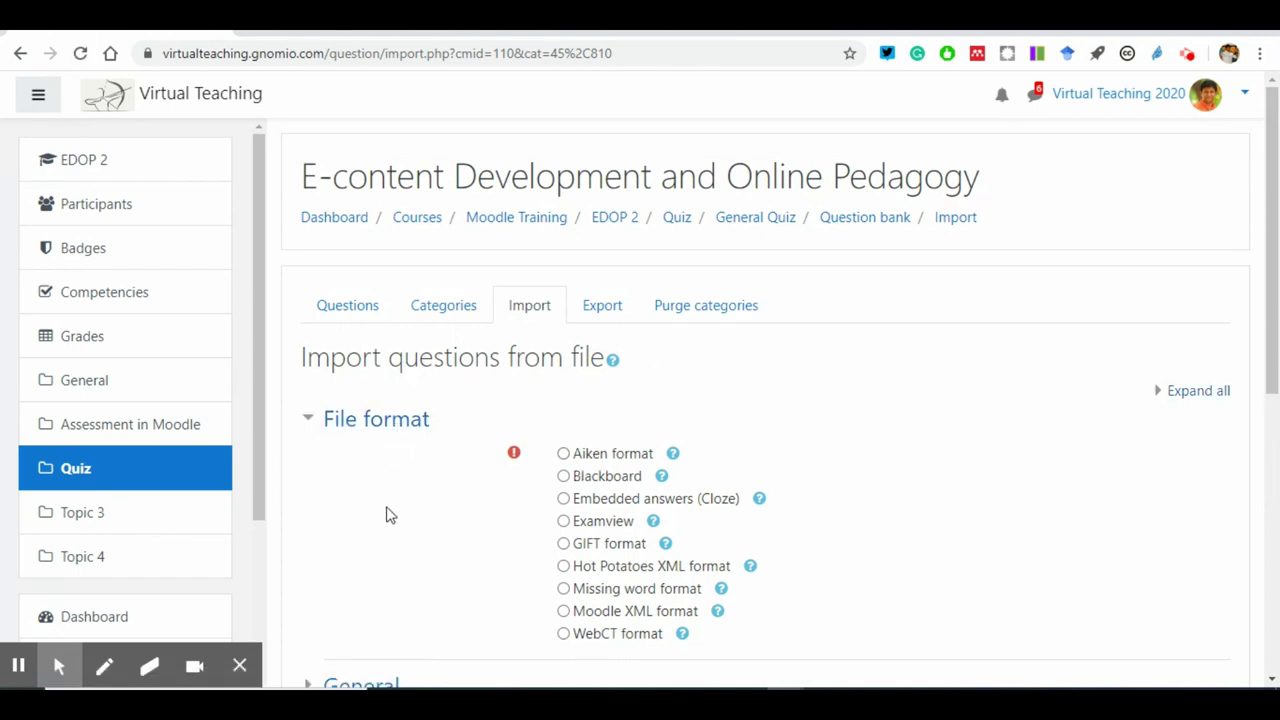
pyautogui.click(563, 454)
pyautogui.scroll(-2, 344, 530)
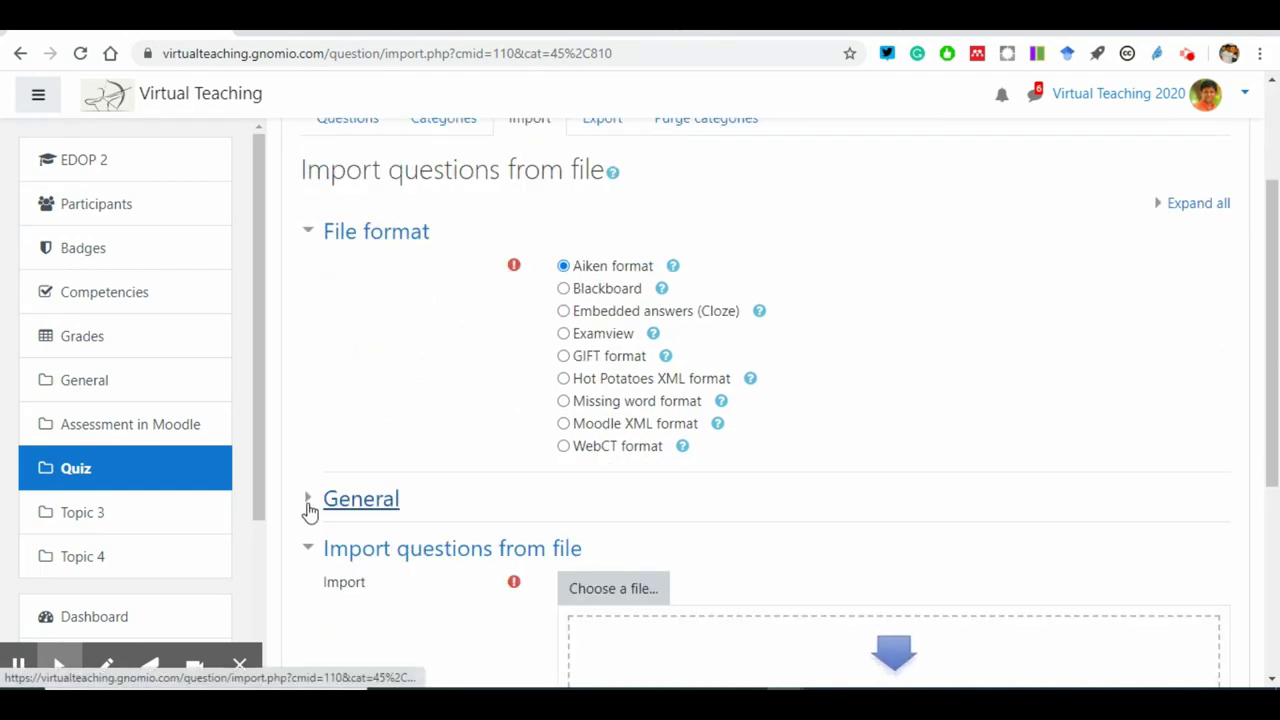
# Step: Expand the General import settings, review the category, grade-matching and stop-on-error options, and collapse them again
pyautogui.click(309, 510)
pyautogui.scroll(-2, 340, 515)
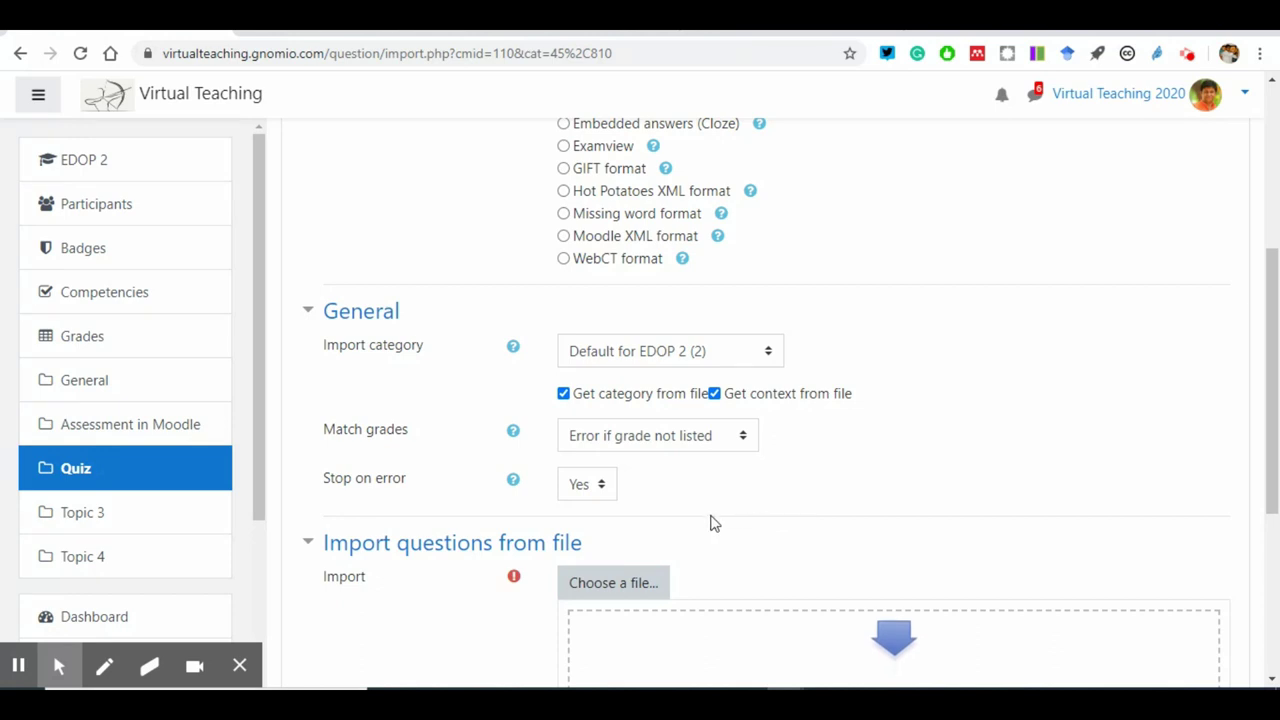
pyautogui.click(309, 318)
# Step: Upload SAMPLE Quiz File.txt from the DU MOODLE 28 MAY 29 MAY folder as the question import file
pyautogui.click(610, 403)
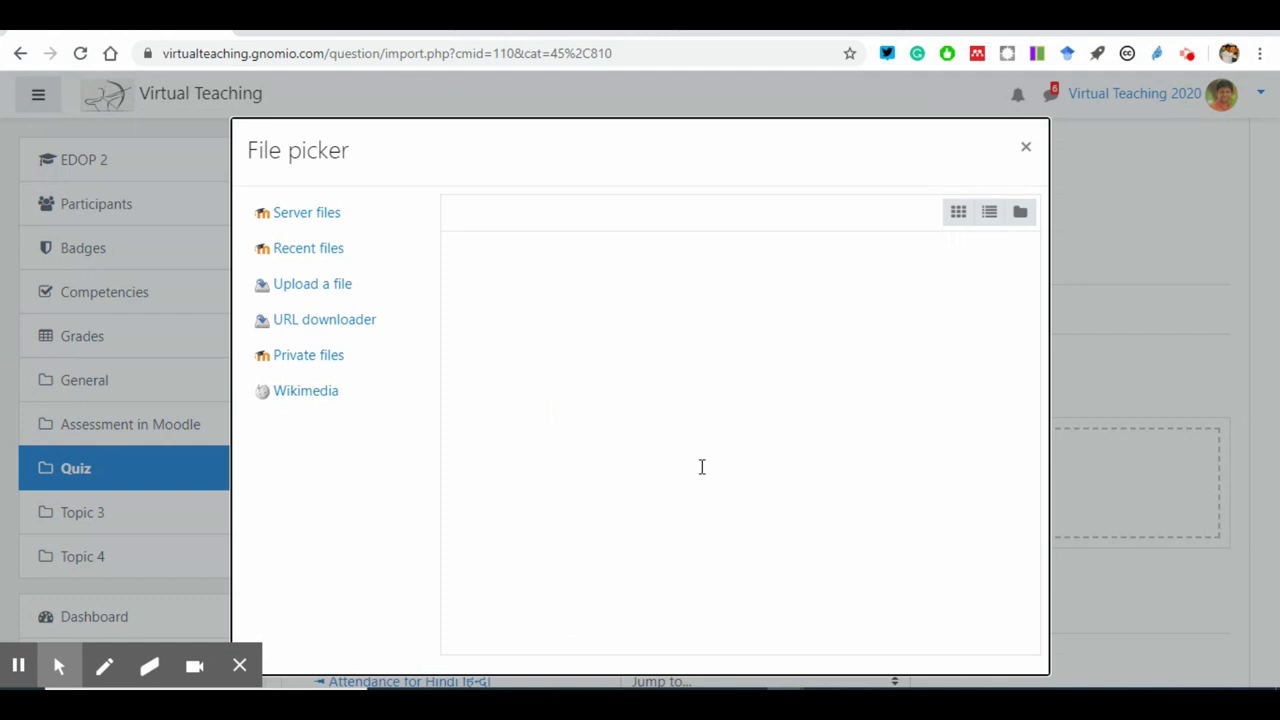
pyautogui.click(531, 332)
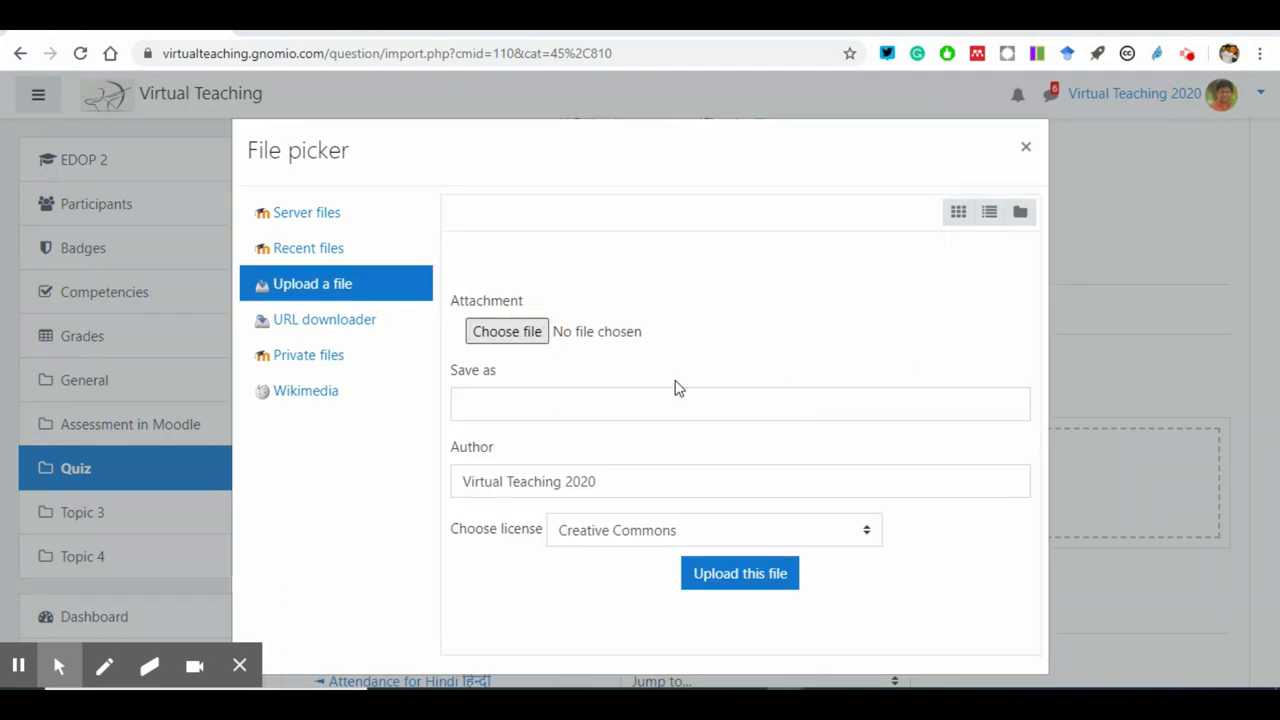
pyautogui.click(895, 258)
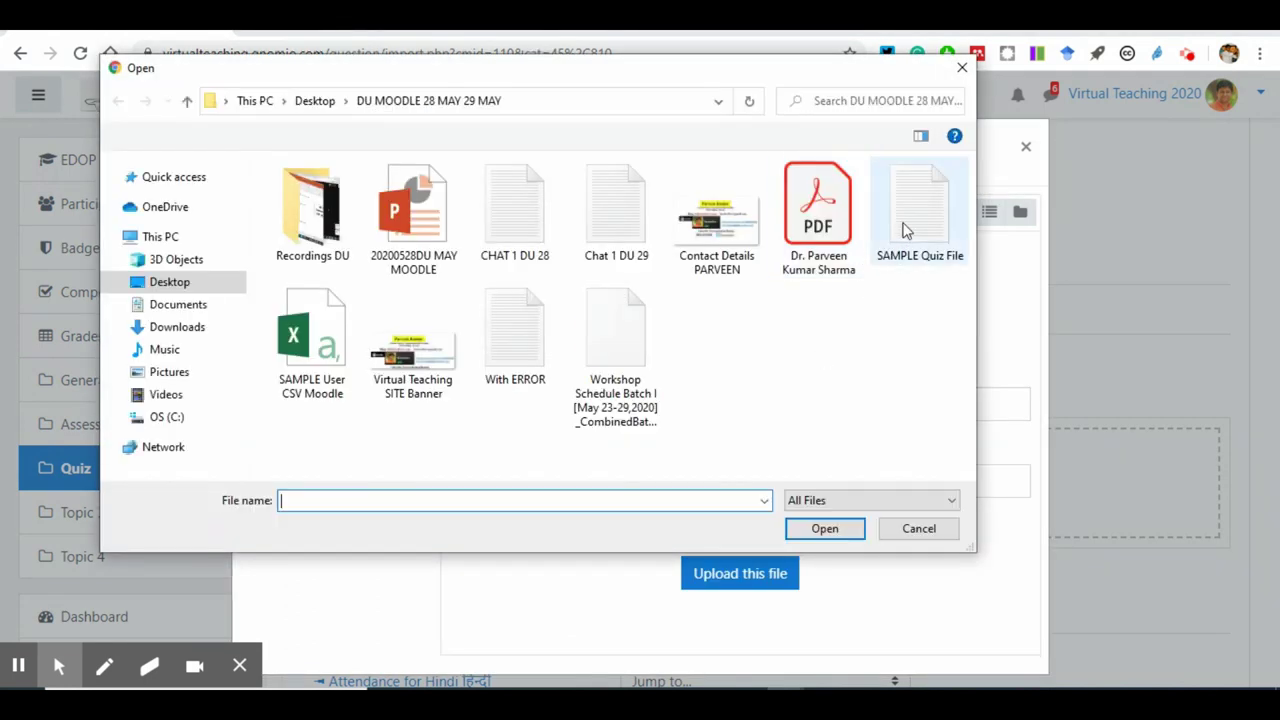
pyautogui.click(825, 530)
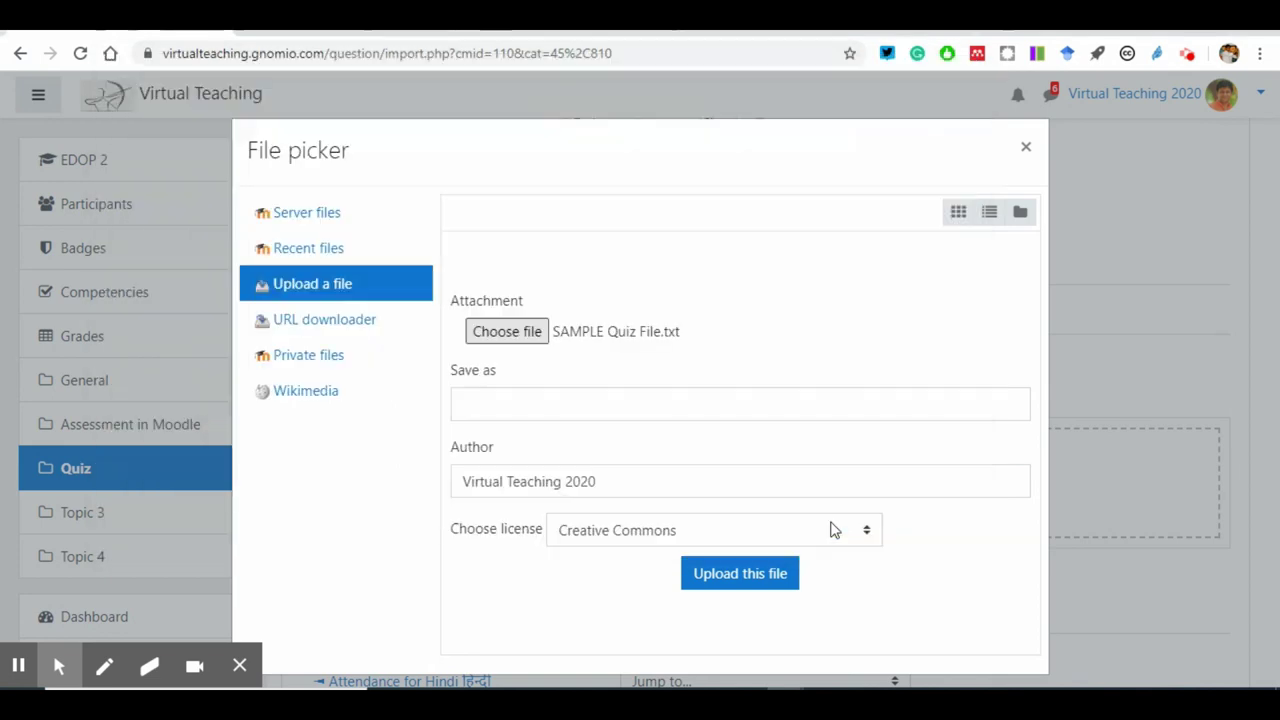
pyautogui.click(732, 577)
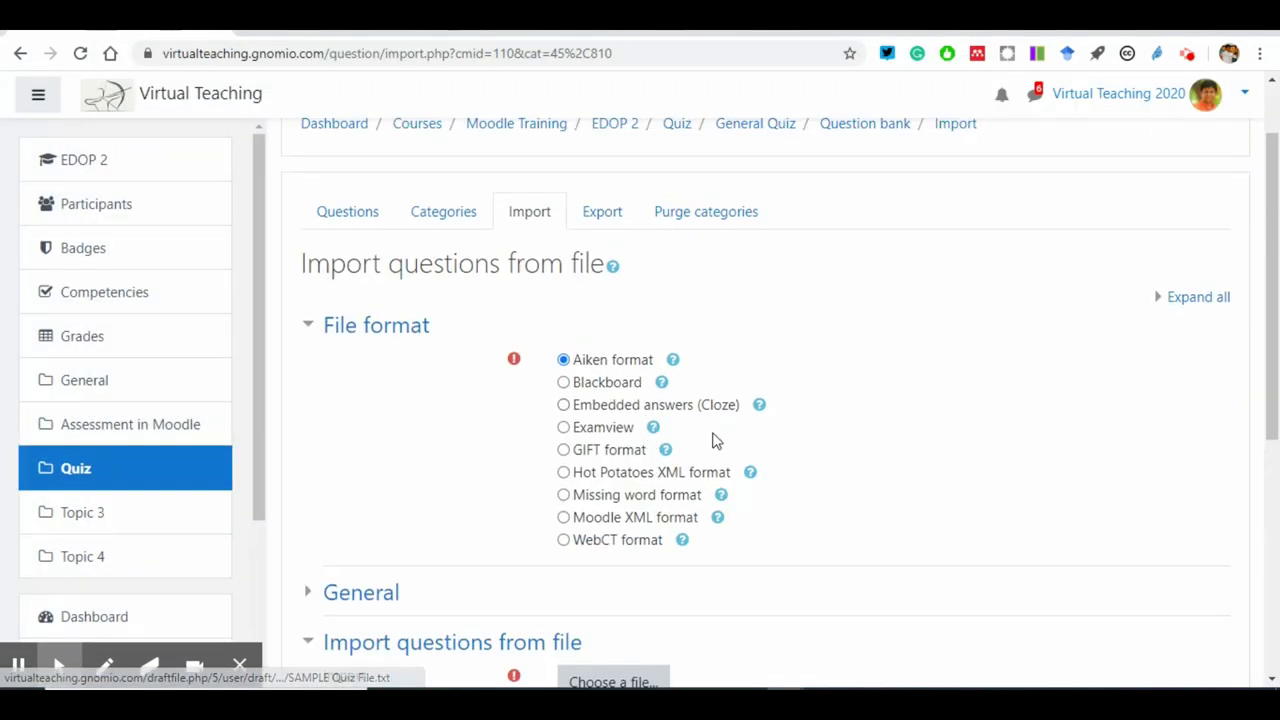
# Step: Import the questions from SAMPLE Quiz File.txt and continue to the question bank list
pyautogui.scroll(-3, 714, 437)
pyautogui.scroll(-1, 642, 564)
pyautogui.click(617, 580)
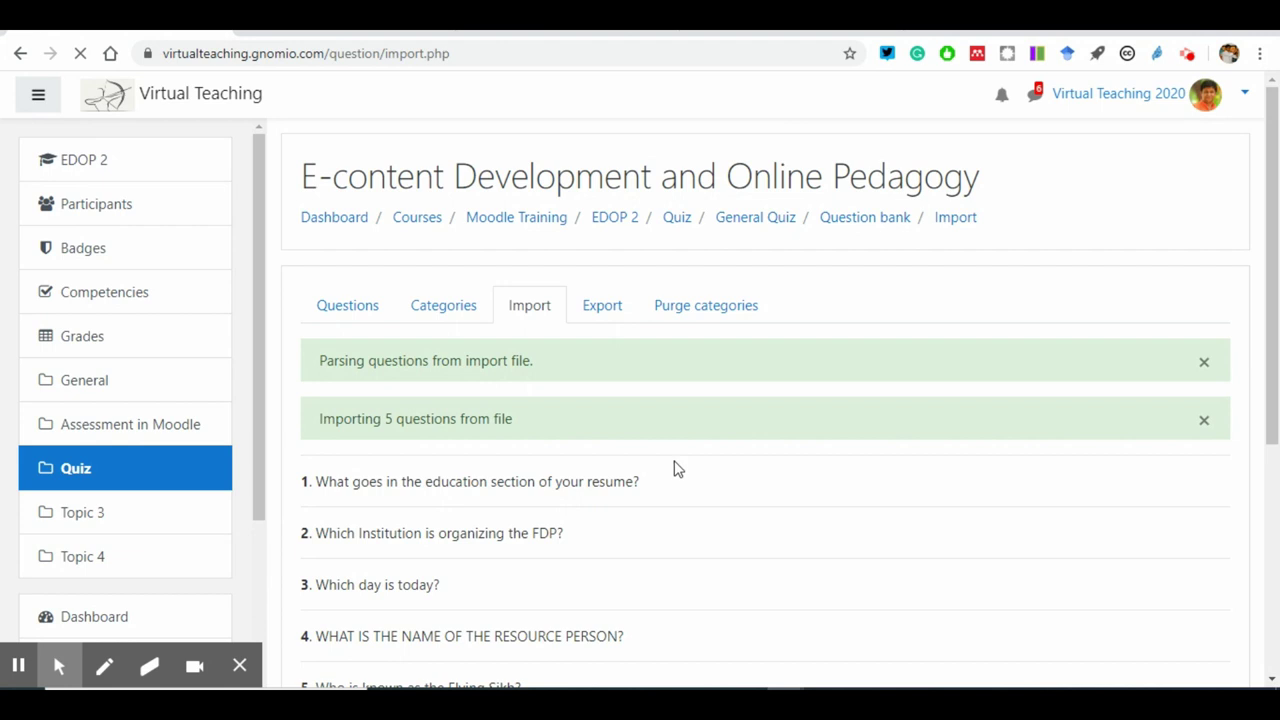
pyautogui.scroll(-1, 670, 442)
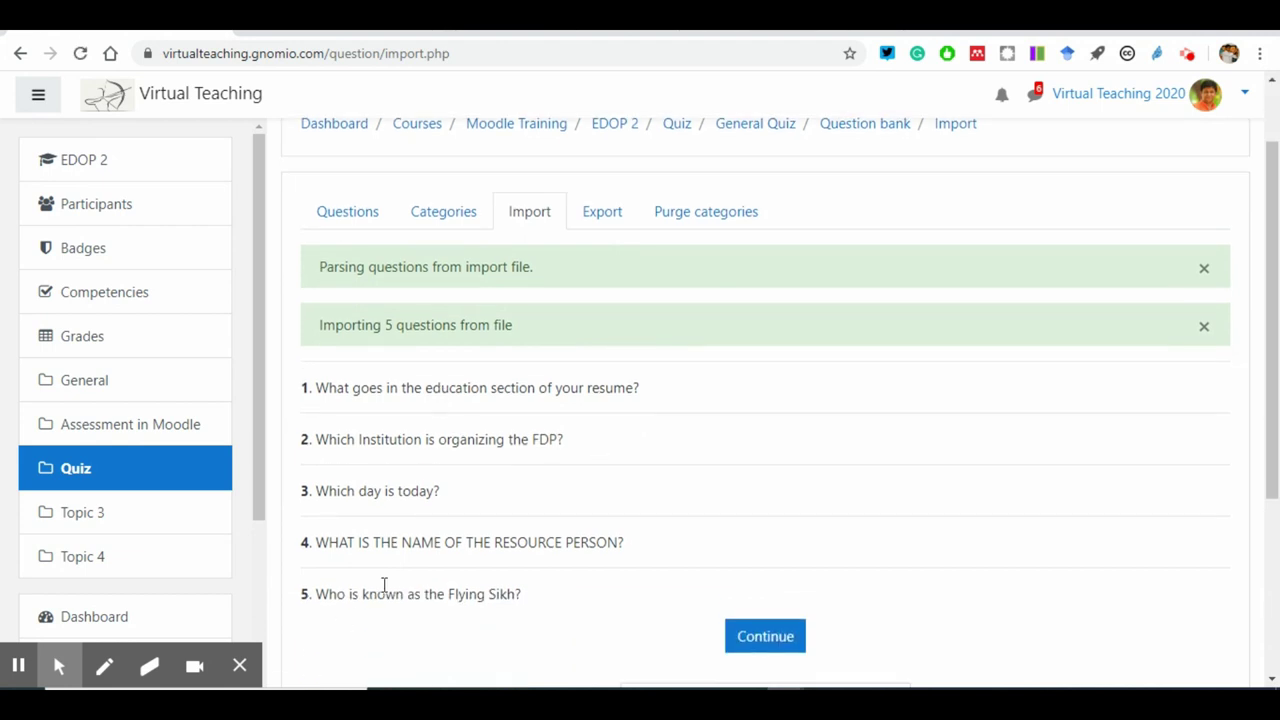
pyautogui.scroll(-1, 683, 585)
pyautogui.click(776, 544)
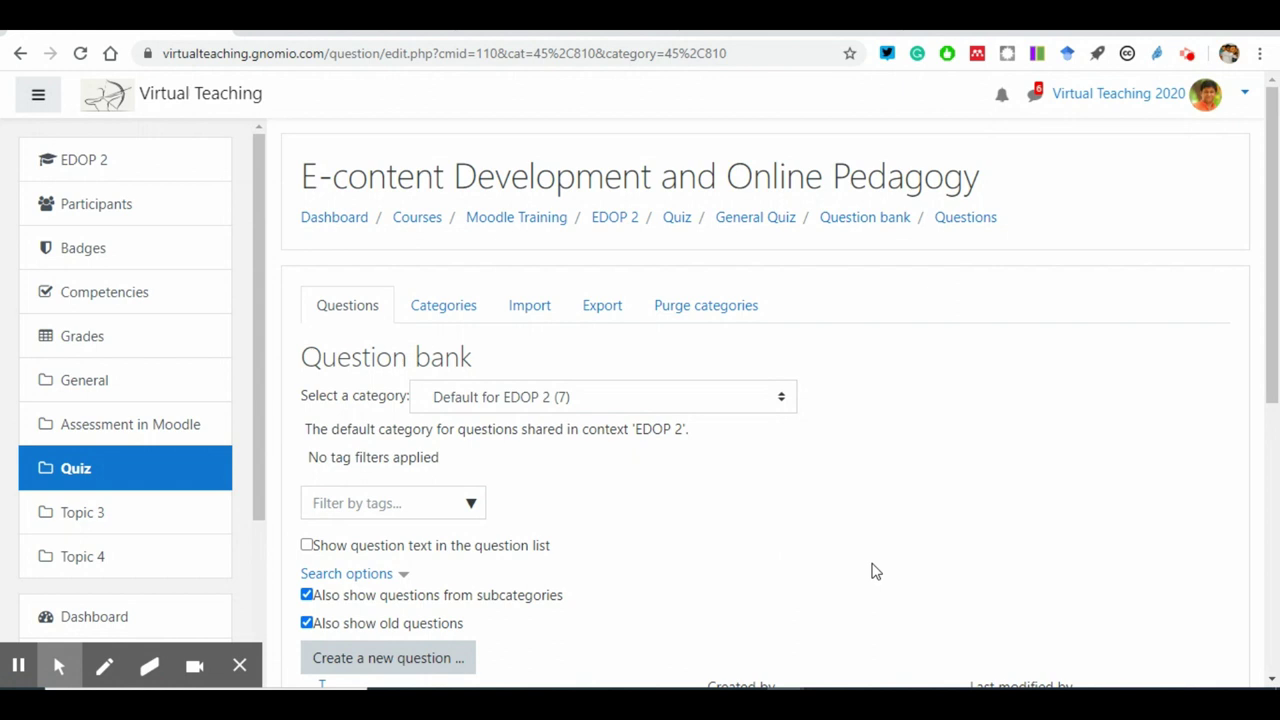
# Step: Review the imported questions listed in the Default for EDOP 2 category
pyautogui.scroll(-3, 875, 571)
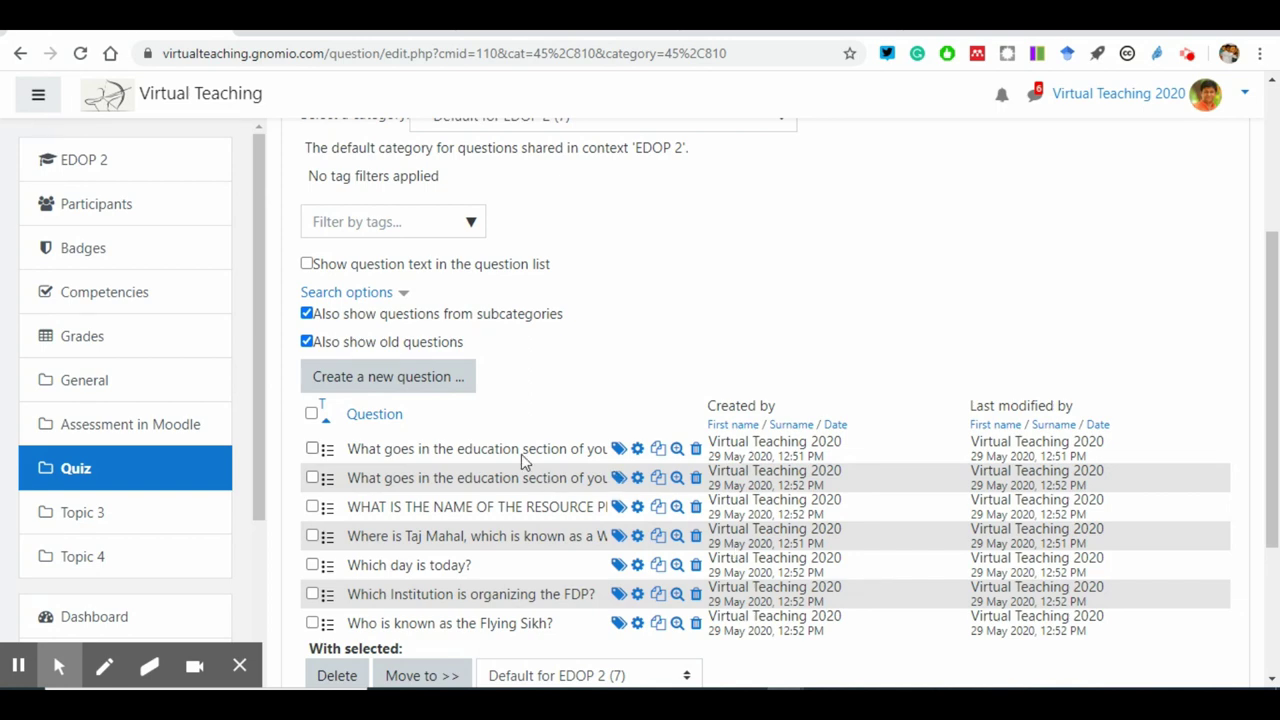
pyautogui.scroll(-3, 521, 454)
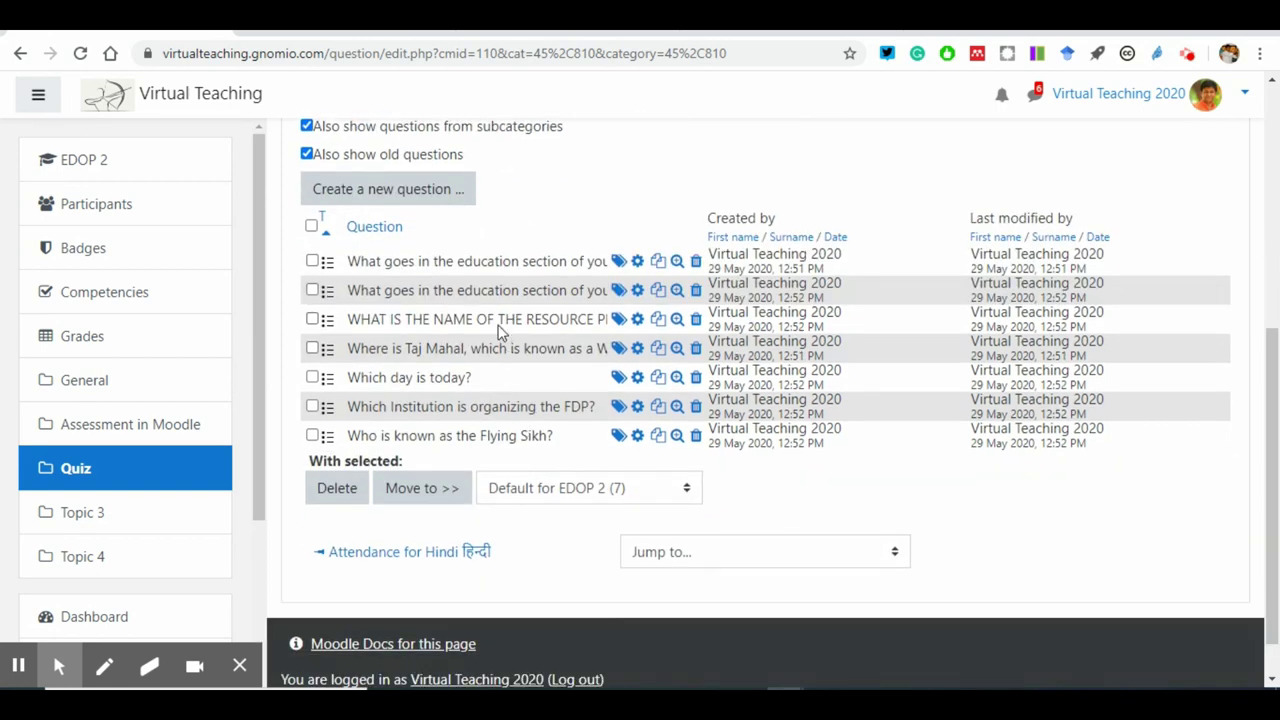
pyautogui.scroll(5, 474, 457)
pyautogui.click(967, 449)
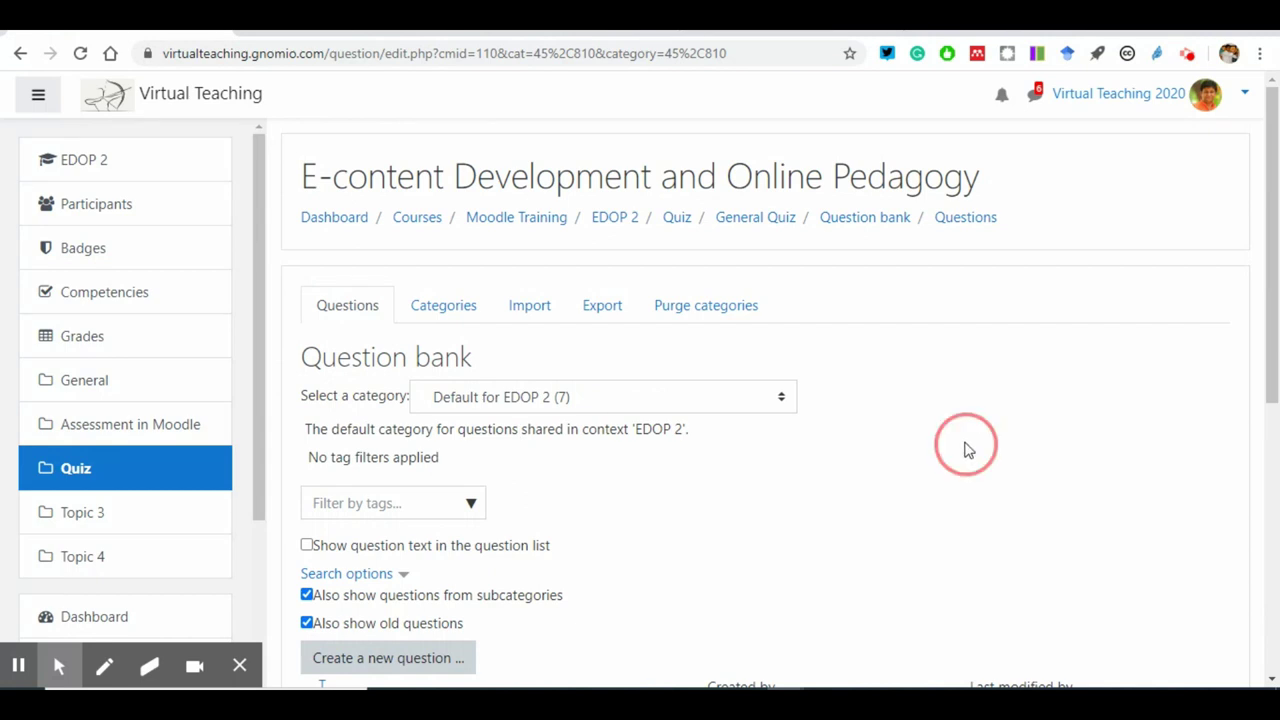
pyautogui.click(958, 236)
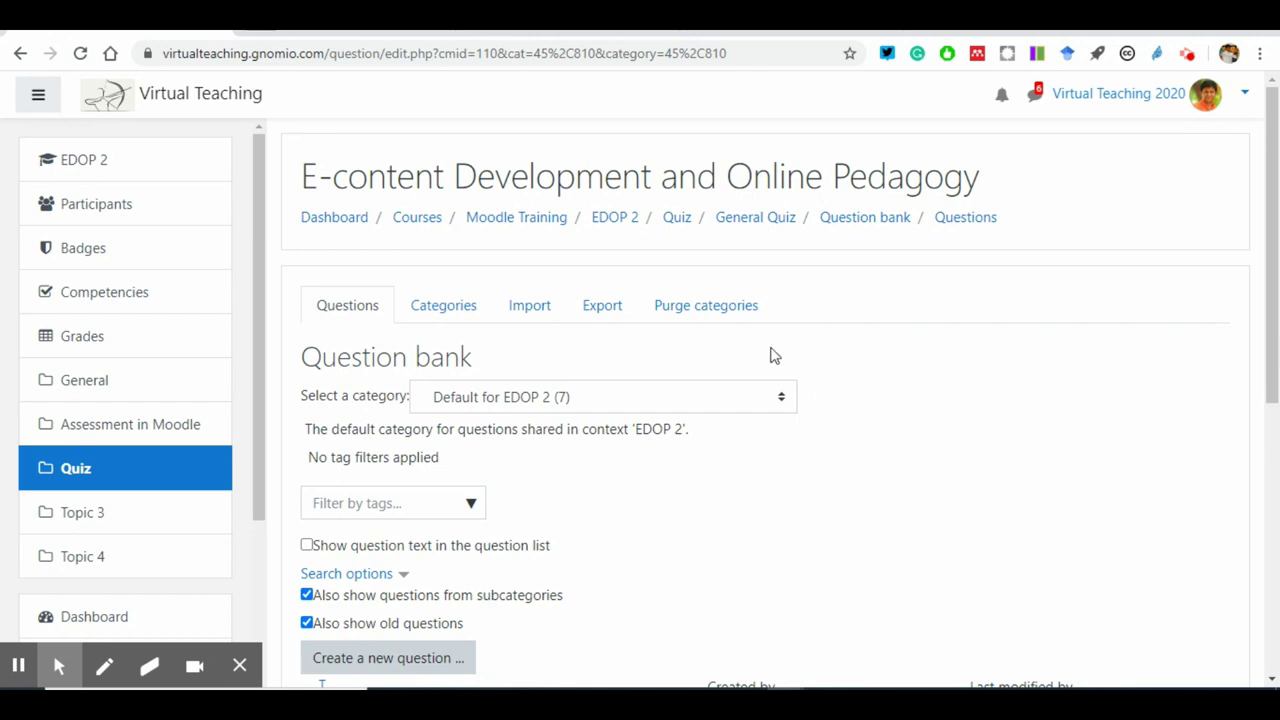
# Step: Switch to the Google Meet call, read back through the chat messages, and return to the Moodle question bank
pyautogui.click(643, 32)
pyautogui.click(1004, 93)
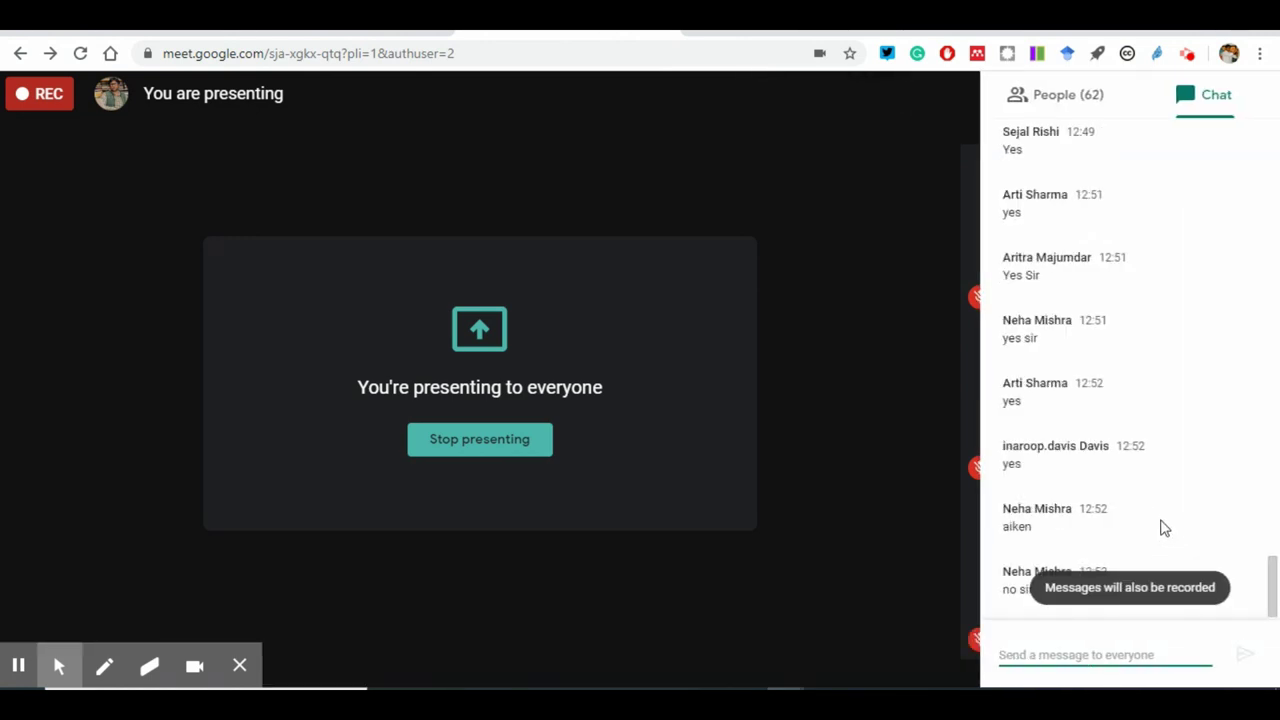
pyautogui.click(1151, 509)
pyautogui.scroll(6, 1155, 477)
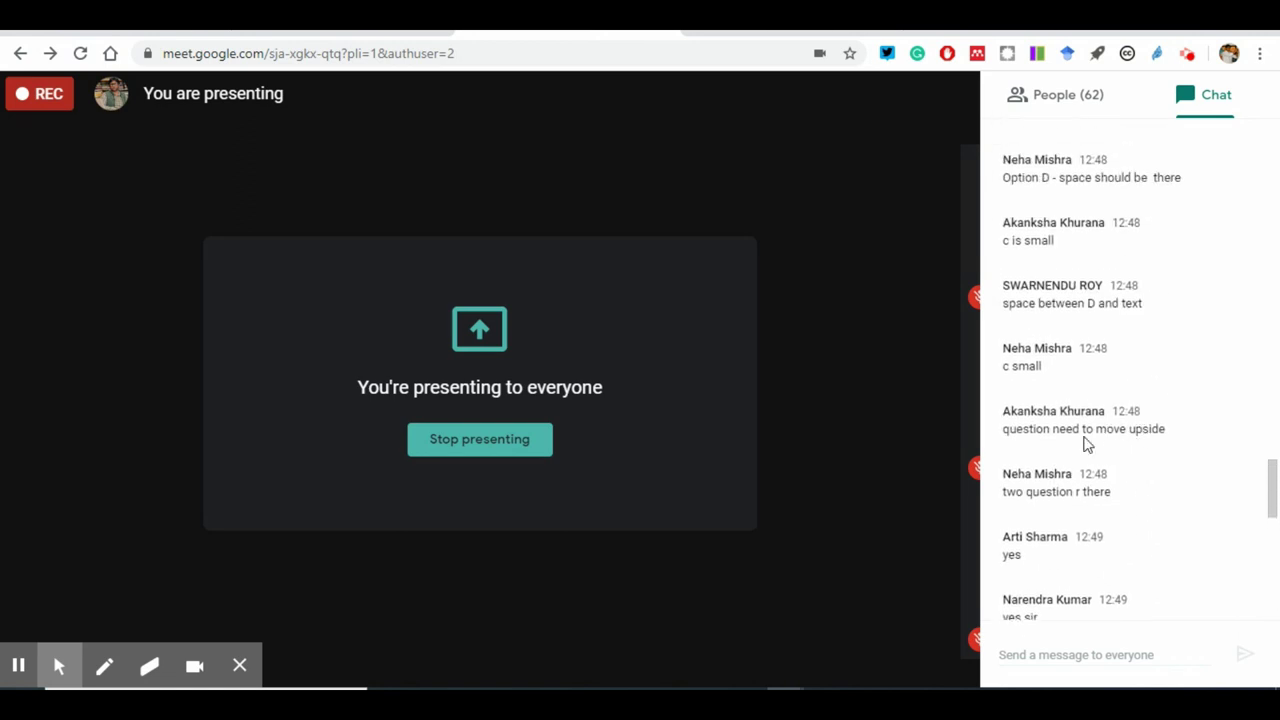
pyautogui.scroll(2, 1087, 444)
pyautogui.hotkey('alt', 'Tab')
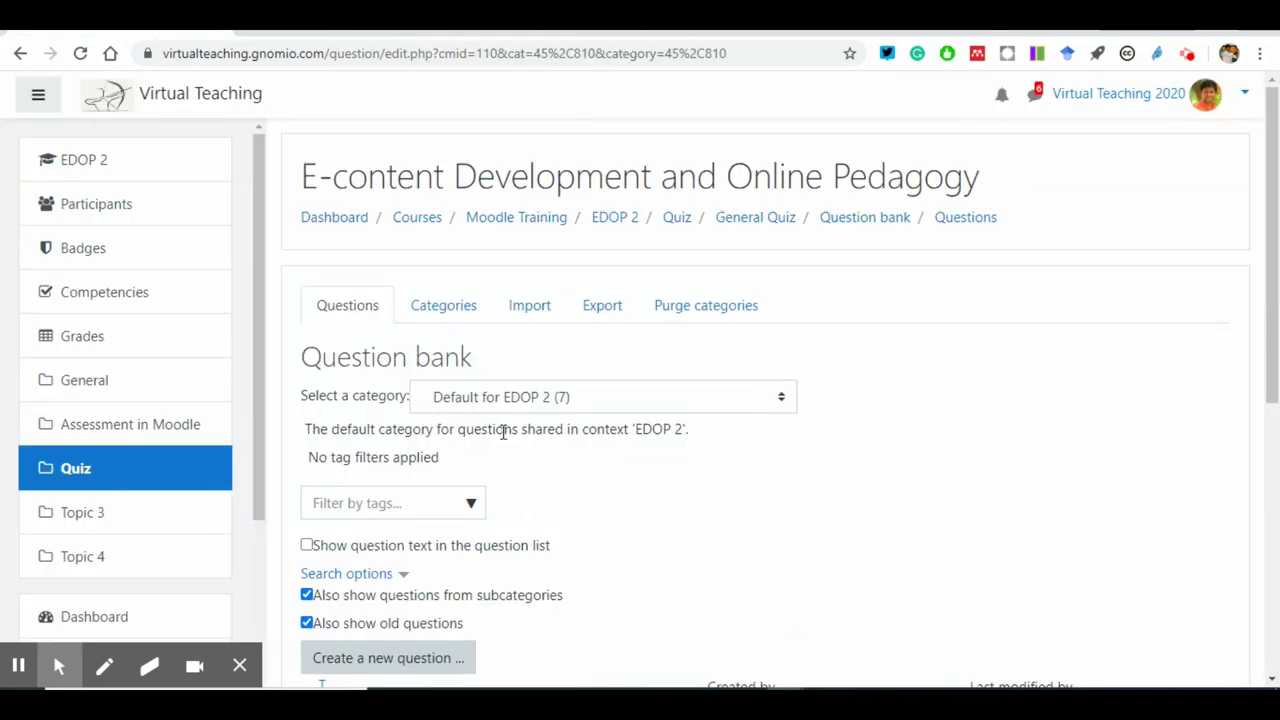
# Step: Add the tag PARV to the first question about the education section of a resume and save it
pyautogui.scroll(-3, 503, 428)
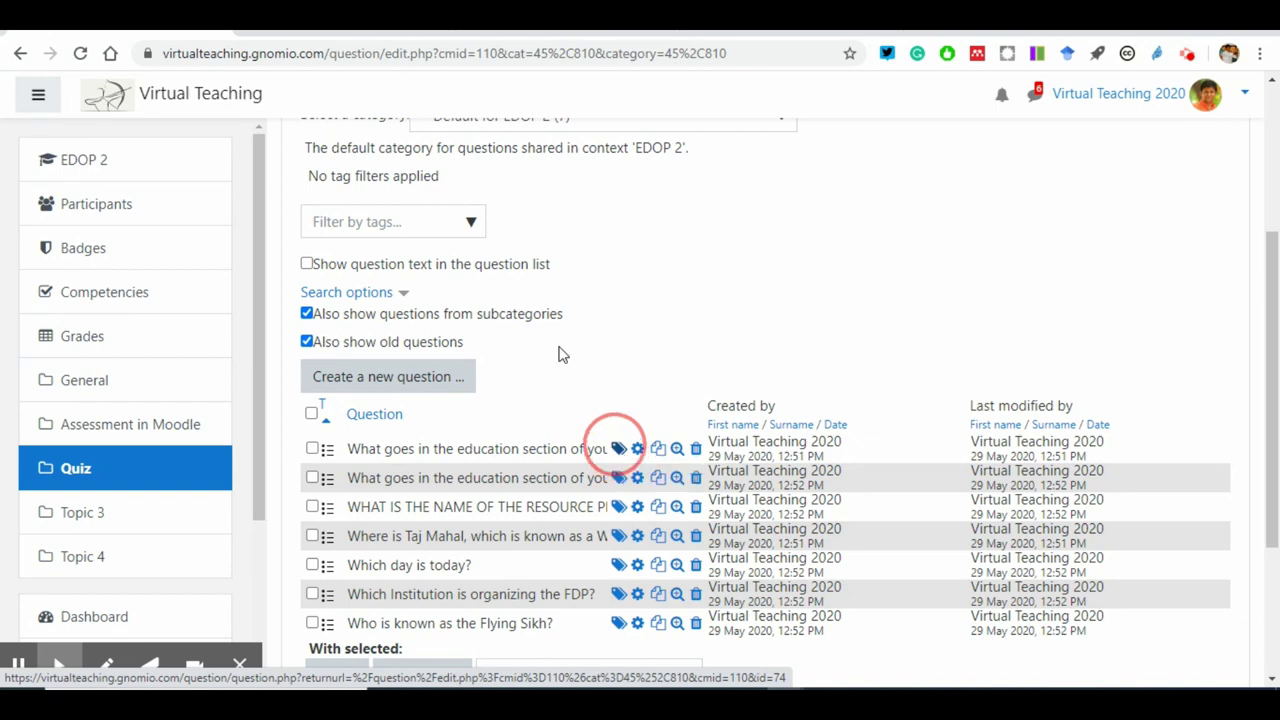
pyautogui.click(621, 452)
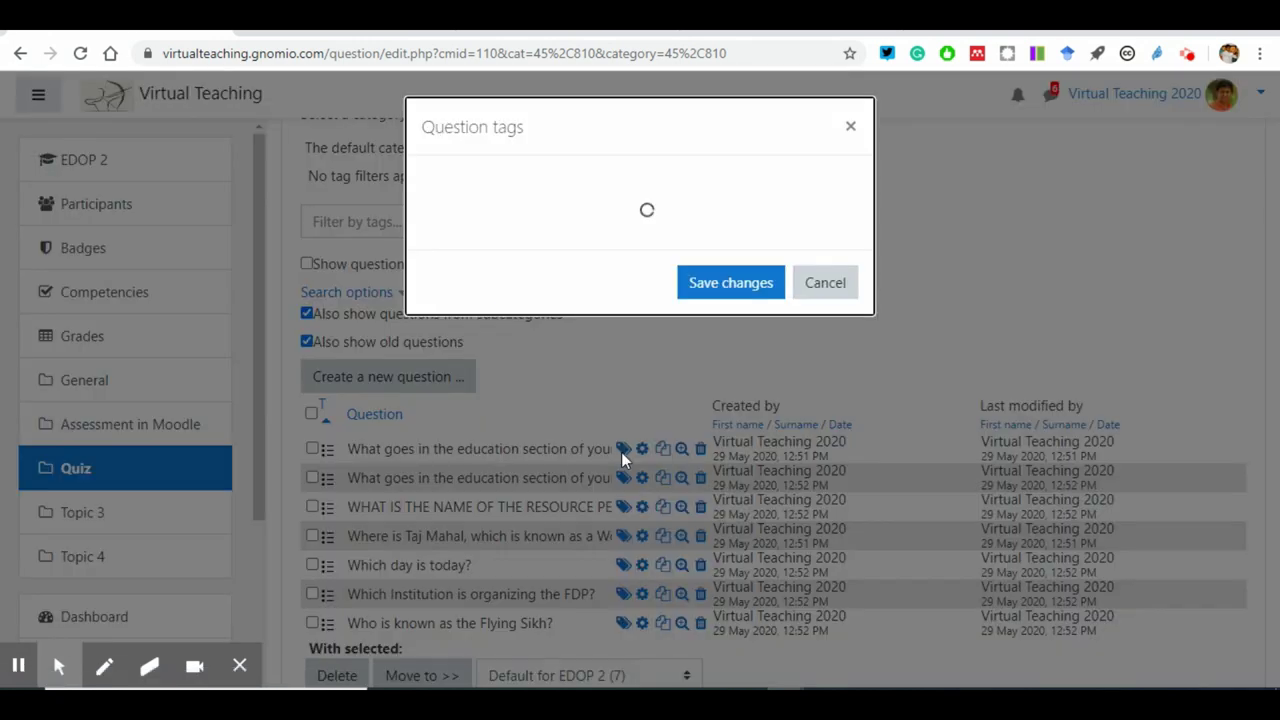
pyautogui.click(608, 401)
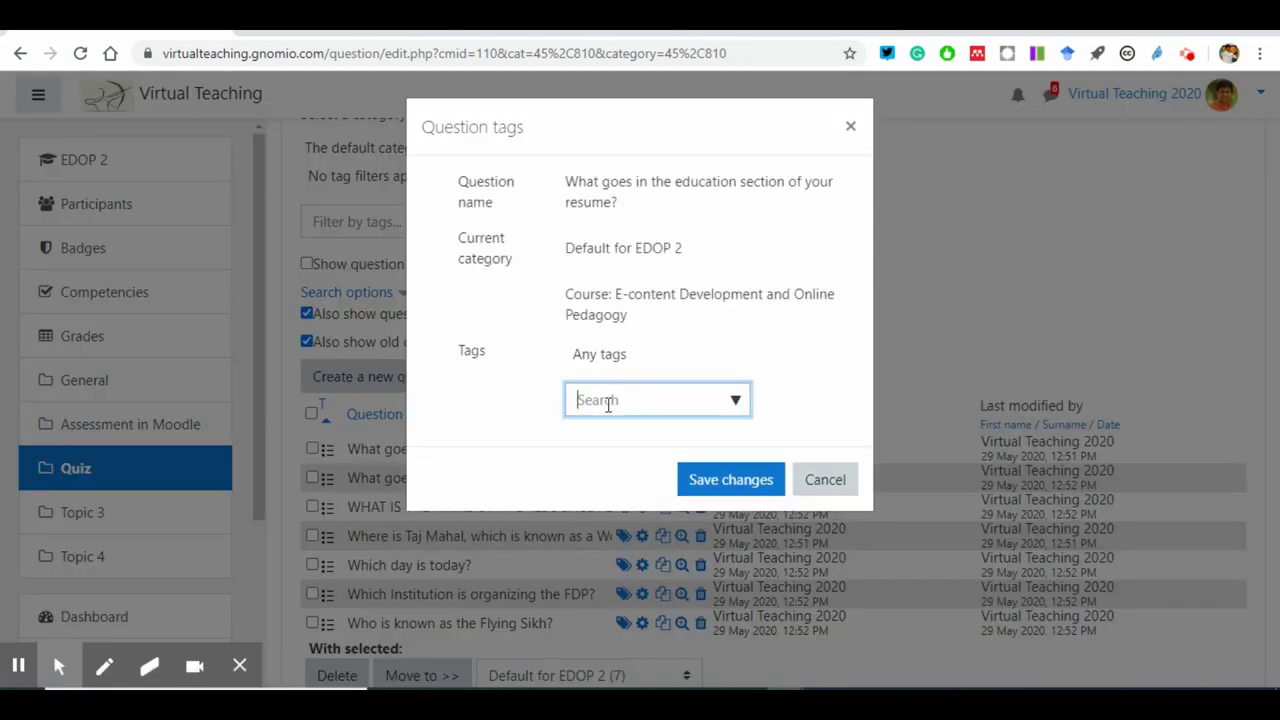
pyautogui.write('PARV')
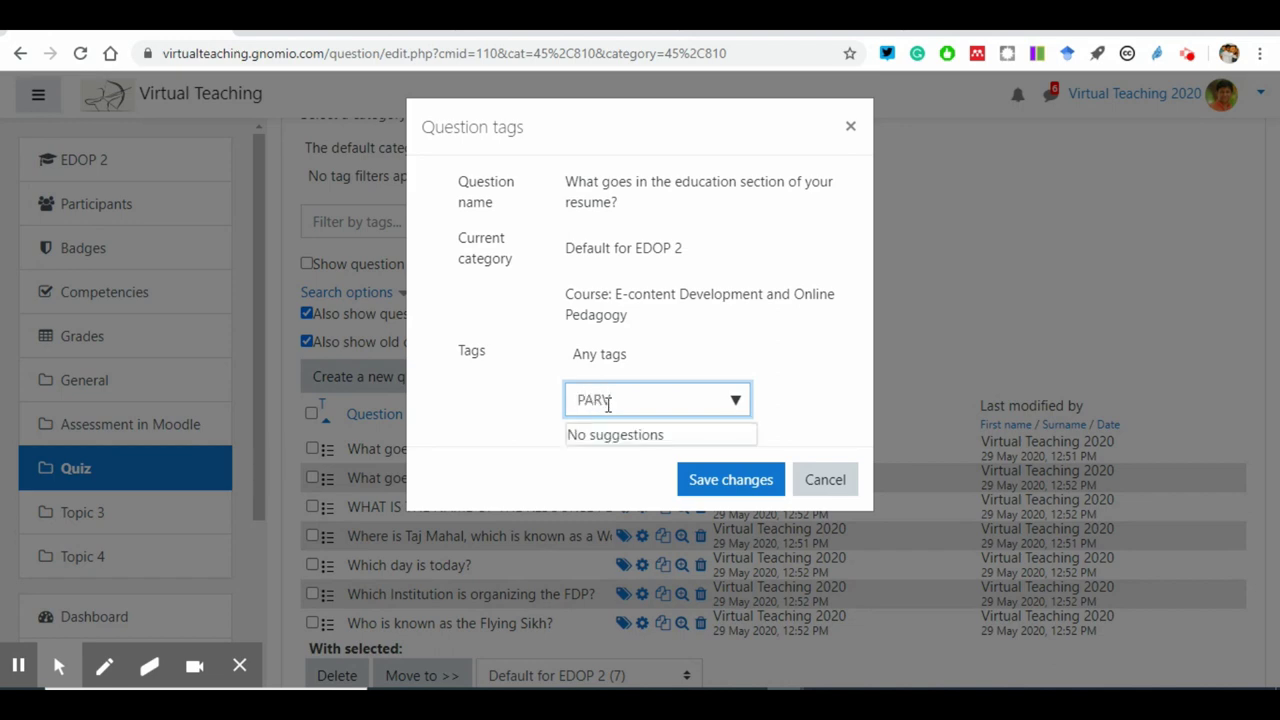
pyautogui.click(718, 481)
pyautogui.click(718, 481)
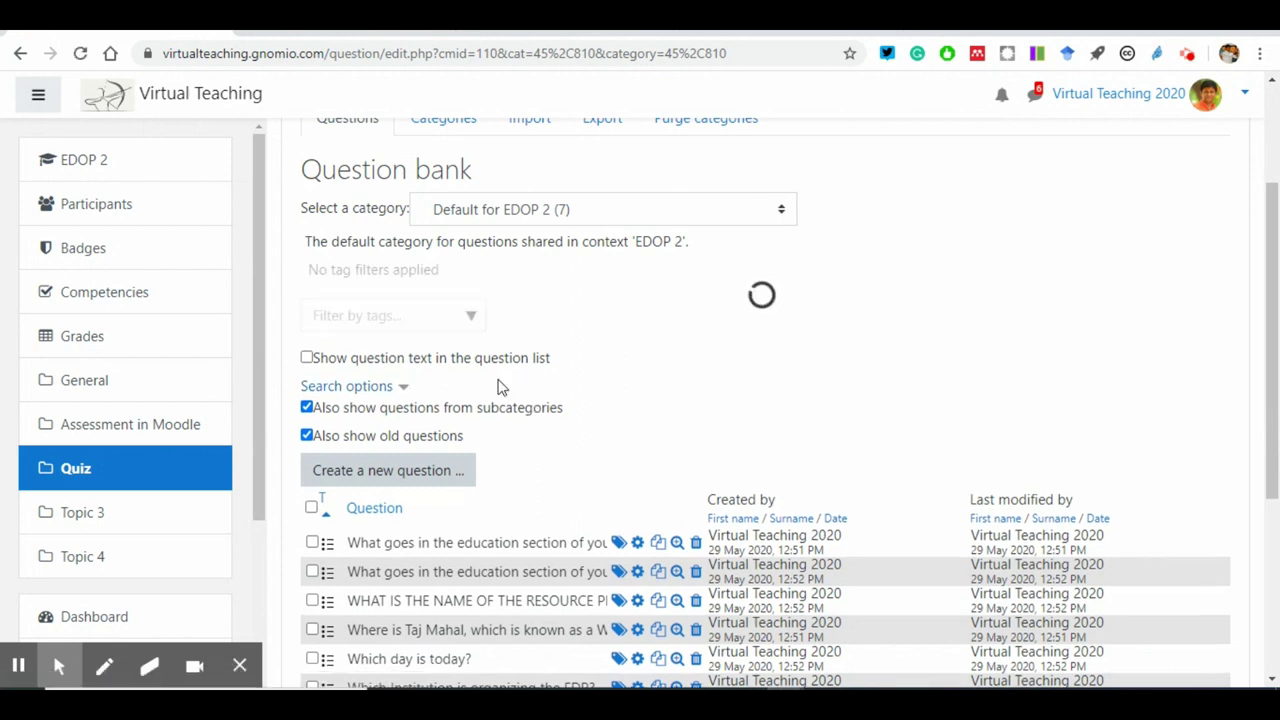
# Step: Filter the question bank list by the tag parv, and clear the tag filter again
pyautogui.click(405, 317)
pyautogui.write('PA')
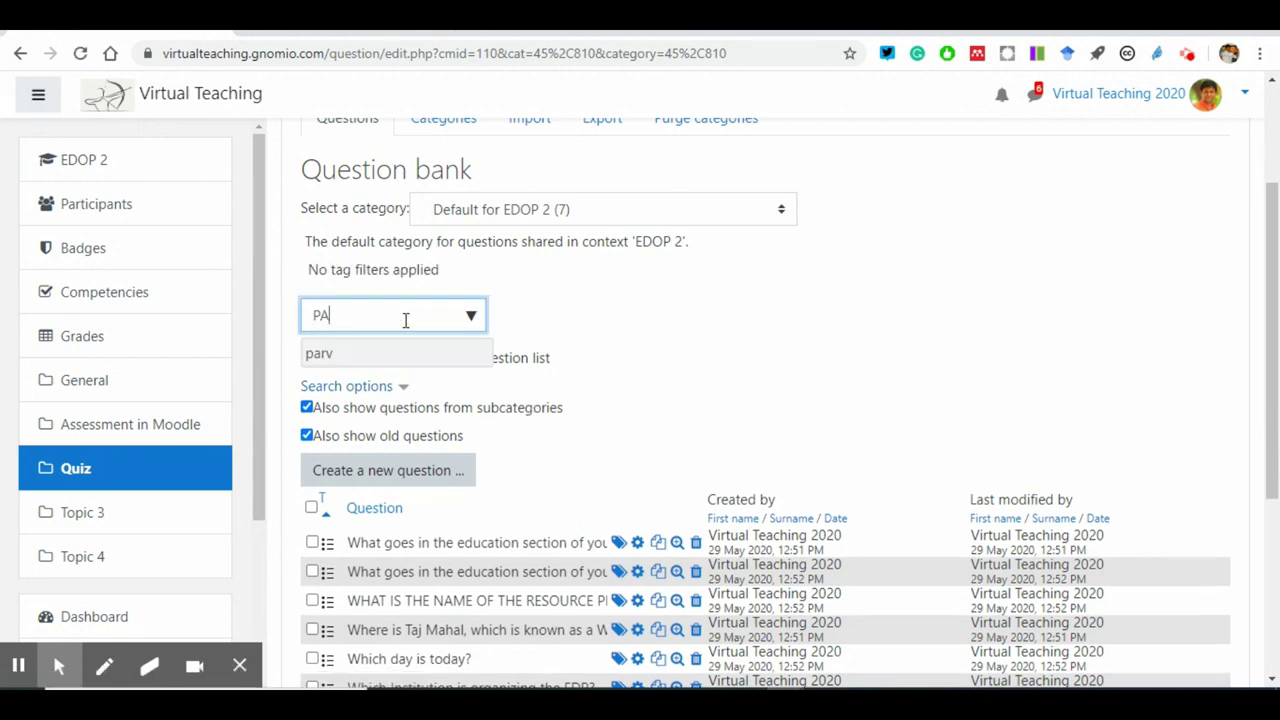
pyautogui.write('RV')
pyautogui.press('Return')
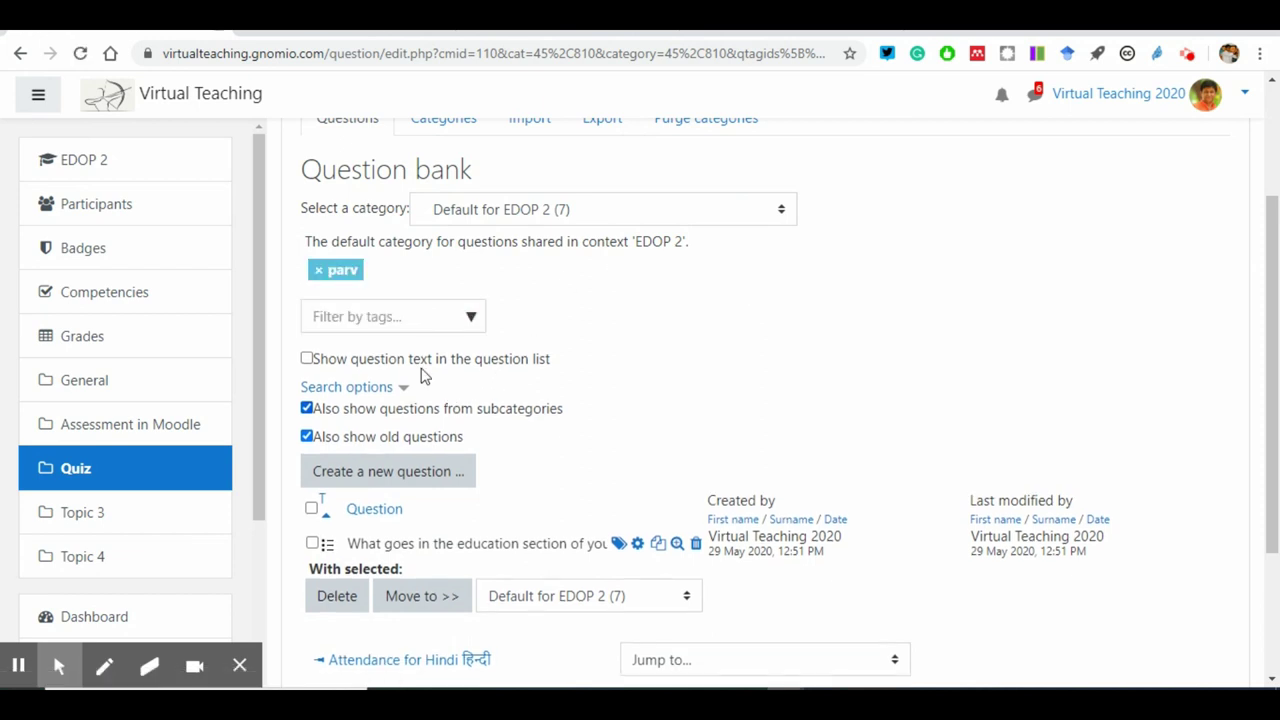
pyautogui.click(319, 270)
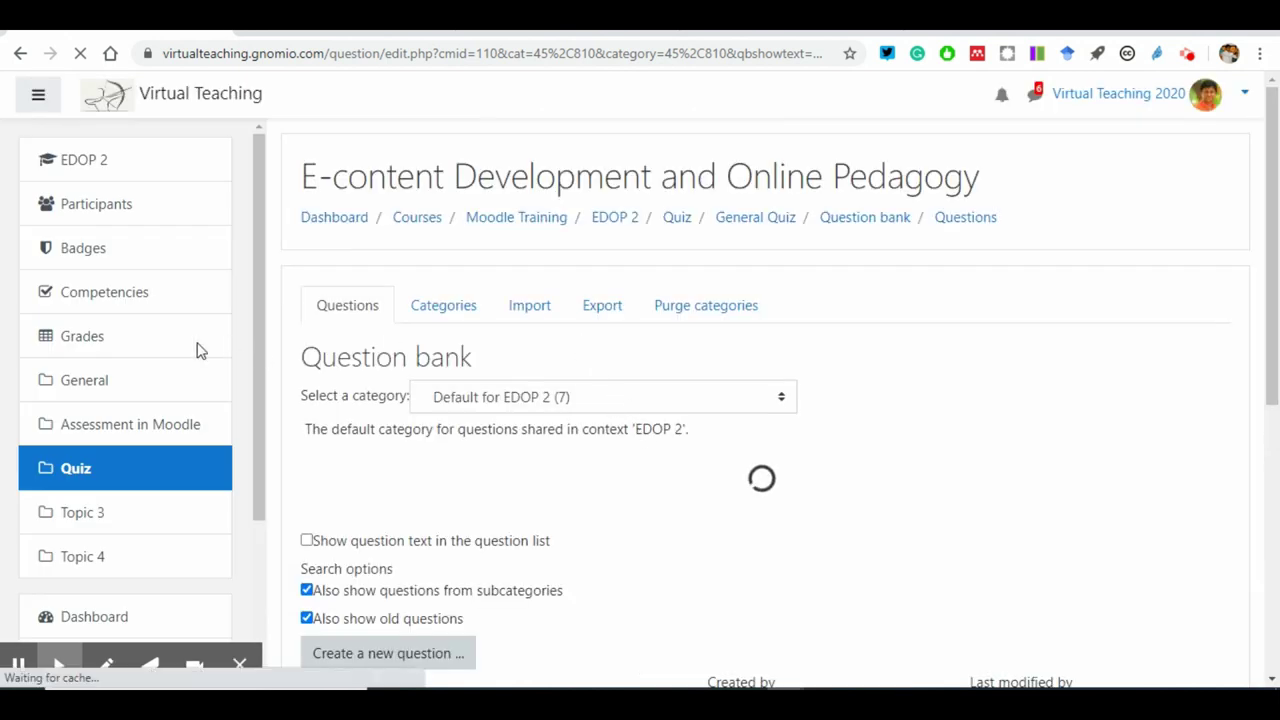
# Step: Open General Quiz from the course's Quiz section and review its attempts, closing time, time limit and grading method
pyautogui.click(100, 480)
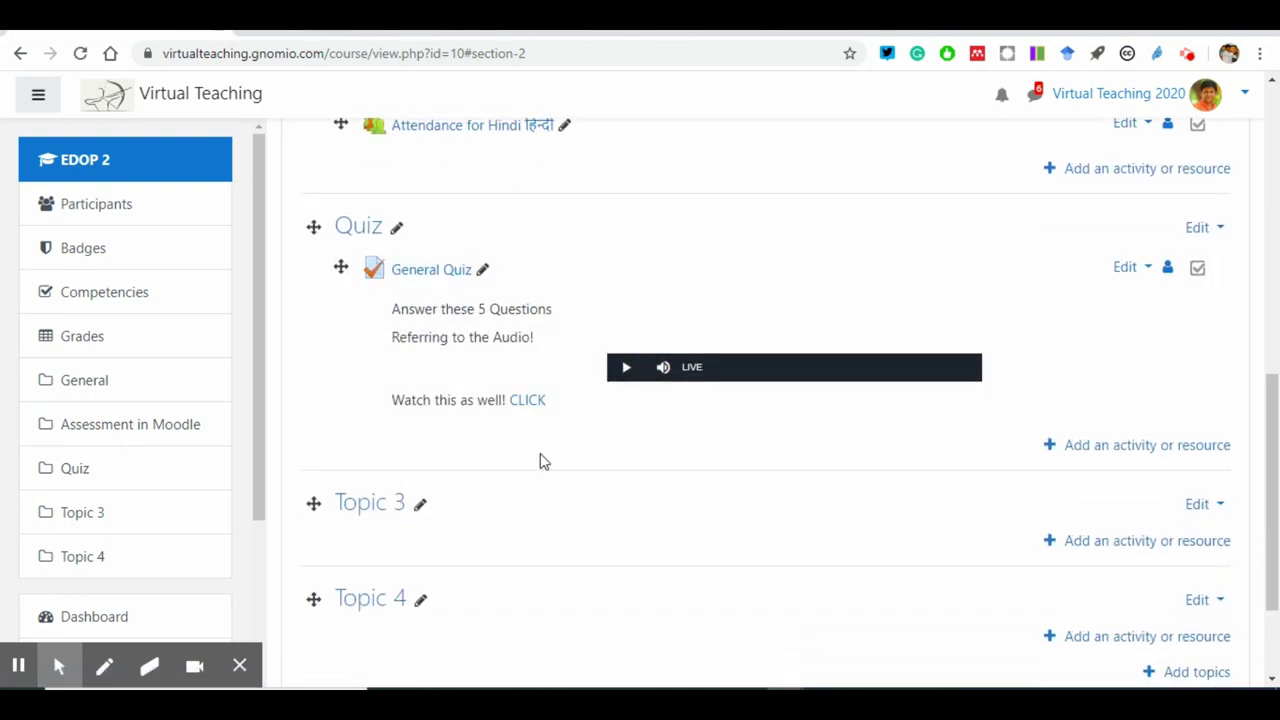
pyautogui.click(447, 278)
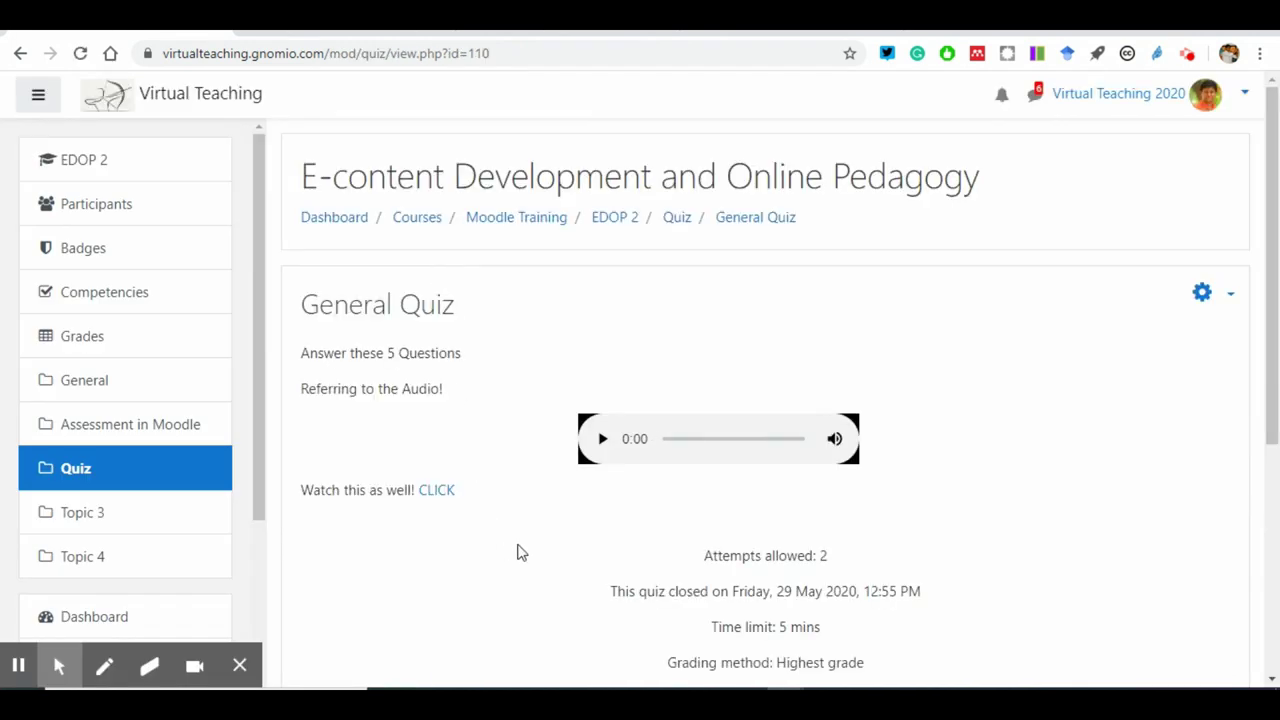
pyautogui.scroll(-1, 515, 520)
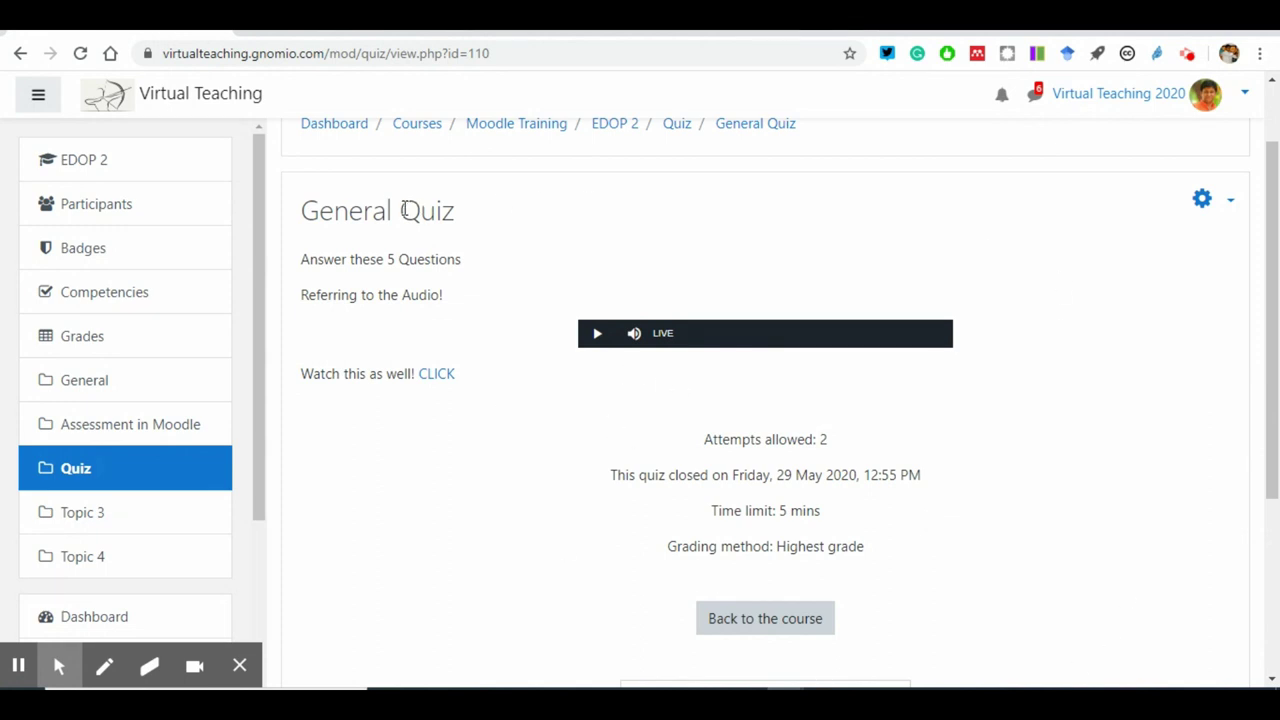
pyautogui.click(789, 551)
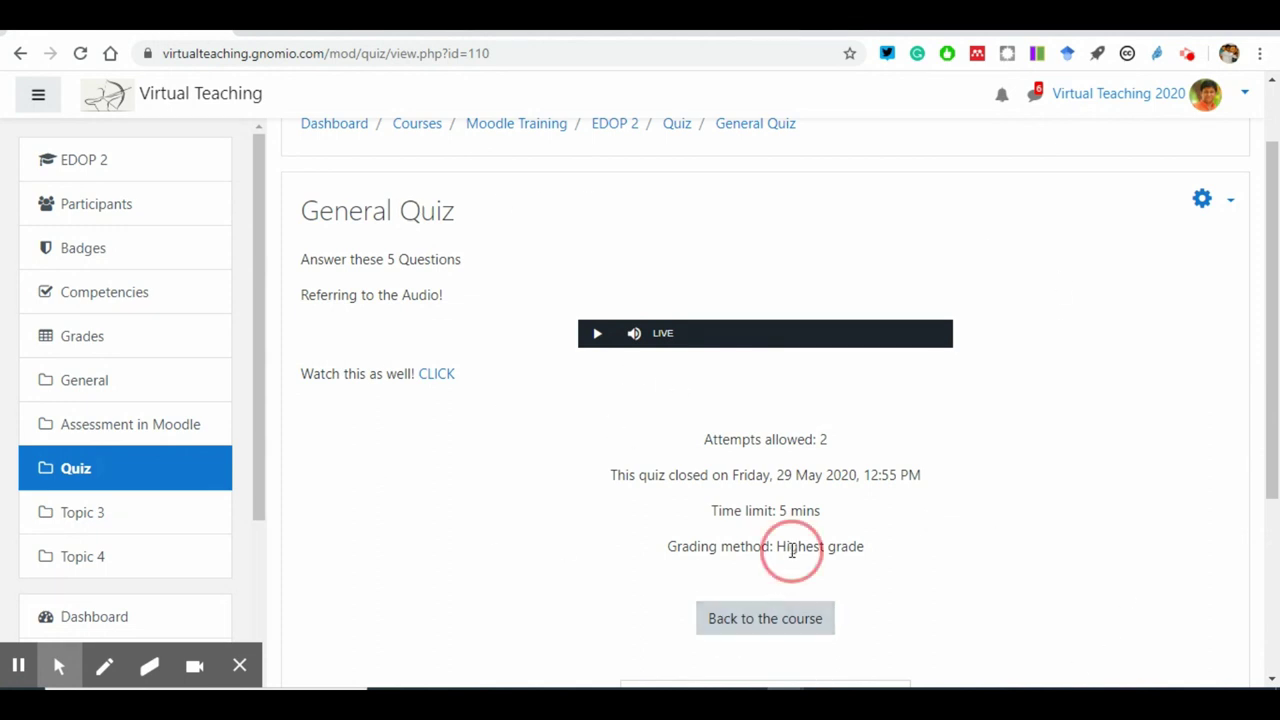
pyautogui.scroll(-2, 750, 530)
pyautogui.scroll(3, 749, 534)
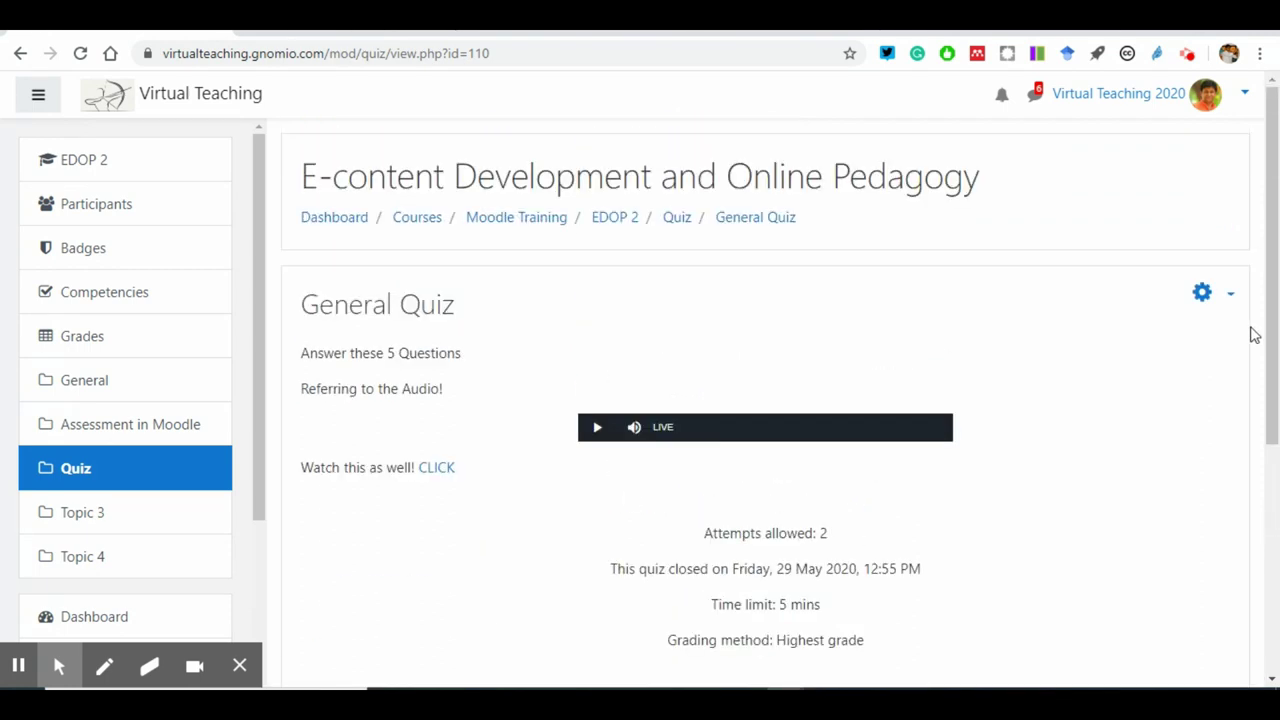
# Step: Look through General Quiz's administration options and open the quiz's question editing page
pyautogui.click(1233, 297)
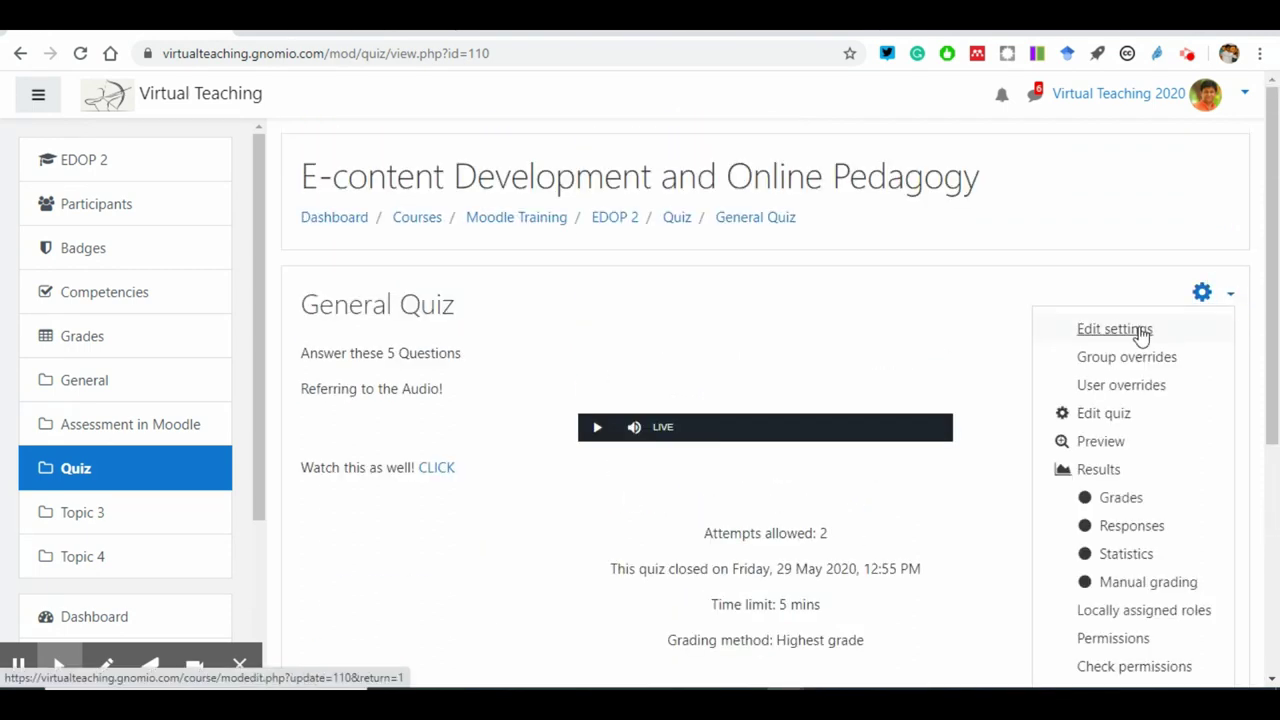
pyautogui.scroll(-1, 1125, 340)
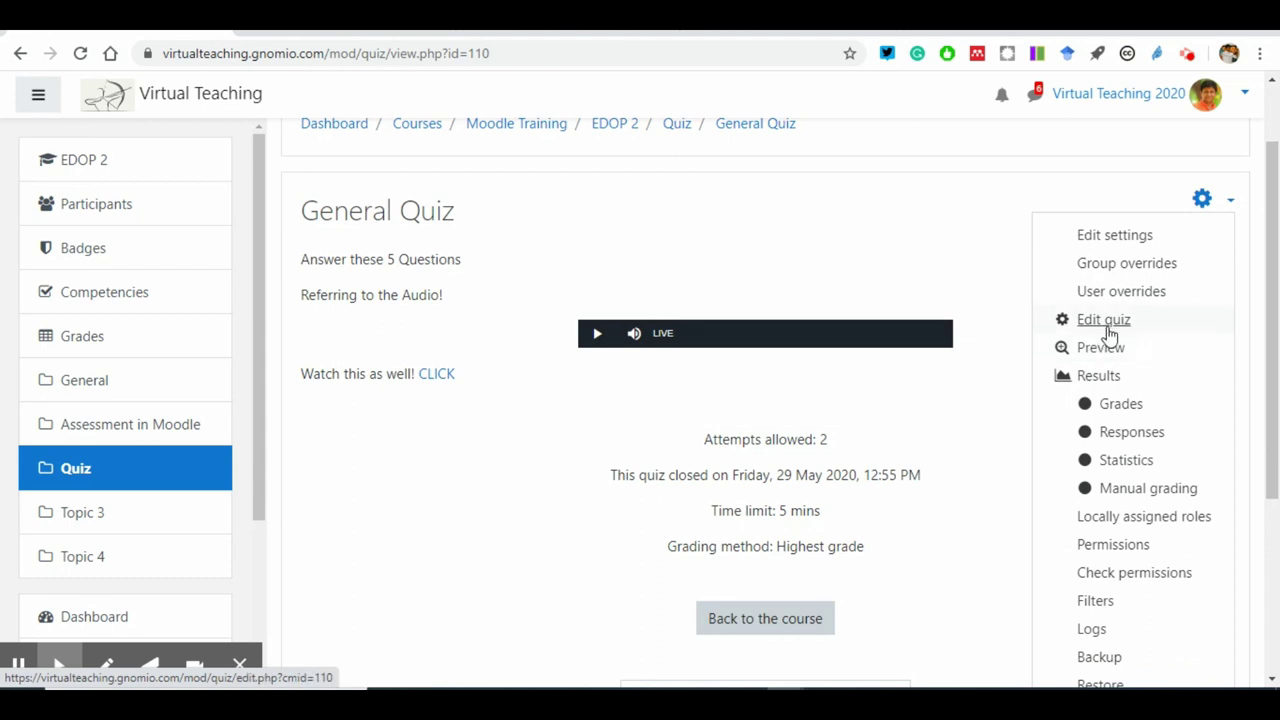
pyautogui.scroll(-2, 1109, 330)
pyautogui.scroll(3, 1077, 517)
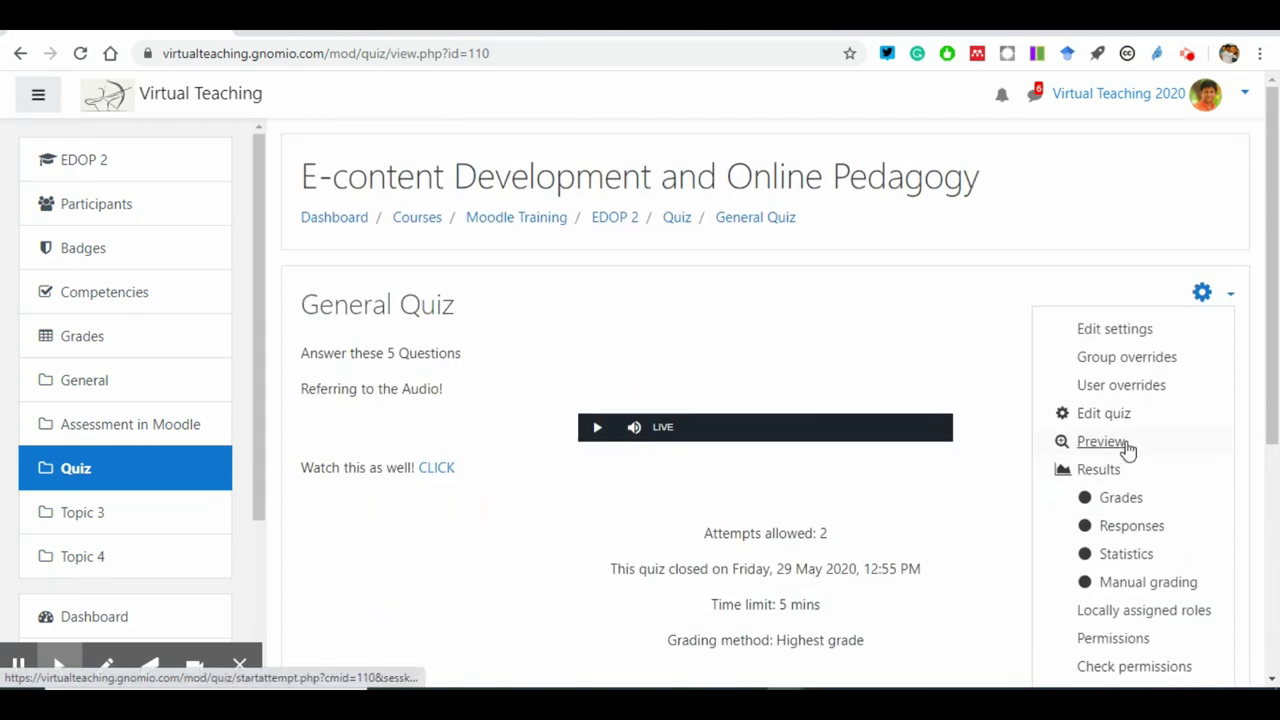
pyautogui.click(1228, 300)
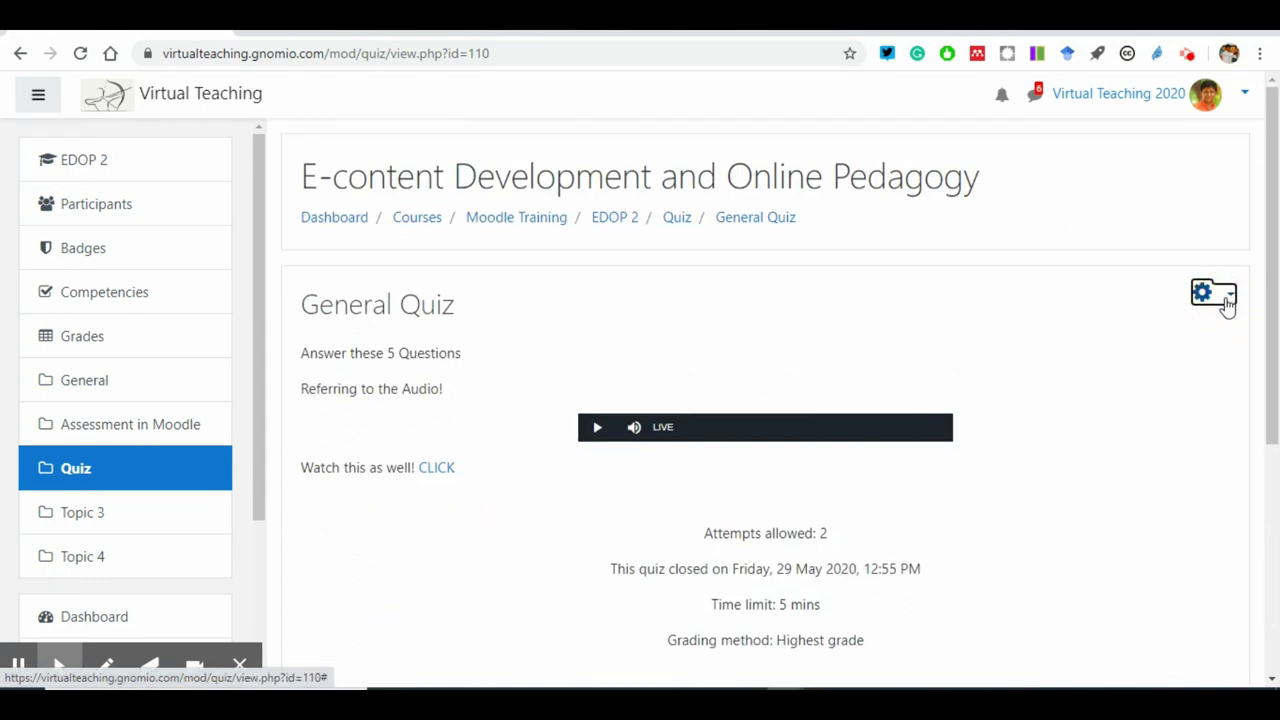
pyautogui.click(1226, 300)
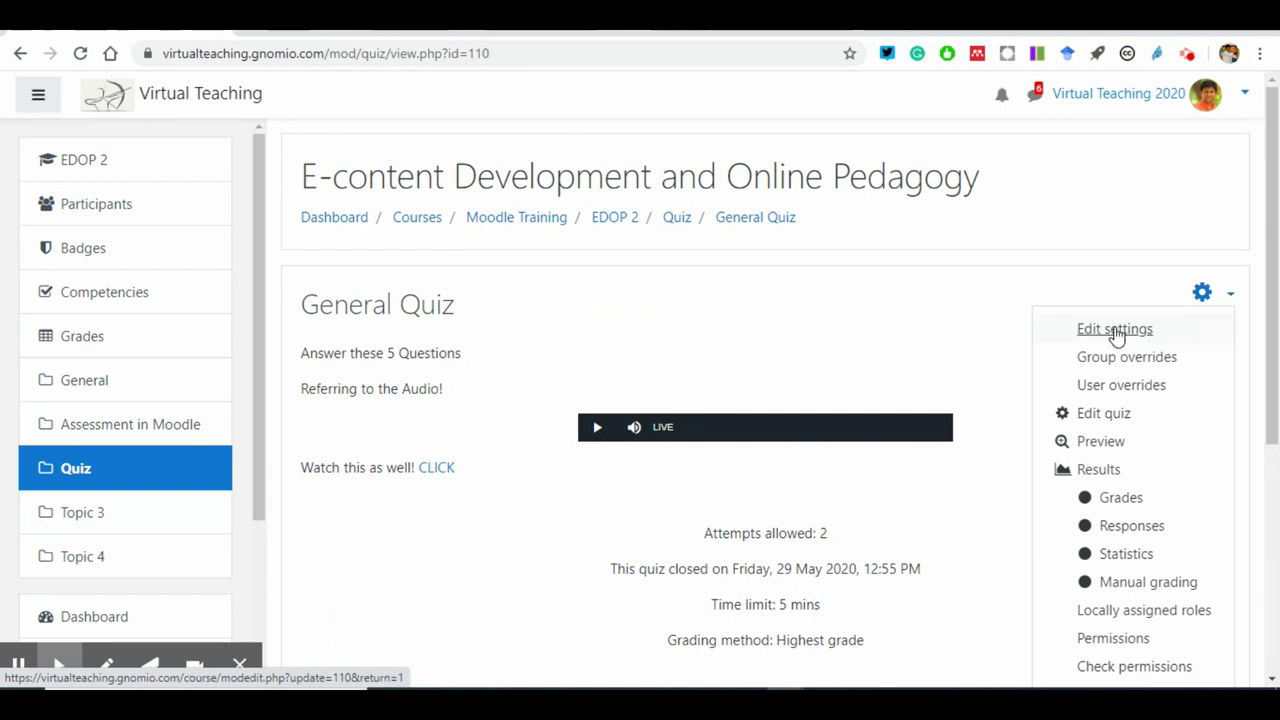
pyautogui.click(1104, 415)
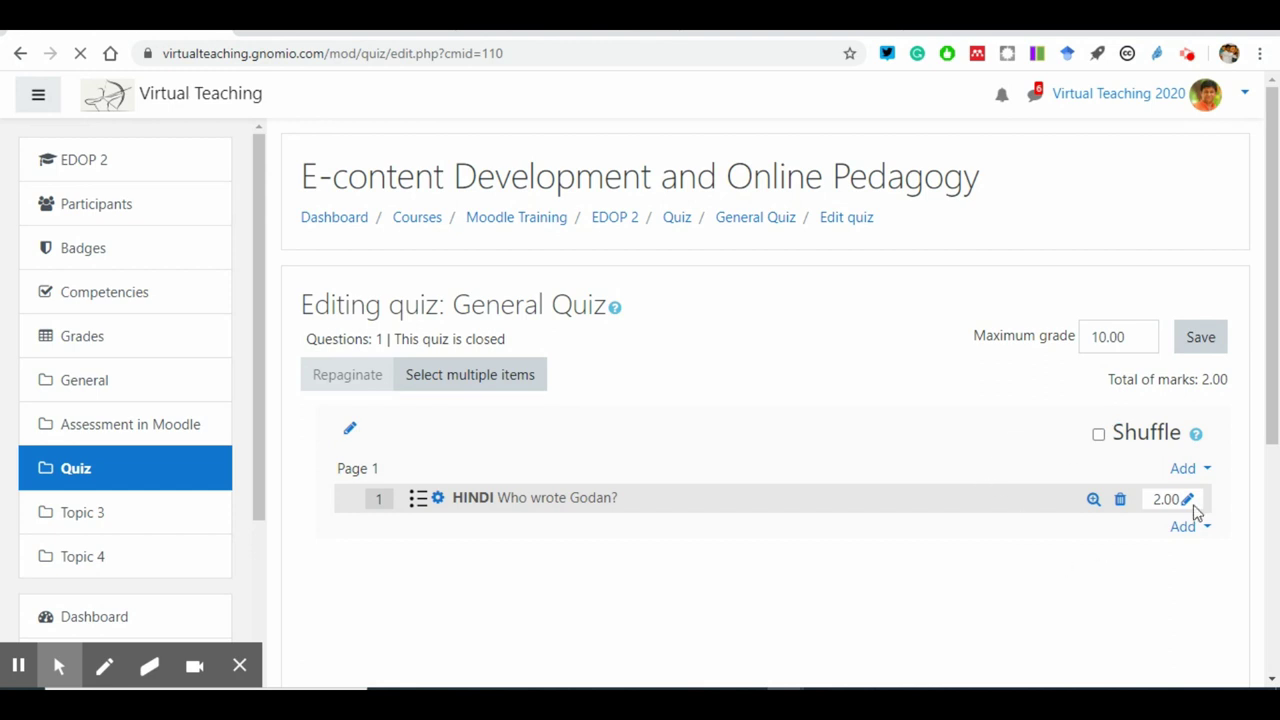
# Step: Add one random question from the Default for EDOP 2 category to the end of the quiz, and remove it again
pyautogui.click(1190, 527)
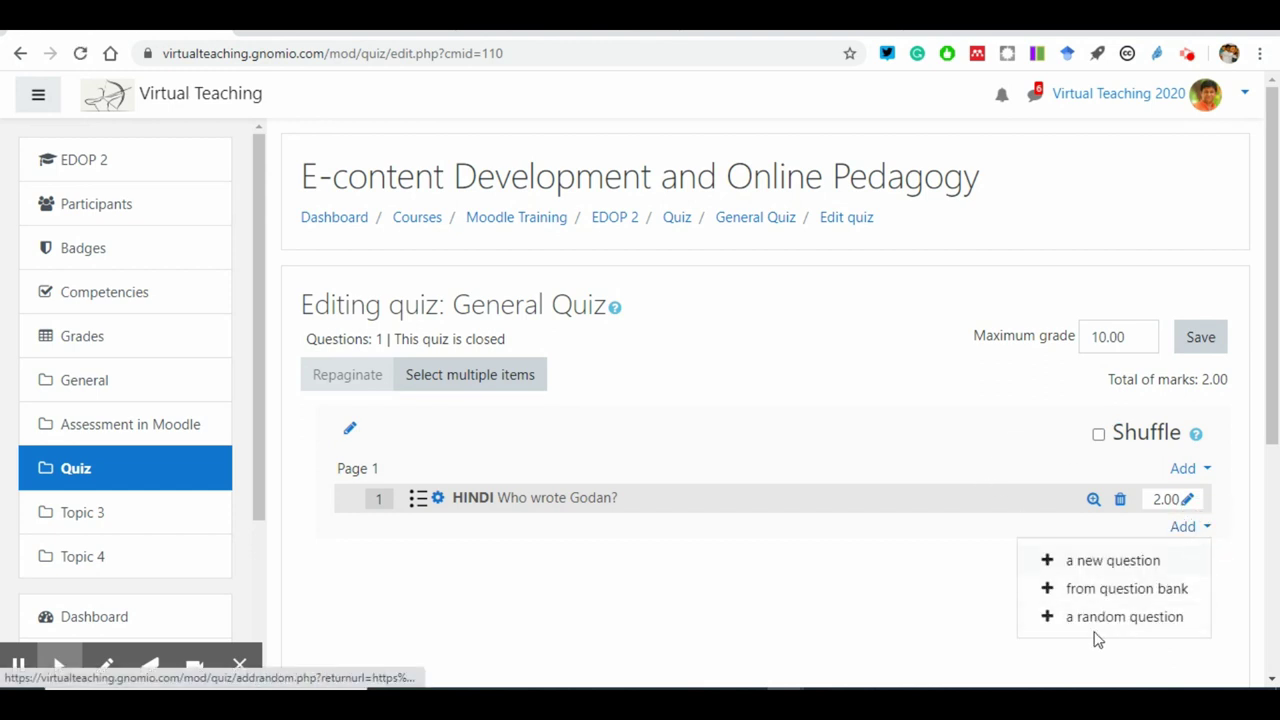
pyautogui.click(1090, 618)
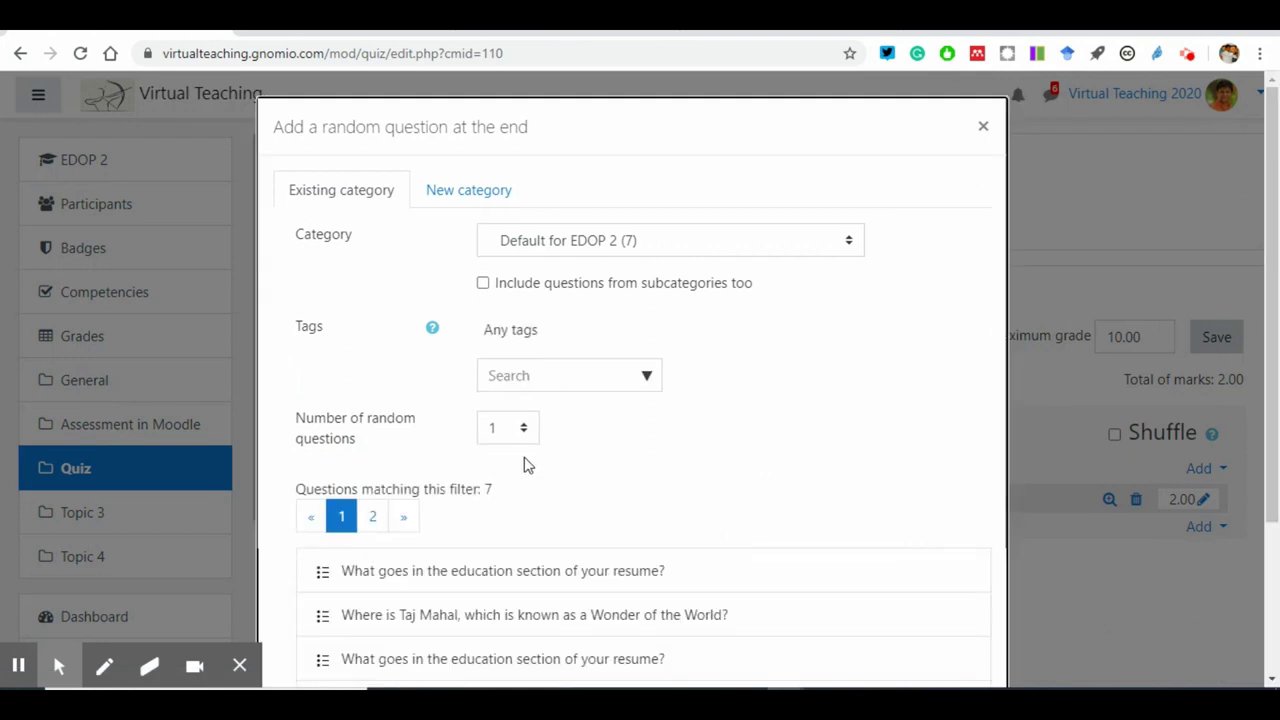
pyautogui.scroll(-2, 595, 342)
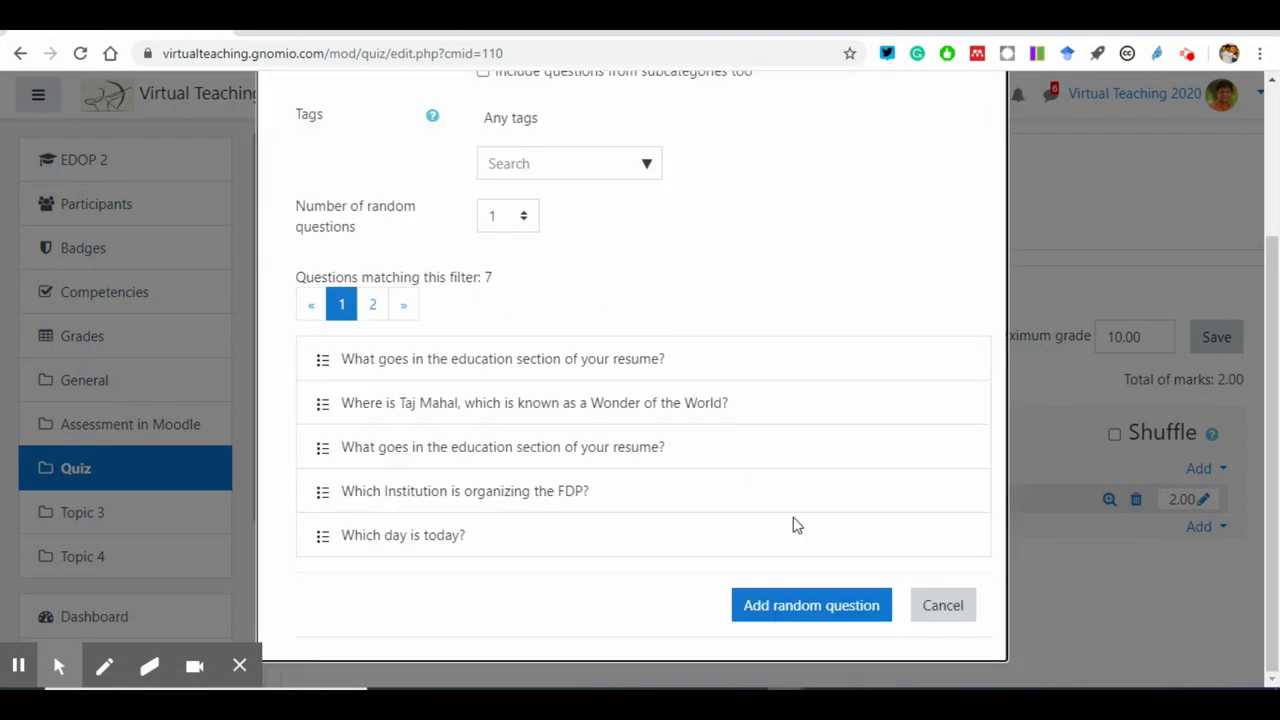
pyautogui.click(804, 611)
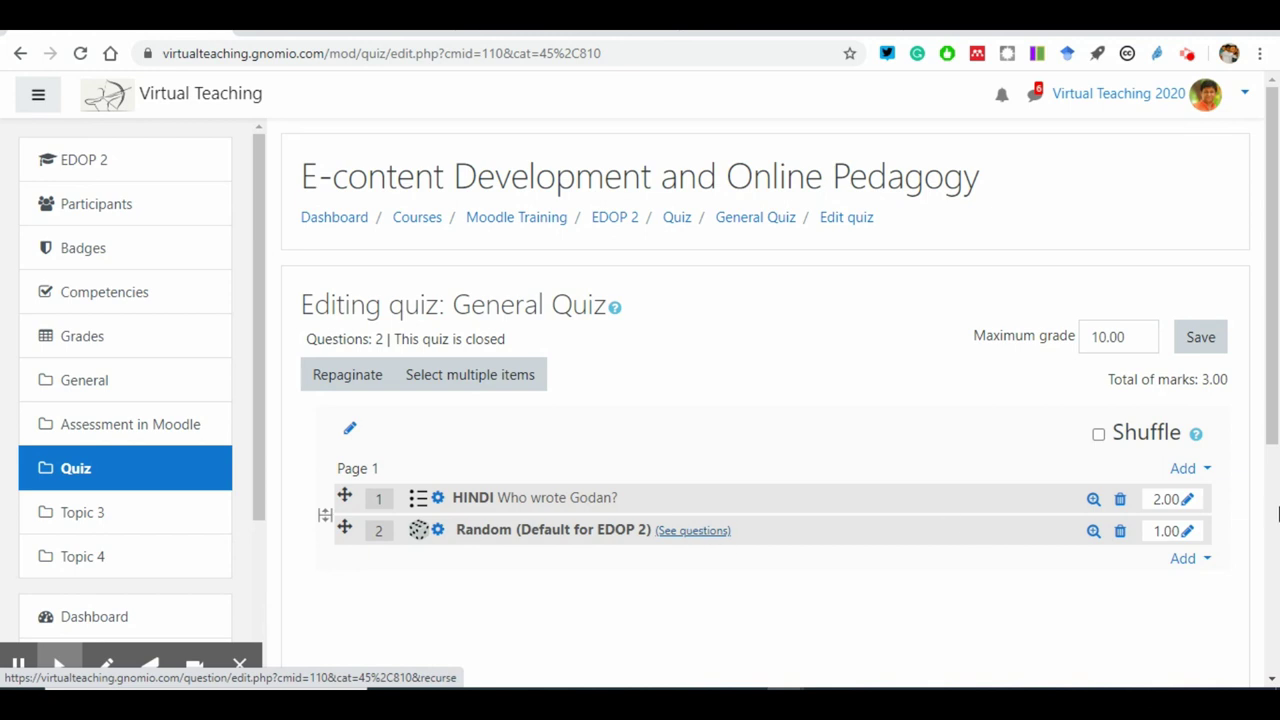
pyautogui.click(1120, 531)
pyautogui.click(550, 475)
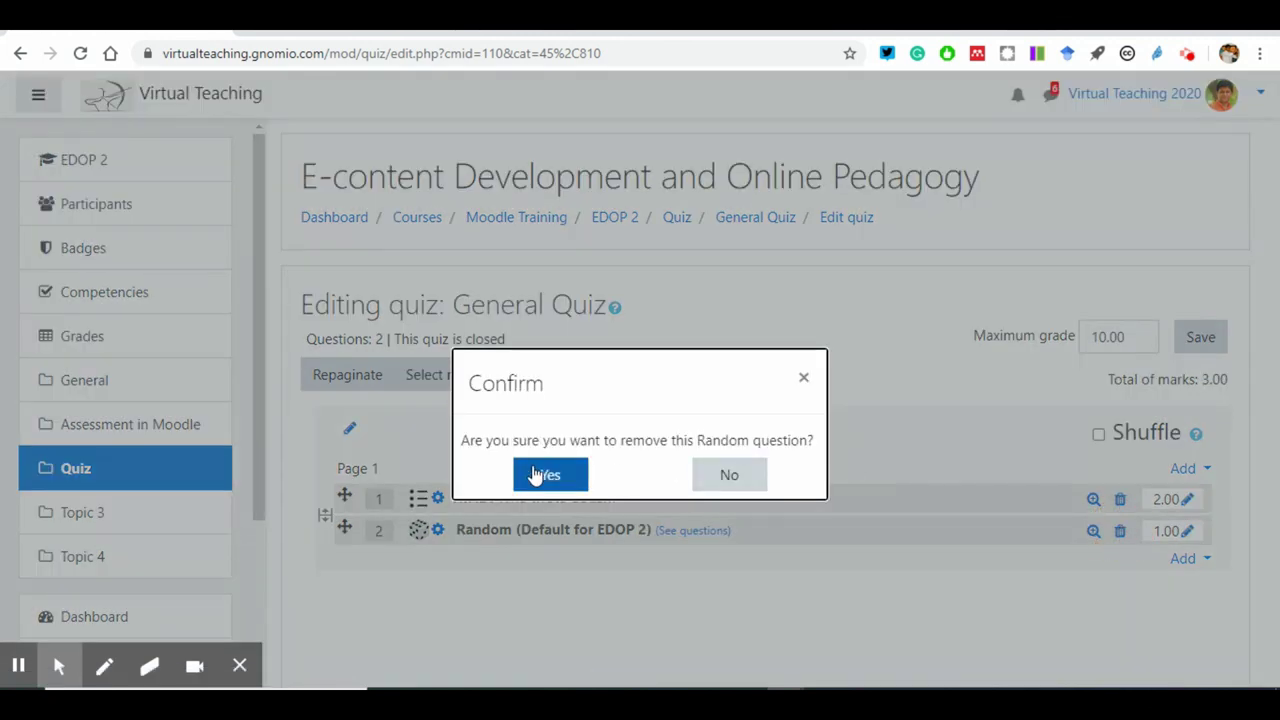
# Step: View the question types offered for a new question and the question bank's list of existing questions, without adding any
pyautogui.click(1190, 528)
pyautogui.click(1104, 560)
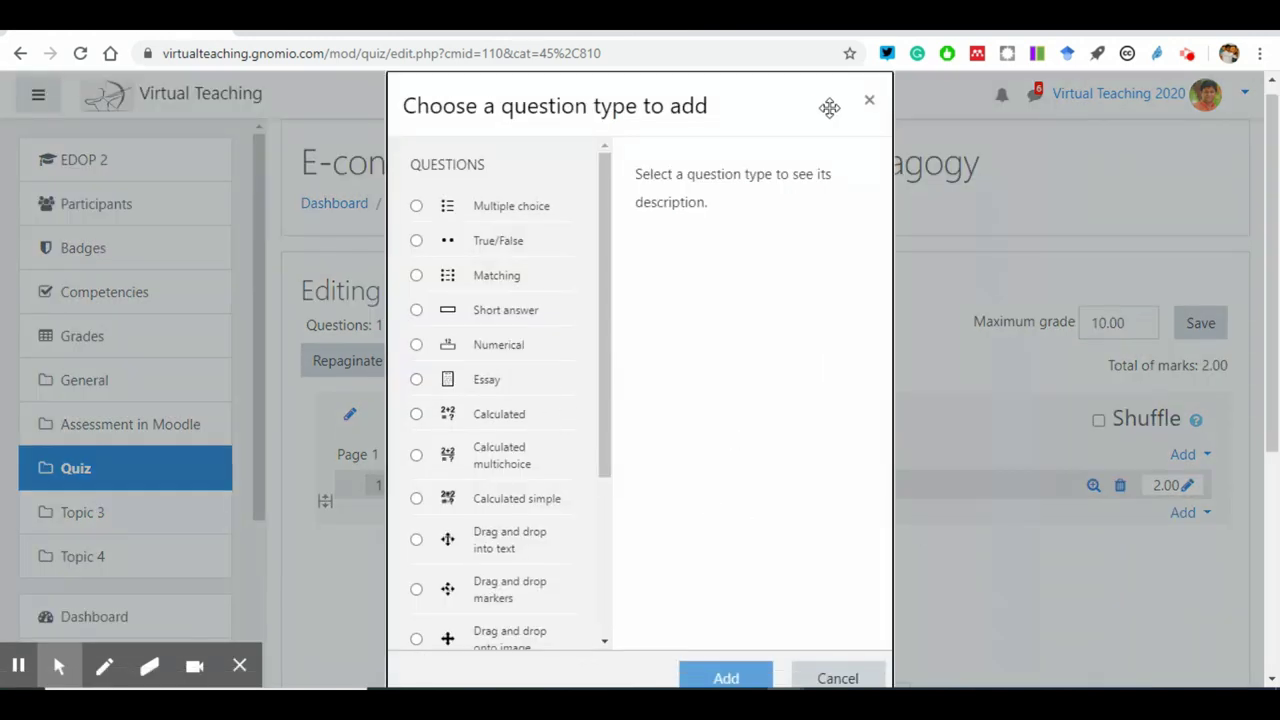
pyautogui.click(869, 100)
pyautogui.click(1200, 518)
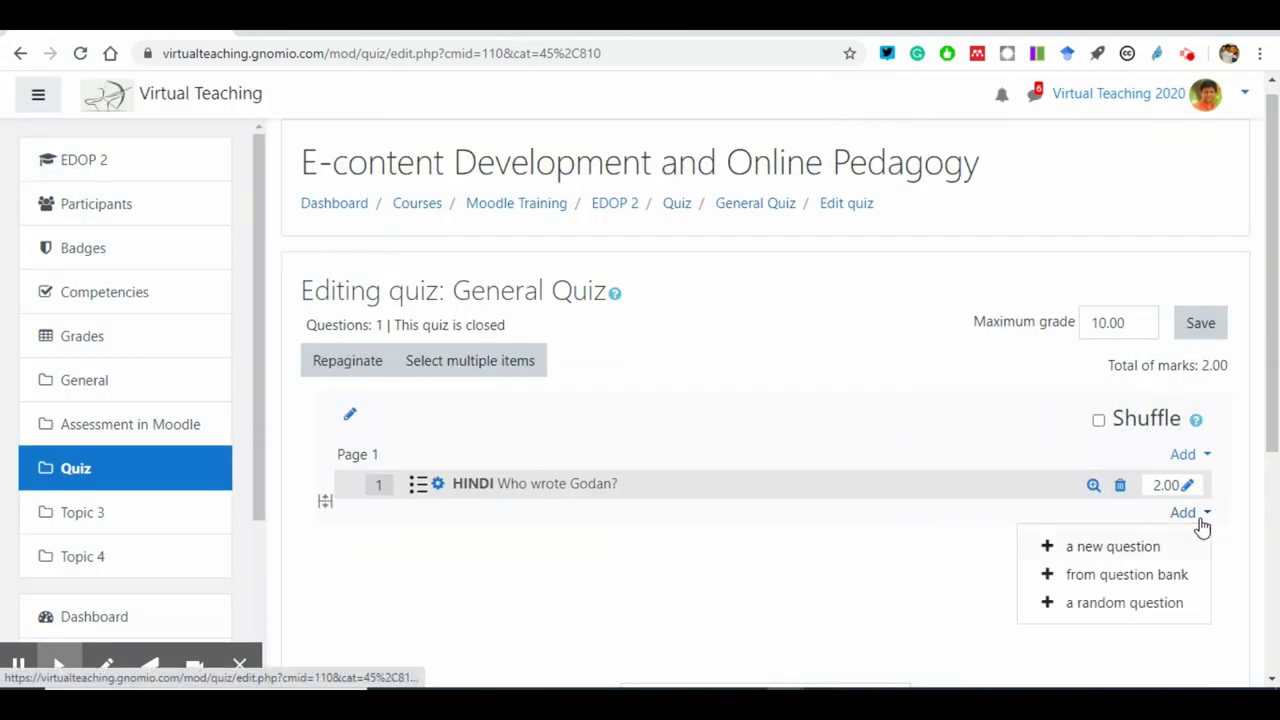
pyautogui.click(1121, 578)
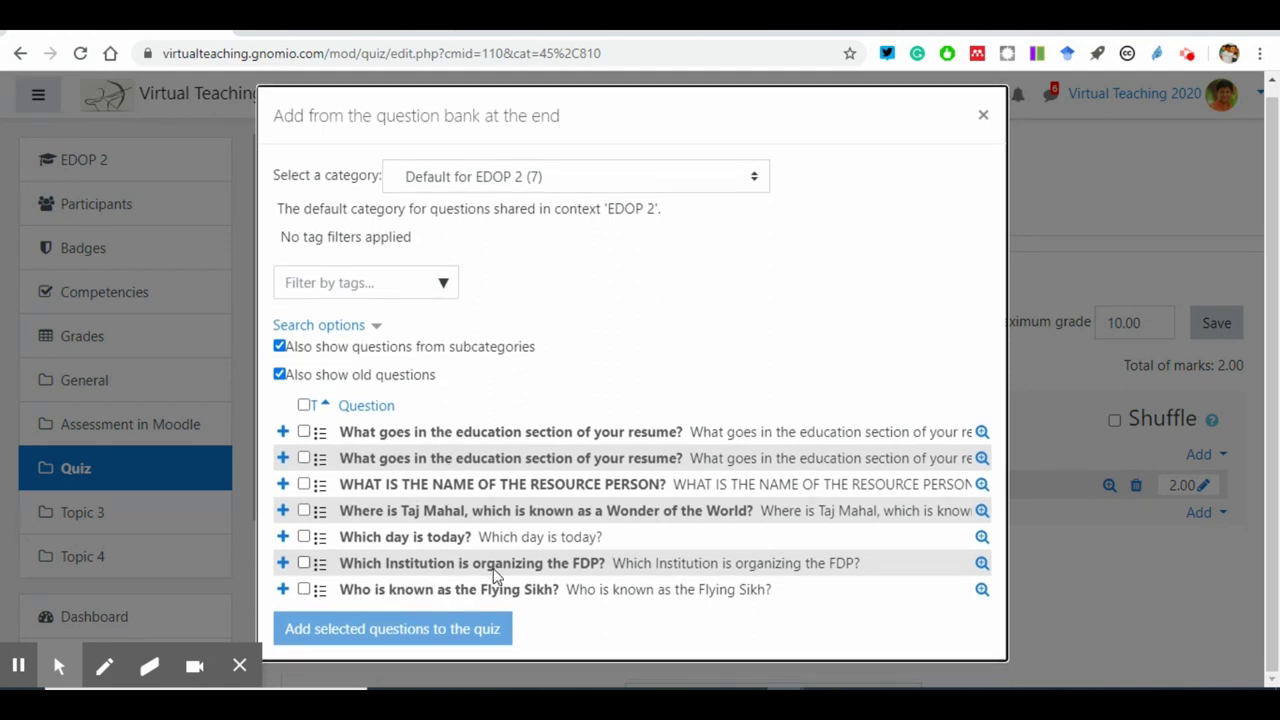
pyautogui.click(975, 120)
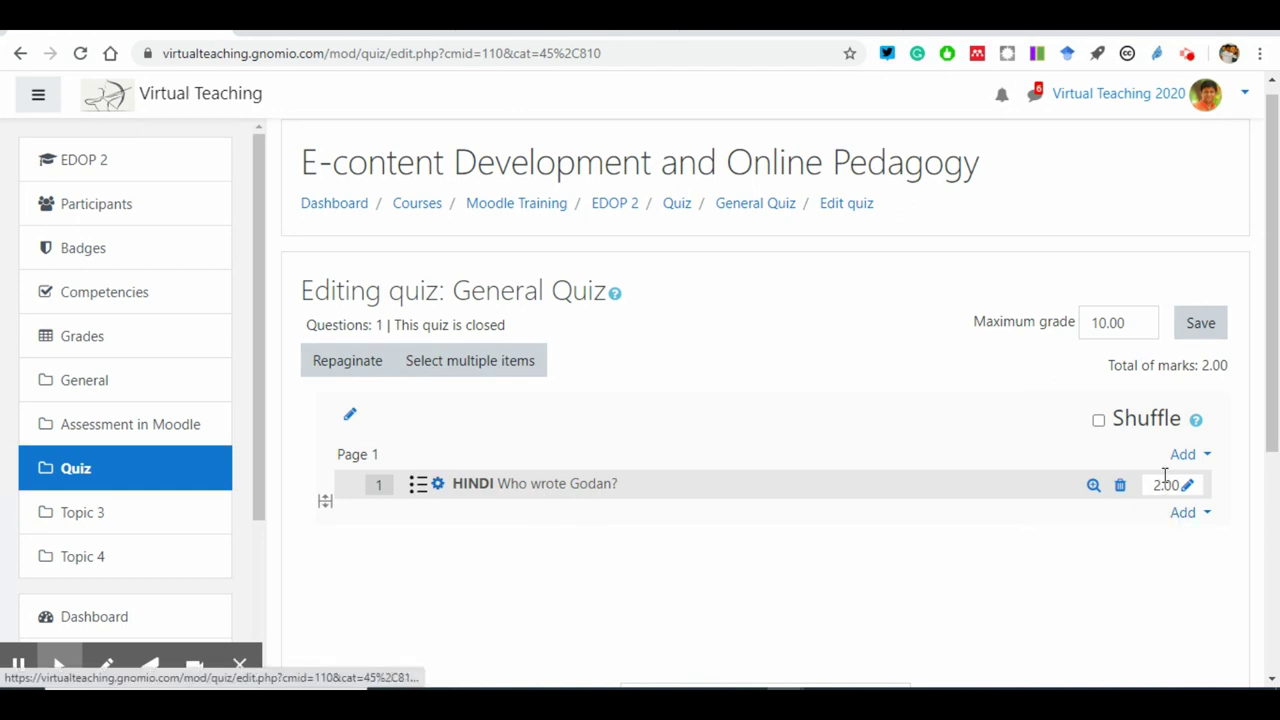
# Step: Add the questions on the Flying Sikh, the institution organizing the FDP and "Which day is today?" from the bank category Default for EDOP 2
pyautogui.click(1190, 512)
pyautogui.click(1125, 580)
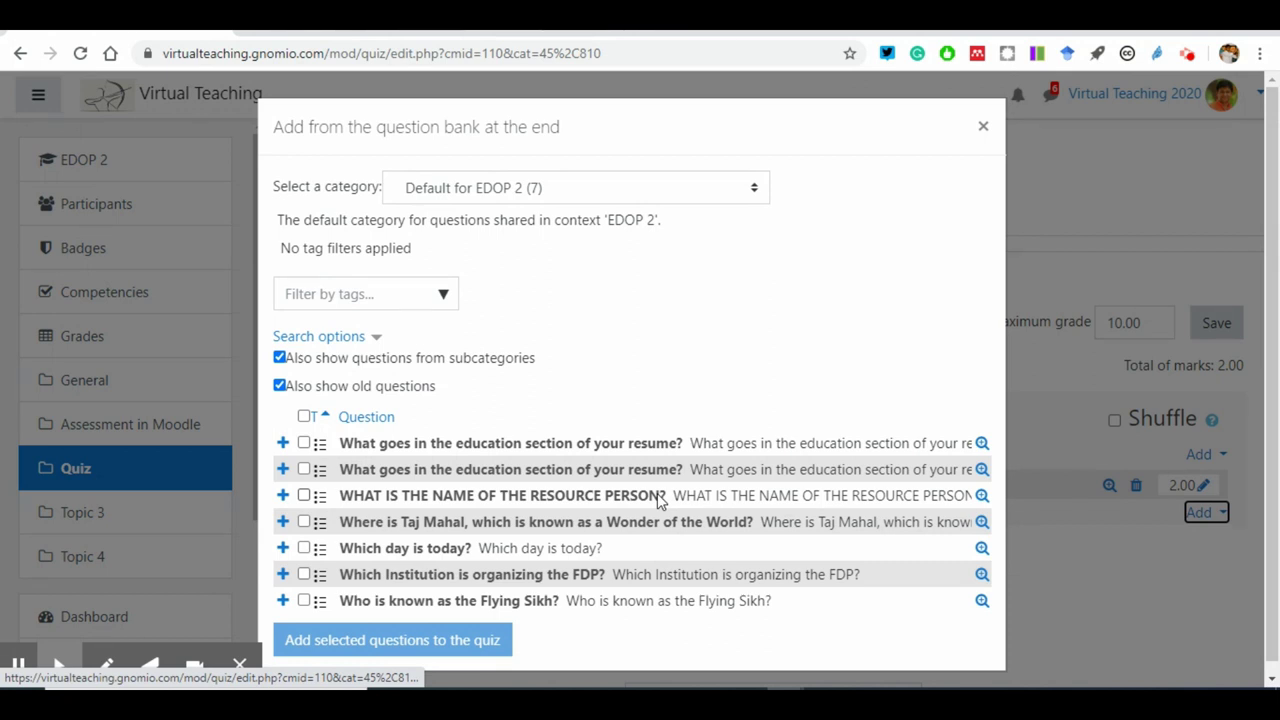
pyautogui.click(533, 195)
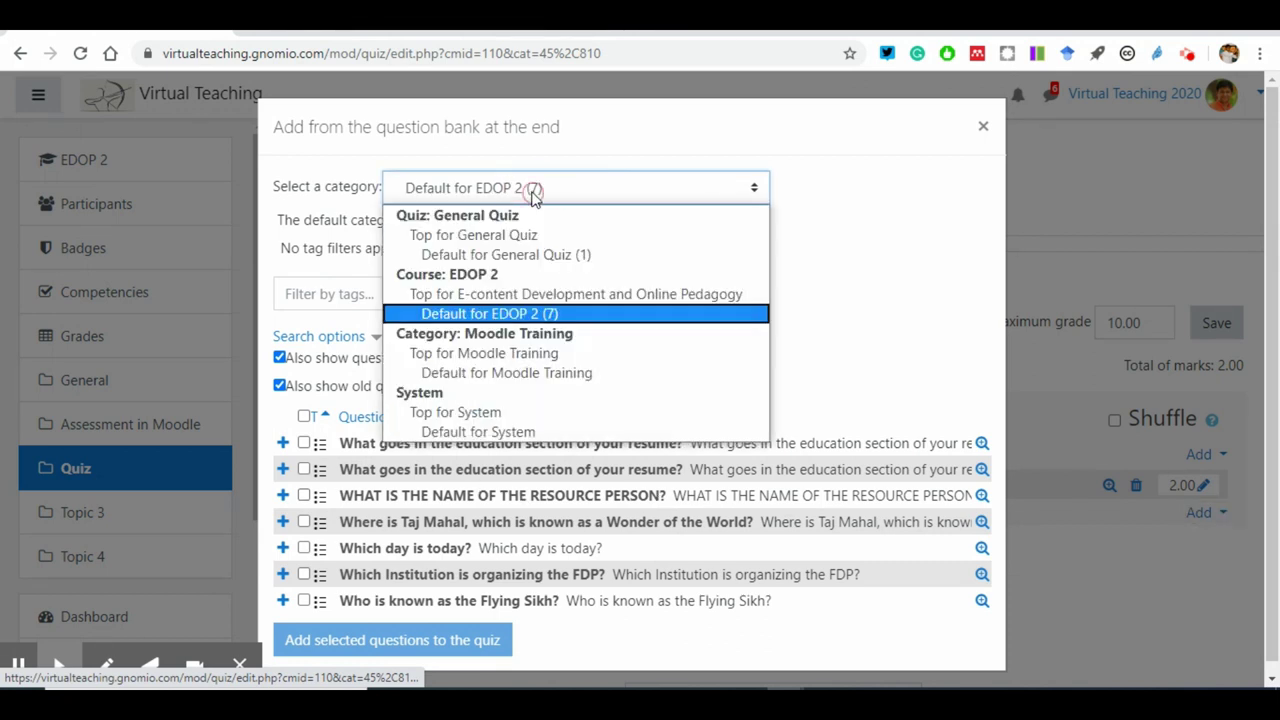
pyautogui.click(517, 255)
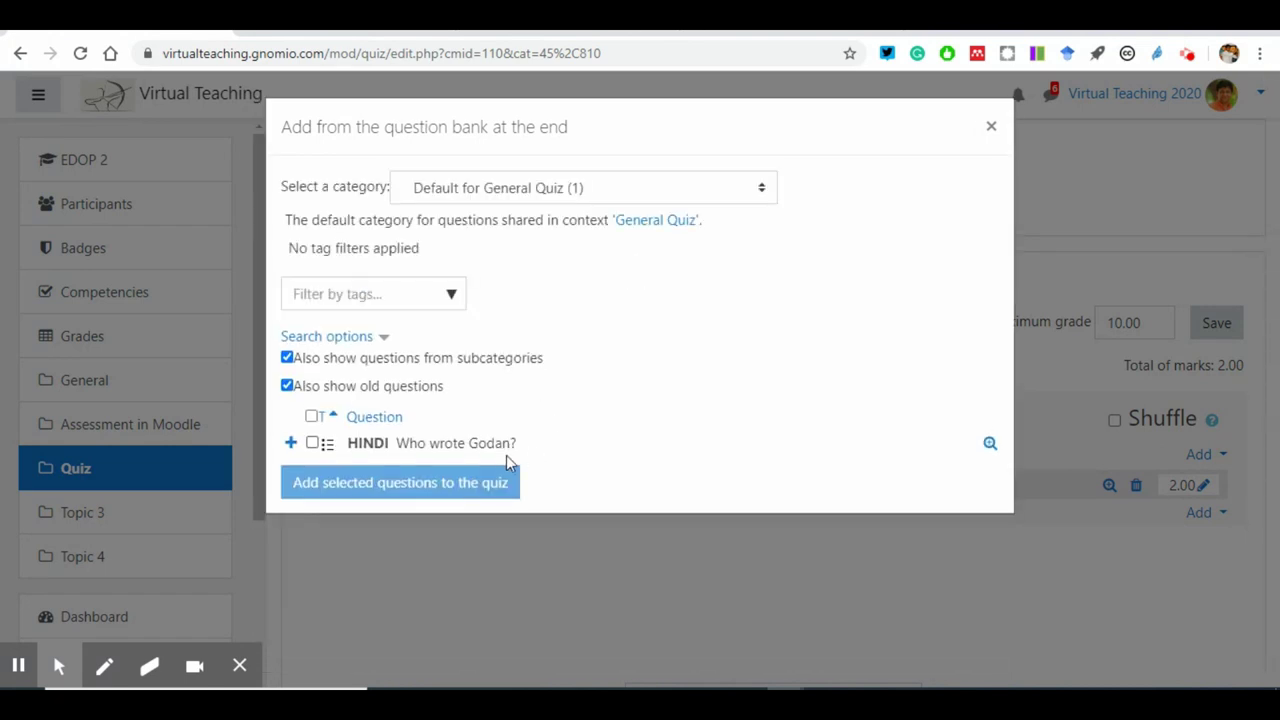
pyautogui.click(566, 190)
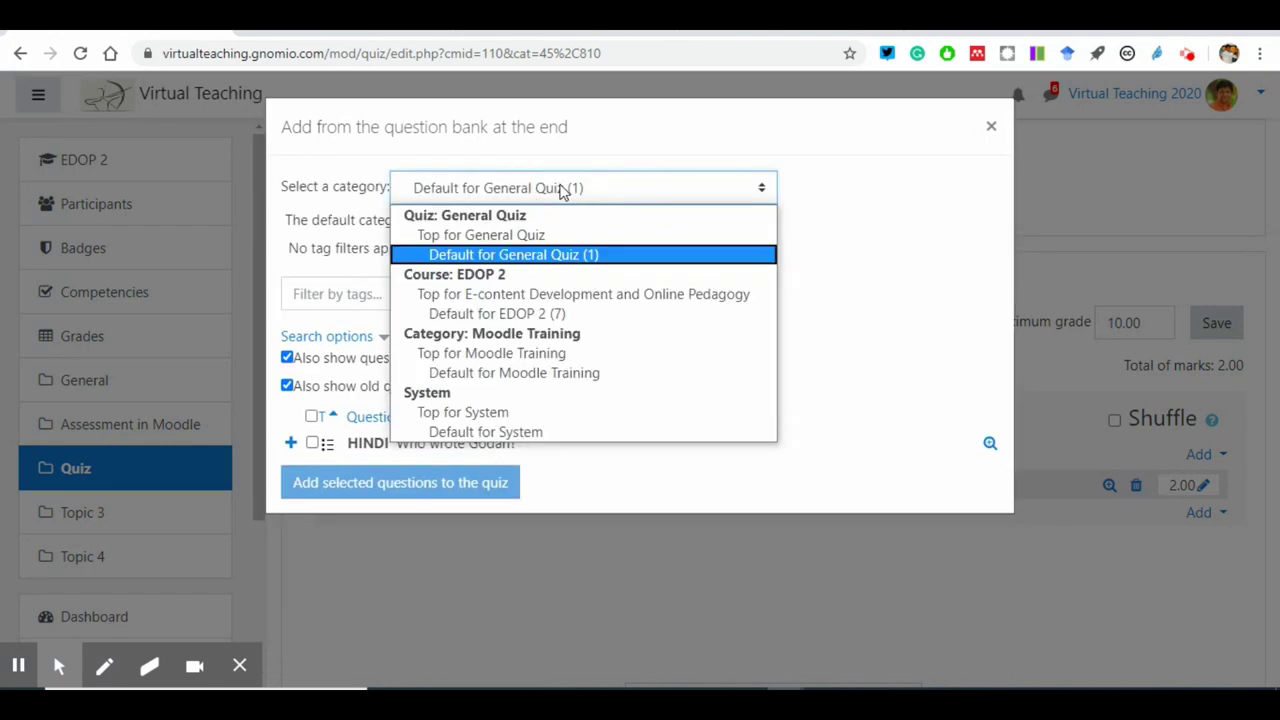
pyautogui.click(538, 314)
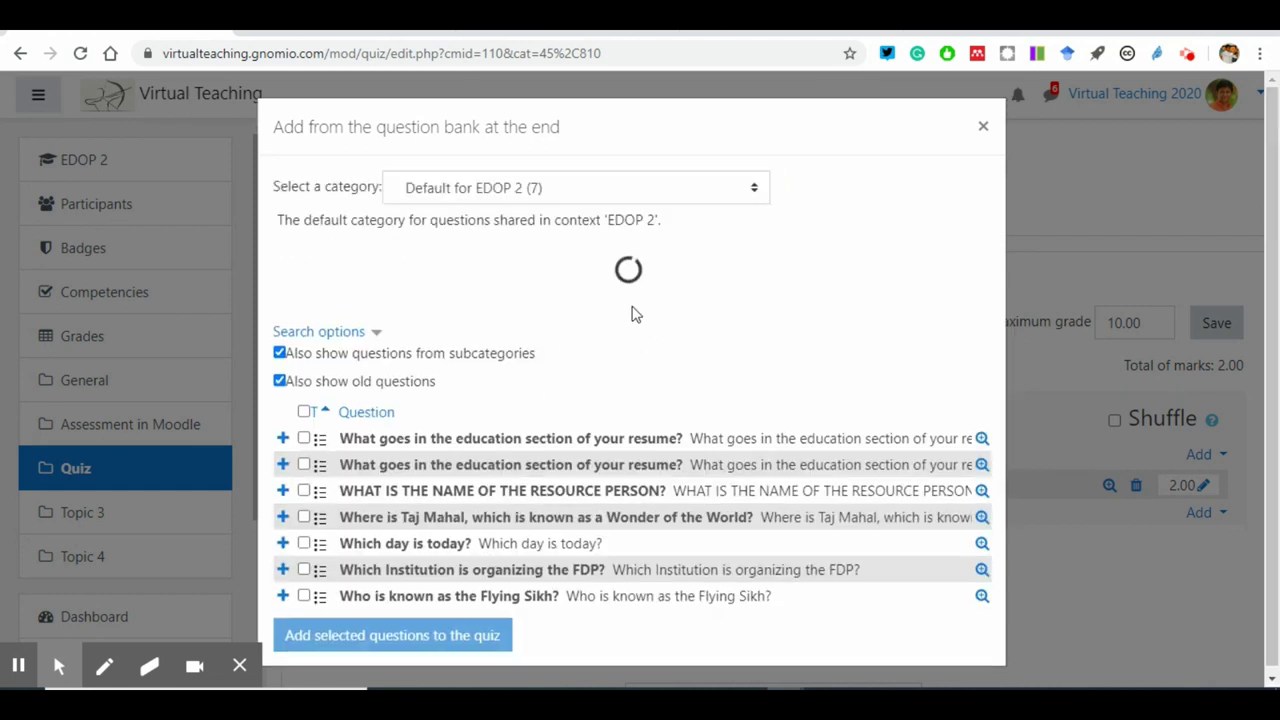
pyautogui.click(283, 577)
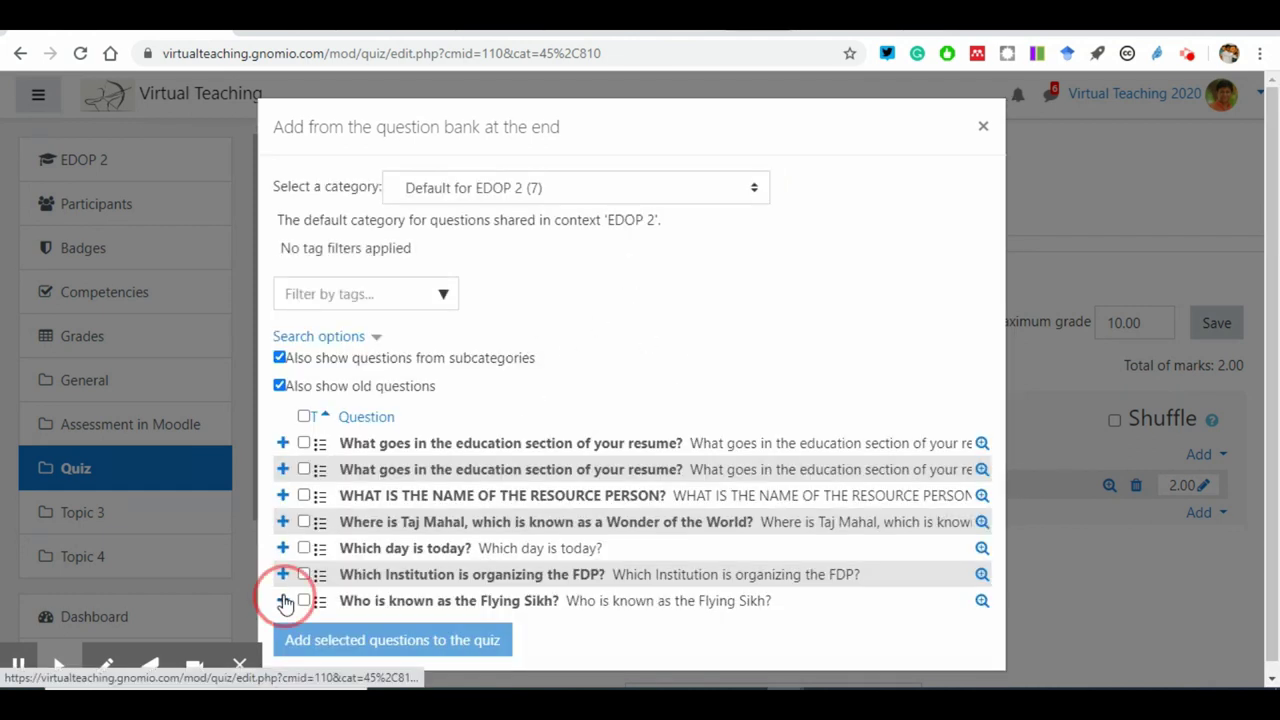
pyautogui.click(282, 547)
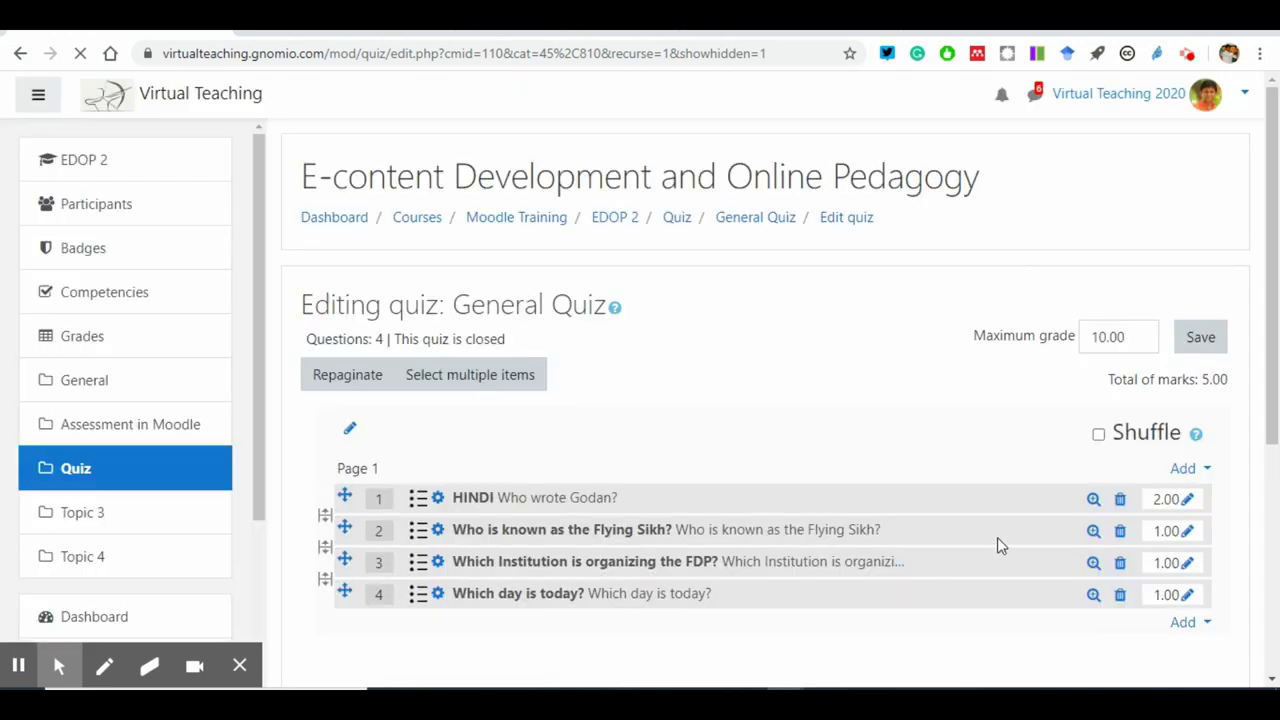
# Step: Add both resume education section questions from the question bank together, and delete the duplicate in slot 6 of the quiz
pyautogui.click(1187, 622)
pyautogui.scroll(-2, 1148, 654)
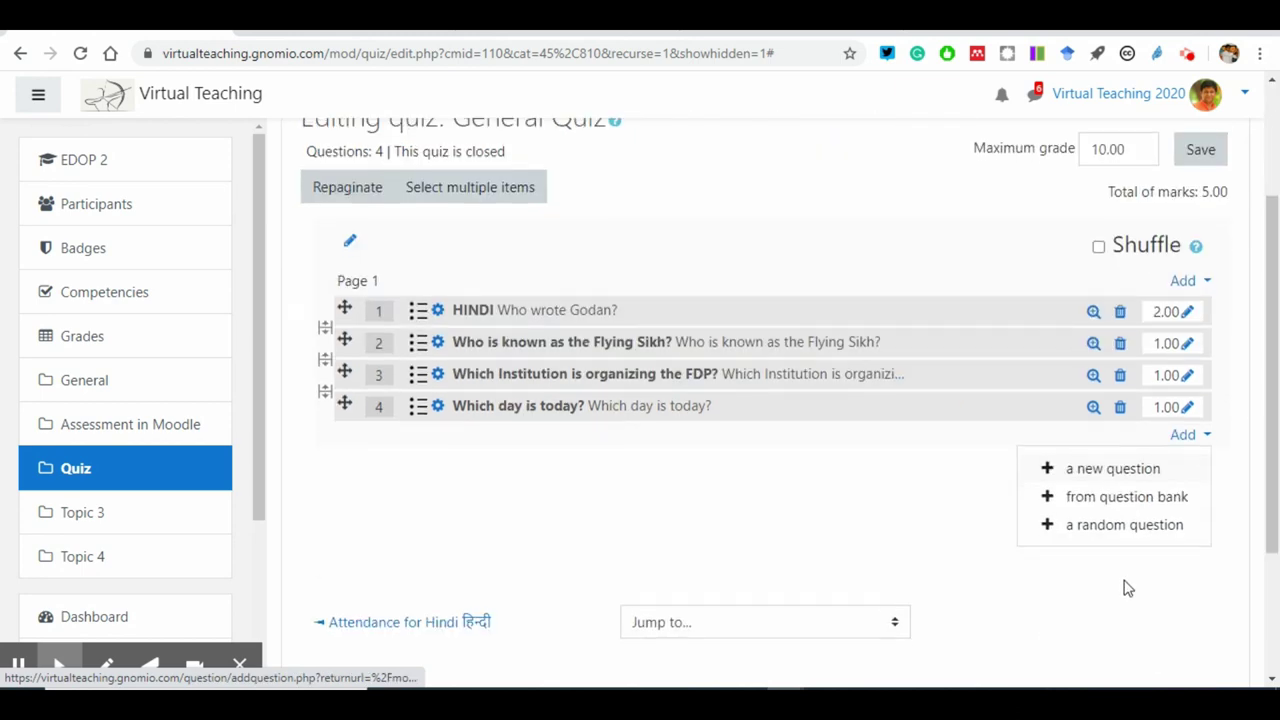
pyautogui.click(1100, 497)
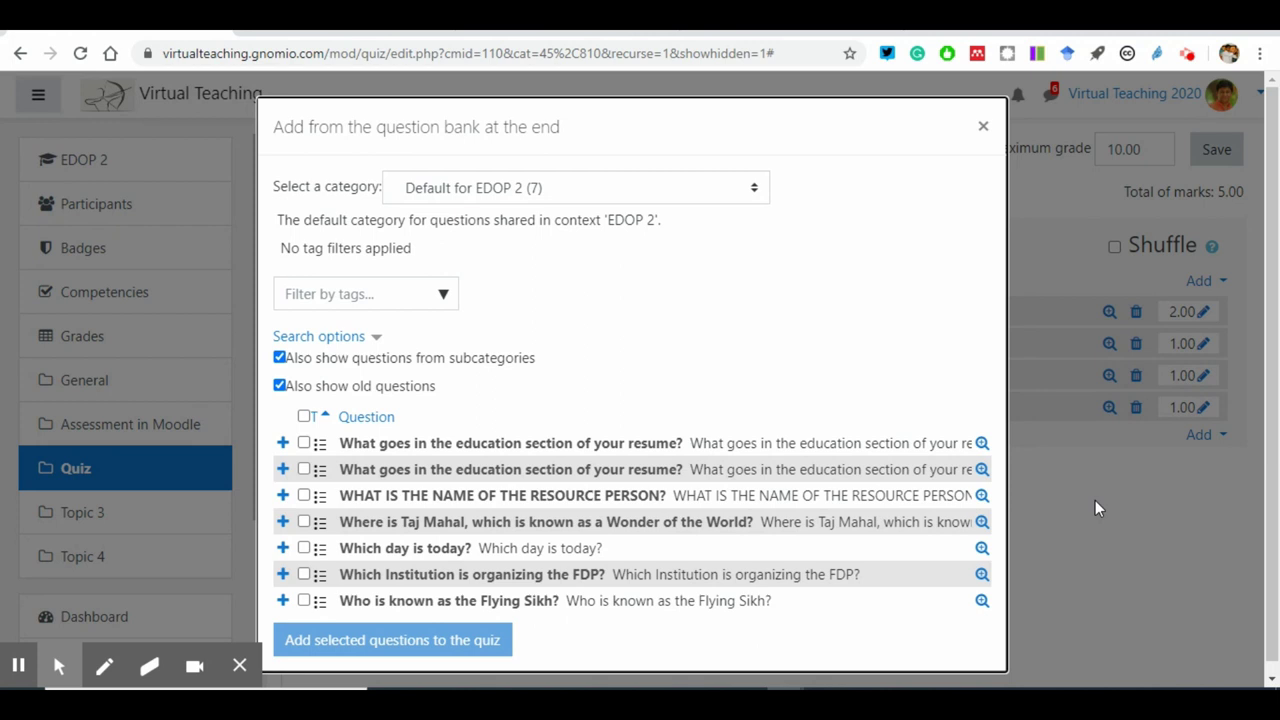
pyautogui.click(304, 444)
pyautogui.click(304, 469)
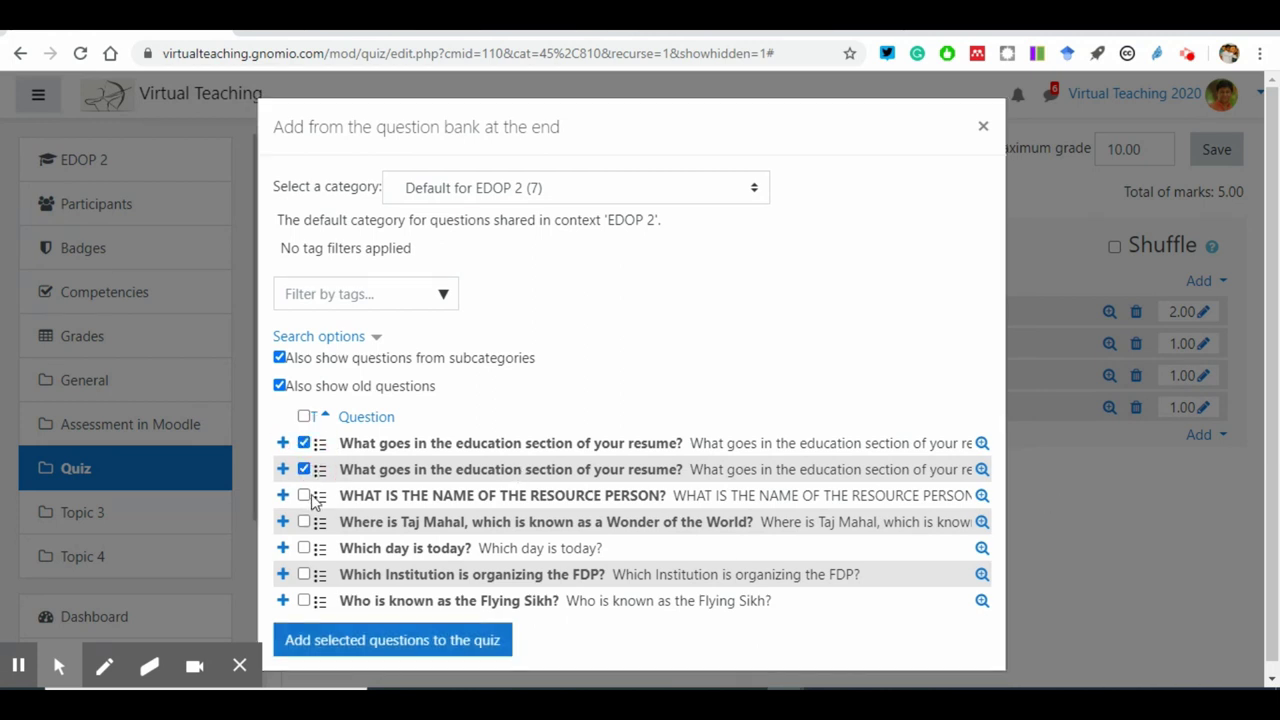
pyautogui.click(402, 648)
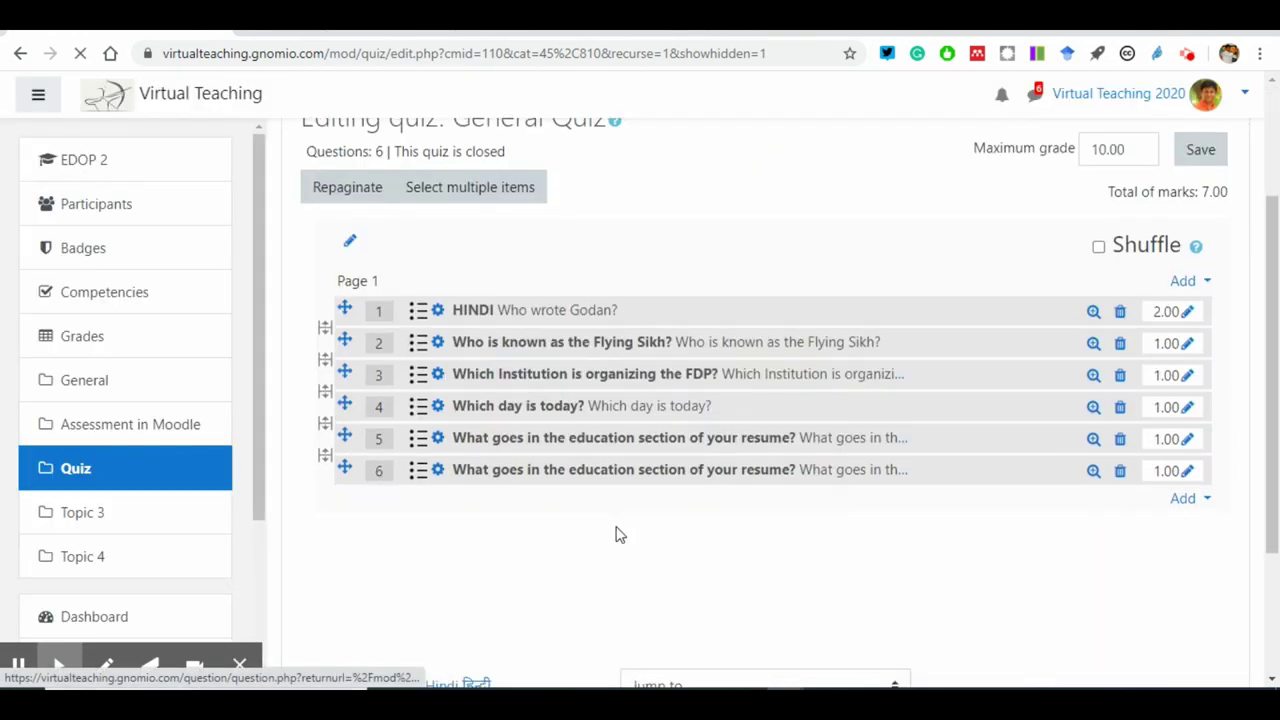
pyautogui.click(1120, 472)
pyautogui.click(518, 494)
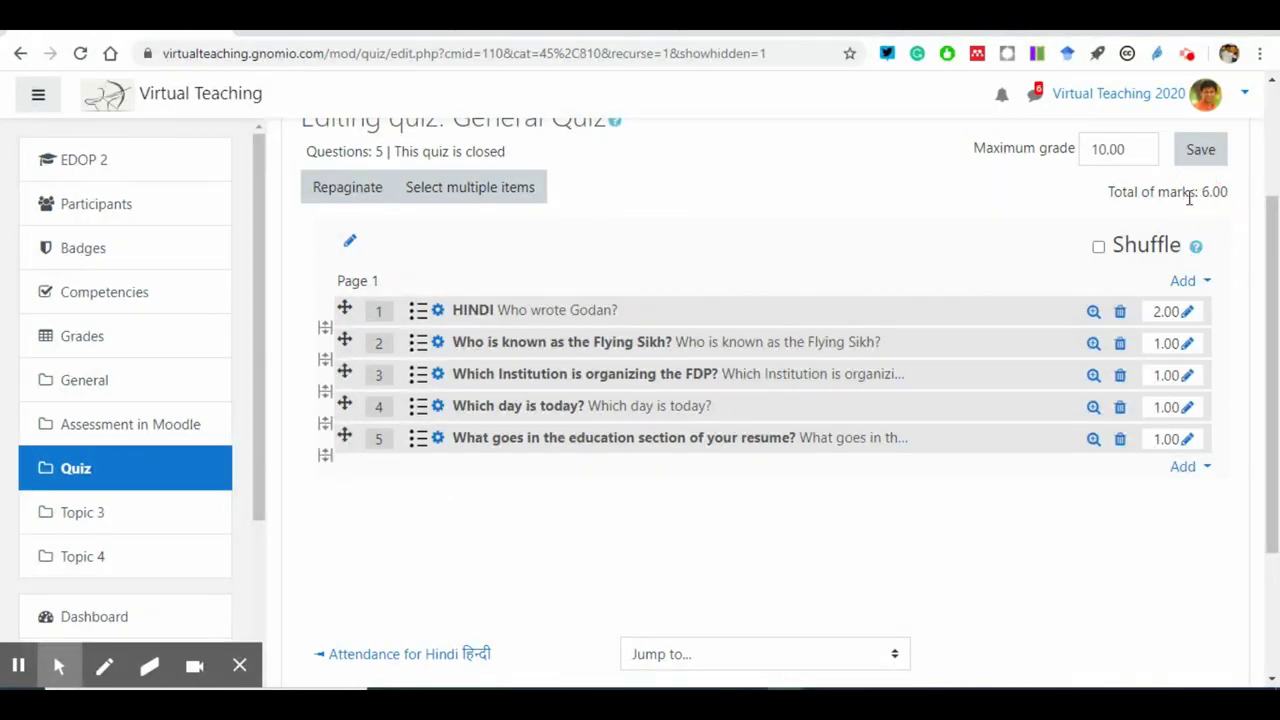
# Step: Set the quiz's maximum grade to 4.00 and save it
pyautogui.moveTo(1105, 148); pyautogui.dragTo(1075, 150)
pyautogui.write('4')
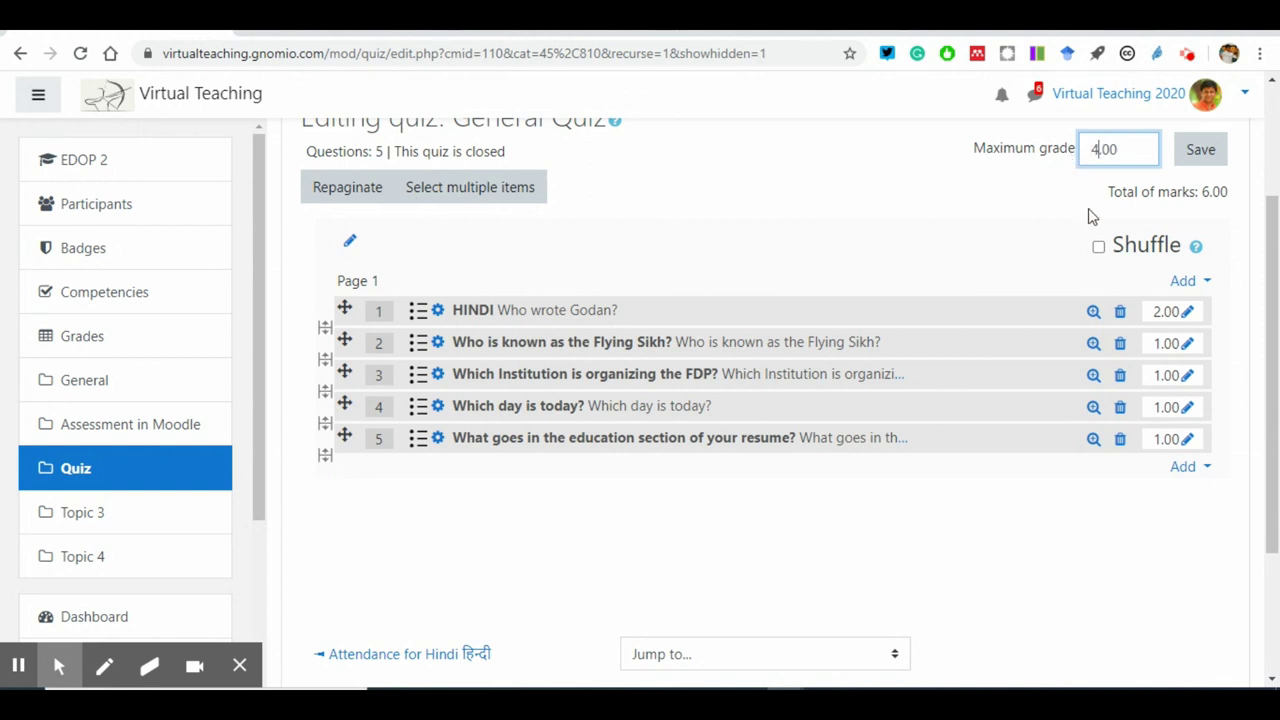
pyautogui.click(1200, 149)
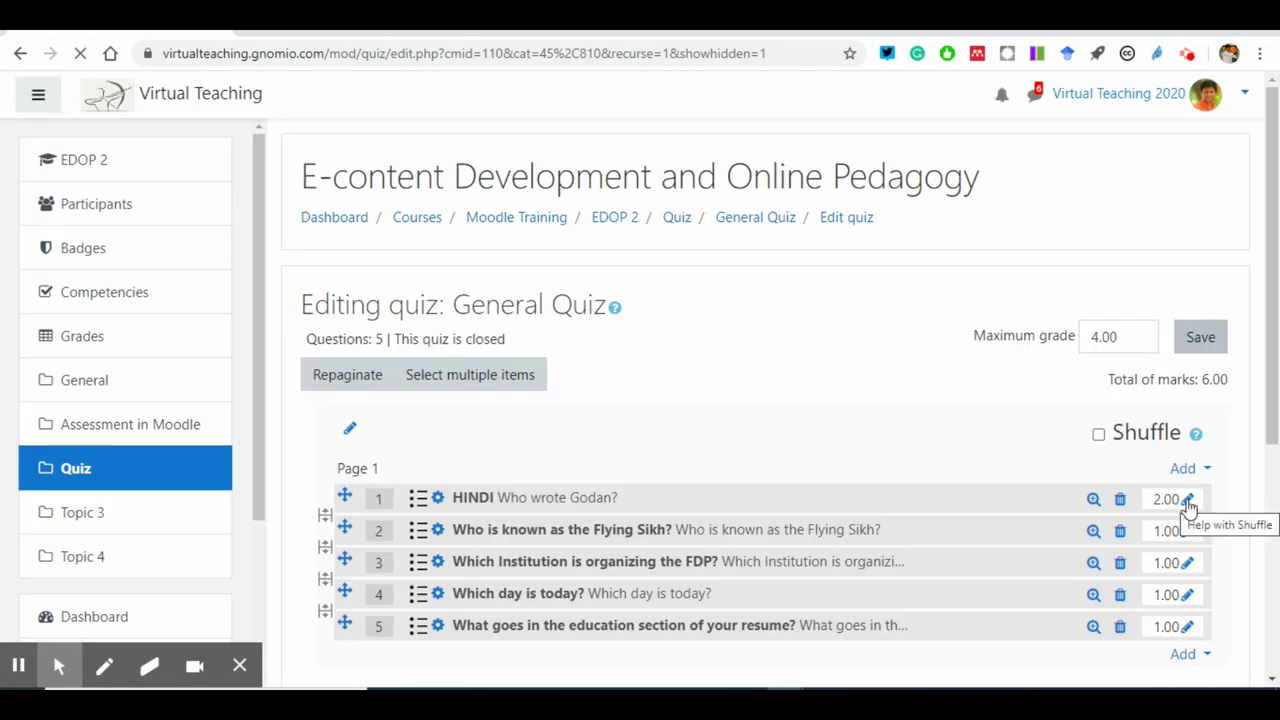
# Step: Set the mark of the HINDI question "Who wrote Godan?" to 1.00
pyautogui.click(1189, 503)
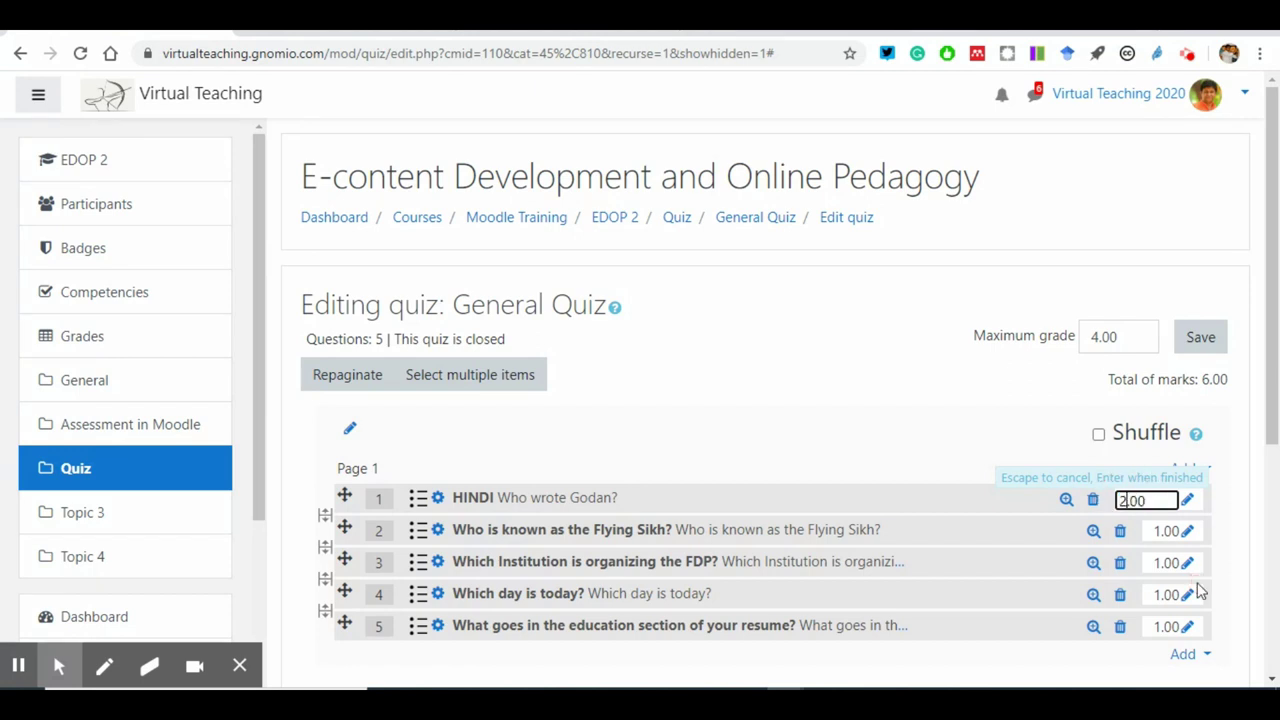
pyautogui.press('Return')
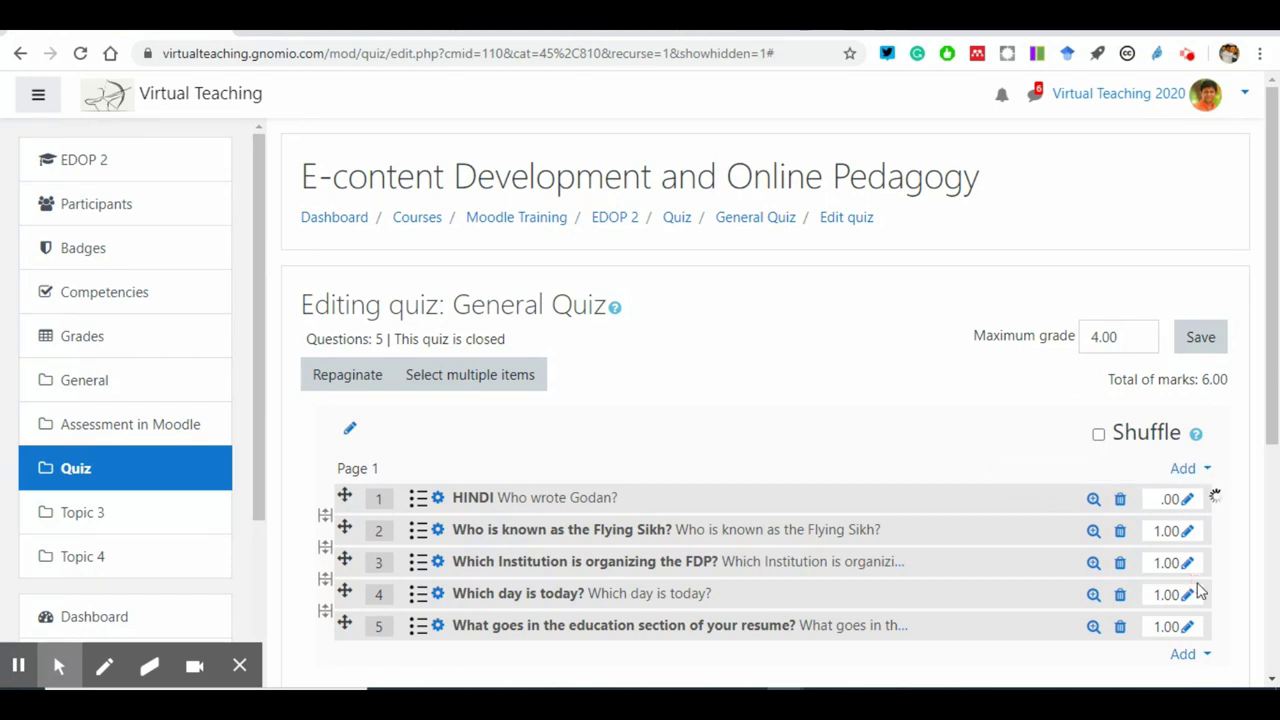
pyautogui.click(1187, 499)
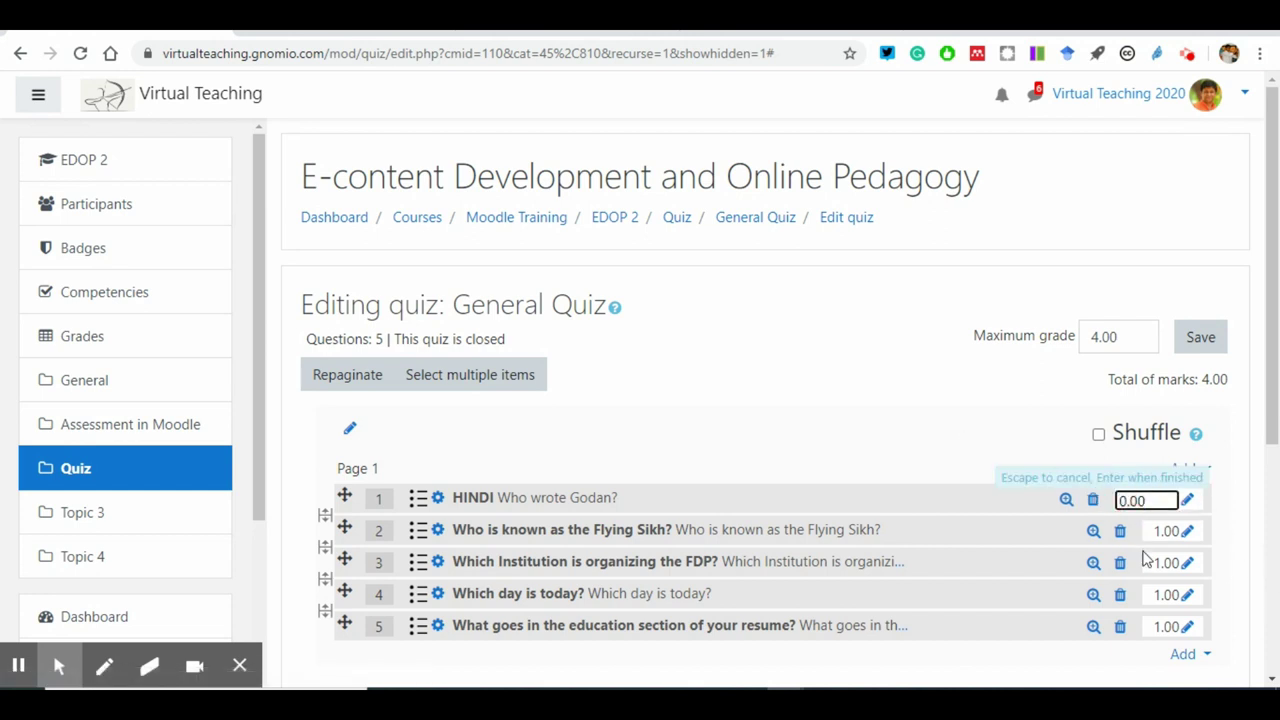
pyautogui.write('1.00')
pyautogui.press('Return')
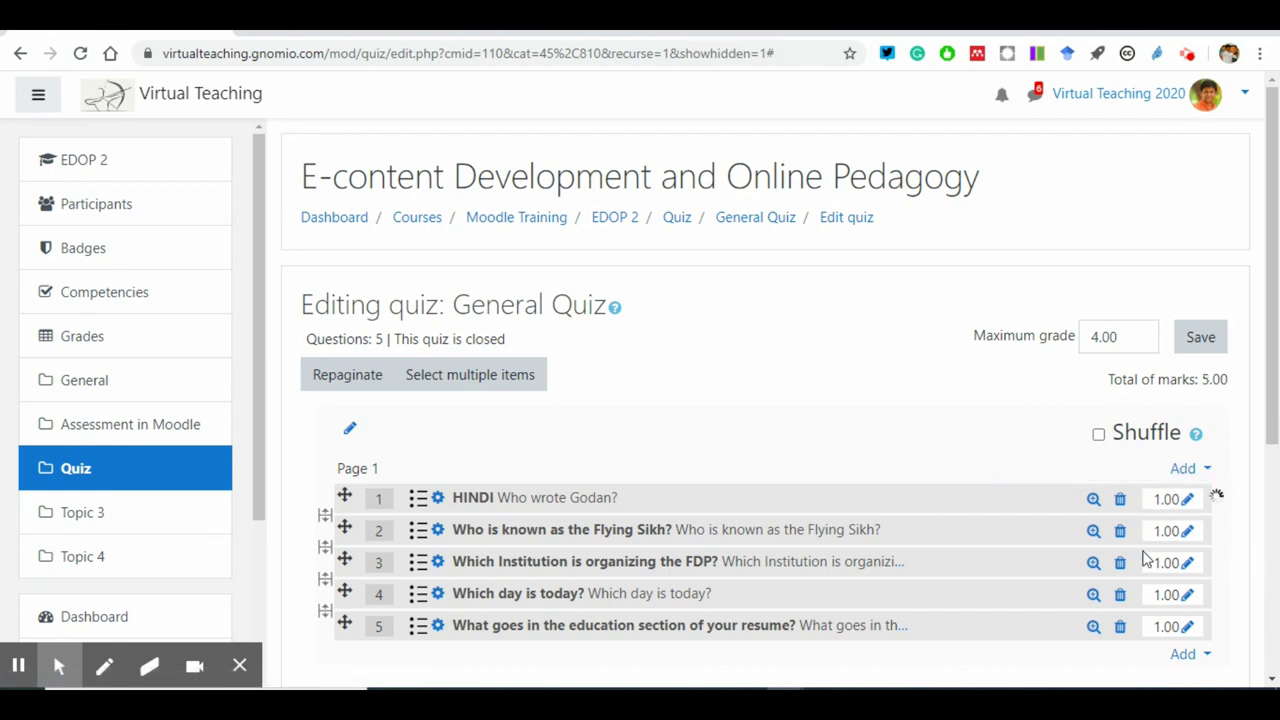
# Step: Set the quiz's maximum grade to 5.00 to match the total of marks, and save it
pyautogui.moveTo(1181, 380); pyautogui.dragTo(1214, 380)
pyautogui.click(1206, 381)
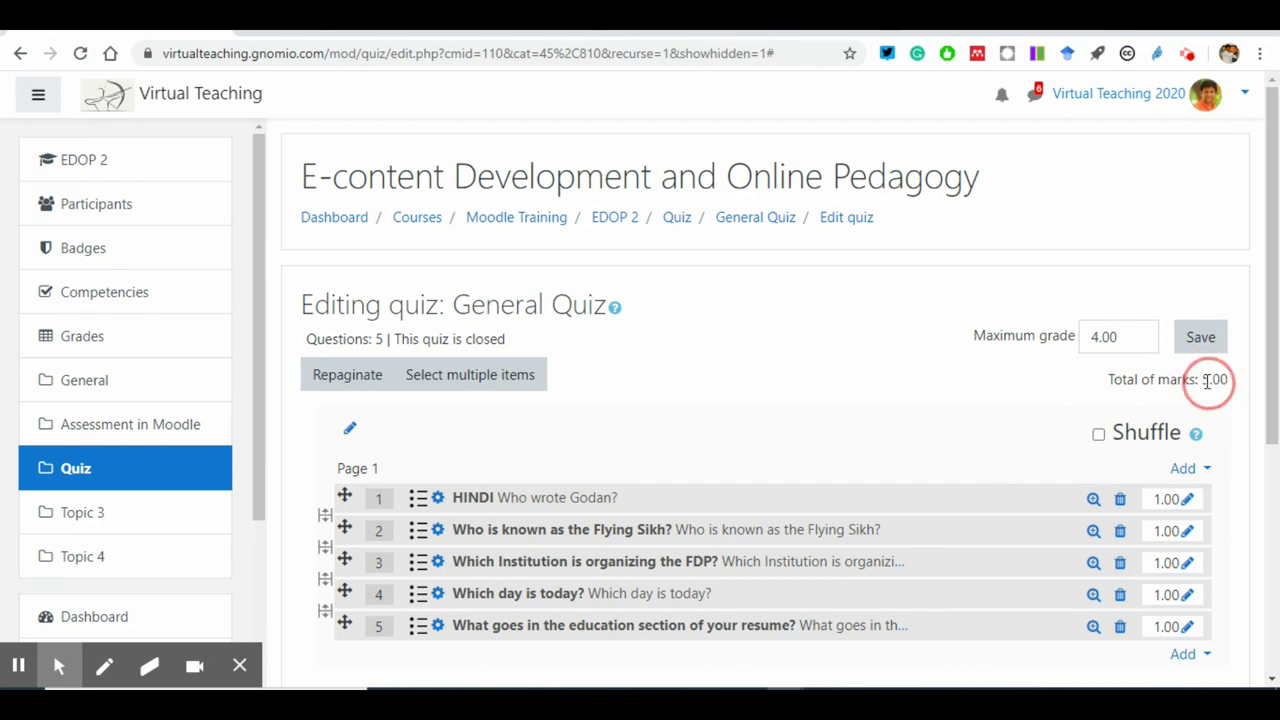
pyautogui.moveTo(1097, 336); pyautogui.dragTo(1090, 337)
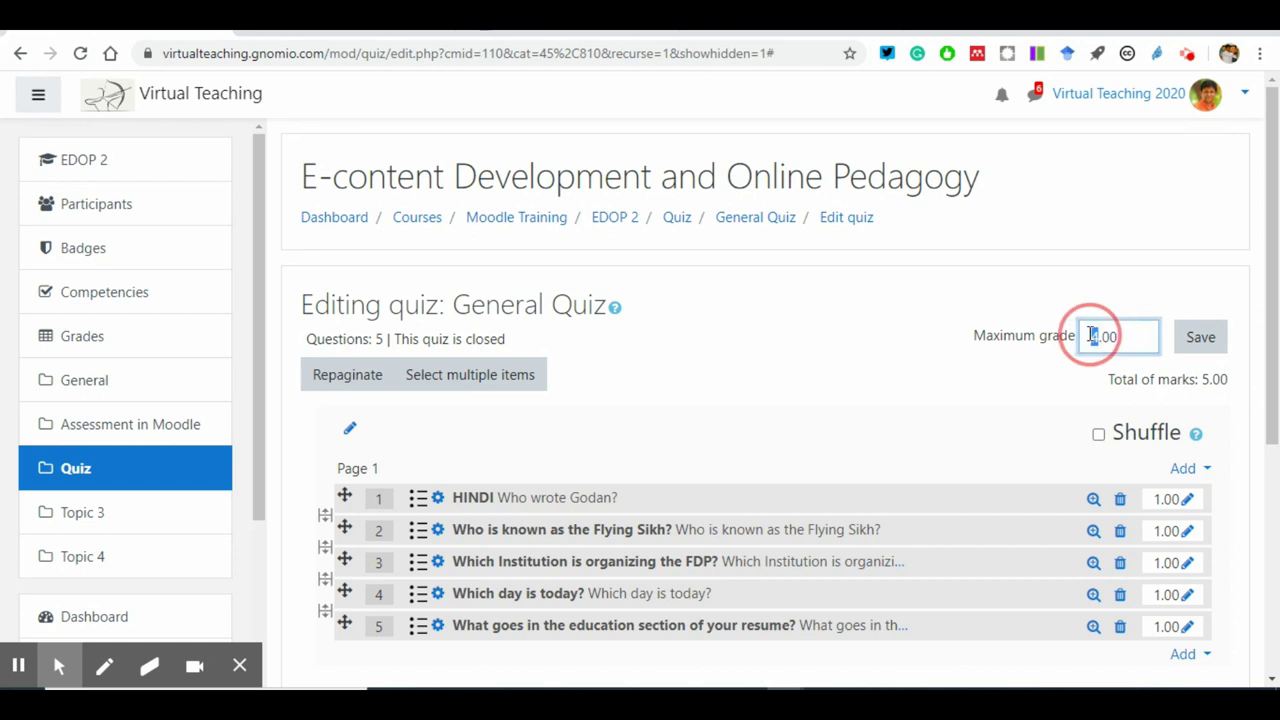
pyautogui.press('Return')
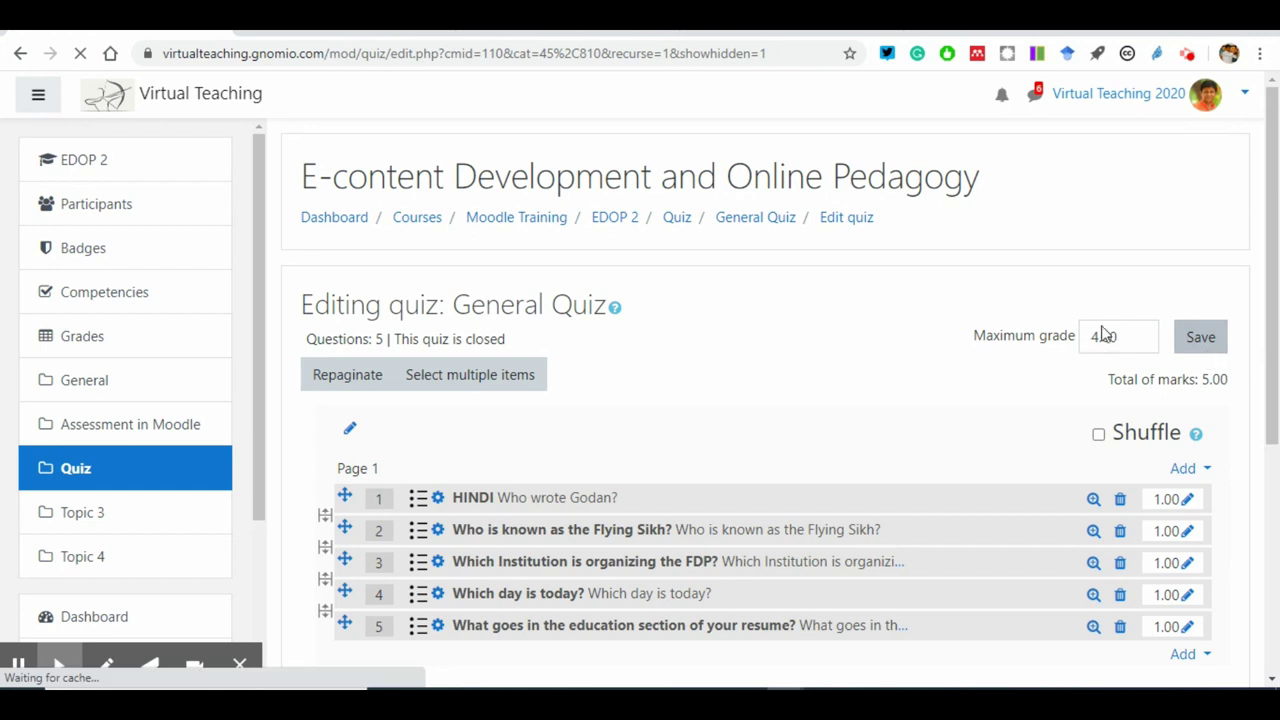
pyautogui.moveTo(1100, 335); pyautogui.dragTo(1089, 333)
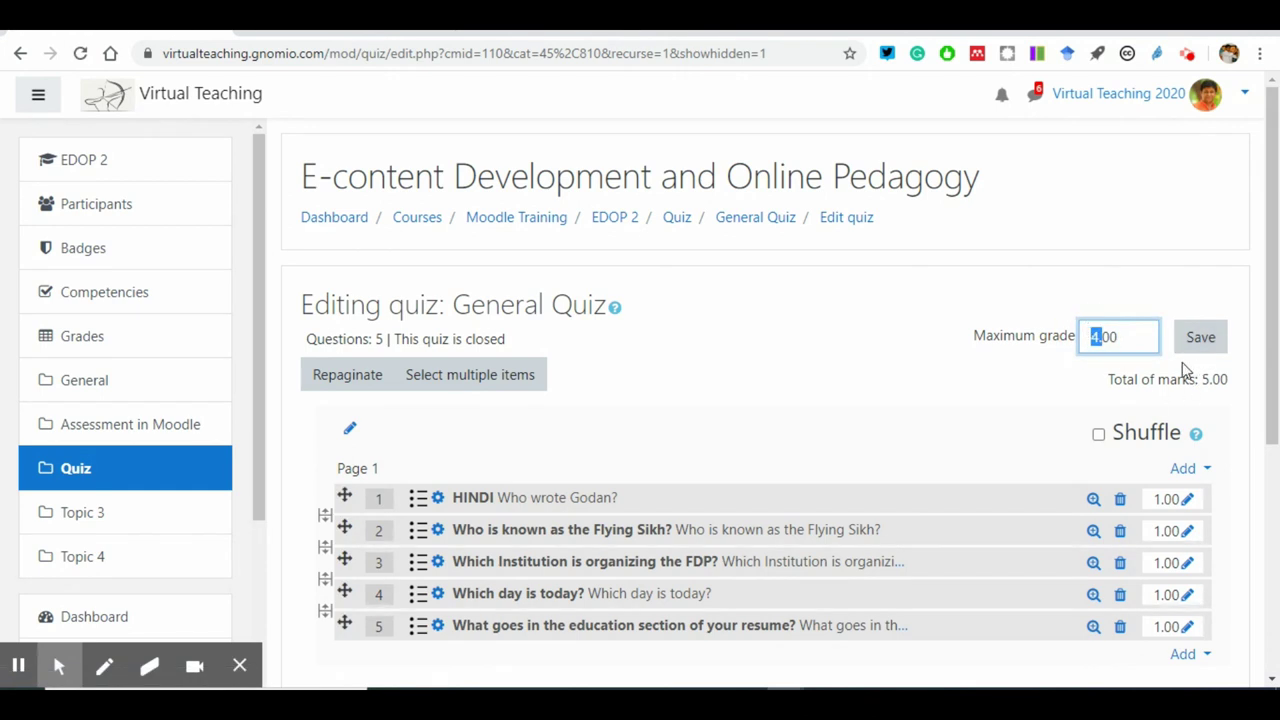
pyautogui.write('5')
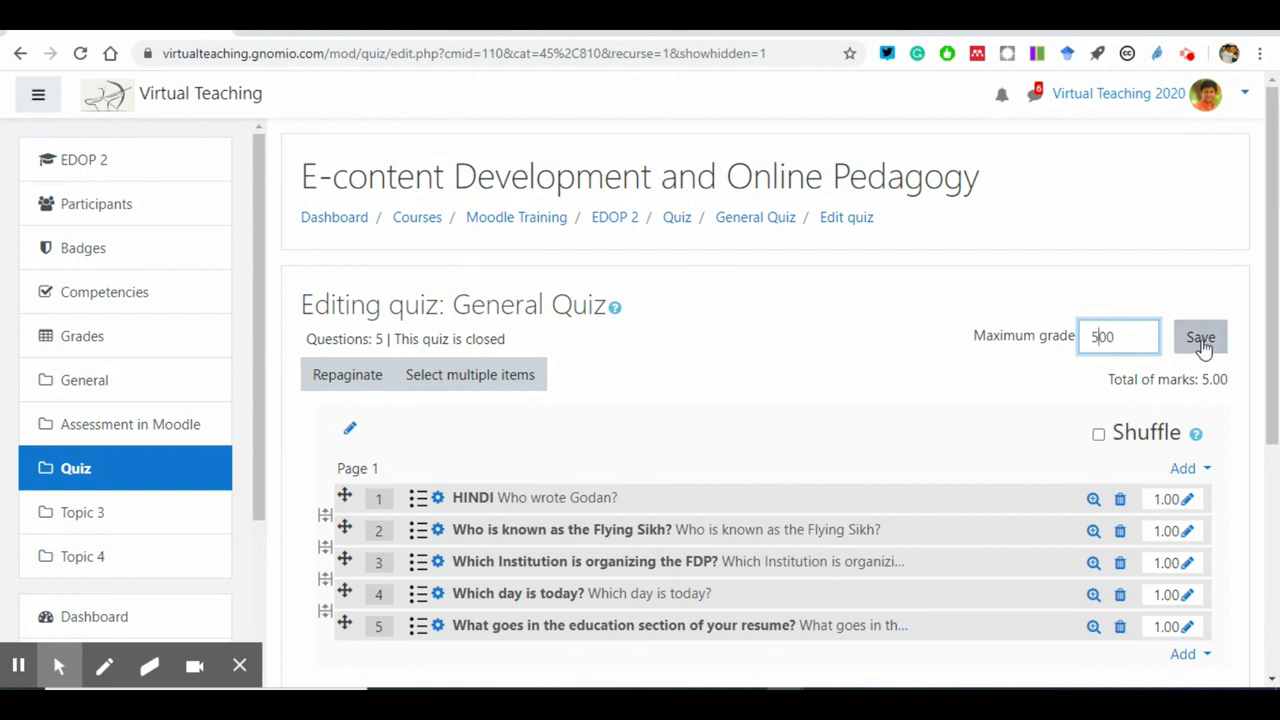
pyautogui.click(1201, 340)
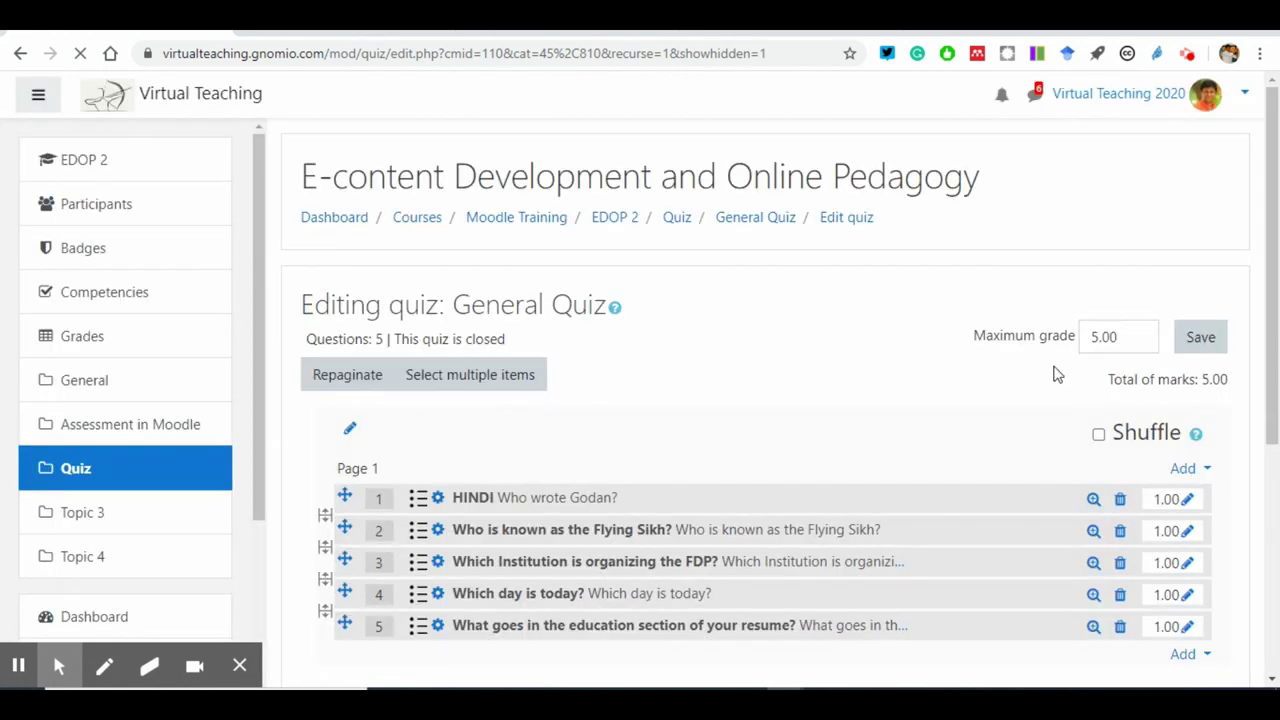
pyautogui.scroll(-3, 946, 420)
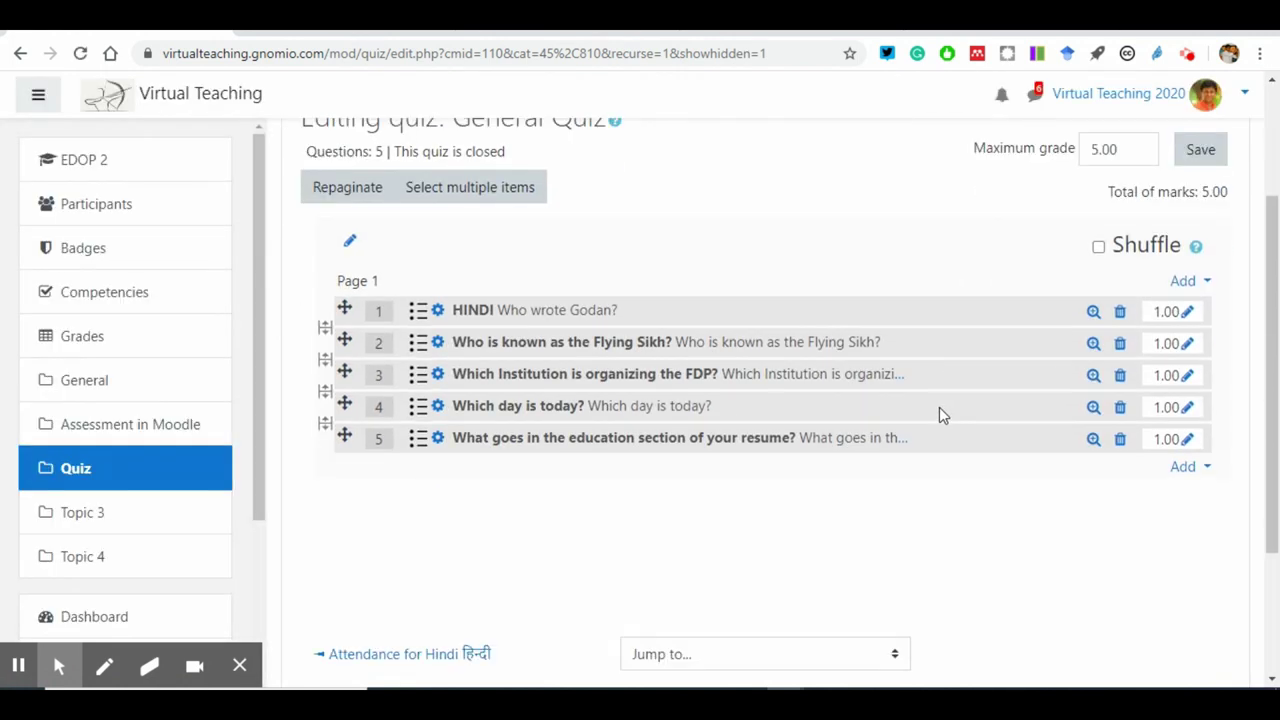
pyautogui.scroll(3, 975, 480)
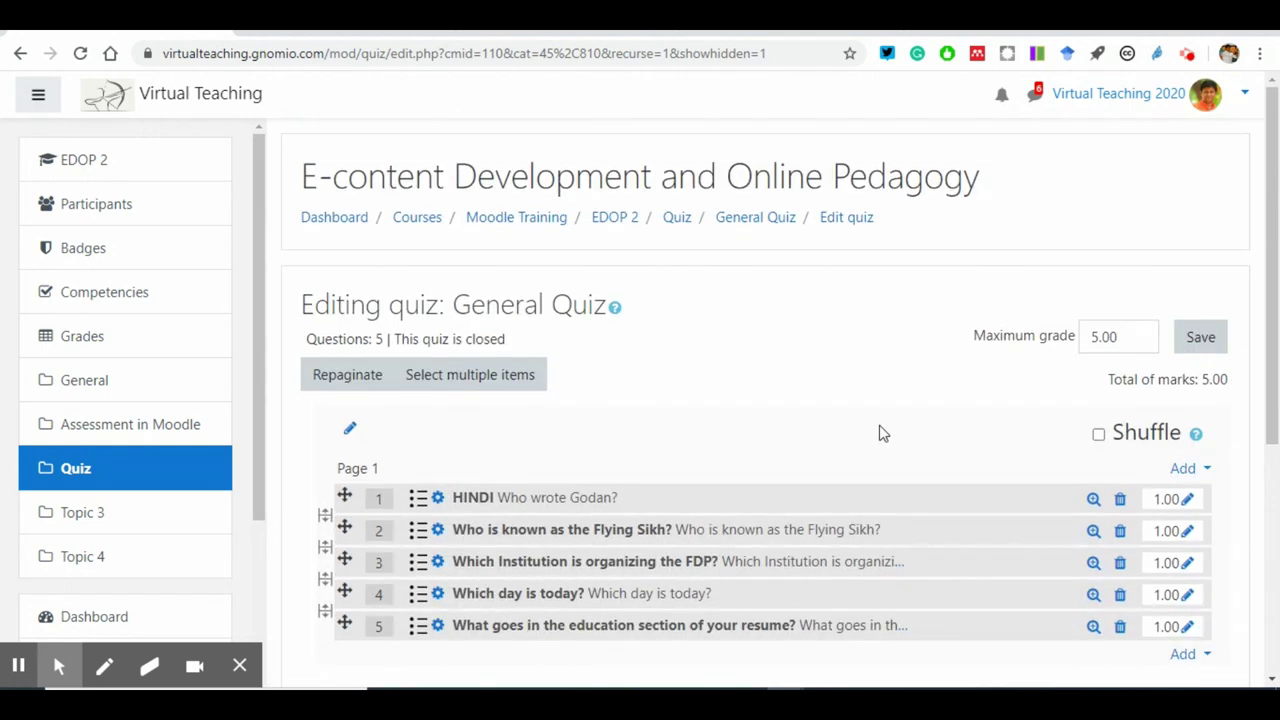
# Step: Open General Quiz, start a timed preview attempt, and check the remaining time
pyautogui.click(758, 226)
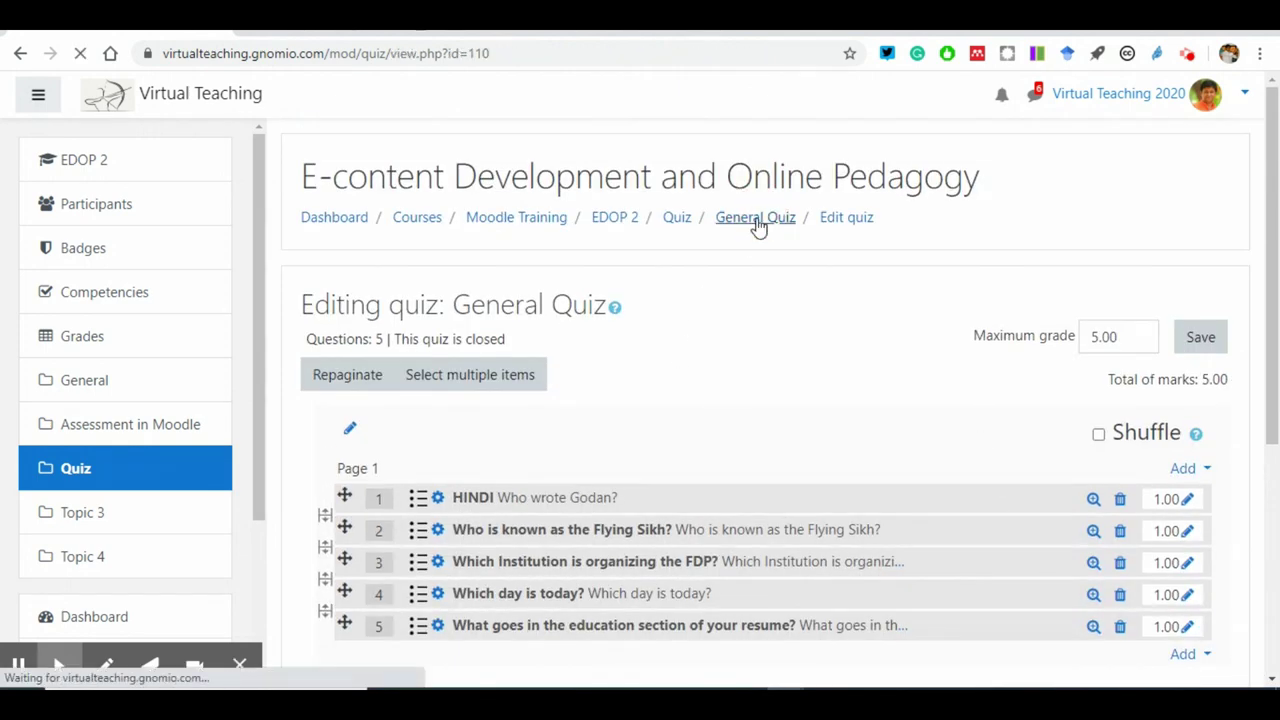
pyautogui.scroll(-3, 950, 485)
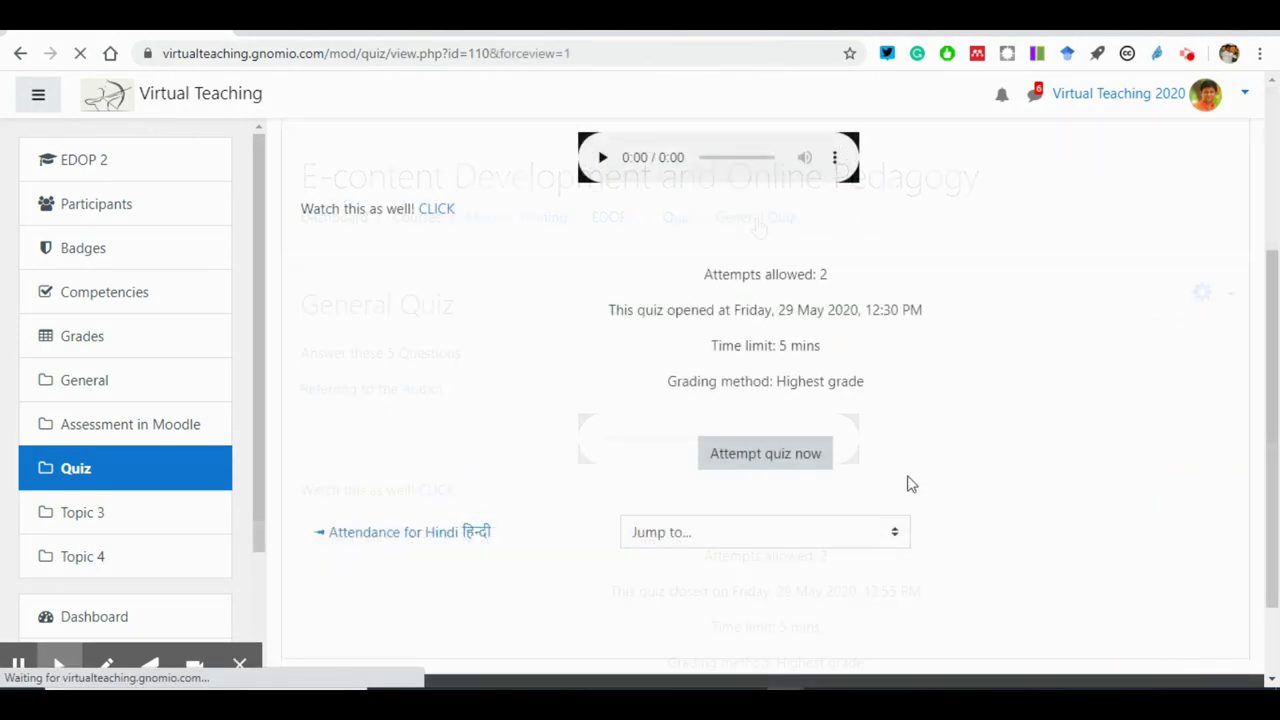
pyautogui.click(787, 437)
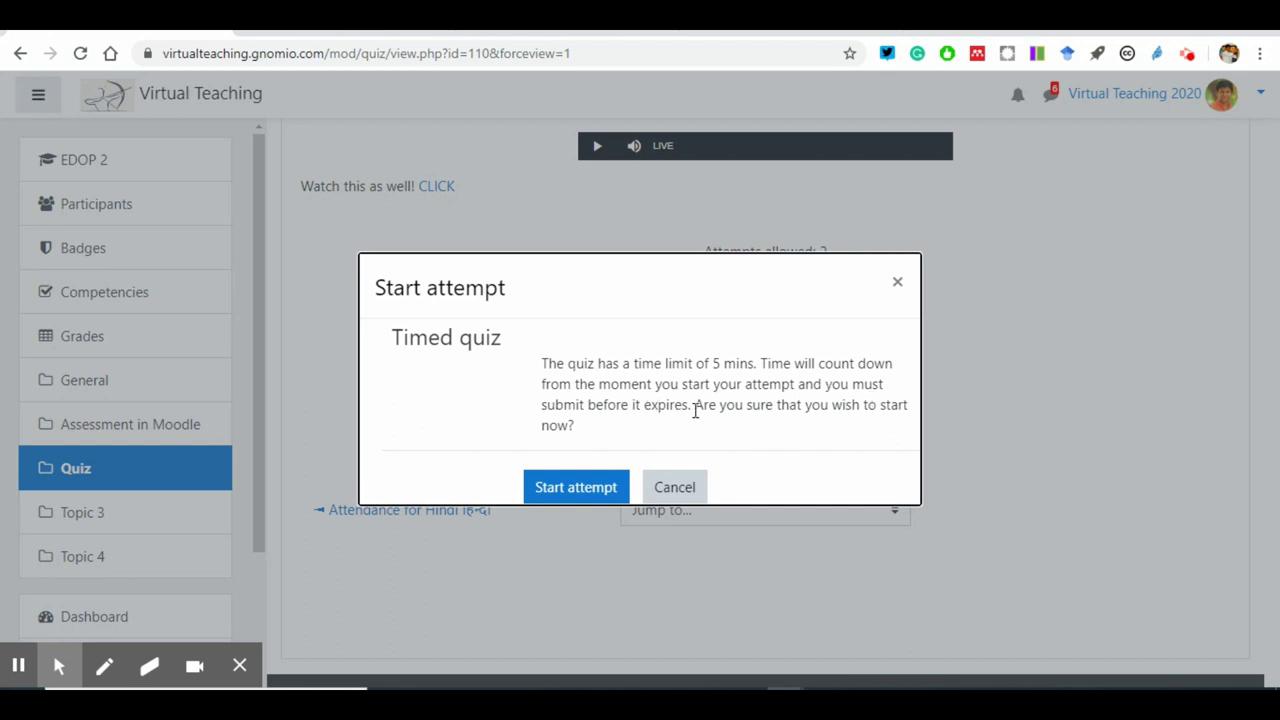
pyautogui.click(580, 492)
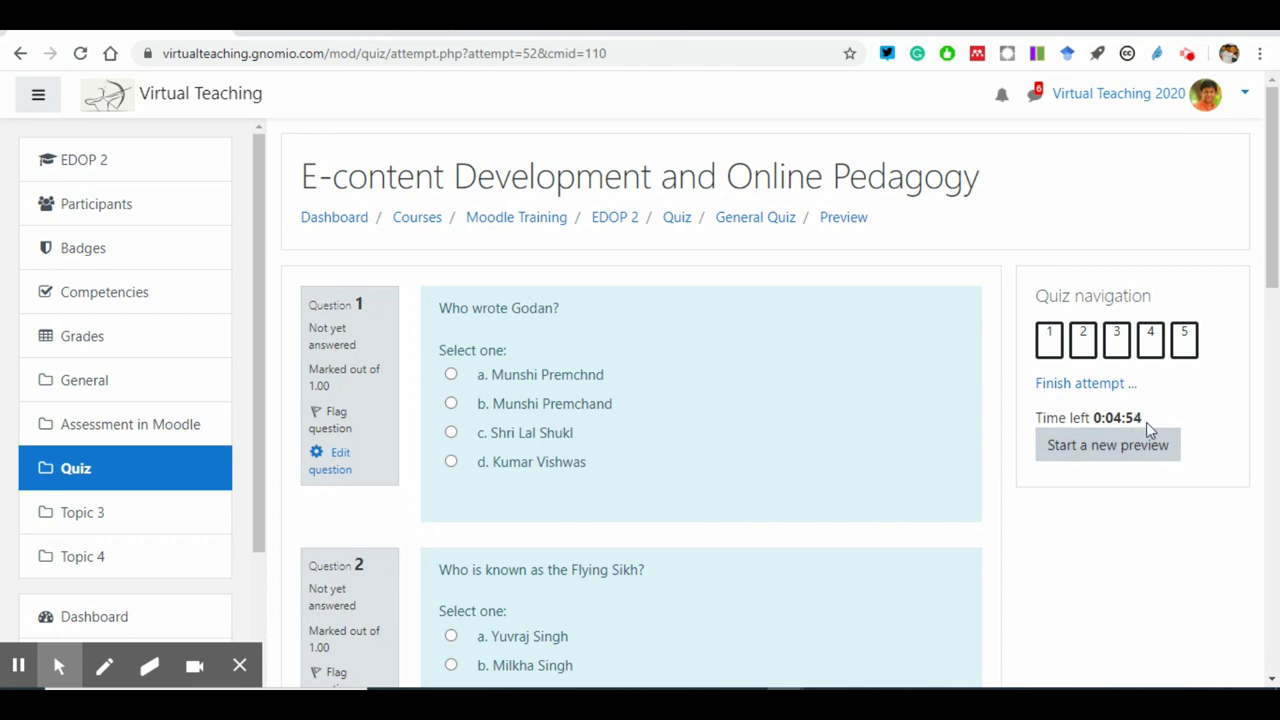
pyautogui.moveTo(1154, 421); pyautogui.dragTo(1025, 418)
pyautogui.click(1066, 517)
# Step: Answer questions 1 to 4 with Munshi Premchand, Milkha Singh, DU and Friday
pyautogui.click(451, 403)
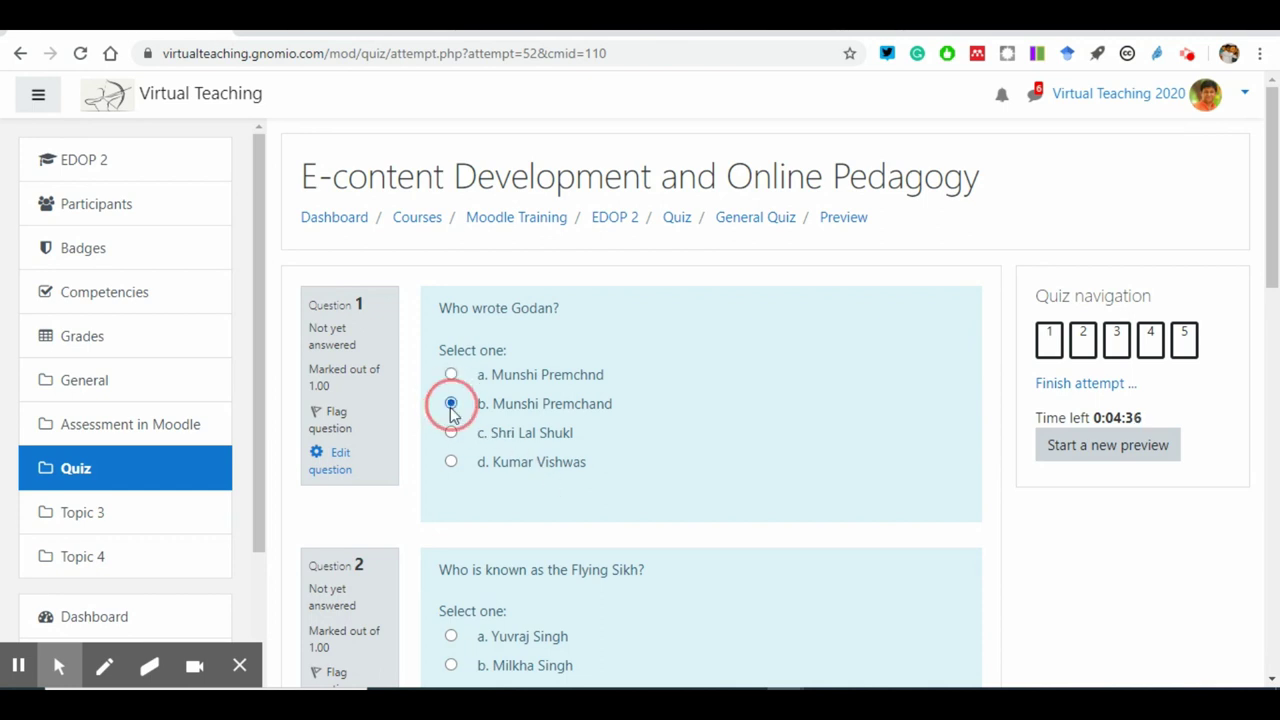
pyautogui.scroll(-2, 511, 465)
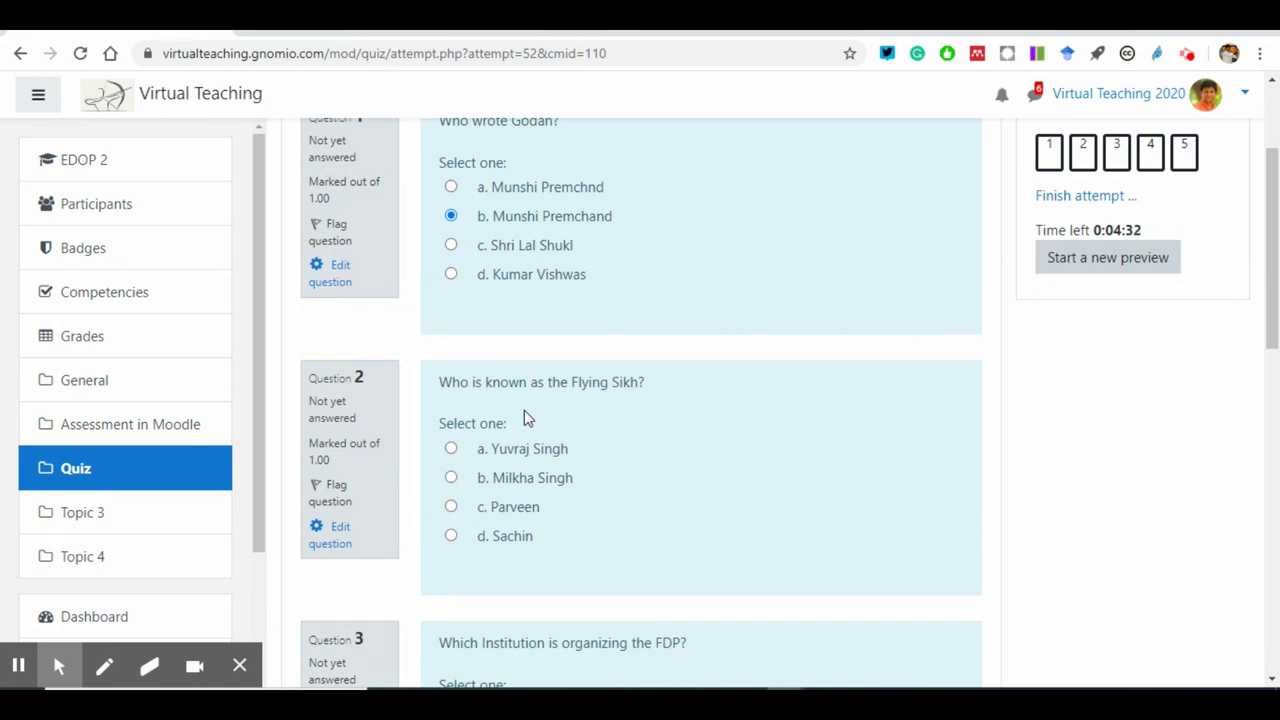
pyautogui.click(451, 477)
pyautogui.scroll(-2, 539, 518)
pyautogui.scroll(-1, 539, 518)
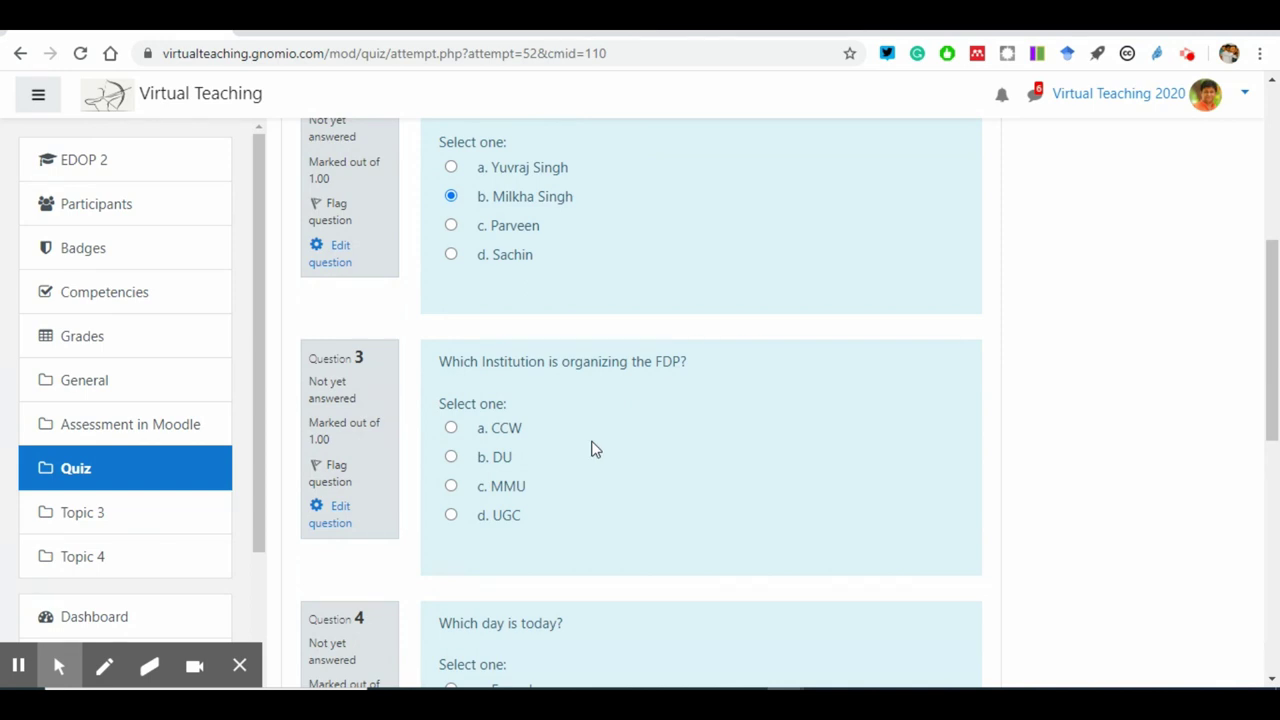
pyautogui.scroll(-1, 594, 450)
pyautogui.click(451, 363)
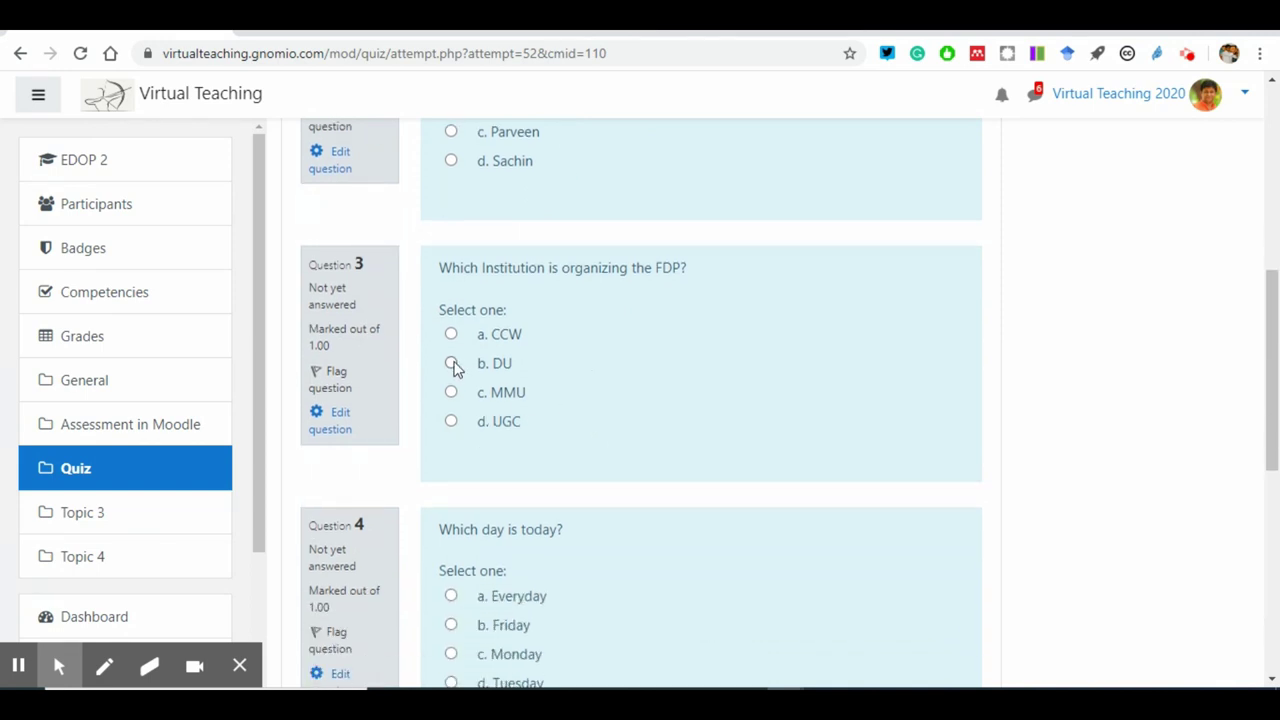
pyautogui.scroll(-2, 642, 394)
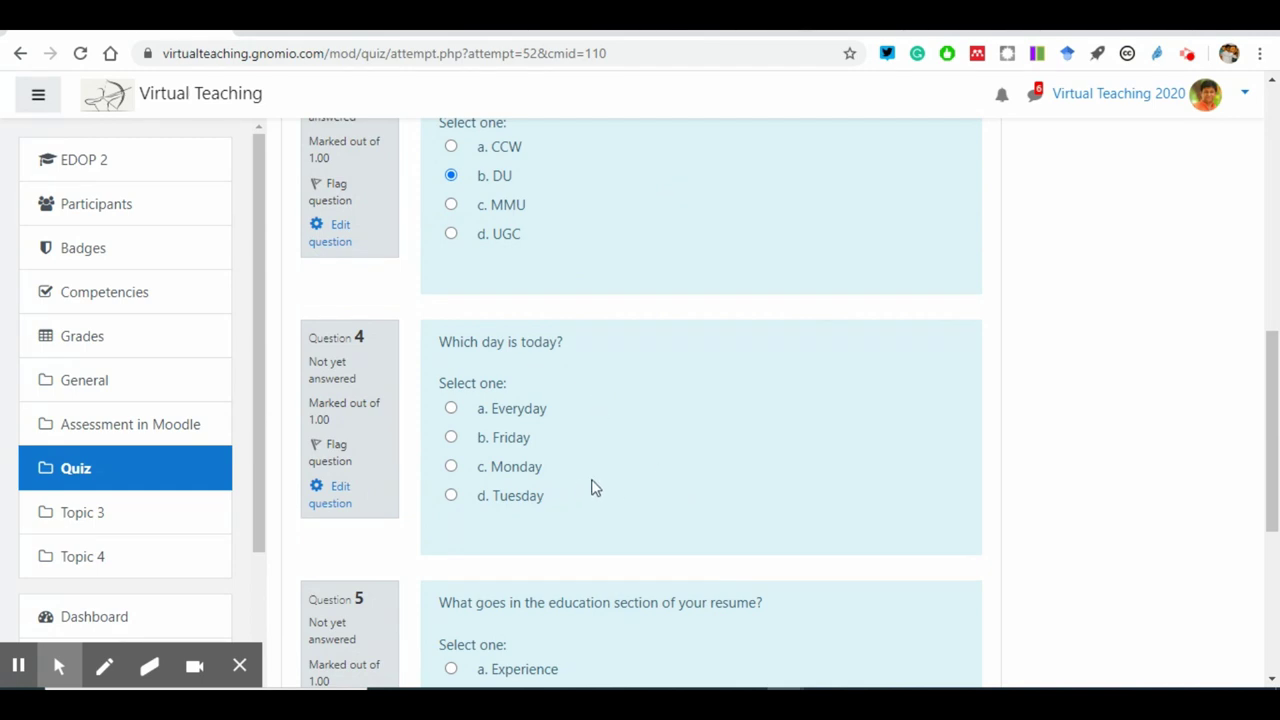
pyautogui.scroll(-2, 638, 490)
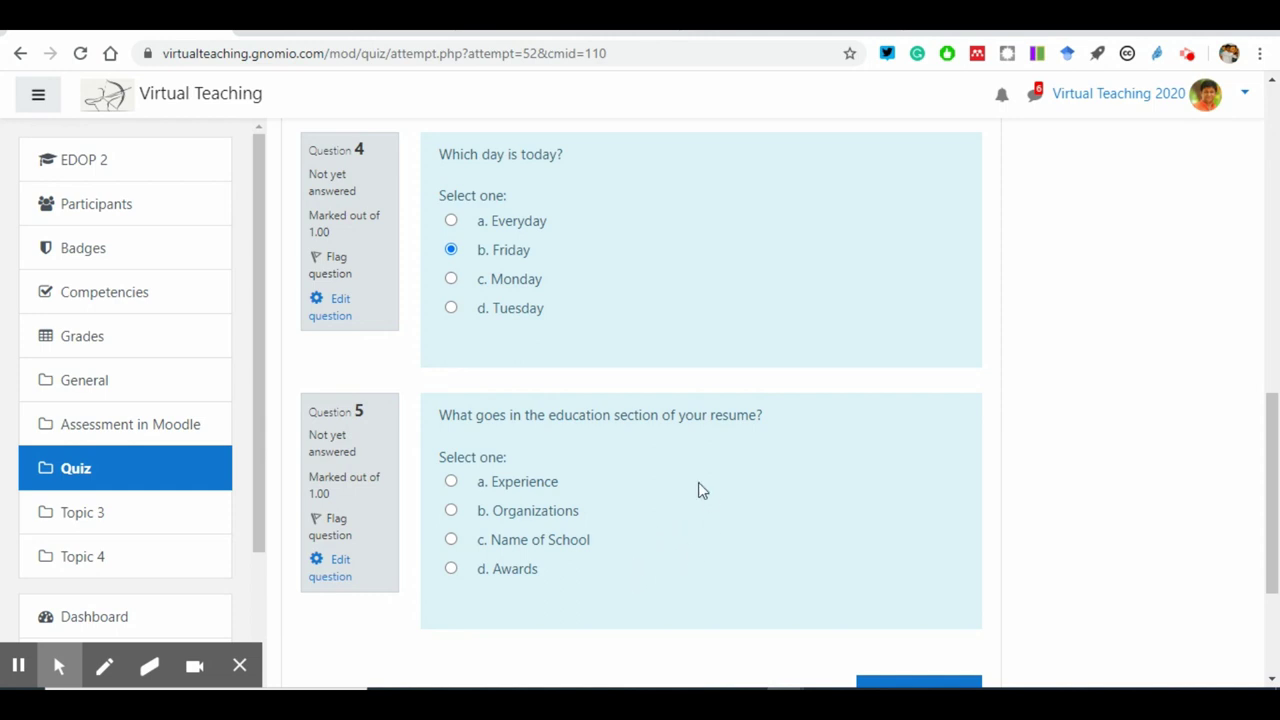
# Step: Answer question 5, about the education section of a resume, with the wrong option Awards
pyautogui.doubleClick(565, 418)
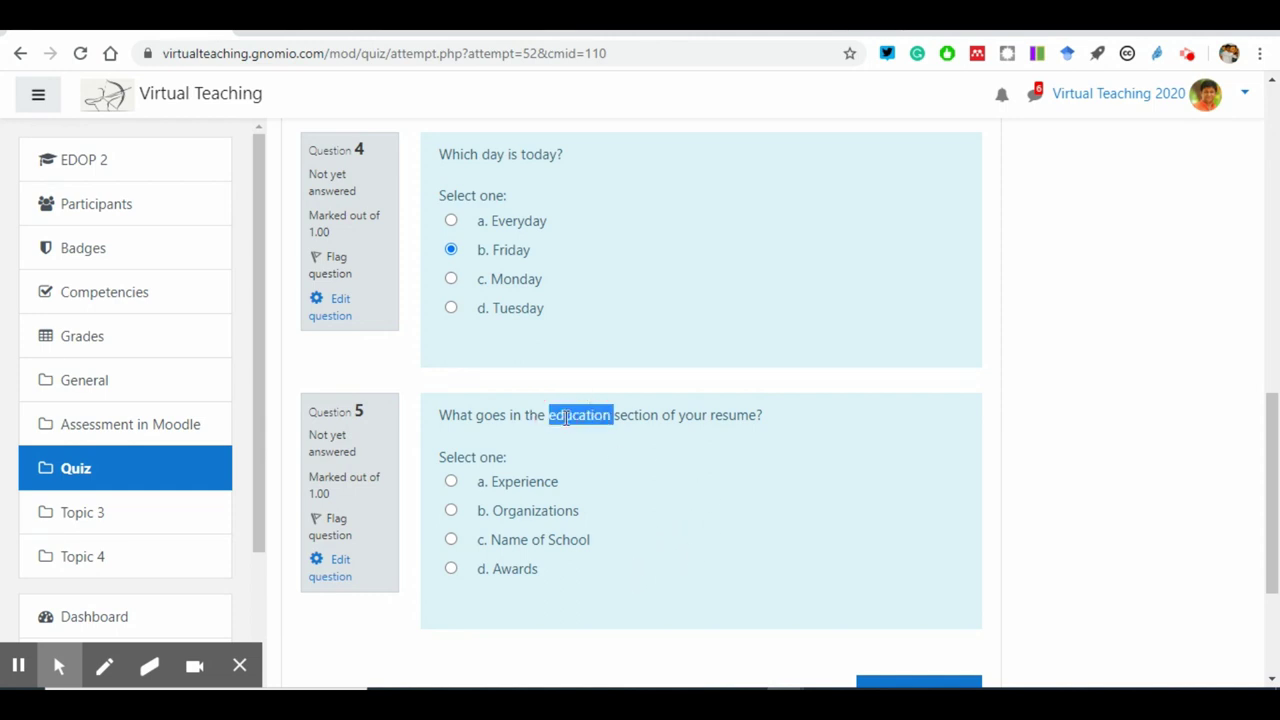
pyautogui.click(577, 415)
pyautogui.moveTo(550, 415); pyautogui.dragTo(757, 414)
pyautogui.doubleClick(524, 484)
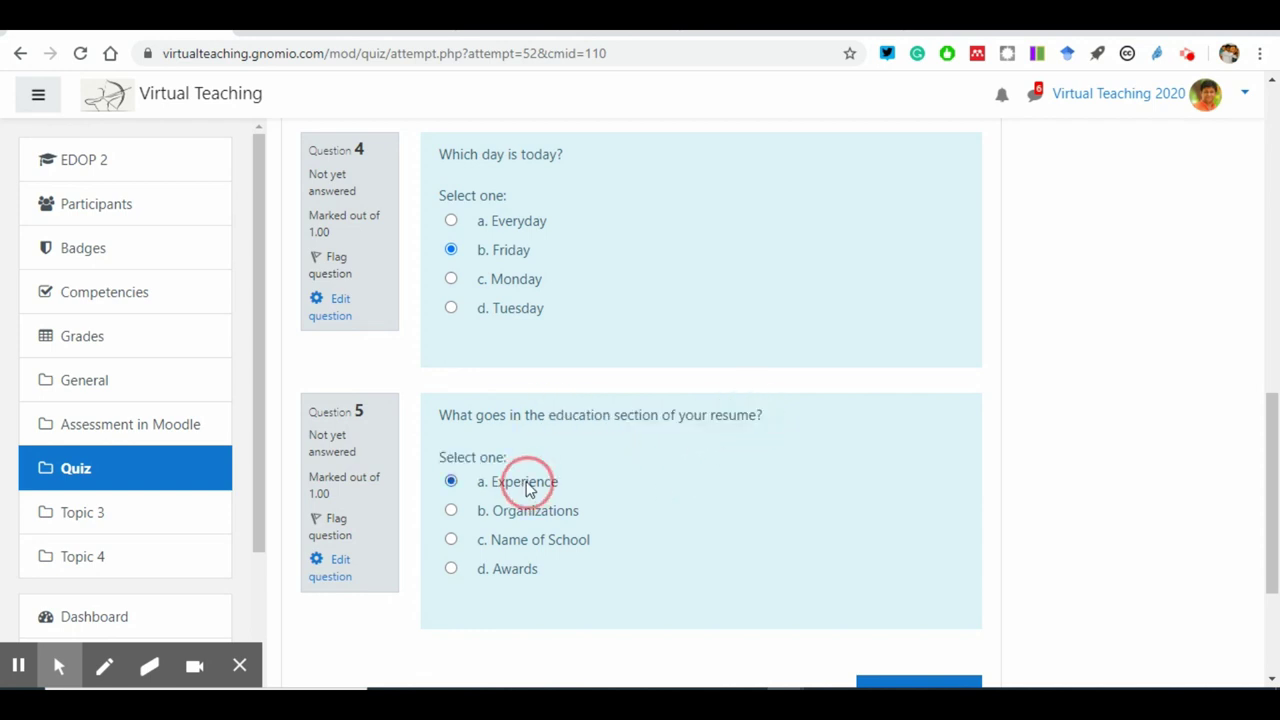
pyautogui.click(524, 511)
pyautogui.click(514, 568)
pyautogui.click(451, 539)
pyautogui.scroll(-2, 806, 532)
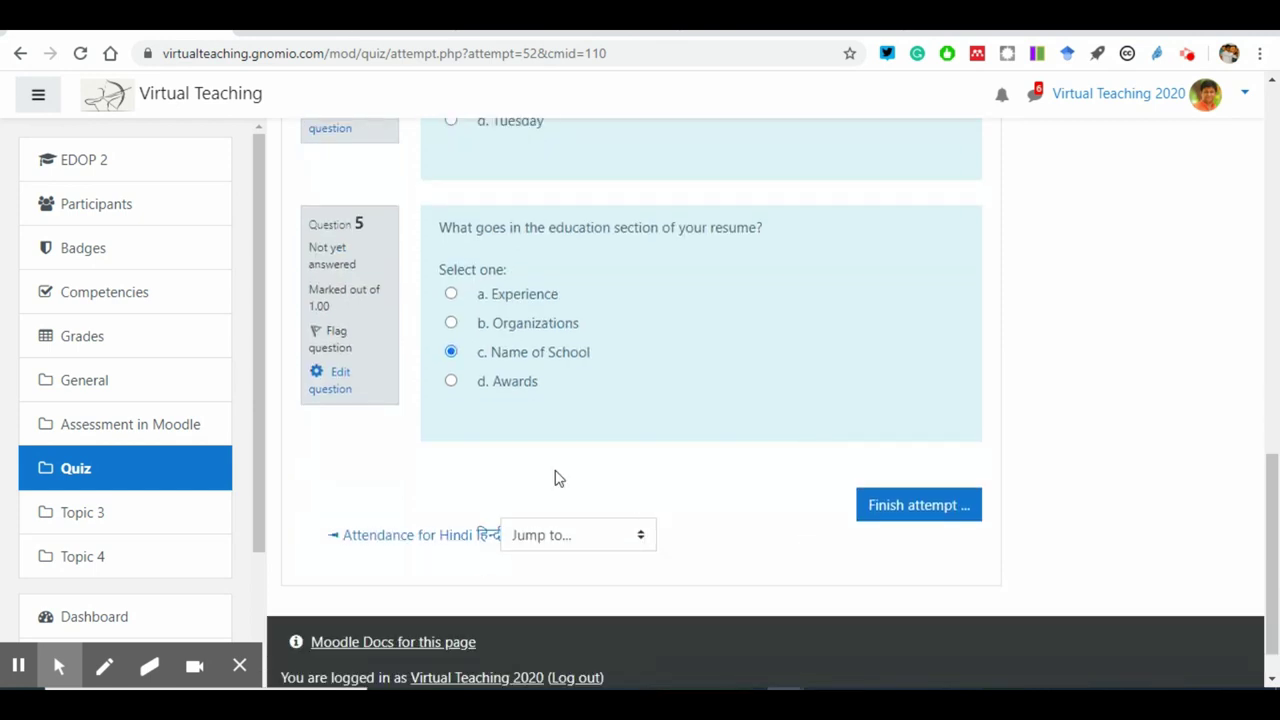
pyautogui.click(452, 382)
# Step: Finish the first quiz attempt, check its summary and submission deadline, and submit all answers
pyautogui.click(930, 505)
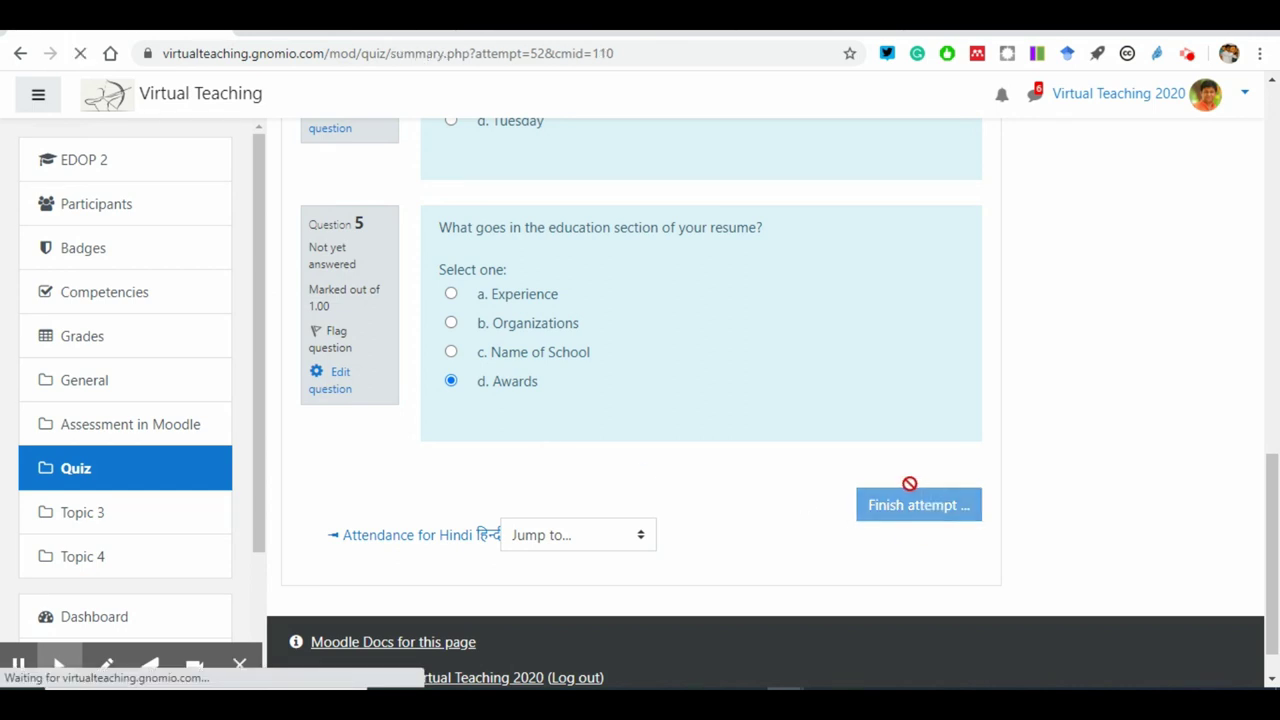
pyautogui.scroll(-2, 815, 520)
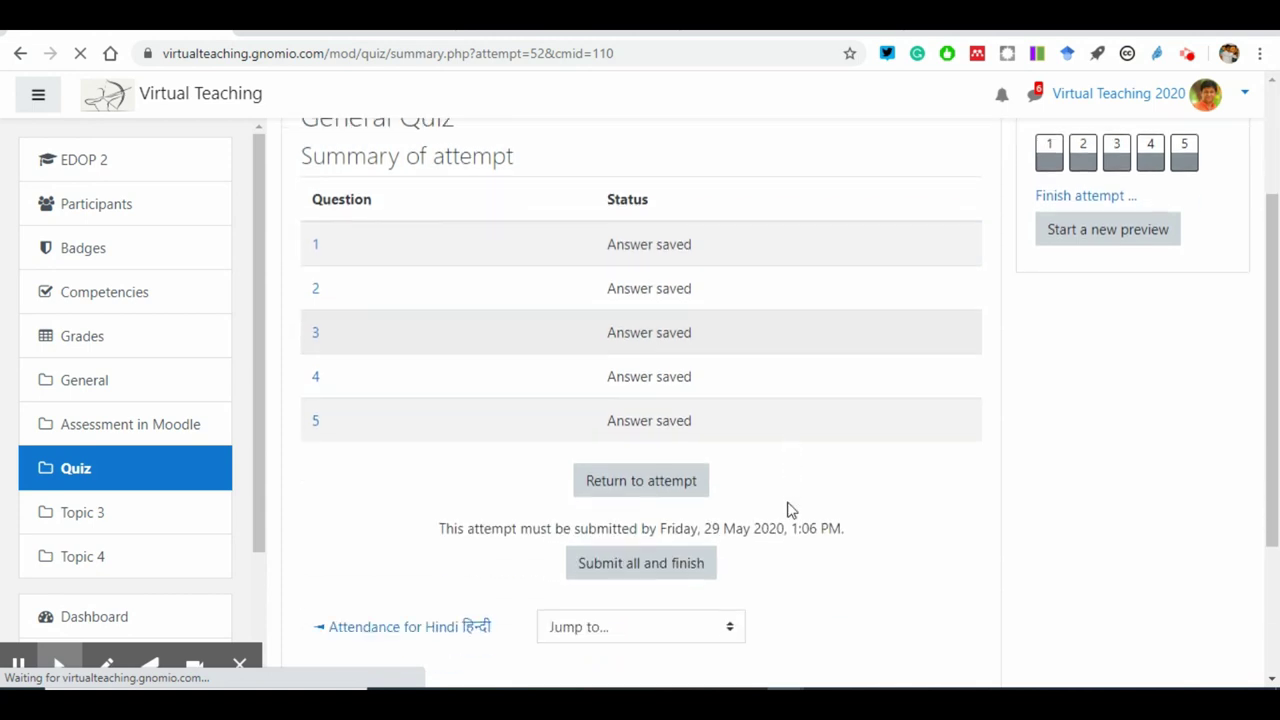
pyautogui.scroll(-1, 665, 420)
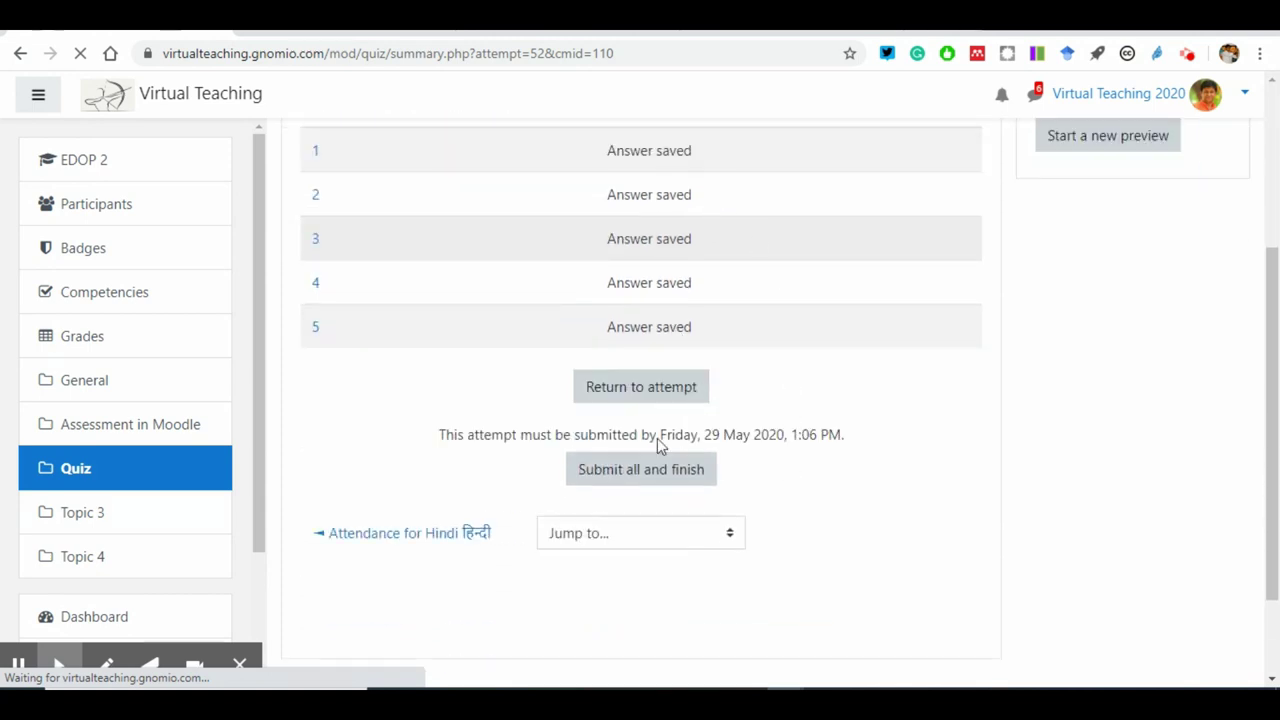
pyautogui.click(451, 440)
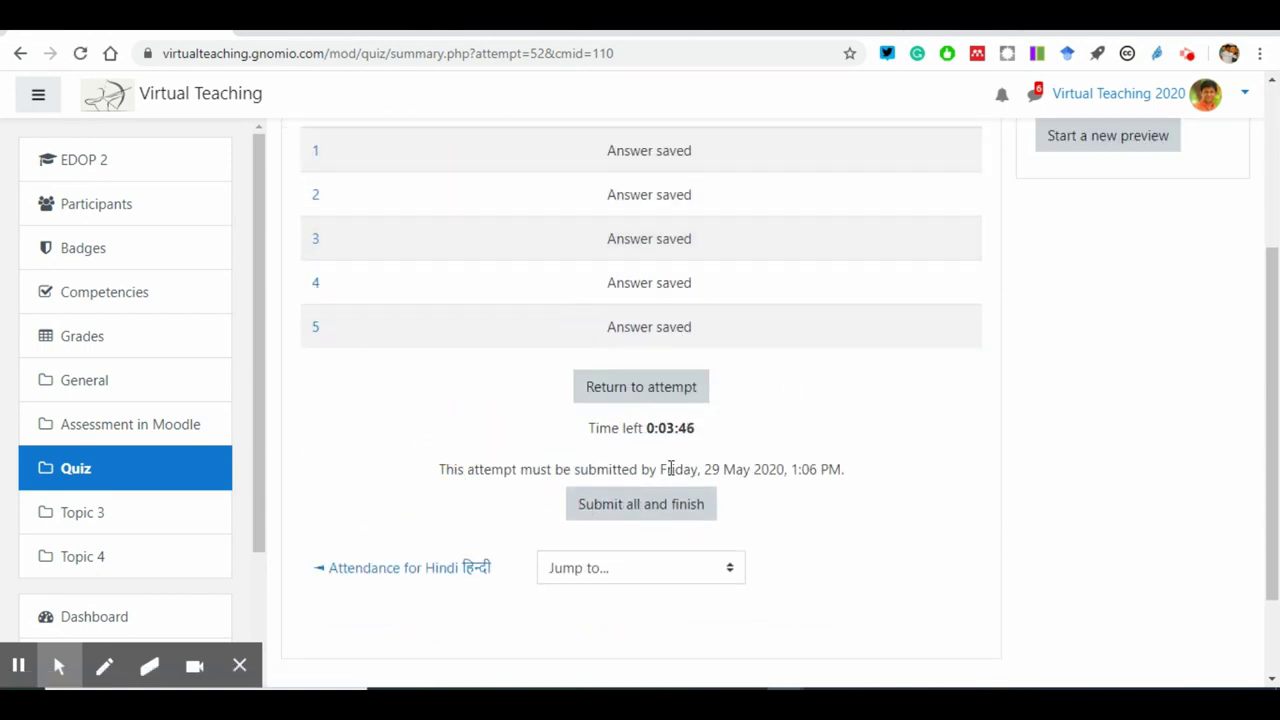
pyautogui.click(839, 463)
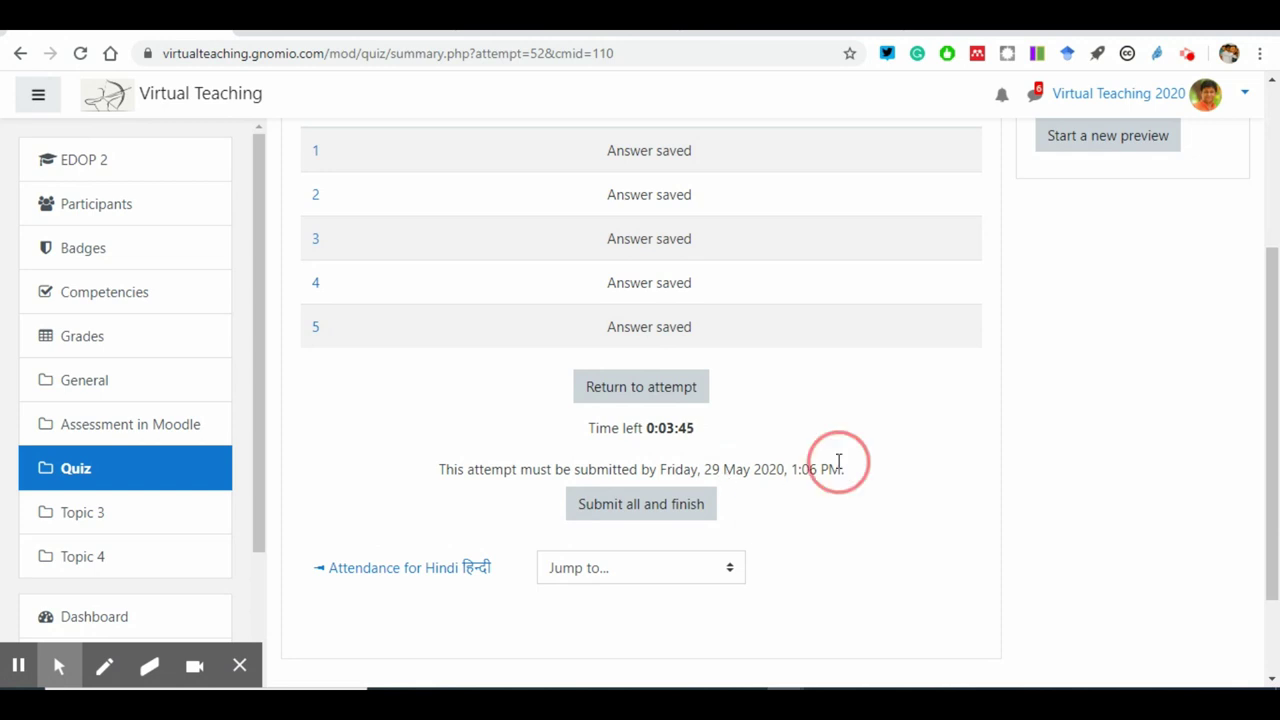
pyautogui.click(664, 518)
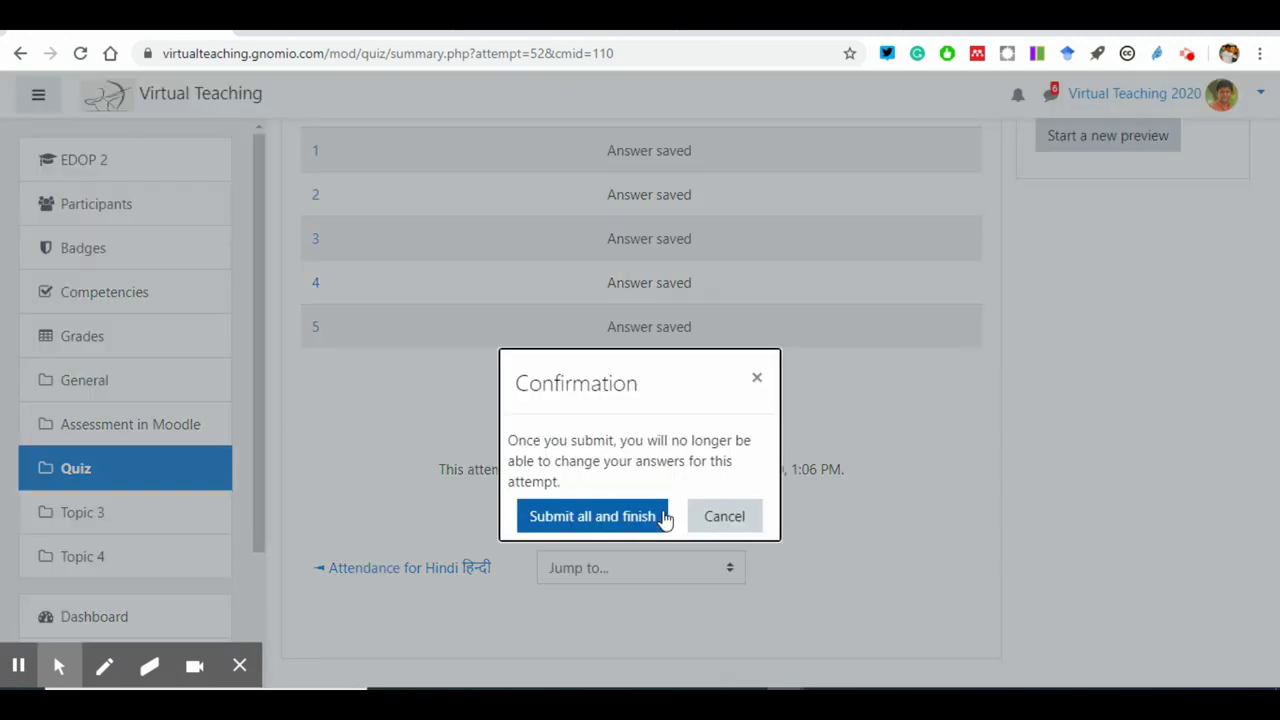
pyautogui.click(585, 518)
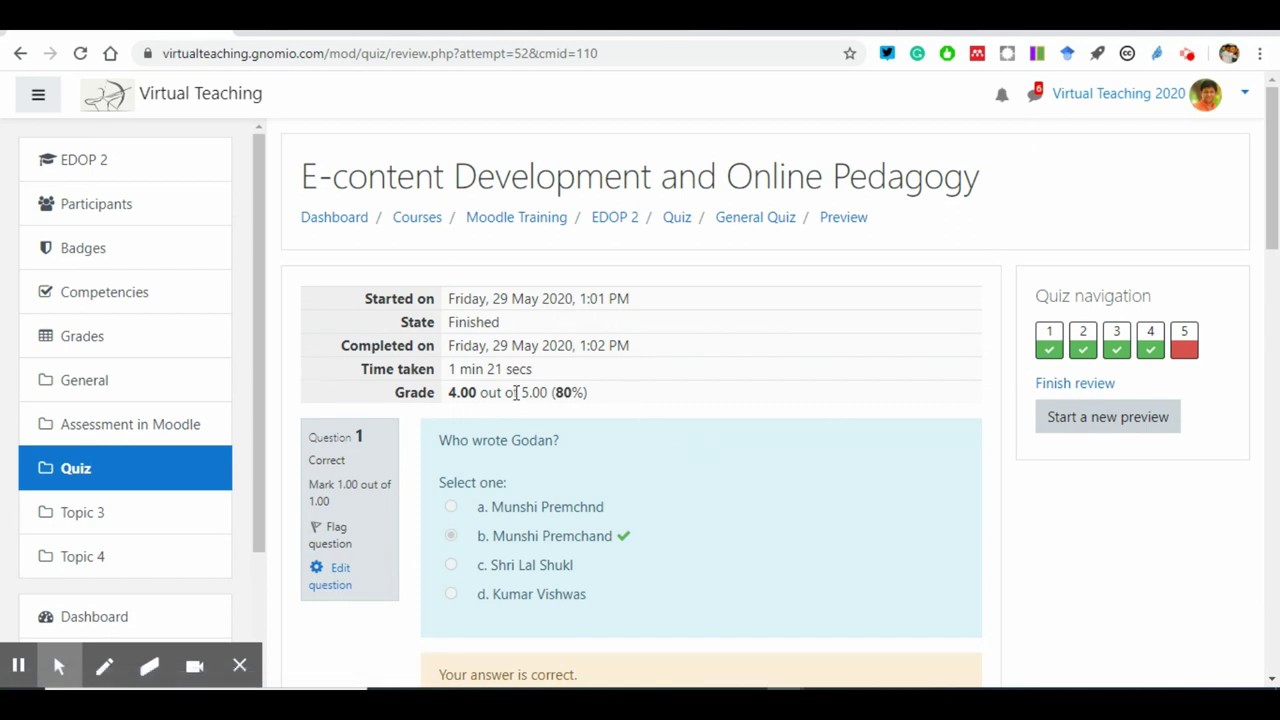
# Step: Examine the first attempt's grade and the feedback on its questions, and finish the review
pyautogui.moveTo(587, 392); pyautogui.dragTo(553, 392)
pyautogui.click(1057, 551)
pyautogui.scroll(-8, 371, 509)
pyautogui.scroll(-7, 490, 453)
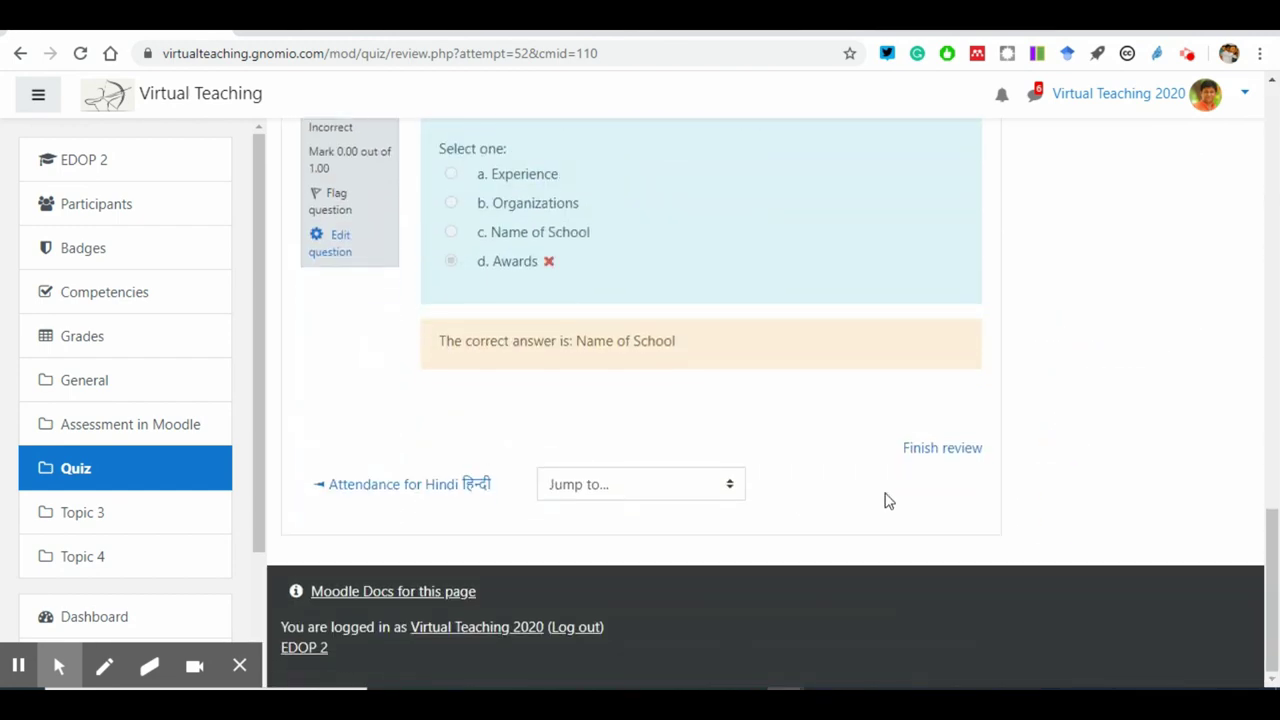
pyautogui.click(940, 452)
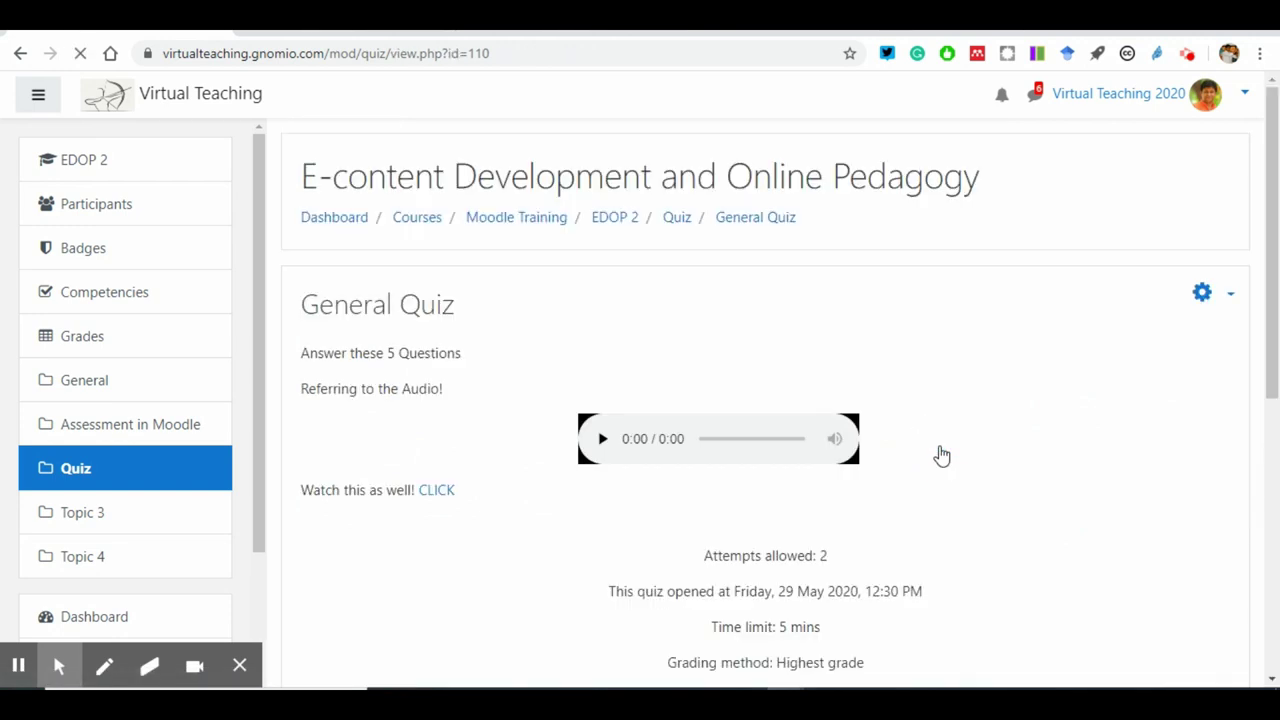
# Step: Re-attempt General Quiz by starting a second timed preview attempt
pyautogui.scroll(-3, 940, 455)
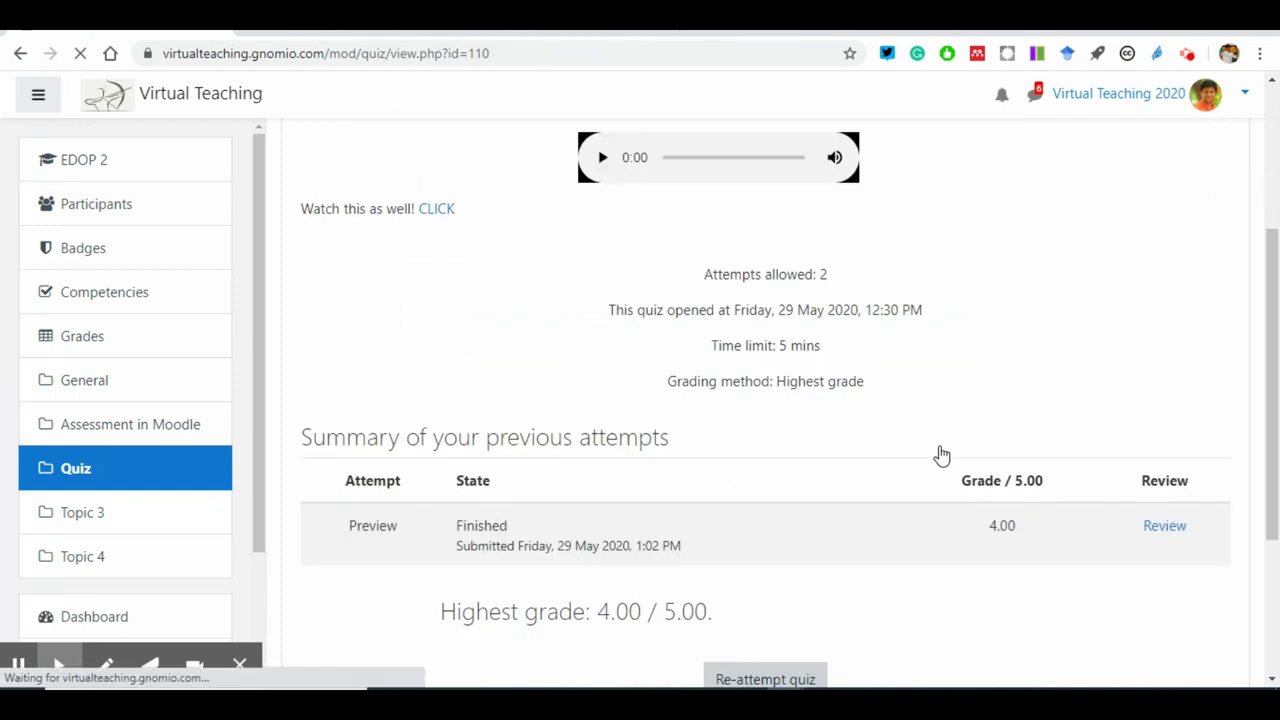
pyautogui.scroll(-3, 940, 454)
pyautogui.click(745, 436)
pyautogui.click(612, 490)
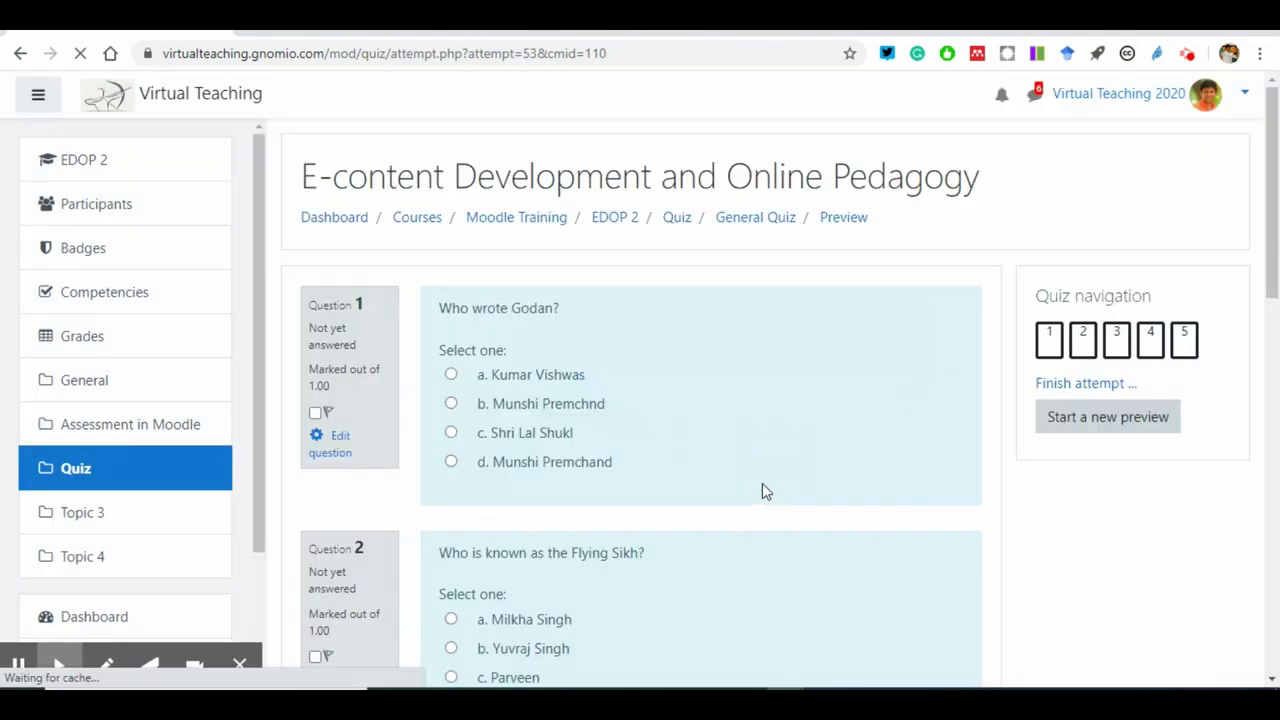
# Step: Answer "Who wrote Godan?" with Munshi Premchand and the Flying Sikh question with Milkha Singh in the second attempt
pyautogui.click(451, 374)
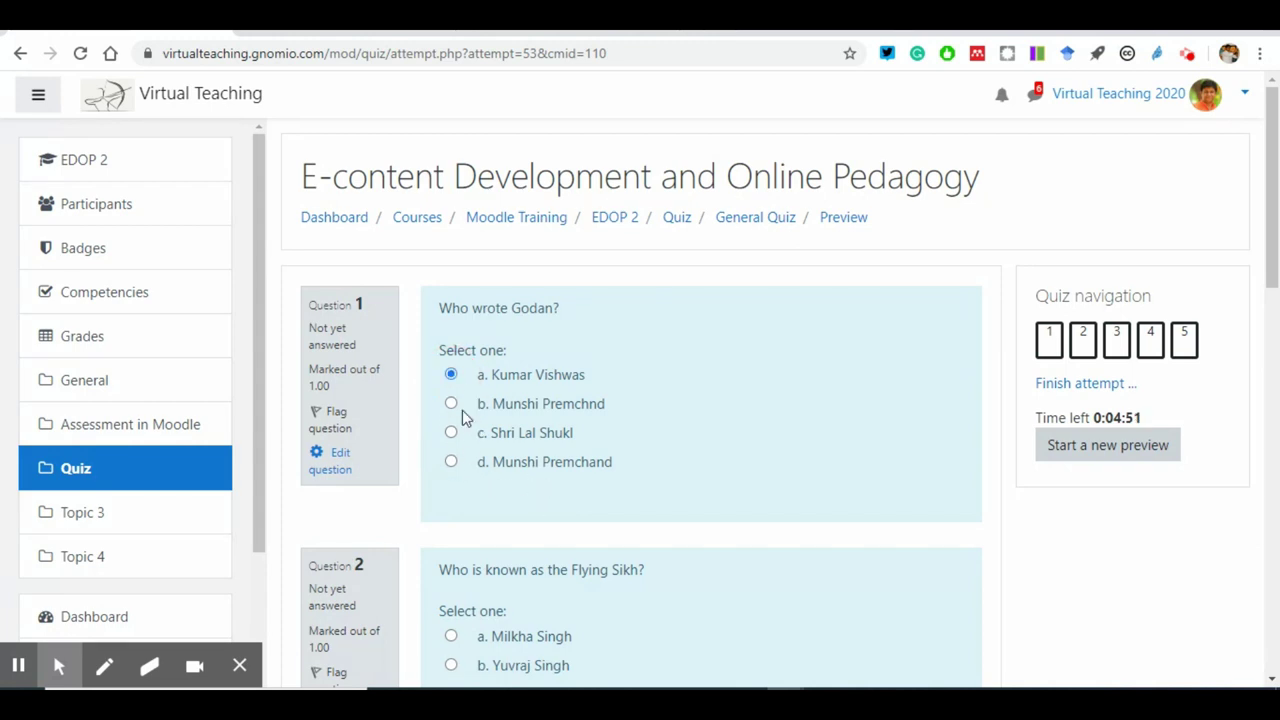
pyautogui.click(451, 404)
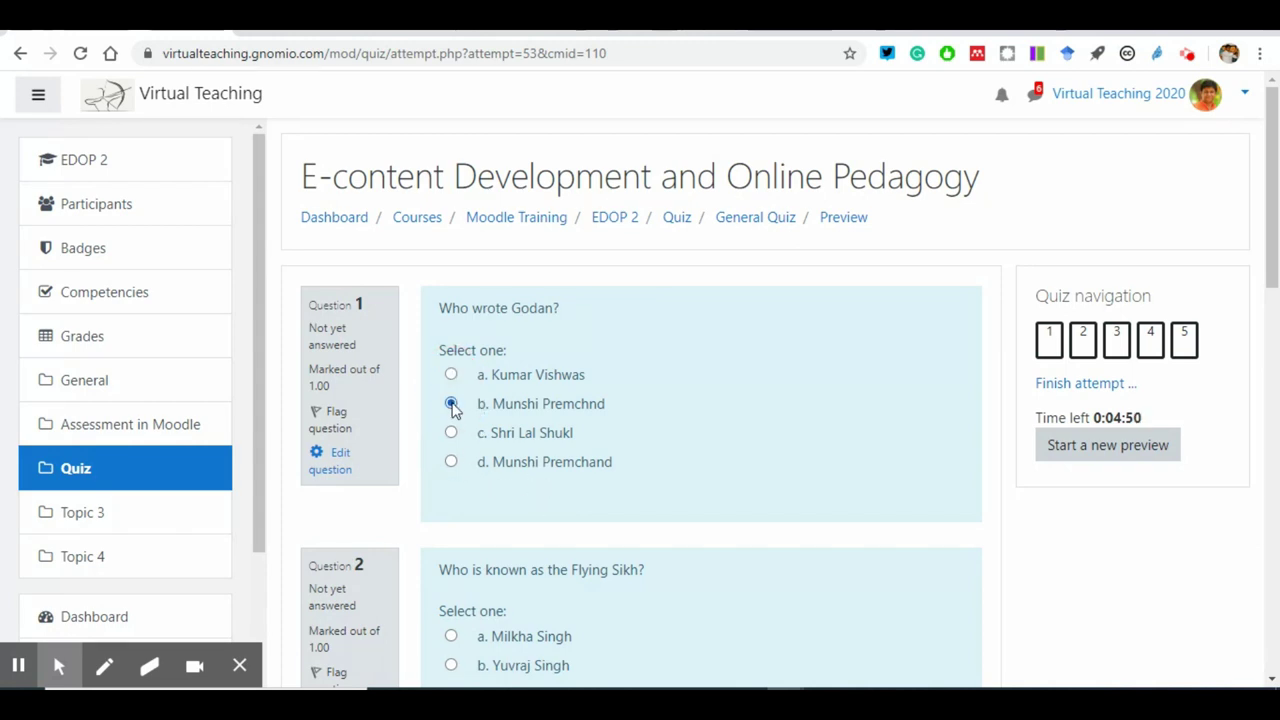
pyautogui.click(451, 462)
pyautogui.scroll(-2, 480, 475)
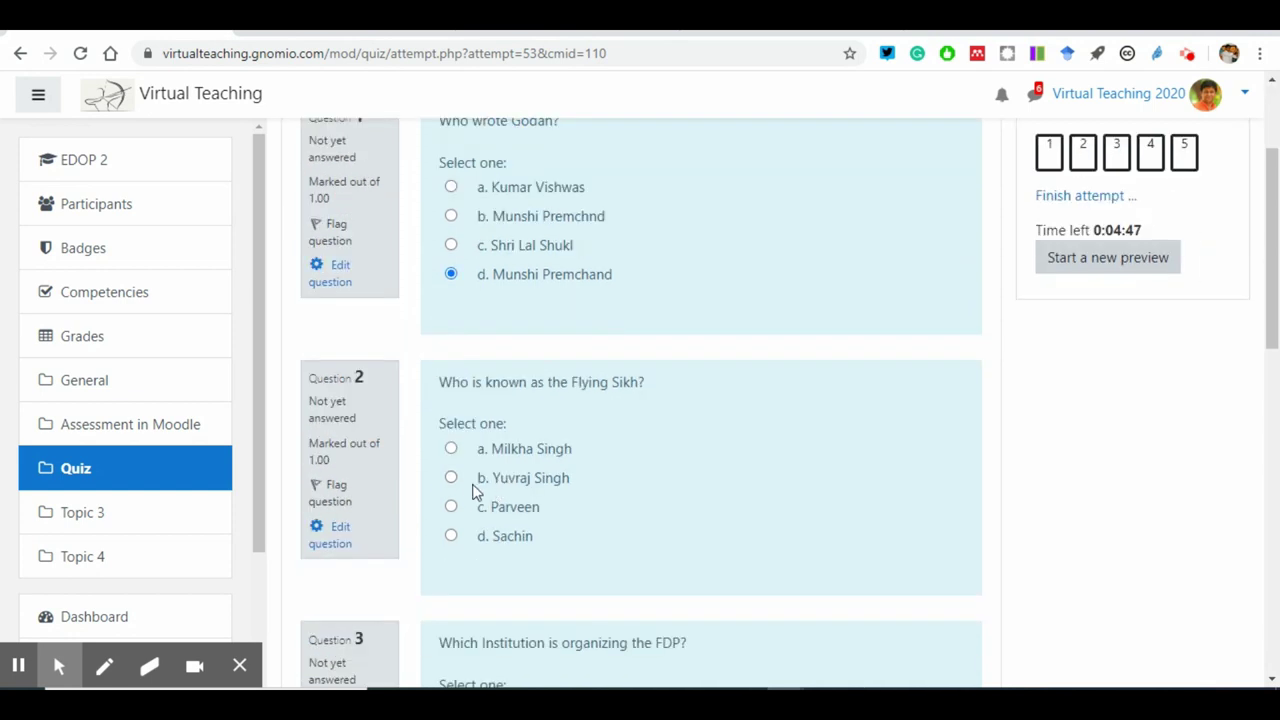
pyautogui.click(451, 449)
# Step: Answer questions 3 to 5 of the second attempt with DU, Friday and Name of School
pyautogui.scroll(-3, 500, 505)
pyautogui.click(451, 428)
pyautogui.scroll(-3, 460, 455)
pyautogui.click(450, 468)
pyautogui.scroll(-4, 507, 440)
pyautogui.click(451, 322)
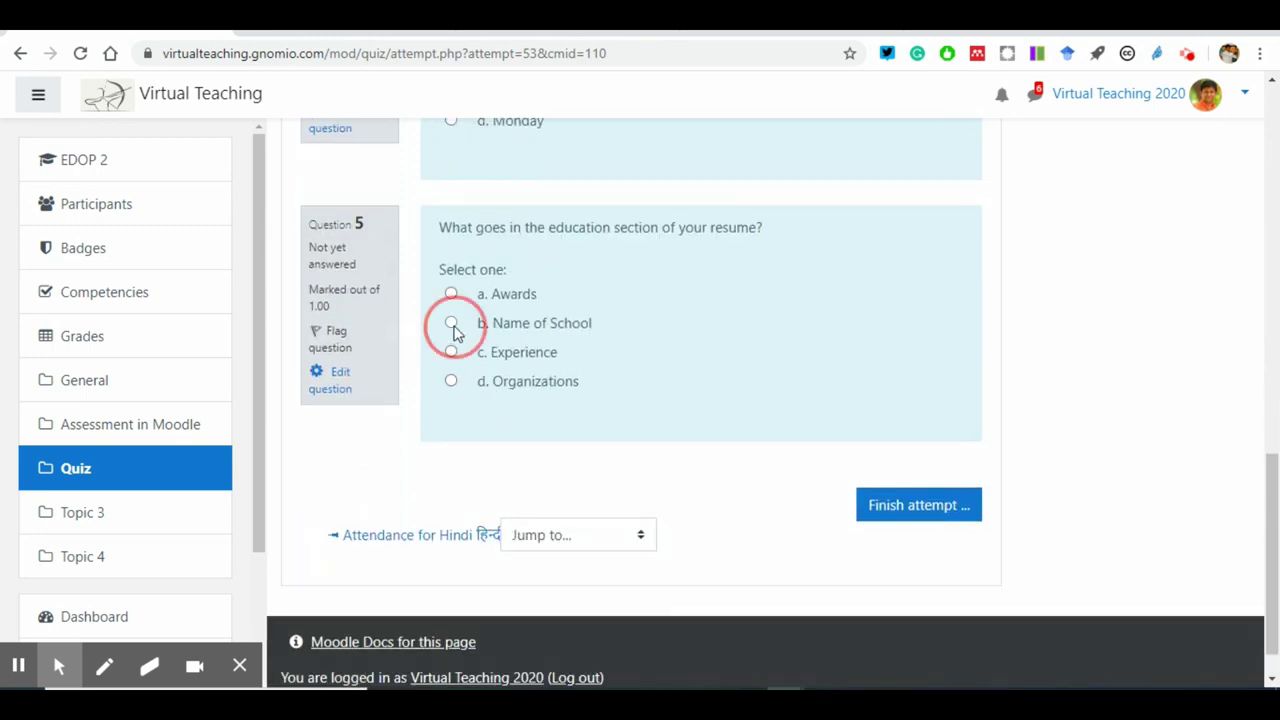
# Step: Finish the second quiz attempt and submit all its answers
pyautogui.click(877, 506)
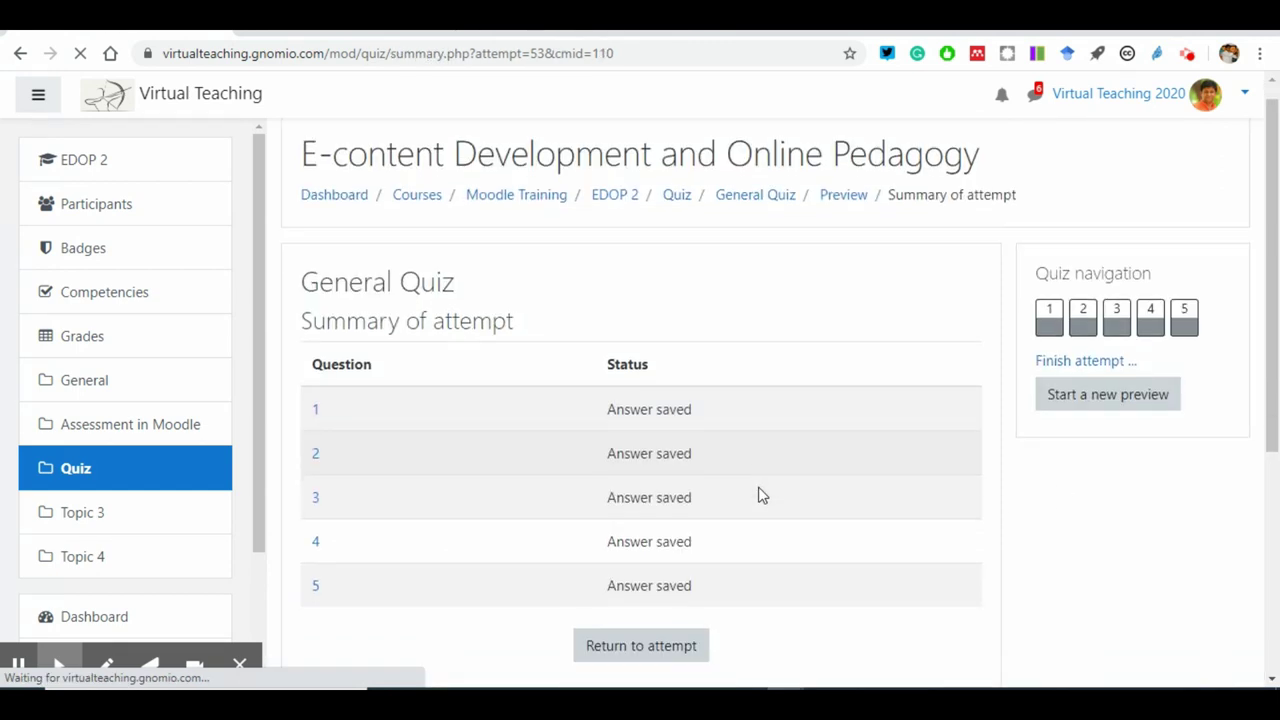
pyautogui.scroll(-4, 757, 494)
pyautogui.click(660, 416)
pyautogui.click(619, 516)
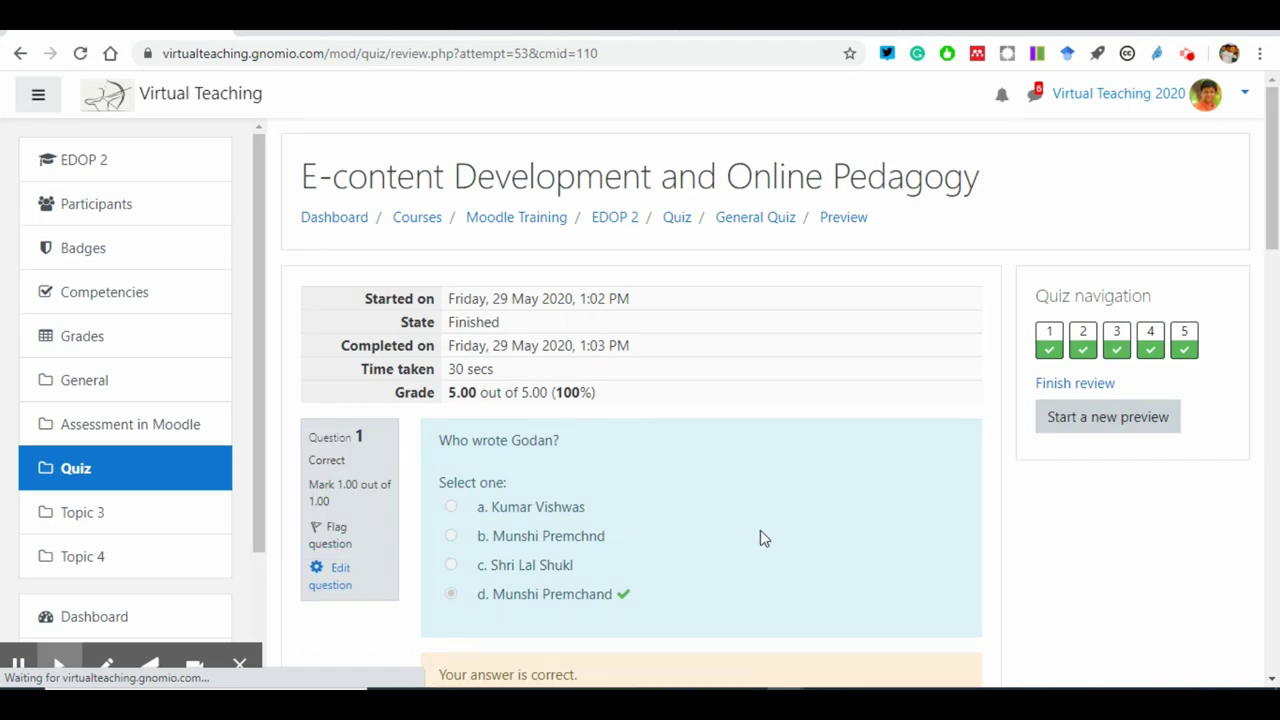
# Step: Examine the correct-answer feedback on each question of the second attempt and its overall grade percentage
pyautogui.scroll(-6, 758, 537)
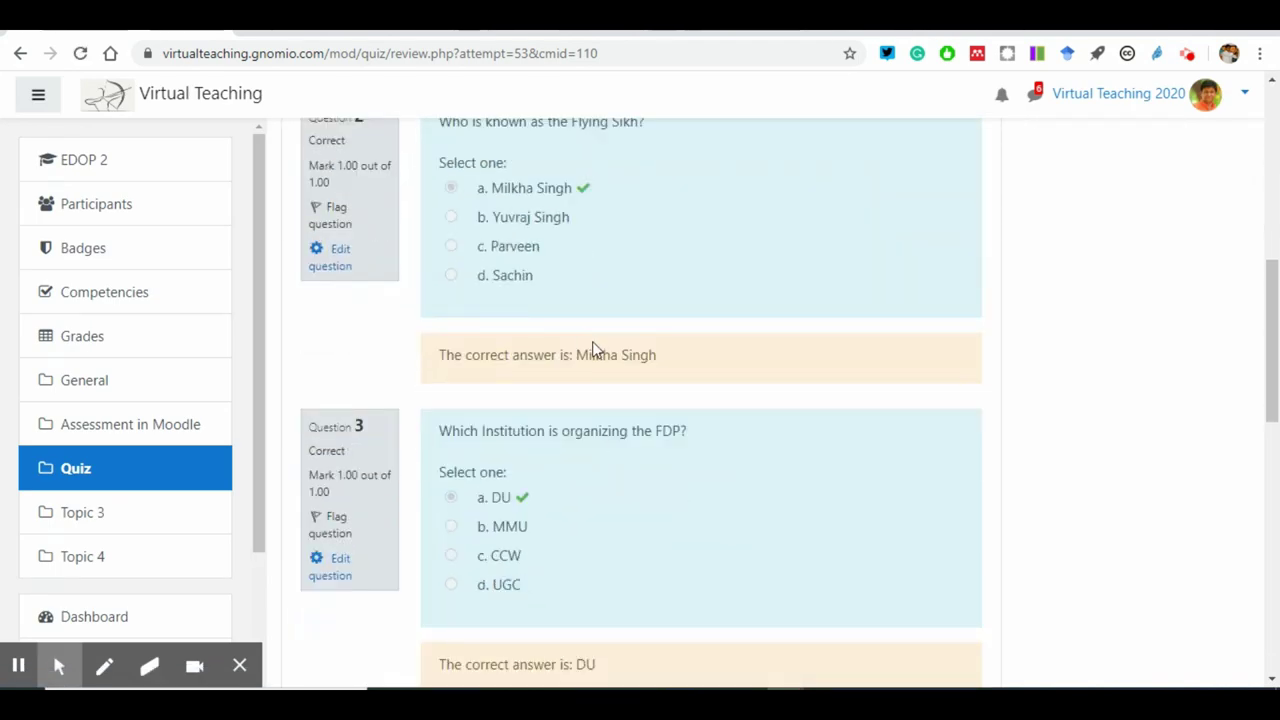
pyautogui.moveTo(490, 355); pyautogui.dragTo(632, 356)
pyautogui.scroll(-3, 640, 395)
pyautogui.moveTo(614, 403); pyautogui.dragTo(520, 374)
pyautogui.scroll(6, 520, 374)
pyautogui.scroll(2, 520, 376)
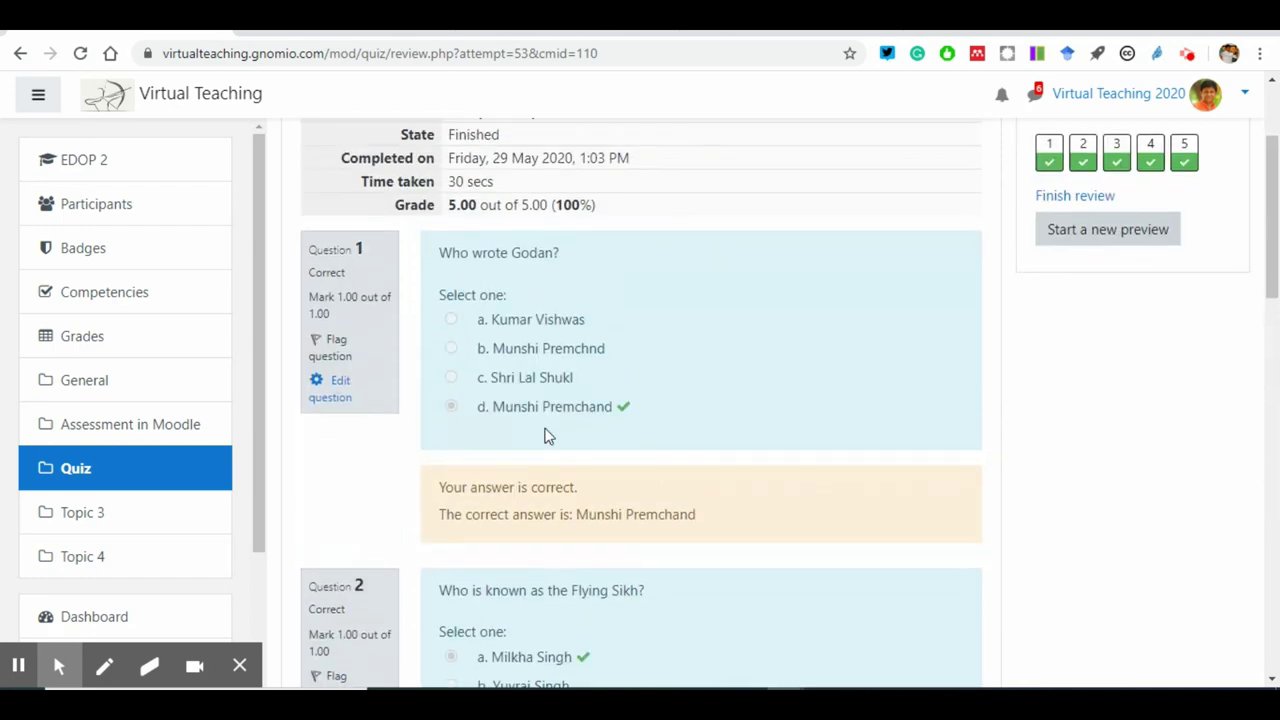
pyautogui.click(518, 514)
pyautogui.scroll(-7, 637, 508)
pyautogui.scroll(-7, 639, 507)
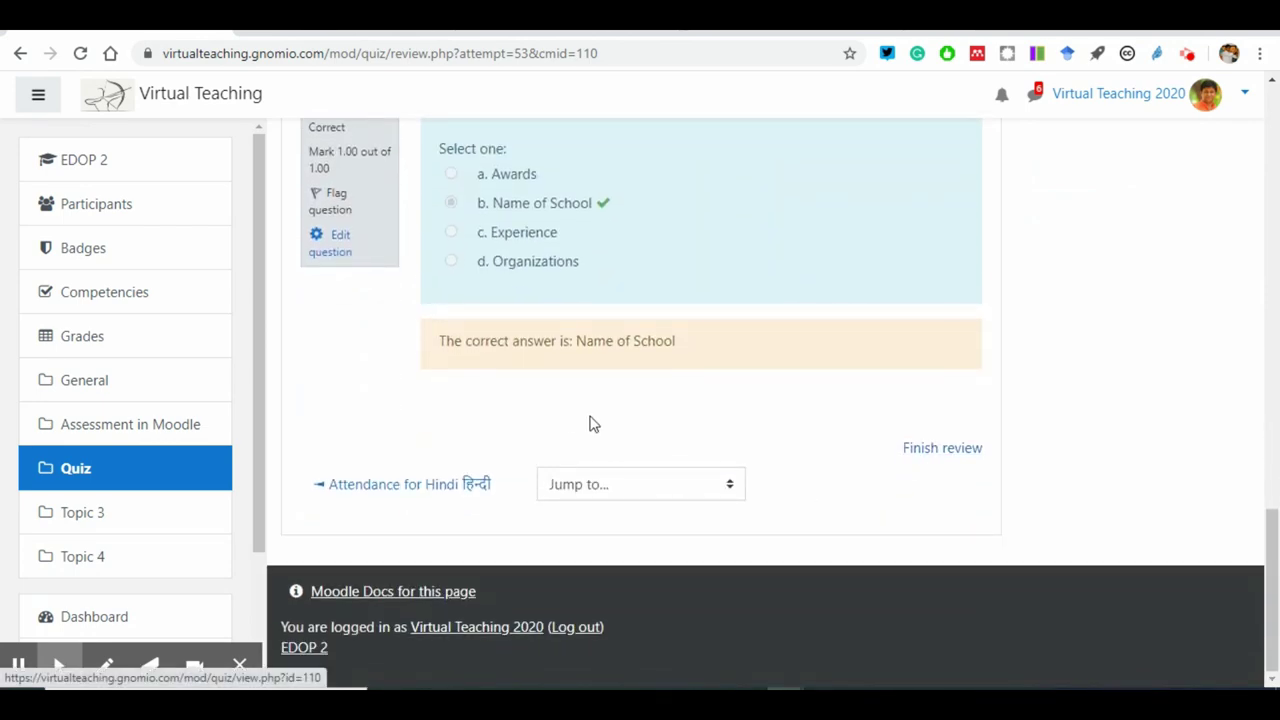
pyautogui.scroll(5, 948, 380)
pyautogui.scroll(9, 948, 380)
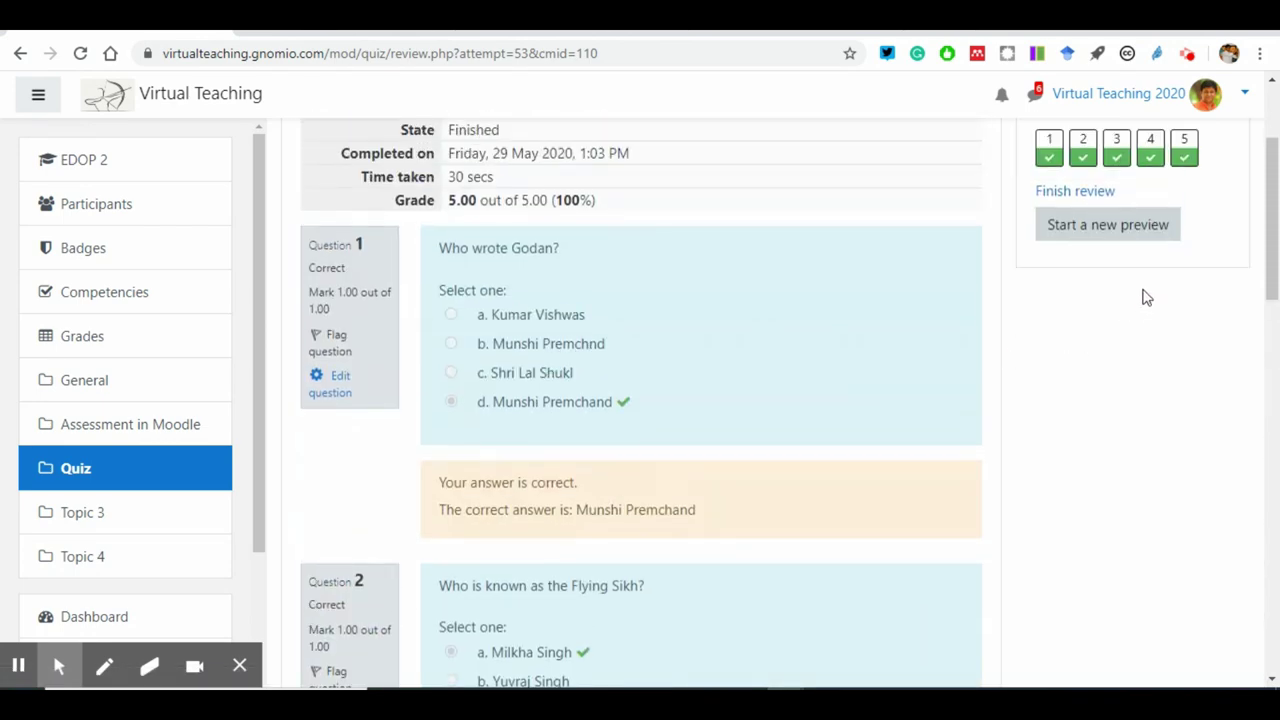
pyautogui.scroll(1, 846, 269)
pyautogui.doubleClick(560, 294)
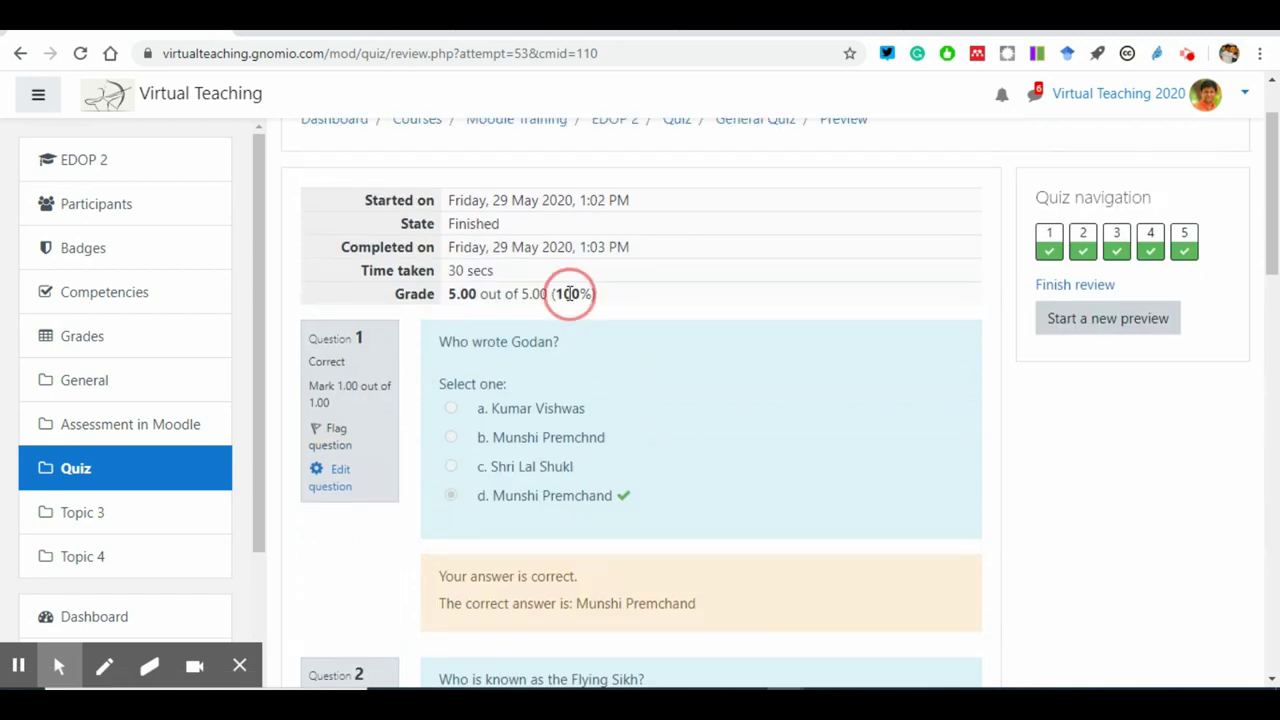
# Step: Check the second attempt's time taken, finish its review and start a third timed attempt of the quiz
pyautogui.moveTo(503, 275); pyautogui.dragTo(428, 275)
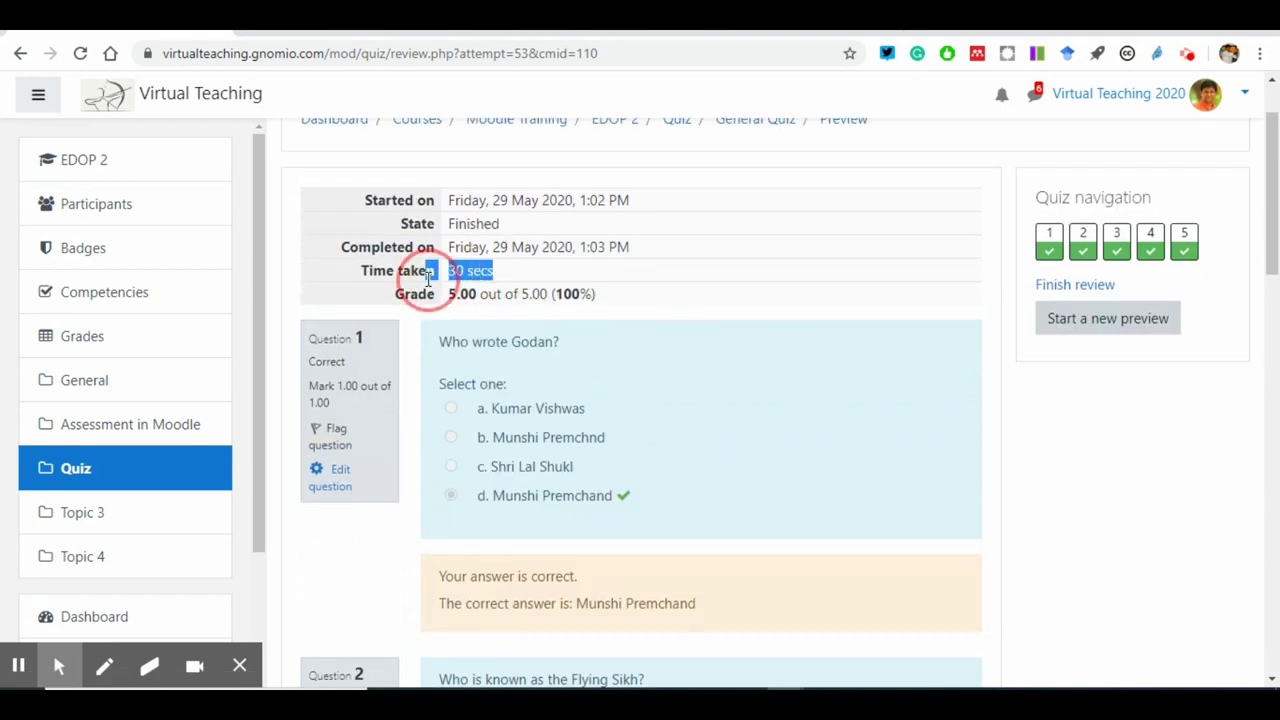
pyautogui.scroll(-15, 763, 526)
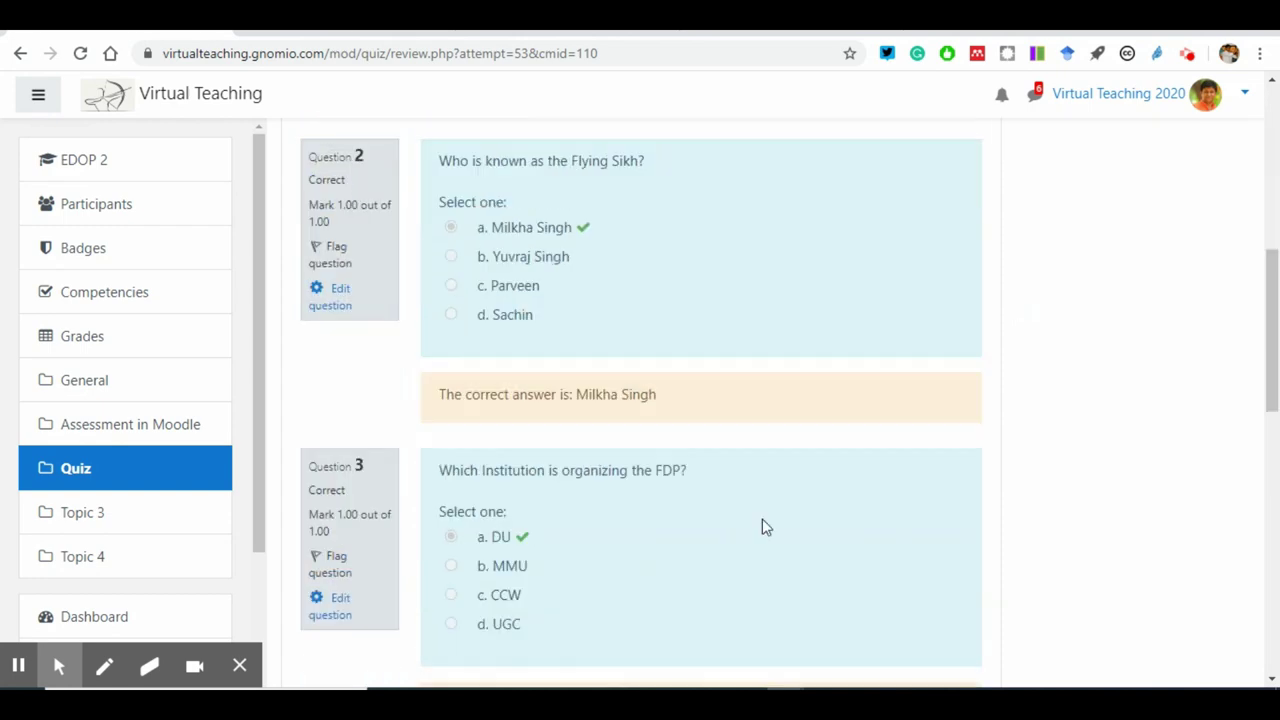
pyautogui.click(953, 448)
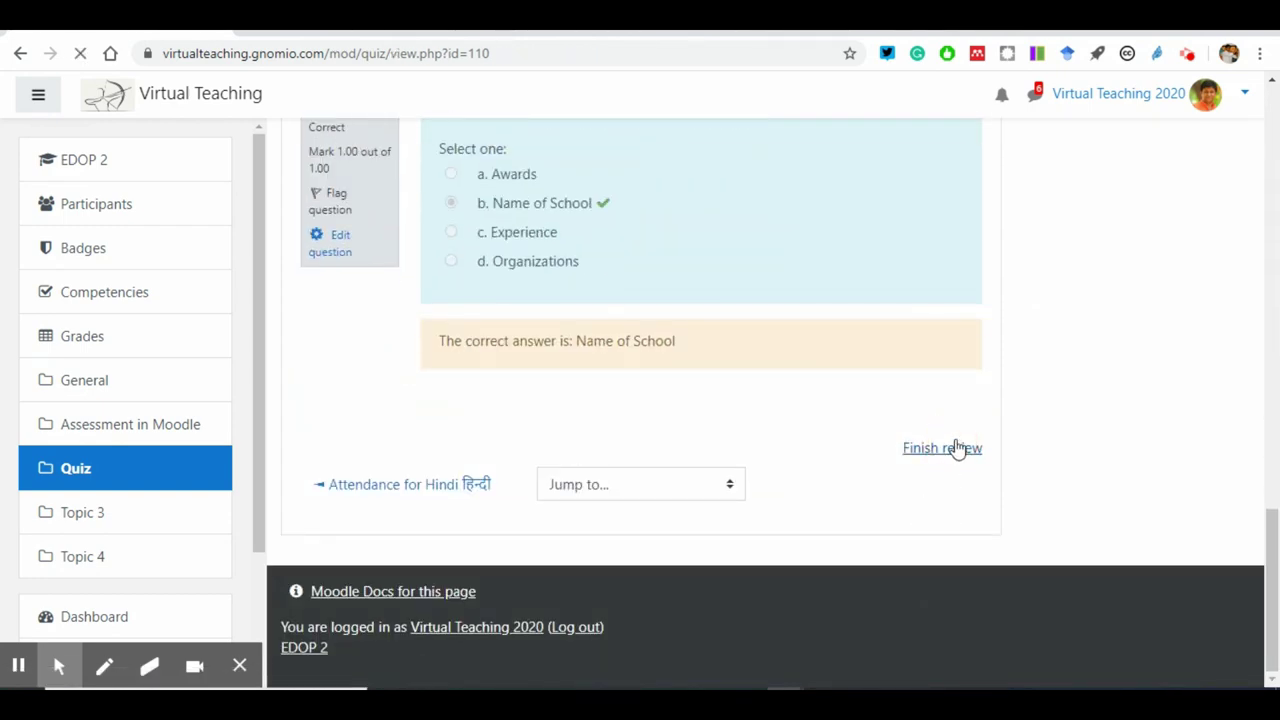
pyautogui.scroll(-6, 843, 574)
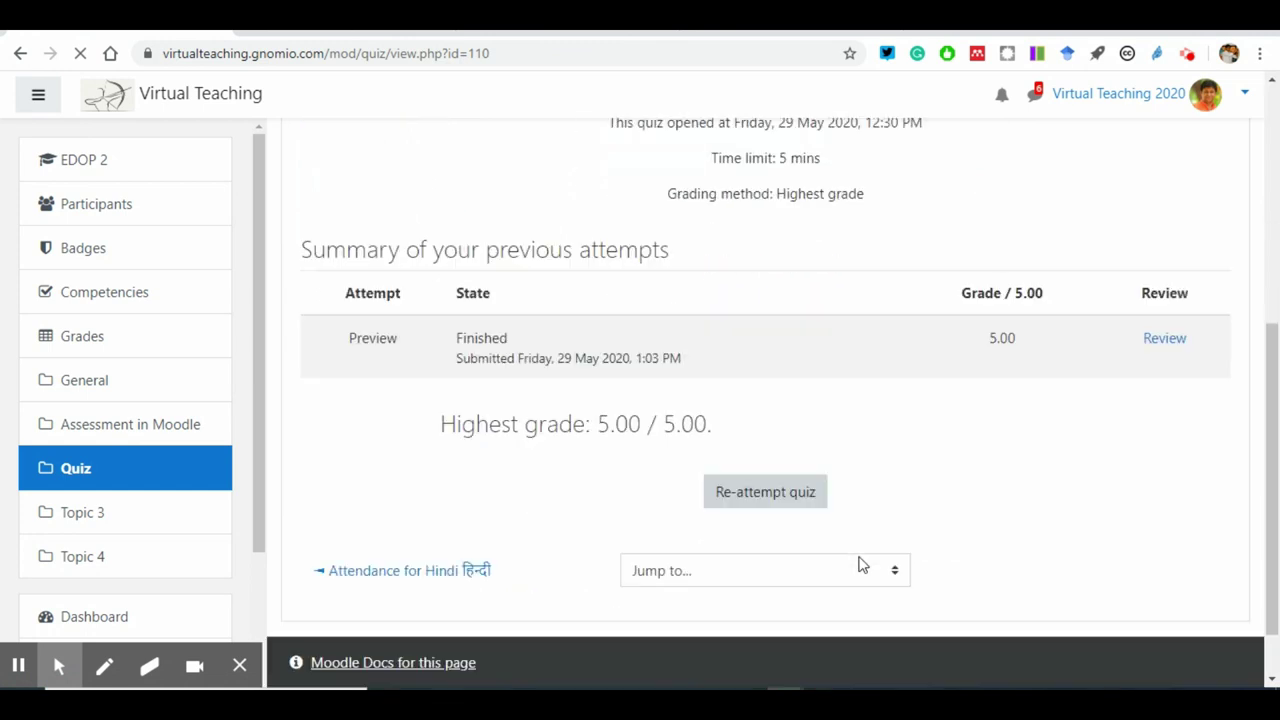
pyautogui.click(767, 500)
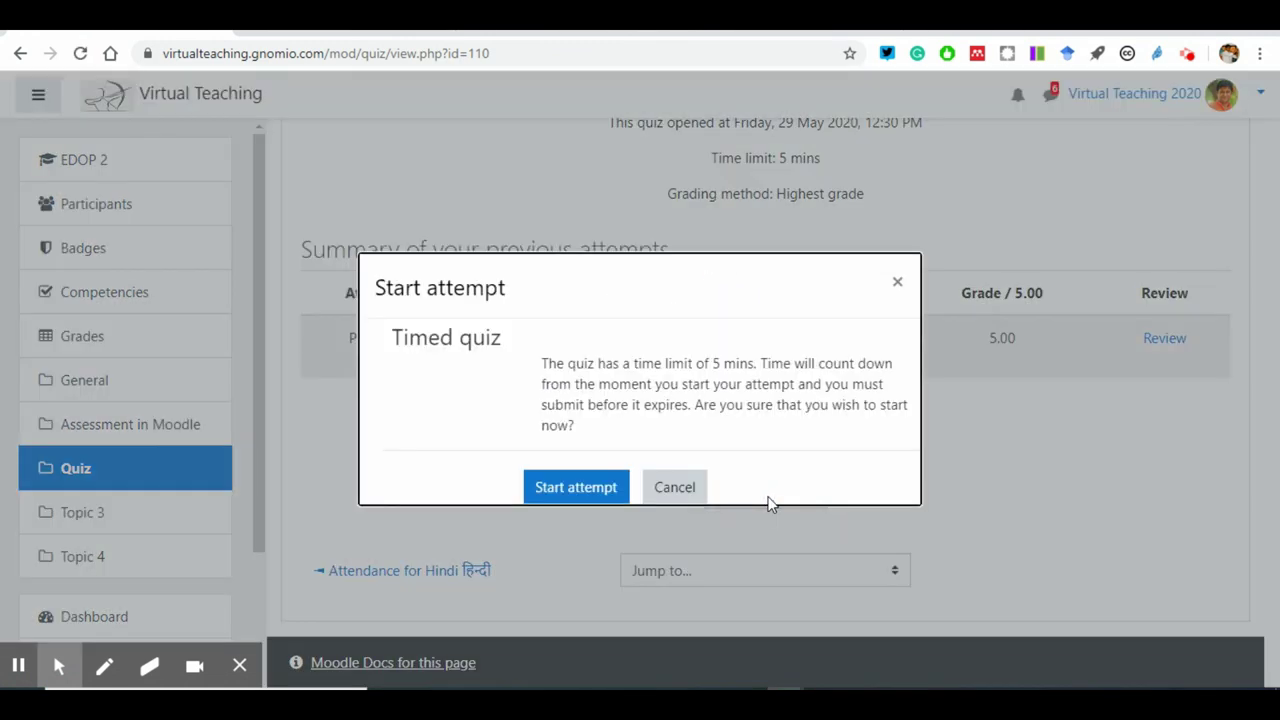
pyautogui.click(562, 500)
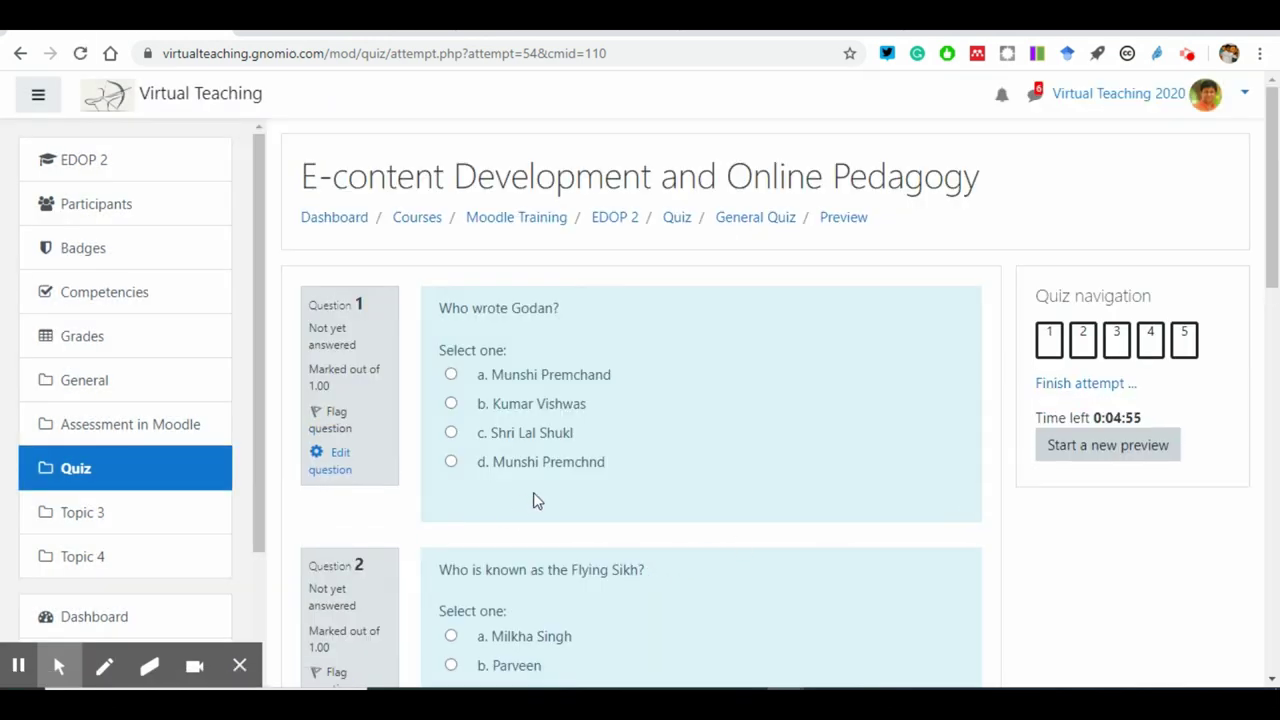
# Step: Answer the first three questions of the third attempt with the misspelled Munshi Premchnd, Sachin and CCW
pyautogui.scroll(-2, 560, 505)
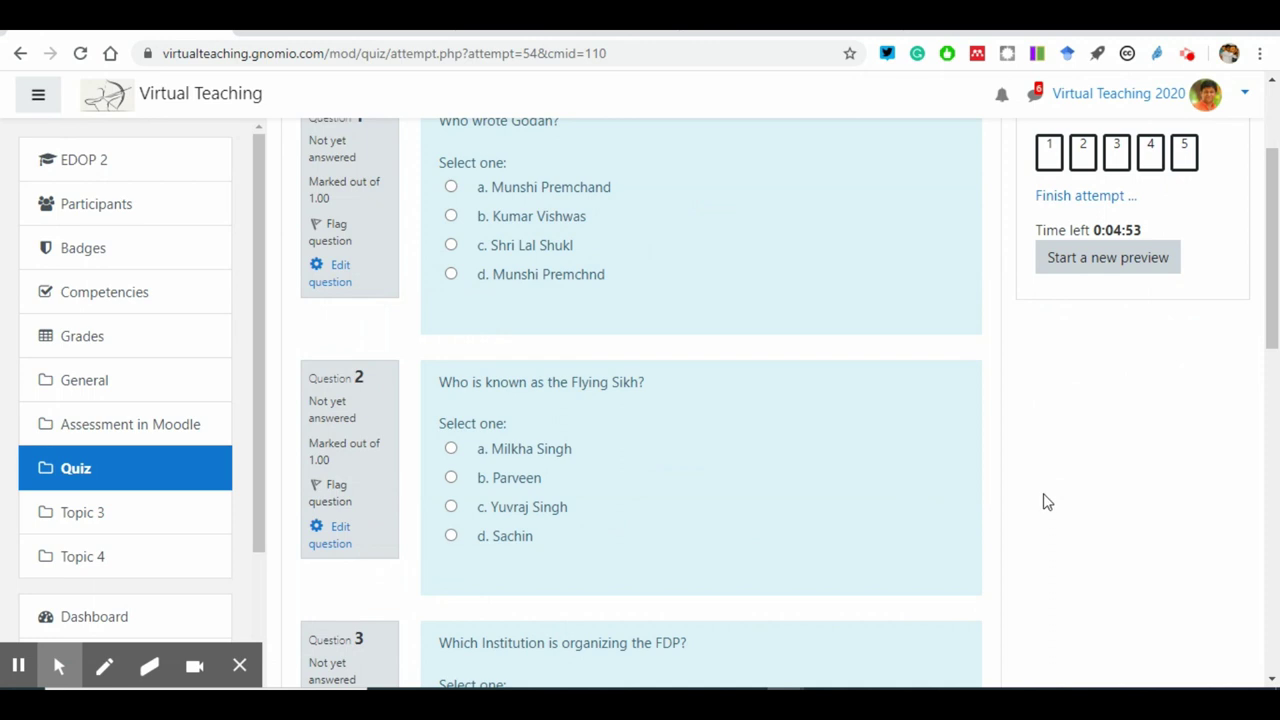
pyautogui.scroll(2, 717, 534)
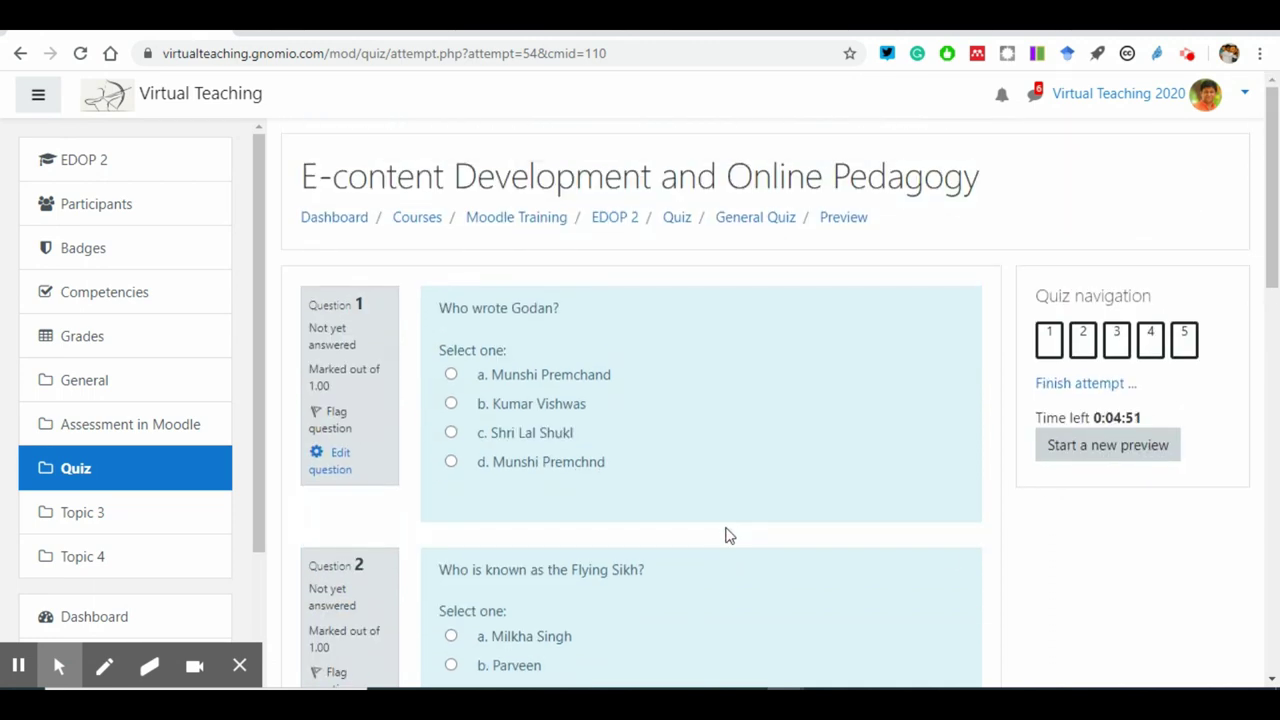
pyautogui.click(451, 462)
pyautogui.scroll(-4, 514, 537)
pyautogui.click(451, 347)
pyautogui.scroll(-3, 460, 388)
pyautogui.click(451, 298)
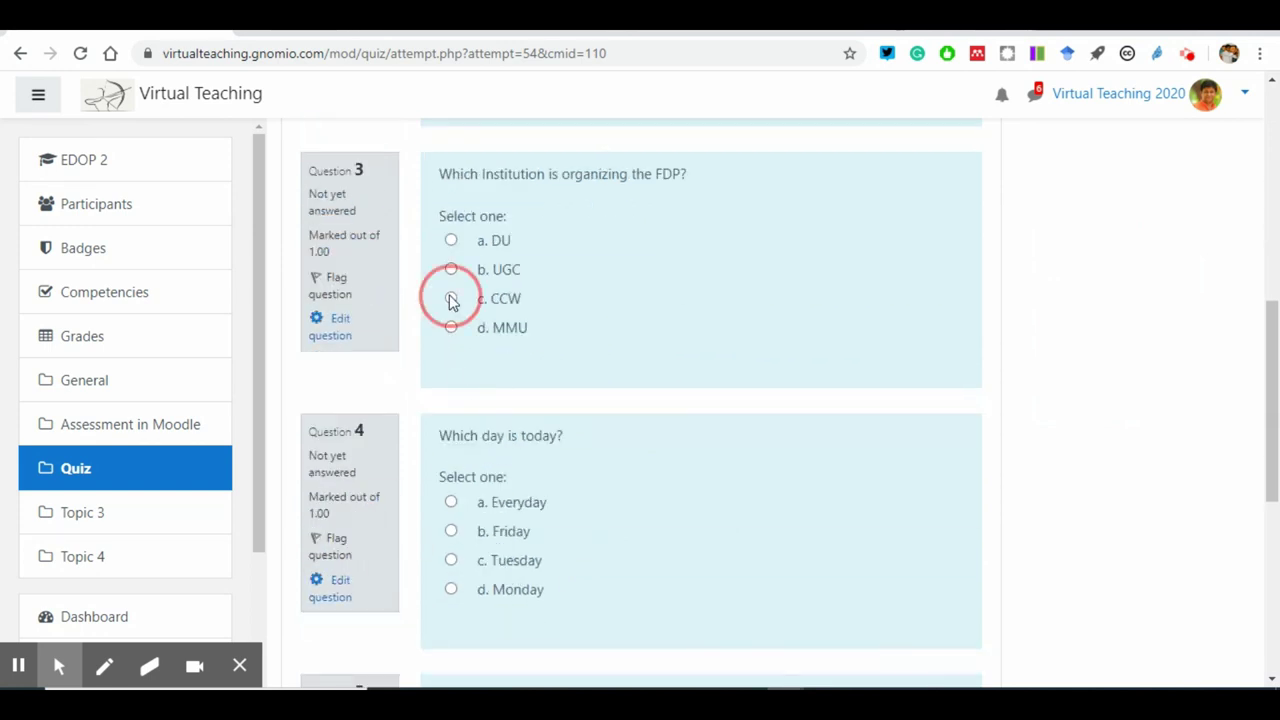
# Step: Answer "Which day is today?" with Tuesday and the resume education question with Awards
pyautogui.scroll(-2, 477, 426)
pyautogui.click(451, 371)
pyautogui.scroll(-3, 502, 464)
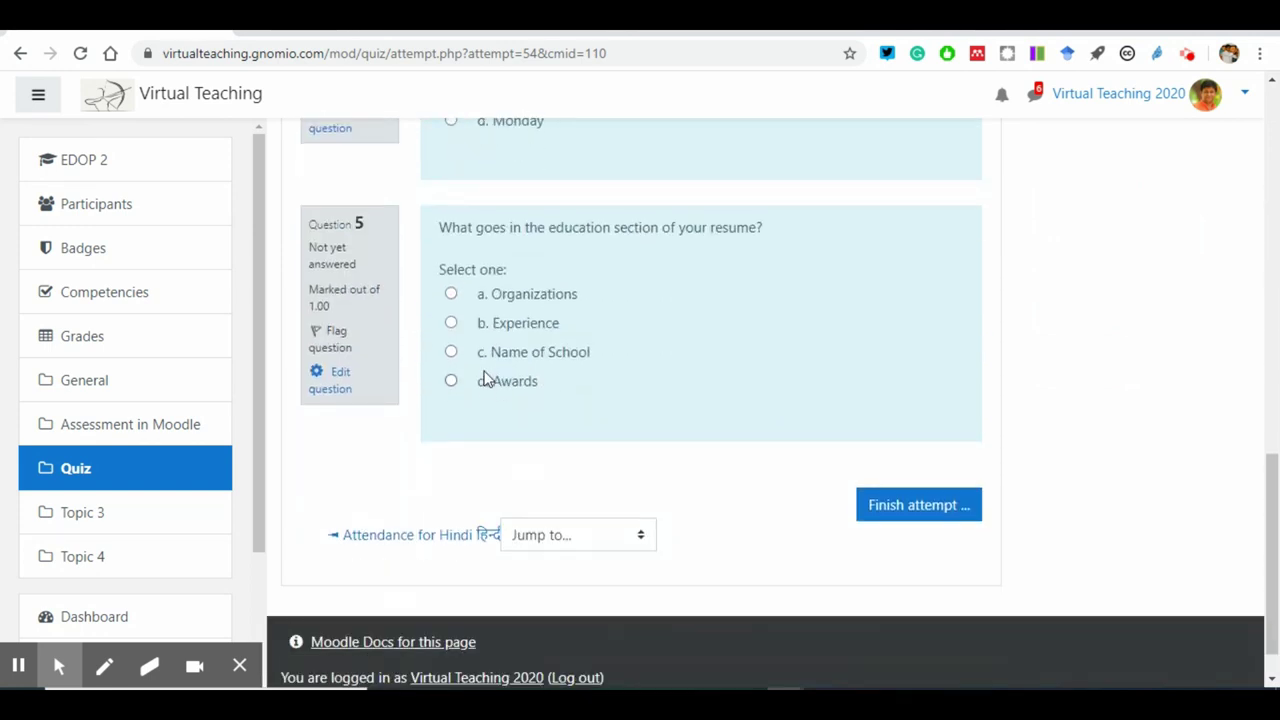
pyautogui.click(451, 381)
# Step: Finish the third quiz attempt and submit all its answers
pyautogui.click(876, 507)
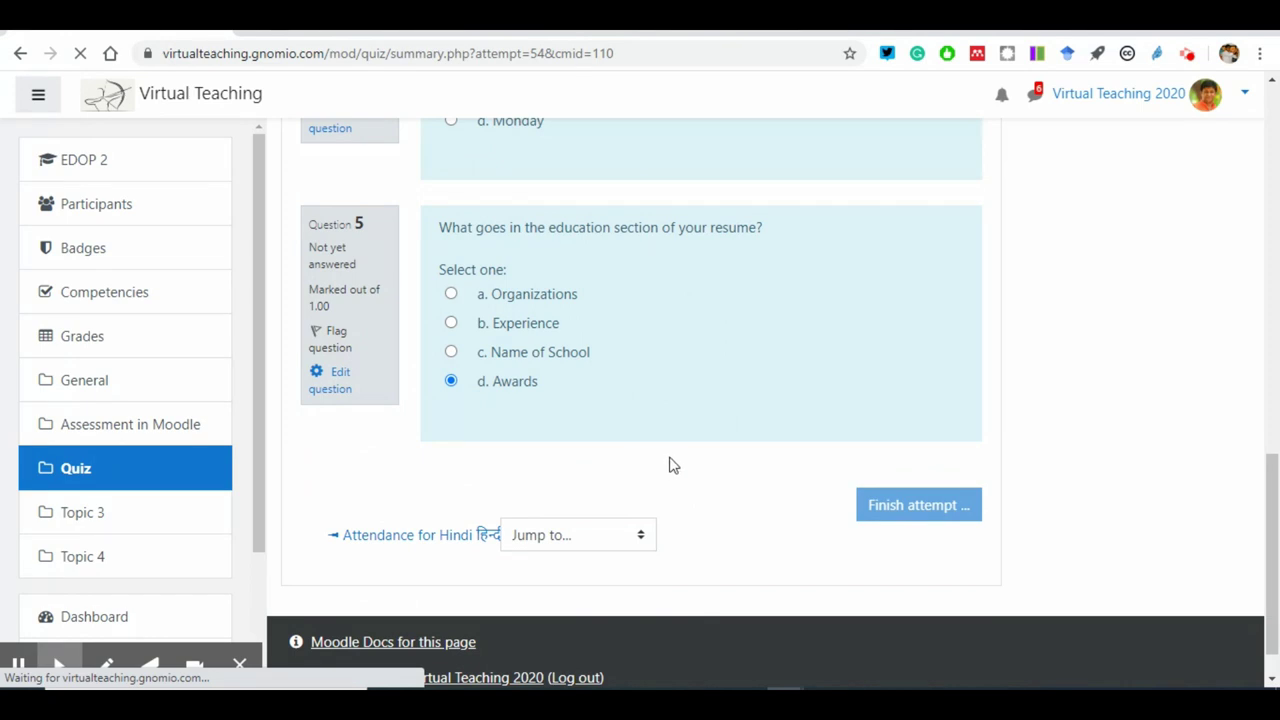
pyautogui.scroll(-3, 649, 566)
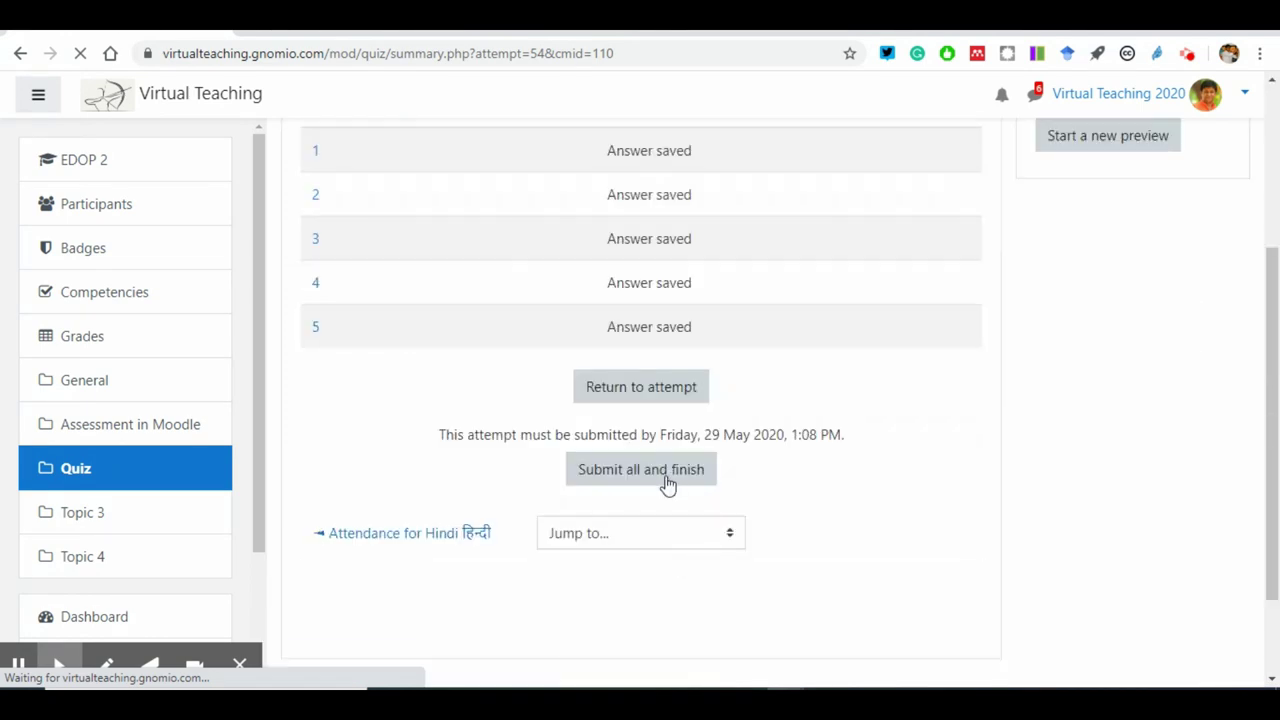
pyautogui.click(633, 518)
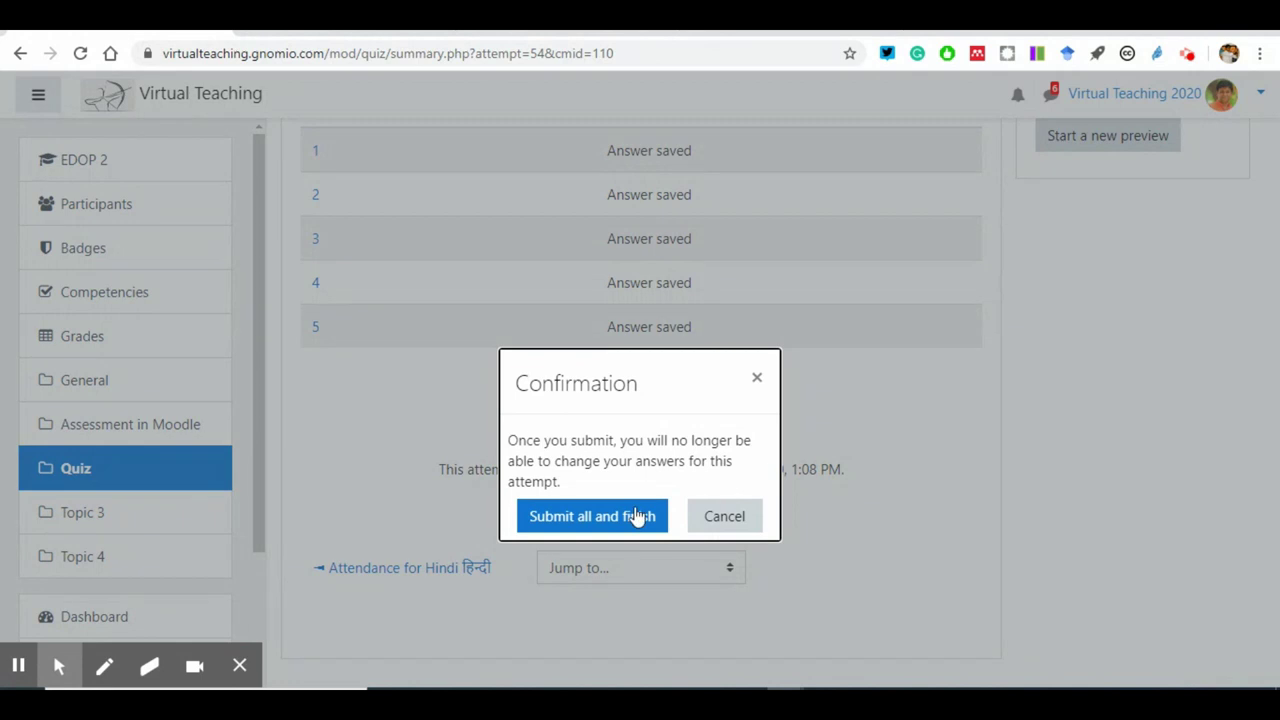
pyautogui.click(638, 516)
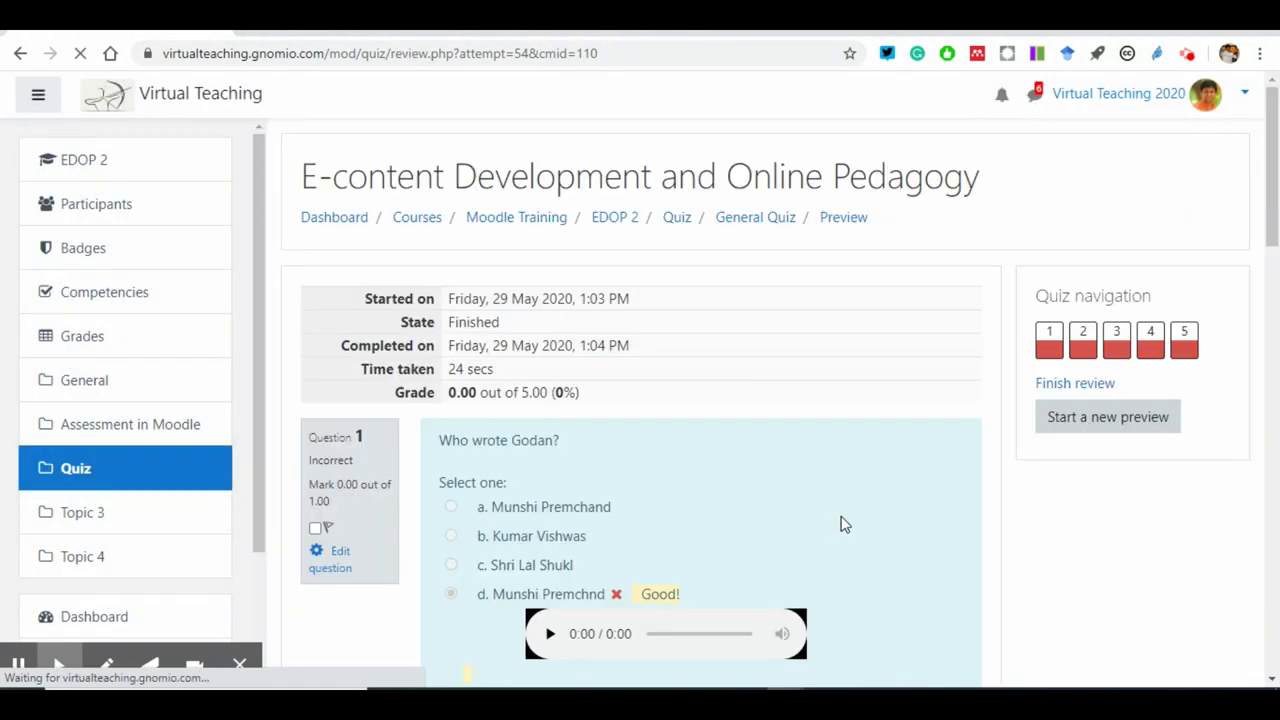
# Step: Examine the third attempt's feedback, play the audio feedback under "Who wrote Godan?" and finish the review
pyautogui.scroll(-3, 711, 608)
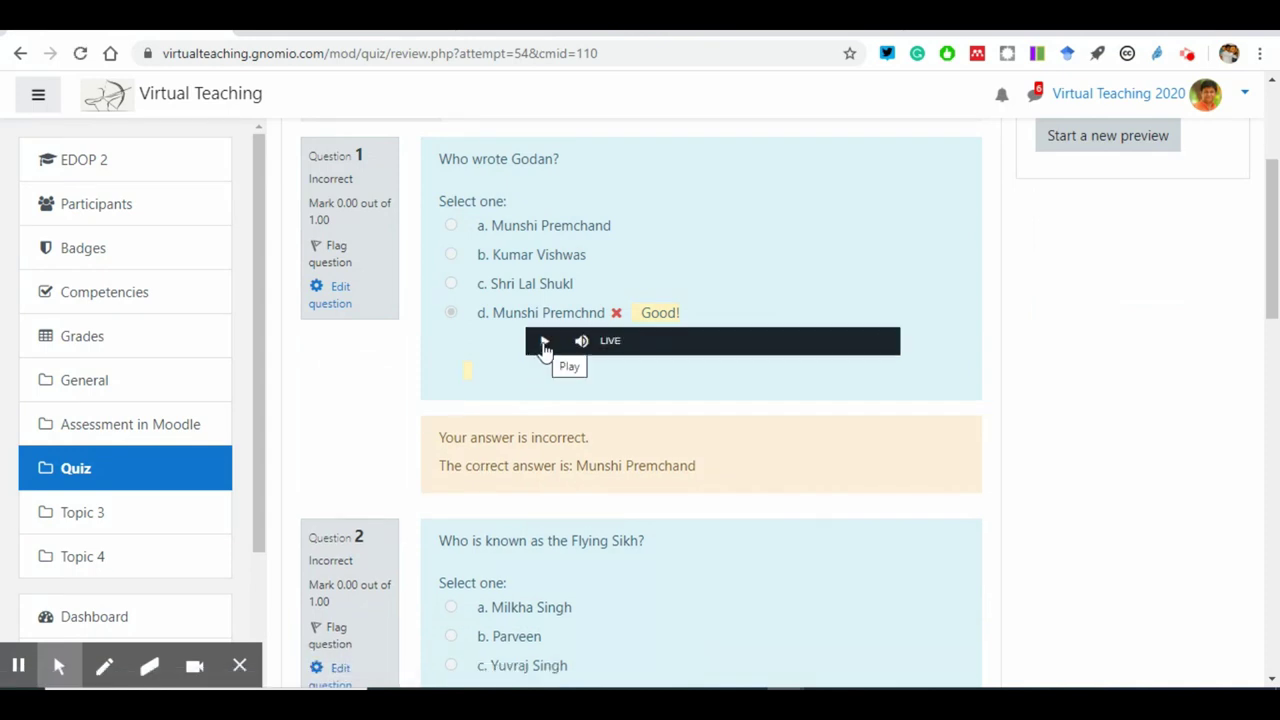
pyautogui.click(544, 343)
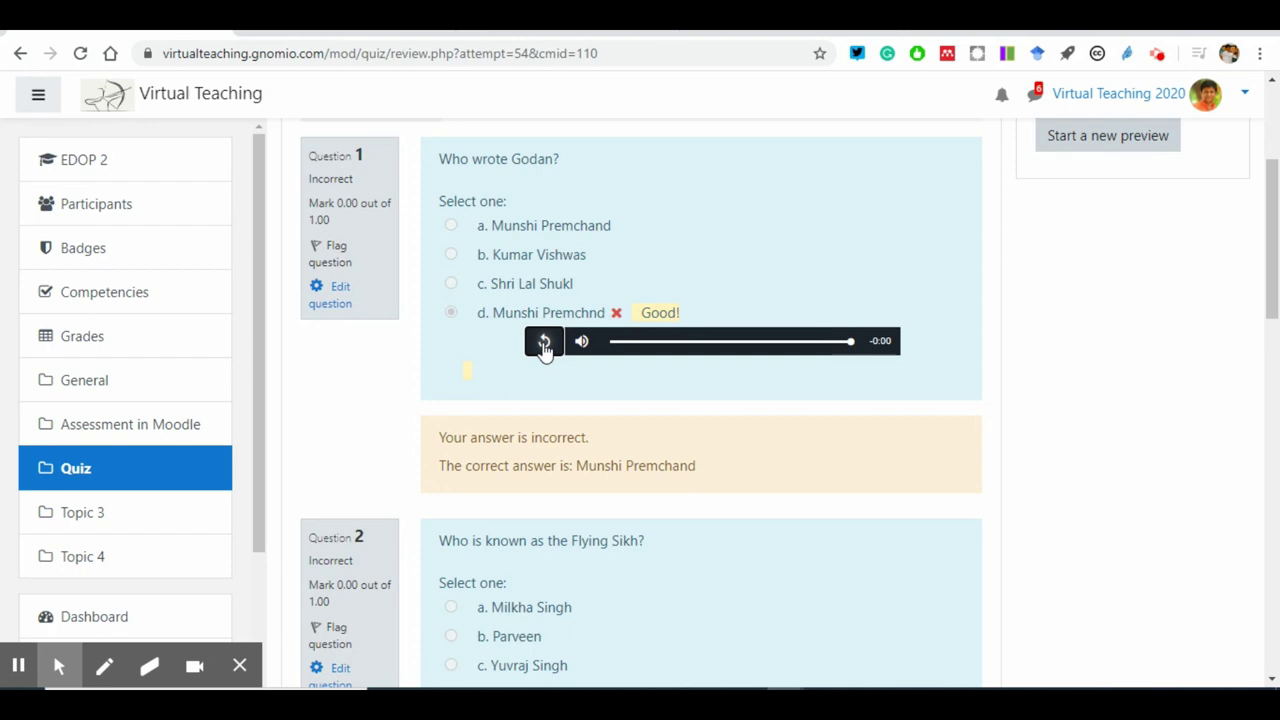
pyautogui.click(544, 345)
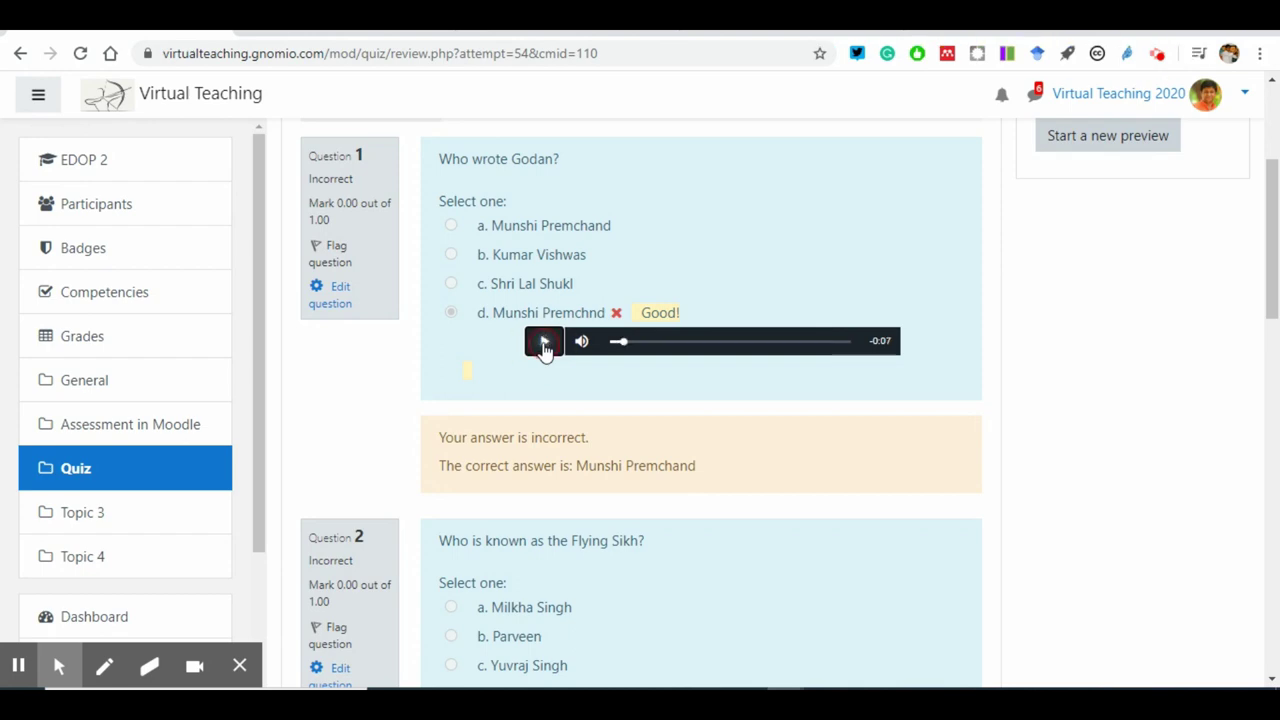
pyautogui.scroll(-5, 544, 350)
pyautogui.scroll(-9, 625, 430)
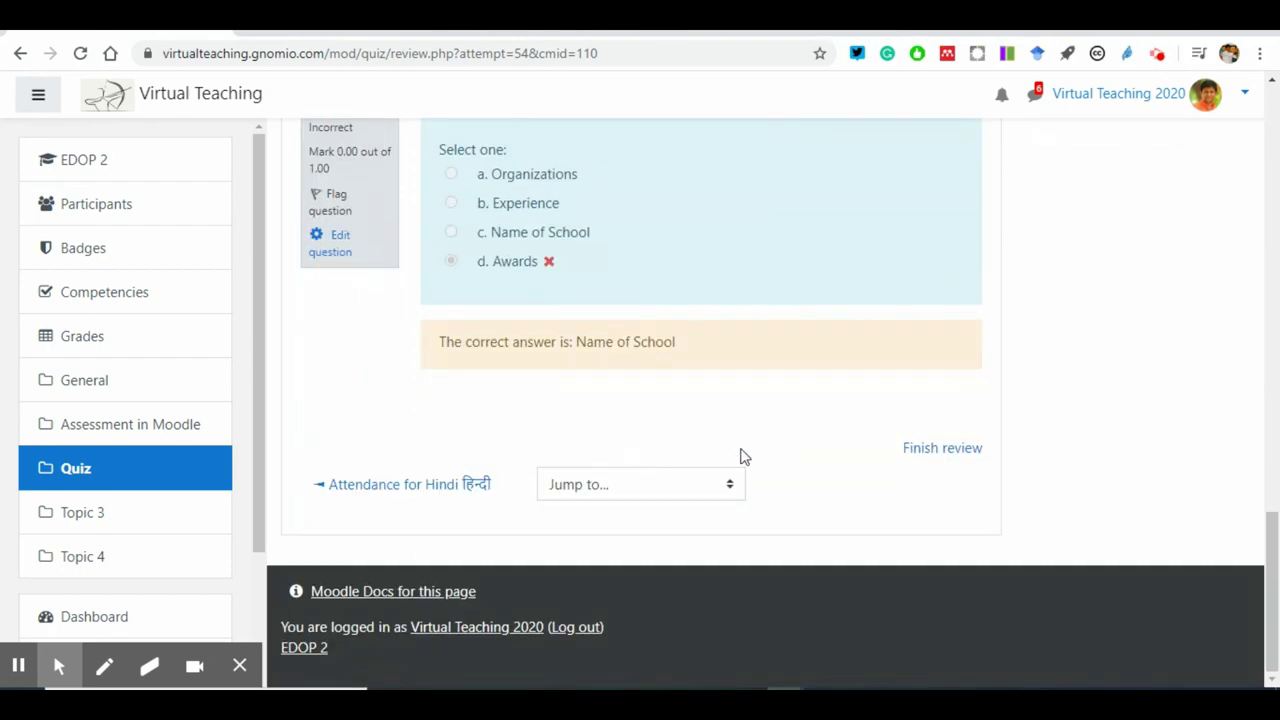
pyautogui.click(962, 455)
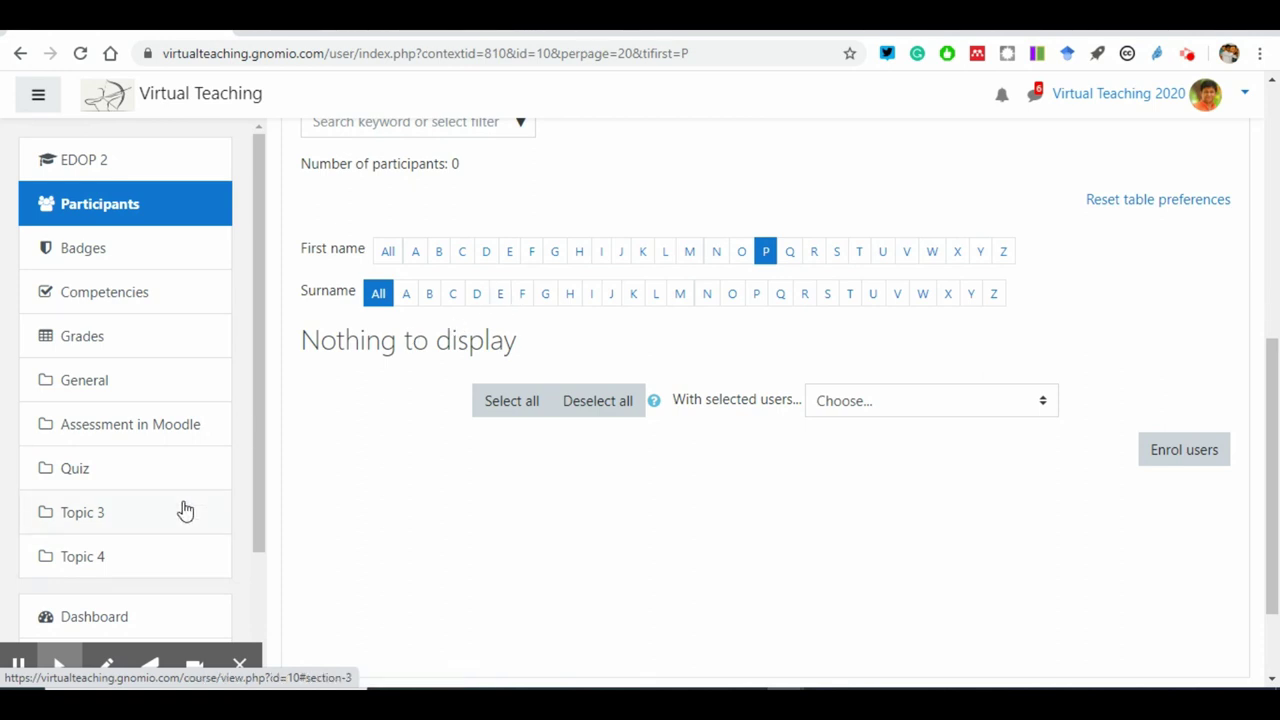
# Step: Return to the Quiz section of the EDOP 2 course and turn course editing on
pyautogui.scroll(-2, 137, 469)
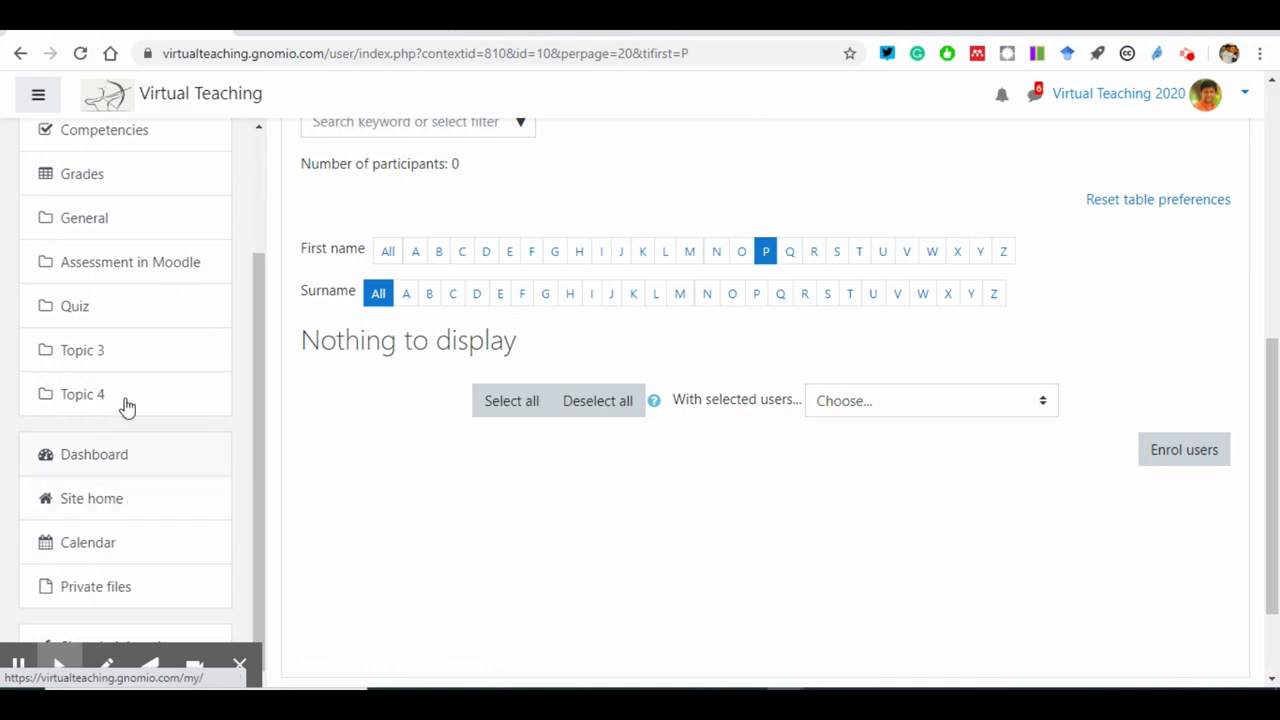
pyautogui.click(110, 306)
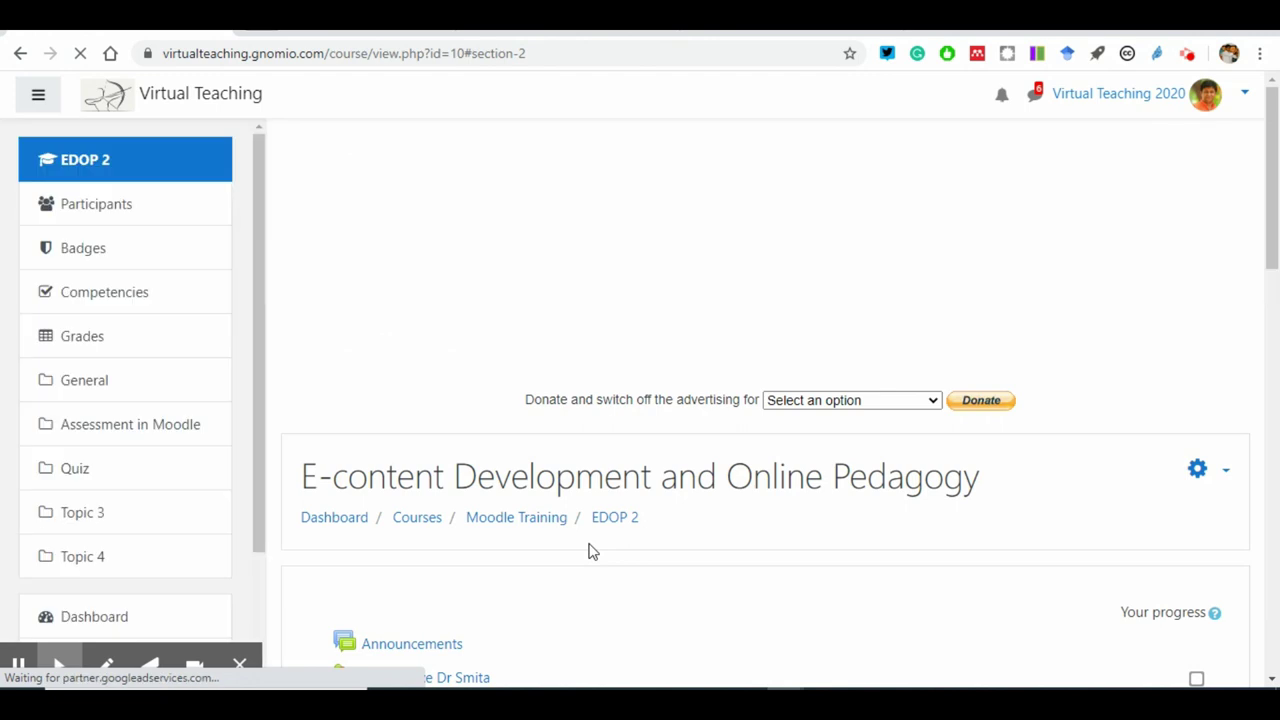
pyautogui.scroll(1, 480, 350)
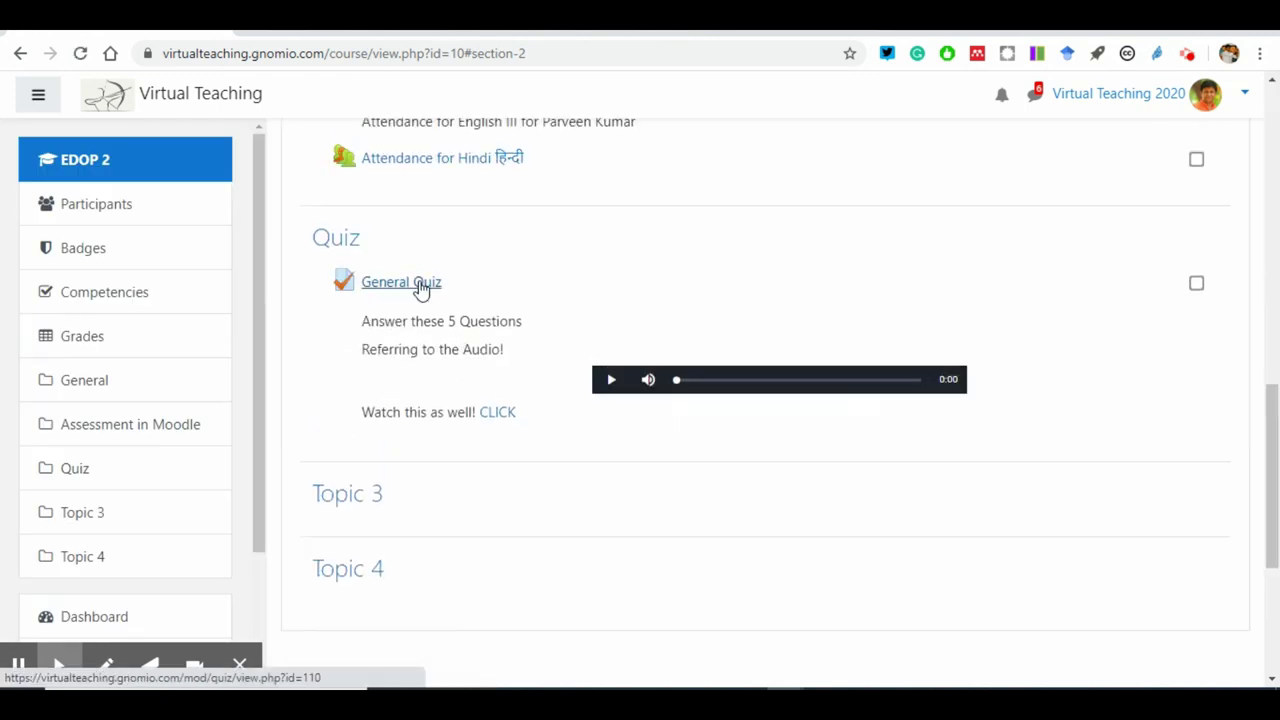
pyautogui.scroll(-1, 420, 289)
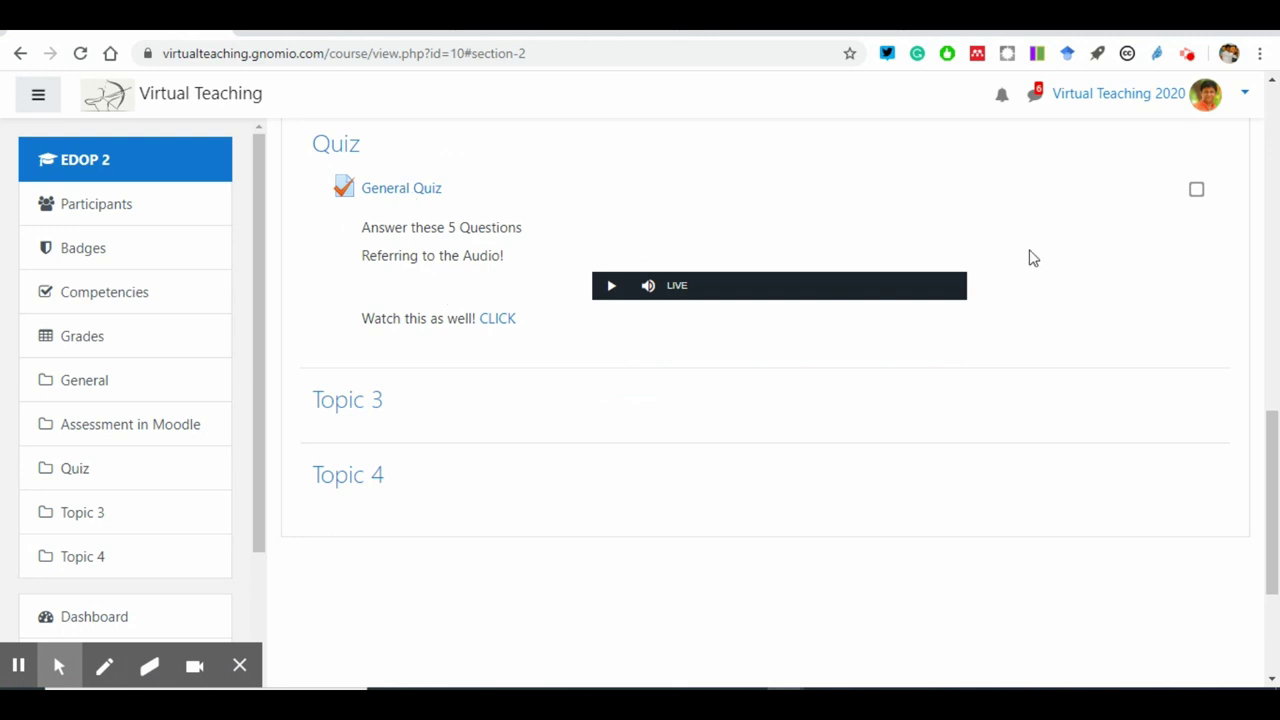
pyautogui.scroll(15, 1031, 257)
pyautogui.click(1227, 472)
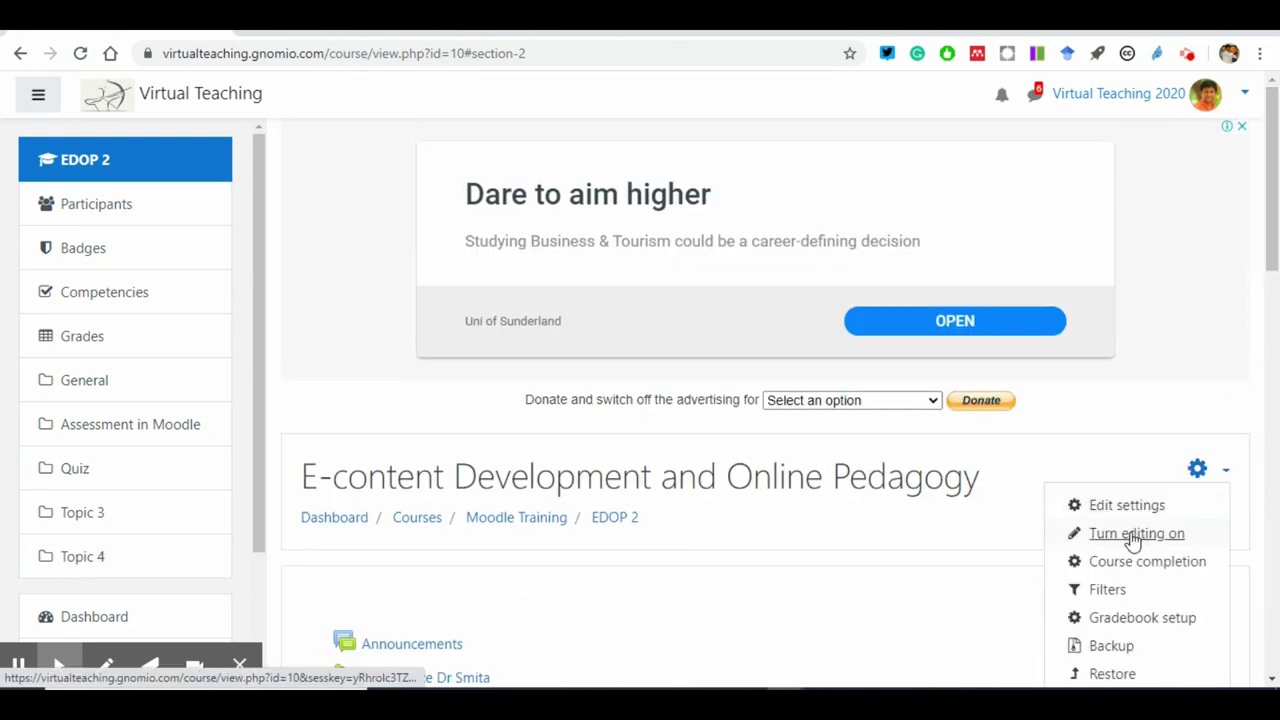
pyautogui.click(1132, 535)
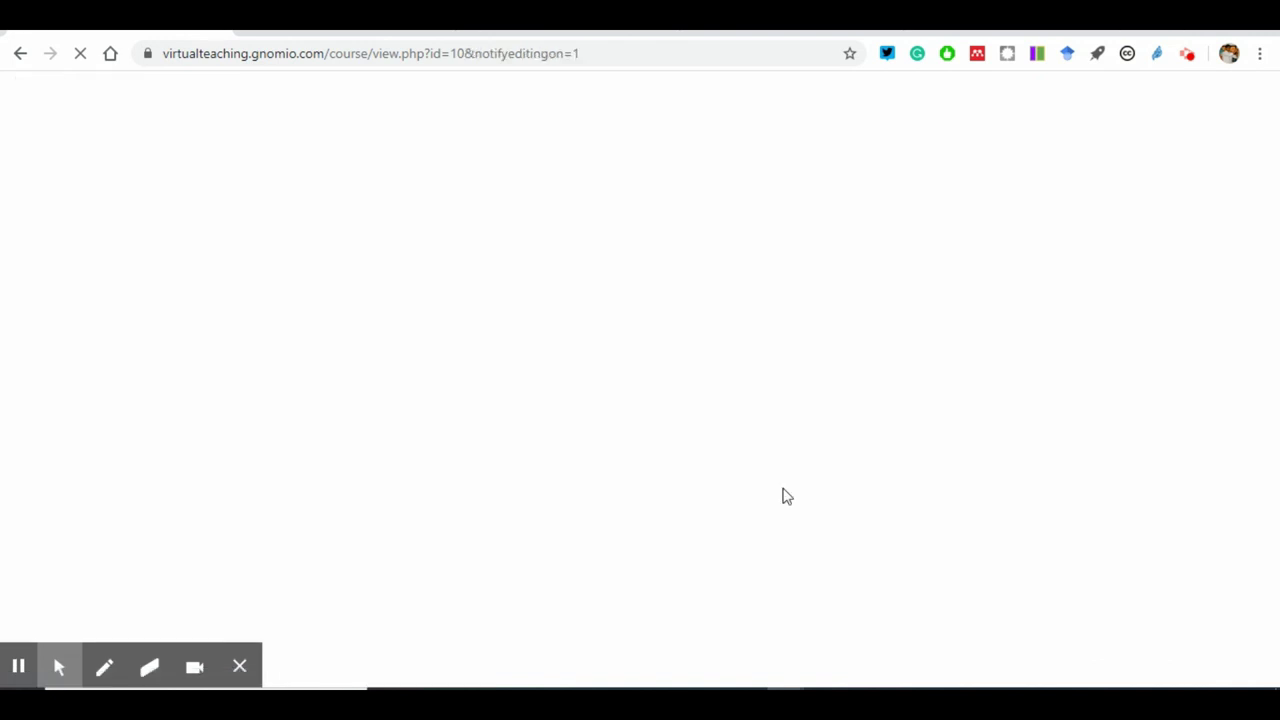
# Step: Open General Quiz from the course's Quiz section and bring up its question editing page
pyautogui.scroll(-1, 654, 466)
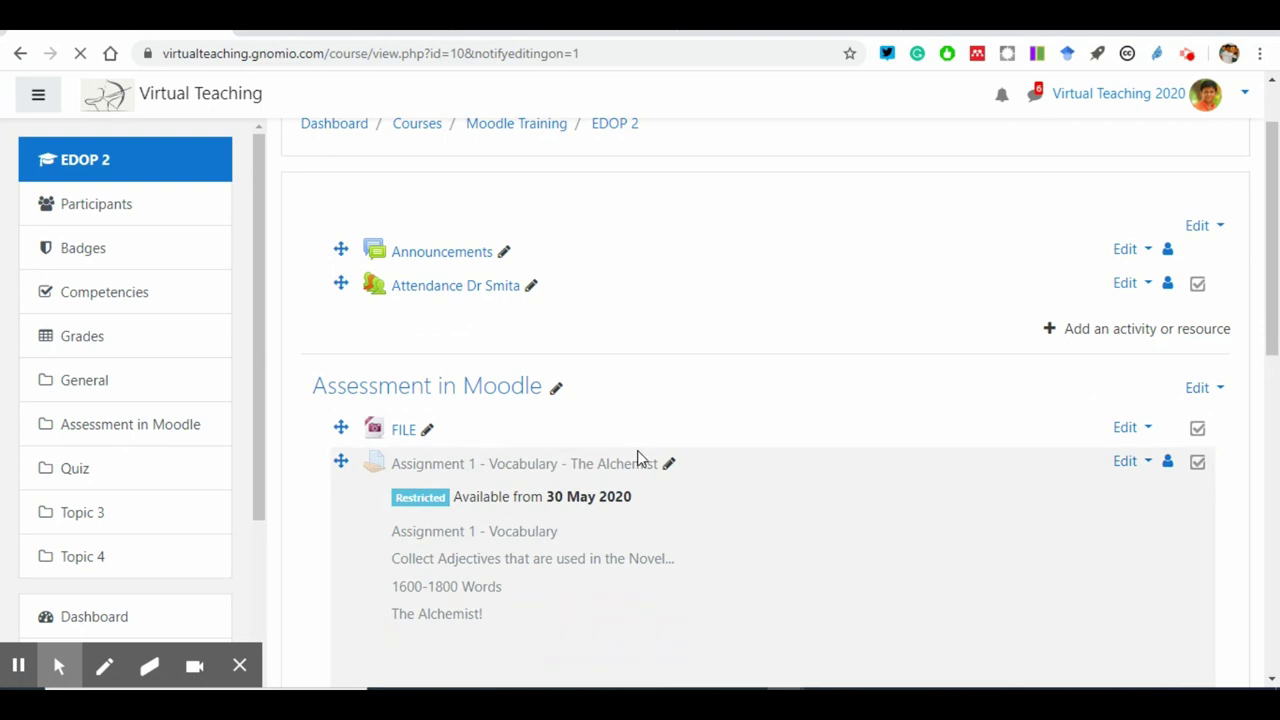
pyautogui.scroll(-4, 605, 528)
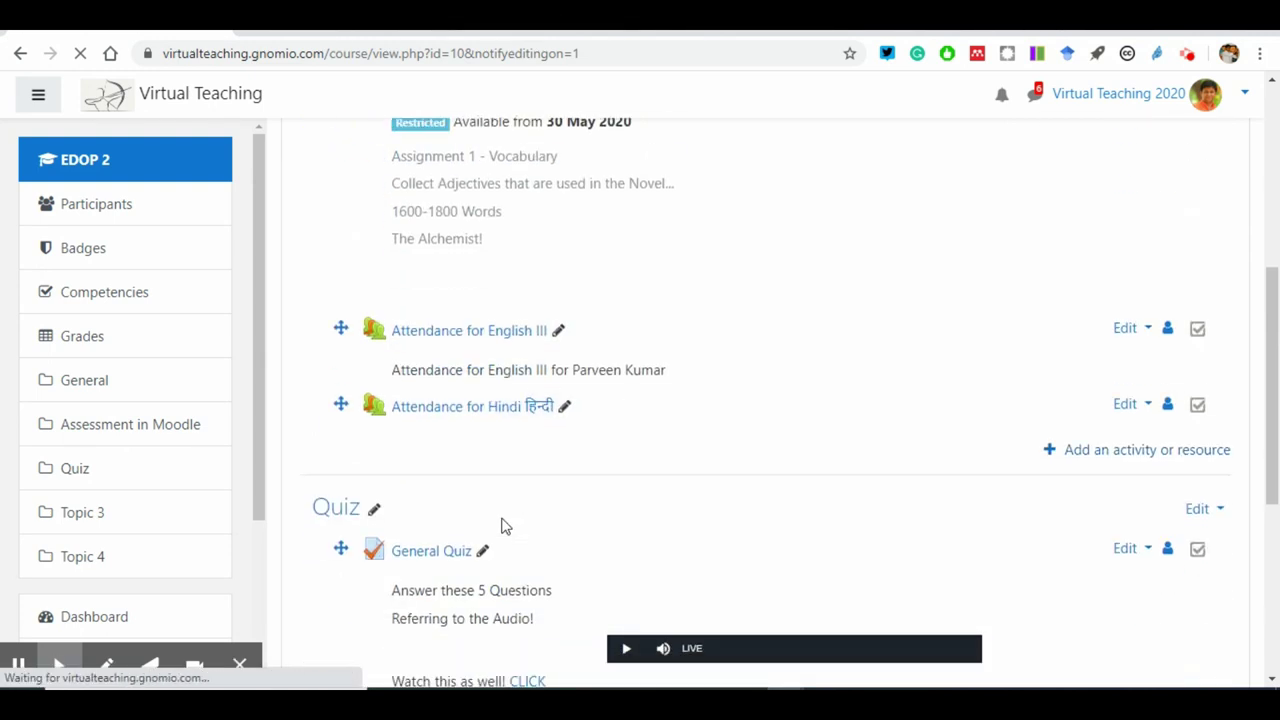
pyautogui.scroll(-1, 505, 527)
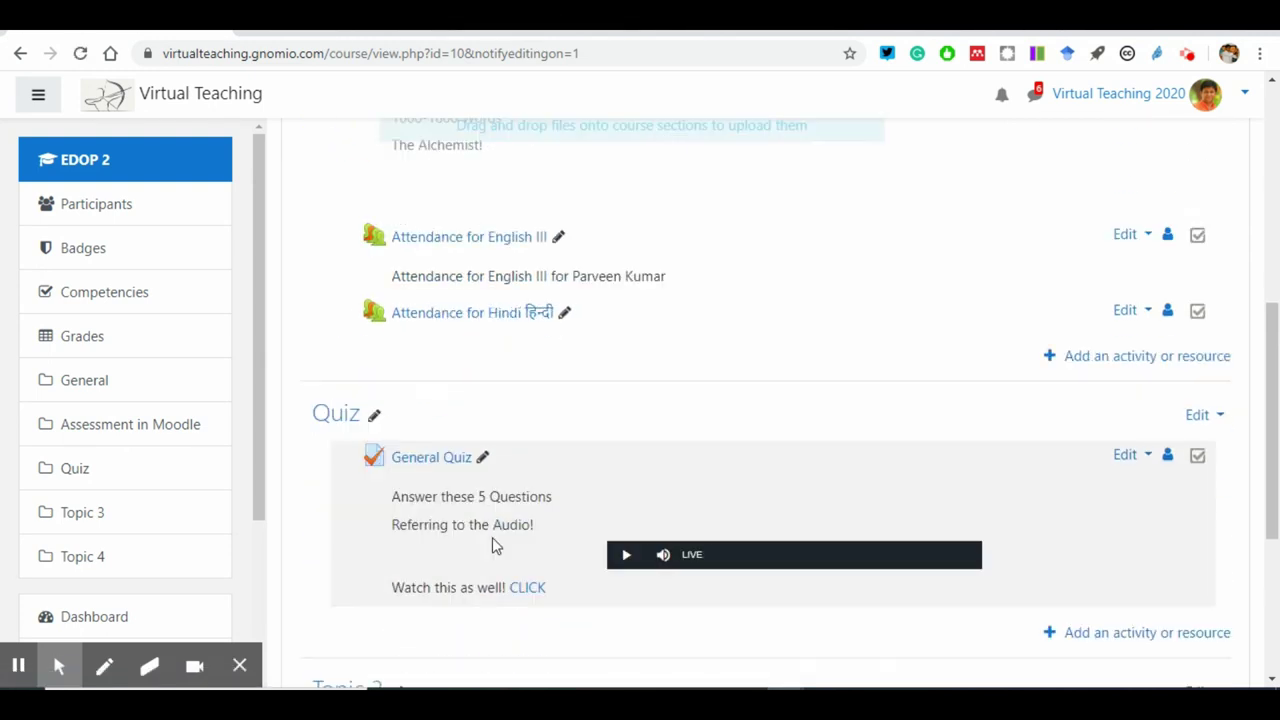
pyautogui.click(435, 460)
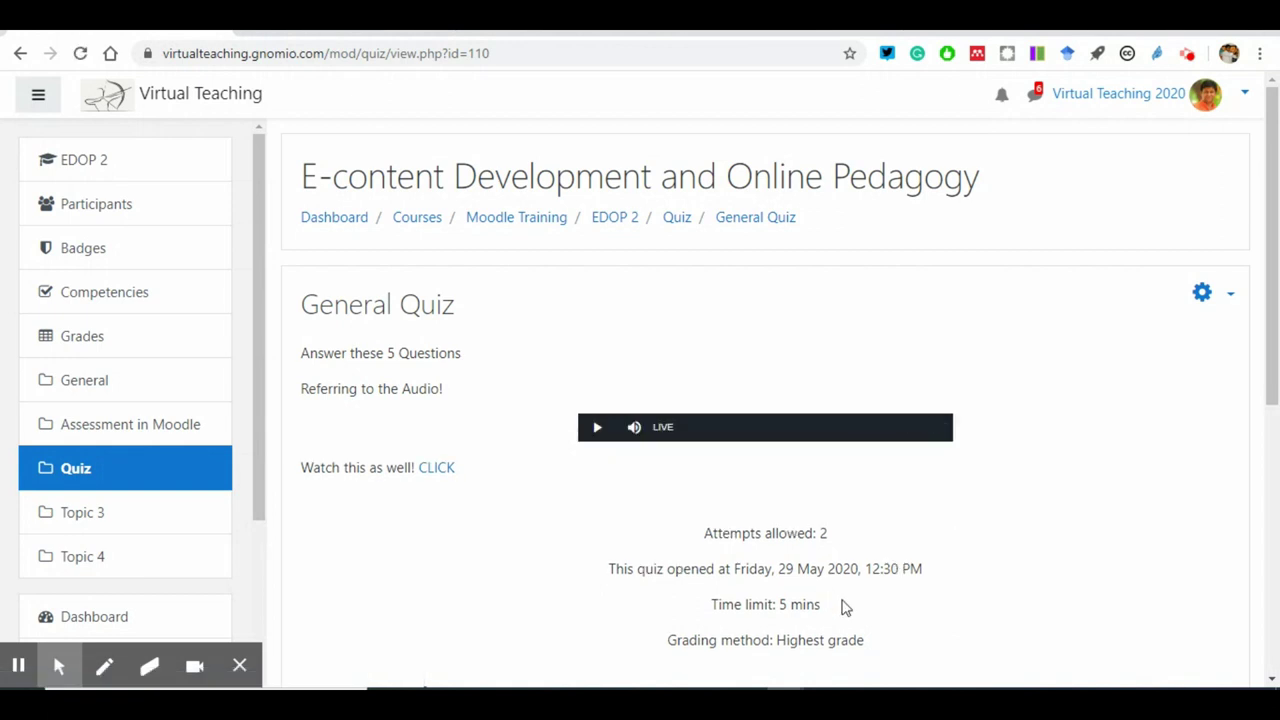
pyautogui.scroll(-1, 840, 607)
pyautogui.click(1232, 204)
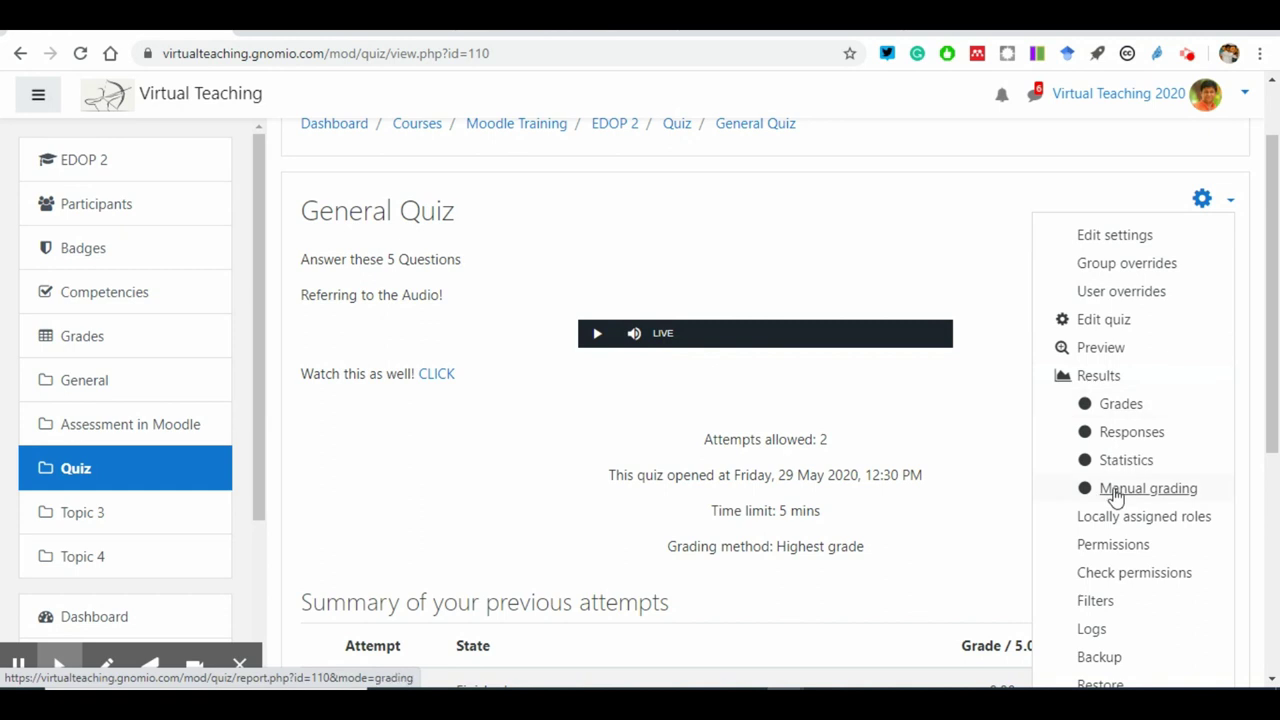
pyautogui.click(1101, 321)
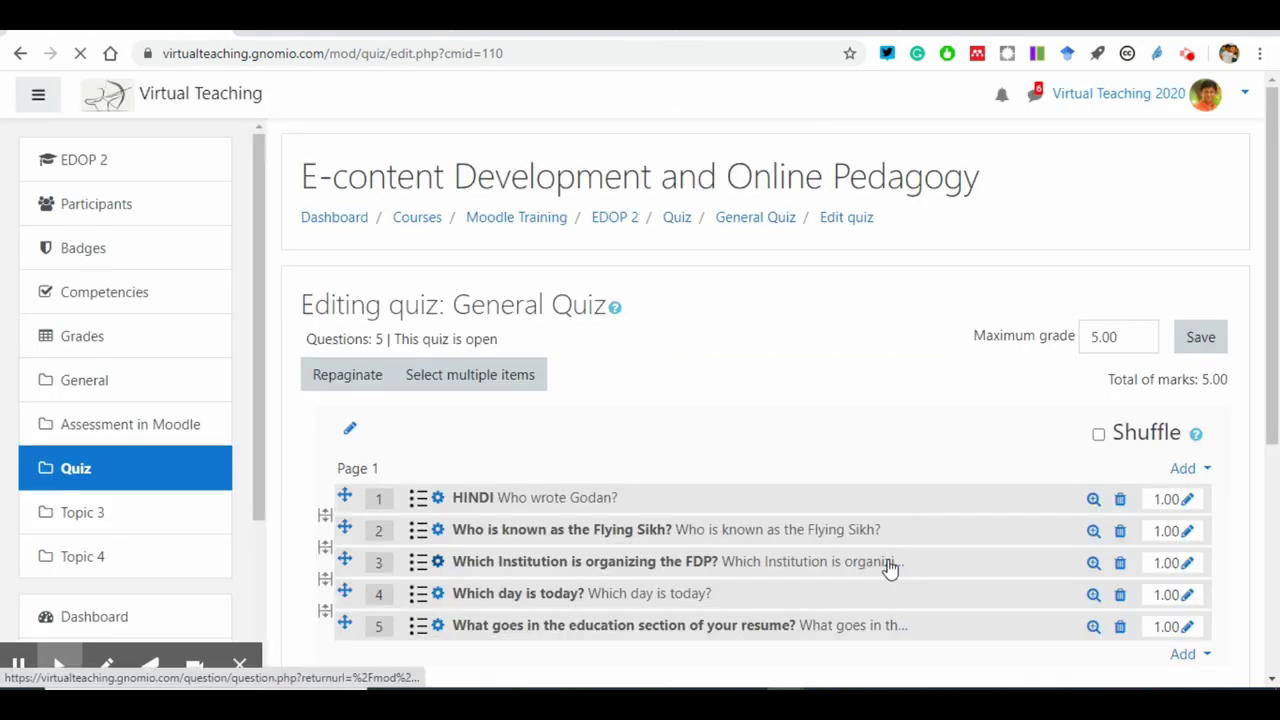
# Step: Start adding a new question at the end of General Quiz's page 1 and check the Short answer type's description
pyautogui.scroll(-1, 890, 567)
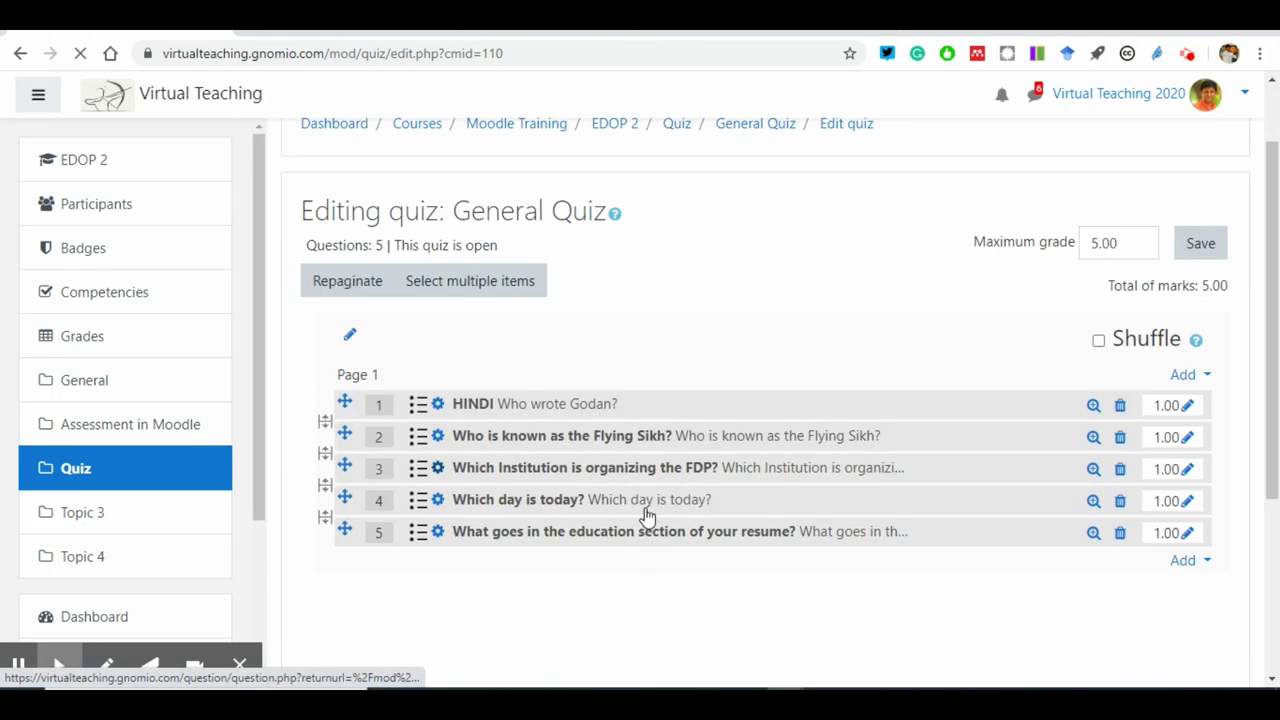
pyautogui.click(1193, 566)
pyautogui.scroll(-2, 1193, 566)
pyautogui.click(1205, 468)
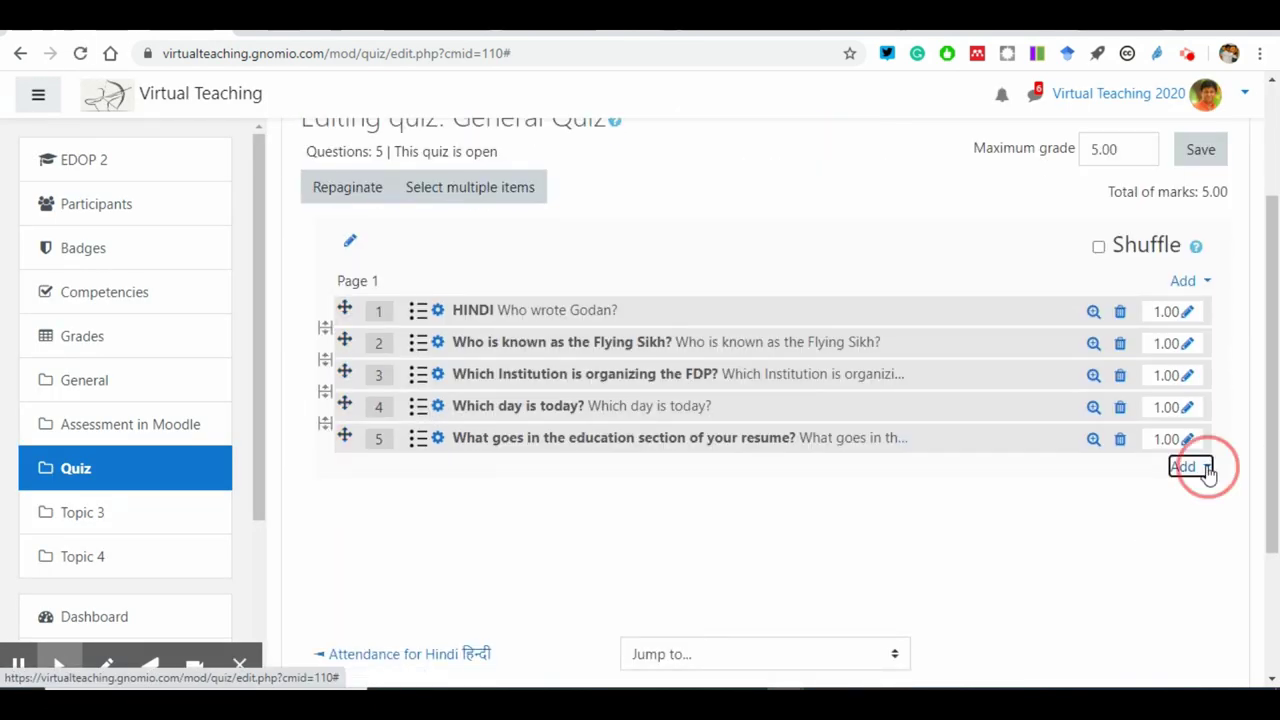
pyautogui.click(1112, 498)
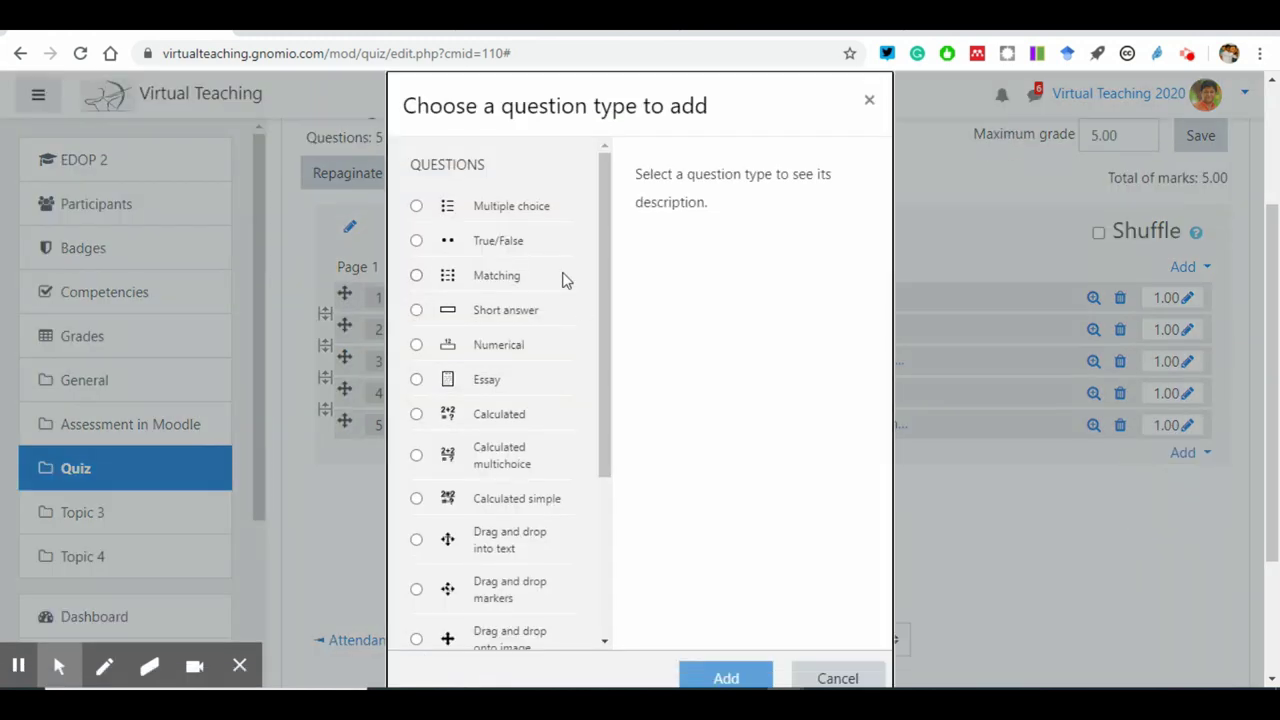
pyautogui.click(516, 316)
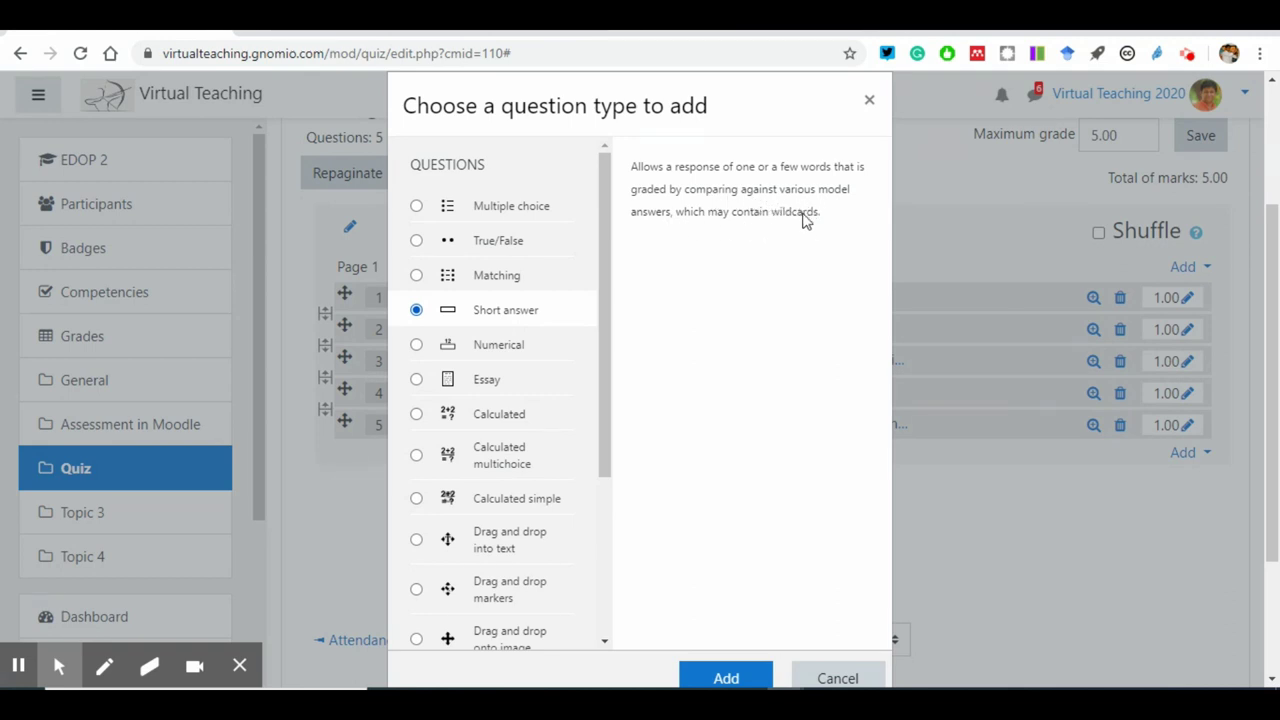
# Step: Check the Essay type's description and add a new question of that type
pyautogui.scroll(-1, 724, 406)
pyautogui.click(521, 223)
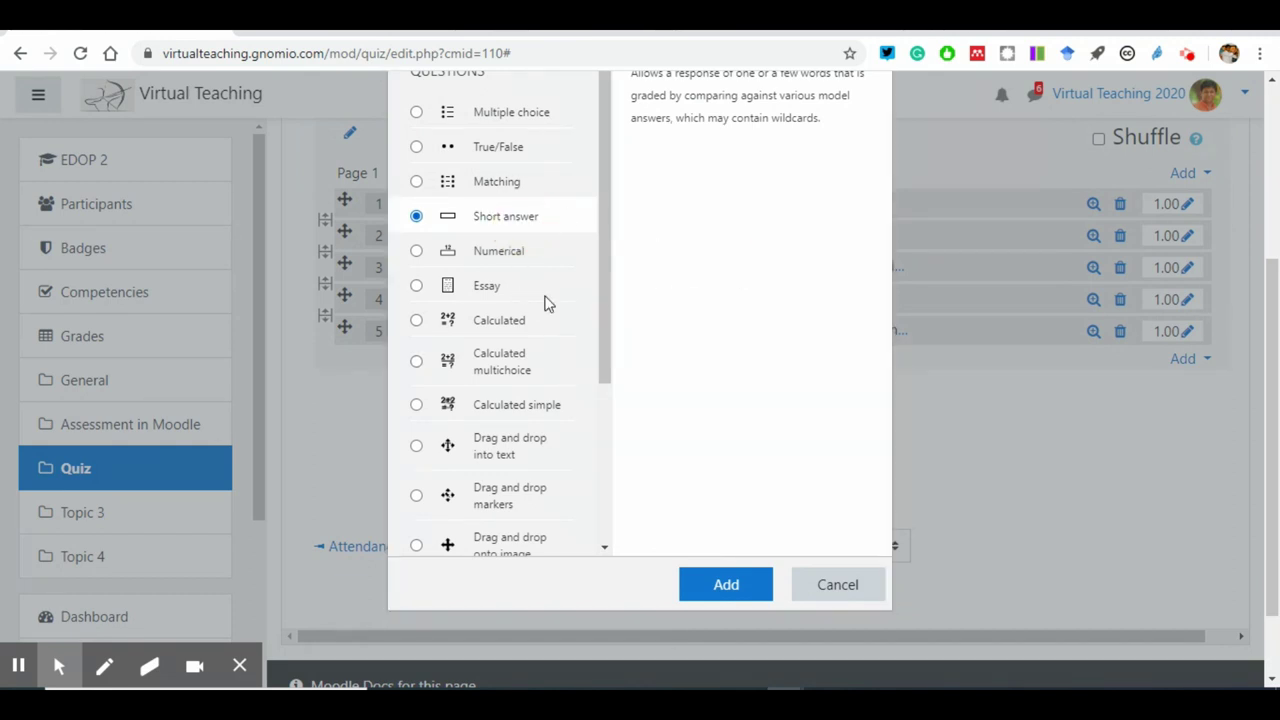
pyautogui.click(486, 286)
pyautogui.scroll(2, 720, 297)
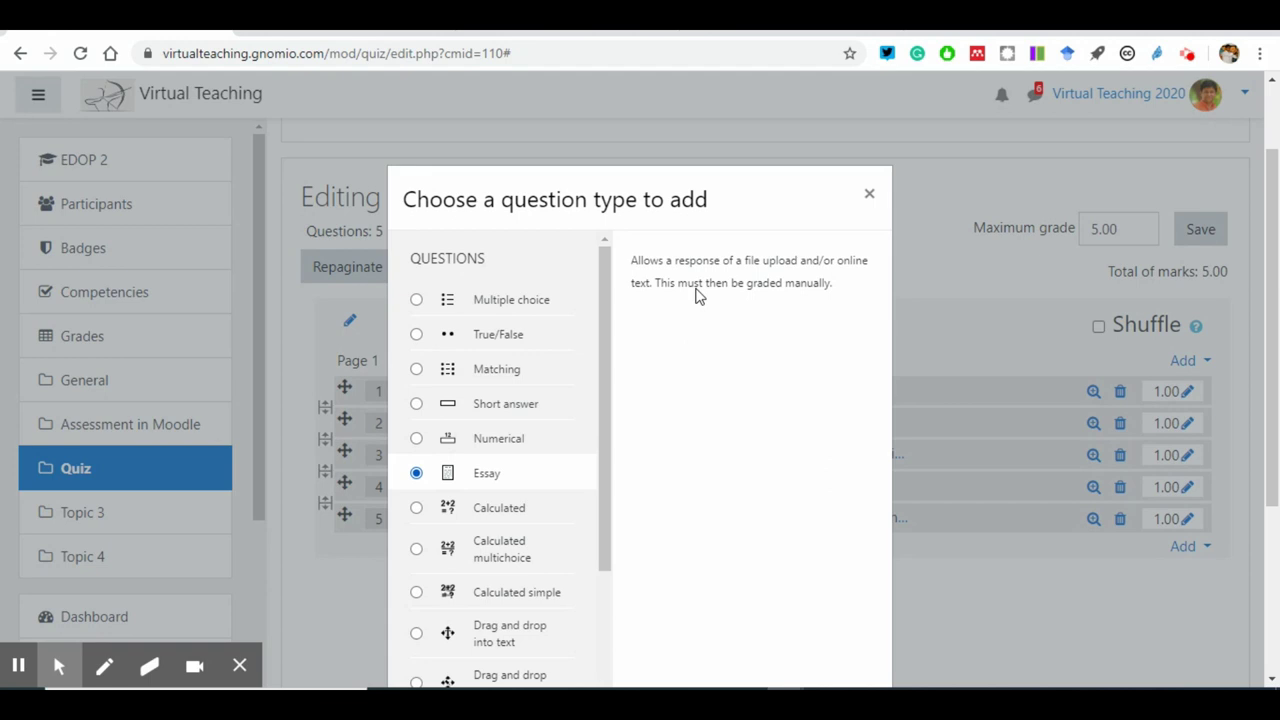
pyautogui.scroll(-3, 800, 297)
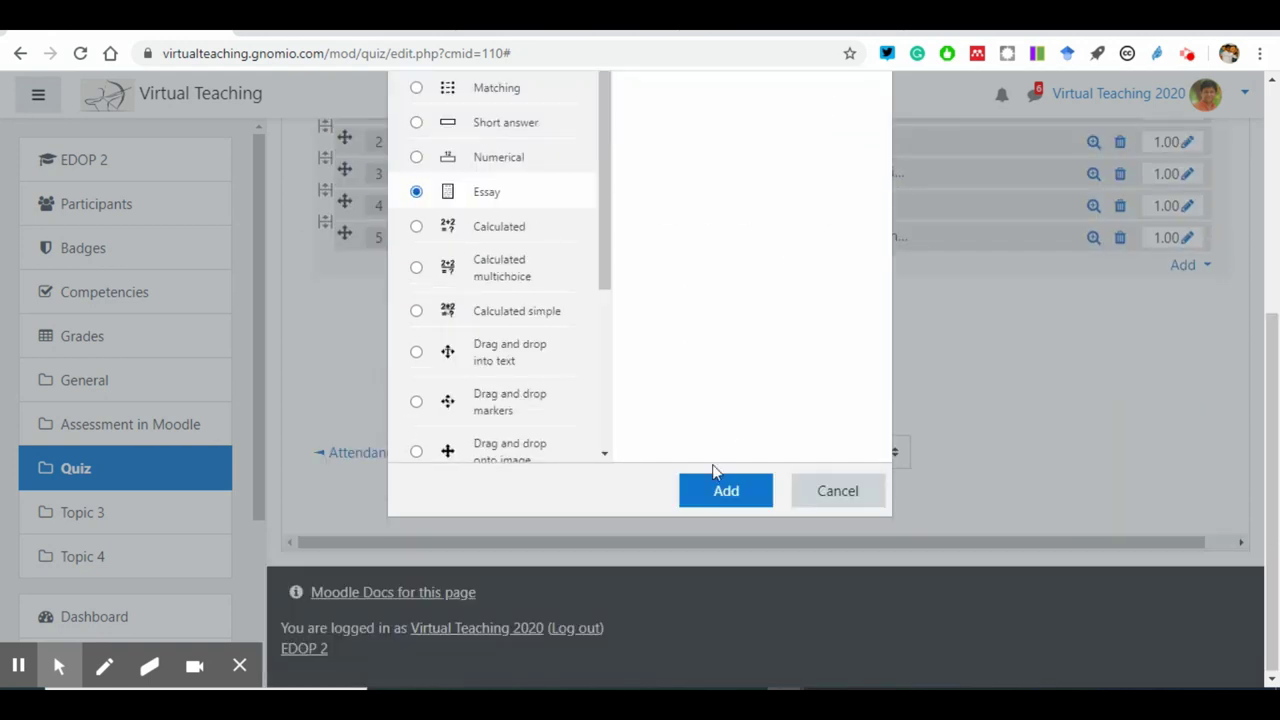
pyautogui.click(712, 491)
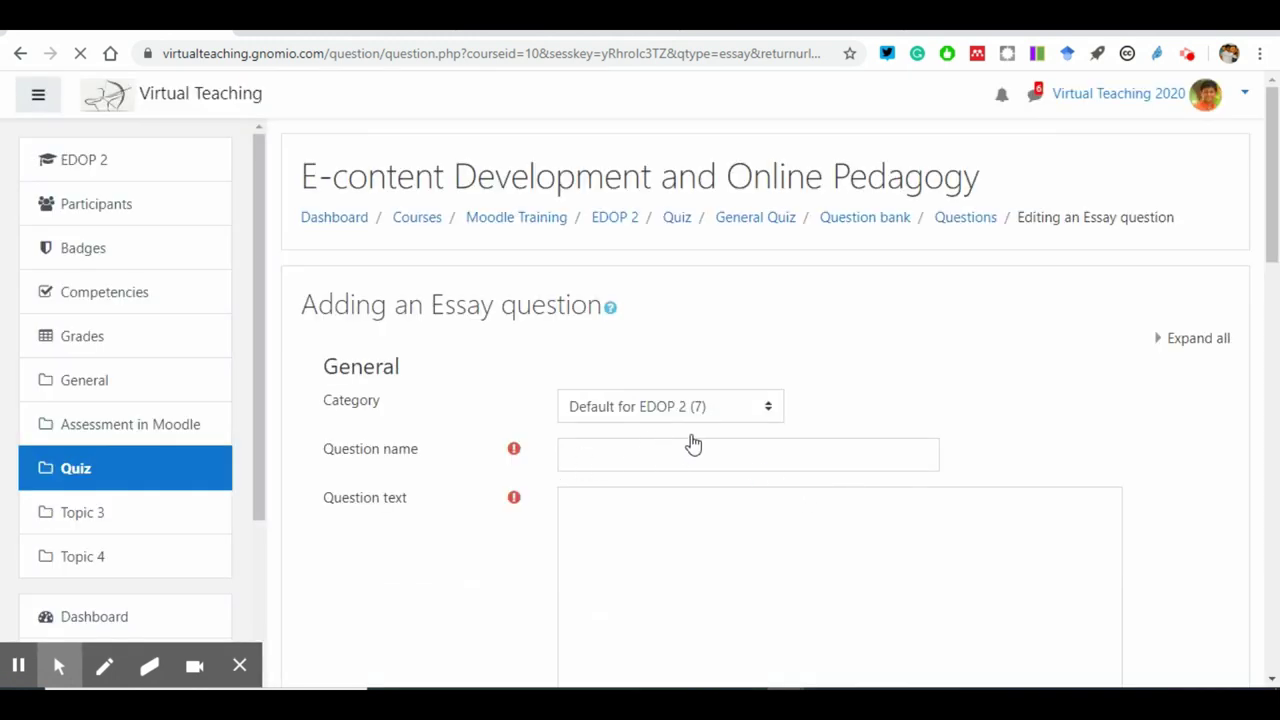
# Step: Look through the available question categories and name the essay question Moodle
pyautogui.click(741, 414)
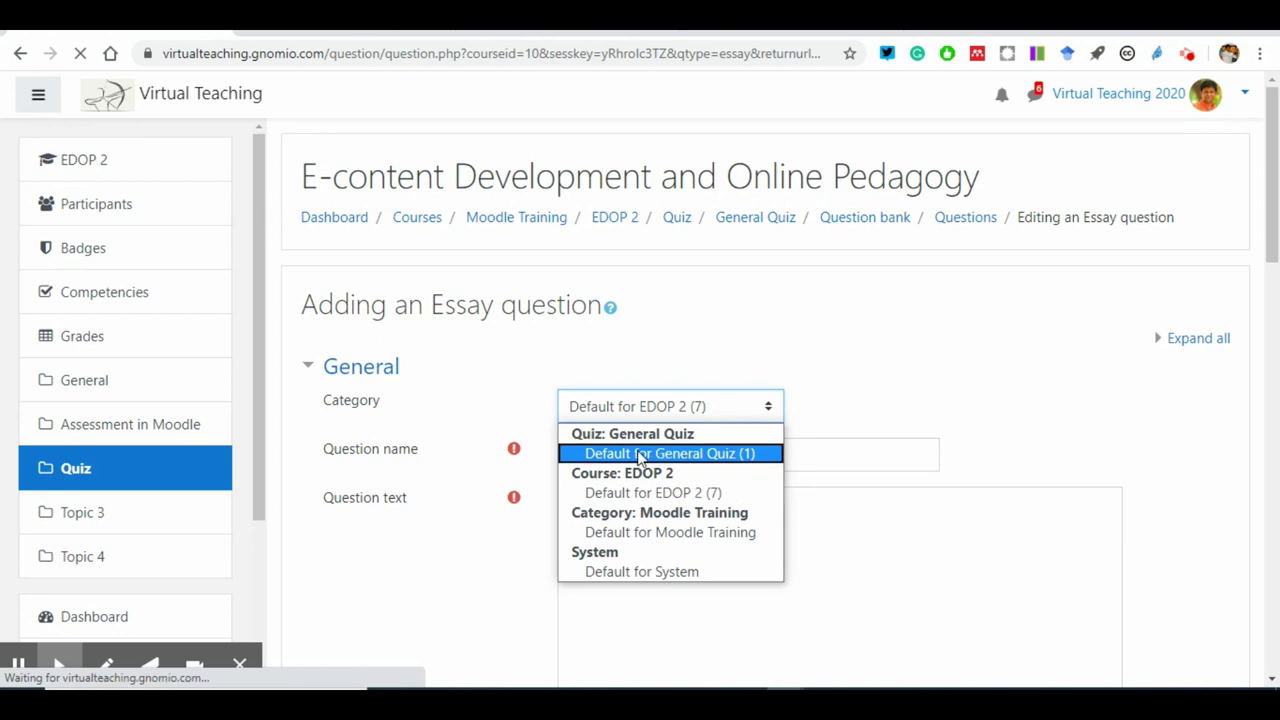
pyautogui.click(810, 456)
pyautogui.click(814, 453)
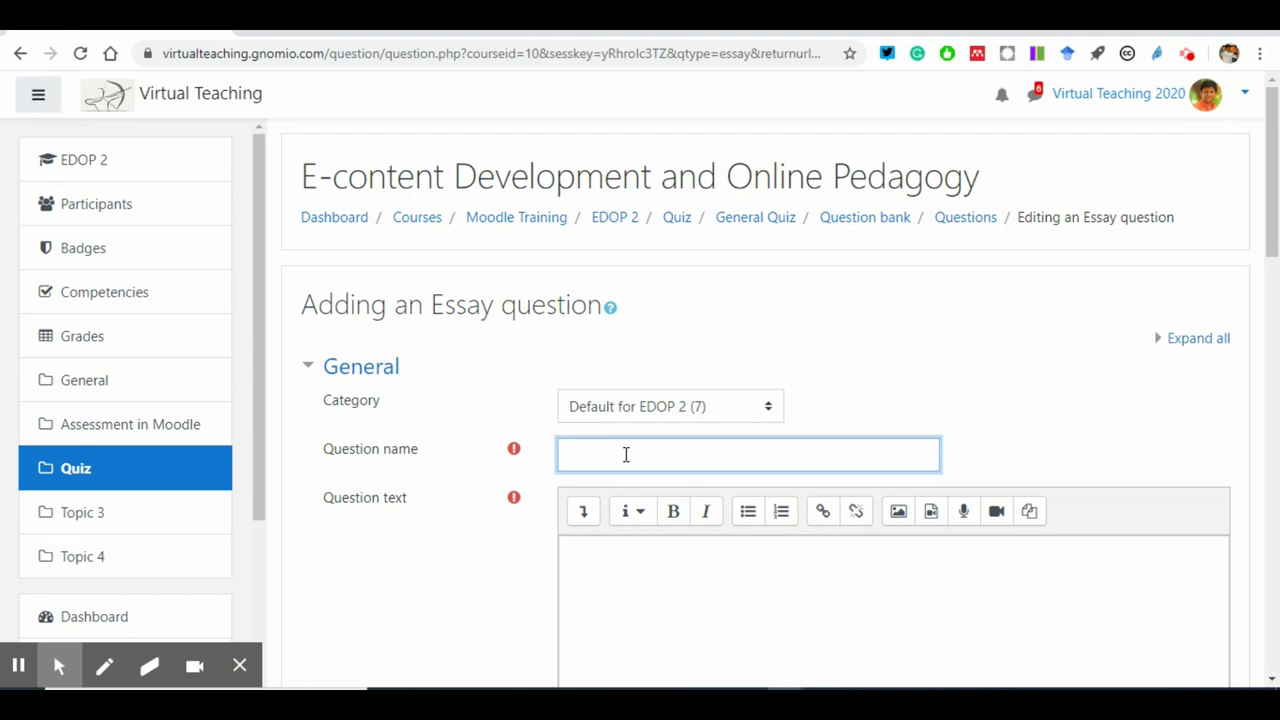
pyautogui.write('Moodle')
# Step: Enter the question text "How do you feel about Moodle NOW and How do you plan to use it in your own teaching-Learning!"
pyautogui.click(596, 558)
pyautogui.write('How')
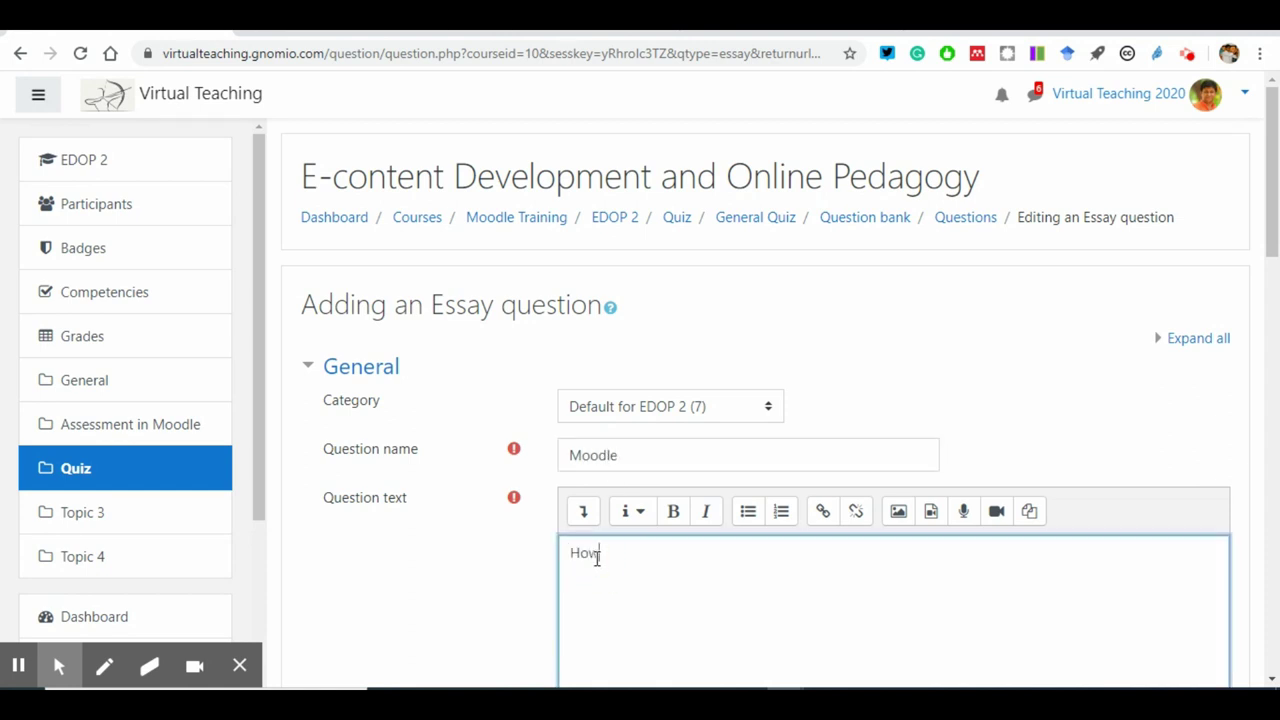
pyautogui.write(' do you feel about Moodle NOW')
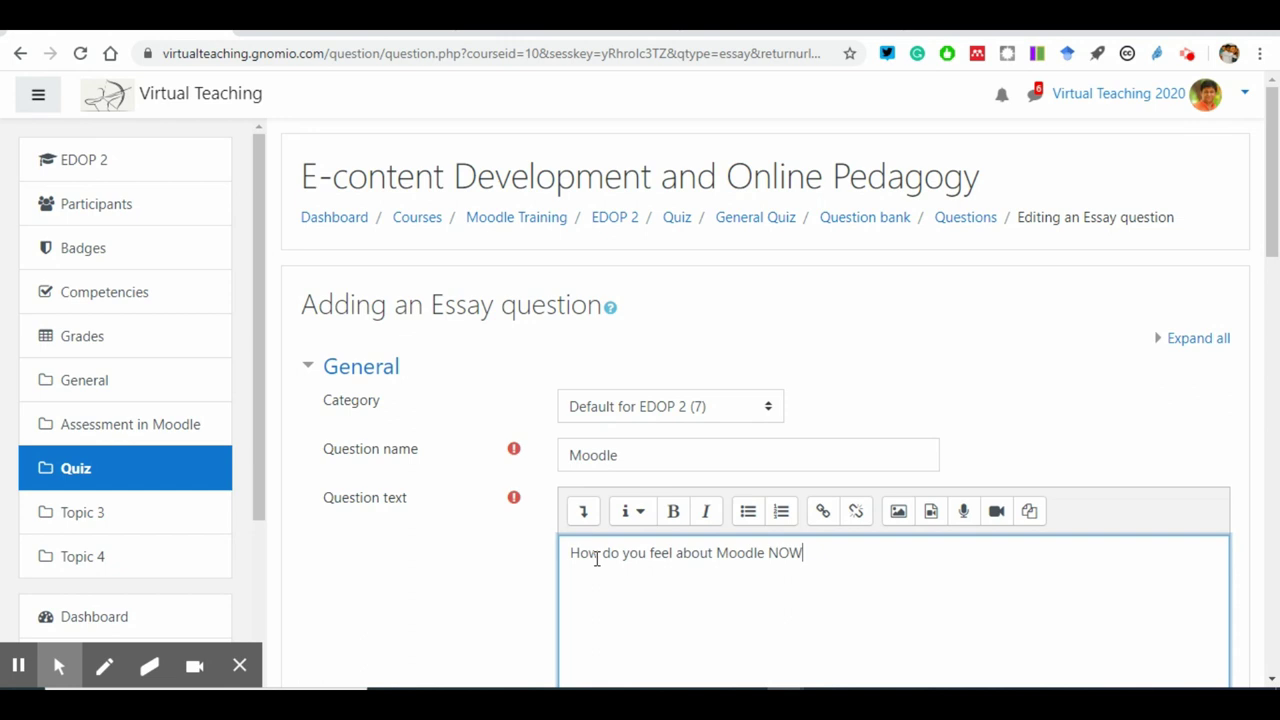
pyautogui.write(' and How do you plan to Use it in your own te')
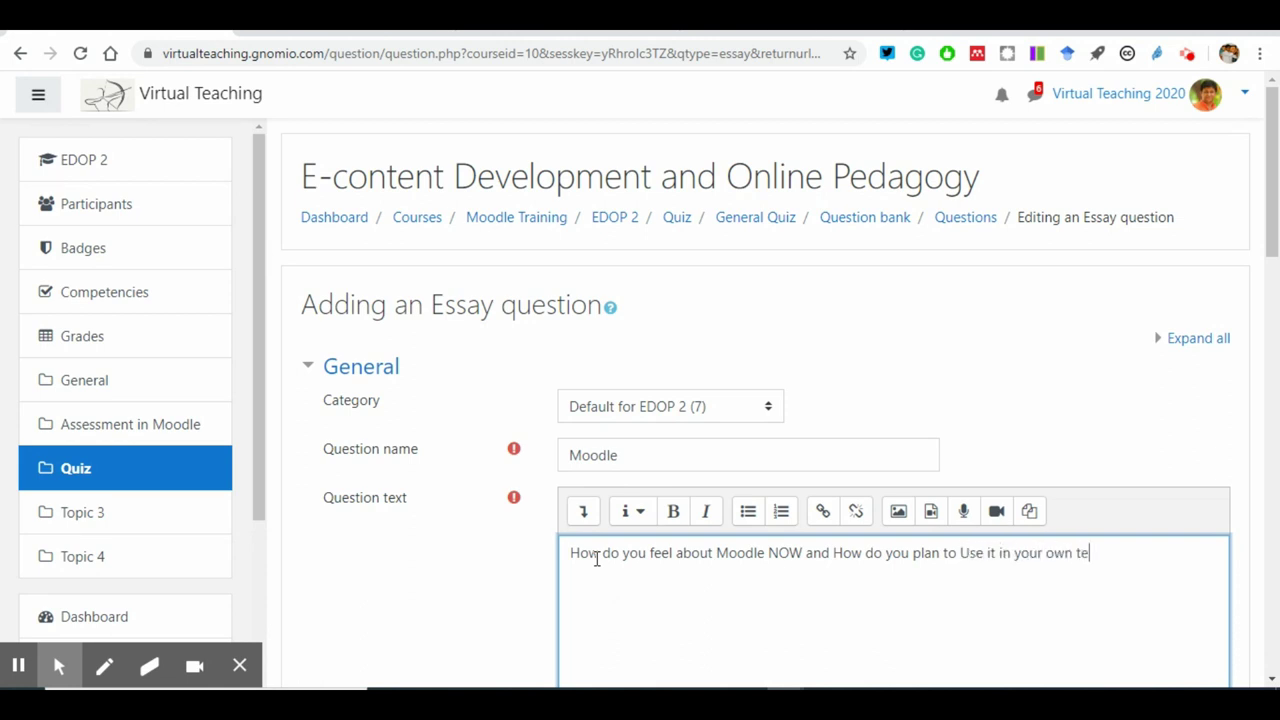
pyautogui.write('aching-Learning!')
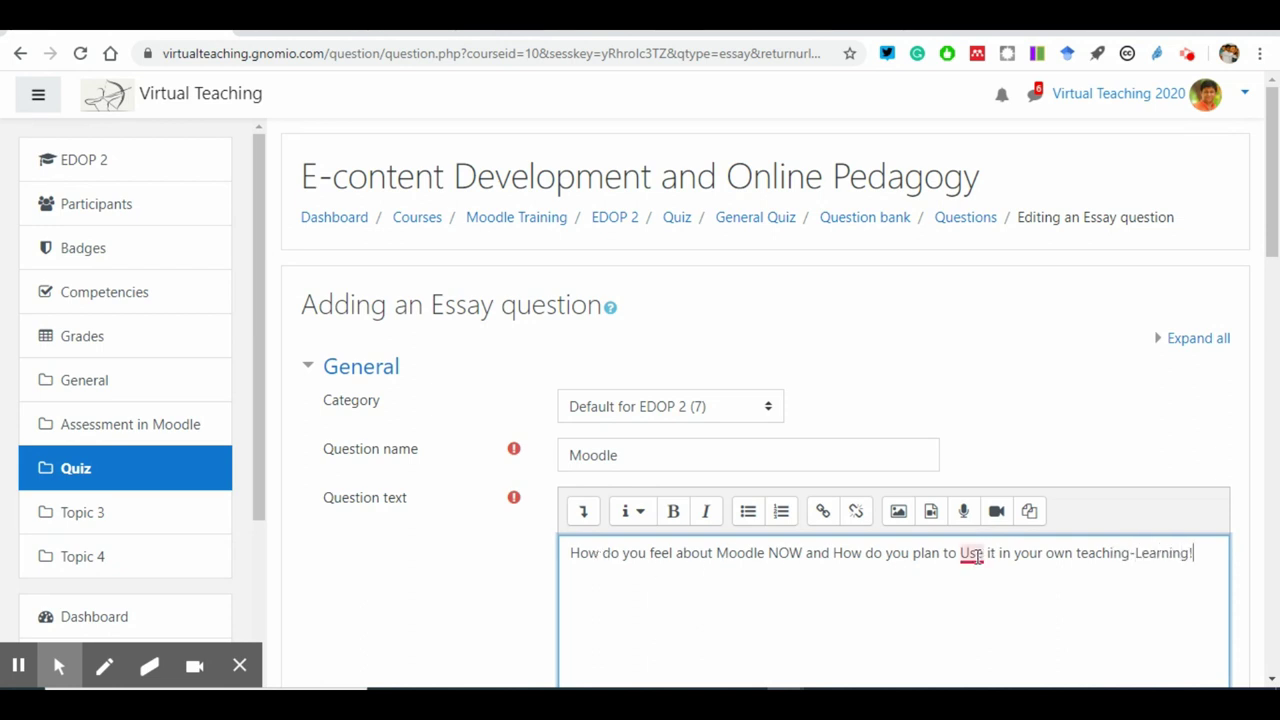
pyautogui.moveTo(972, 556)
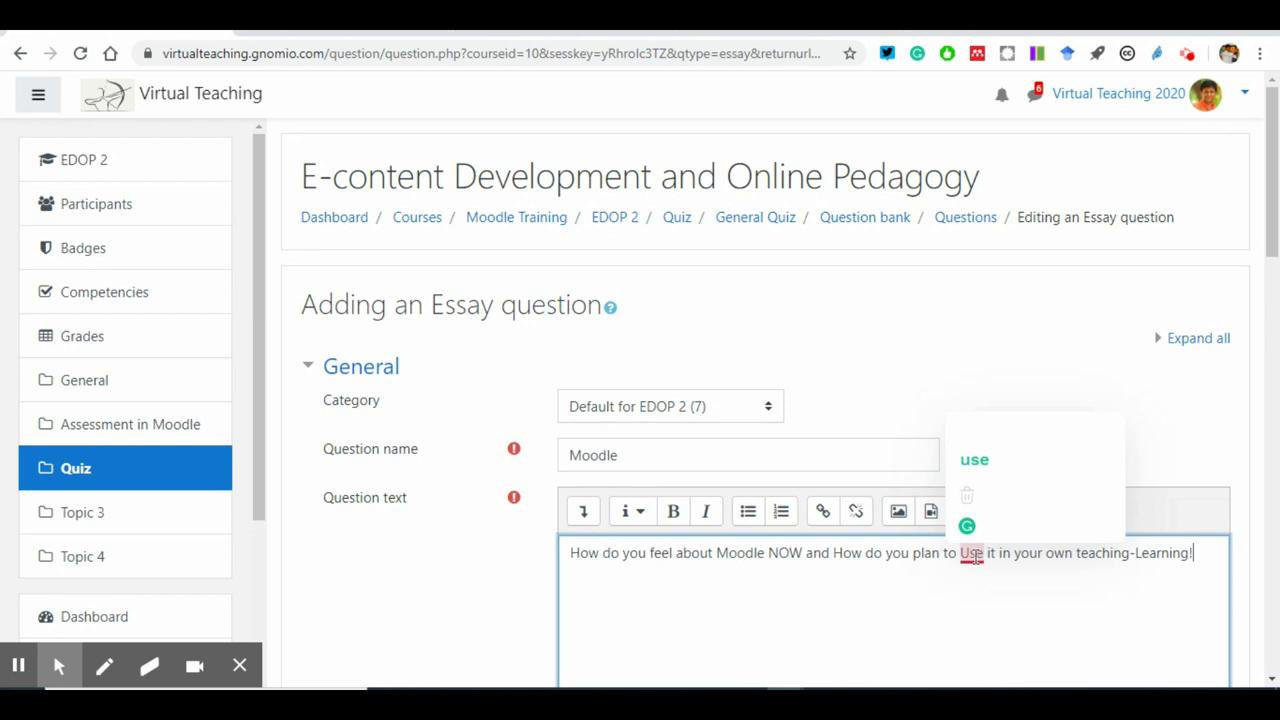
pyautogui.click(975, 460)
pyautogui.scroll(-3, 729, 491)
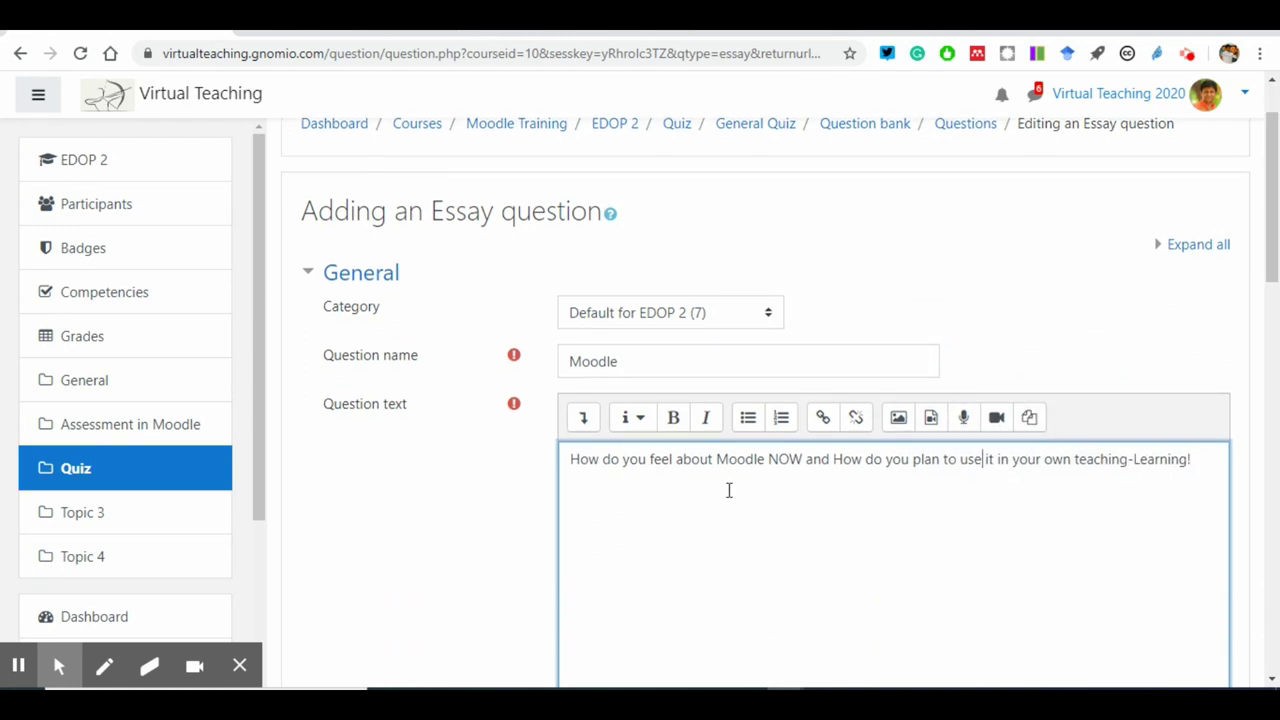
pyautogui.click(1205, 271)
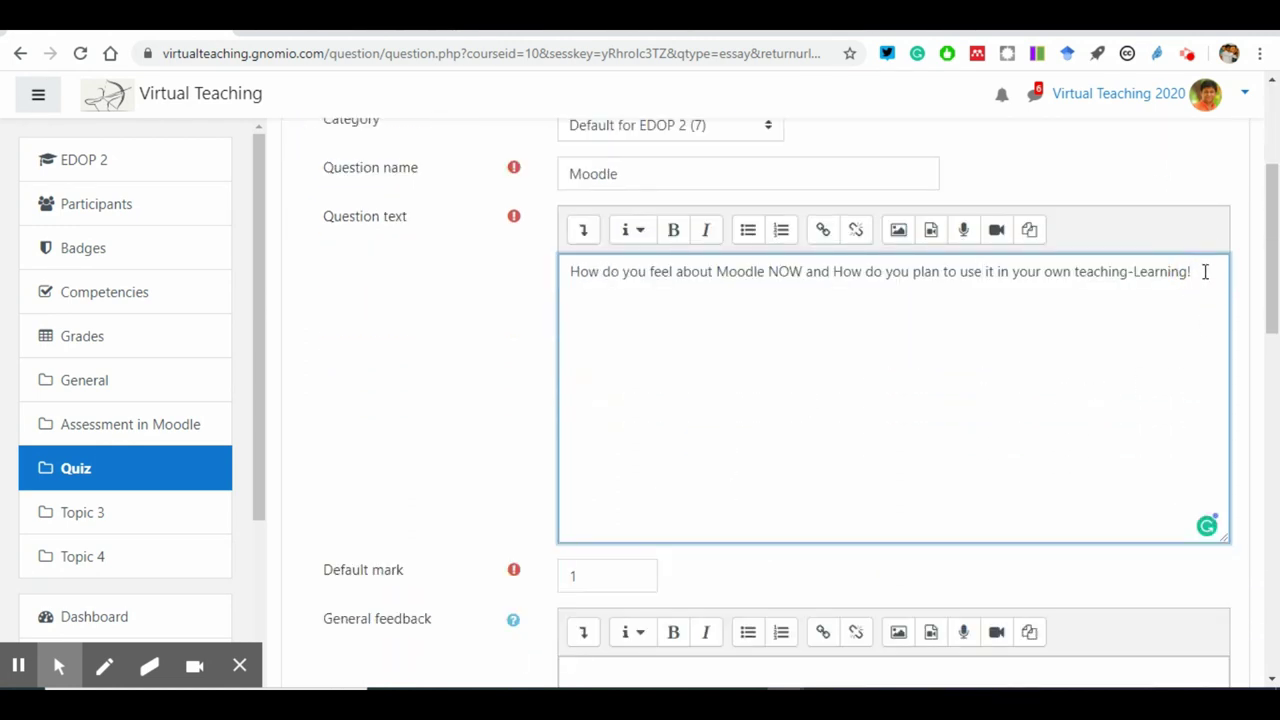
# Step: Set the essay question's default mark to 10 and its response input box size to 40 lines
pyautogui.scroll(-2, 940, 471)
pyautogui.moveTo(572, 391); pyautogui.dragTo(553, 395)
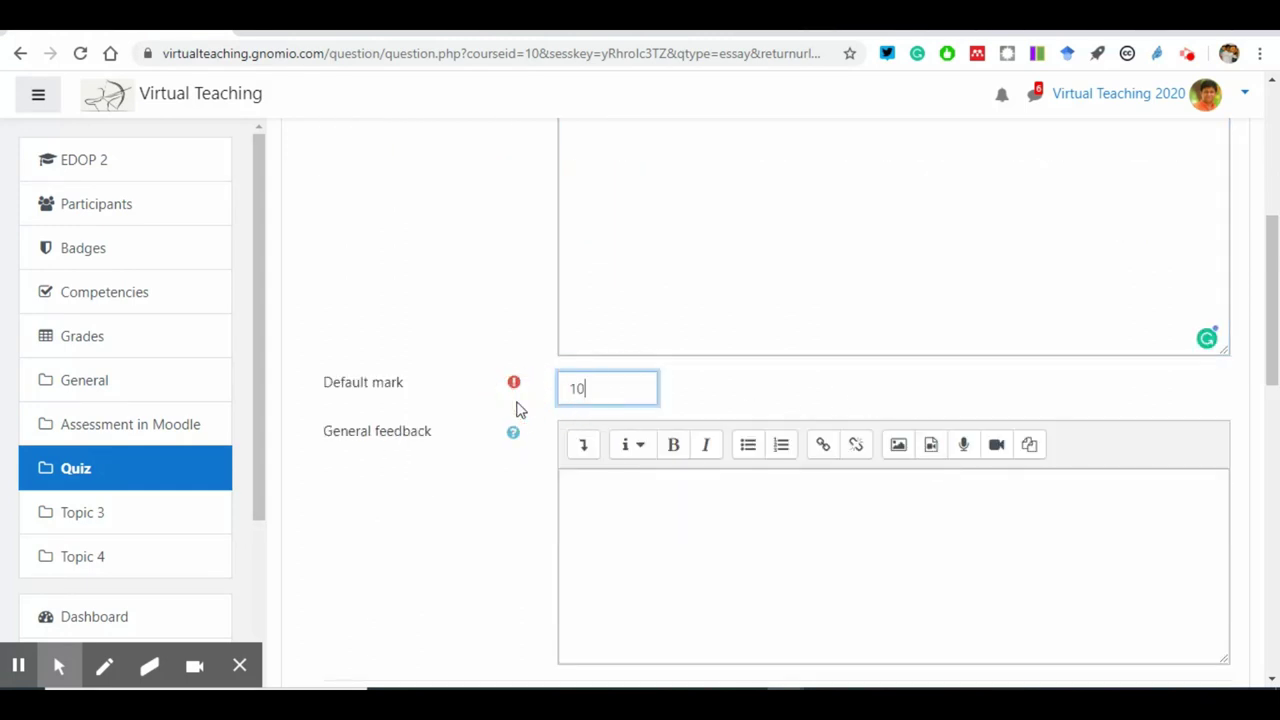
pyautogui.scroll(-5, 590, 470)
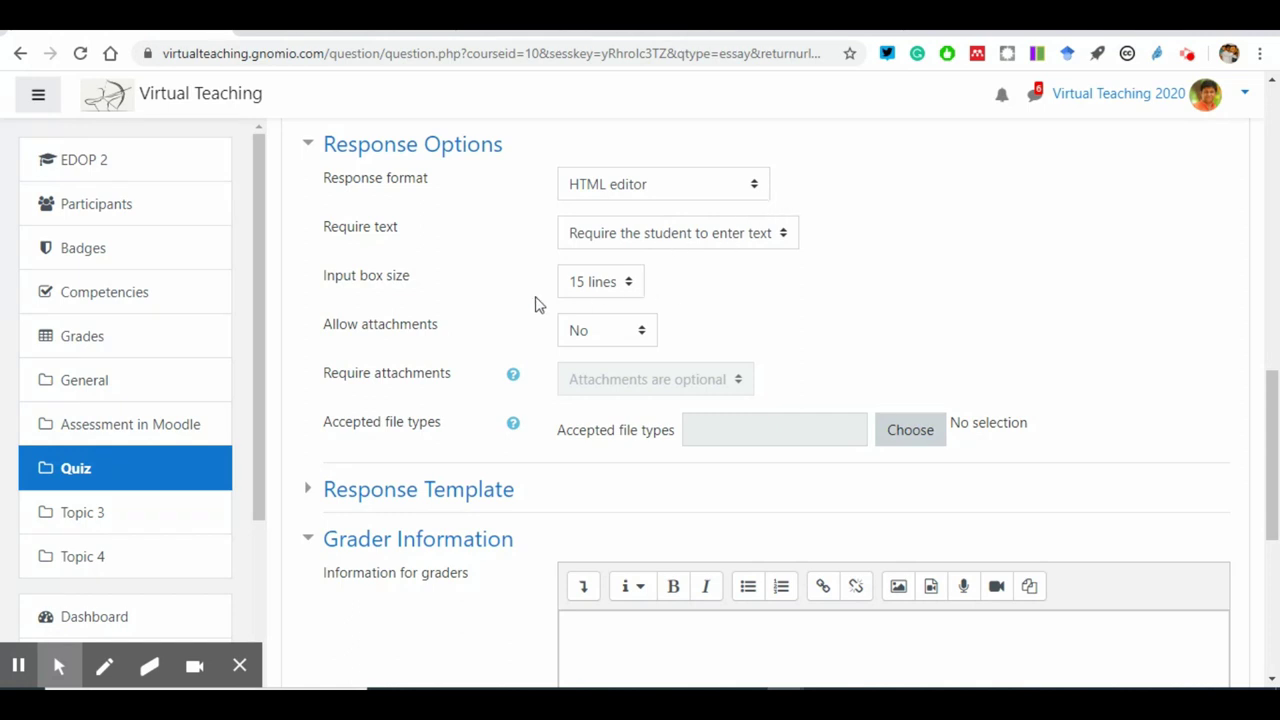
pyautogui.click(628, 287)
pyautogui.click(600, 446)
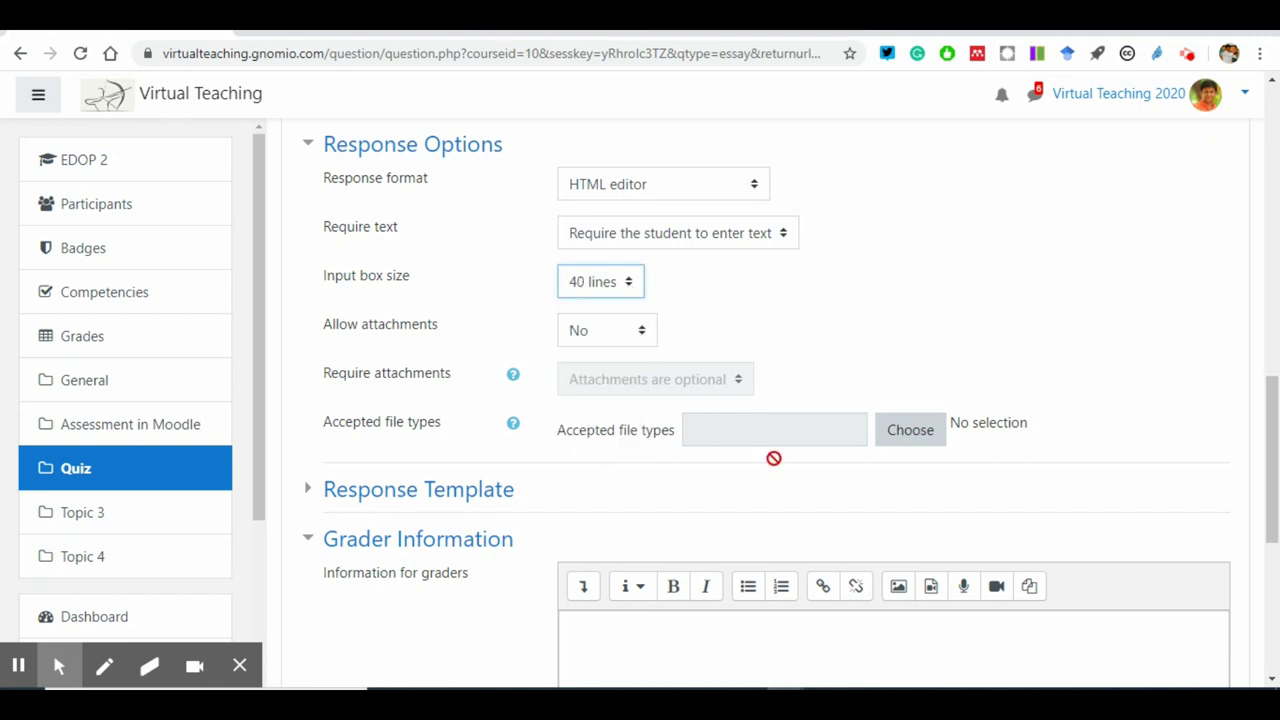
# Step: Allow 1 attachment in the essay question's response options
pyautogui.scroll(-4, 774, 429)
pyautogui.click(743, 306)
pyautogui.scroll(3, 709, 340)
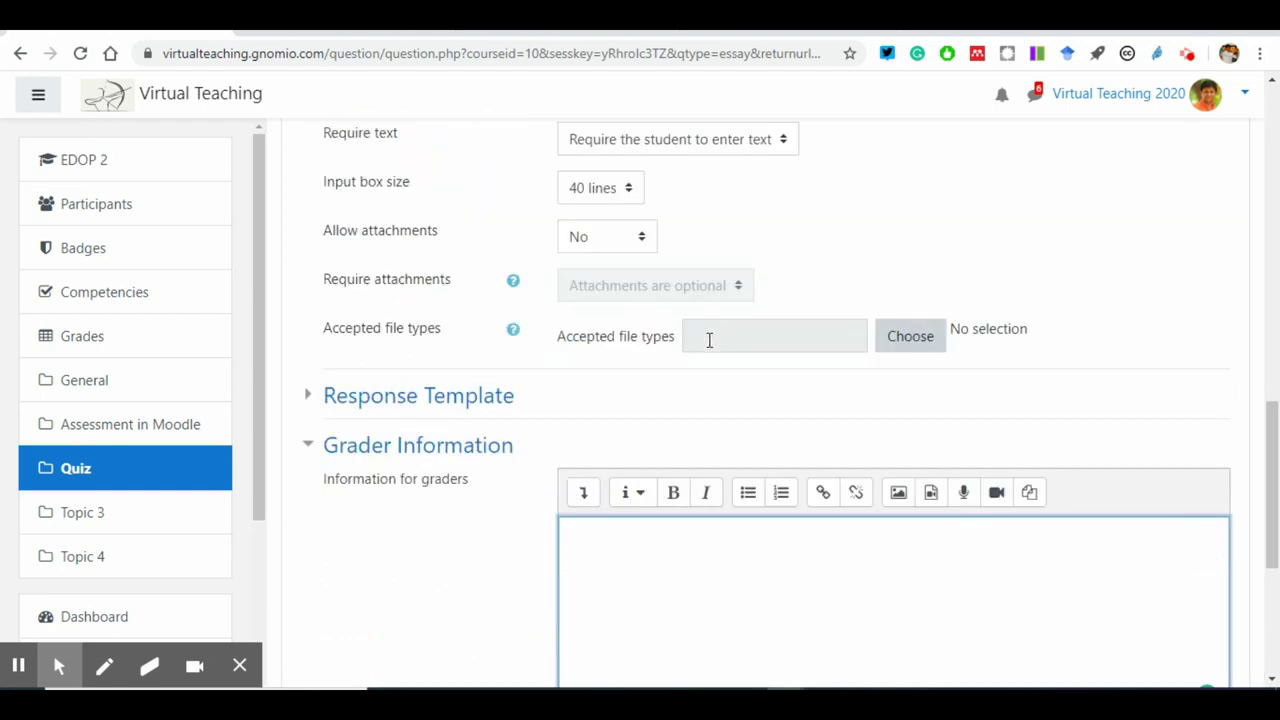
pyautogui.scroll(1, 709, 340)
pyautogui.click(766, 300)
pyautogui.click(634, 331)
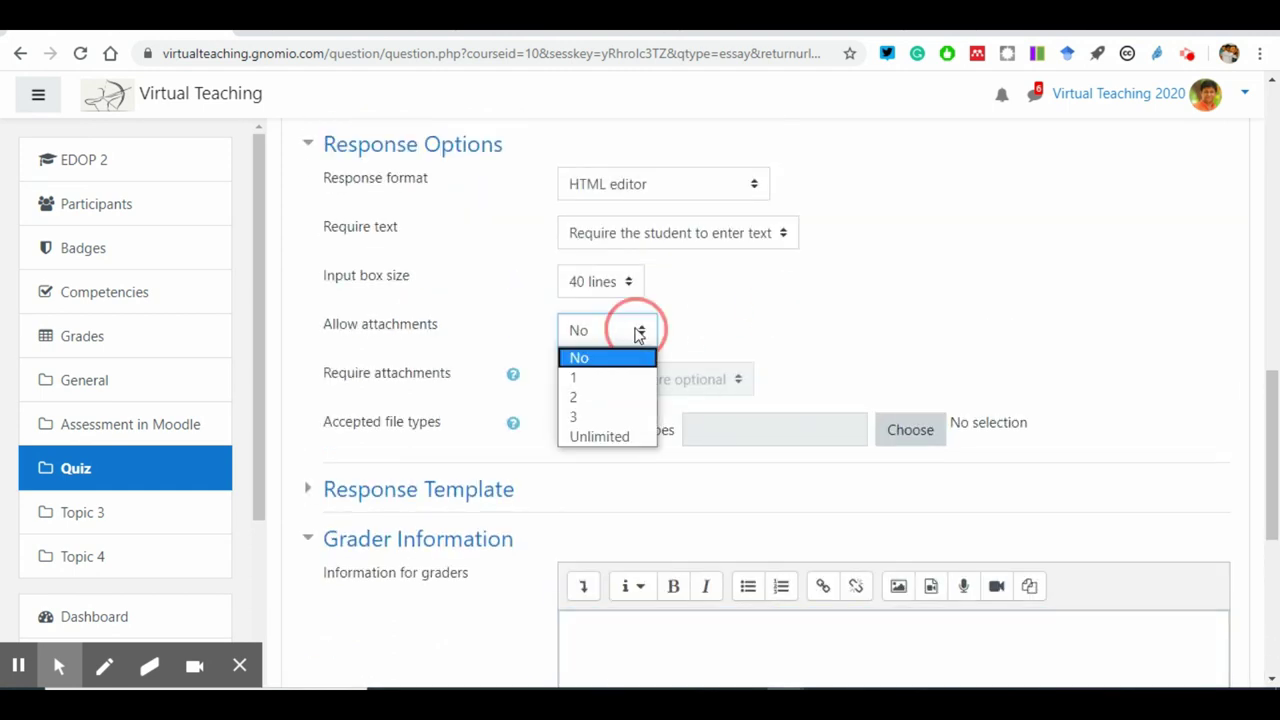
pyautogui.click(590, 379)
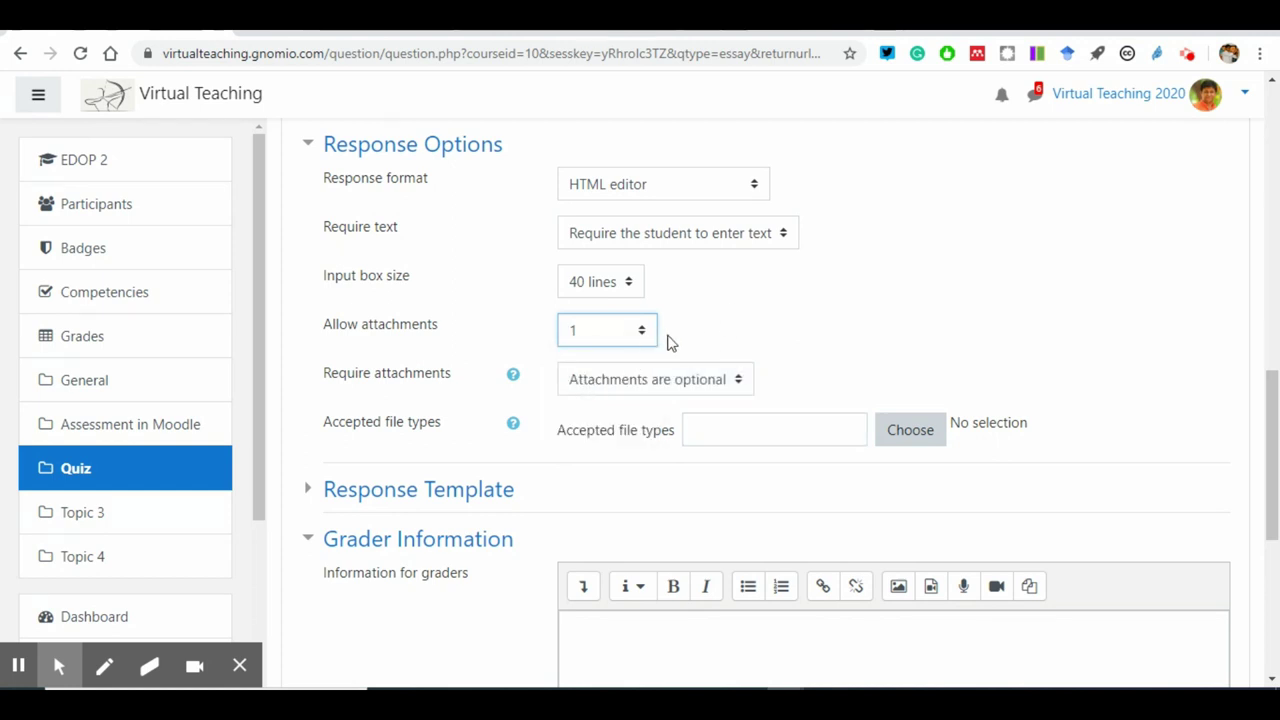
pyautogui.click(755, 306)
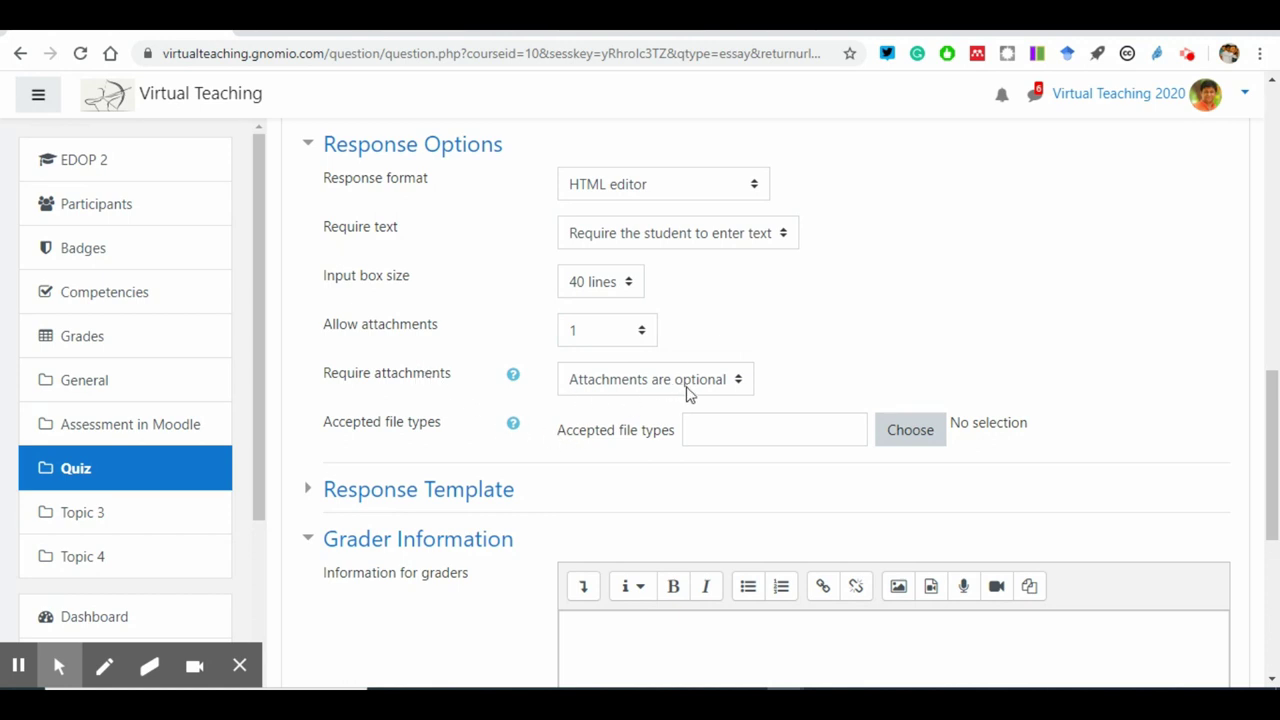
# Step: Set the accepted file types for the essay's attachments to *
pyautogui.click(829, 355)
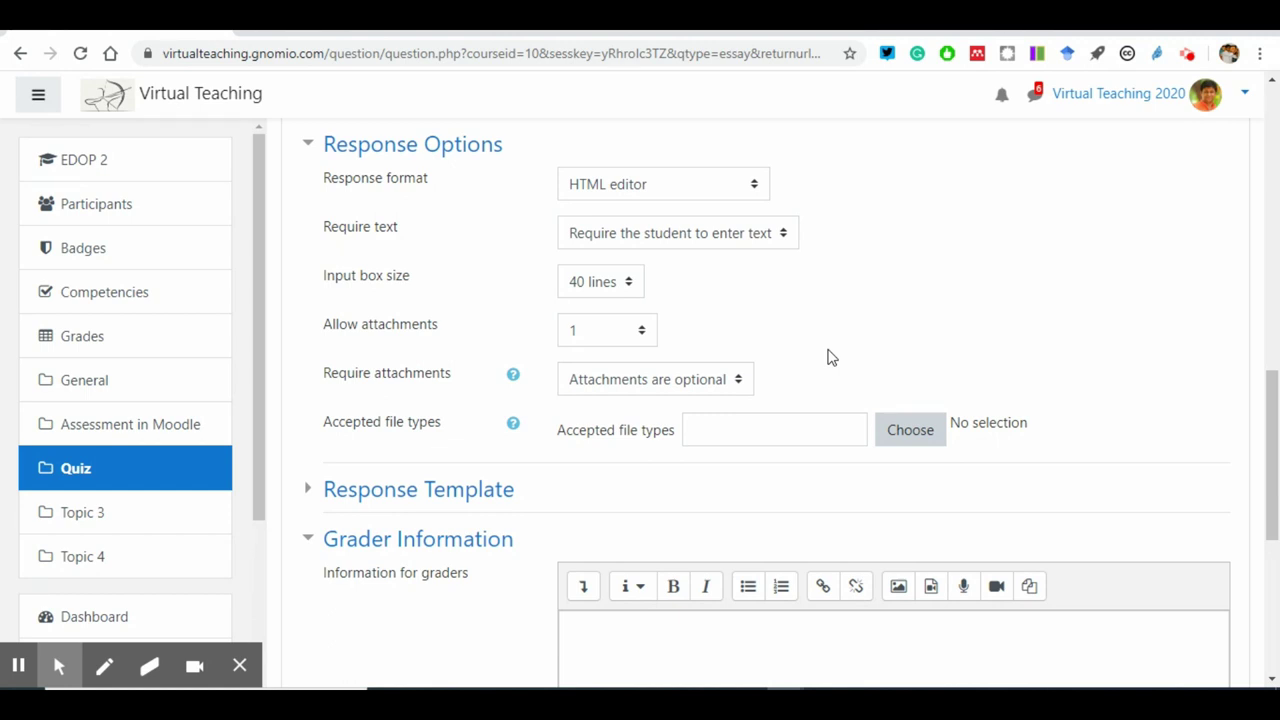
pyautogui.click(808, 341)
pyautogui.click(712, 433)
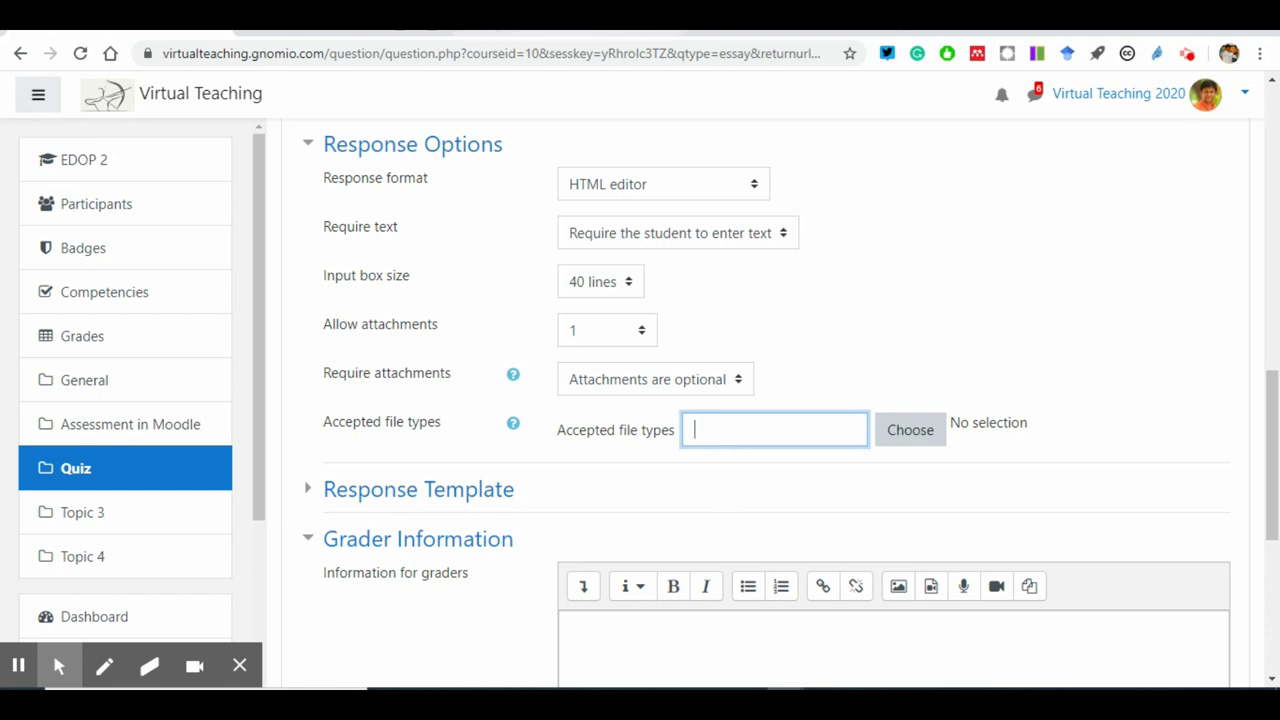
pyautogui.hotkey('ctrl', 'Tab')
pyautogui.click(1003, 93)
pyautogui.hotkey('ctrl', 'Tab')
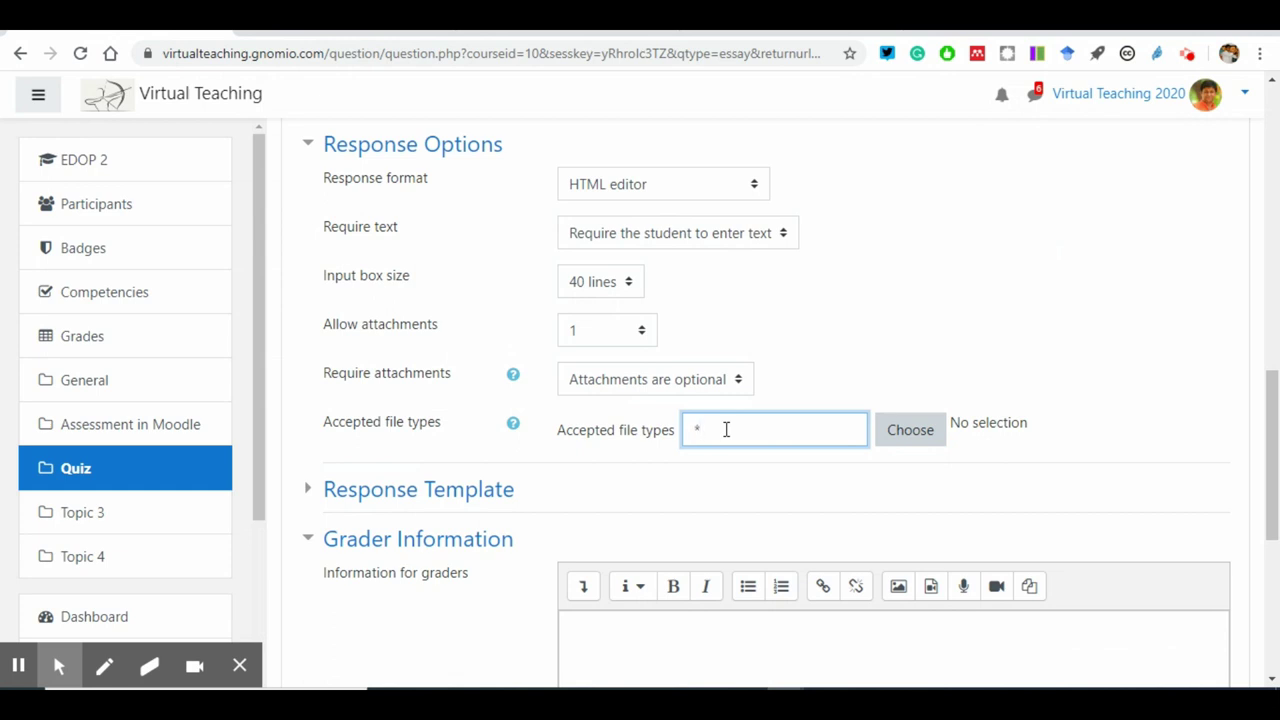
# Step: Expand the response template section, read its help and enter "Word Limit is 500-800" as the template
pyautogui.scroll(-2, 700, 440)
pyautogui.click(309, 303)
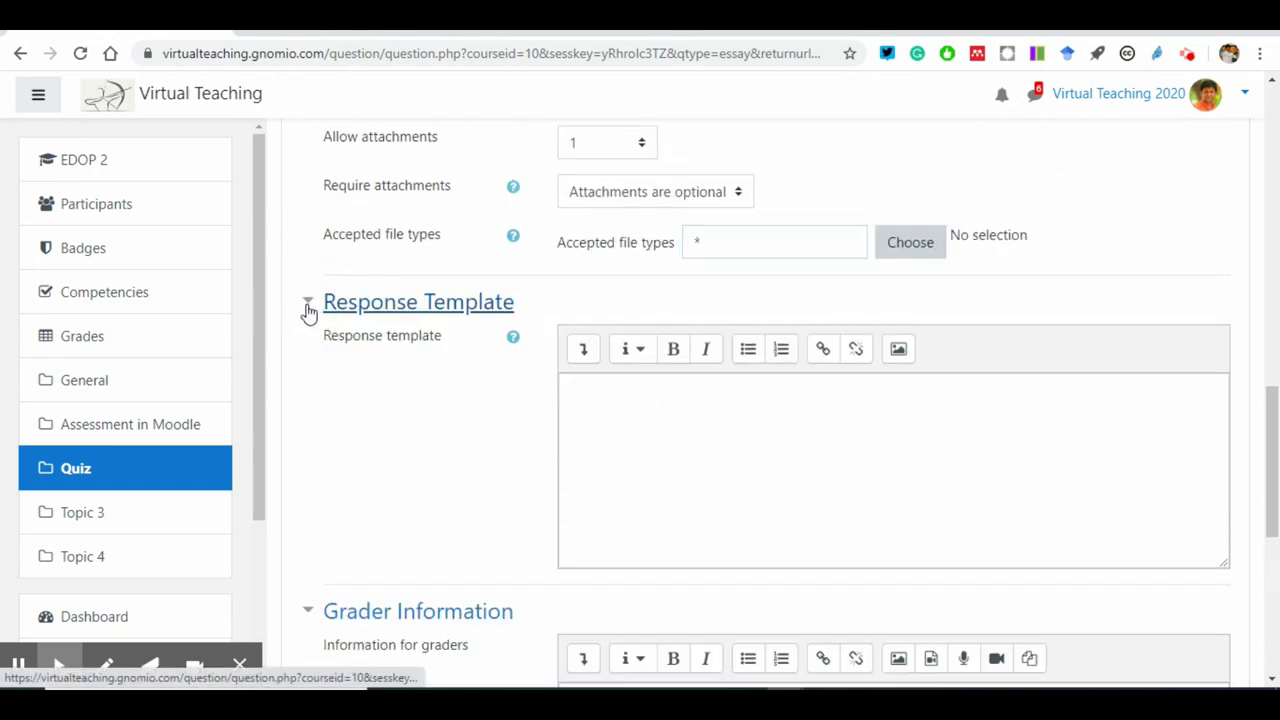
pyautogui.click(514, 338)
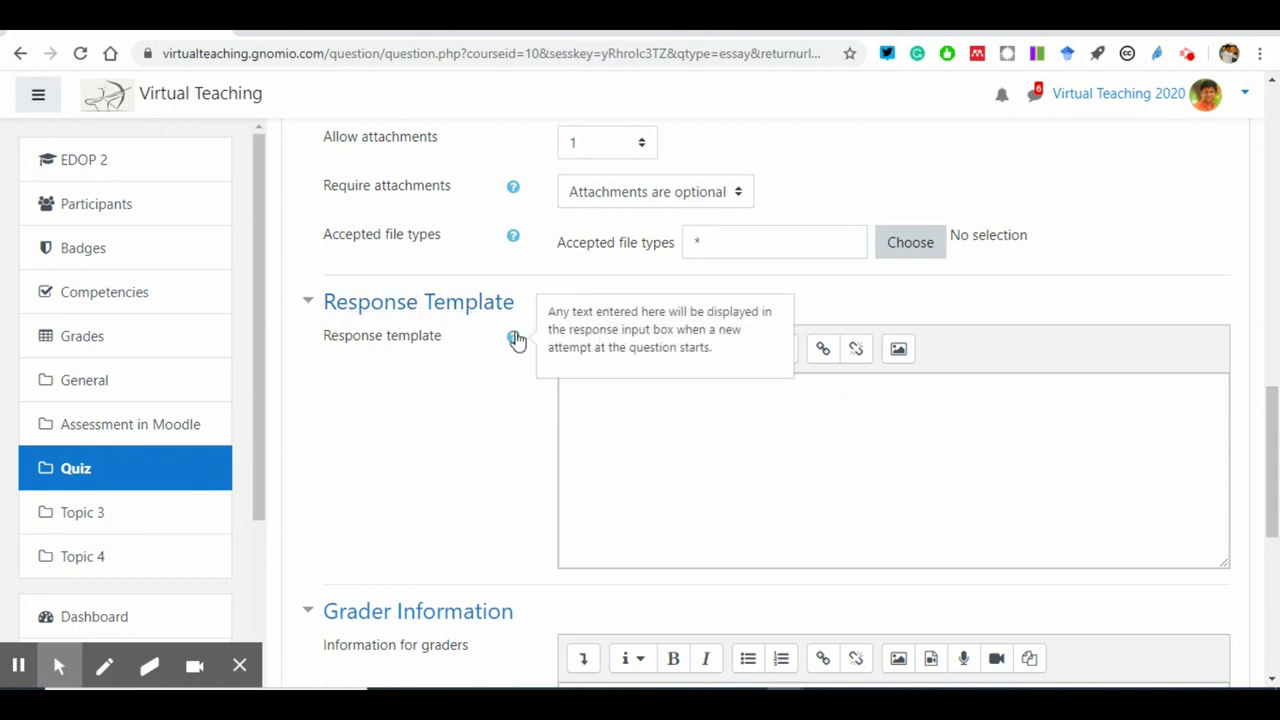
pyautogui.click(597, 391)
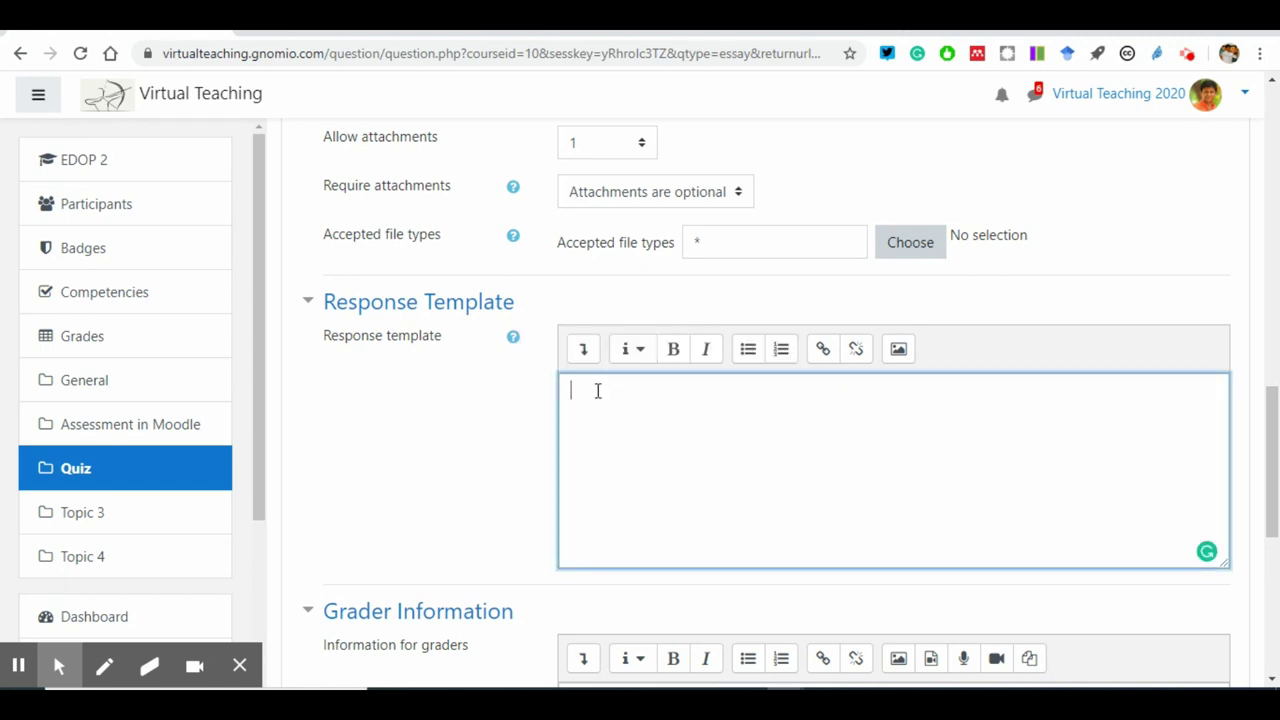
pyautogui.write('Word Limit is 500-800')
# Step: Collapse the grader information section and save the essay question into General Quiz
pyautogui.scroll(-1, 735, 391)
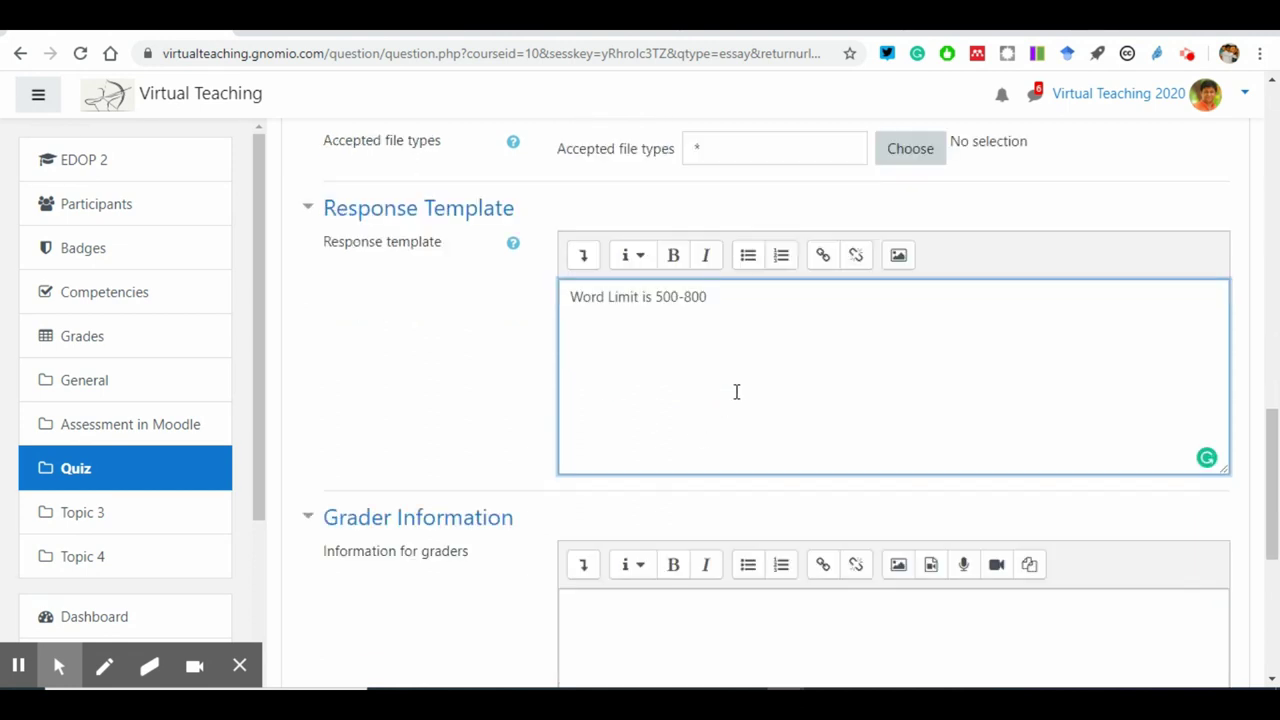
pyautogui.scroll(-2, 734, 391)
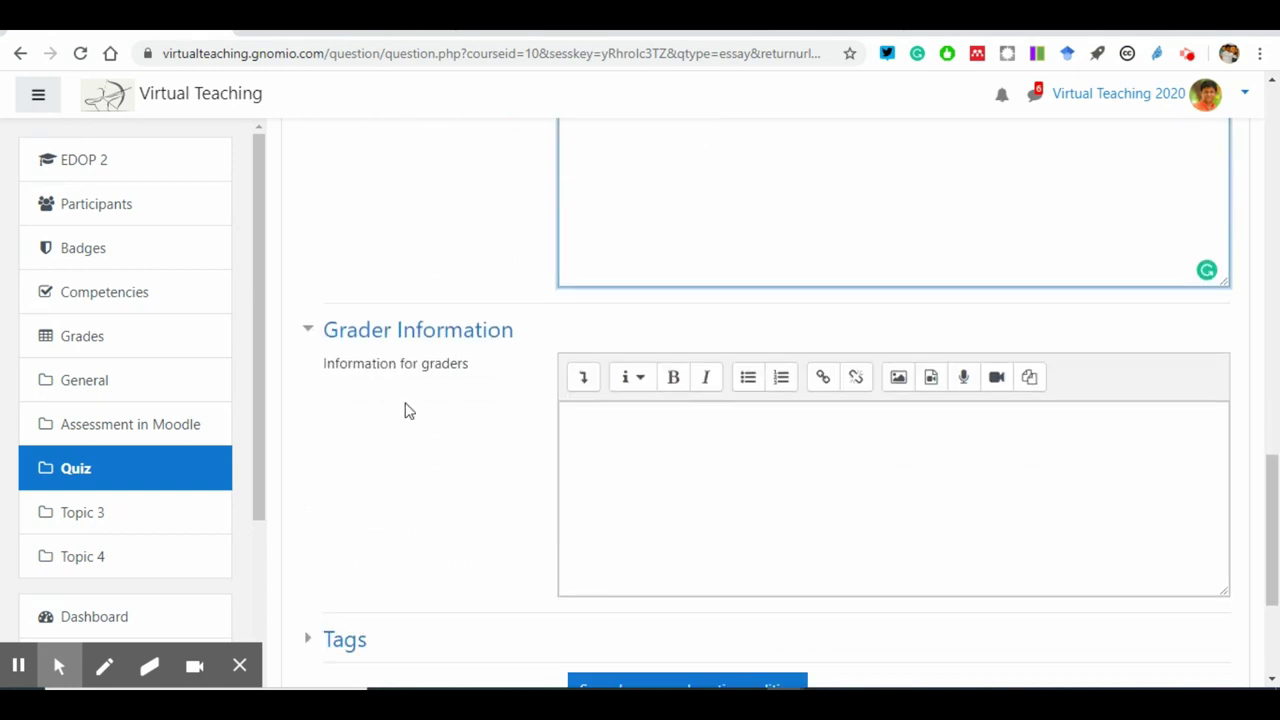
pyautogui.click(310, 335)
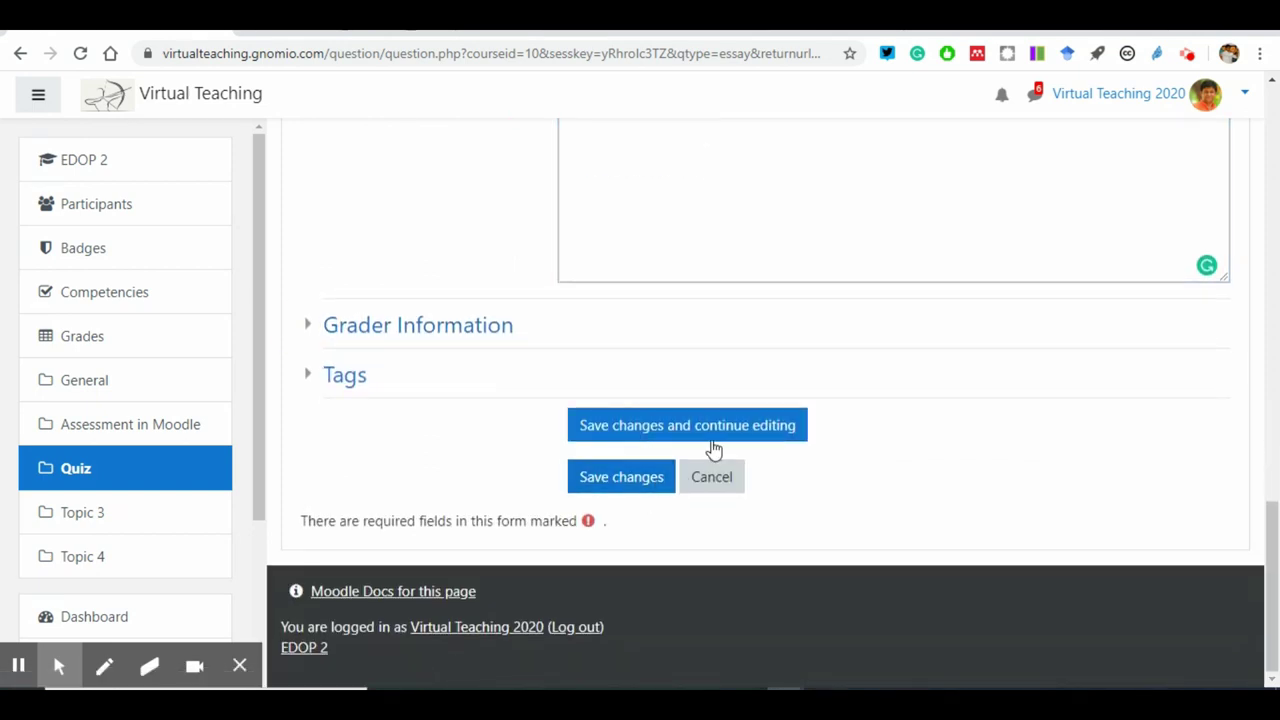
pyautogui.click(624, 487)
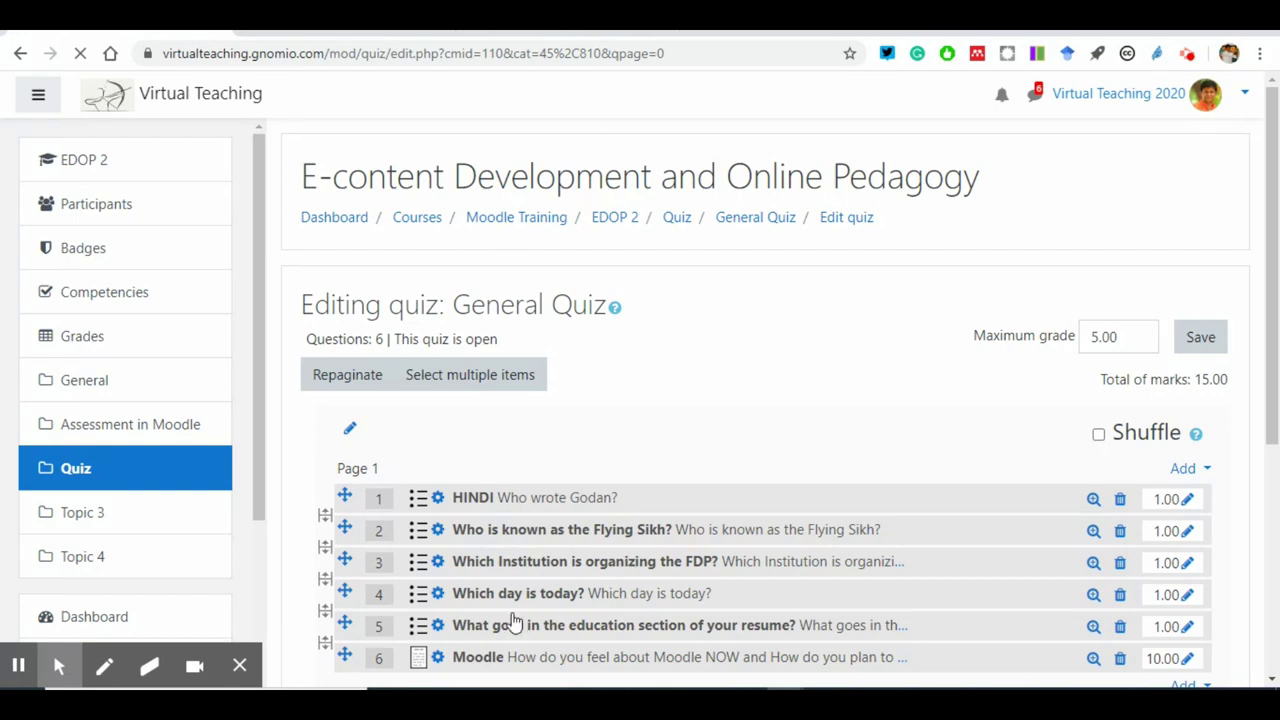
pyautogui.scroll(-4, 530, 625)
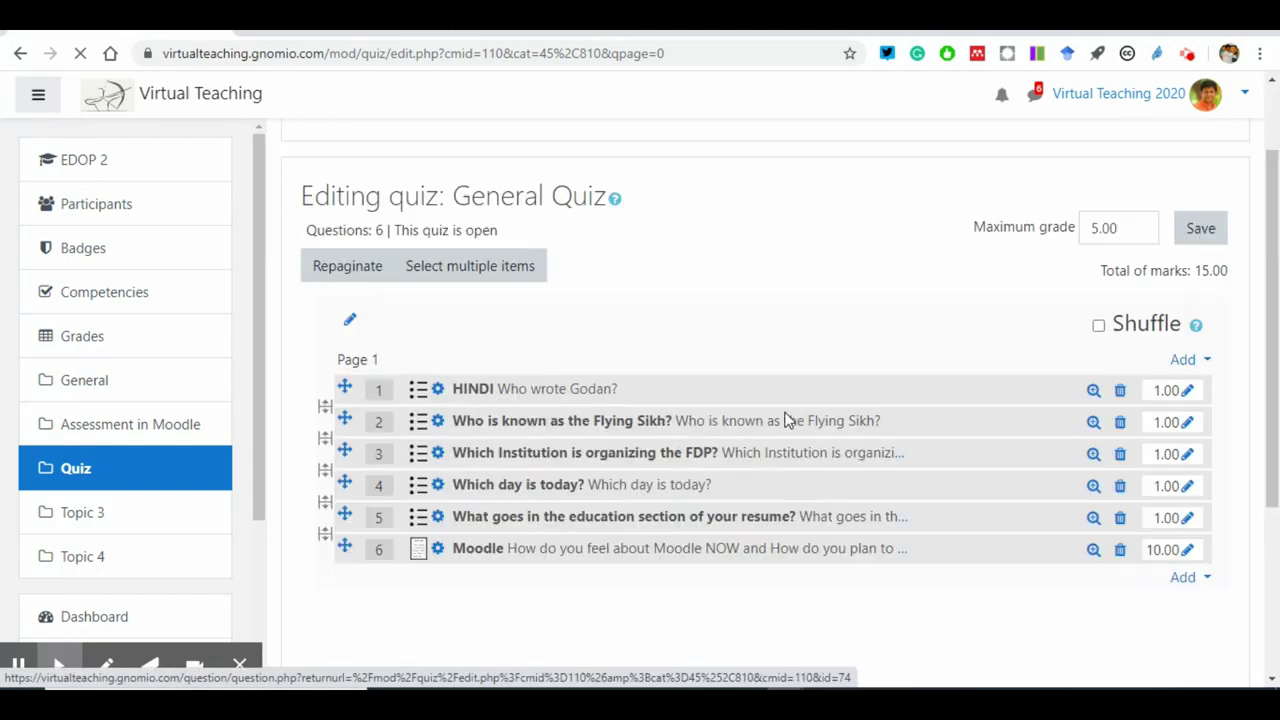
# Step: Return to the General Quiz page, start a new timed attempt and go to the essay question
pyautogui.hotkey('alt', 'Left')
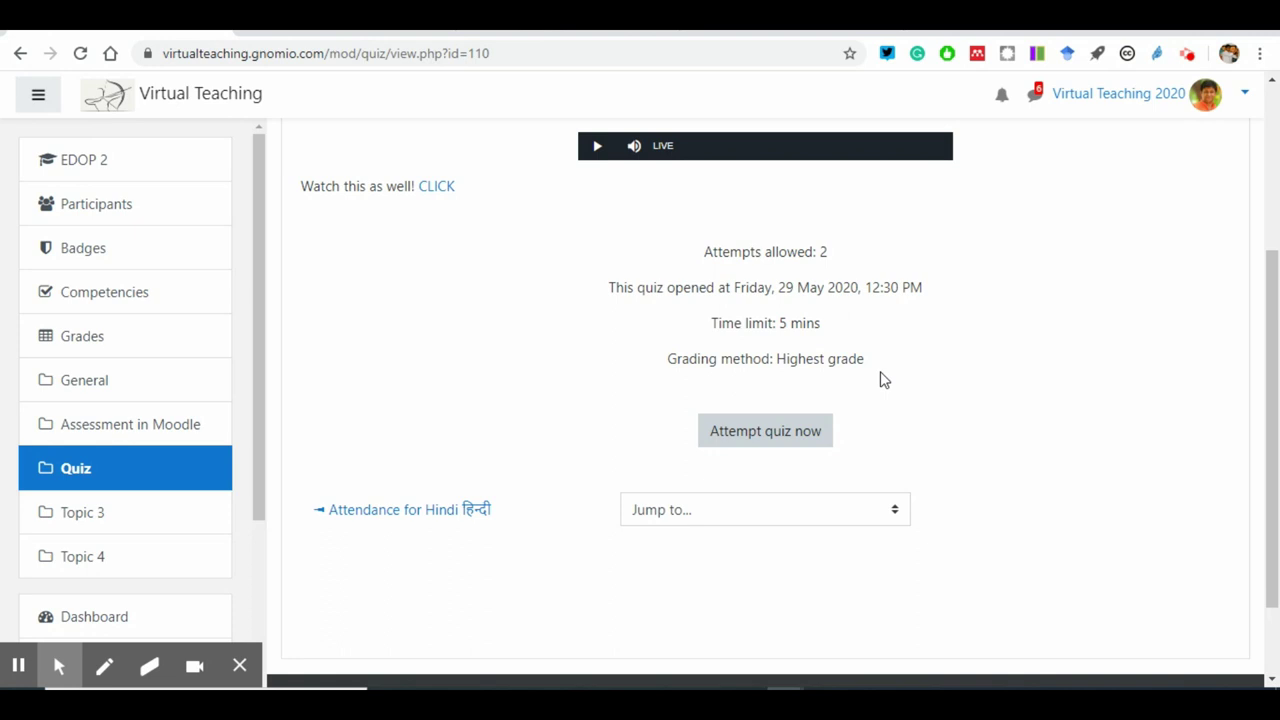
pyautogui.click(764, 445)
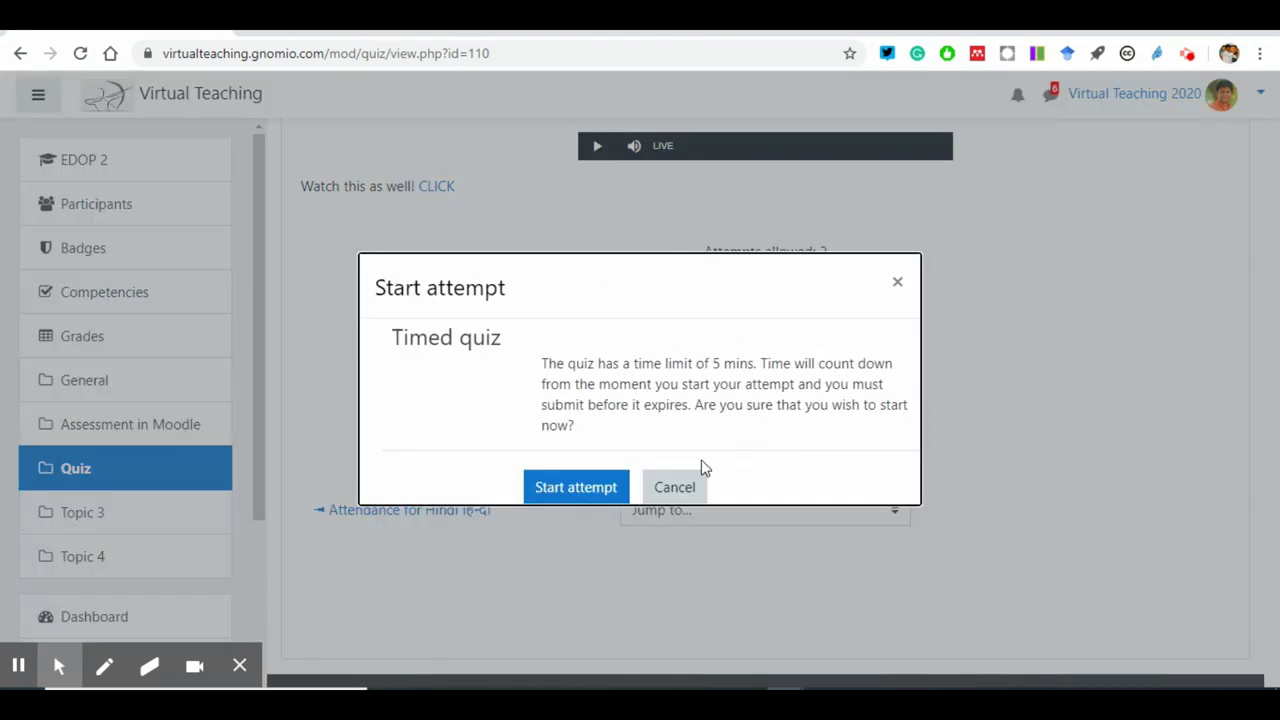
pyautogui.click(577, 486)
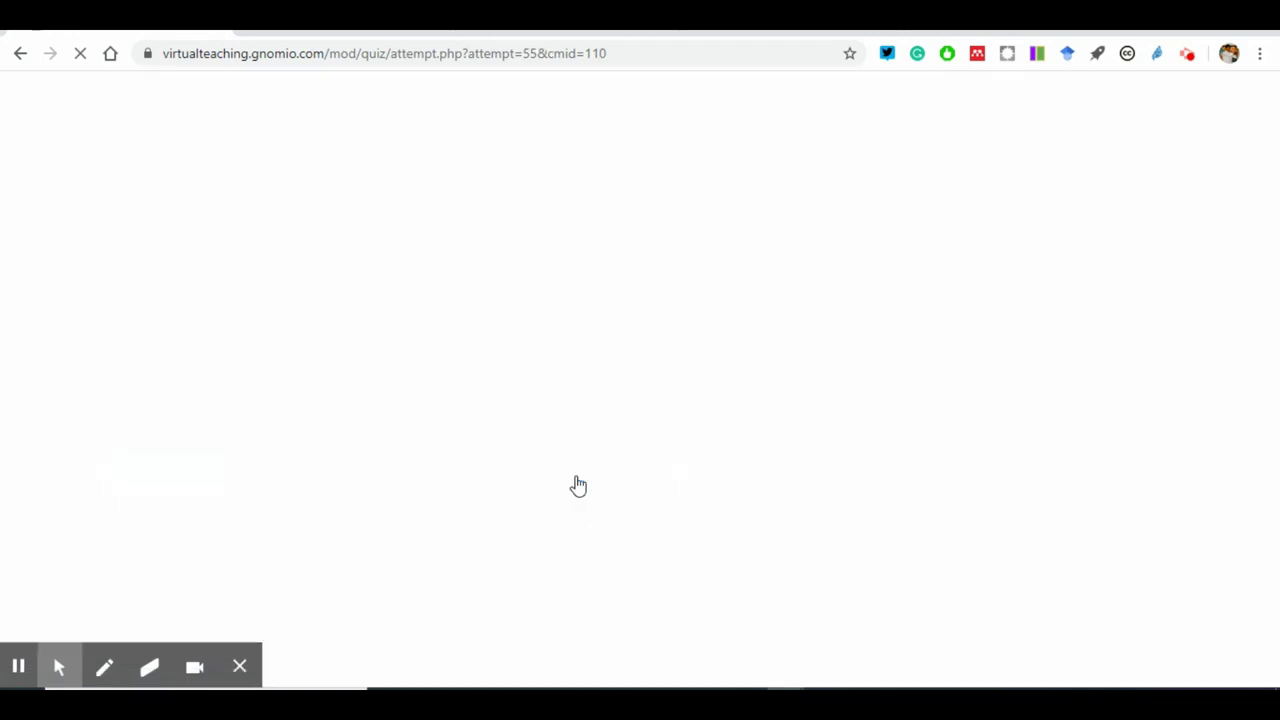
pyautogui.scroll(-5, 632, 486)
pyautogui.scroll(-7, 634, 486)
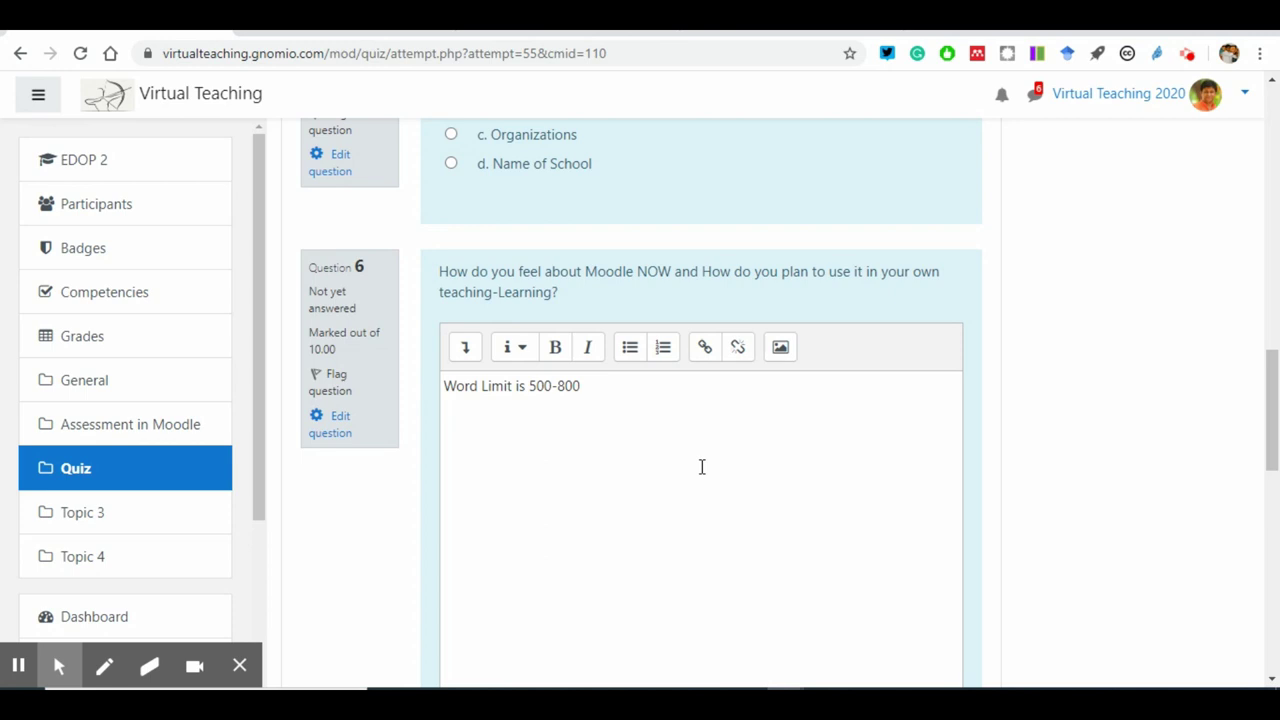
# Step: Replace the template text in question 6's answer with "I am submitting this...."
pyautogui.click(598, 395)
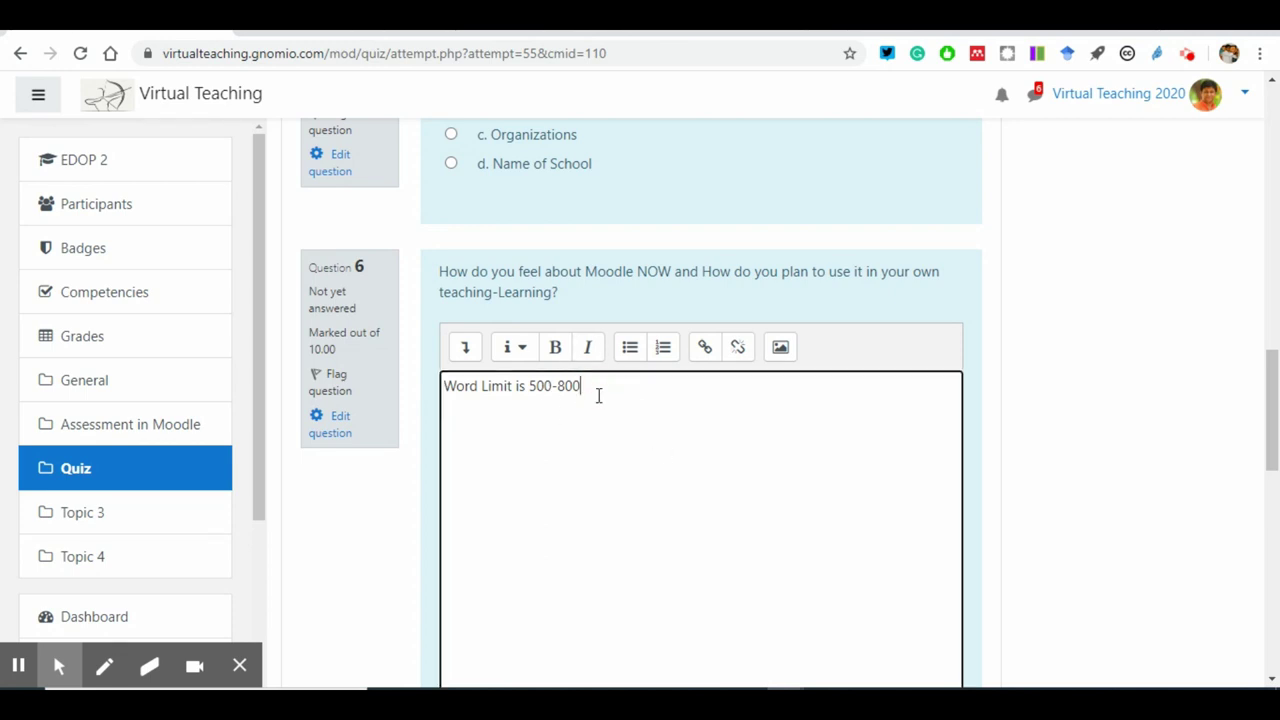
pyautogui.hotkey('ctrl', 'a')
pyautogui.write('I')
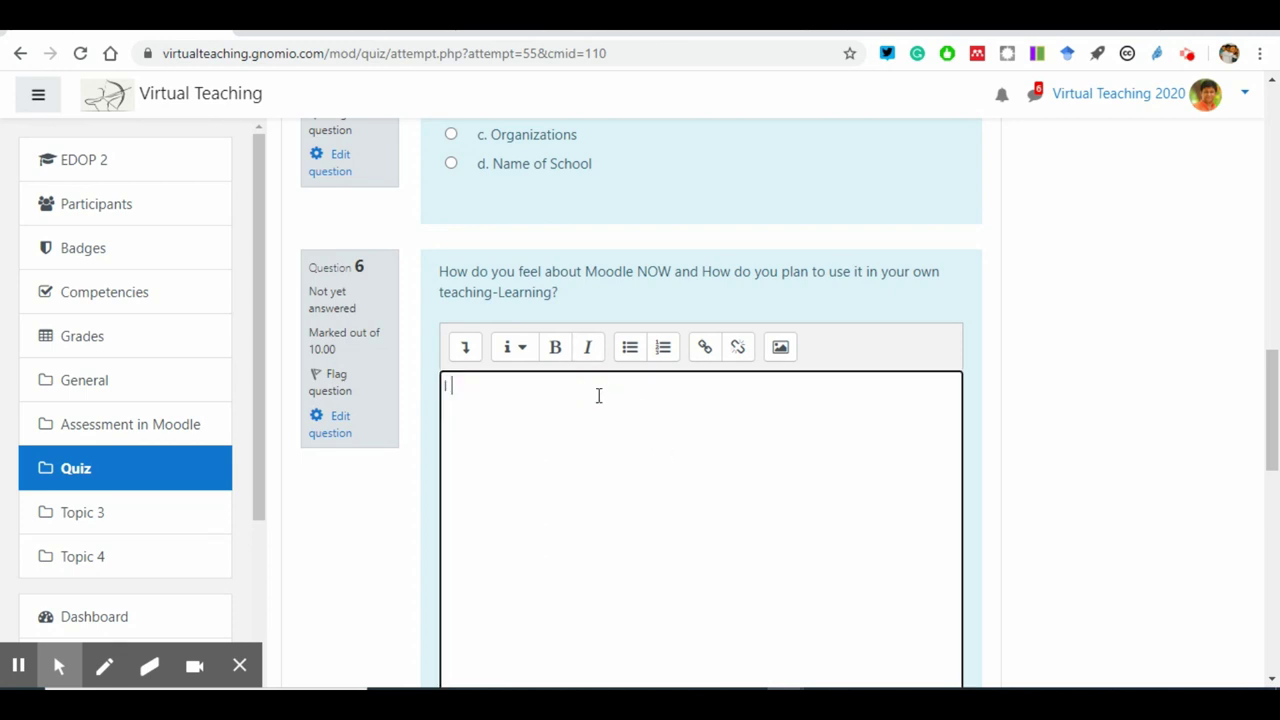
pyautogui.write(' am submitting tis t')
pyautogui.press('BackSpace')
pyautogui.press('BackSpace')
pyautogui.press('BackSpace')
pyautogui.press('BackSpace')
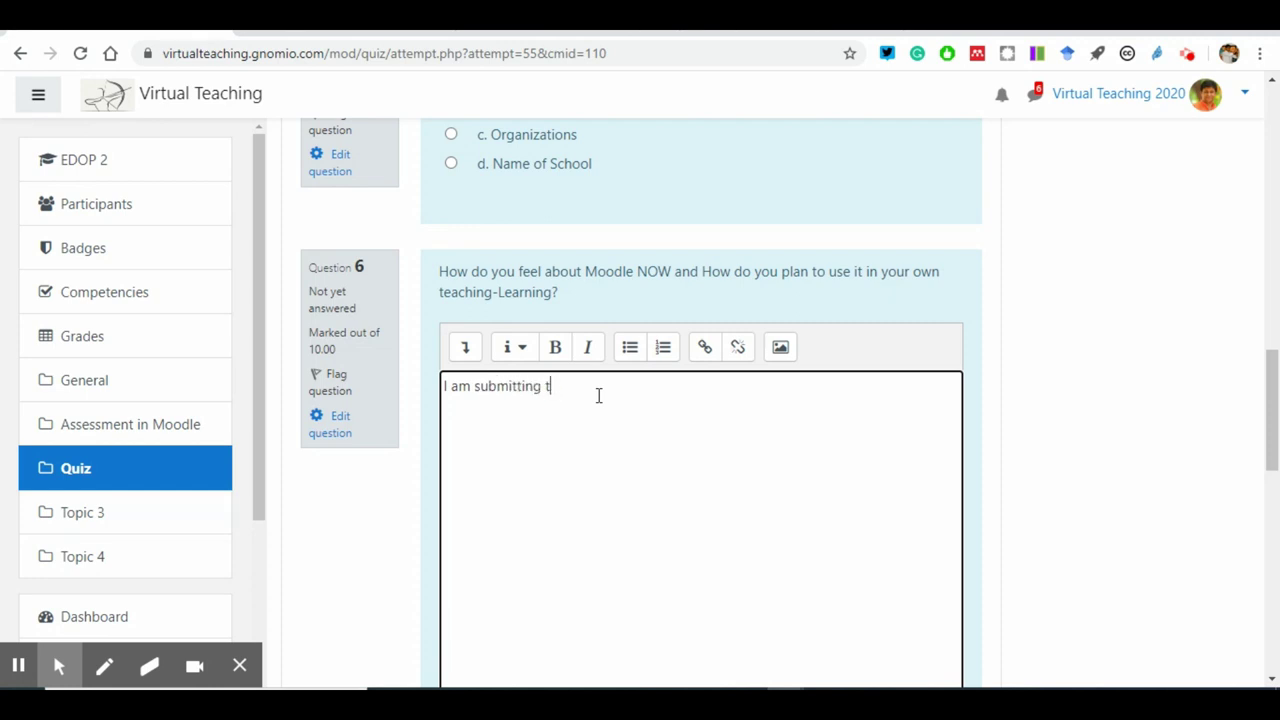
pyautogui.write('his....')
# Step: Finish the General Quiz attempt and submit all answers
pyautogui.scroll(-5, 597, 394)
pyautogui.scroll(-1, 820, 517)
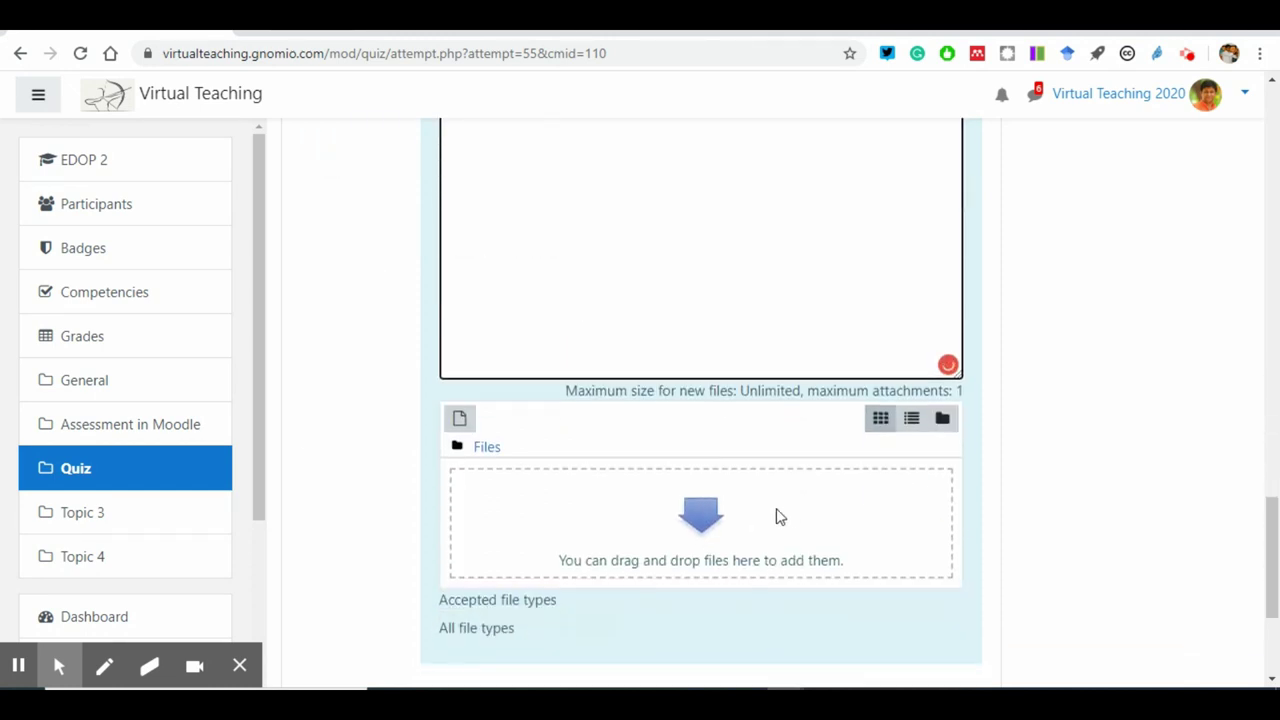
pyautogui.scroll(-3, 800, 522)
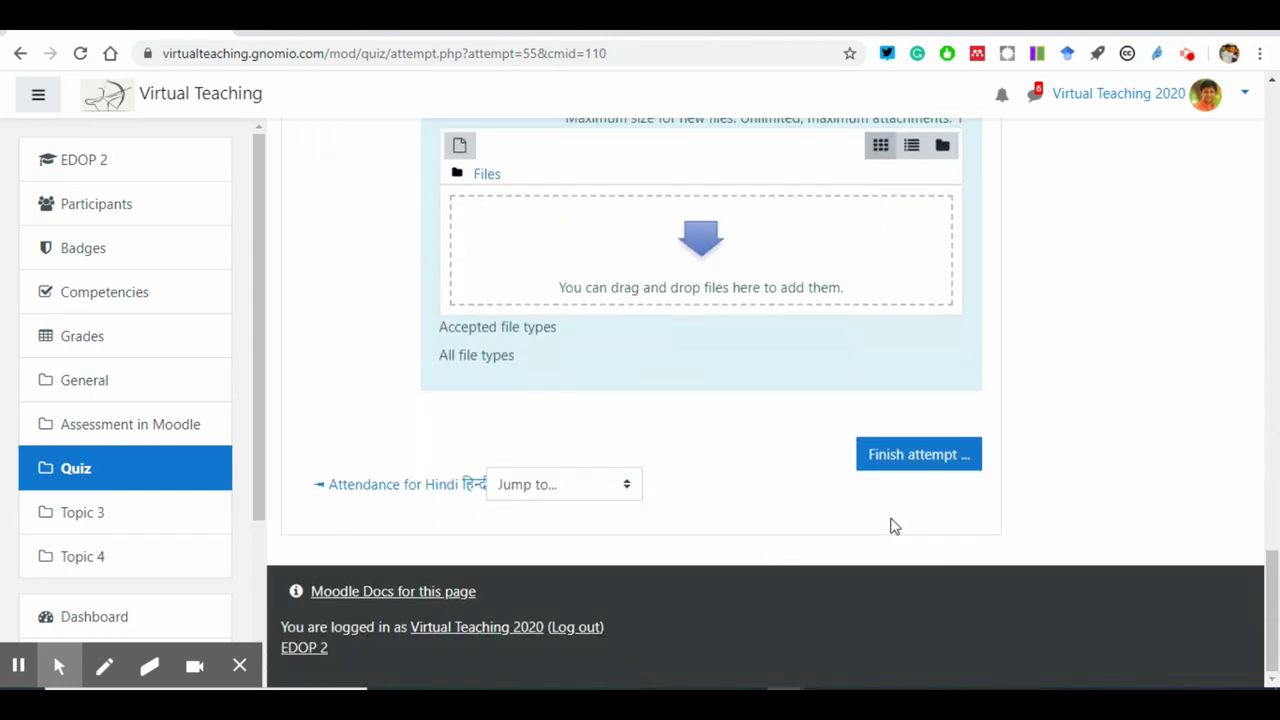
pyautogui.click(907, 468)
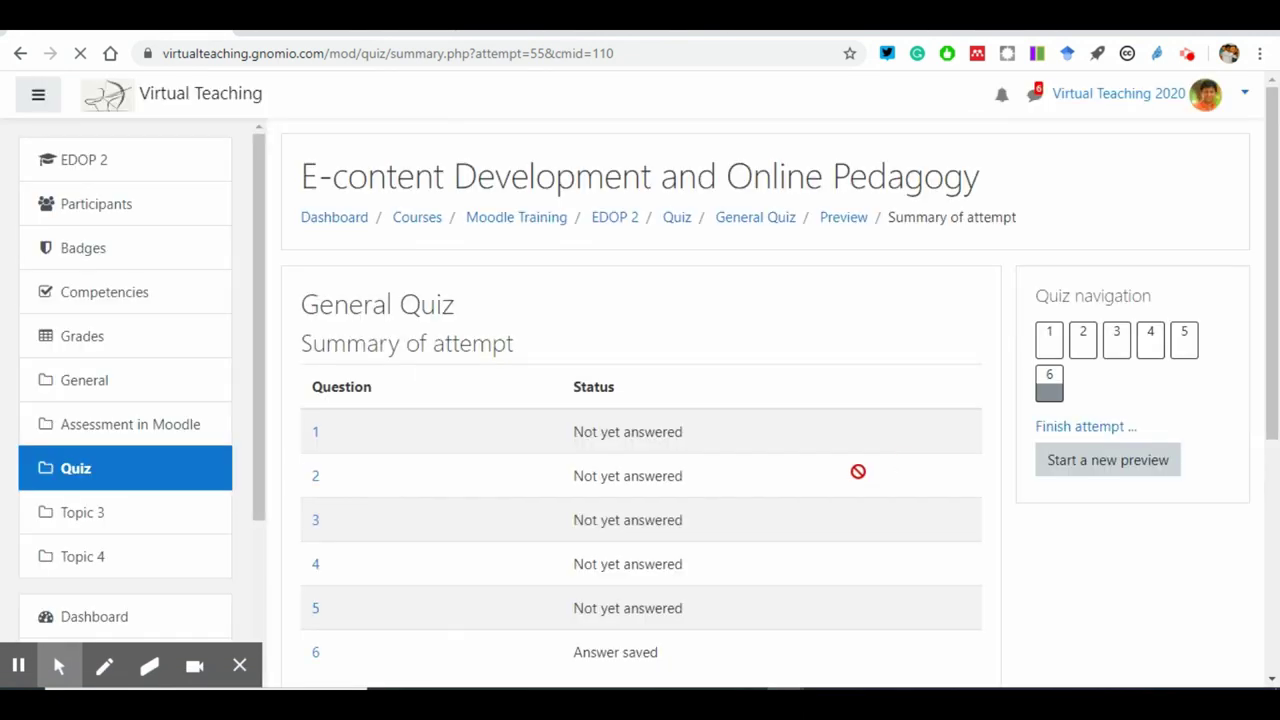
pyautogui.scroll(-3, 651, 323)
pyautogui.scroll(-1, 666, 283)
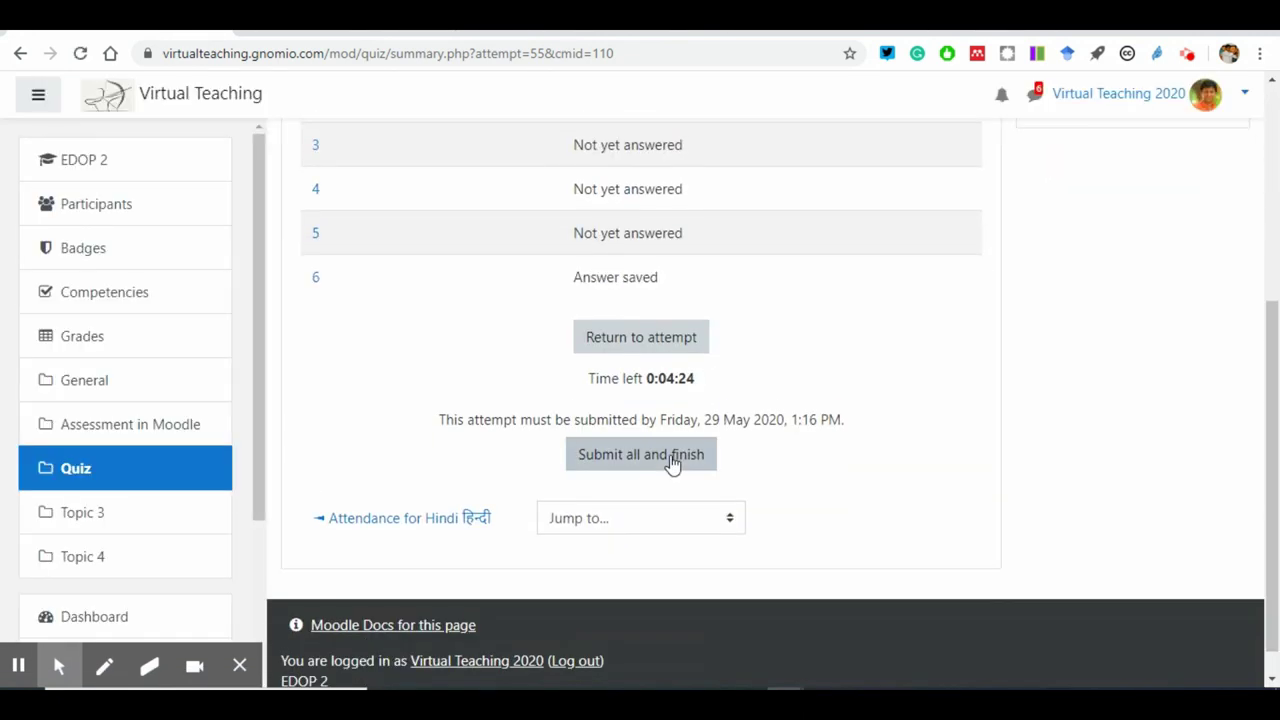
pyautogui.click(672, 456)
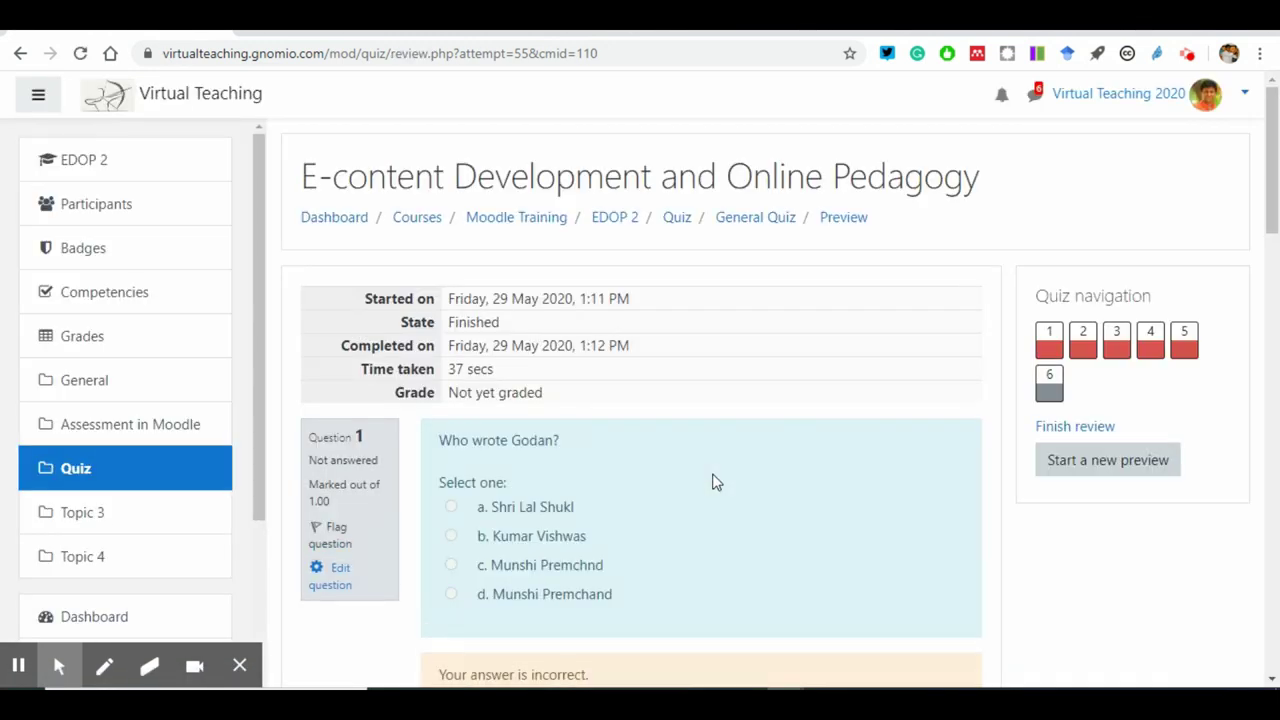
# Step: Review the feedback on each question and the essay response in the submitted attempt, and finish the review
pyautogui.scroll(-3, 712, 482)
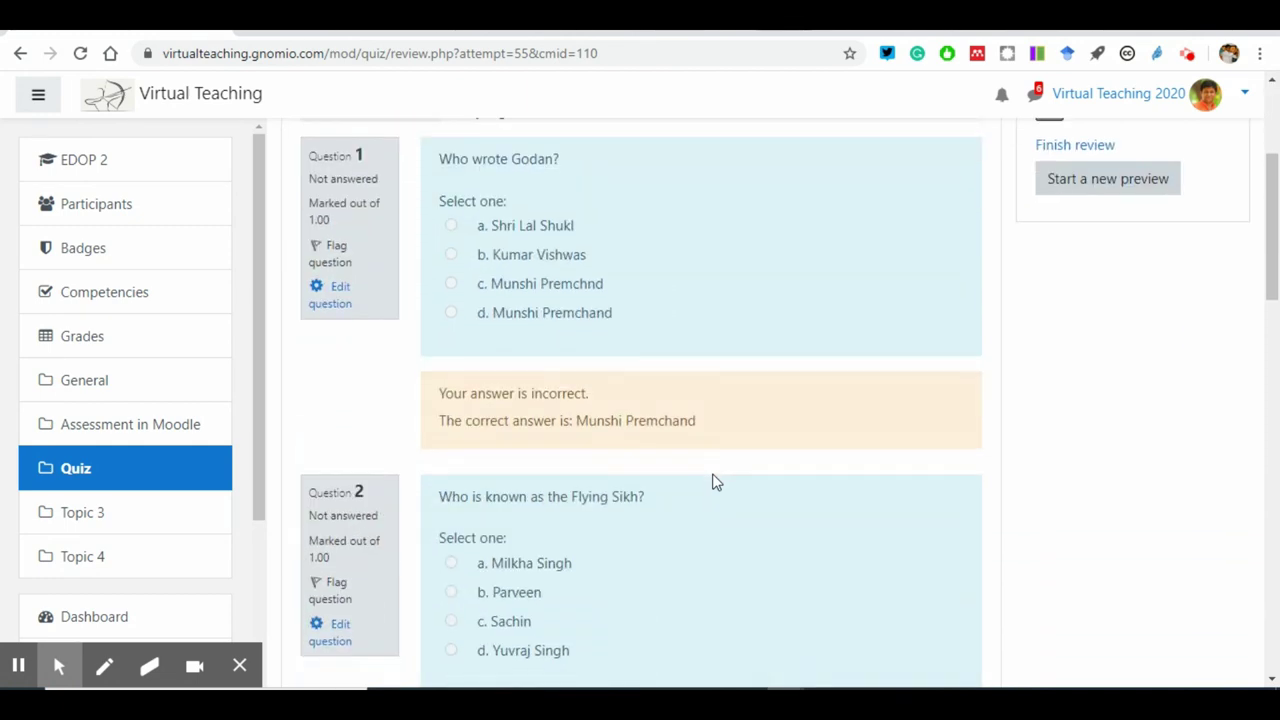
pyautogui.scroll(-15, 712, 482)
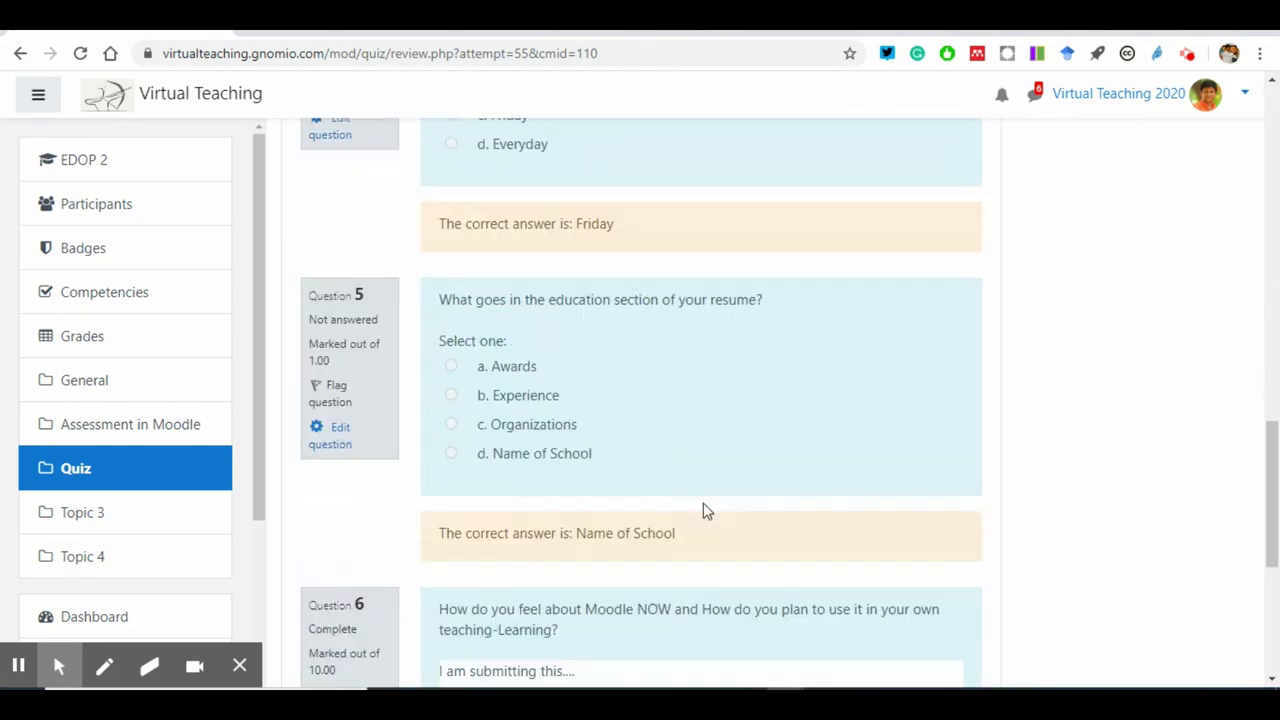
pyautogui.scroll(15, 1010, 424)
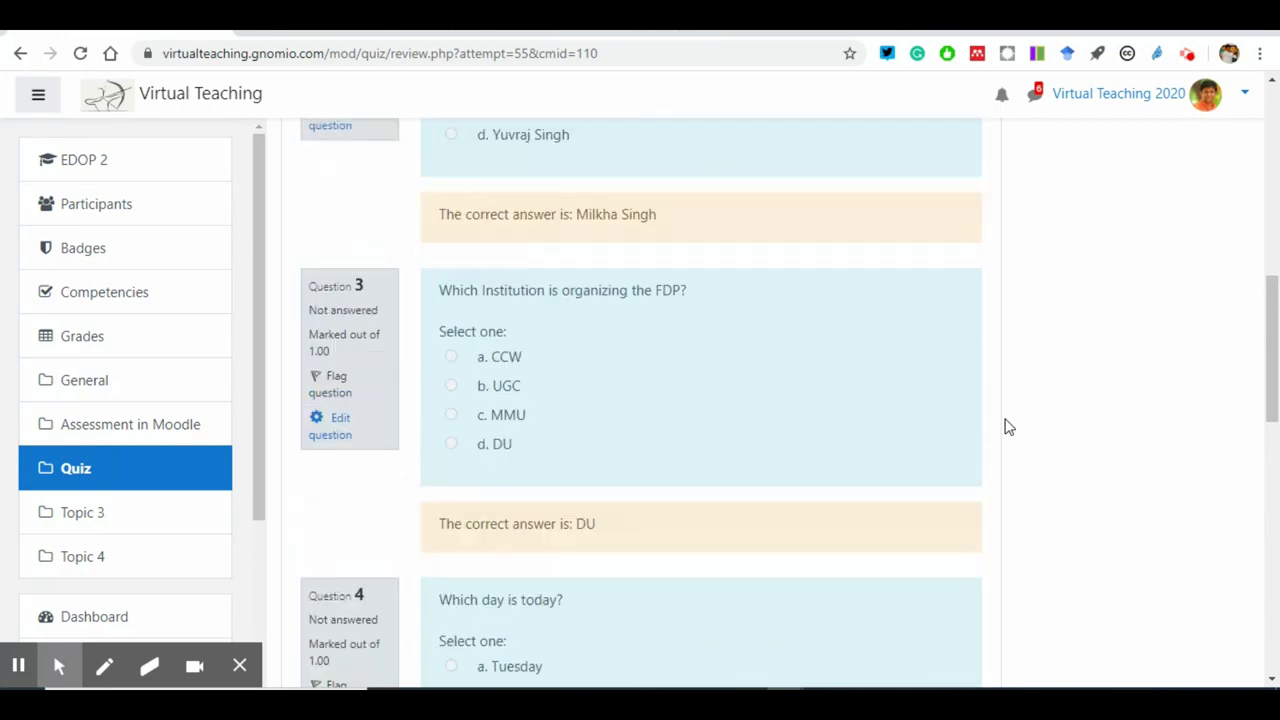
pyautogui.scroll(3, 1010, 424)
pyautogui.doubleClick(483, 240)
pyautogui.scroll(-15, 761, 506)
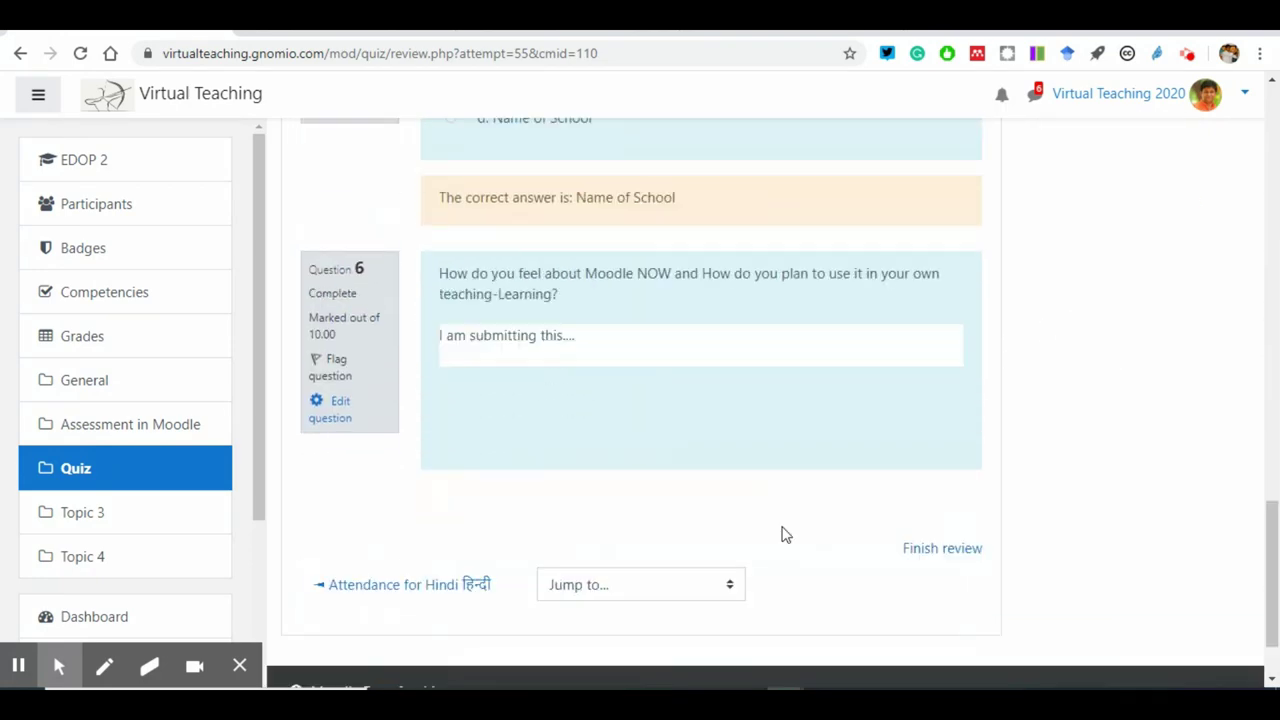
pyautogui.click(941, 452)
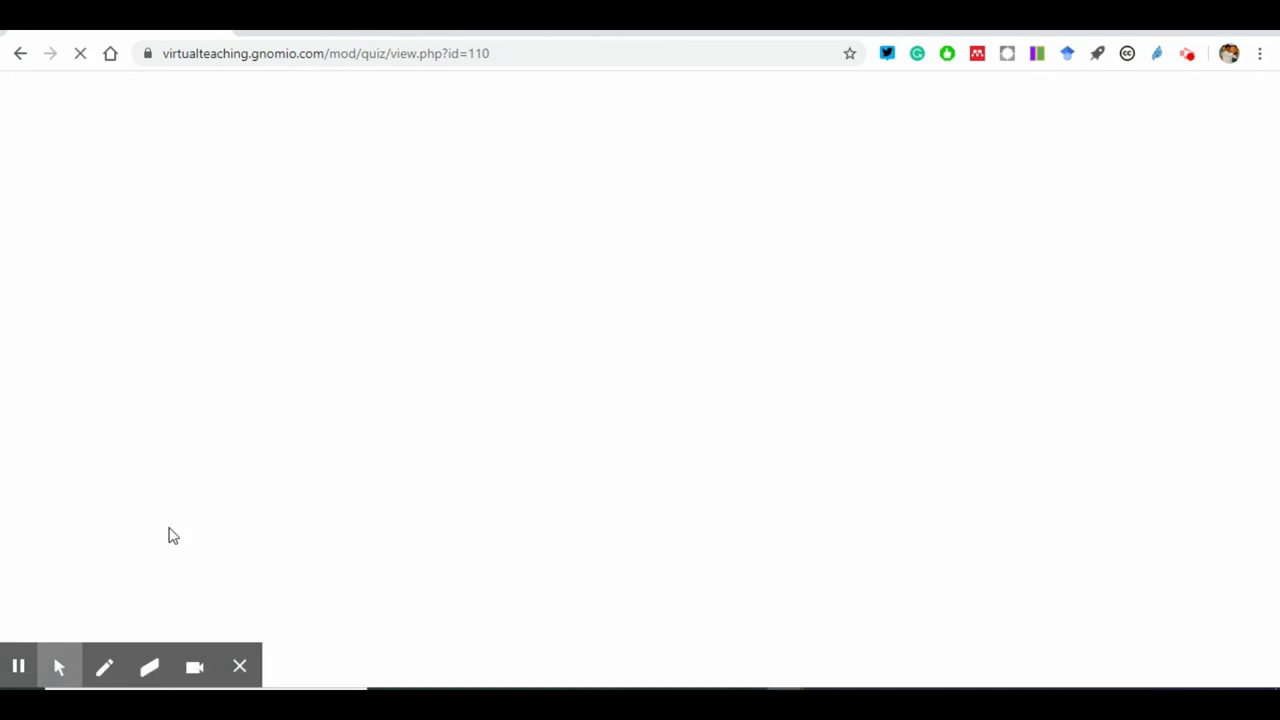
pyautogui.scroll(-2, 415, 598)
pyautogui.scroll(-2, 417, 591)
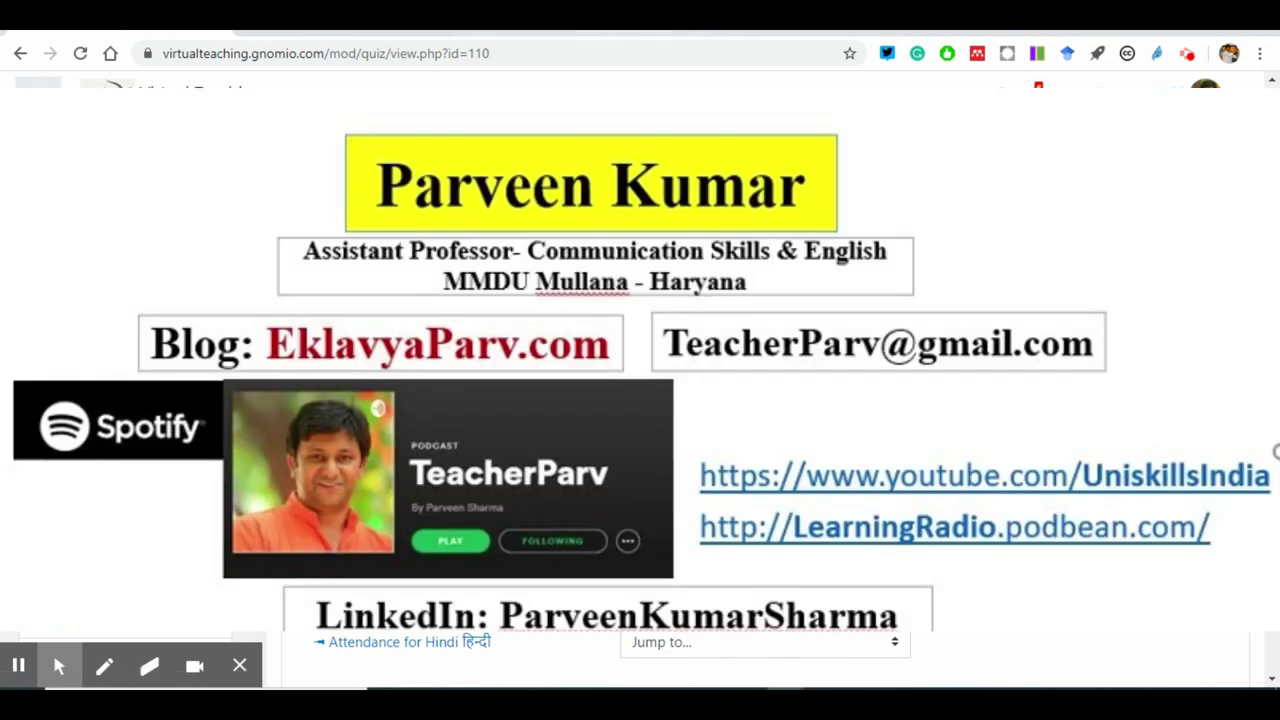
# Step: Open a new browser tab and try the address eklavyaparv.com and its suggested pages
pyautogui.hotkey('ctrl', 'Tab')
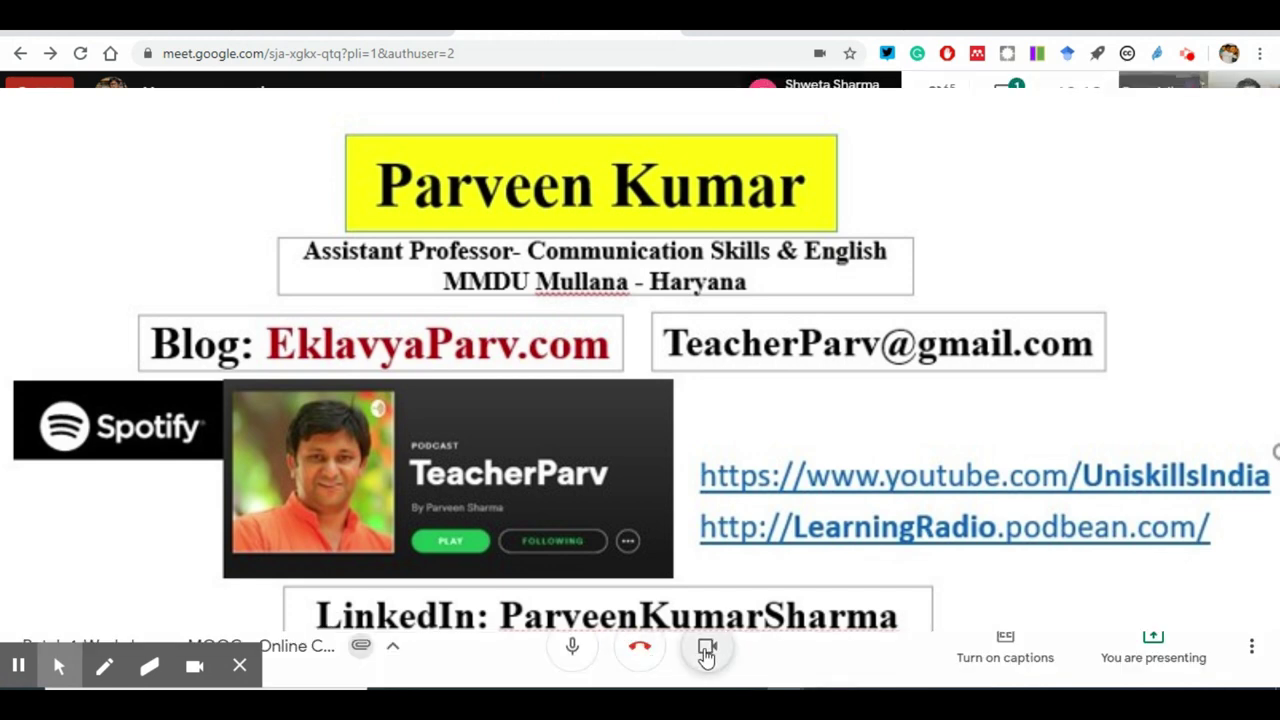
pyautogui.hotkey('ctrl', 't')
pyautogui.write('https://www.youtube.com/uniskillsindia')
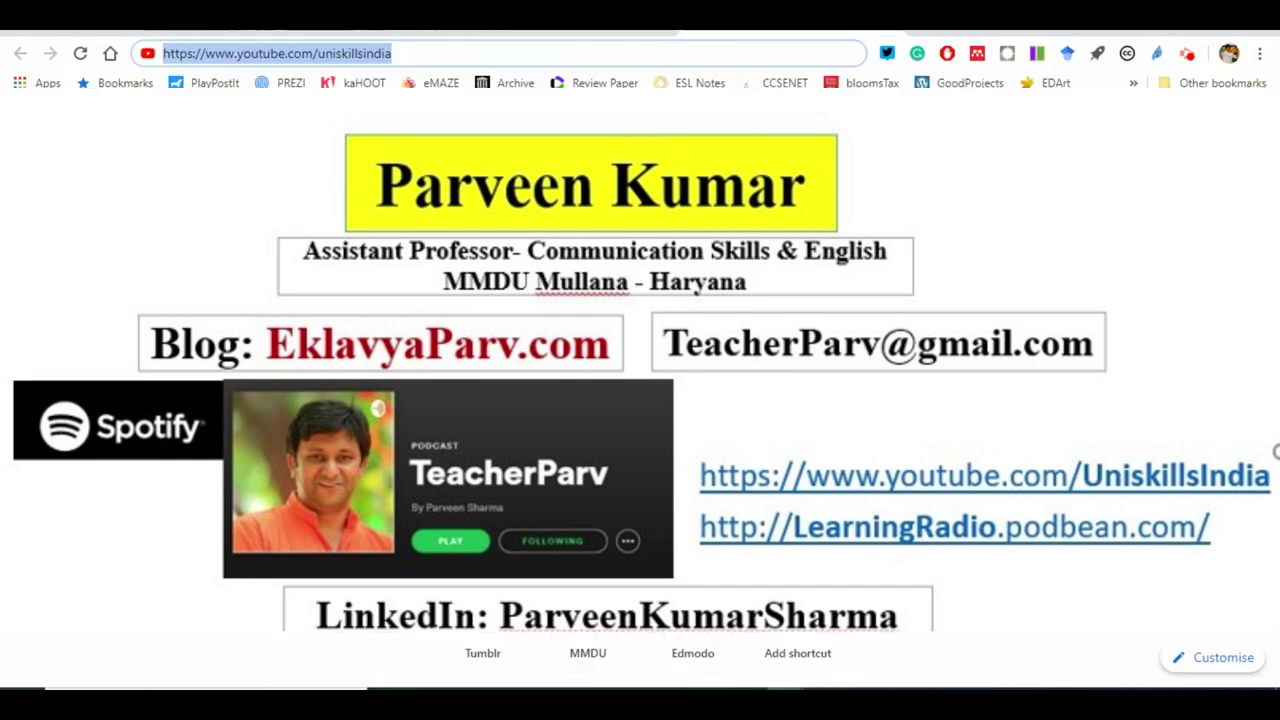
pyautogui.write('eklavyaparv.com')
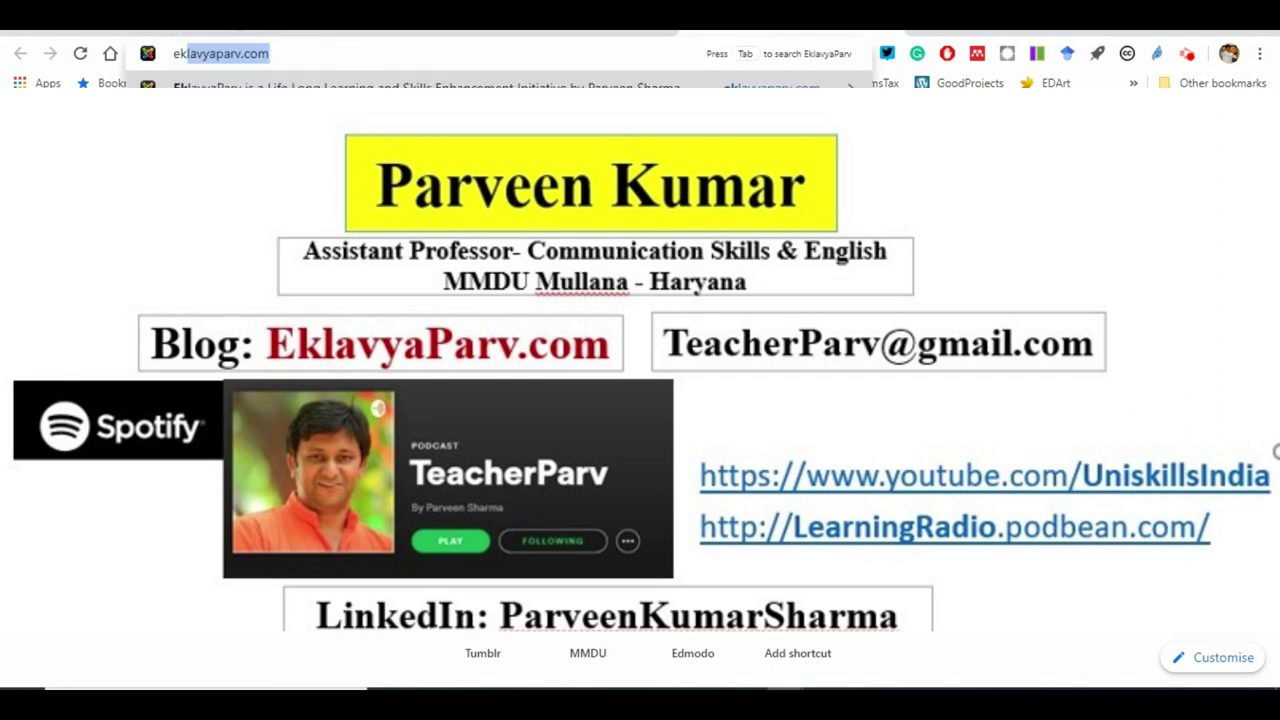
pyautogui.press('End')
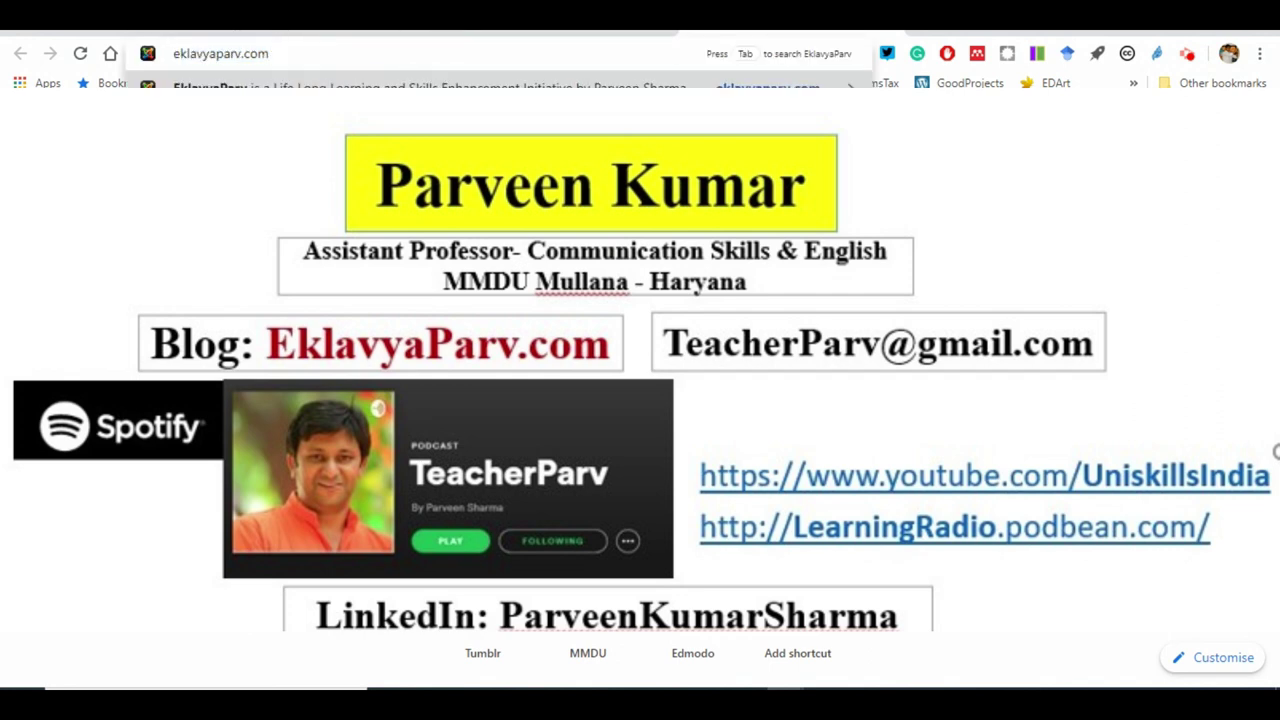
pyautogui.press('Down')
pyautogui.press('Down')
pyautogui.press('Down')
pyautogui.press('Up')
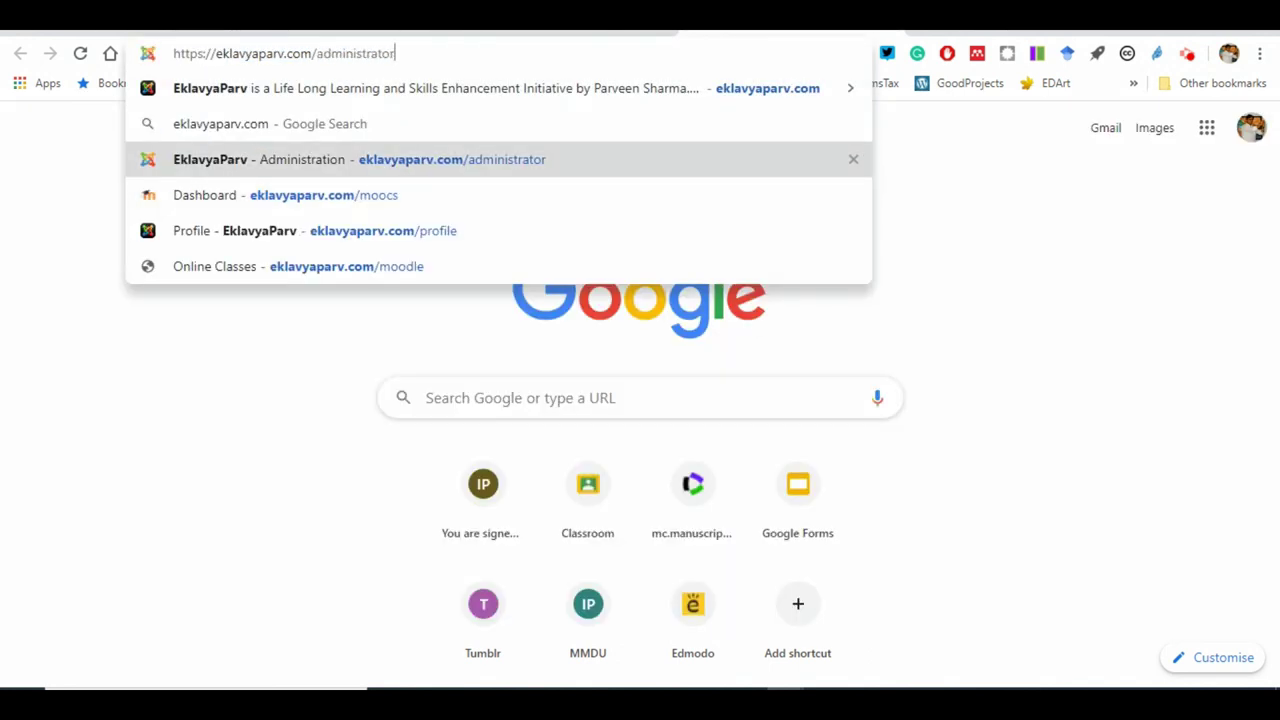
pyautogui.press('Up')
pyautogui.press('Up')
pyautogui.press('BackSpace')
pyautogui.press('BackSpace')
pyautogui.press('BackSpace')
pyautogui.press('BackSpace')
pyautogui.press('BackSpace')
pyautogui.press('BackSpace')
pyautogui.press('BackSpace')
pyautogui.press('BackSpace')
pyautogui.press('BackSpace')
pyautogui.press('BackSpace')
pyautogui.press('BackSpace')
pyautogui.press('BackSpace')
pyautogui.press('BackSpace')
pyautogui.press('BackSpace')
pyautogui.press('BackSpace')
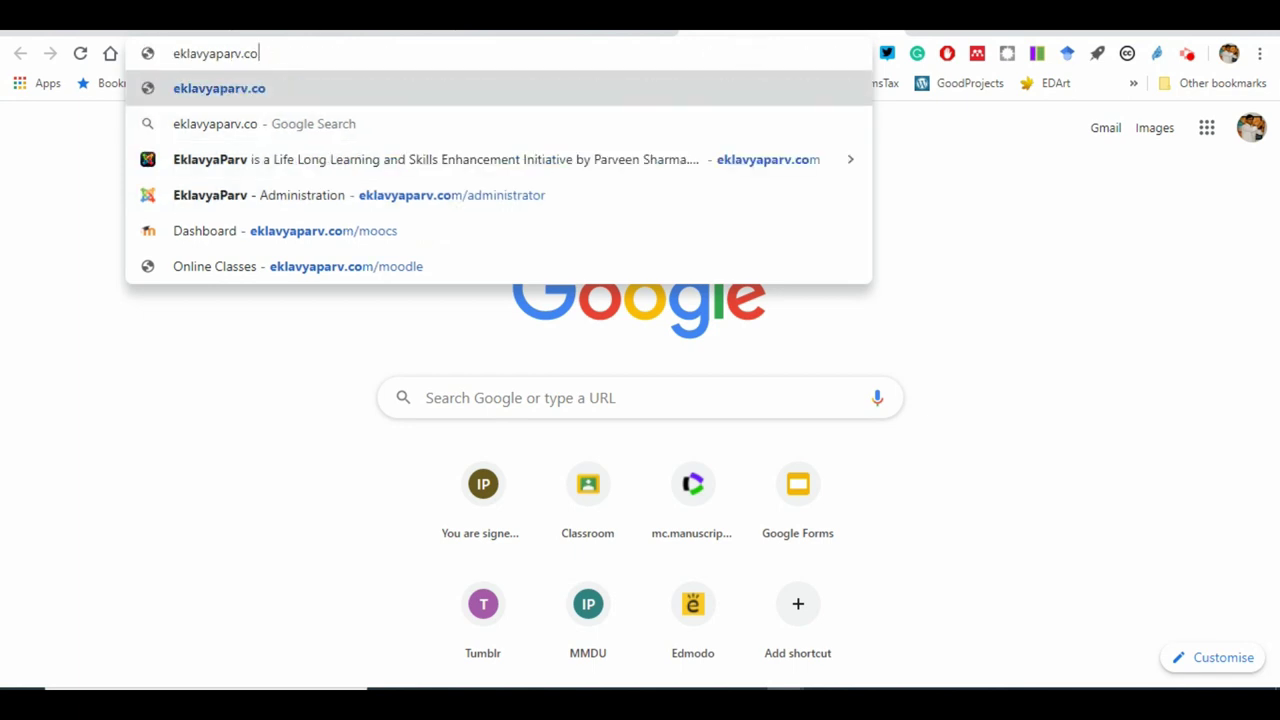
# Step: Enter the address eklavya.moodlecloud.com in the new browser tab and load it
pyautogui.write('ekla')
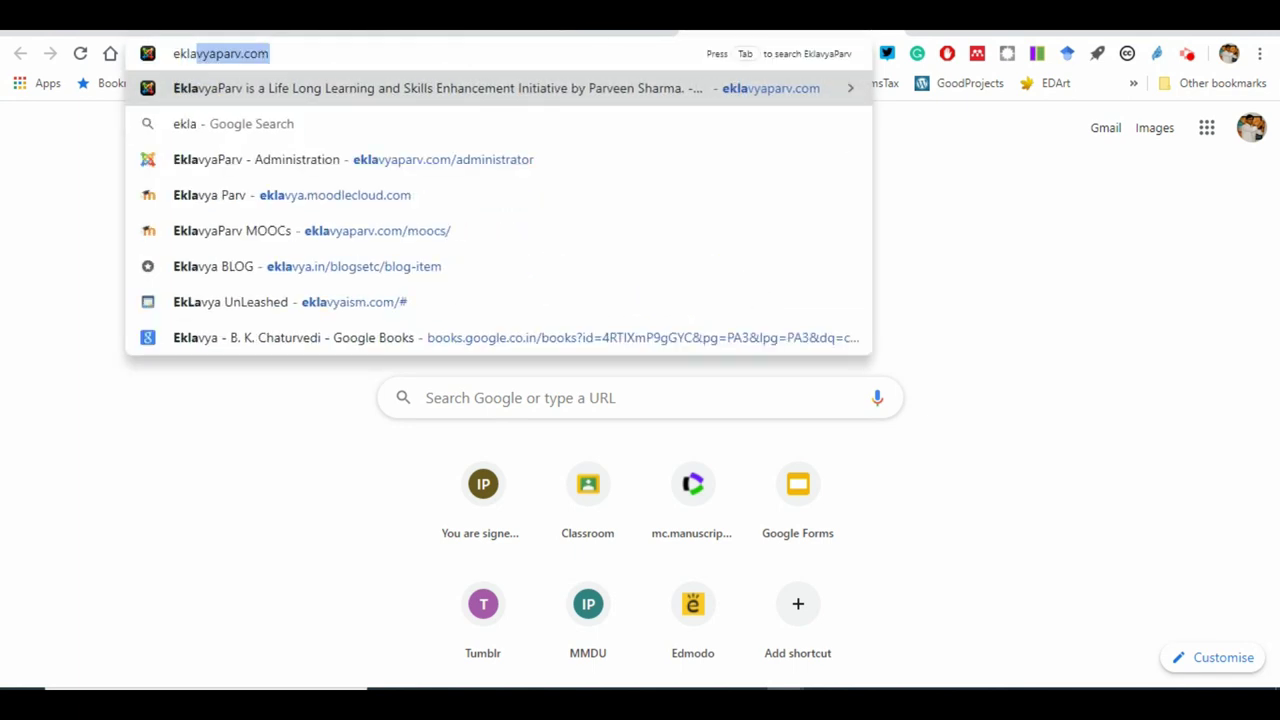
pyautogui.write('vya.')
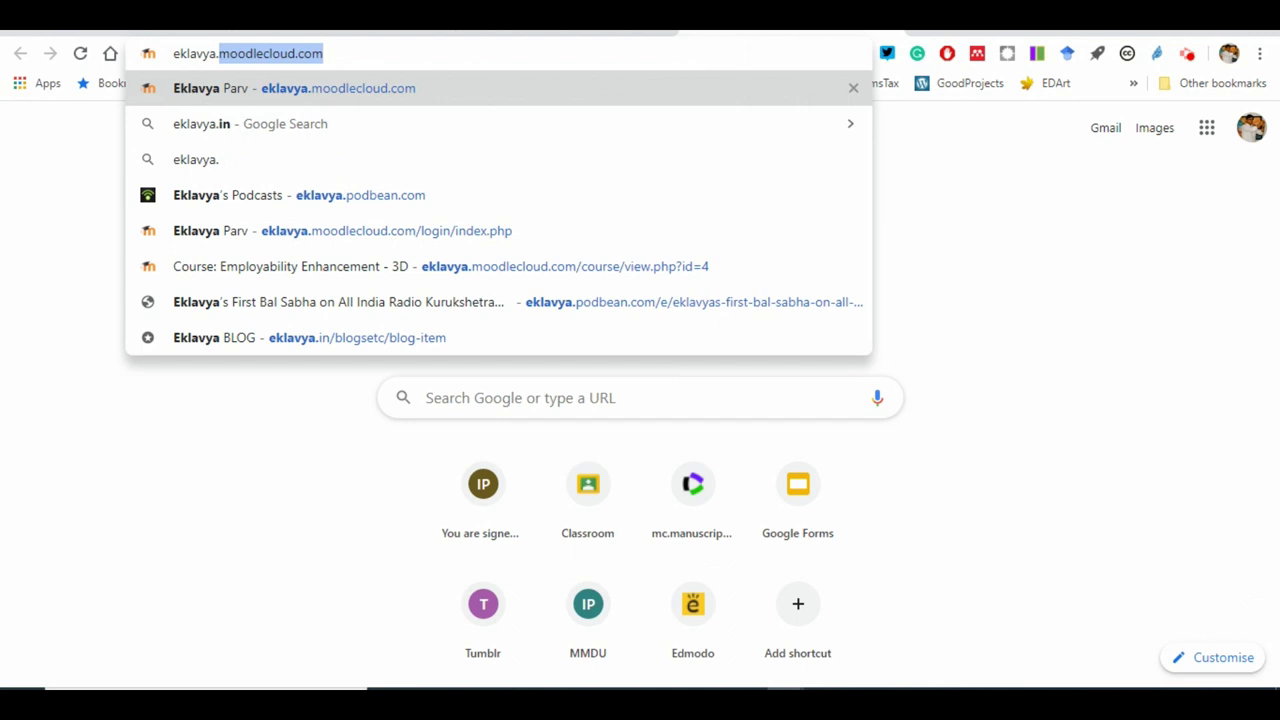
pyautogui.press('Right')
pyautogui.press('Return')
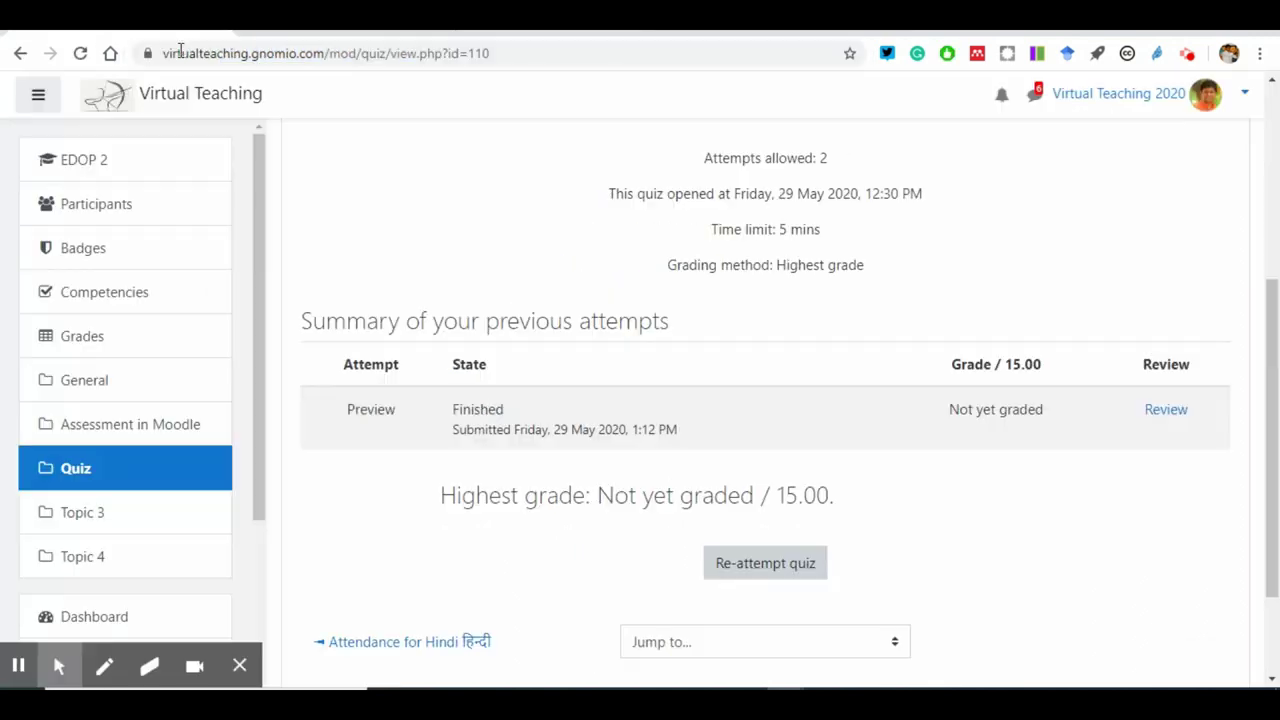
# Step: Examine the highest grade line below the summary of previous attempts on the General Quiz page
pyautogui.scroll(-3, 660, 460)
pyautogui.click(850, 350)
pyautogui.moveTo(815, 355); pyautogui.dragTo(466, 363)
pyautogui.click(960, 390)
pyautogui.moveTo(813, 368); pyautogui.dragTo(438, 353)
pyautogui.scroll(3, 546, 414)
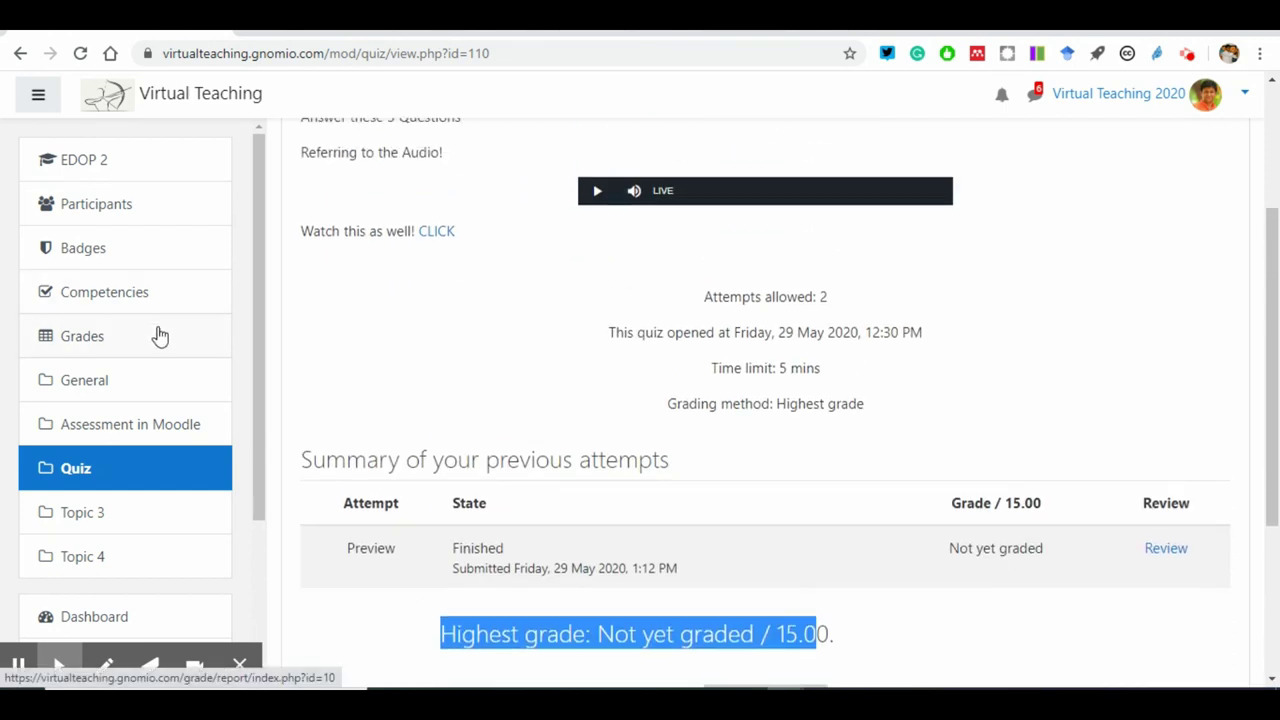
# Step: Open the EDOP 2 course page and turn editing off
pyautogui.click(93, 172)
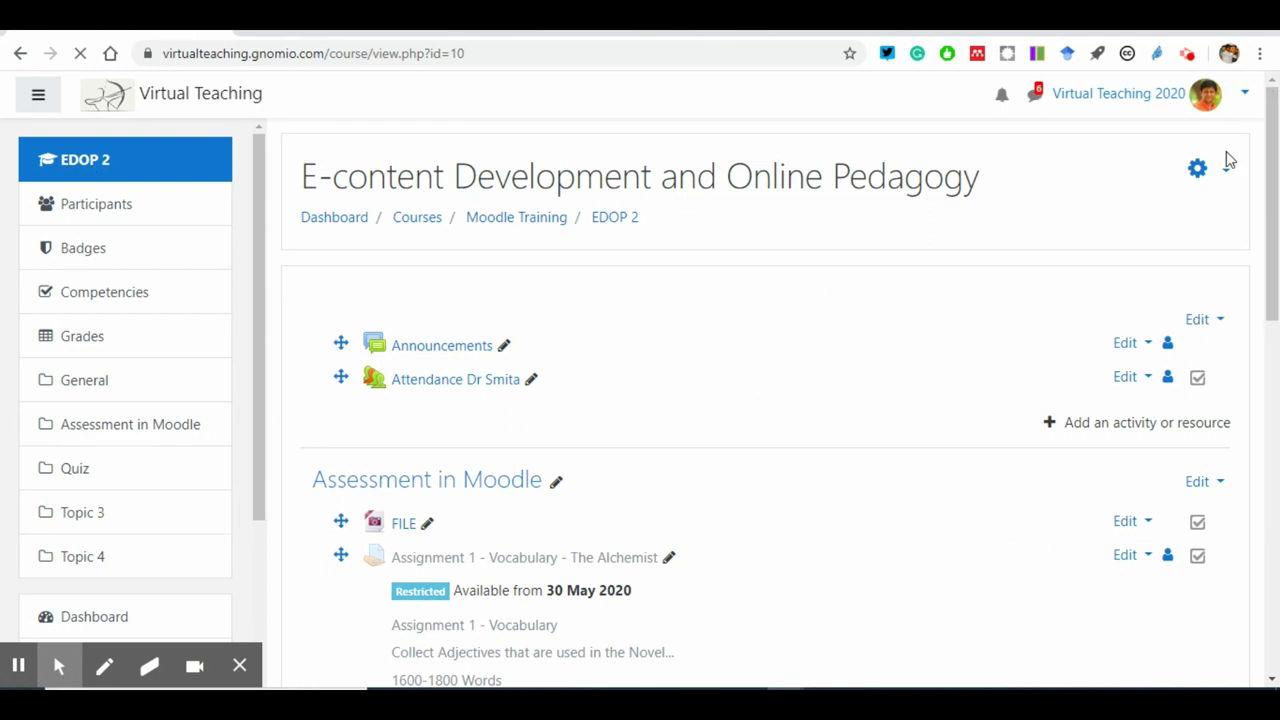
pyautogui.click(1221, 185)
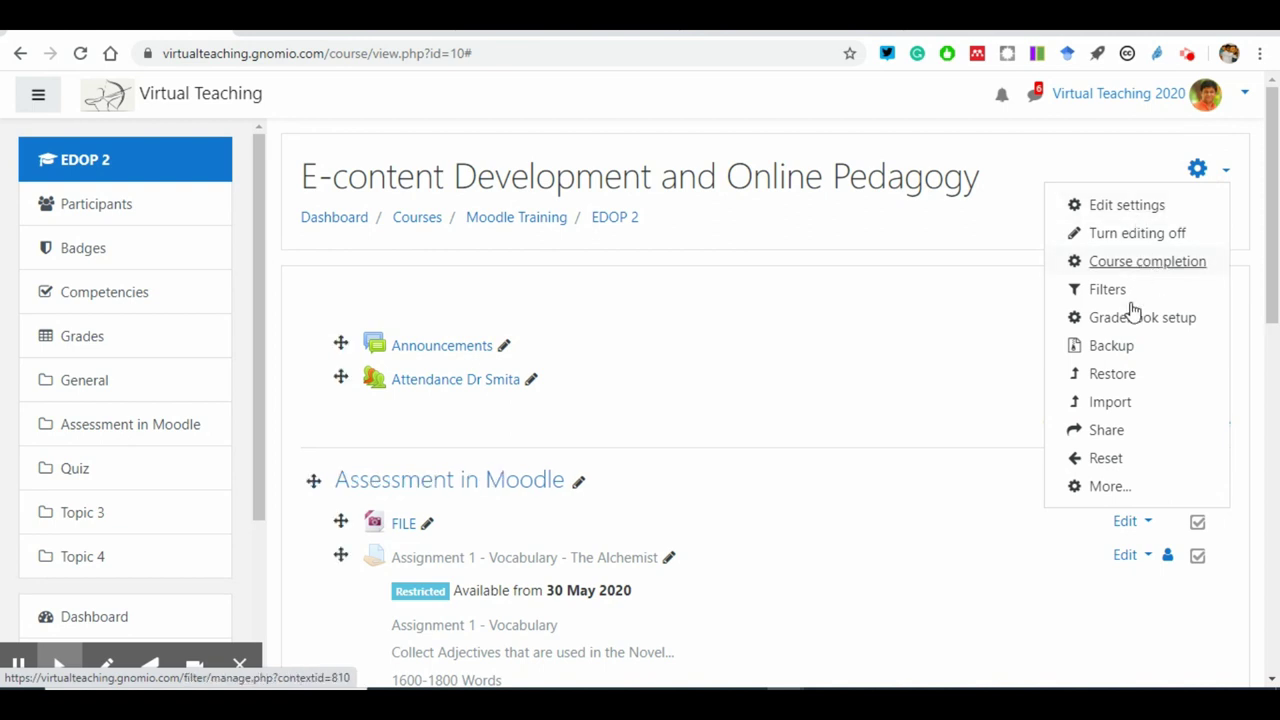
pyautogui.click(1123, 236)
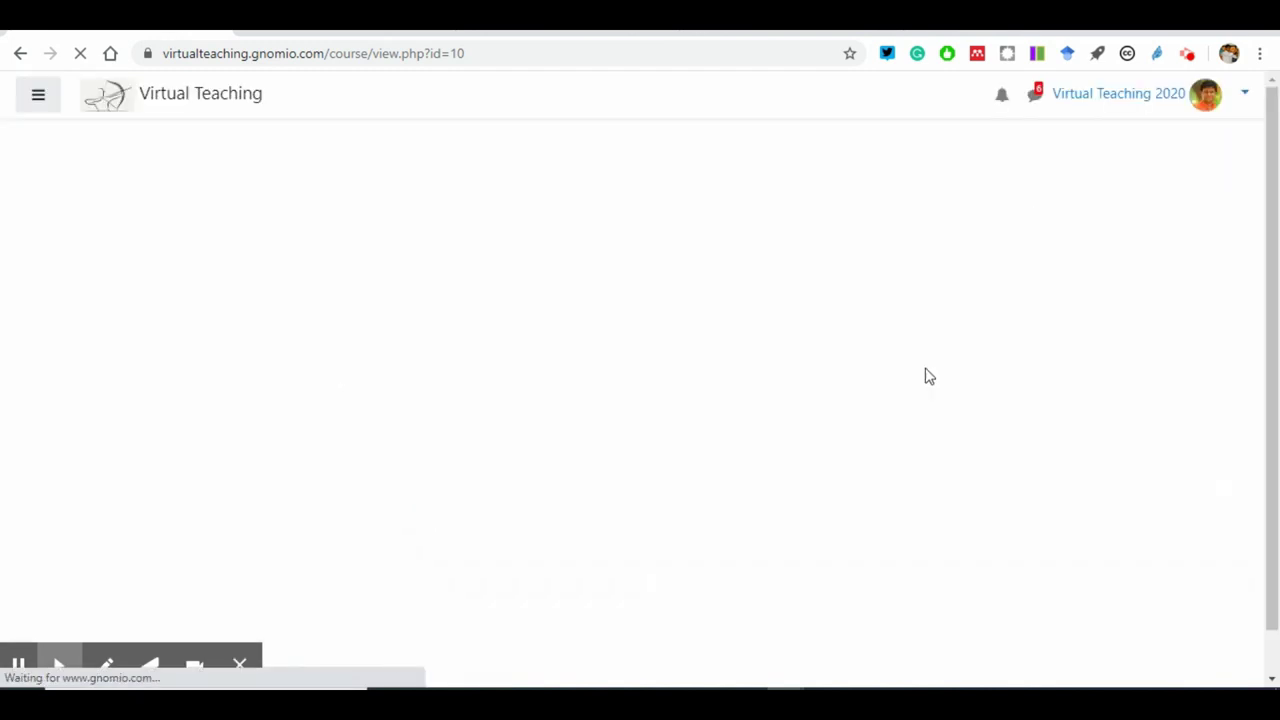
# Step: Check the assignment's availability date on the course page and open General Quiz to view its previous attempts summary
pyautogui.scroll(-5, 757, 400)
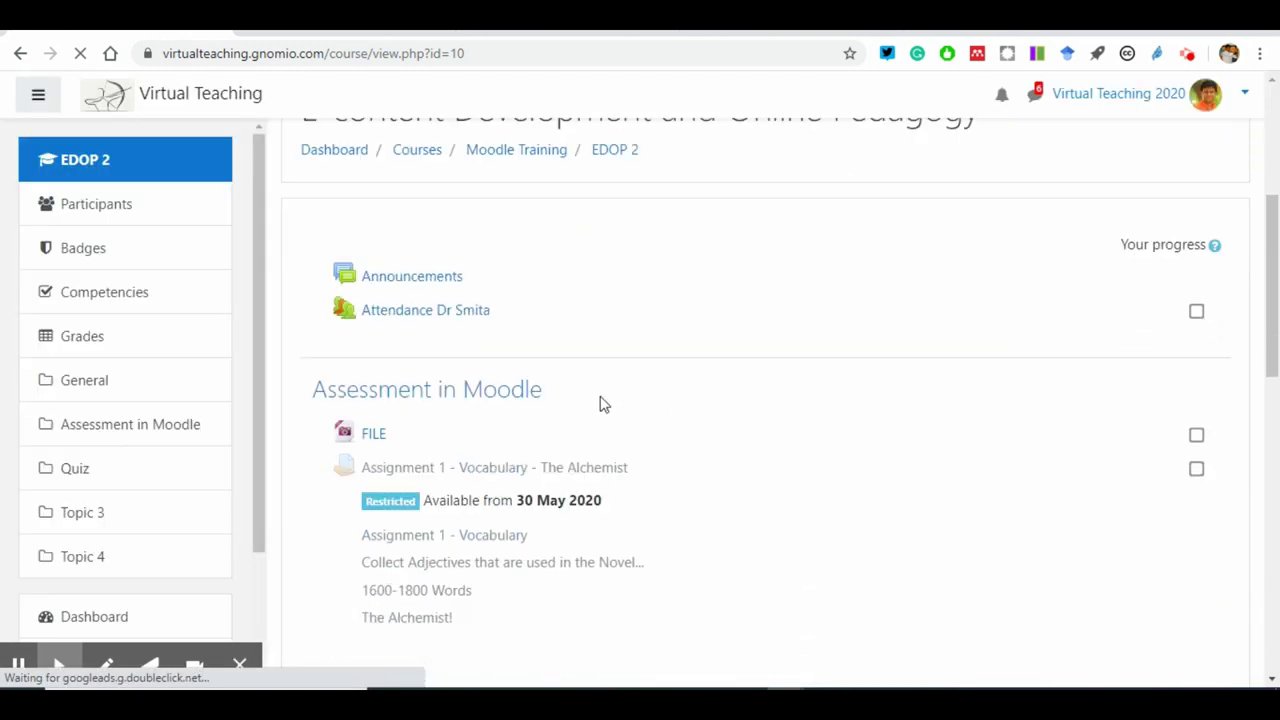
pyautogui.scroll(-1, 490, 350)
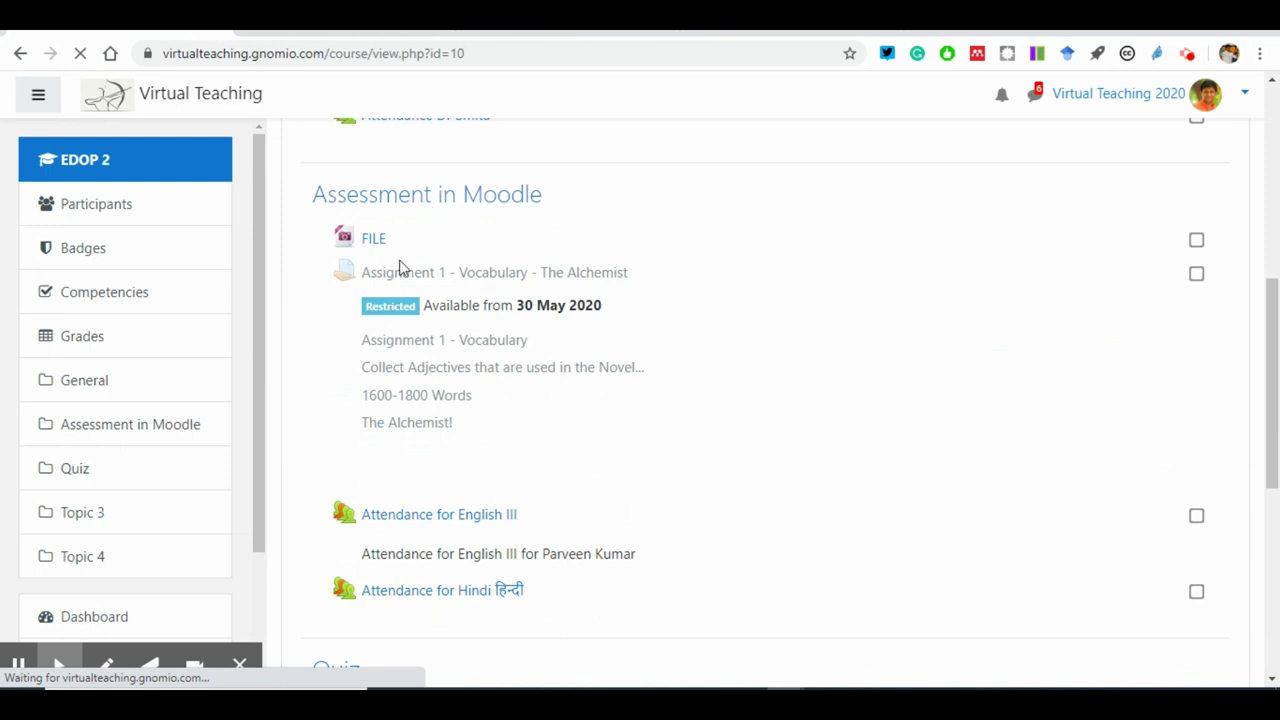
pyautogui.moveTo(517, 310); pyautogui.dragTo(586, 308)
pyautogui.scroll(-1, 857, 466)
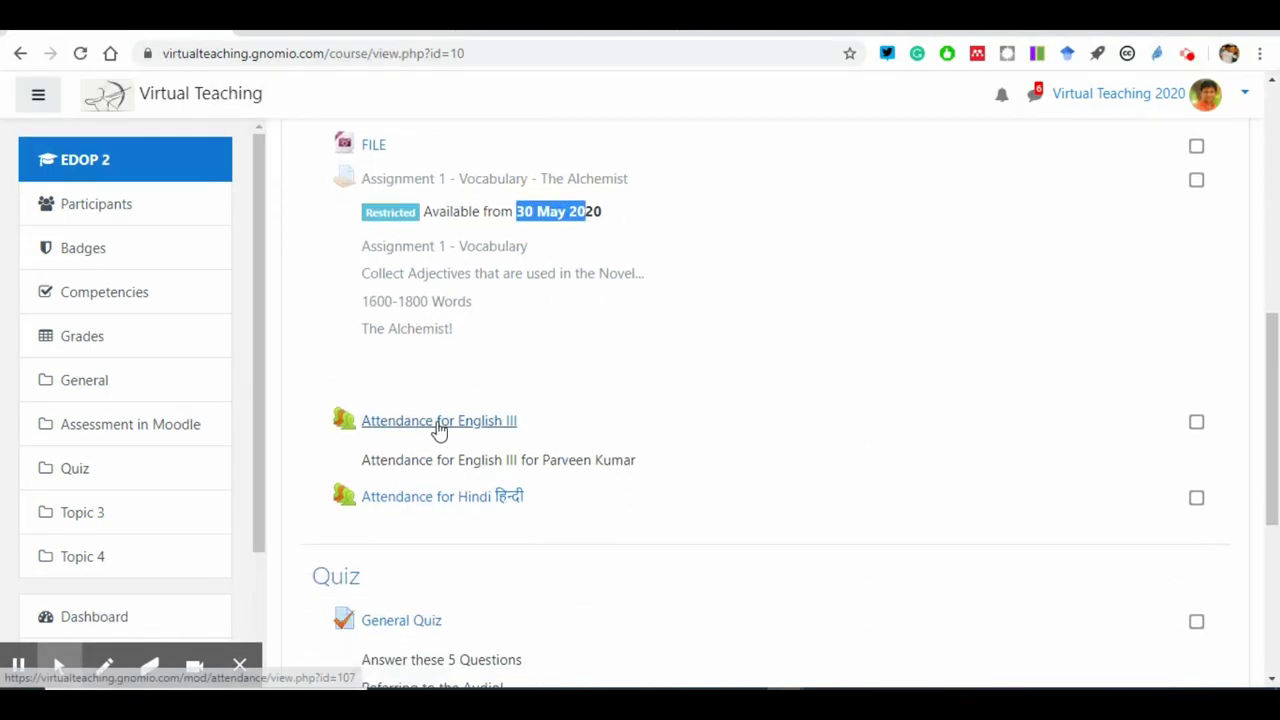
pyautogui.scroll(-3, 486, 291)
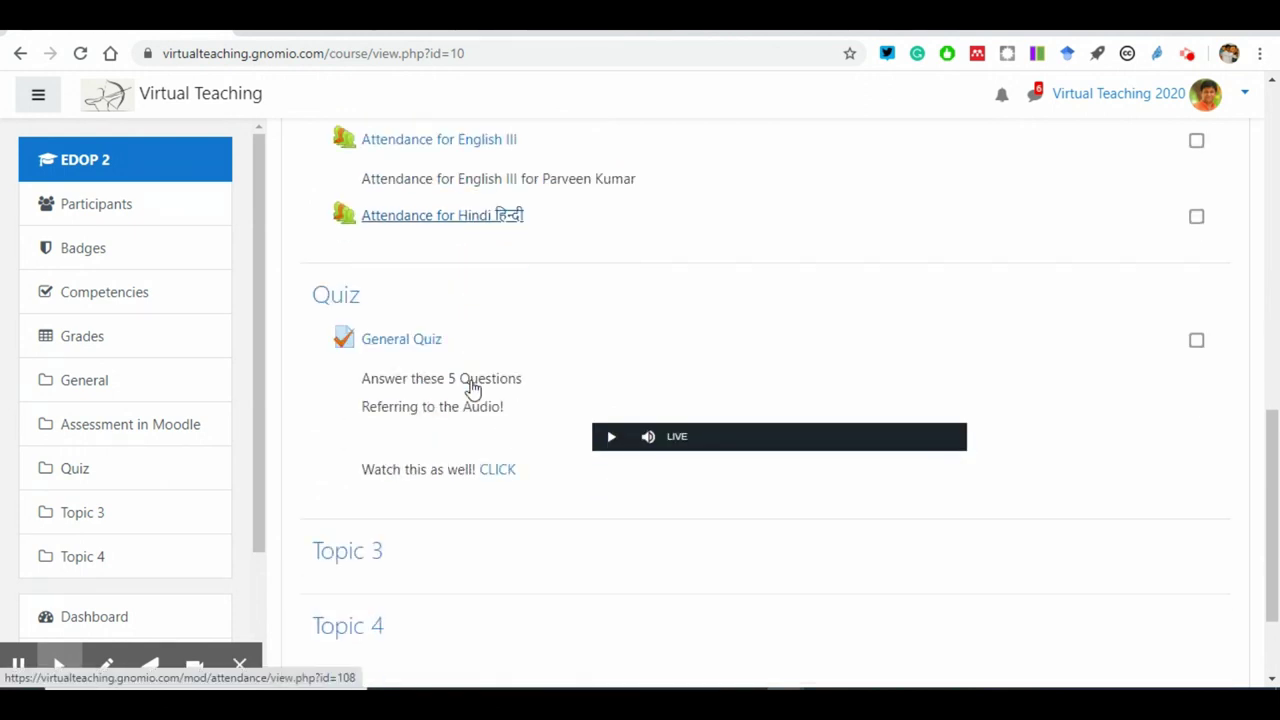
pyautogui.click(428, 342)
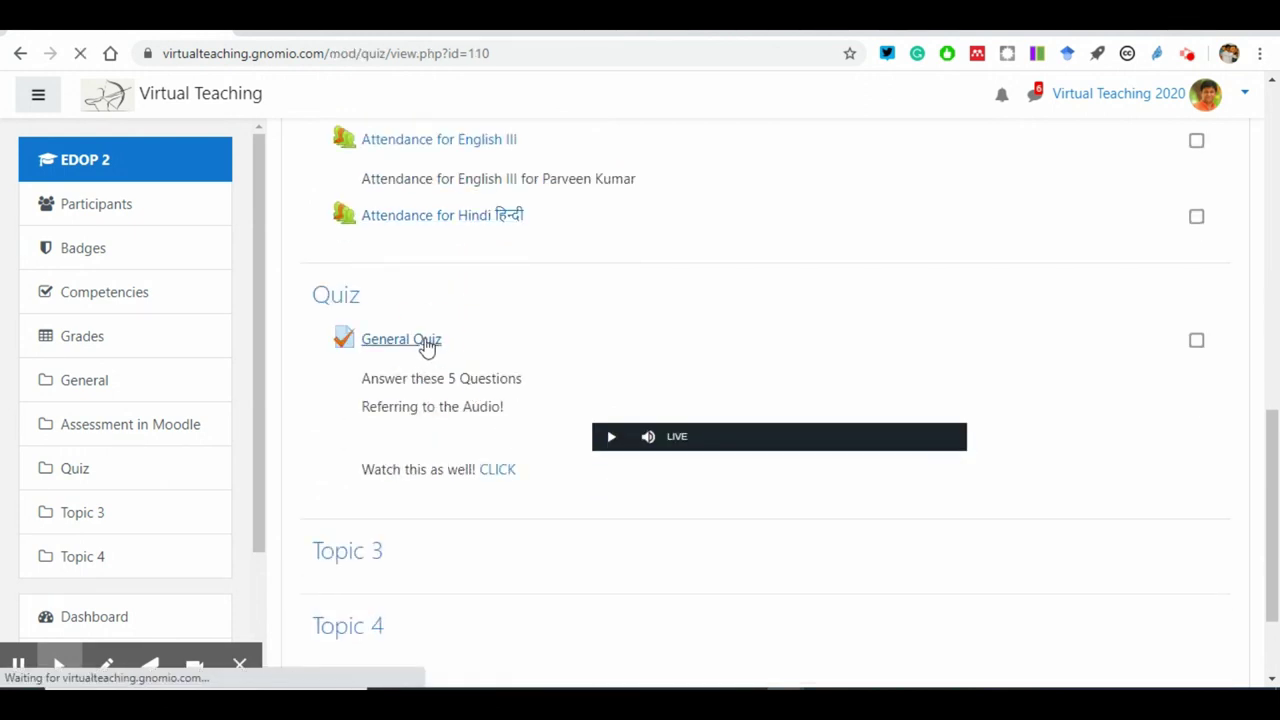
pyautogui.scroll(-4, 529, 443)
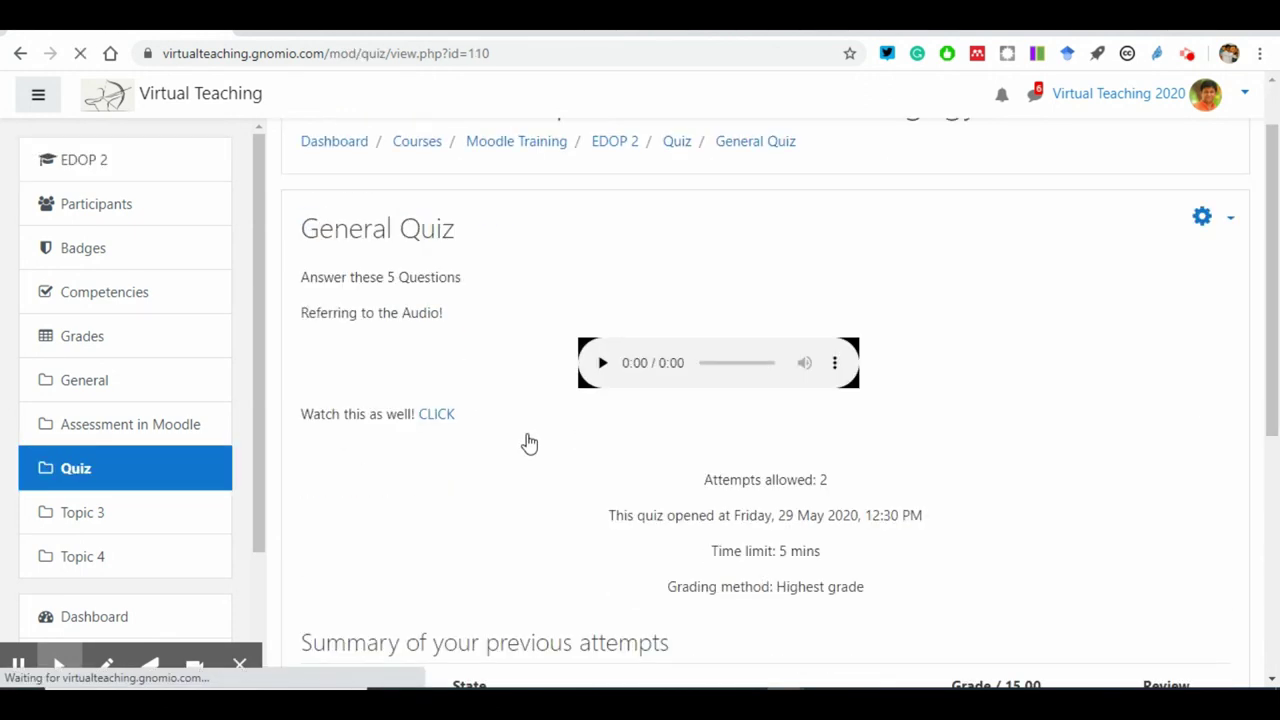
pyautogui.scroll(-2, 650, 488)
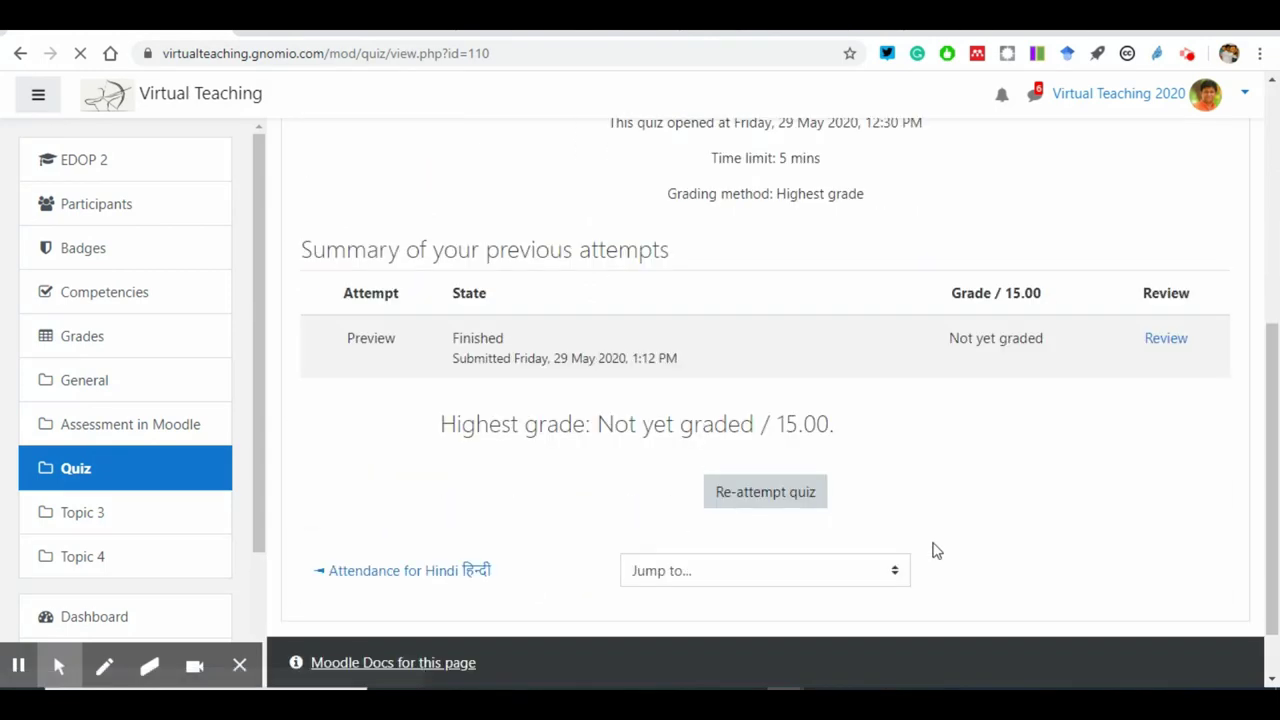